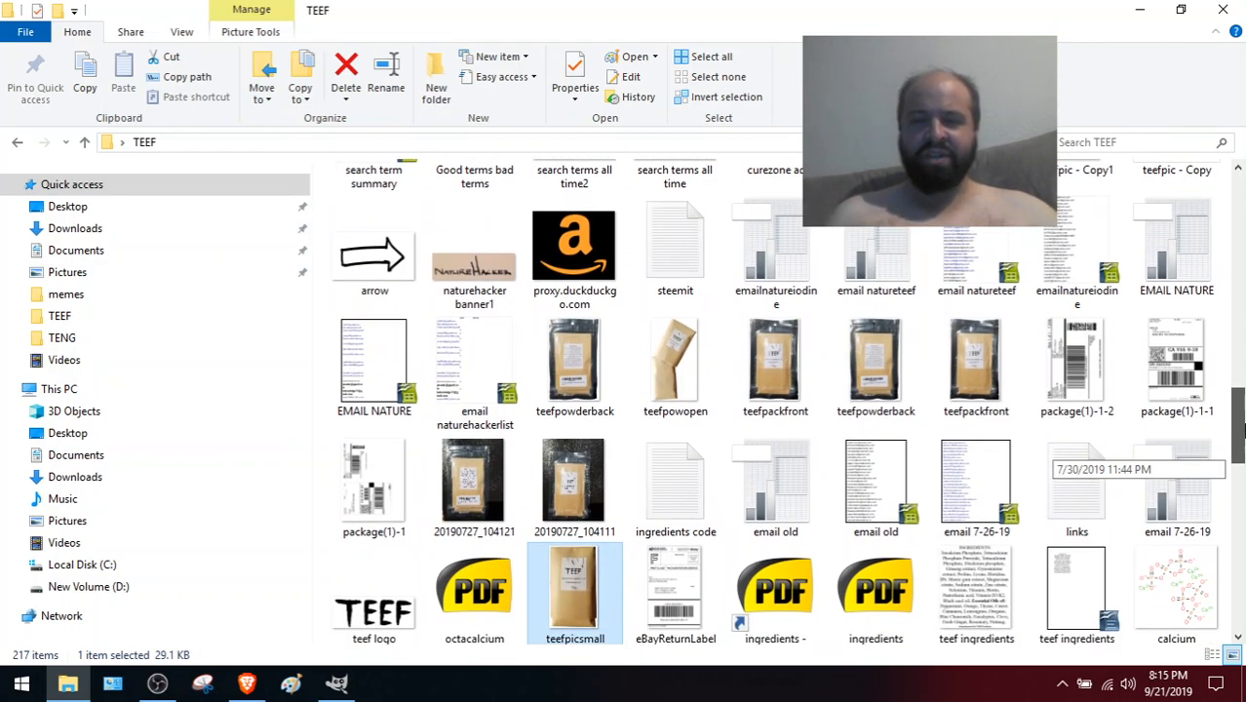
Open the rarepepe image from the memes folder inside TEEF for viewing
left_click_drag(1240, 432, 1236, 205)
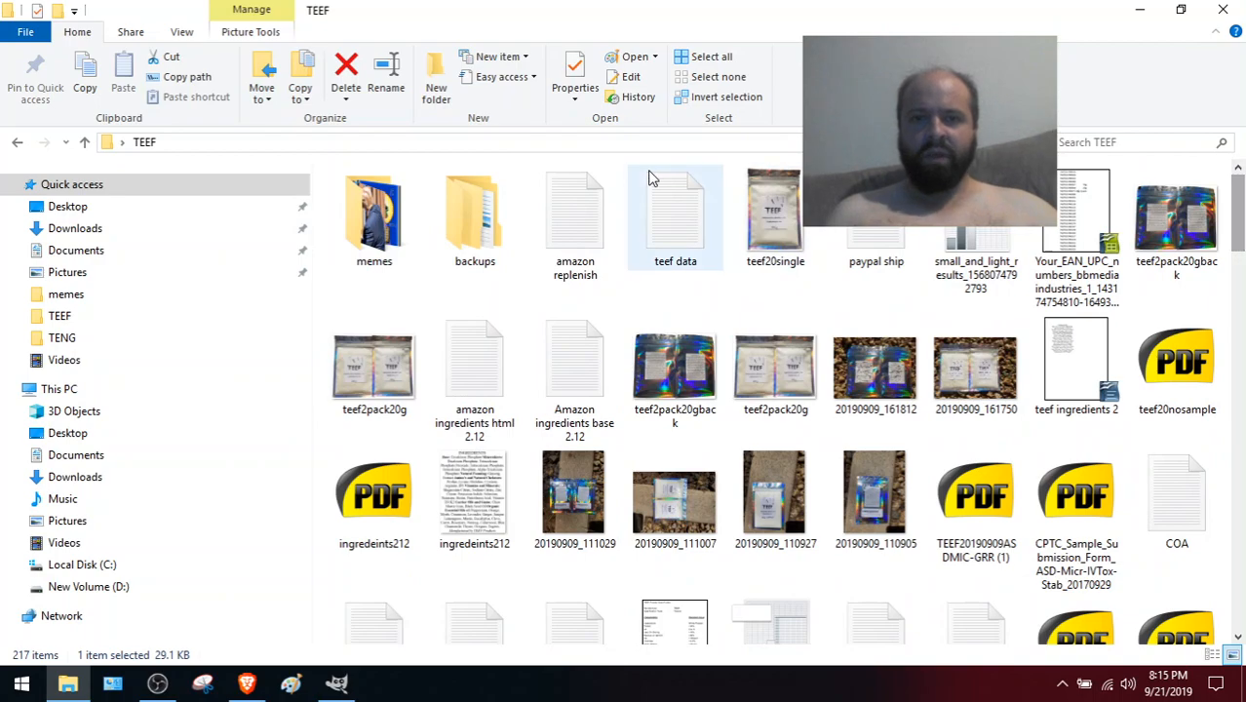
double_click(390, 204)
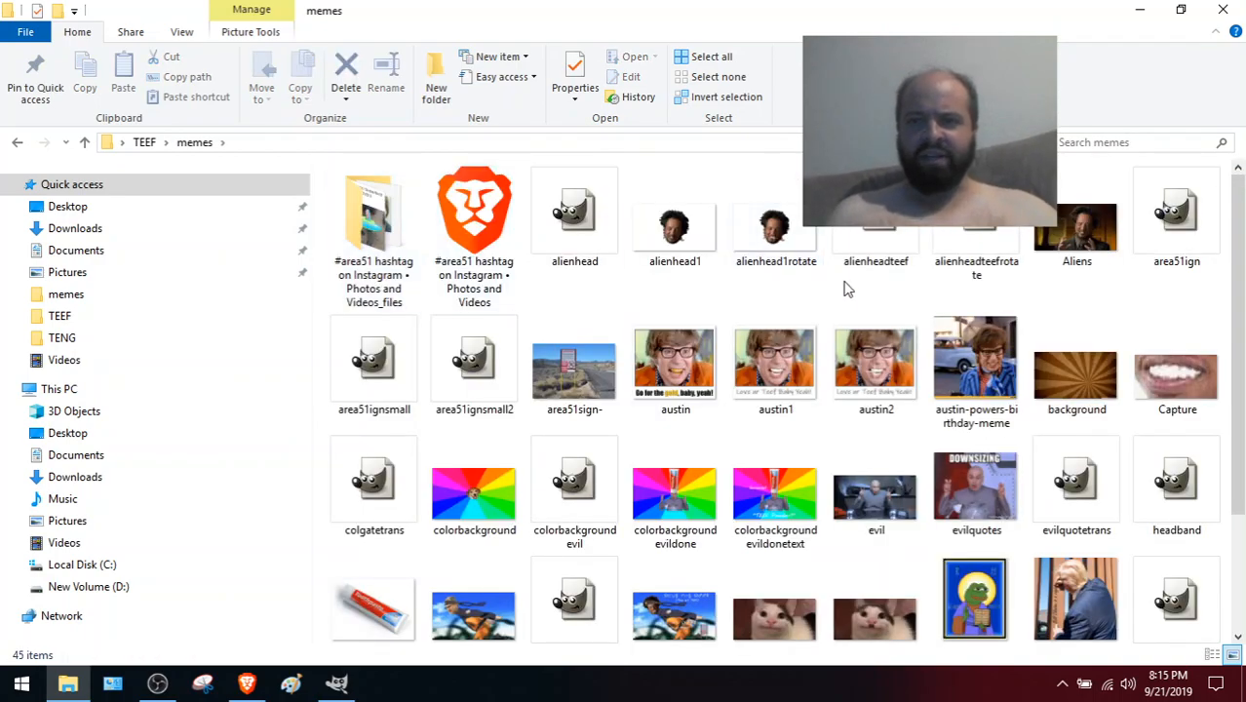
scroll(1121, 390, "down", 1)
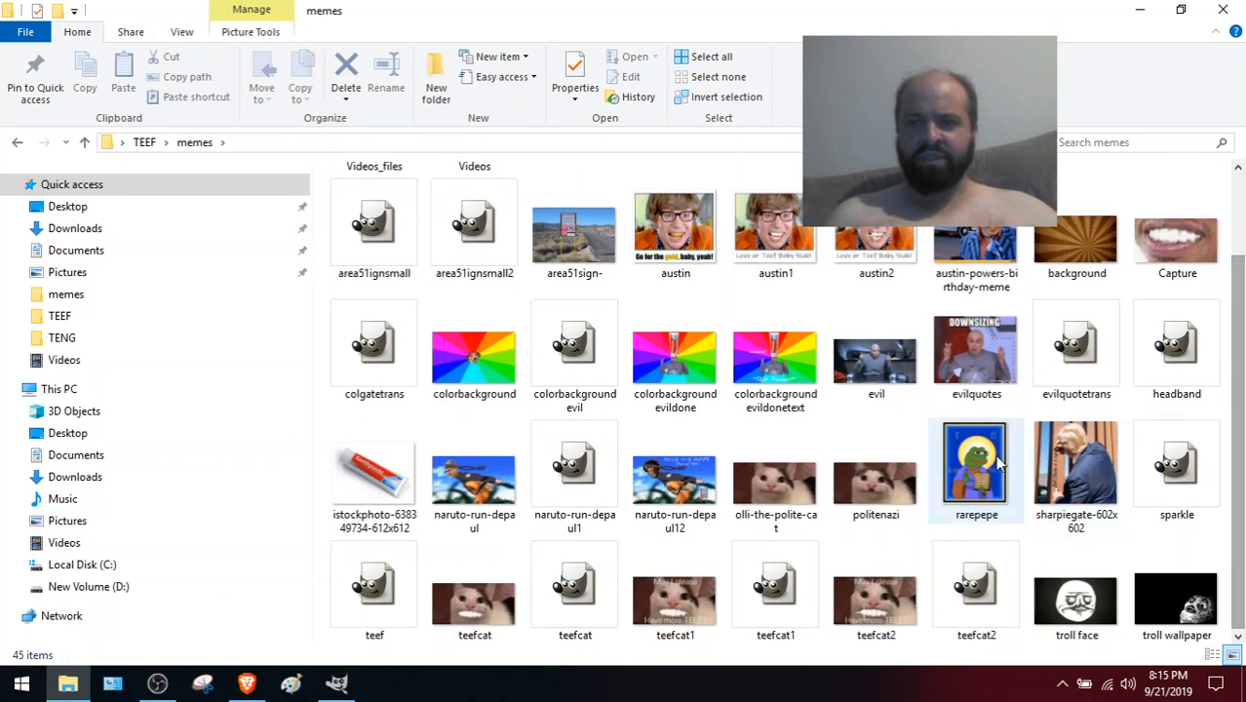
double_click(963, 468)
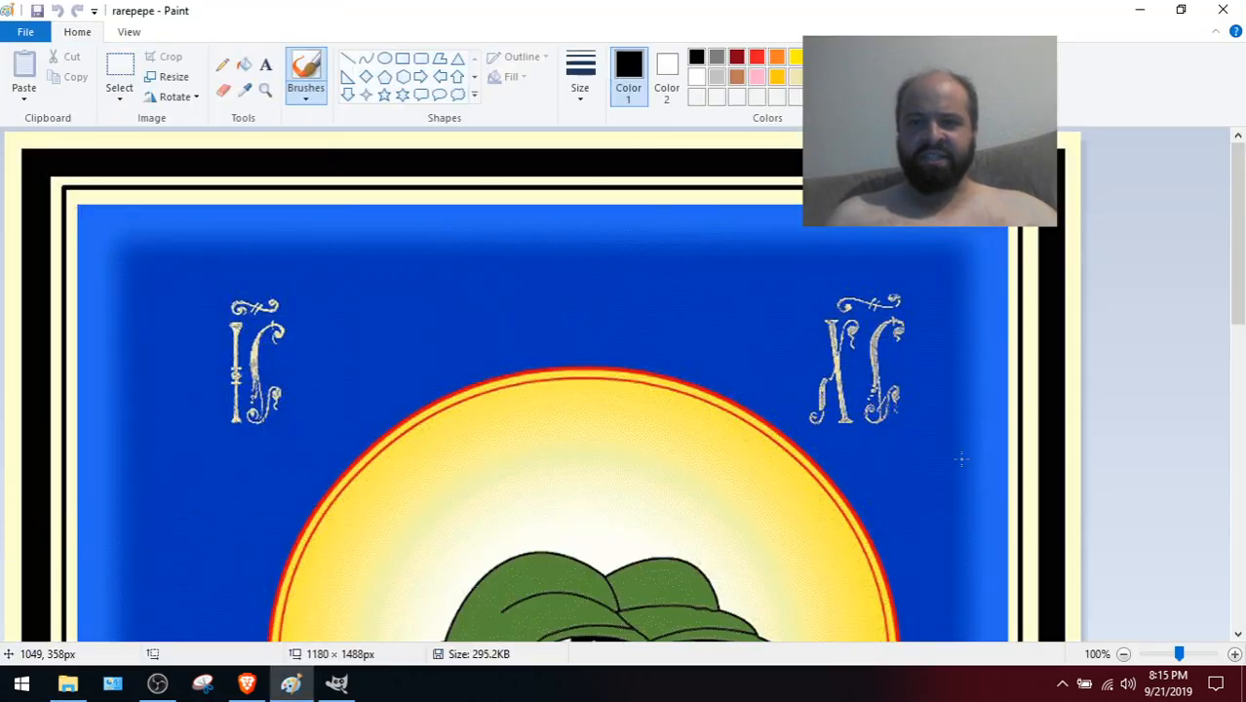
Examine the rarepepe picture's head, hands and book, and close the image
left_click_drag(1237, 234, 1242, 469)
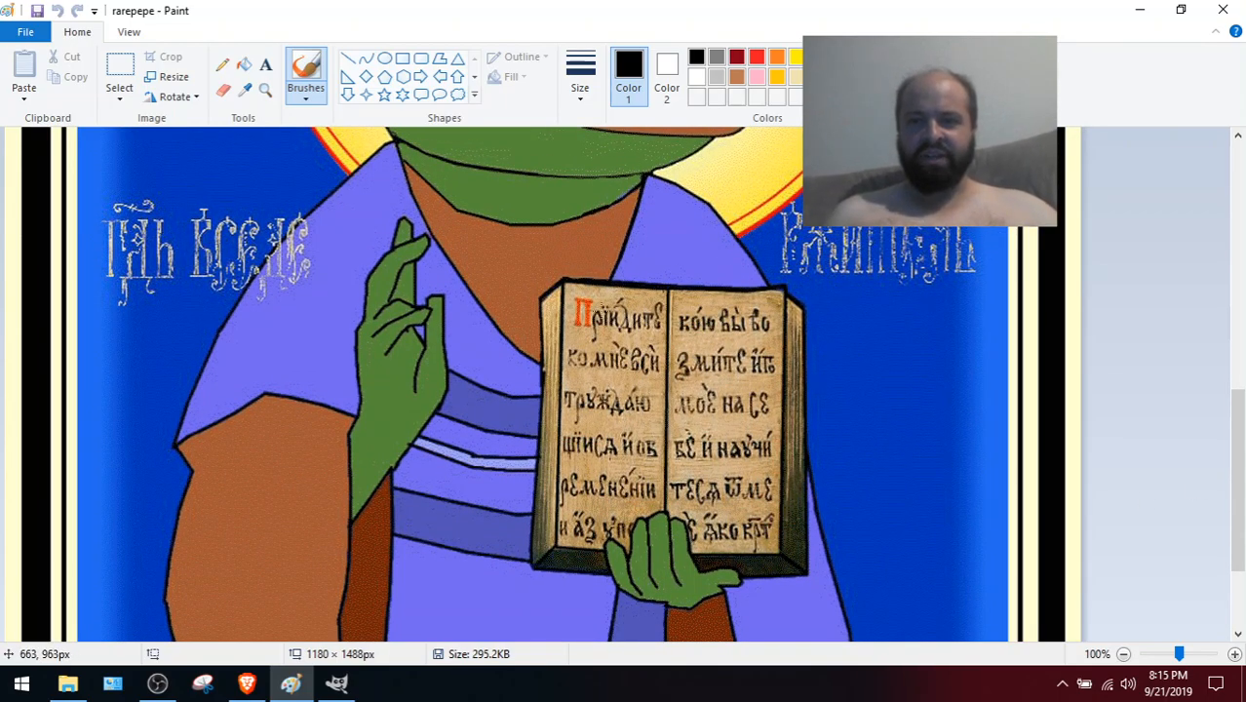
mouse_move(1243, 476)
left_mouse_down()
mouse_move(1242, 445)
mouse_move(1243, 466)
left_mouse_up()
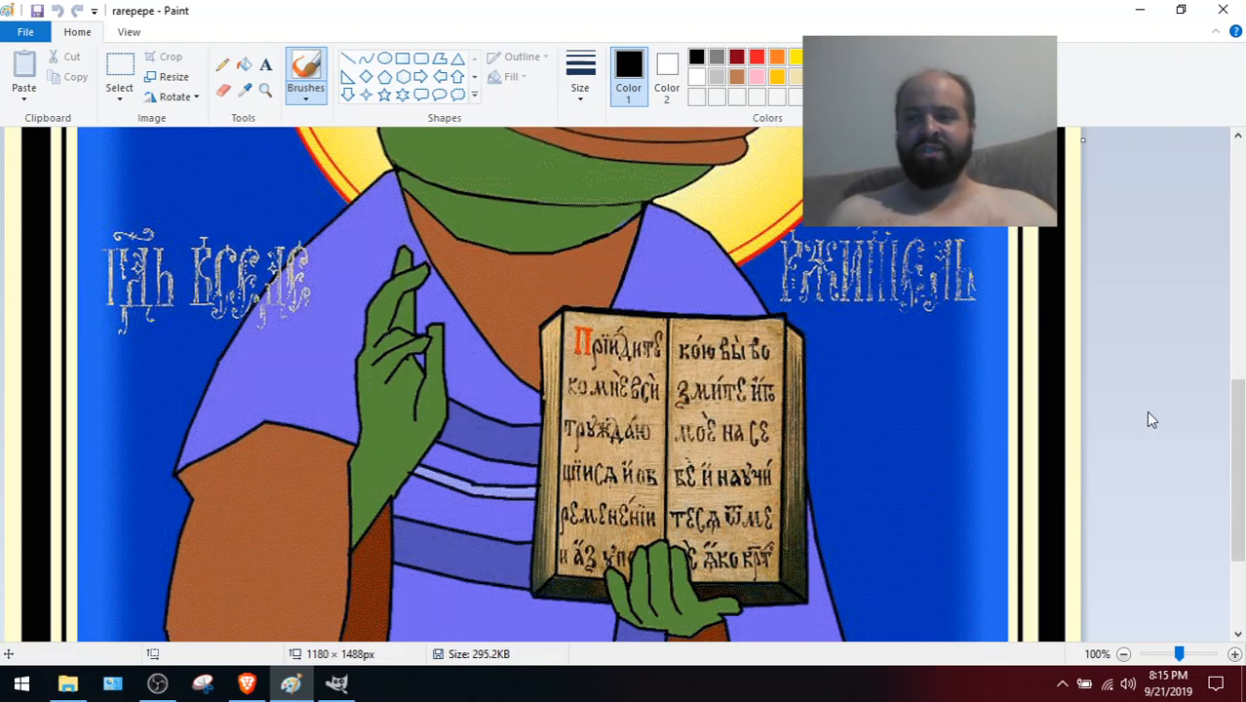
left_click_drag(1238, 436, 1243, 279)
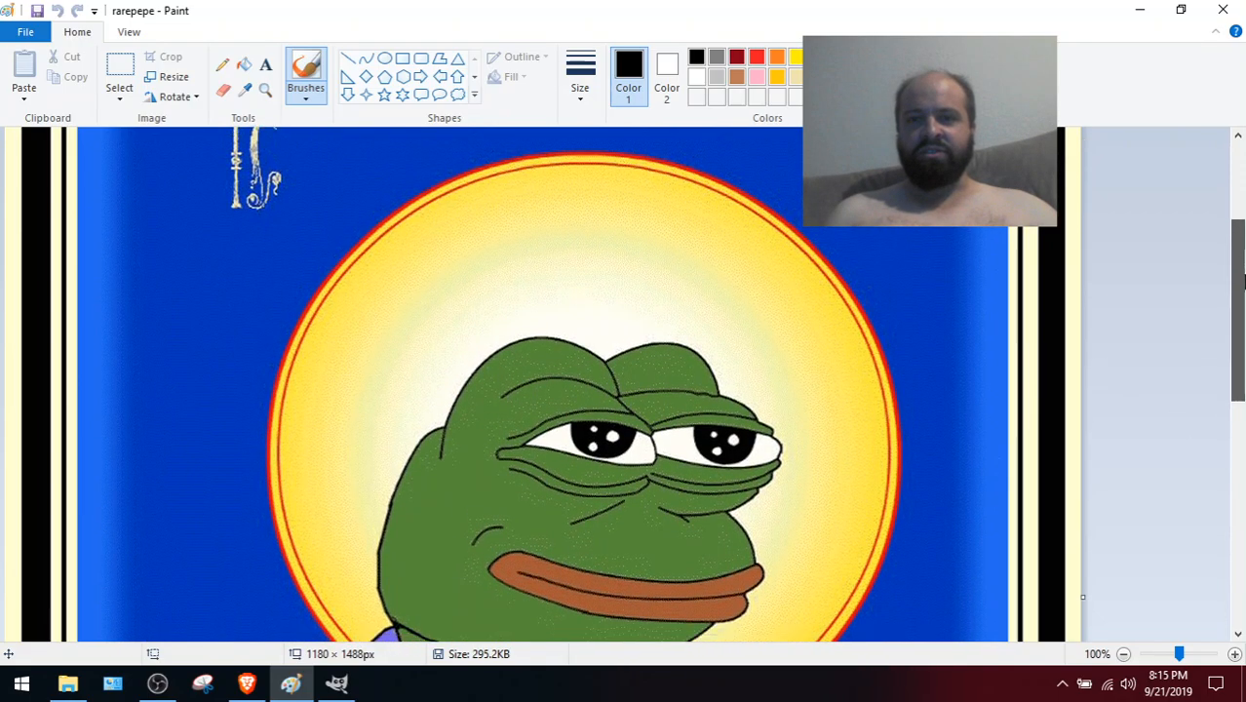
scroll(1242, 280, "down", 3)
left_click(1238, 9)
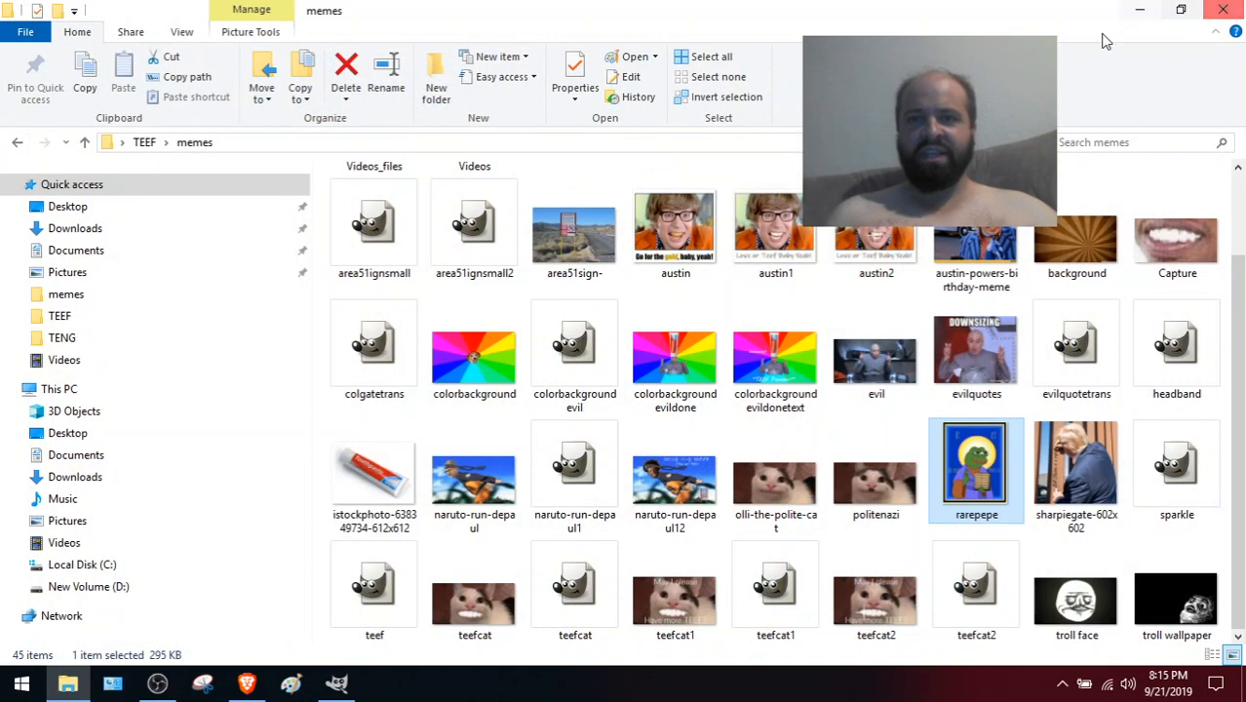
Open the rarepepe image from the memes folder in GNU Image Manipulation Program
right_click(992, 469)
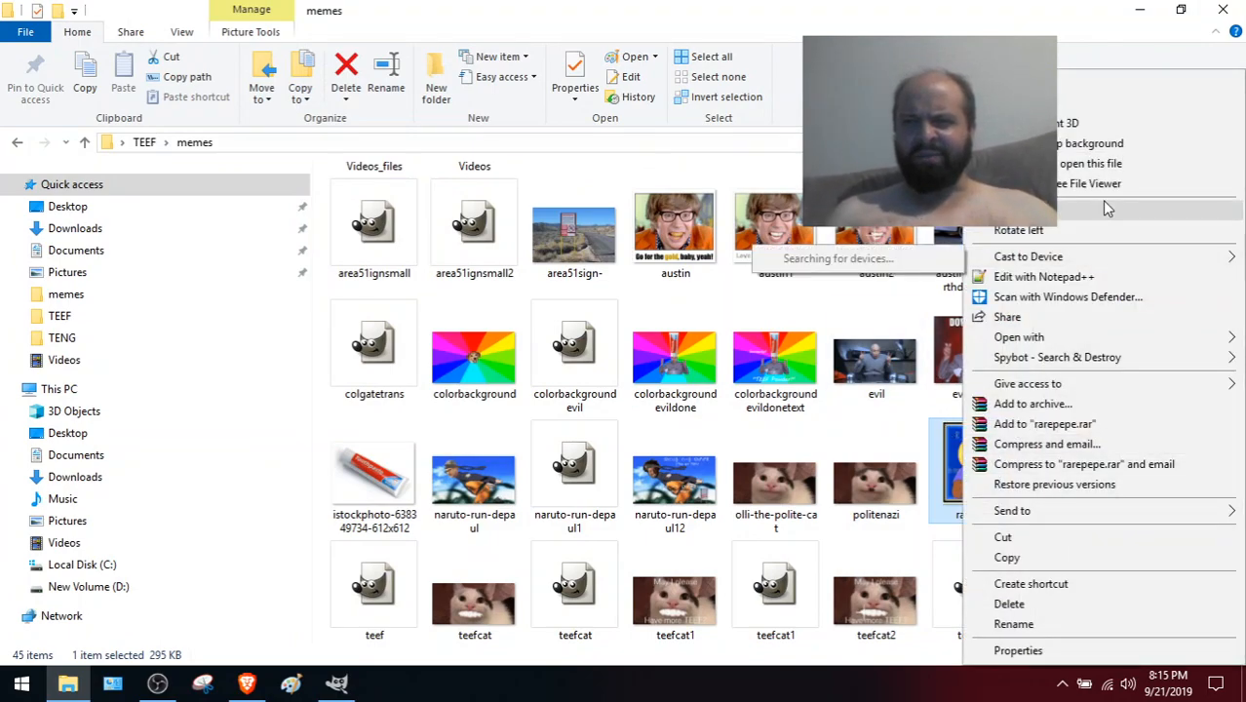
mouse_move(1074, 336)
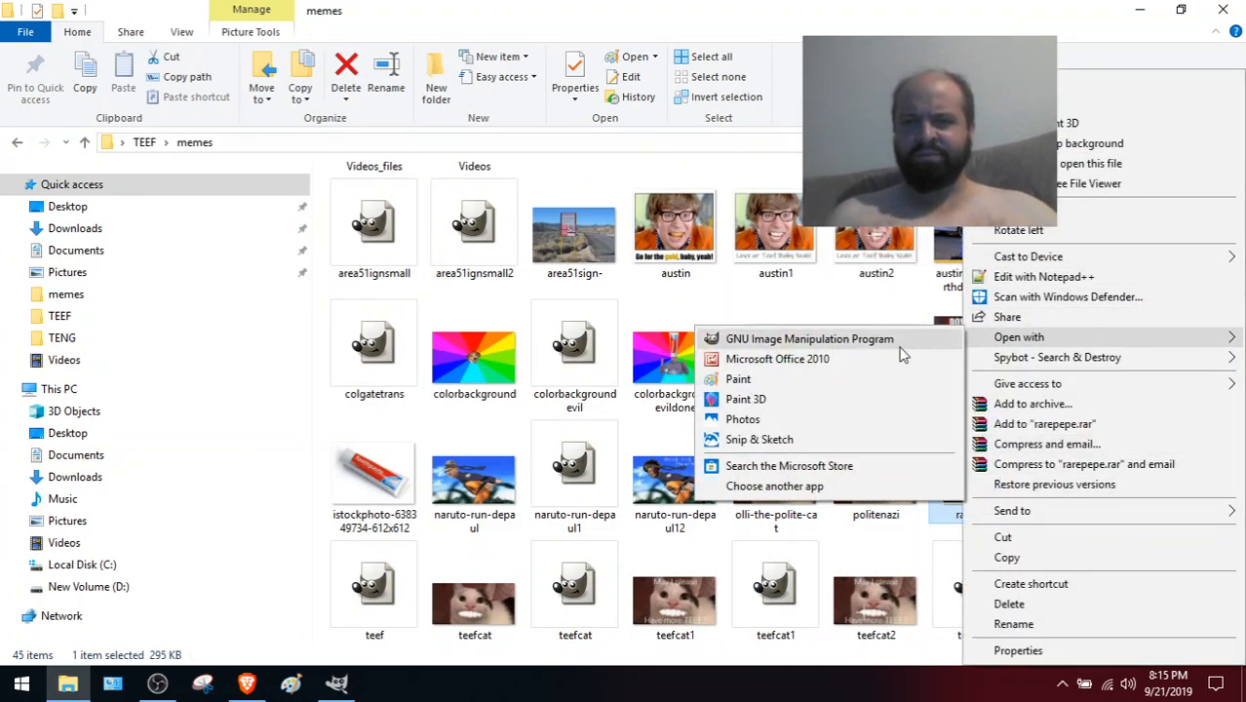
left_click(795, 341)
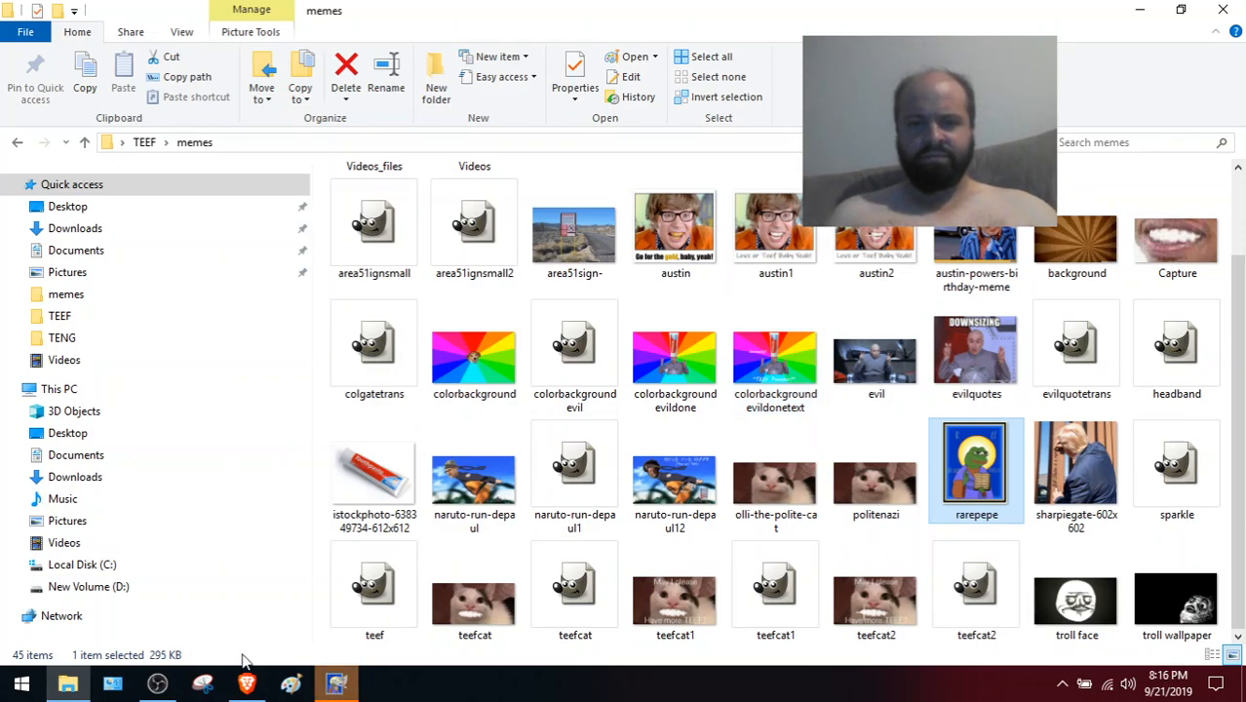
left_click(335, 685)
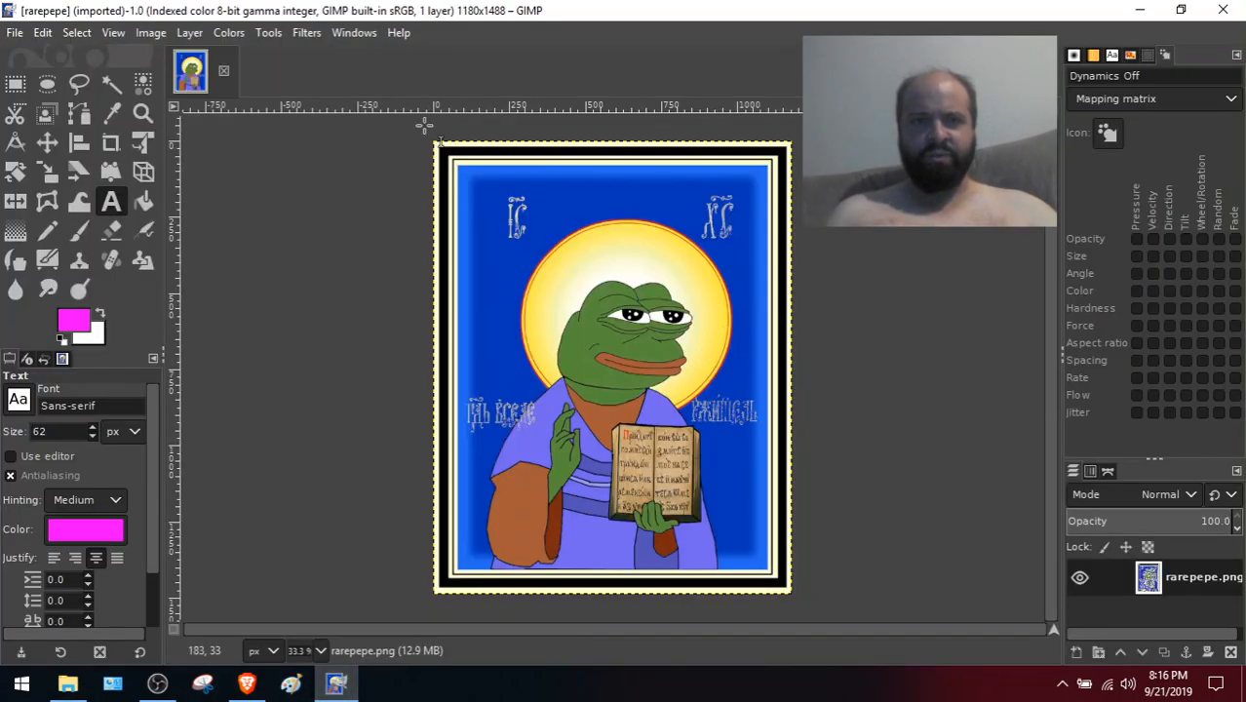
Open teefpicsmall.jpg from the TEEF folder as a second image
left_click(14, 33)
left_click(43, 97)
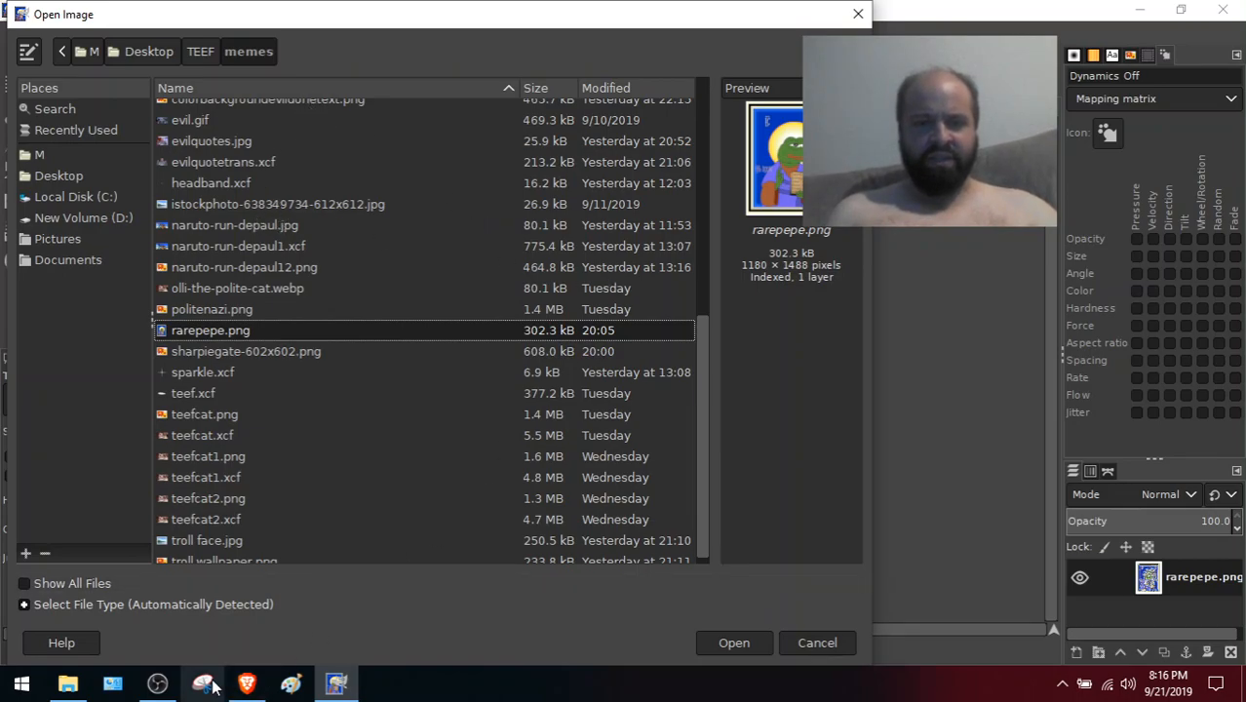
left_click_drag(703, 359, 707, 139)
left_click(200, 51)
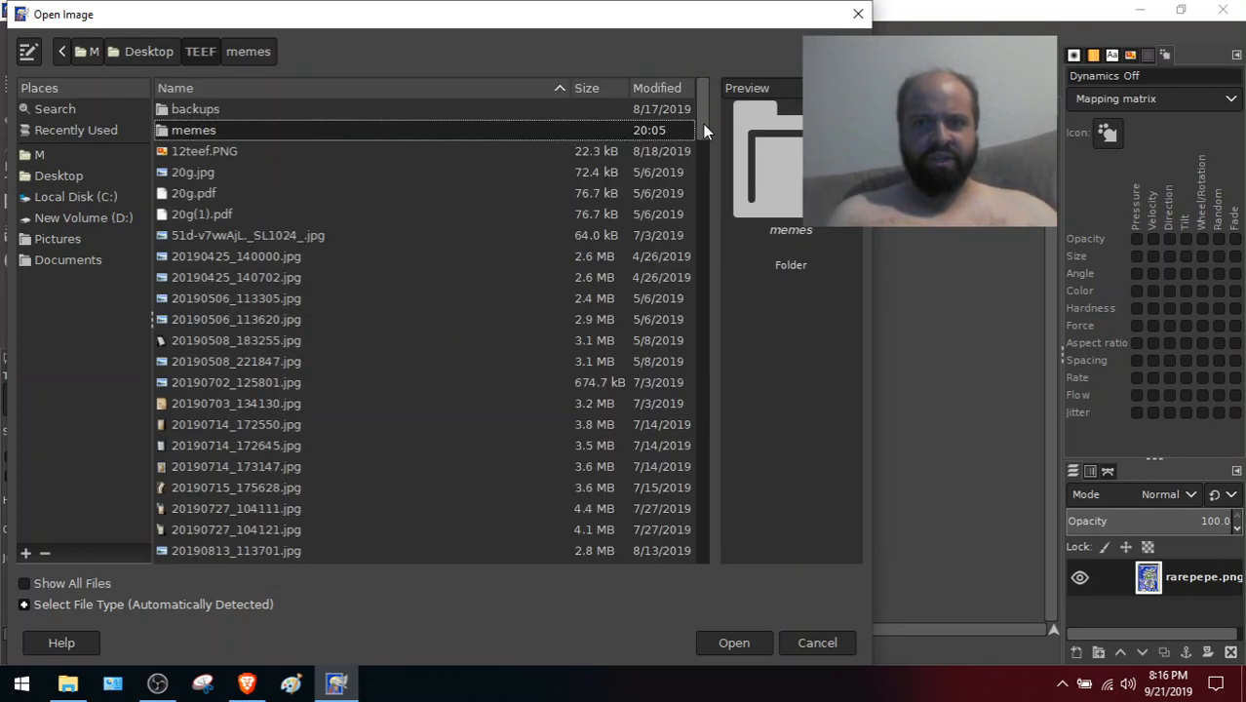
left_click_drag(706, 111, 770, 480)
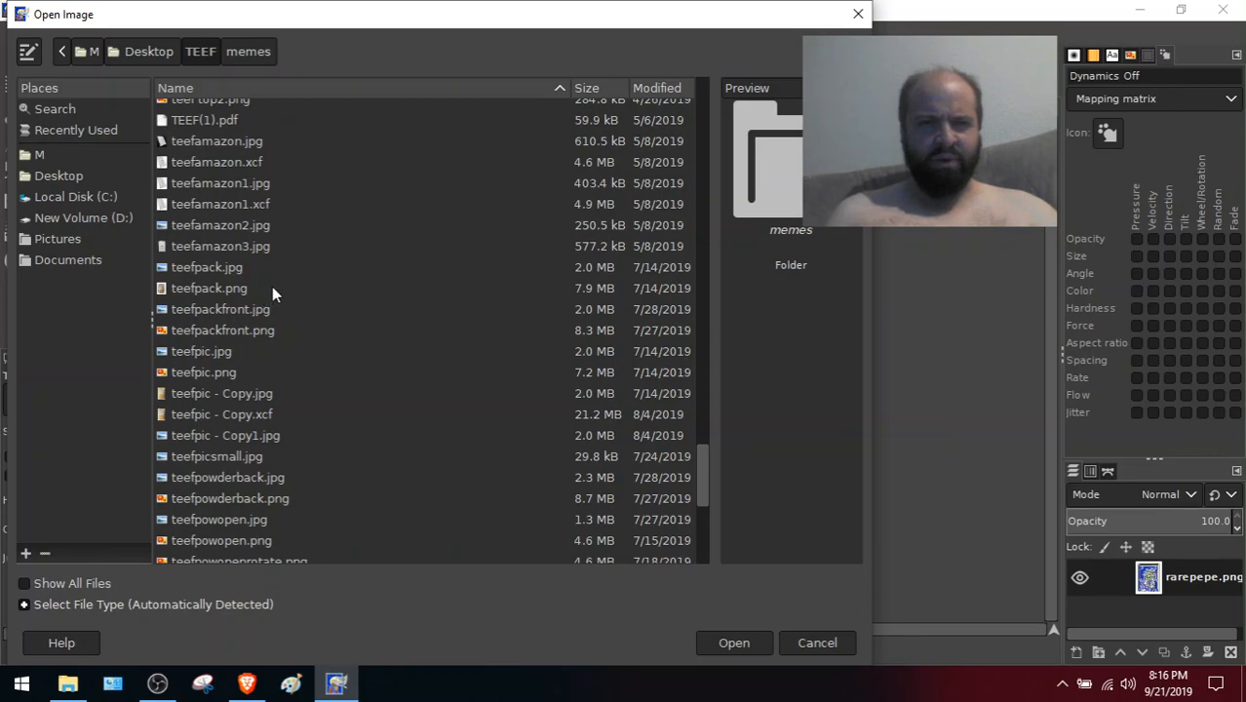
left_click(246, 464)
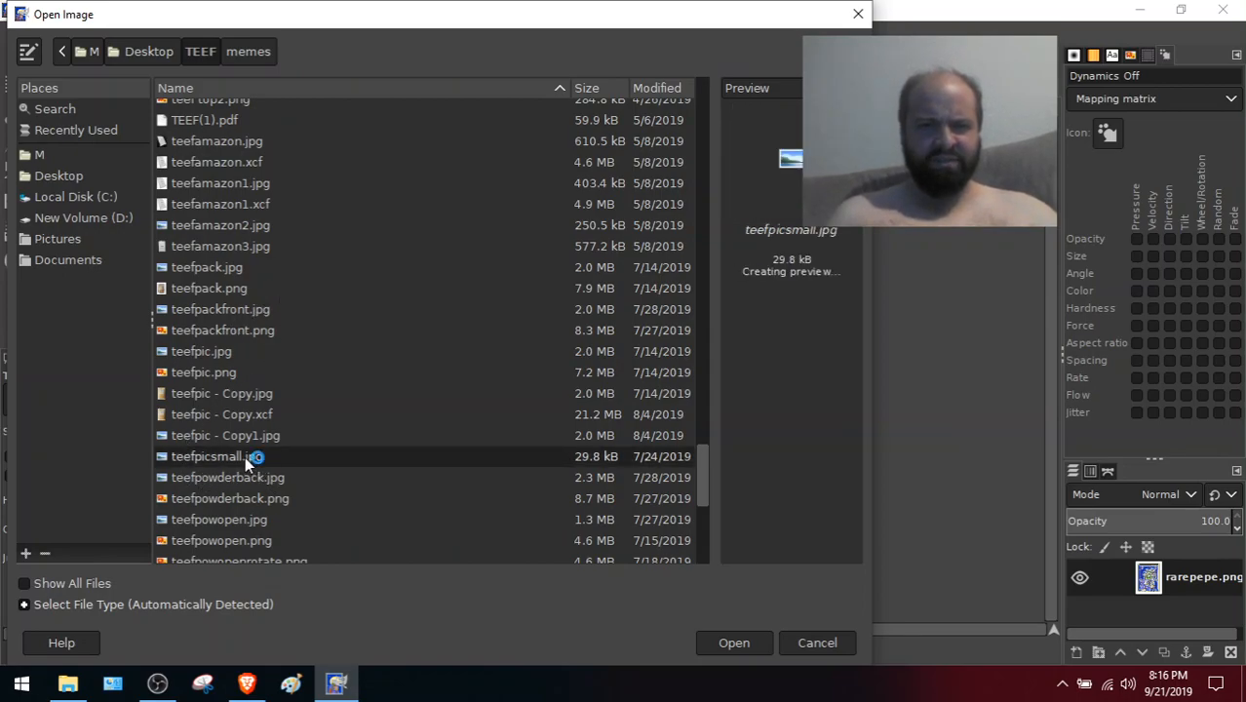
left_click(736, 643)
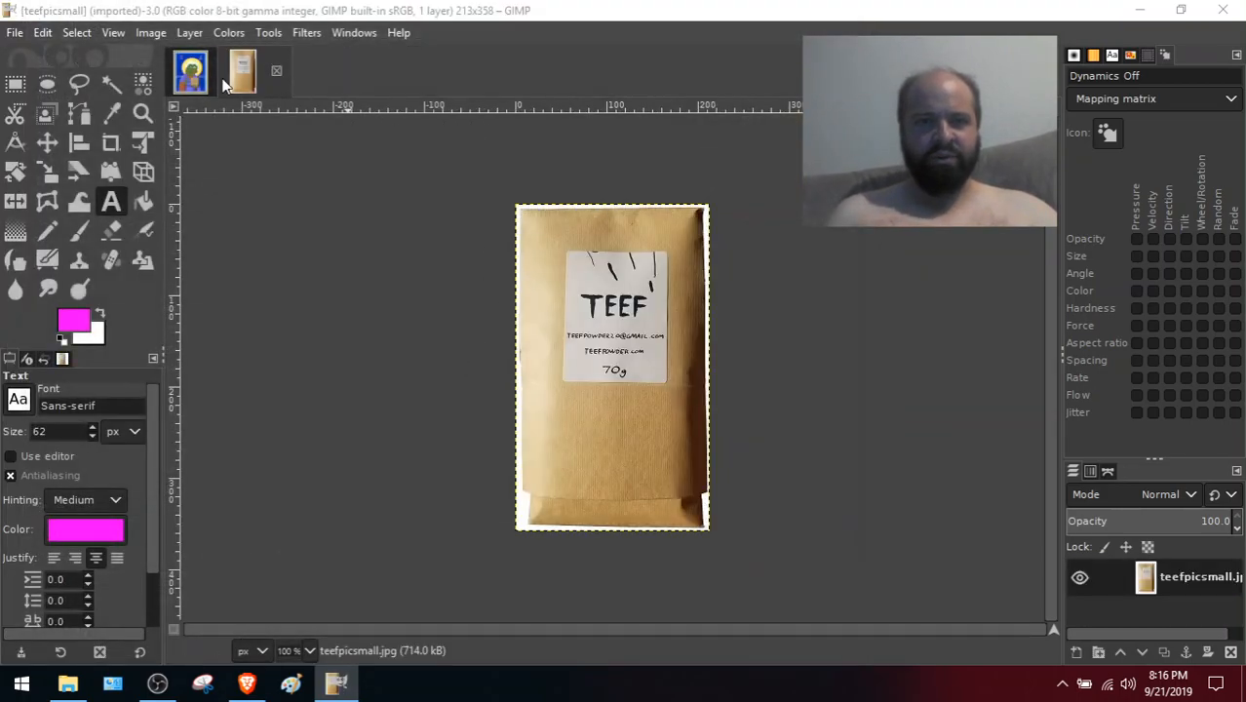
Copy the teefpicsmall pouch at its original size and paste it into the rarepepe image
left_click(192, 78)
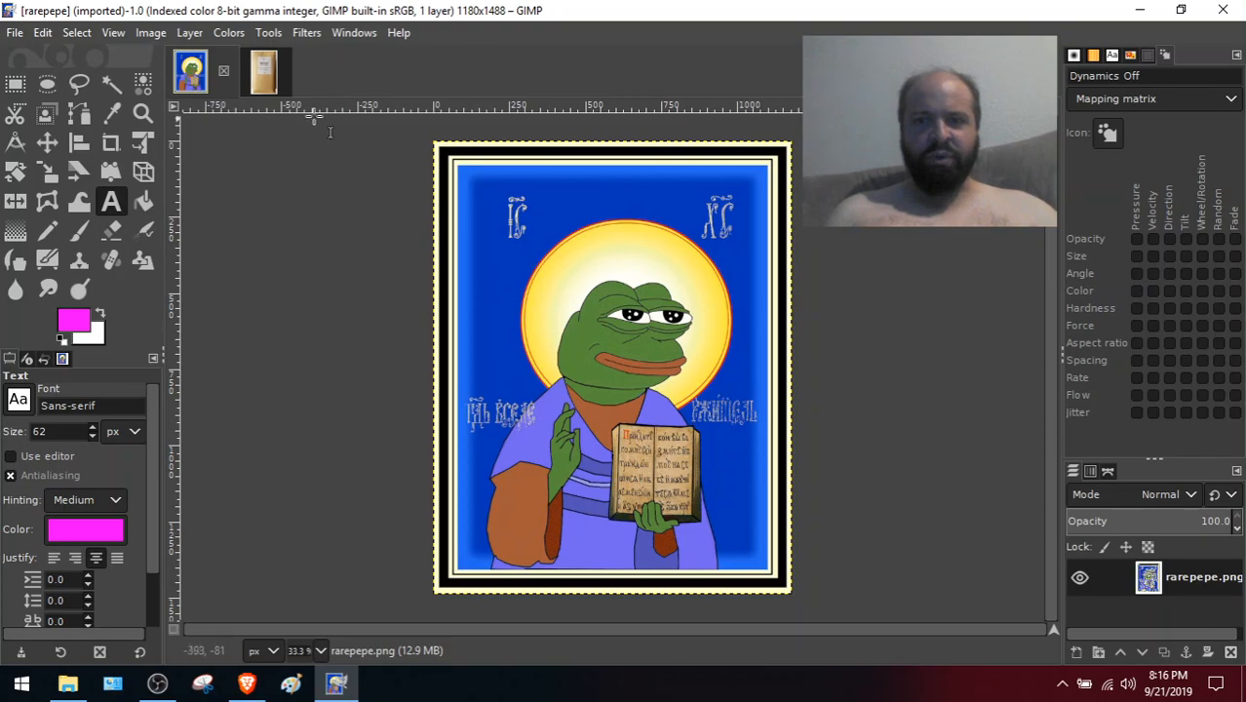
left_click(271, 78)
left_click(192, 76)
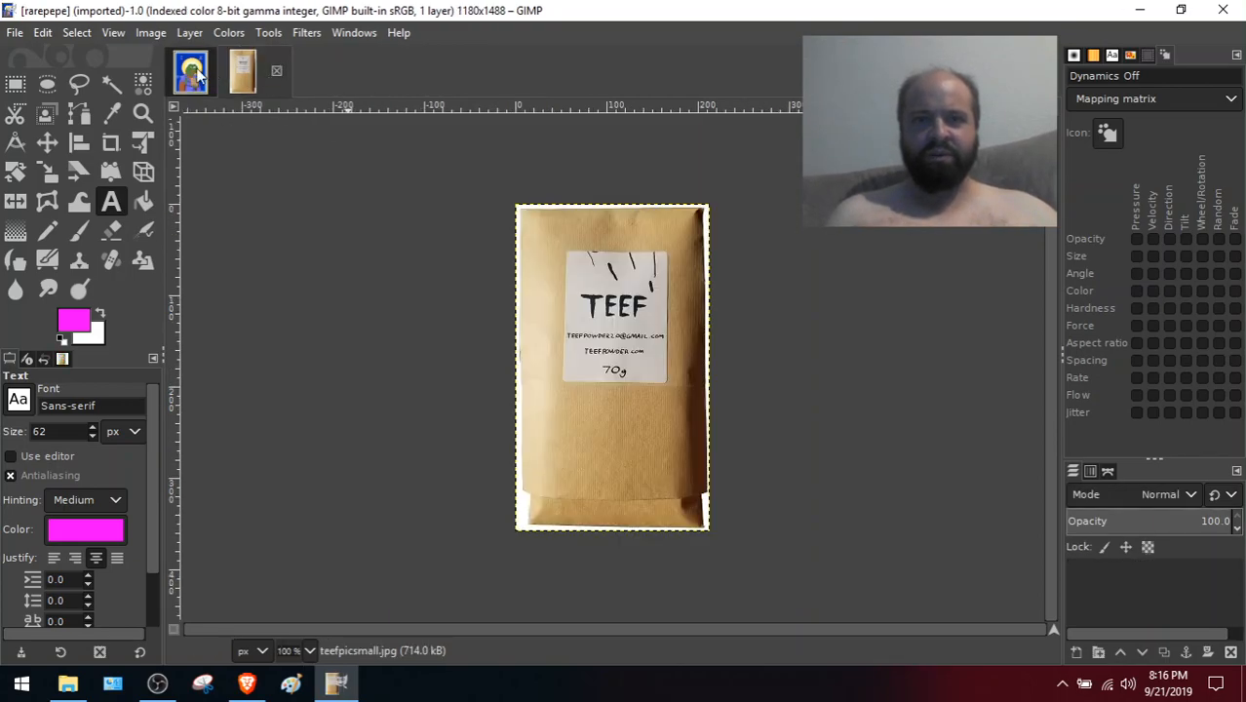
left_click(266, 74)
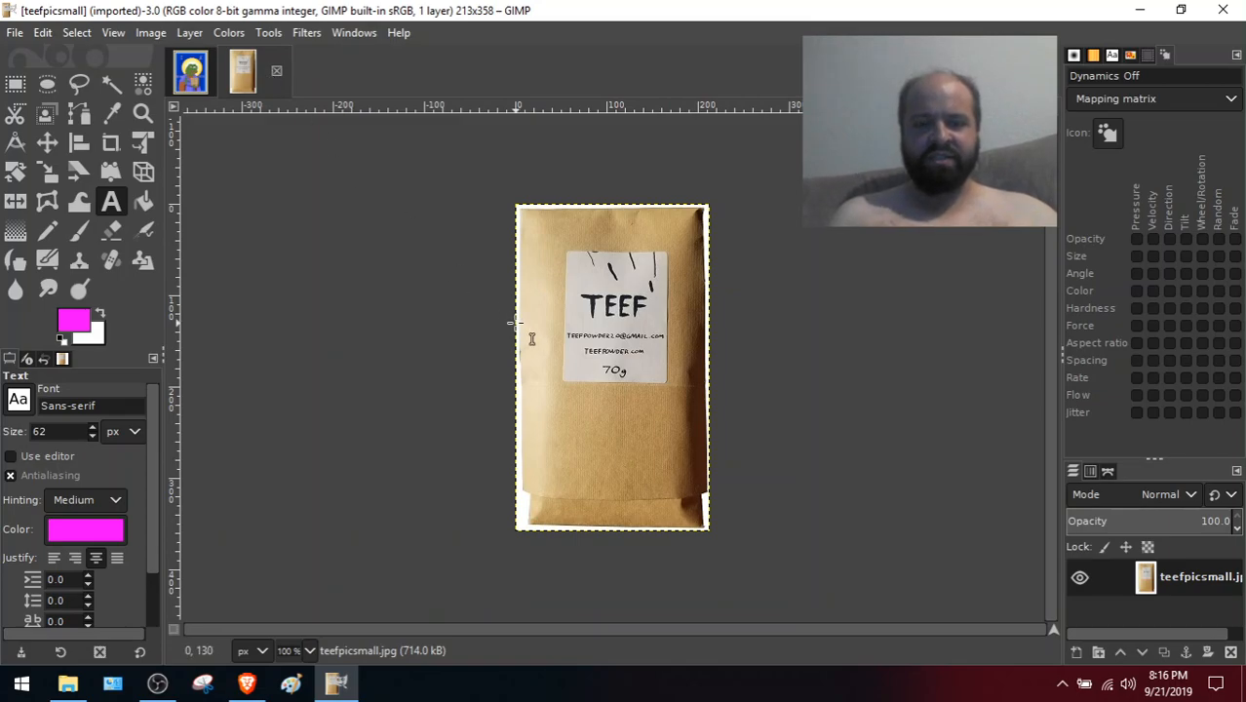
key("ctrl+c")
left_click(191, 74)
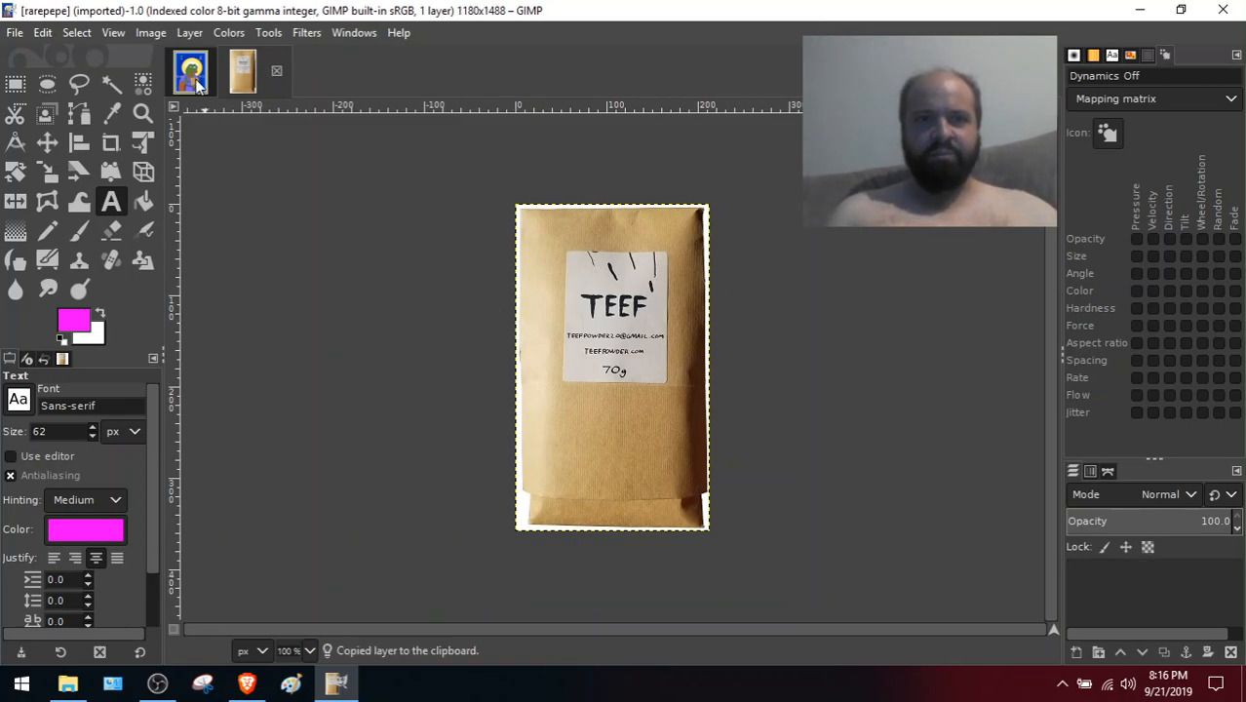
key("ctrl+v")
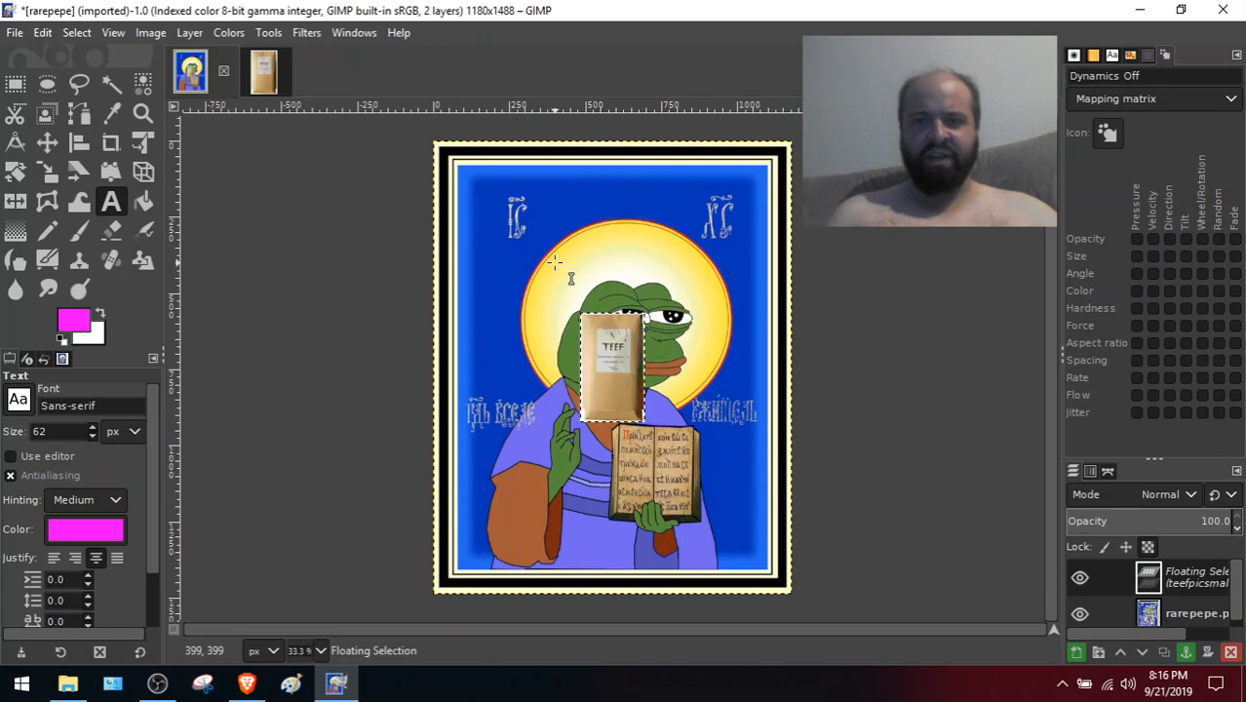
Try moving the pasted pouch toward the frog's raised hand, and undo both the move and the paste
left_click_drag(613, 345, 632, 359)
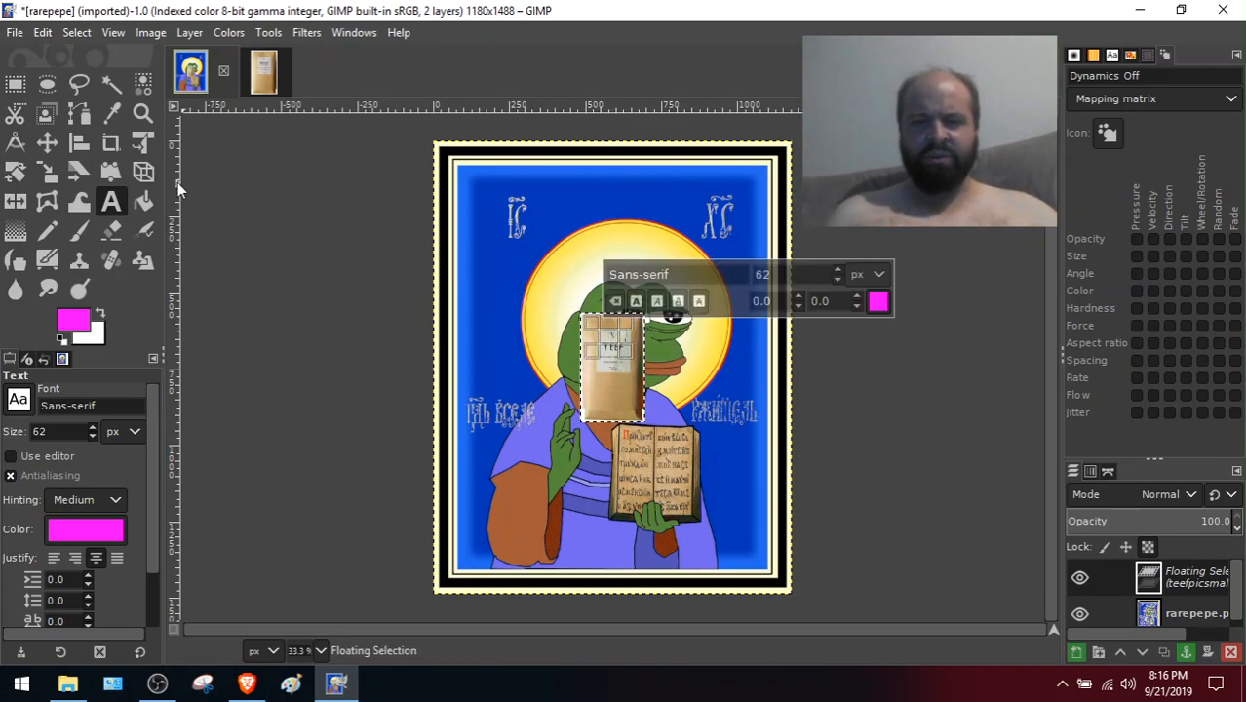
left_click(215, 239)
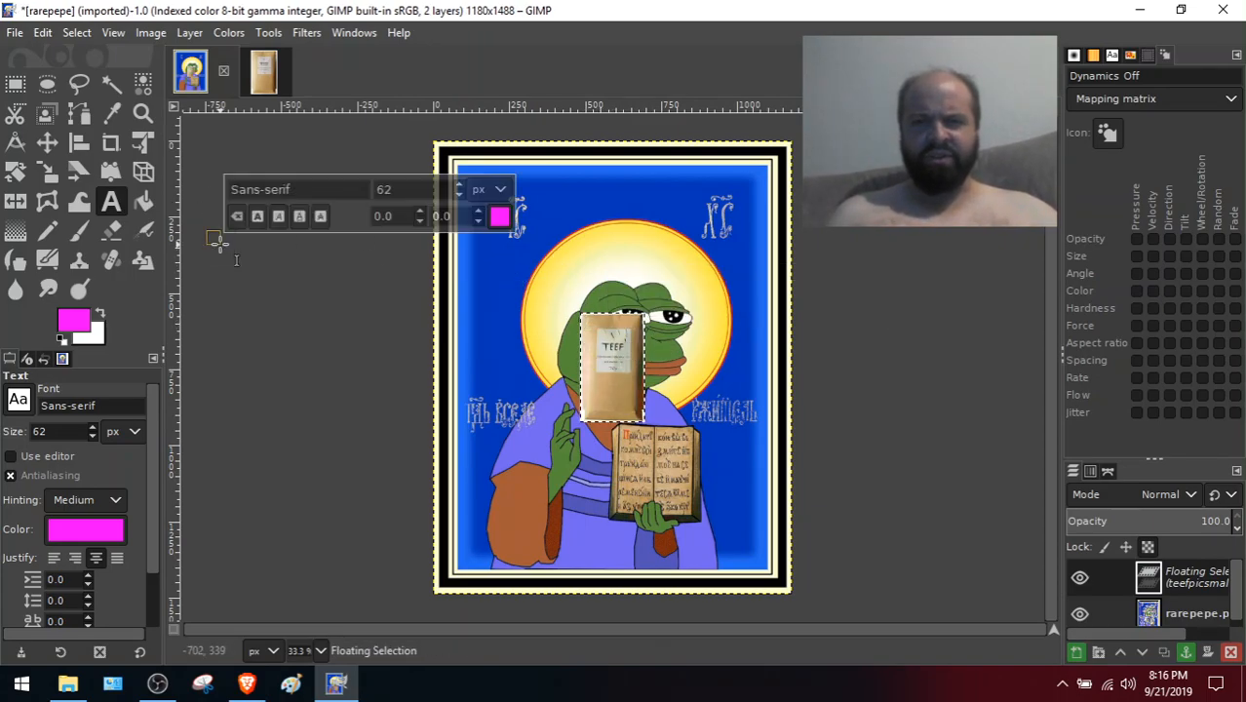
left_click(47, 142)
left_click_drag(611, 343, 588, 364)
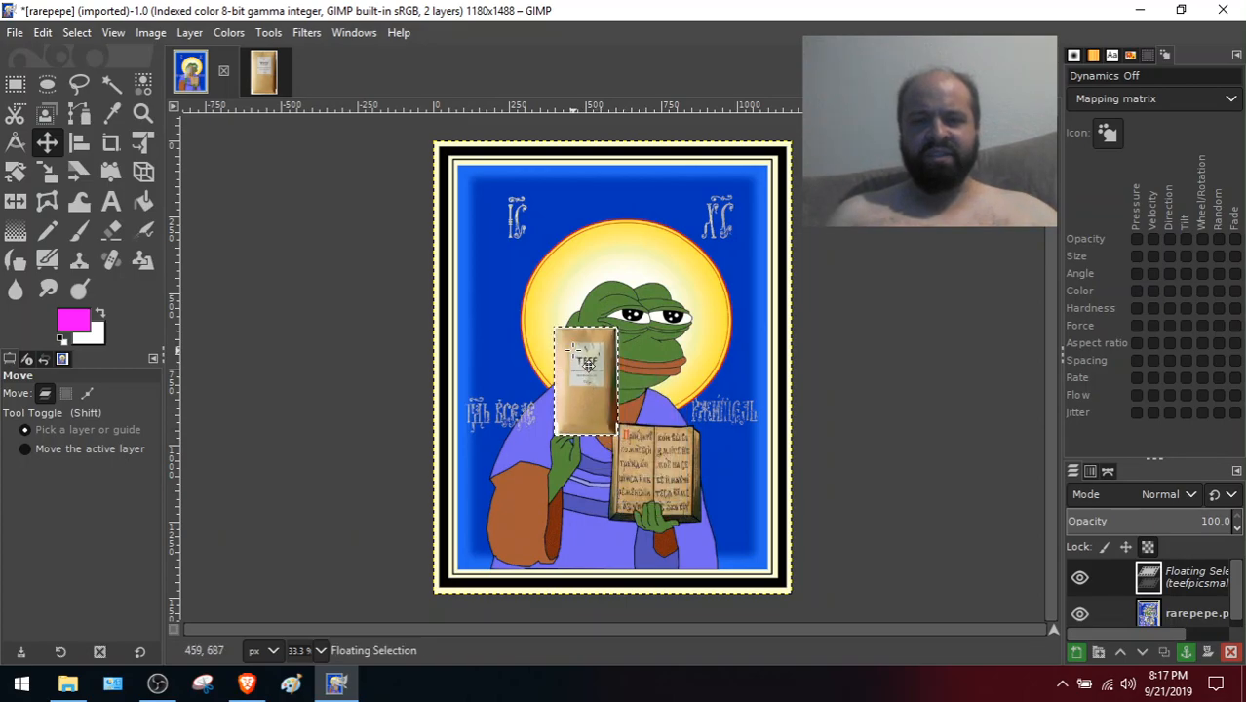
key("ctrl+z")
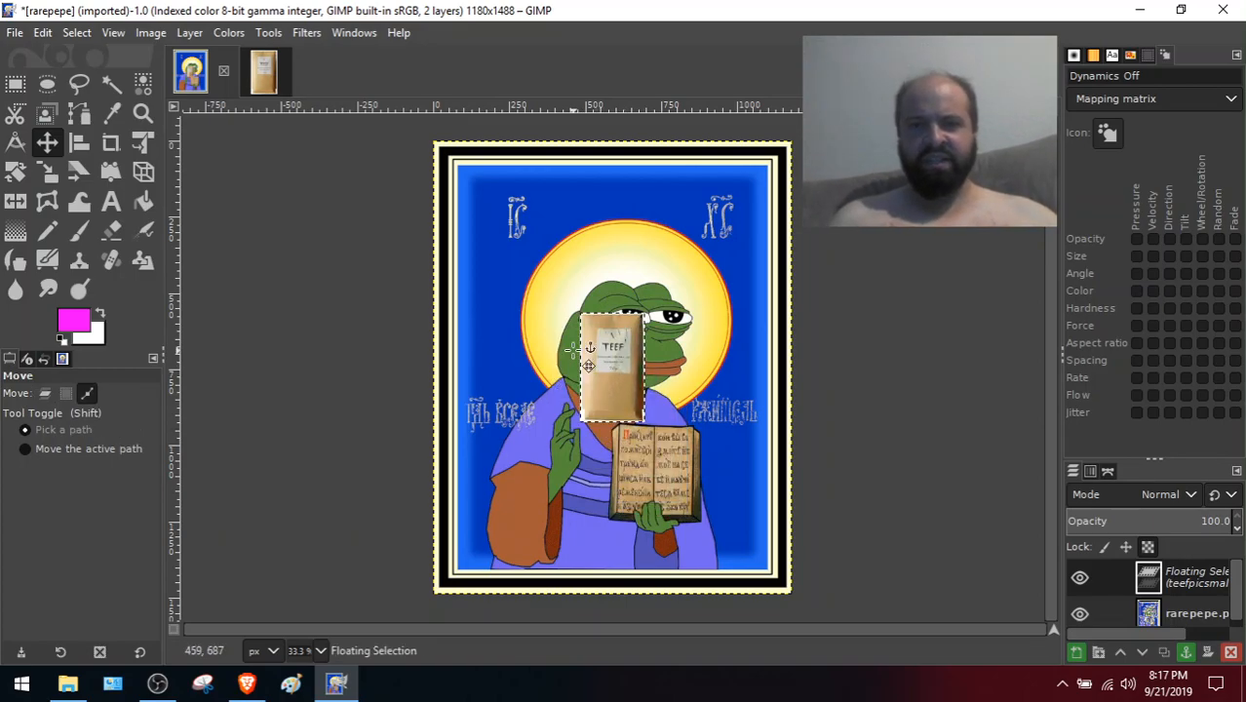
key("ctrl+z")
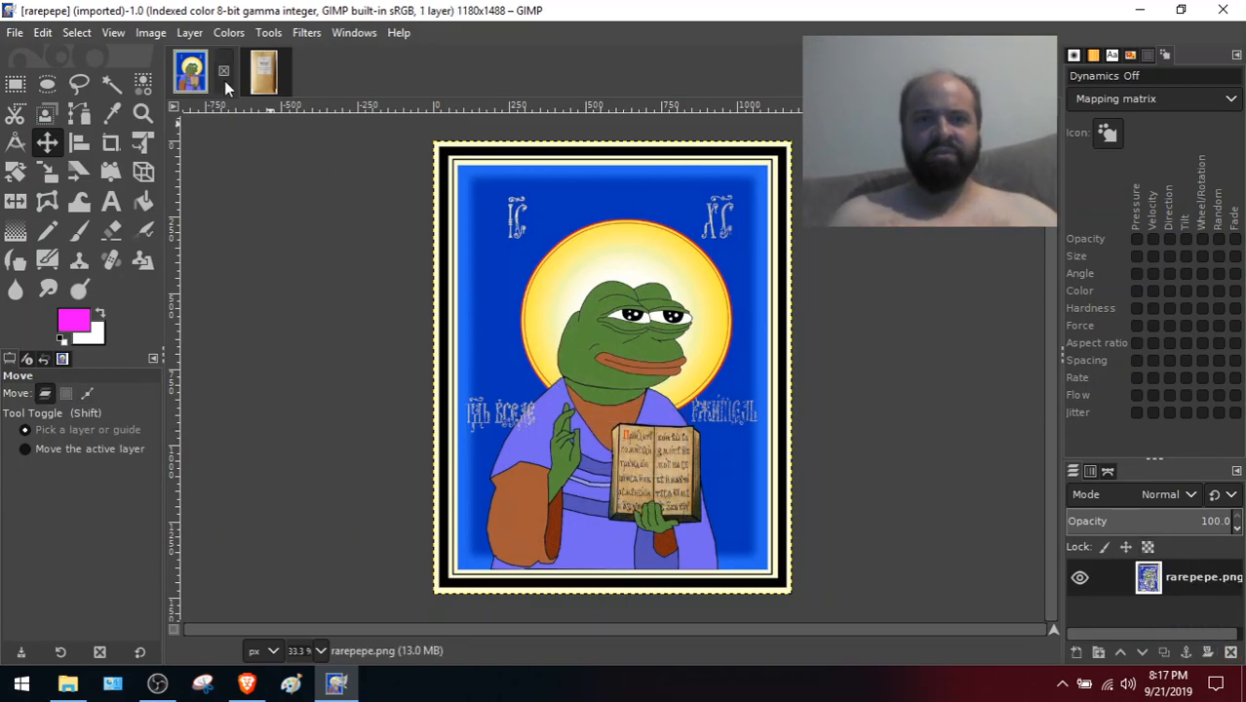
Scale the teefpicsmall image to 300 × 504 pixels with Cubic interpolation
left_click(262, 78)
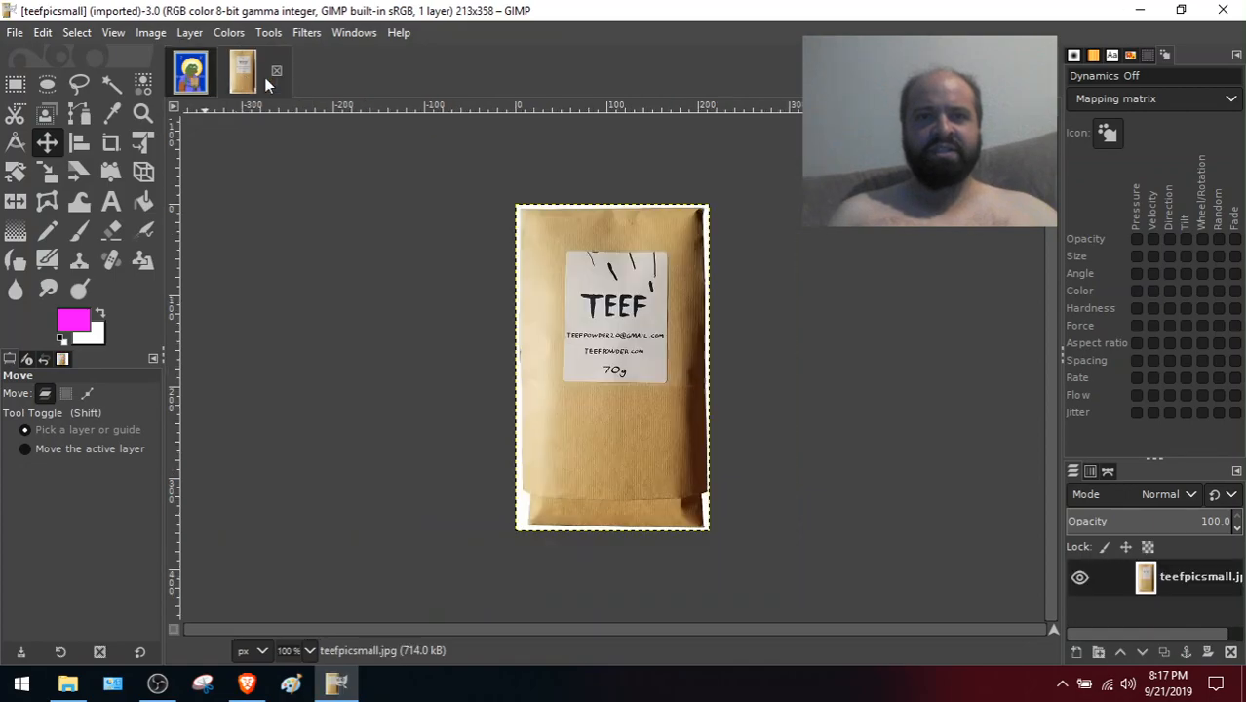
left_click(152, 33)
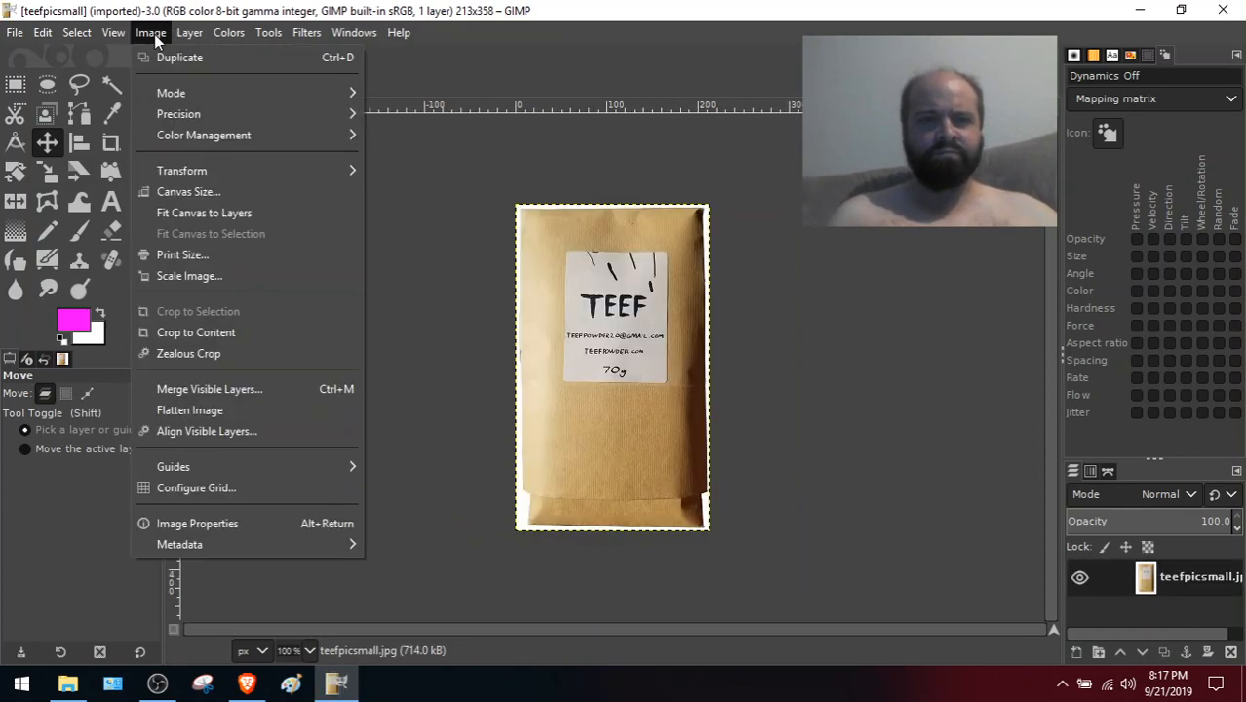
left_click(189, 276)
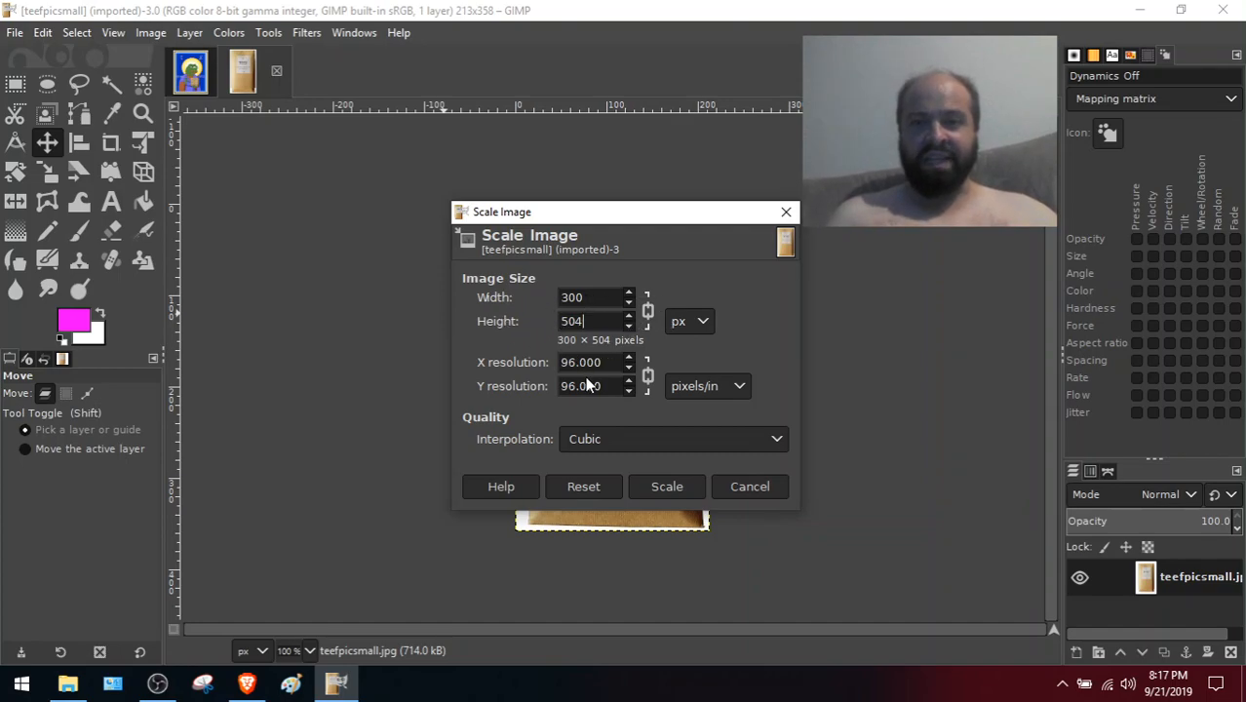
left_click(668, 485)
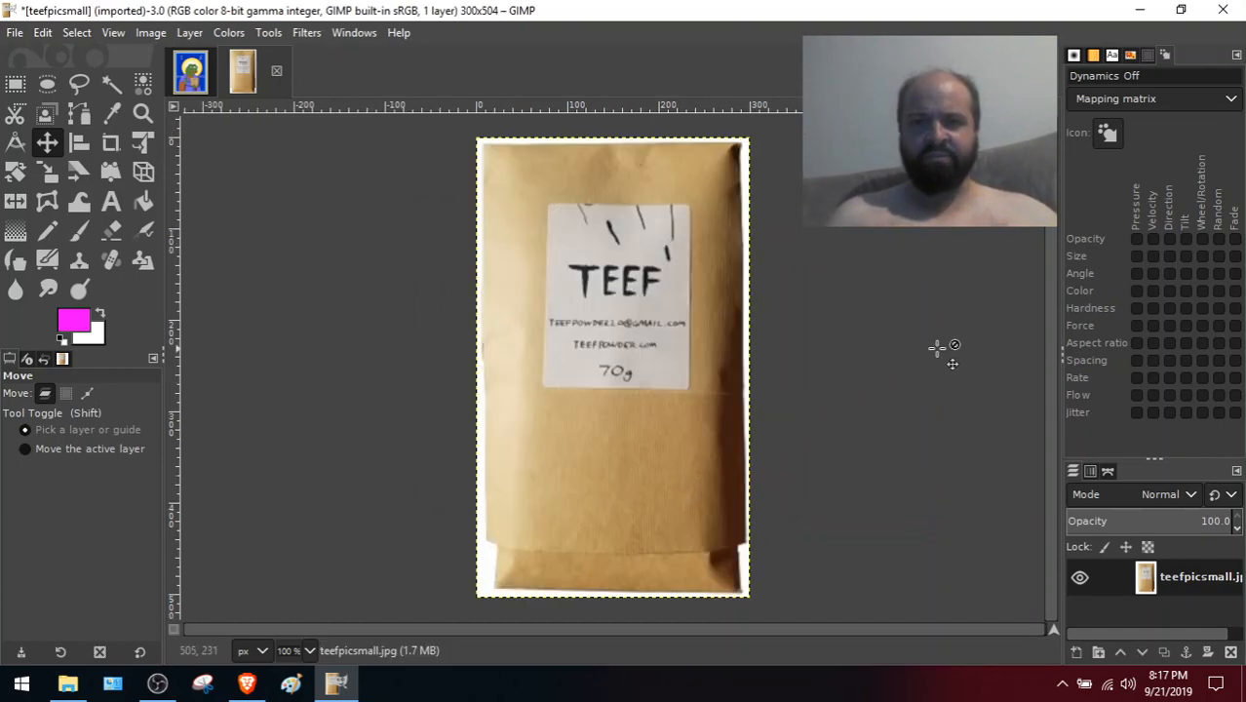
Copy the scaled pouch, paste it into the rarepepe image and move it about 144 px right and 252 px down, over the book
key("ctrl+c")
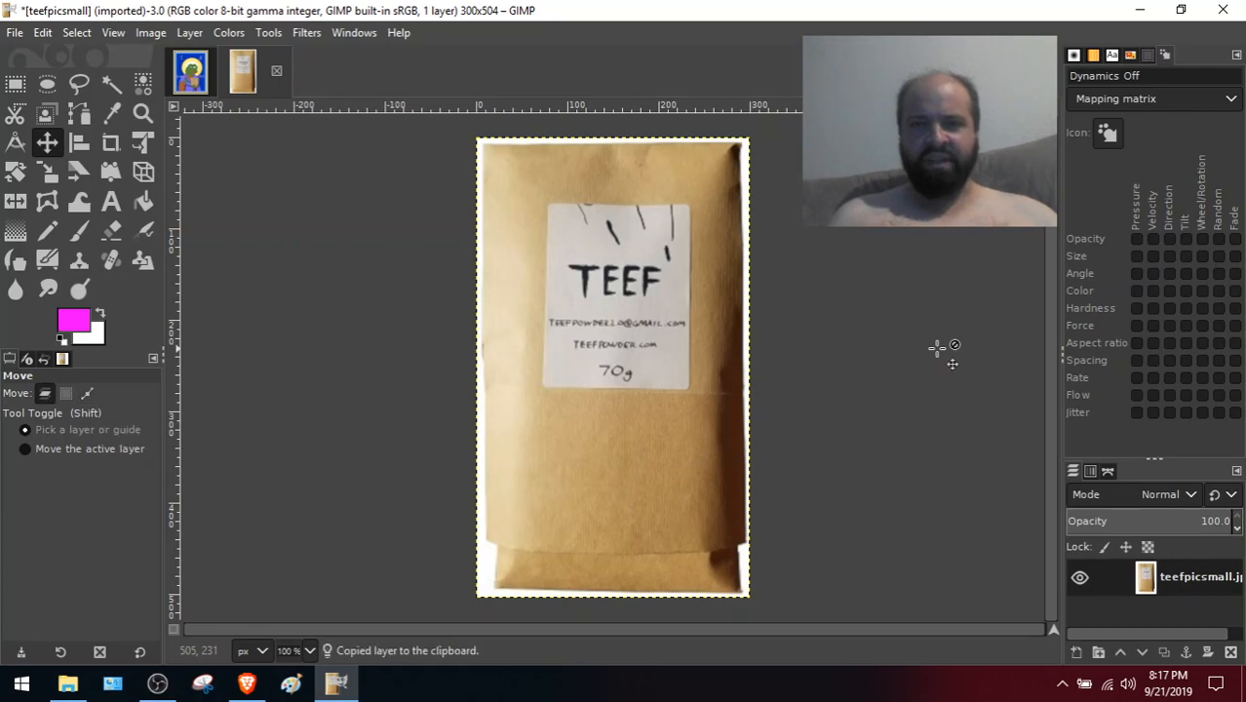
left_click(190, 69)
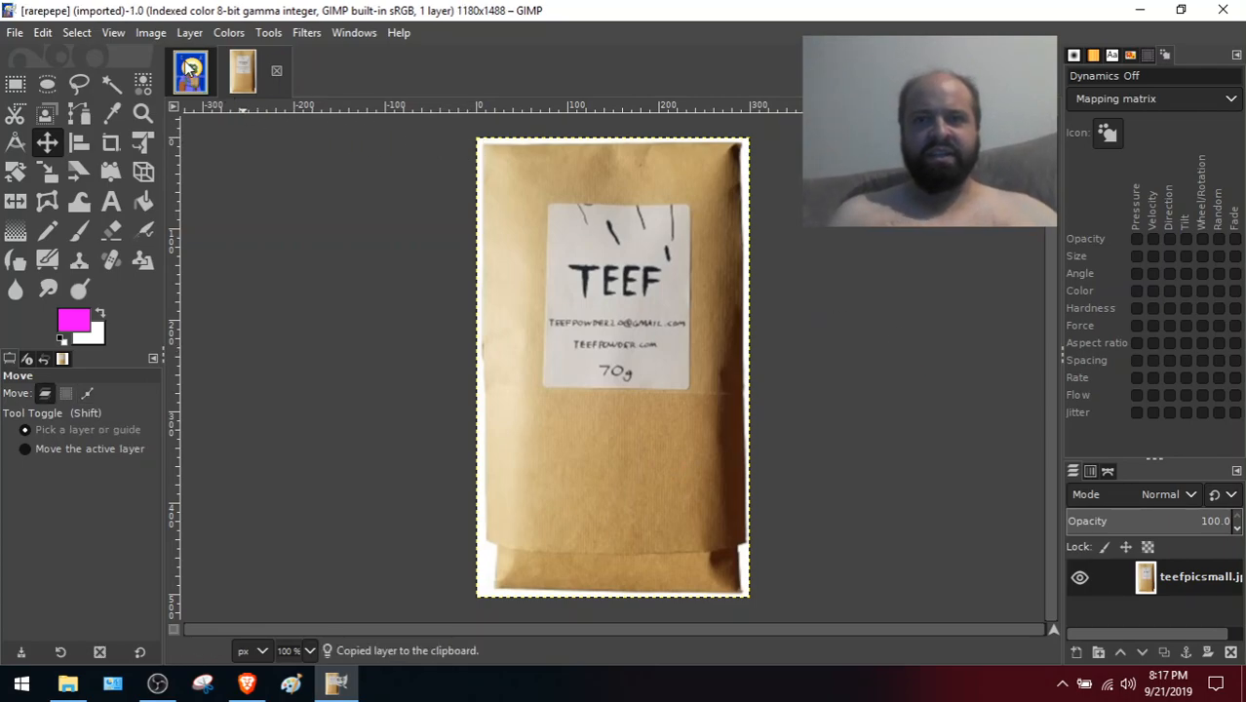
key("ctrl+v")
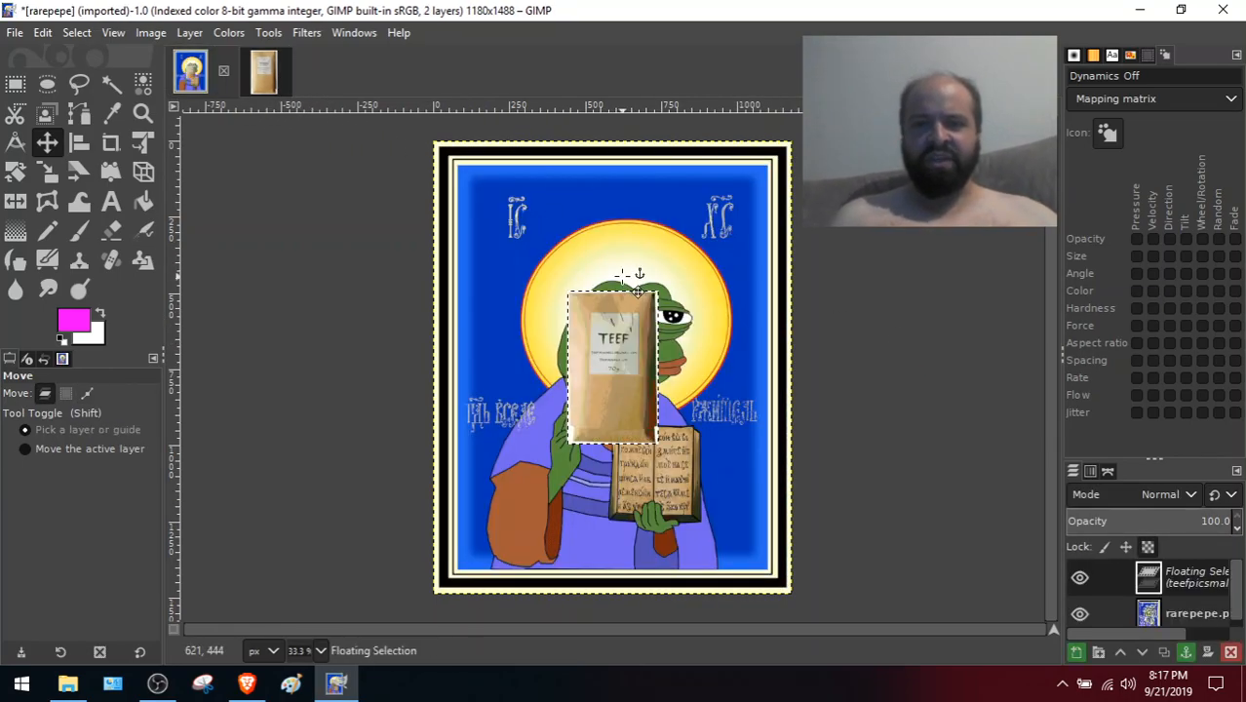
left_click_drag(608, 317, 642, 383)
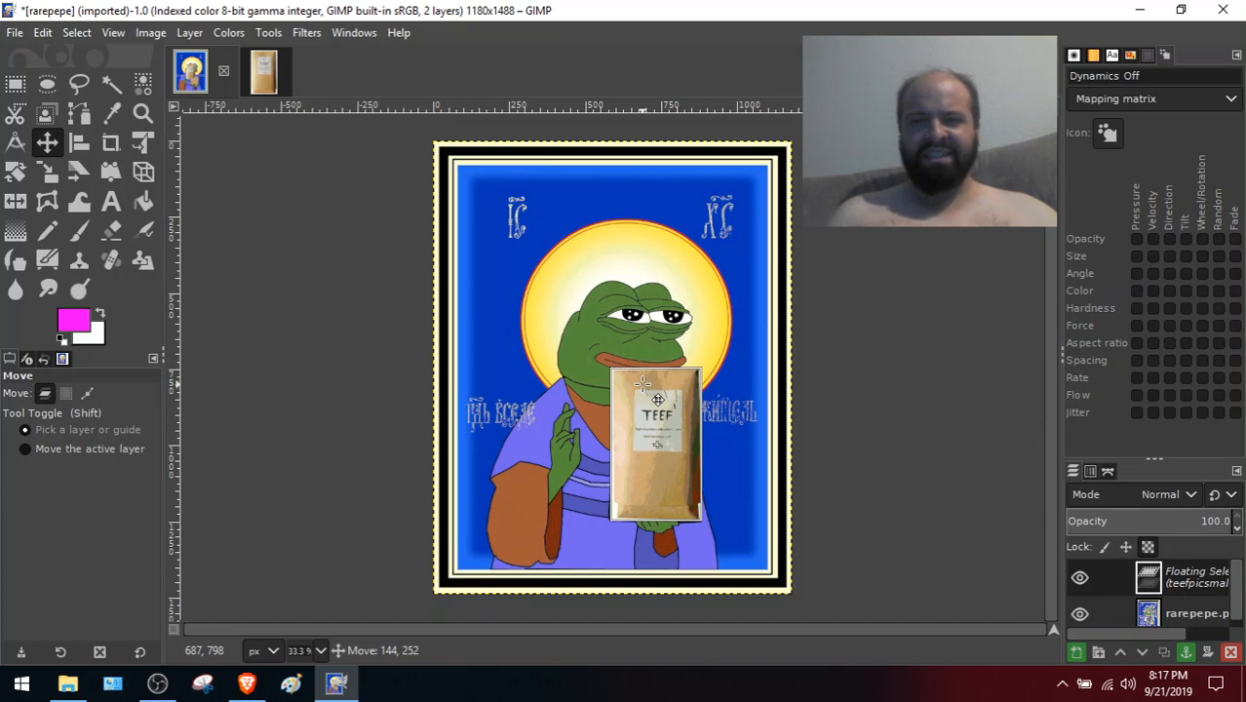
Undo the pouch's move and paste in the rarepepe image, and undo the last scaling of the teefpicsmall image
left_click_drag(642, 383, 642, 371)
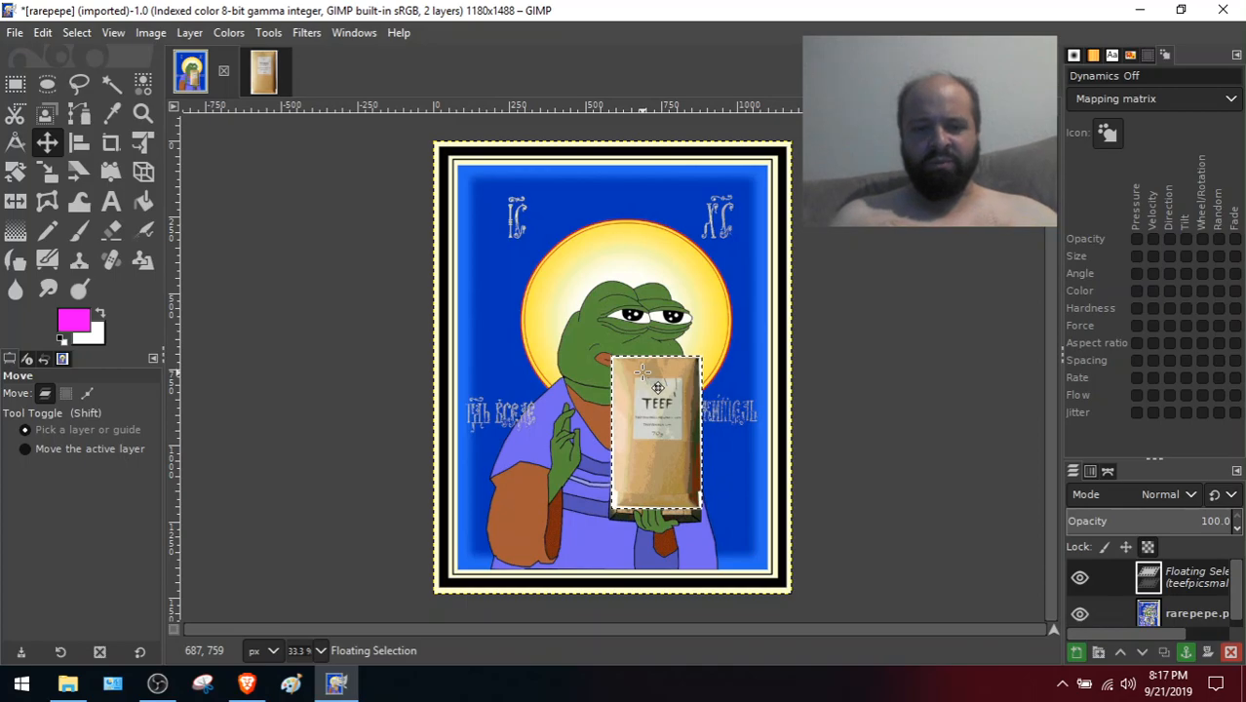
key("ctrl+z")
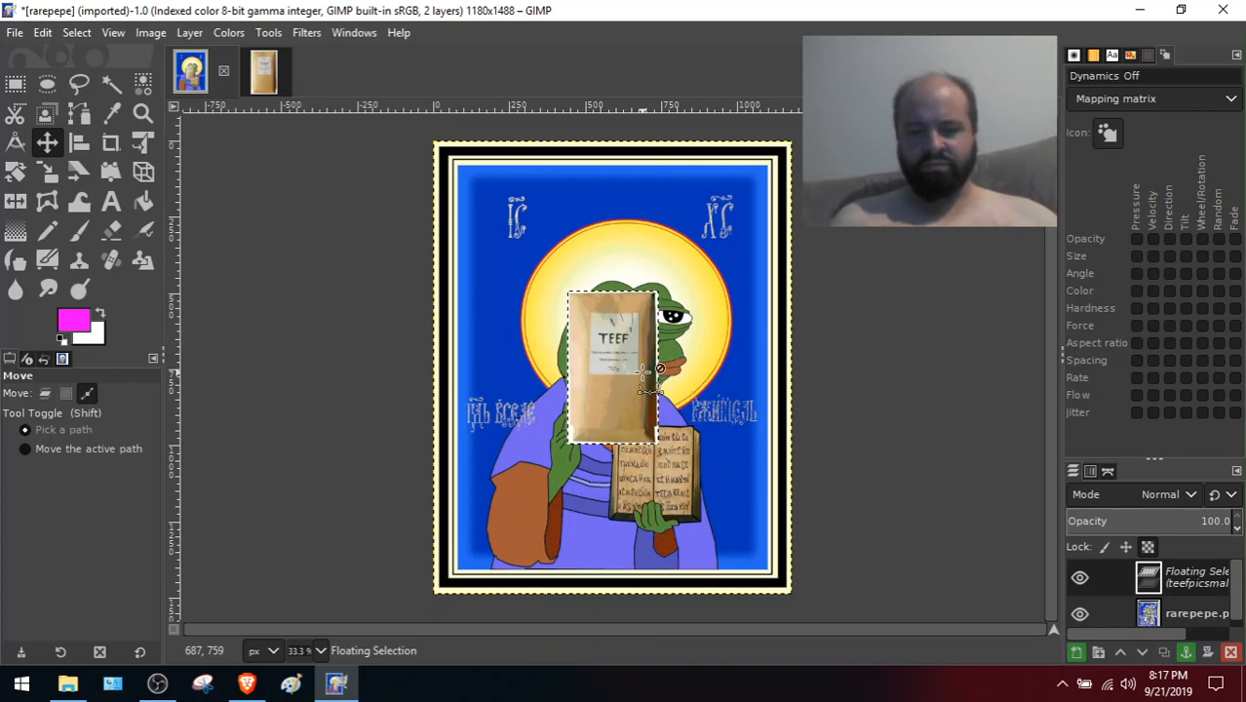
key("ctrl+z")
left_click(275, 76)
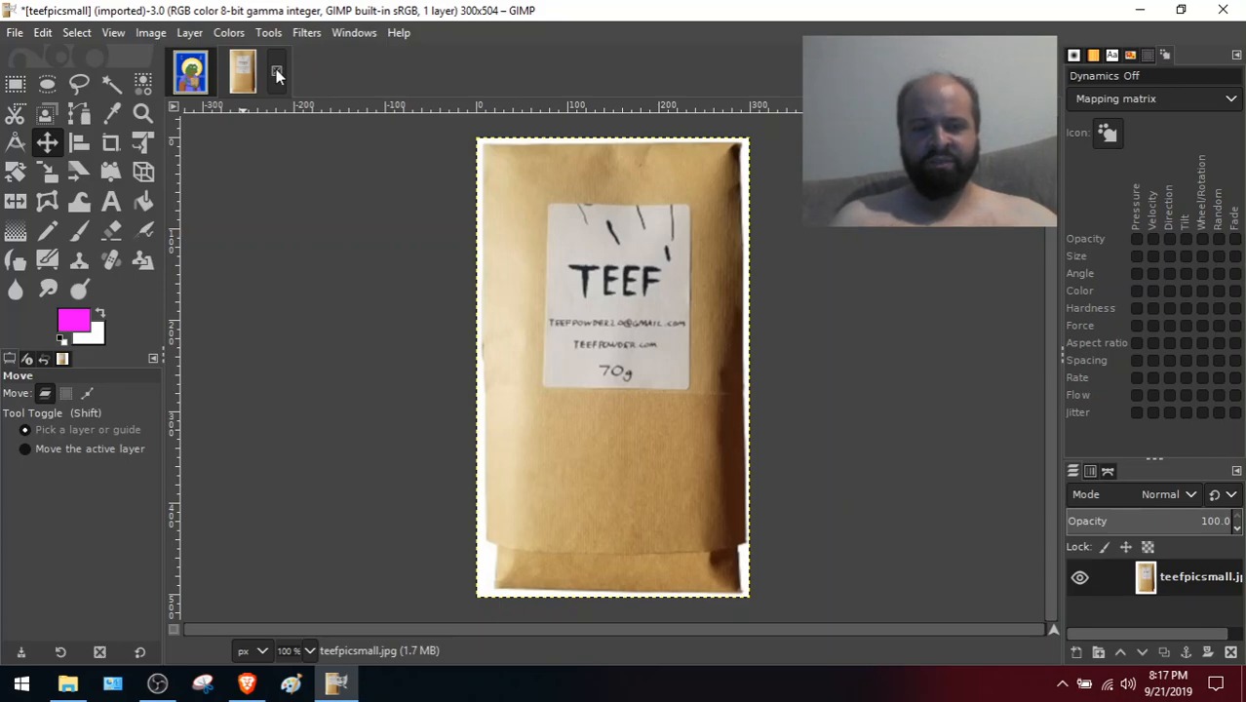
key("ctrl+z")
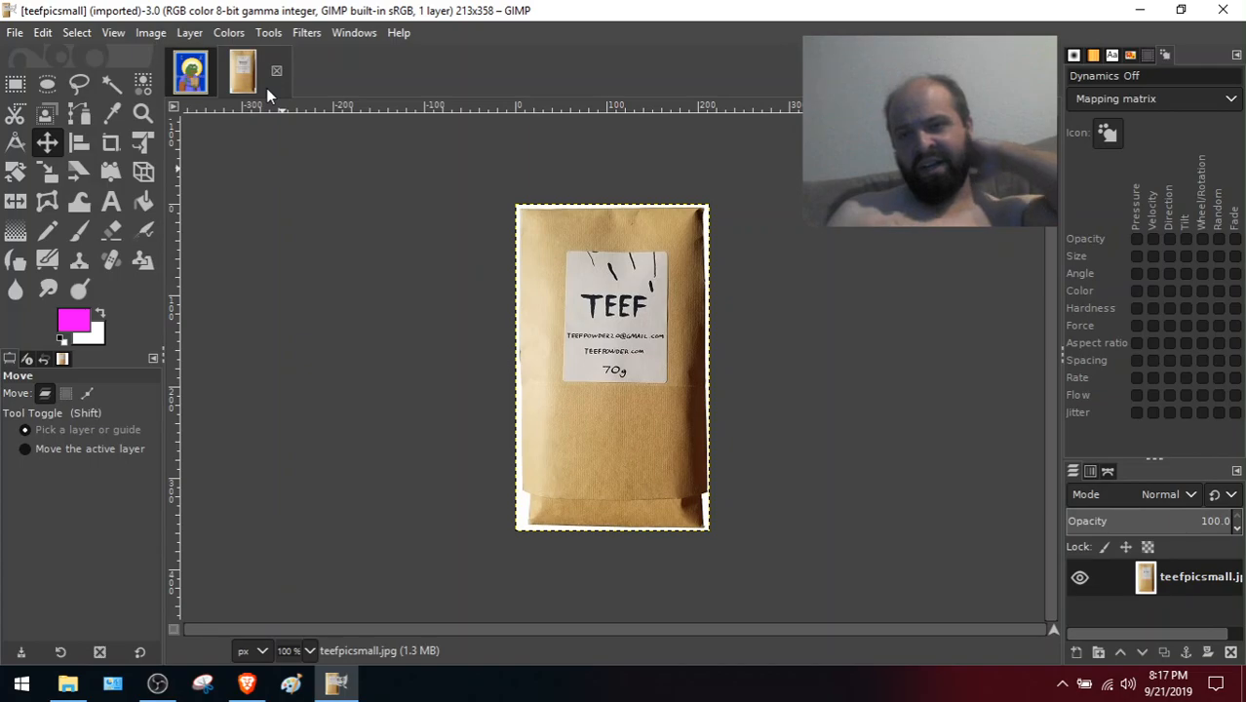
Try the pouch at its original size over the book in the rarepepe image, and undo both its move and its paste
key("ctrl")
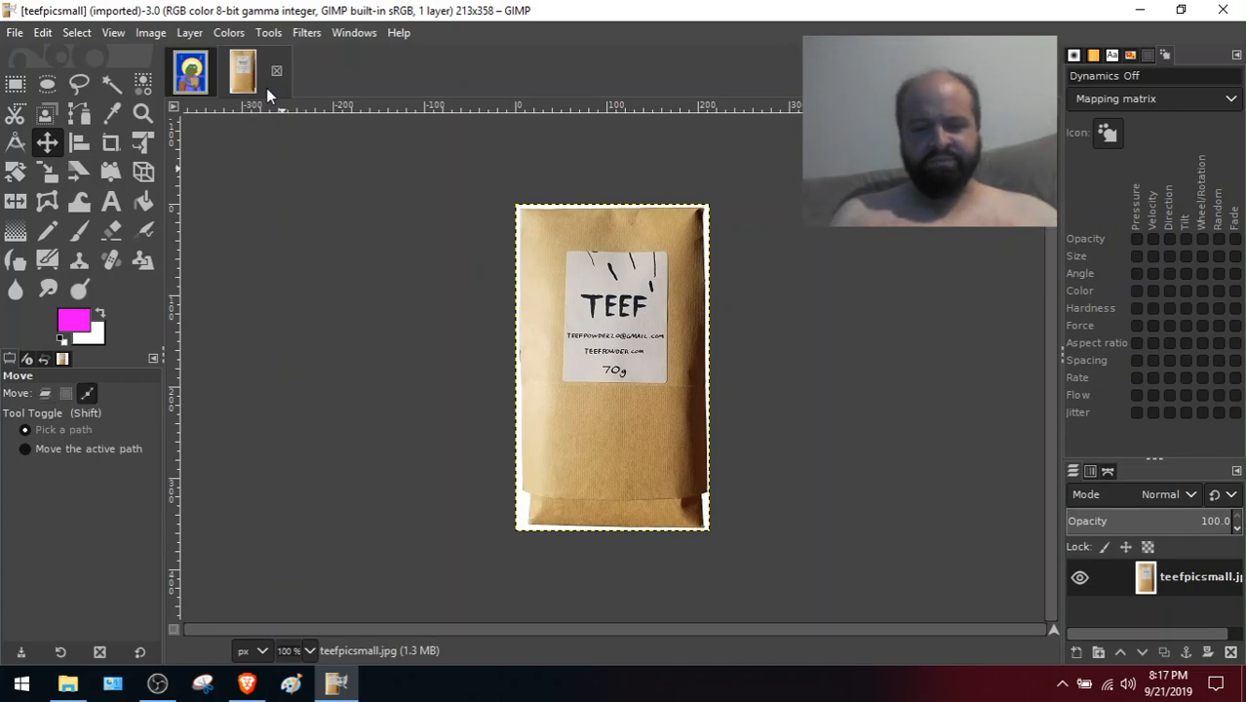
key("ctrl+c")
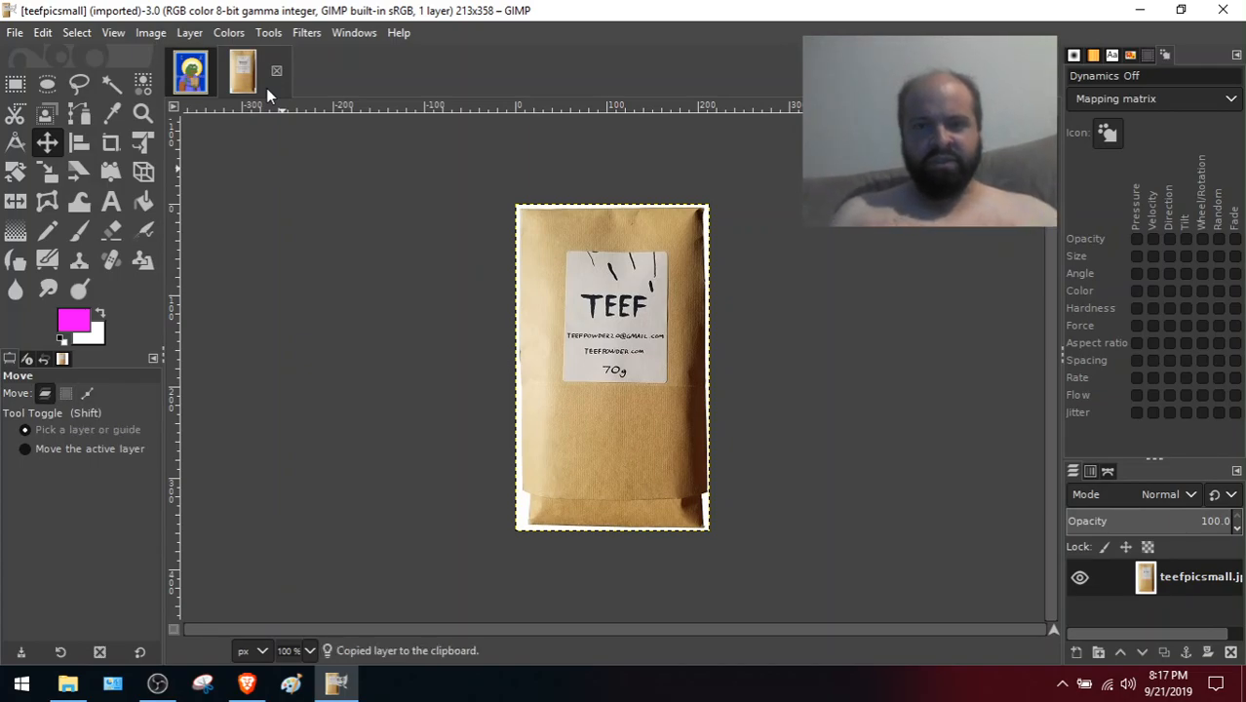
left_click(192, 71)
key("ctrl+v")
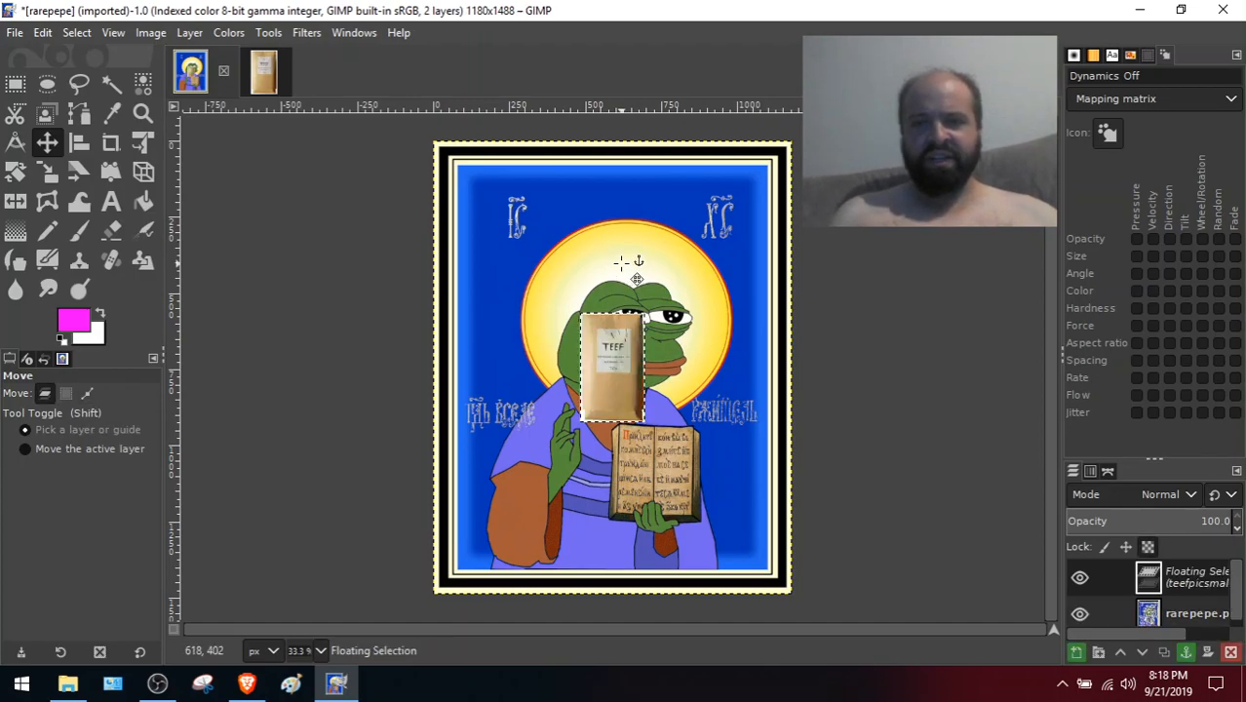
left_click_drag(599, 335, 657, 447)
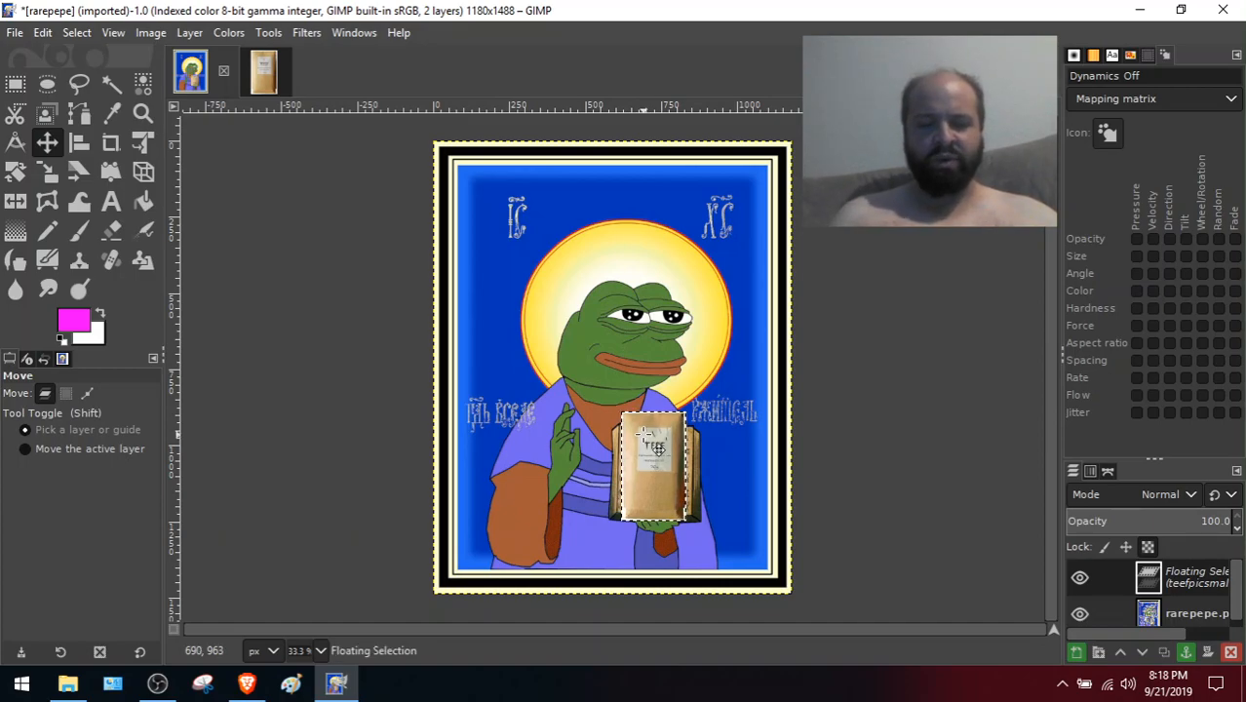
key("ctrl+z")
key("ctrl+z")
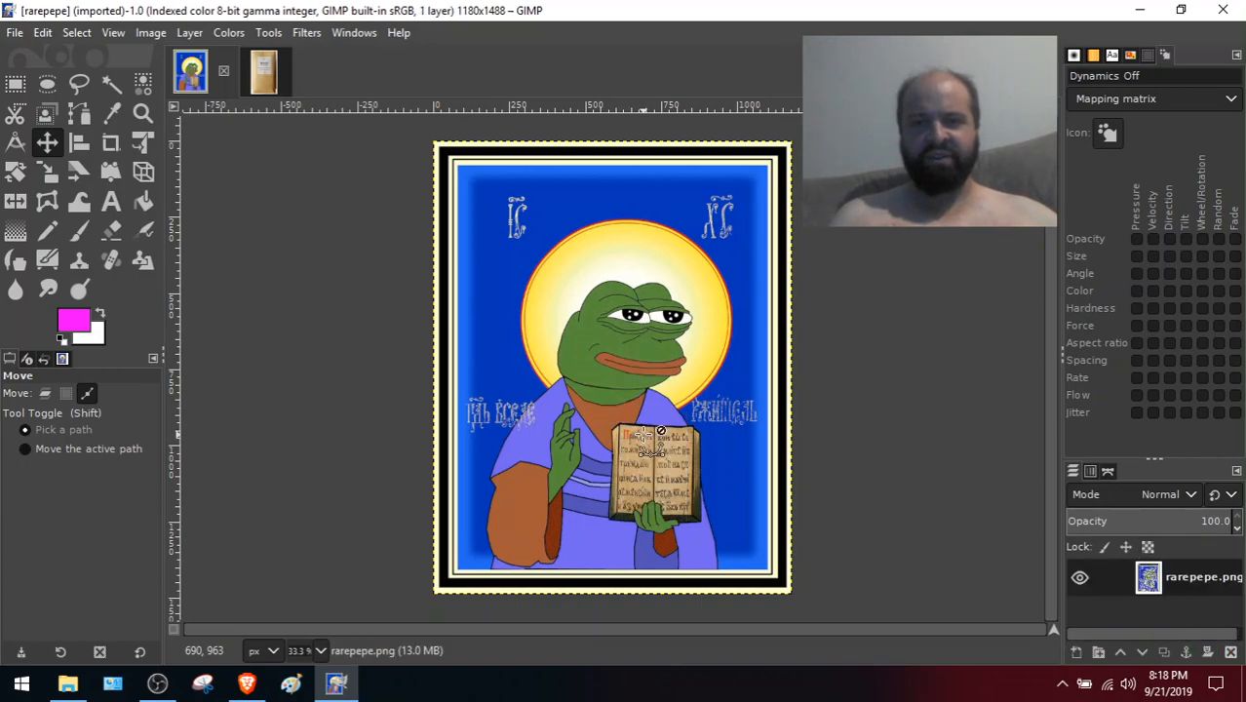
Scale the teefpicsmall image to 250 × 420 pixels with Cubic interpolation
left_click(274, 76)
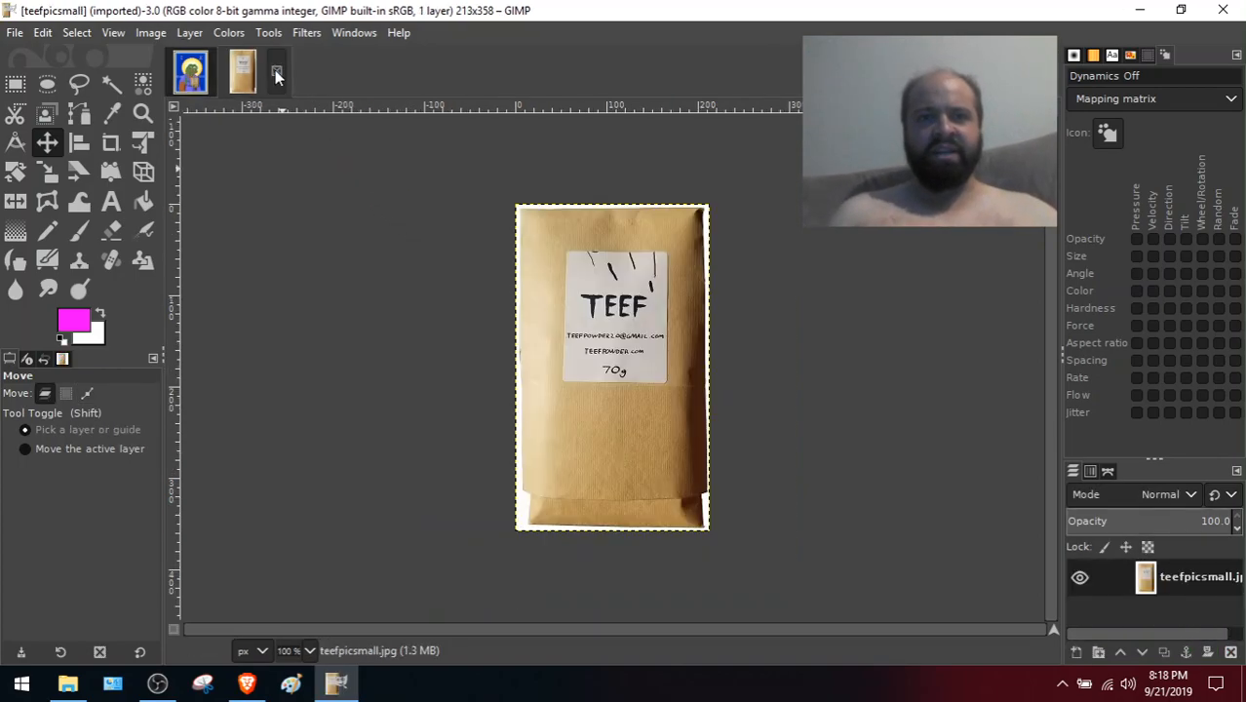
left_click(139, 35)
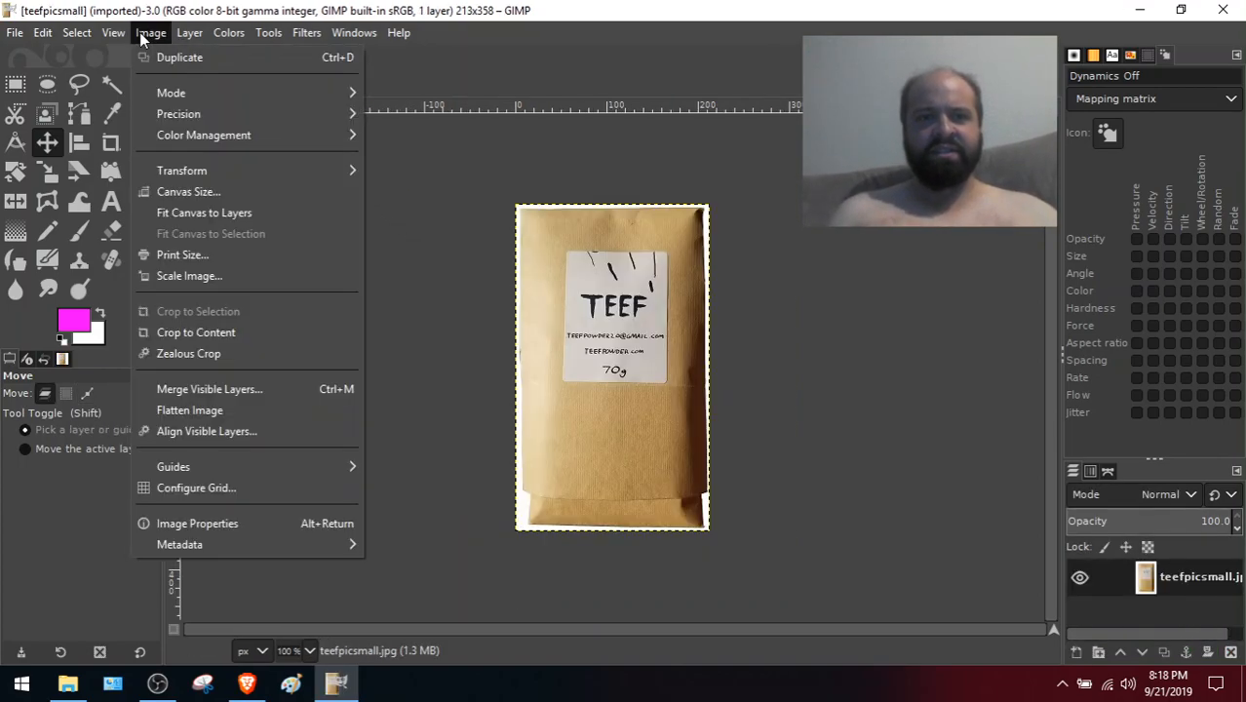
left_click(198, 274)
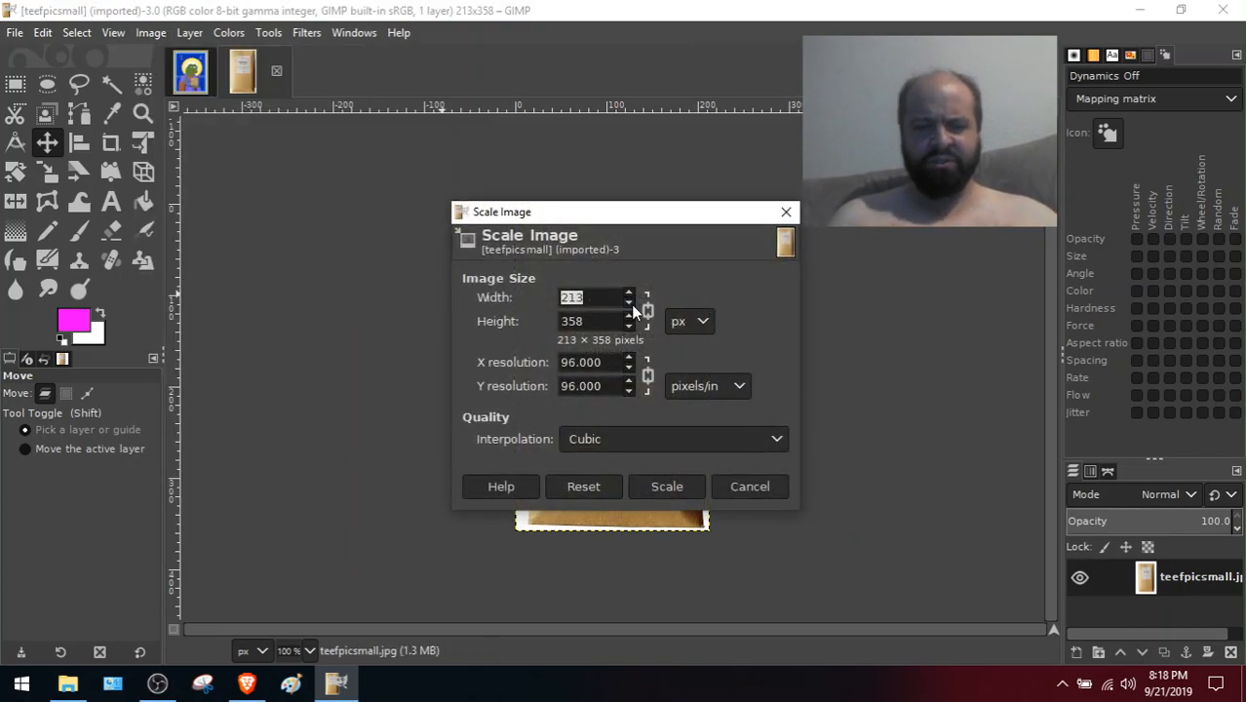
type("250")
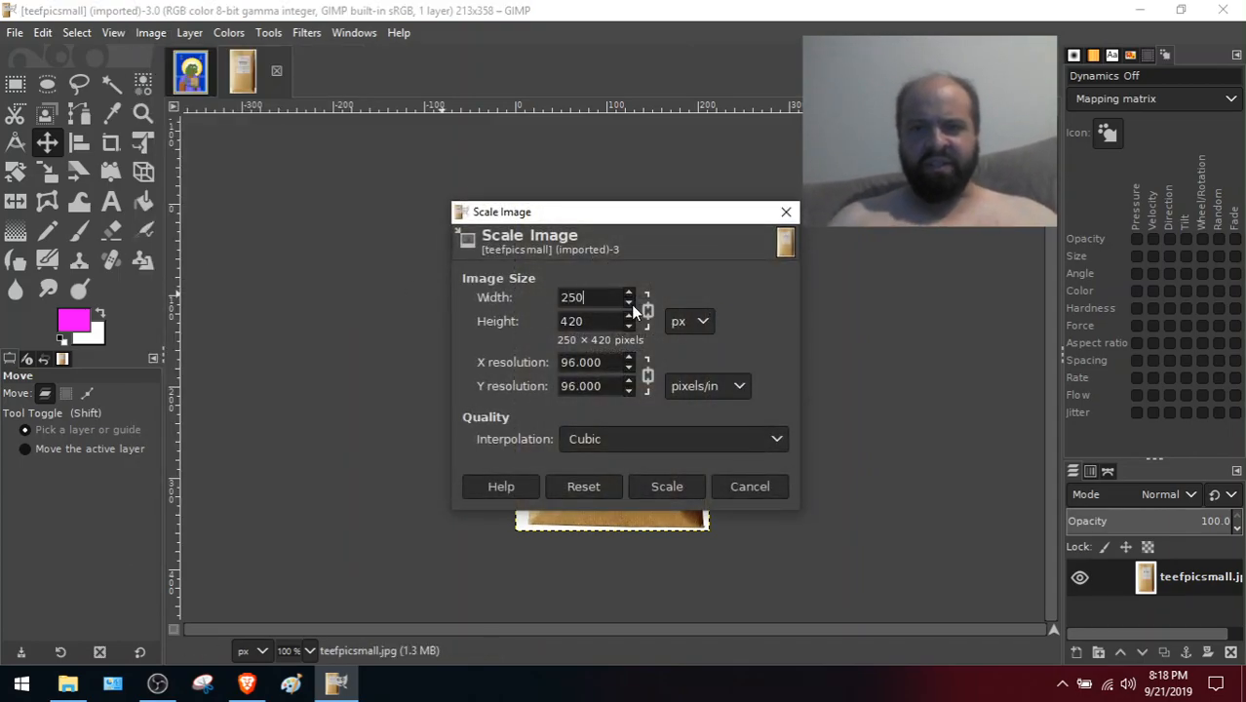
left_click(667, 487)
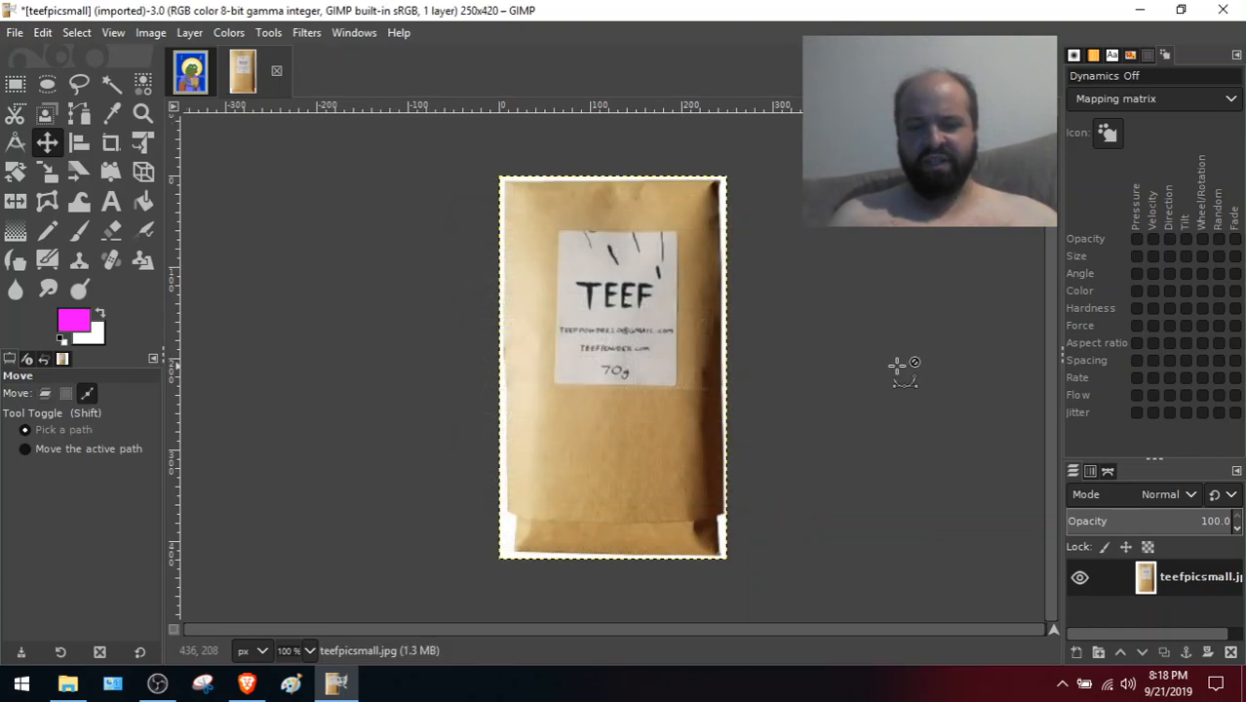
Copy the scaled pouch, paste it into the rarepepe image, try it over the book and move it aside, up beside the frog's face
key("ctrl+c")
left_click(190, 73)
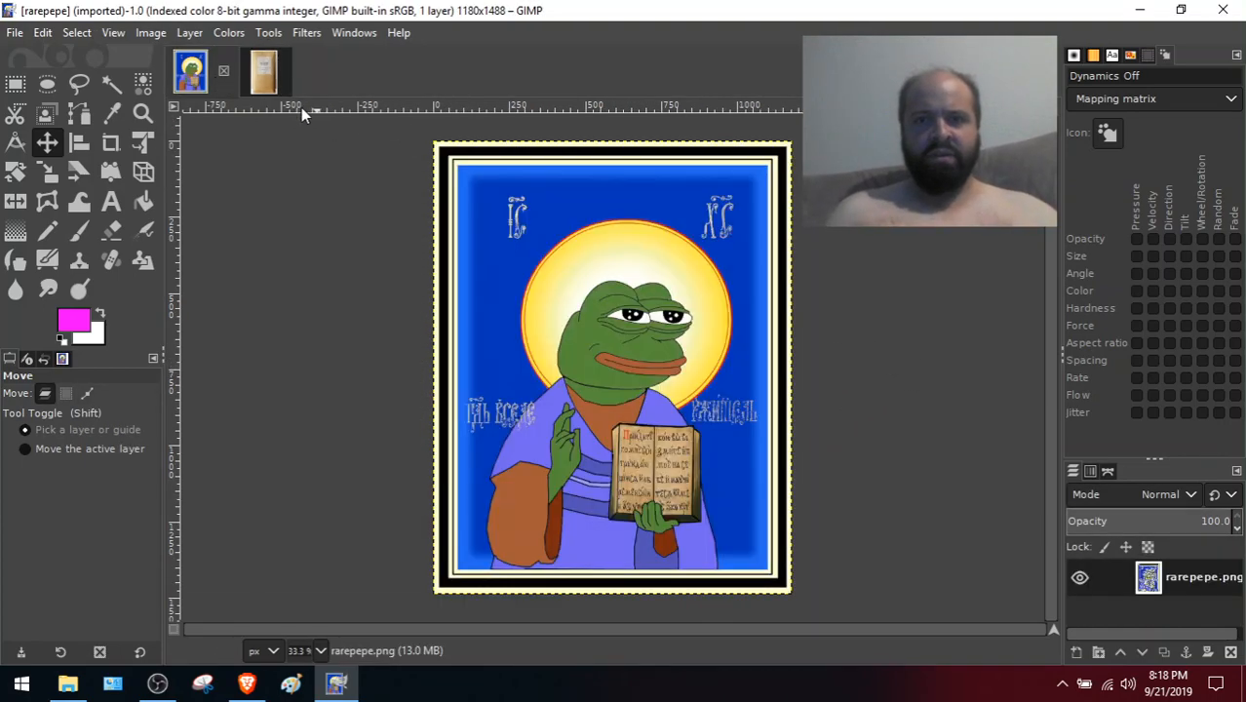
key("ctrl")
key("ctrl+v")
left_click_drag(604, 320, 647, 413)
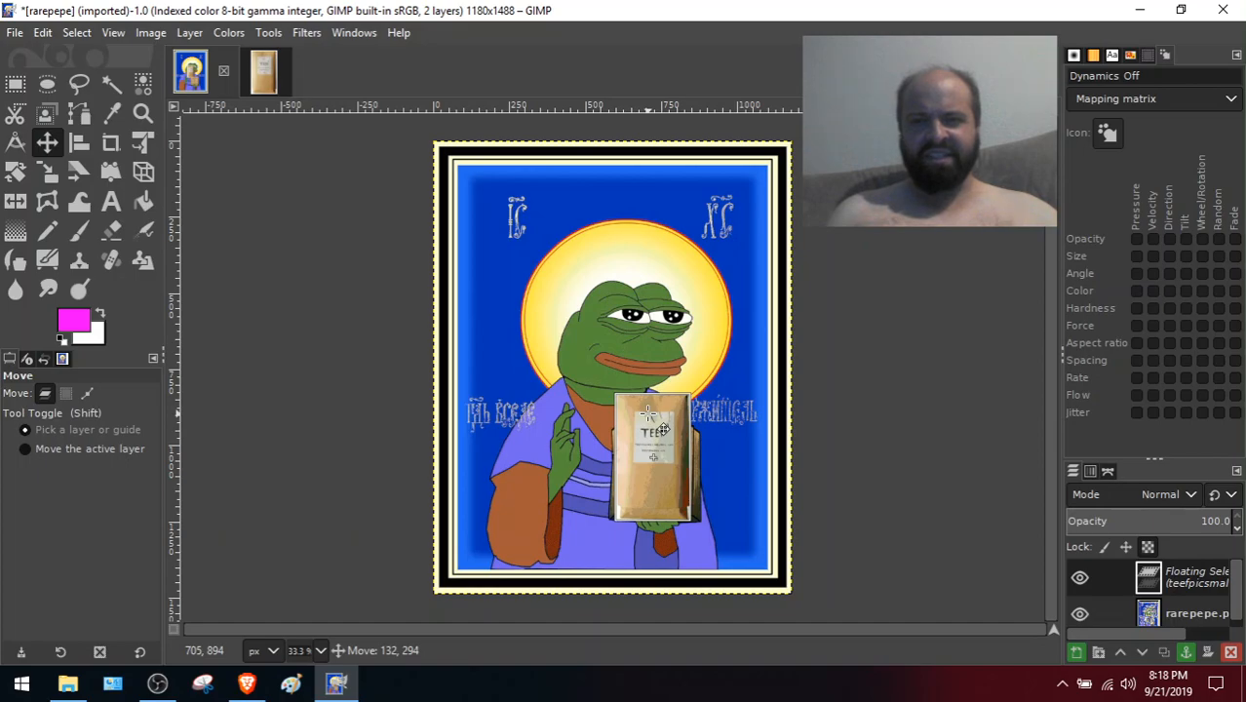
left_click_drag(648, 412, 648, 417)
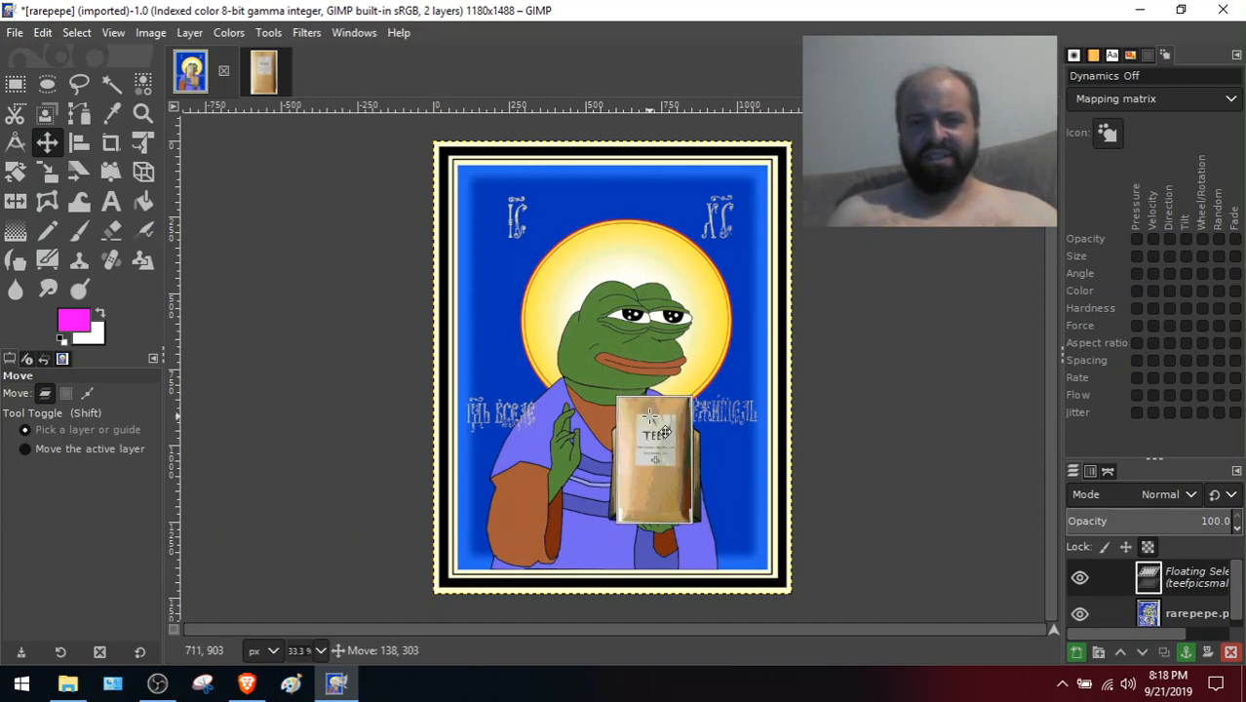
left_click_drag(649, 417, 650, 417)
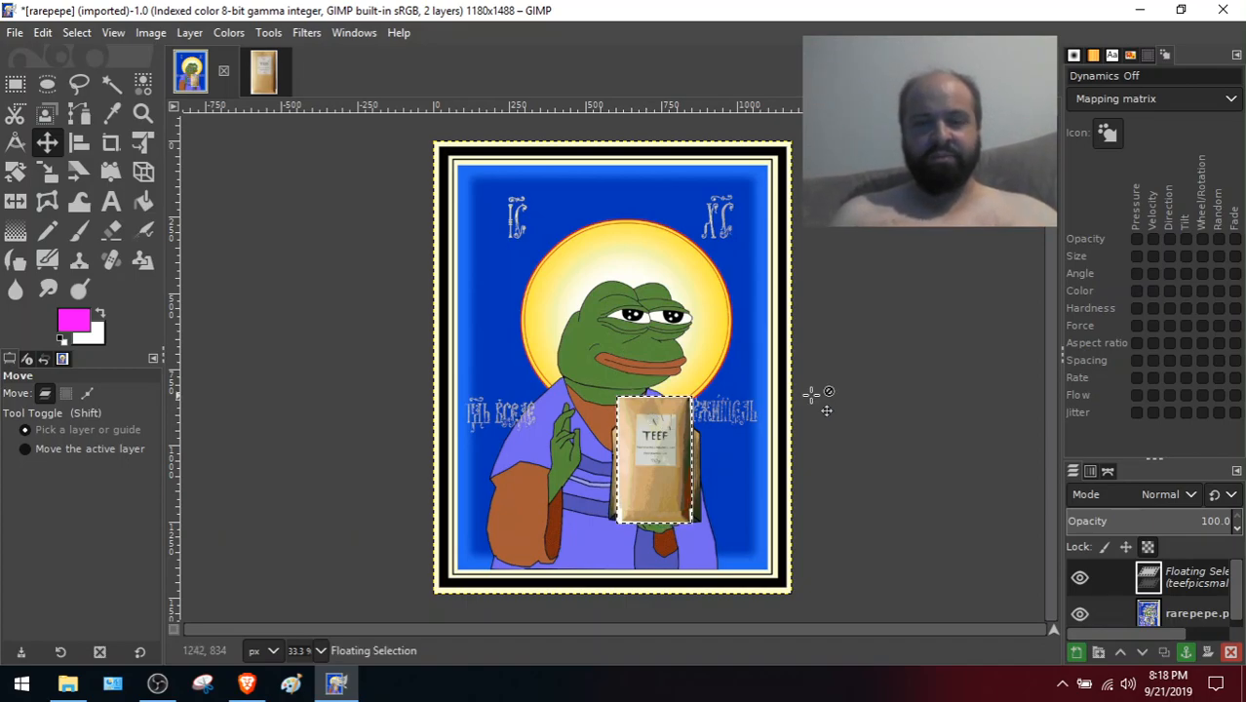
left_click_drag(651, 409, 655, 410)
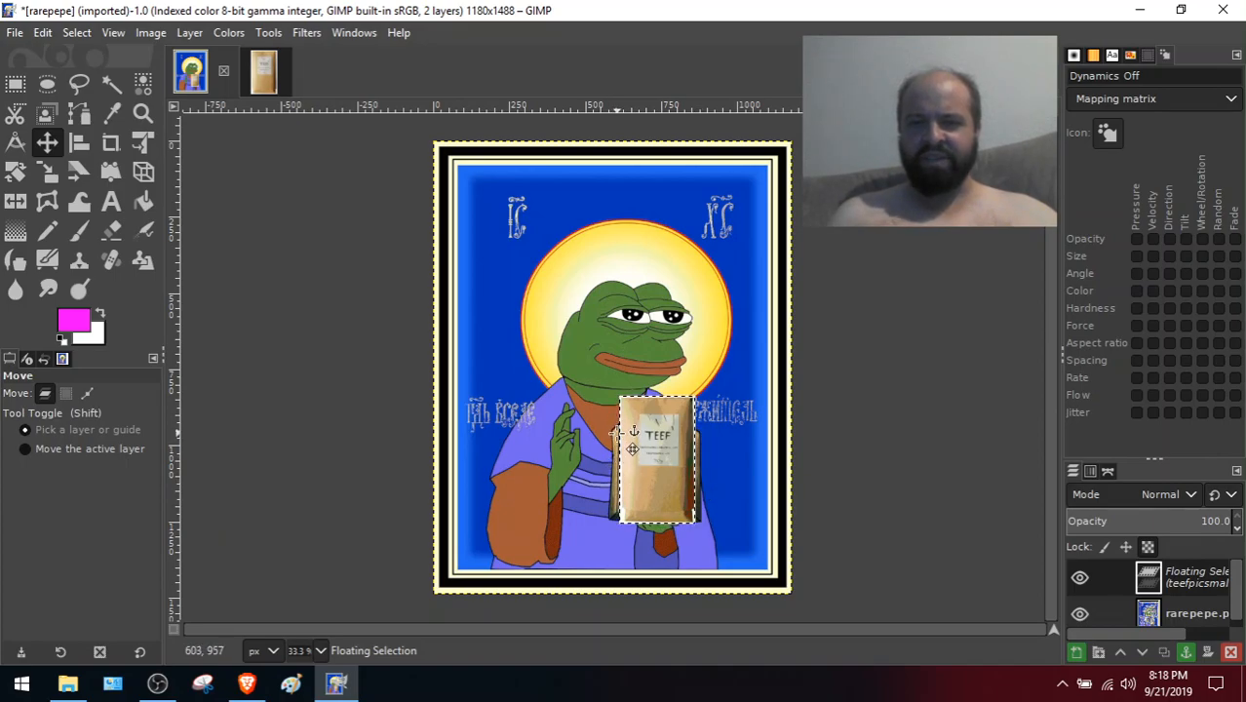
left_click_drag(638, 424, 699, 284)
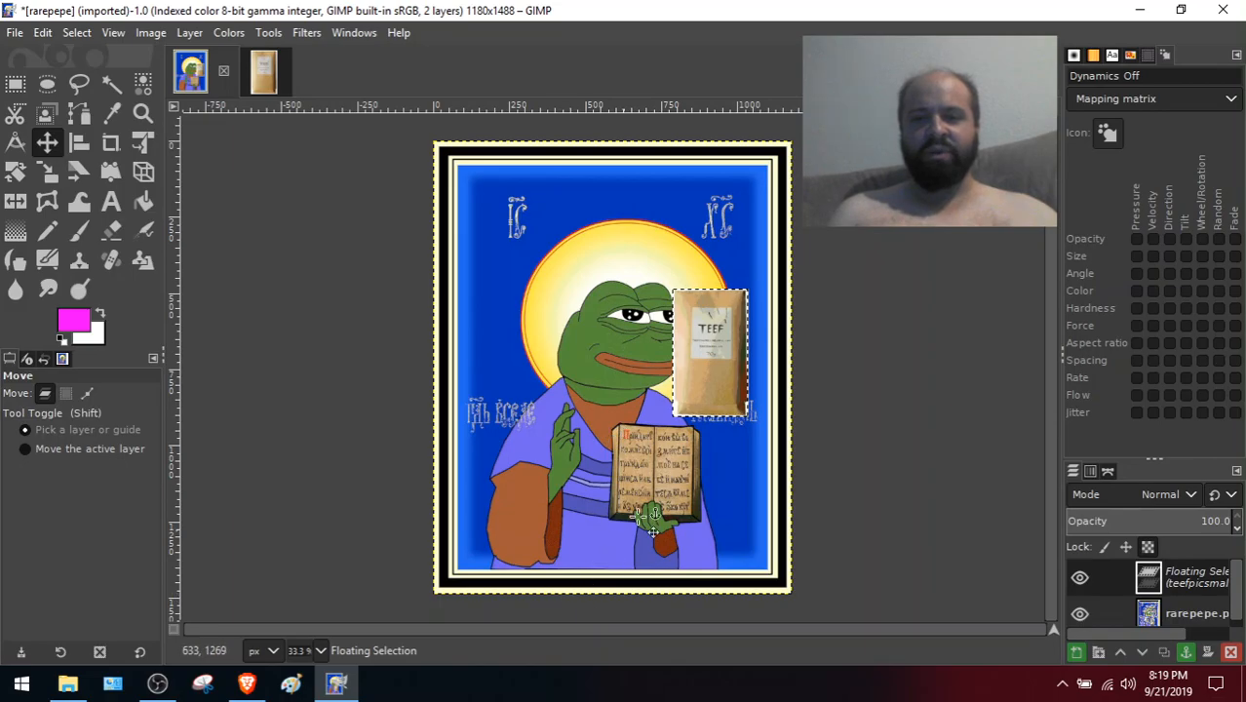
Switch to the Brave browser, close the Redirect tab, view the blessed pepe image and return to GIMP
key("alt+Tab")
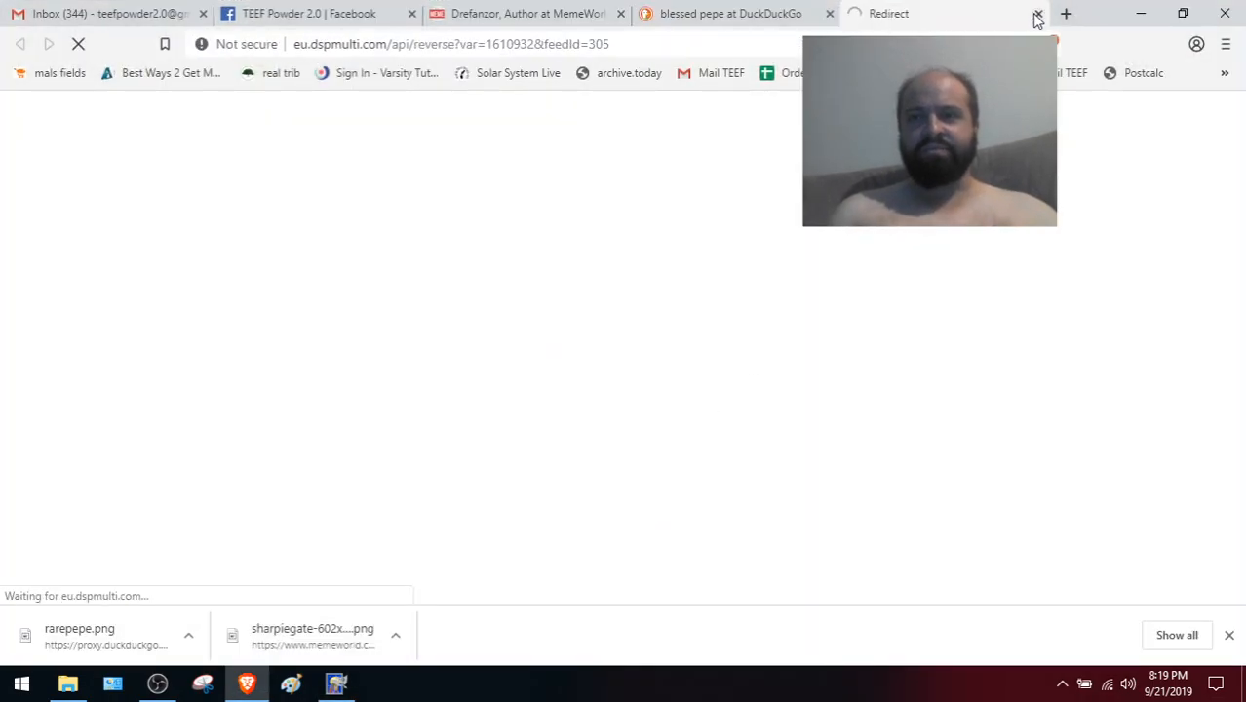
left_click(1038, 15)
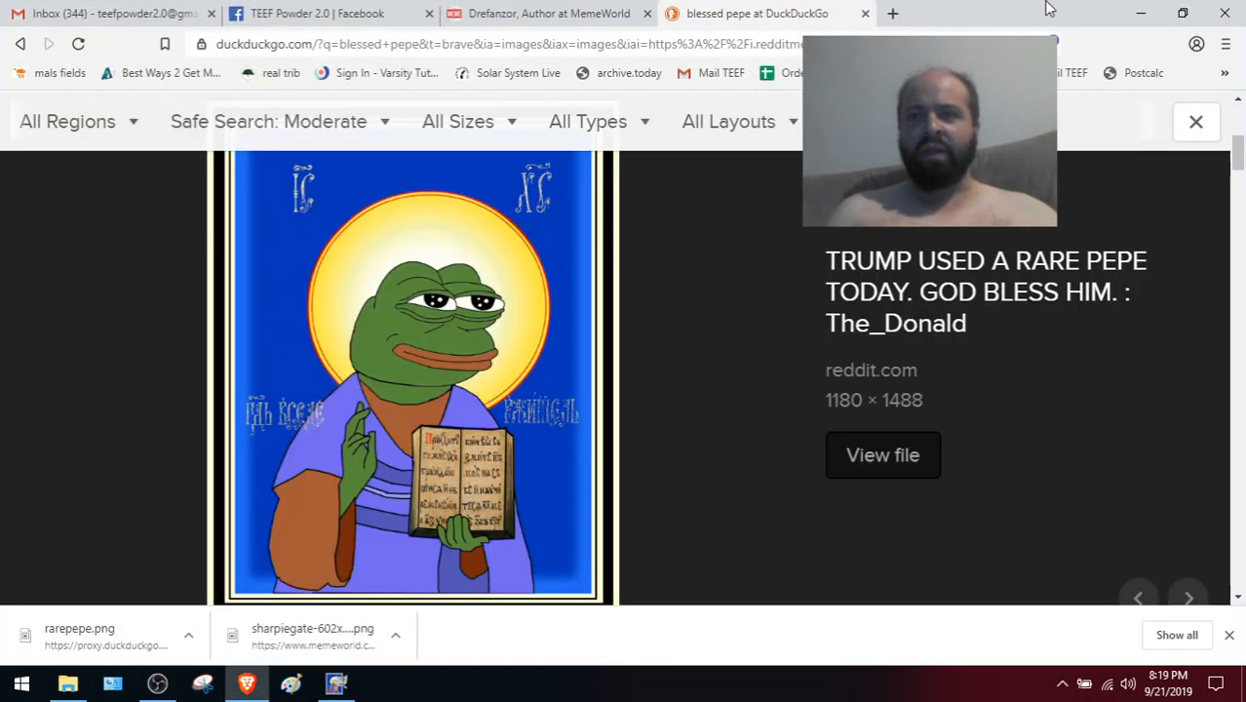
left_click(1139, 12)
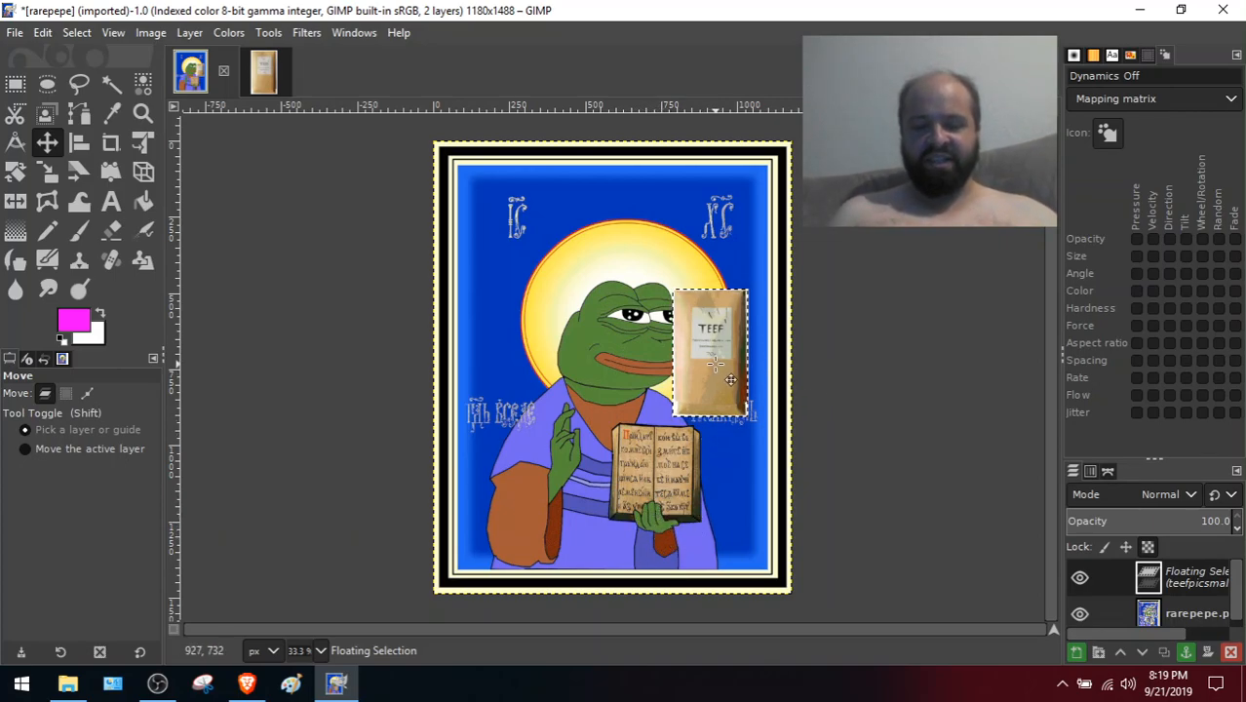
Undo all of the pouch's moves and its paste in the rarepepe image, and check the teefpicsmall image
key("ctrl")
key("ctrl+z")
key("ctrl+z")
key("ctrl+z")
key("ctrl+z")
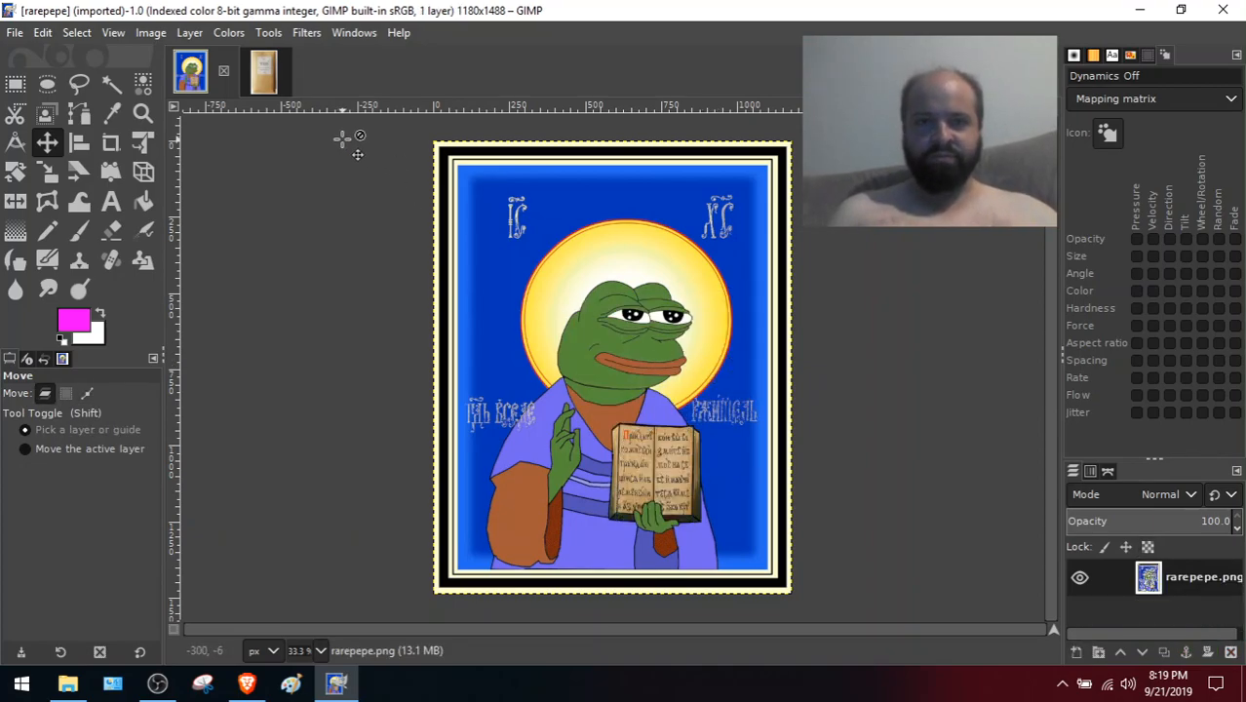
left_click(269, 76)
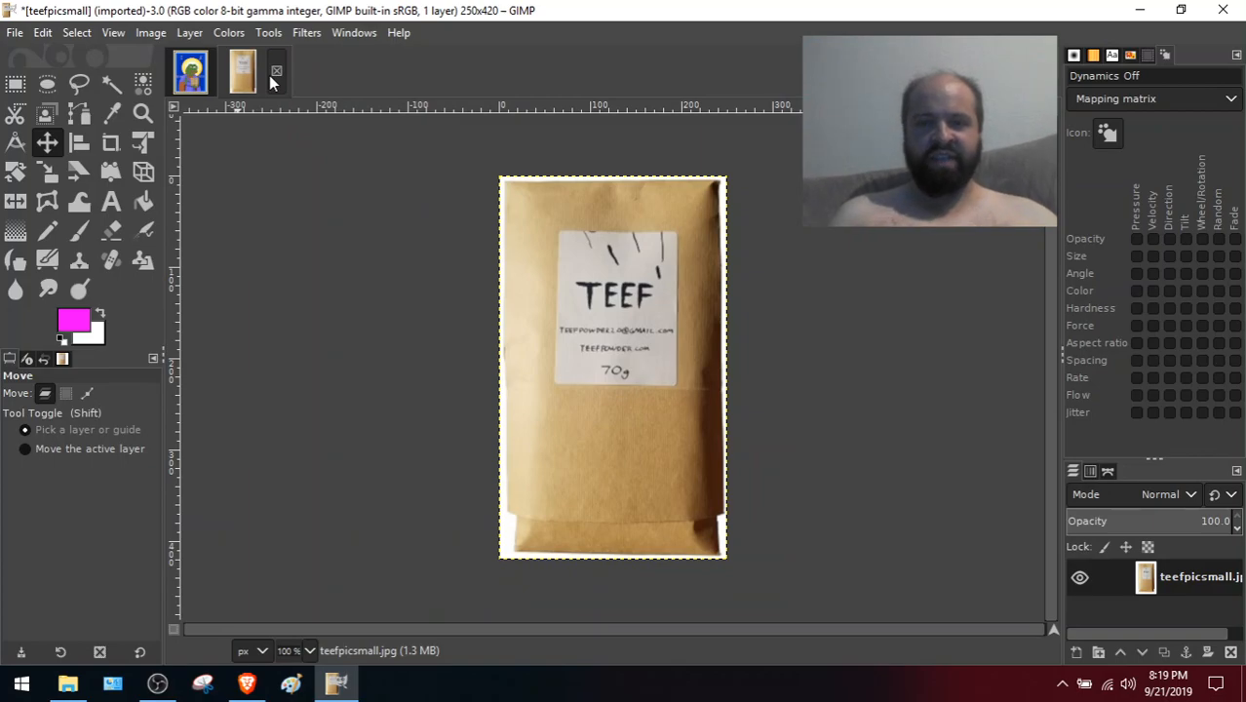
left_click(192, 73)
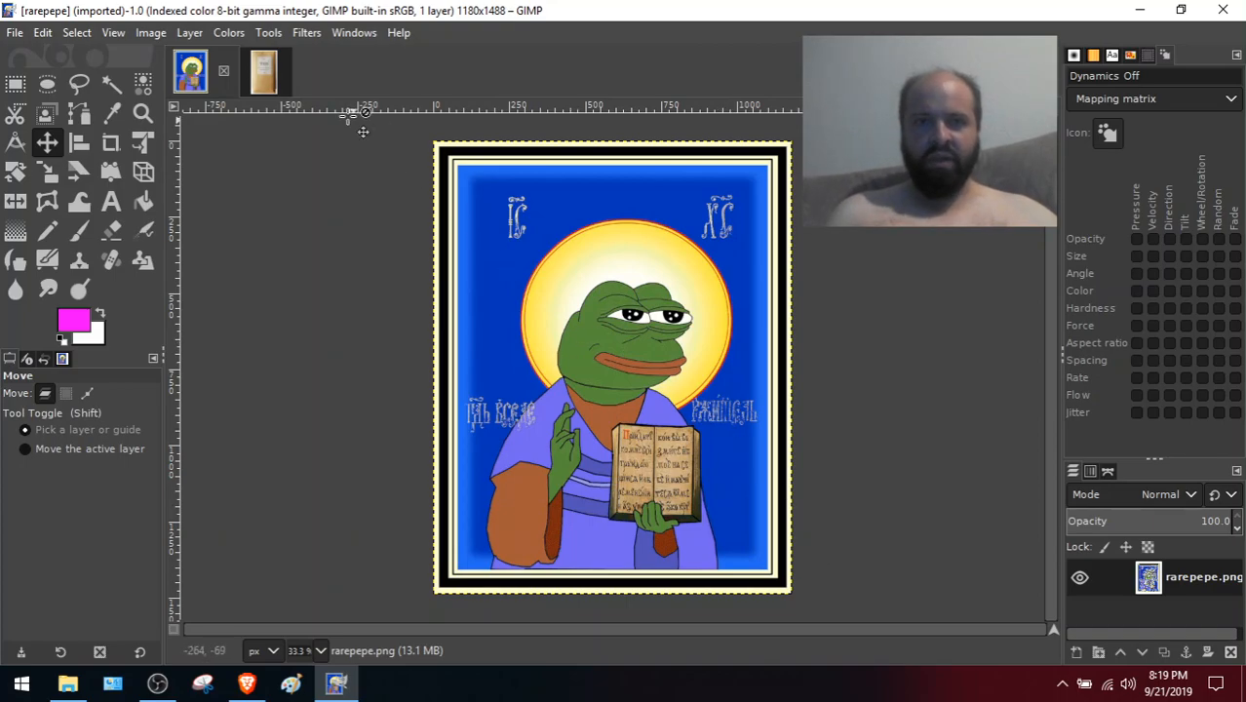
Sample the robe's light purple below the book's lower-left corner as the foreground colour, working at 400% zoom
left_click(115, 33)
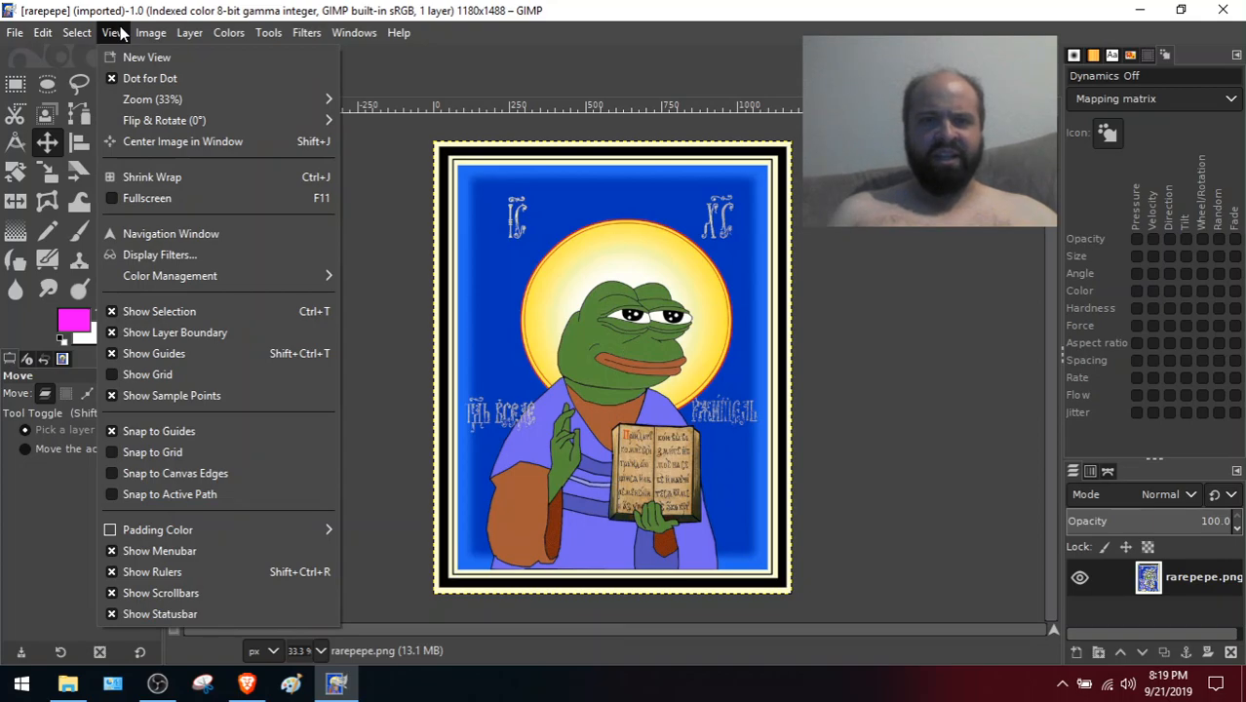
mouse_move(174, 101)
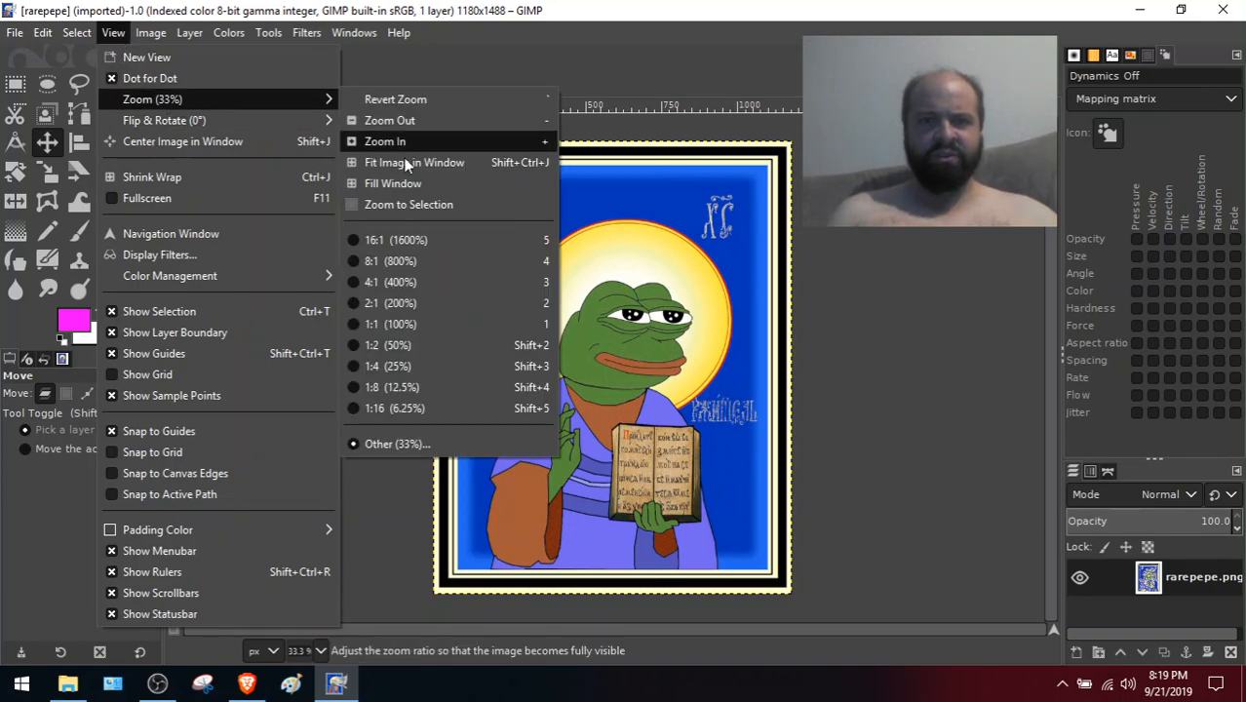
left_click(470, 280)
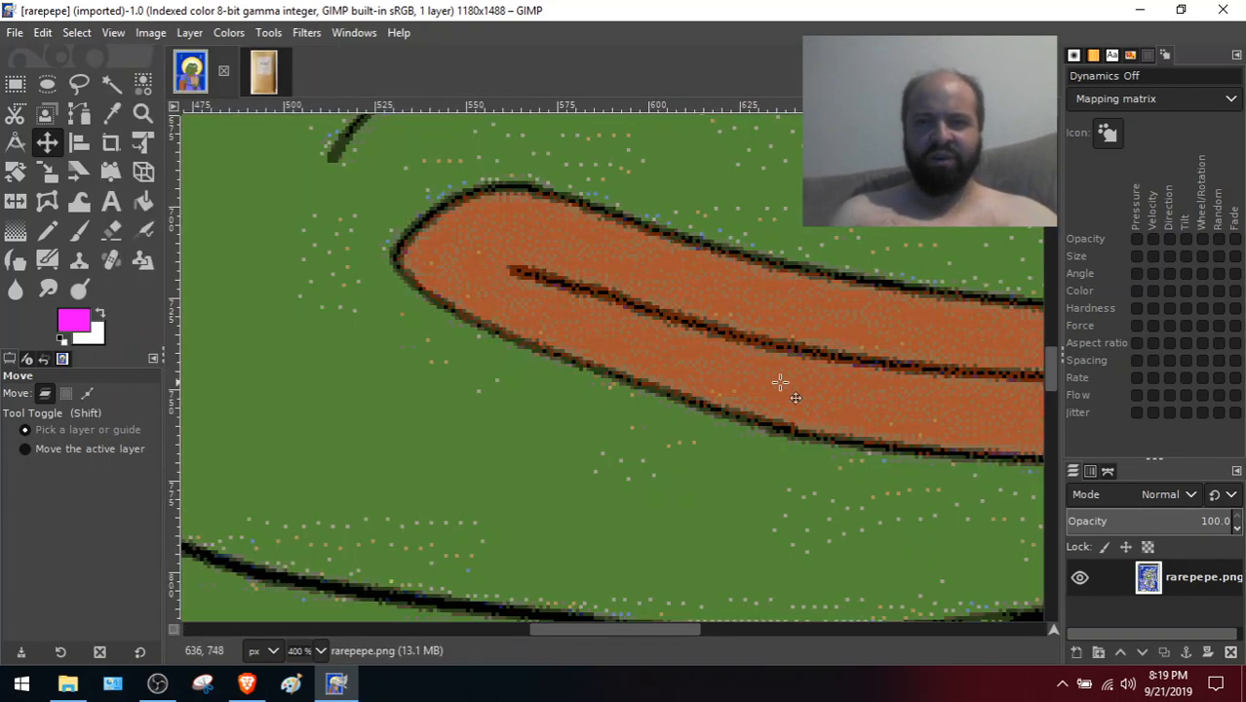
left_click_drag(1050, 360, 1060, 518)
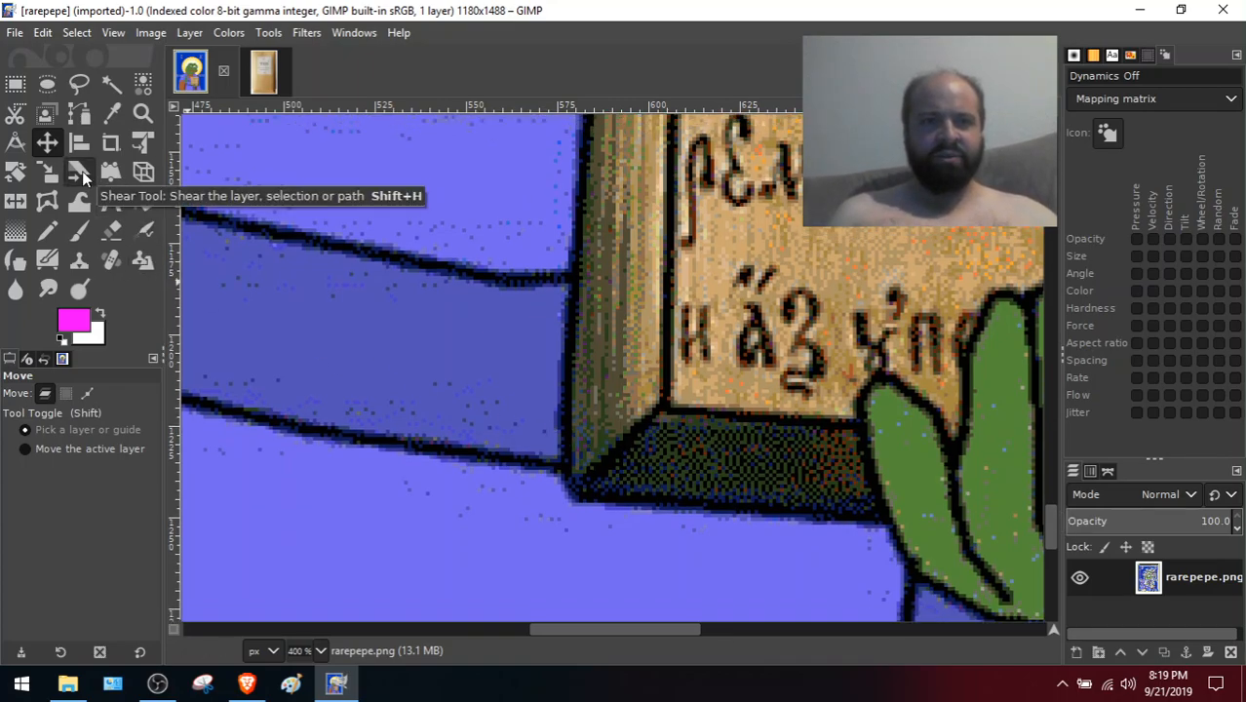
left_click(111, 115)
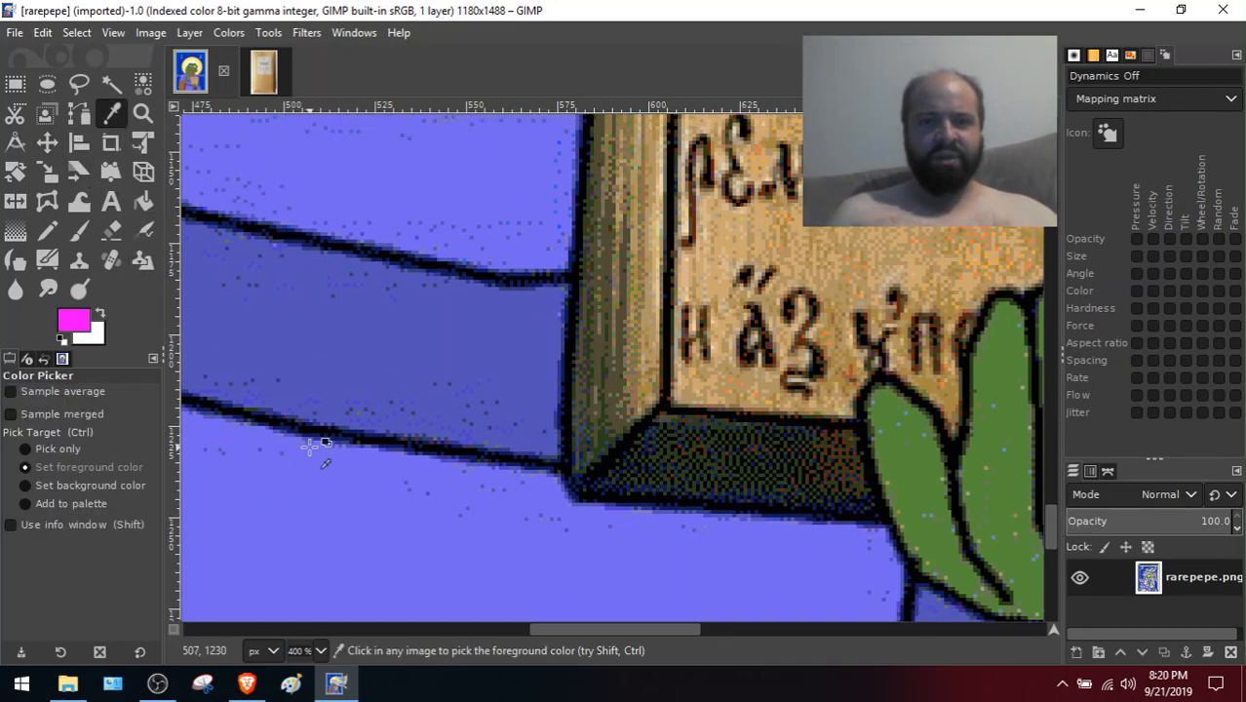
left_click(510, 565)
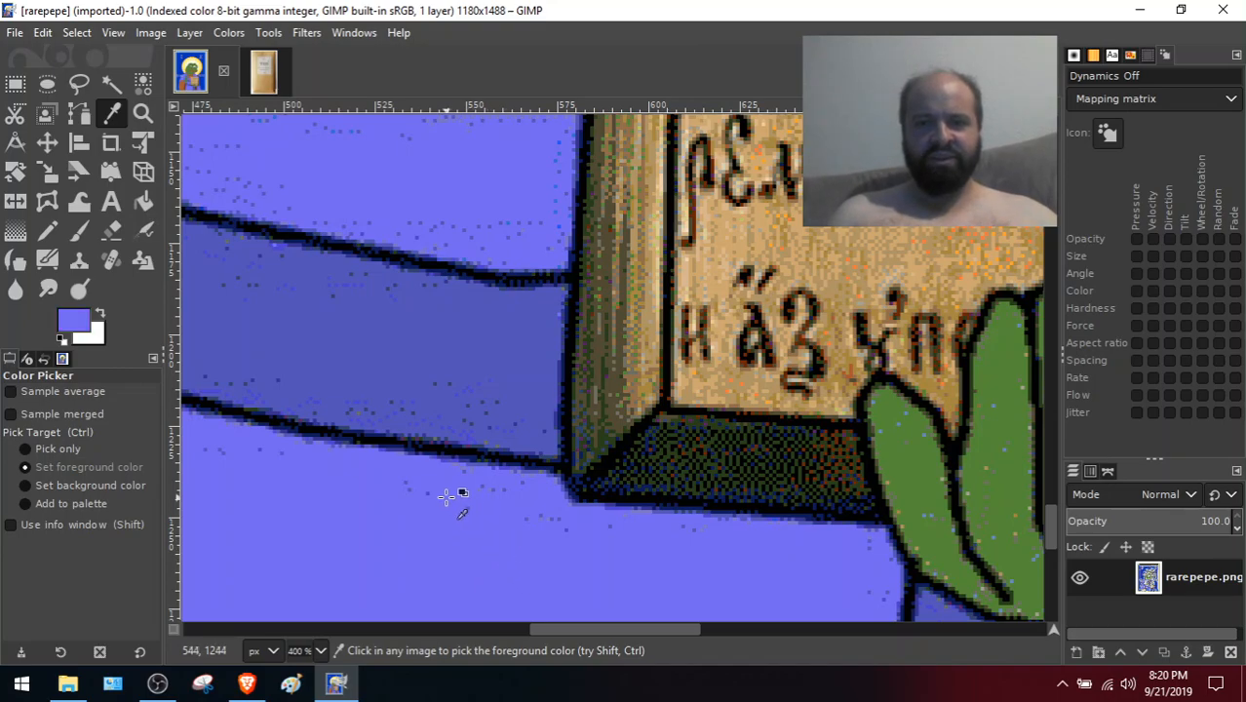
With the Pencil at size 2.31, paint light purple over the book's black bottom edge from its lower-left corner to the fingers
left_click(47, 234)
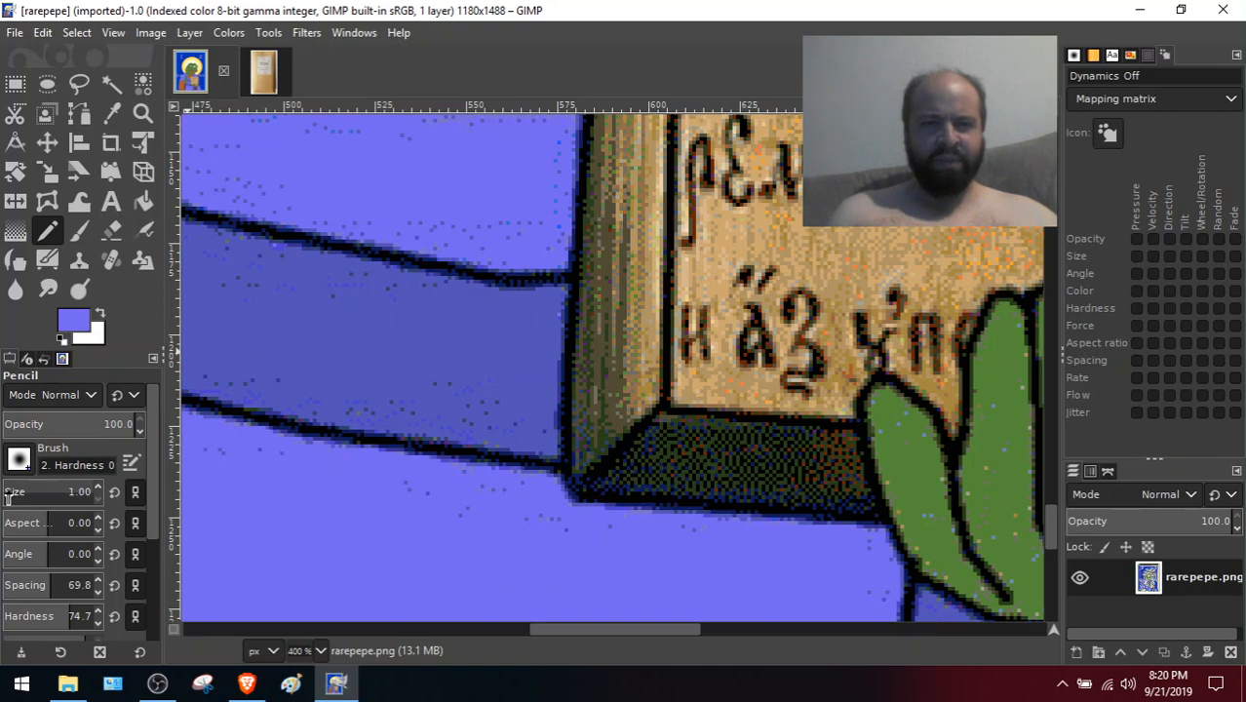
left_click_drag(5, 495, 8, 495)
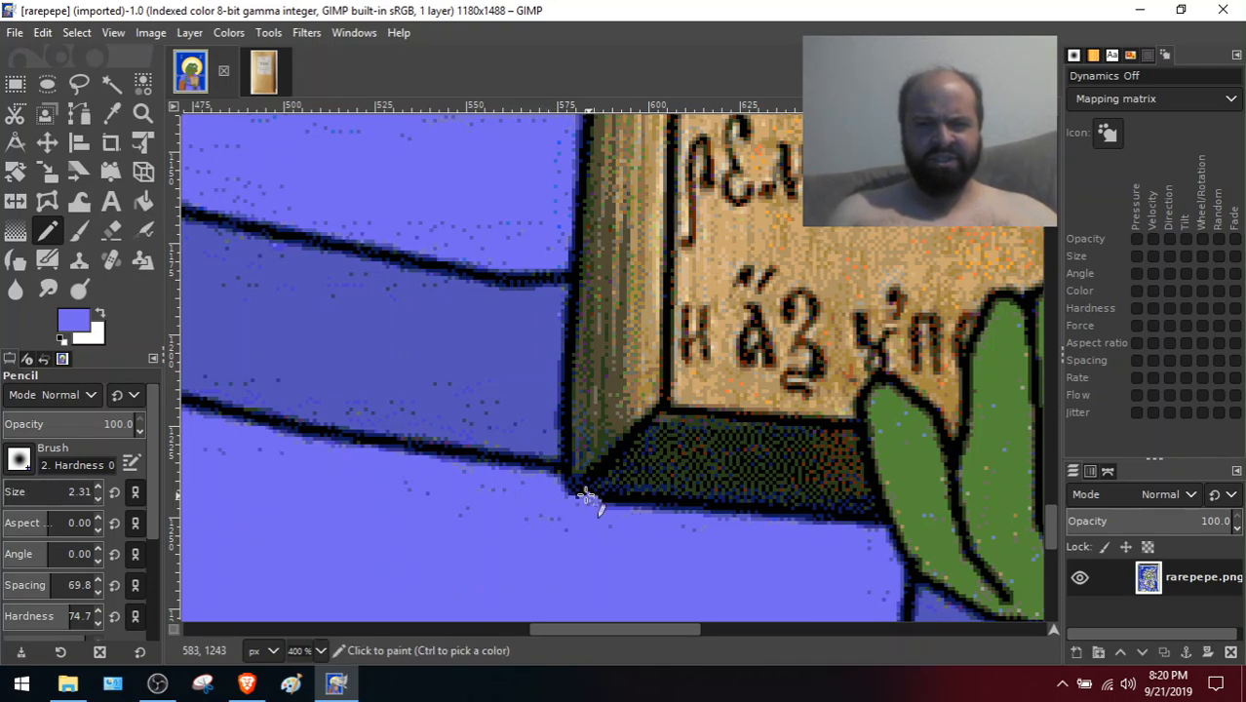
mouse_move(593, 491)
left_mouse_down()
mouse_move(556, 483)
mouse_move(630, 515)
mouse_move(602, 491)
mouse_move(627, 497)
mouse_move(599, 488)
mouse_move(641, 495)
mouse_move(534, 465)
mouse_move(656, 497)
mouse_move(557, 464)
mouse_move(658, 501)
mouse_move(631, 493)
mouse_move(664, 517)
mouse_move(685, 519)
mouse_move(648, 505)
mouse_move(685, 505)
mouse_move(624, 483)
mouse_move(666, 487)
mouse_move(576, 474)
mouse_move(696, 495)
mouse_move(677, 494)
mouse_move(736, 516)
mouse_move(673, 499)
mouse_move(699, 510)
mouse_move(687, 512)
mouse_move(734, 516)
mouse_move(667, 494)
mouse_move(697, 490)
mouse_move(717, 522)
mouse_move(721, 495)
mouse_move(742, 515)
mouse_move(750, 499)
mouse_move(736, 495)
mouse_move(813, 521)
left_mouse_up()
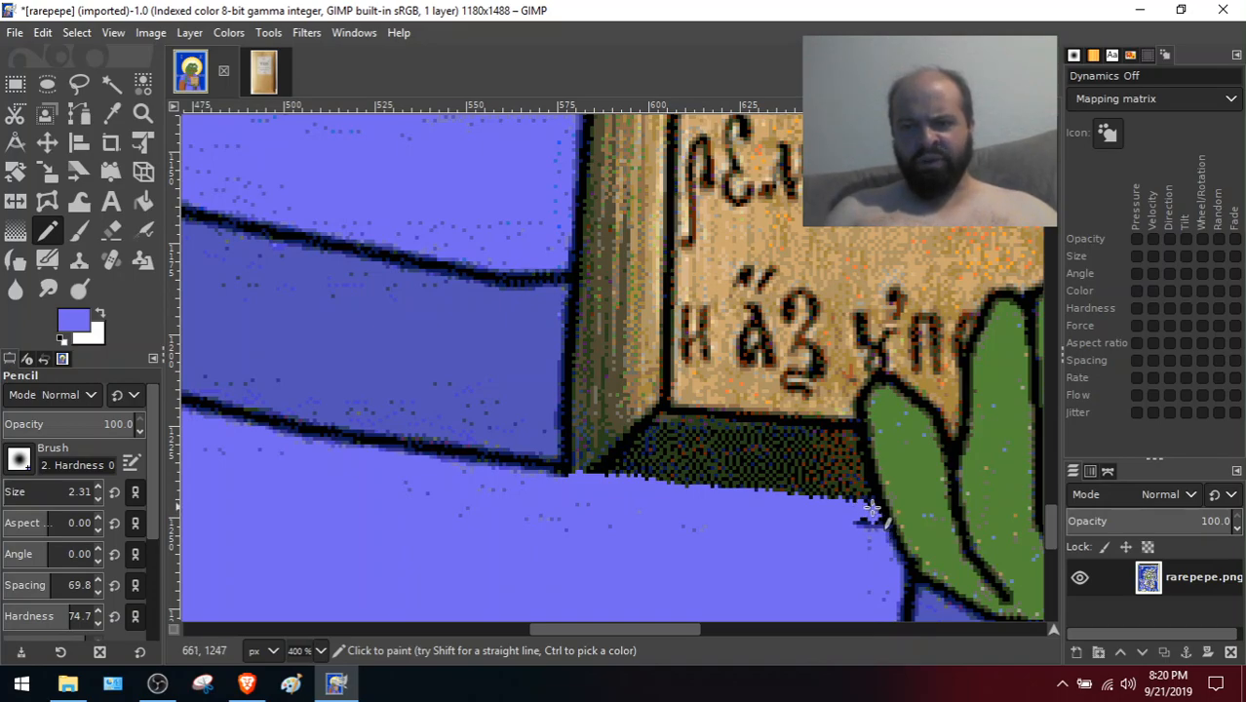
left_click_drag(883, 527, 859, 529)
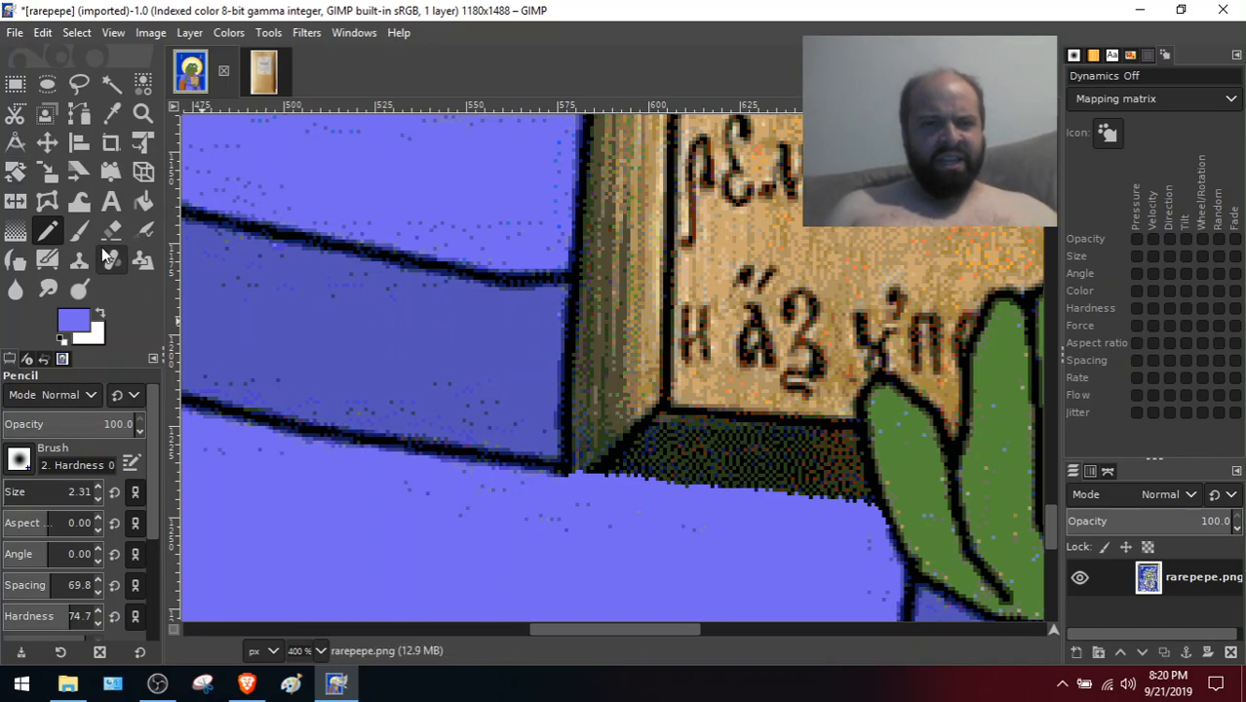
Sample the black outline colour and extend the robe stripe's lower outline along the book's bottom frame to the fingers
left_click(111, 113)
left_click(370, 439)
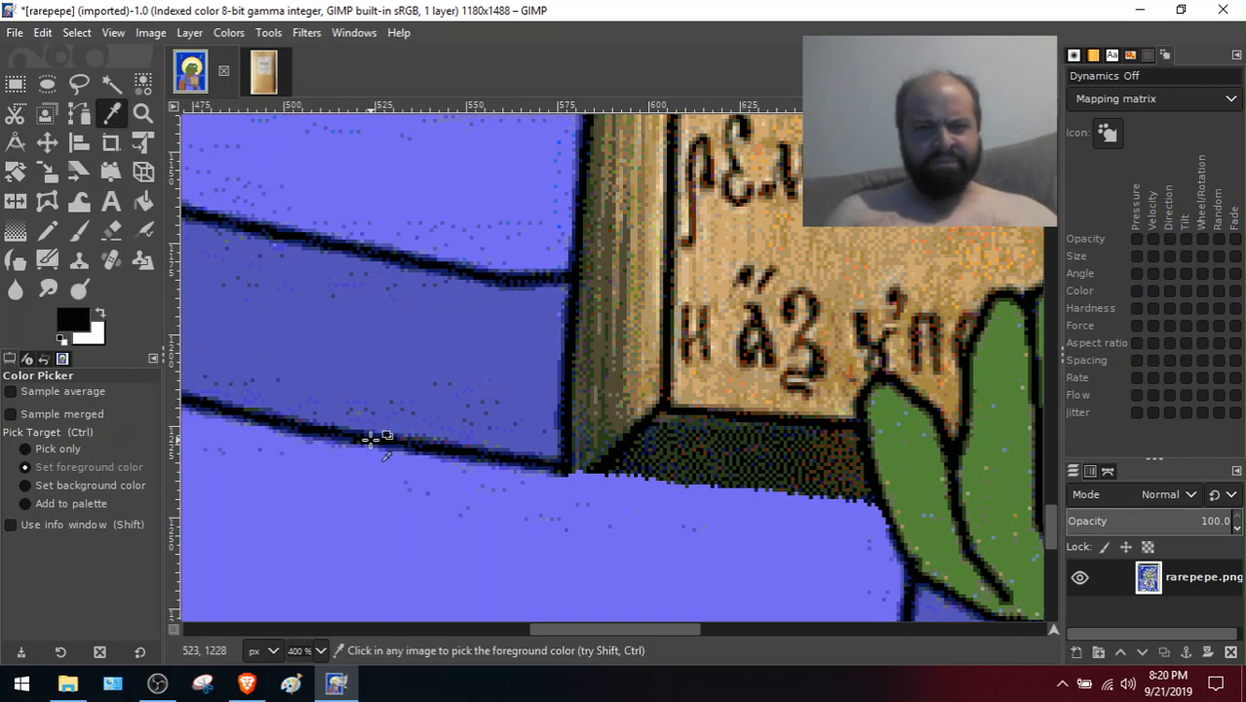
left_click(57, 224)
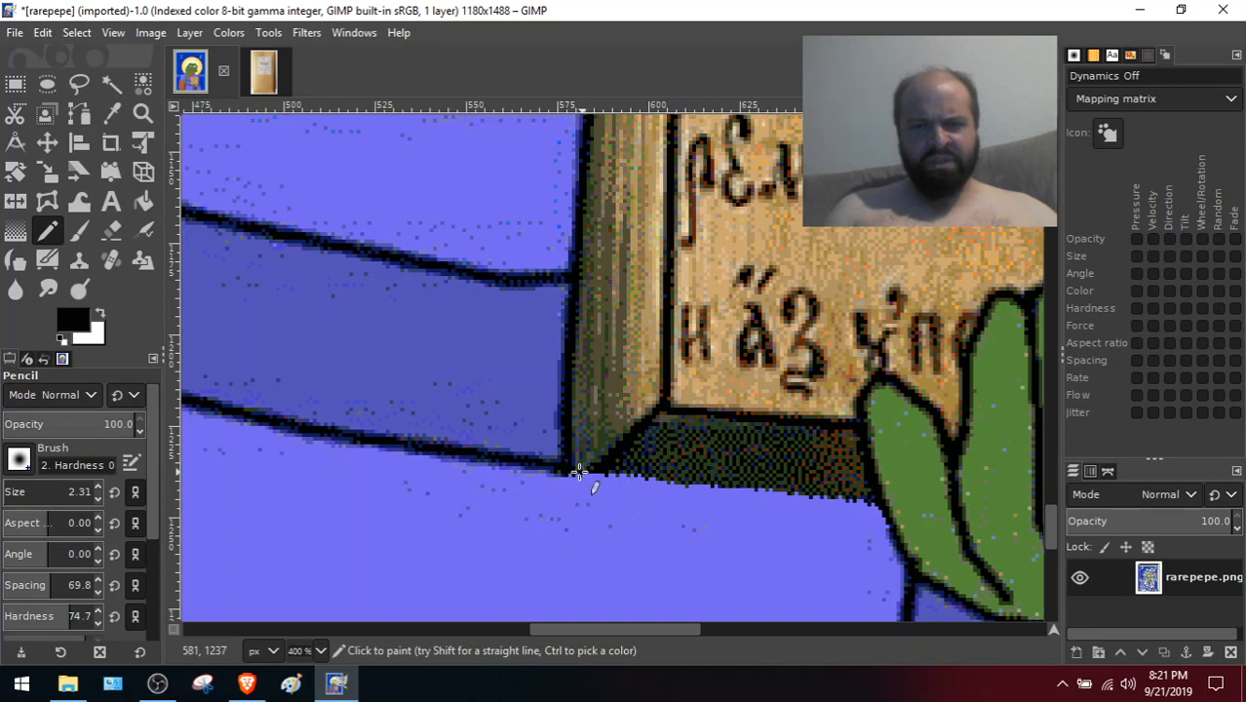
left_click_drag(585, 472, 855, 500)
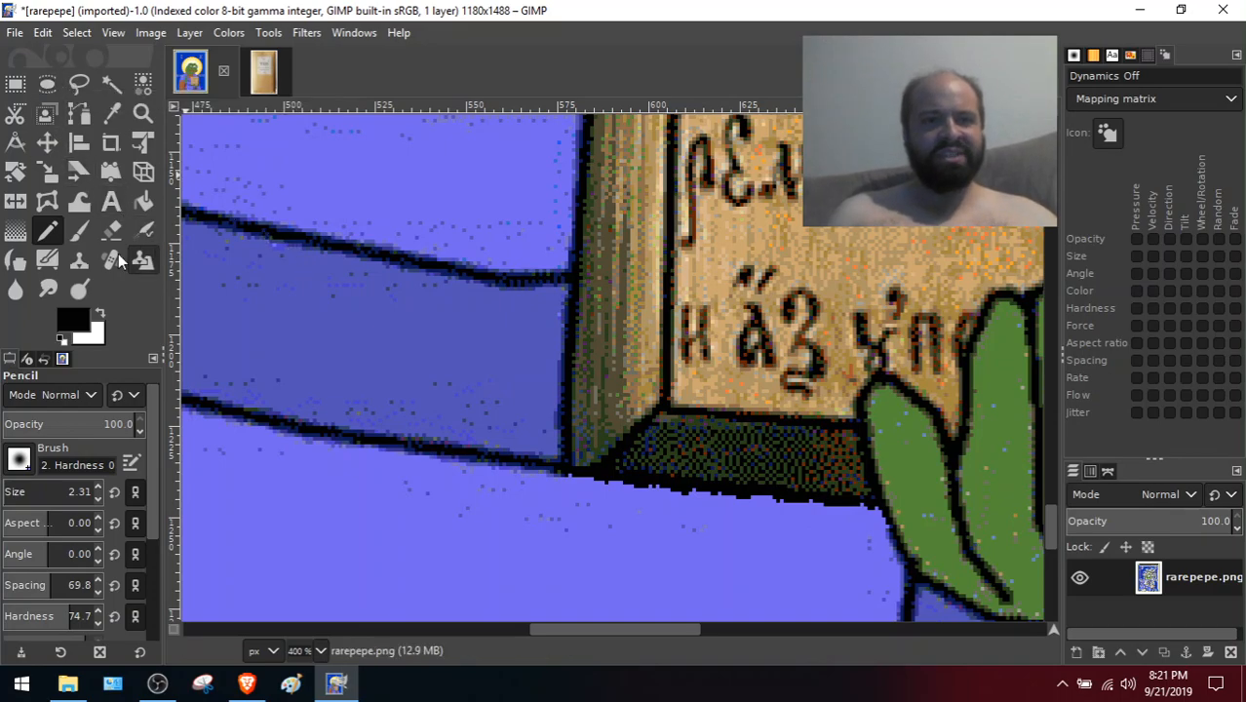
Sample the stripe's darker purple, pencil it over the frame's lower-left corner above the new outline, and set the pencil size to 3.99
left_click(111, 113)
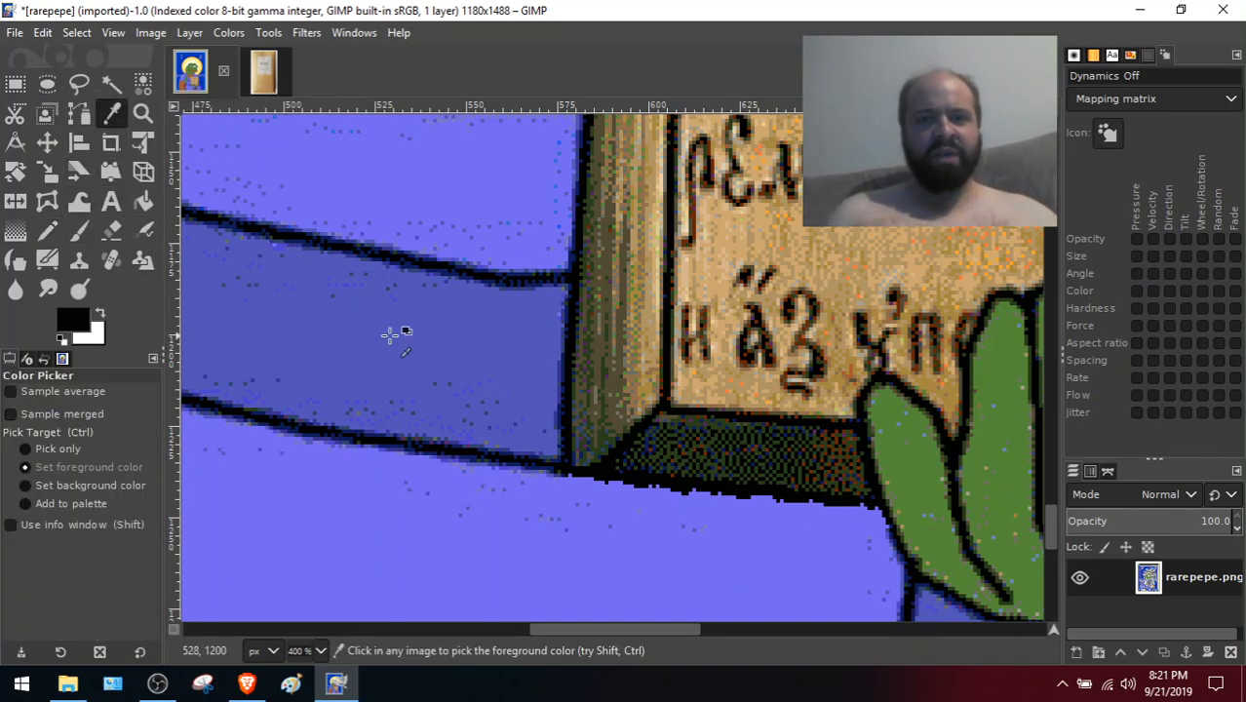
left_click(445, 337)
left_click(48, 229)
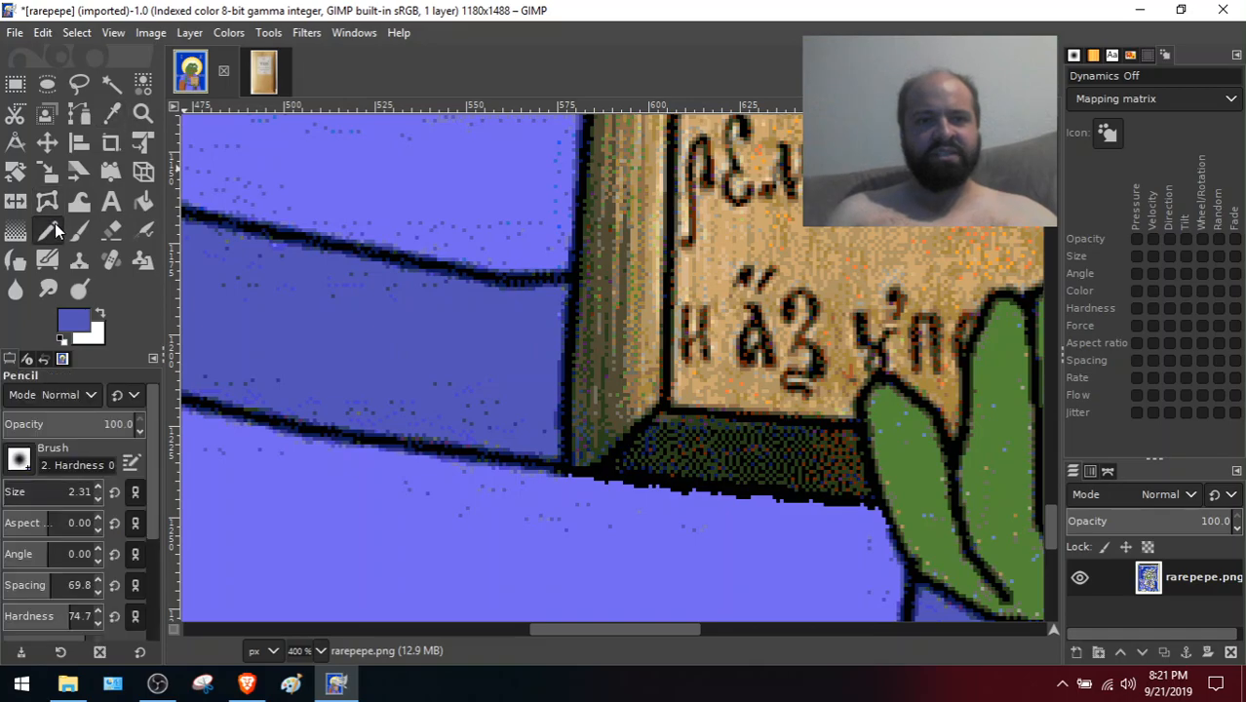
mouse_move(512, 435)
left_mouse_down()
mouse_move(618, 455)
mouse_move(557, 450)
mouse_move(605, 462)
mouse_move(571, 458)
mouse_move(745, 473)
left_mouse_up()
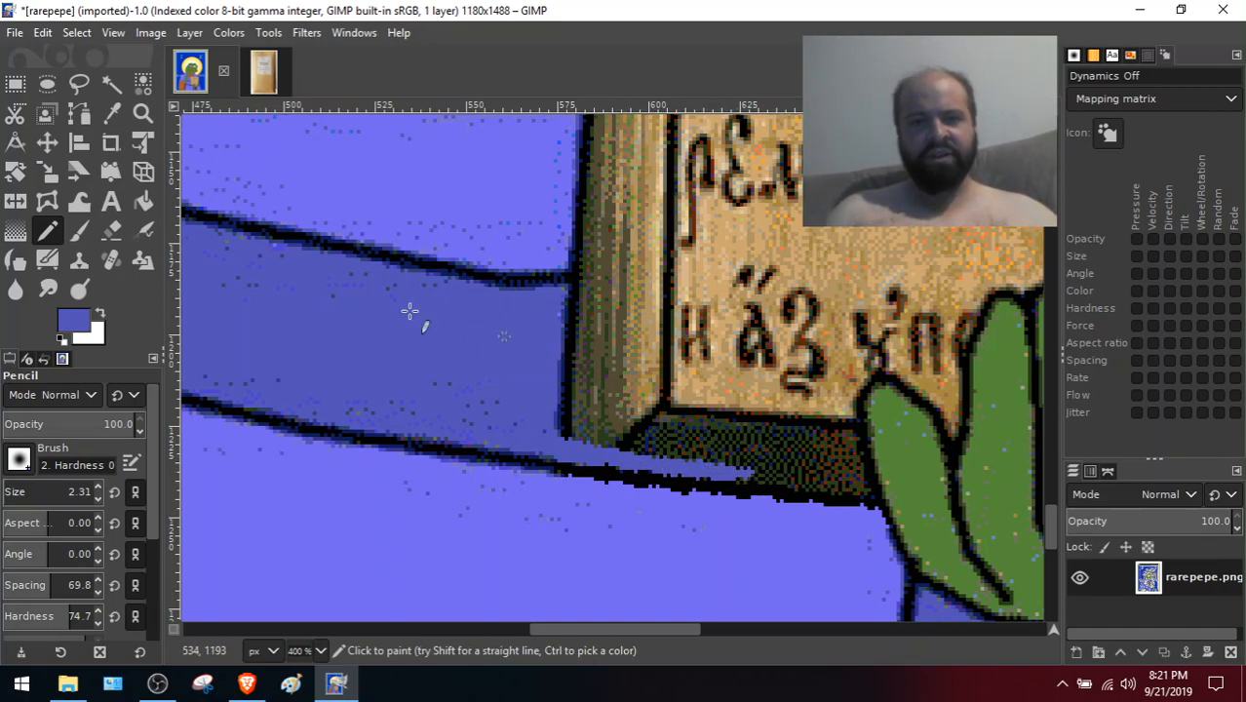
left_click_drag(7, 494, 4, 492)
mouse_move(667, 429)
left_mouse_down()
mouse_move(609, 425)
mouse_move(677, 454)
mouse_move(561, 426)
mouse_move(571, 440)
mouse_move(570, 413)
mouse_move(687, 457)
mouse_move(576, 388)
mouse_move(732, 459)
mouse_move(690, 458)
mouse_move(783, 480)
mouse_move(739, 479)
mouse_move(802, 477)
left_mouse_up()
mouse_move(819, 477)
left_mouse_down()
mouse_move(867, 485)
mouse_move(846, 403)
mouse_move(847, 471)
mouse_move(718, 449)
mouse_move(798, 462)
mouse_move(832, 453)
mouse_move(815, 423)
mouse_move(799, 436)
mouse_move(840, 404)
mouse_move(794, 465)
mouse_move(819, 434)
mouse_move(730, 446)
mouse_move(798, 447)
mouse_move(631, 431)
mouse_move(746, 438)
mouse_move(606, 409)
mouse_move(705, 425)
mouse_move(549, 382)
mouse_move(586, 403)
mouse_move(559, 358)
mouse_move(563, 322)
mouse_move(596, 334)
mouse_move(549, 383)
mouse_move(580, 382)
mouse_move(567, 354)
mouse_move(599, 371)
mouse_move(604, 354)
mouse_move(607, 407)
left_mouse_up()
mouse_move(680, 421)
left_mouse_down()
mouse_move(623, 371)
mouse_move(754, 406)
mouse_move(673, 370)
mouse_move(737, 420)
mouse_move(696, 388)
mouse_move(764, 433)
mouse_move(791, 436)
mouse_move(763, 413)
mouse_move(794, 413)
mouse_move(753, 399)
mouse_move(823, 408)
mouse_move(775, 388)
mouse_move(834, 391)
left_mouse_up()
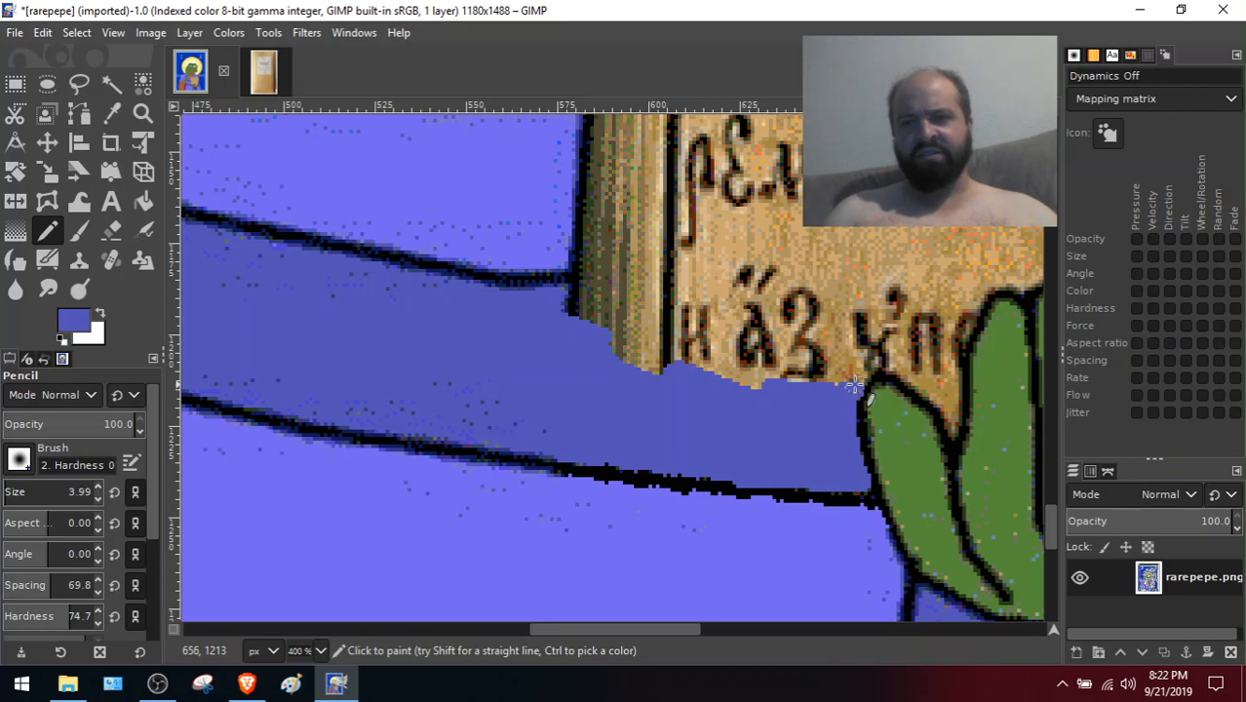
key("ctrl+z")
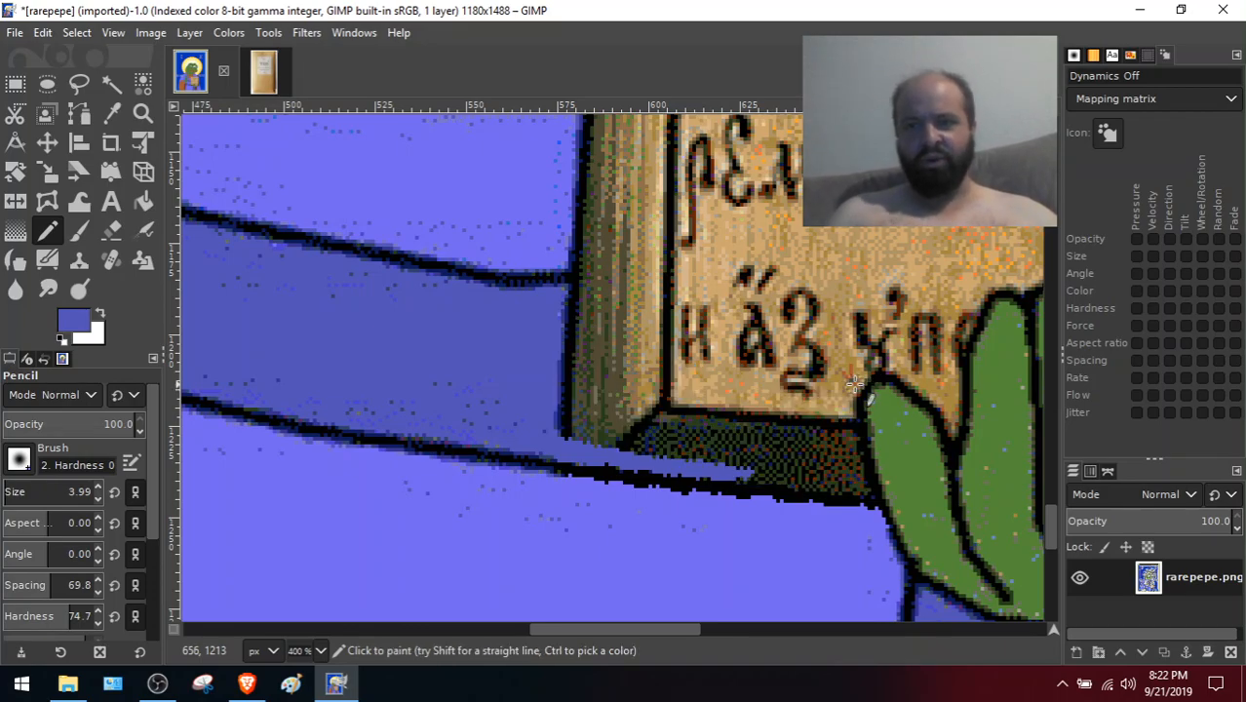
Paint the darker purple over the book's bottom frame and lower page edge, from the stripe across to the first finger
mouse_move(542, 376)
left_mouse_down()
mouse_move(649, 400)
mouse_move(533, 351)
mouse_move(620, 407)
mouse_move(513, 388)
mouse_move(599, 421)
mouse_move(504, 362)
mouse_move(544, 413)
mouse_move(614, 436)
mouse_move(561, 411)
mouse_move(578, 433)
mouse_move(565, 432)
mouse_move(637, 444)
mouse_move(617, 419)
mouse_move(645, 426)
mouse_move(613, 406)
mouse_move(666, 418)
mouse_move(632, 430)
mouse_move(664, 447)
mouse_move(617, 444)
mouse_move(680, 460)
mouse_move(661, 433)
mouse_move(681, 428)
mouse_move(696, 453)
mouse_move(668, 441)
mouse_move(705, 457)
mouse_move(857, 476)
left_mouse_up()
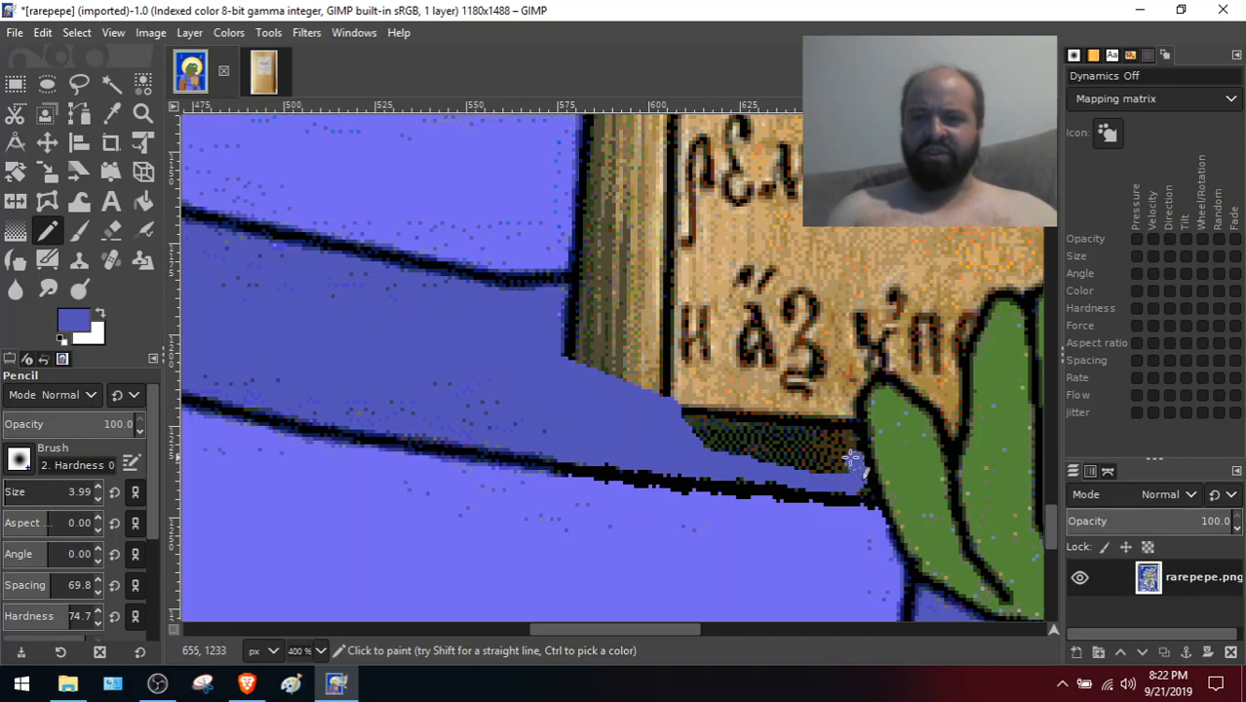
mouse_move(851, 457)
left_mouse_down()
mouse_move(689, 431)
mouse_move(716, 457)
mouse_move(681, 416)
mouse_move(739, 424)
mouse_move(674, 398)
mouse_move(829, 455)
mouse_move(795, 423)
mouse_move(824, 465)
mouse_move(773, 441)
mouse_move(764, 414)
mouse_move(780, 426)
mouse_move(727, 391)
mouse_move(816, 432)
mouse_move(815, 404)
mouse_move(815, 426)
mouse_move(803, 416)
mouse_move(837, 442)
mouse_move(826, 399)
mouse_move(845, 448)
left_mouse_up()
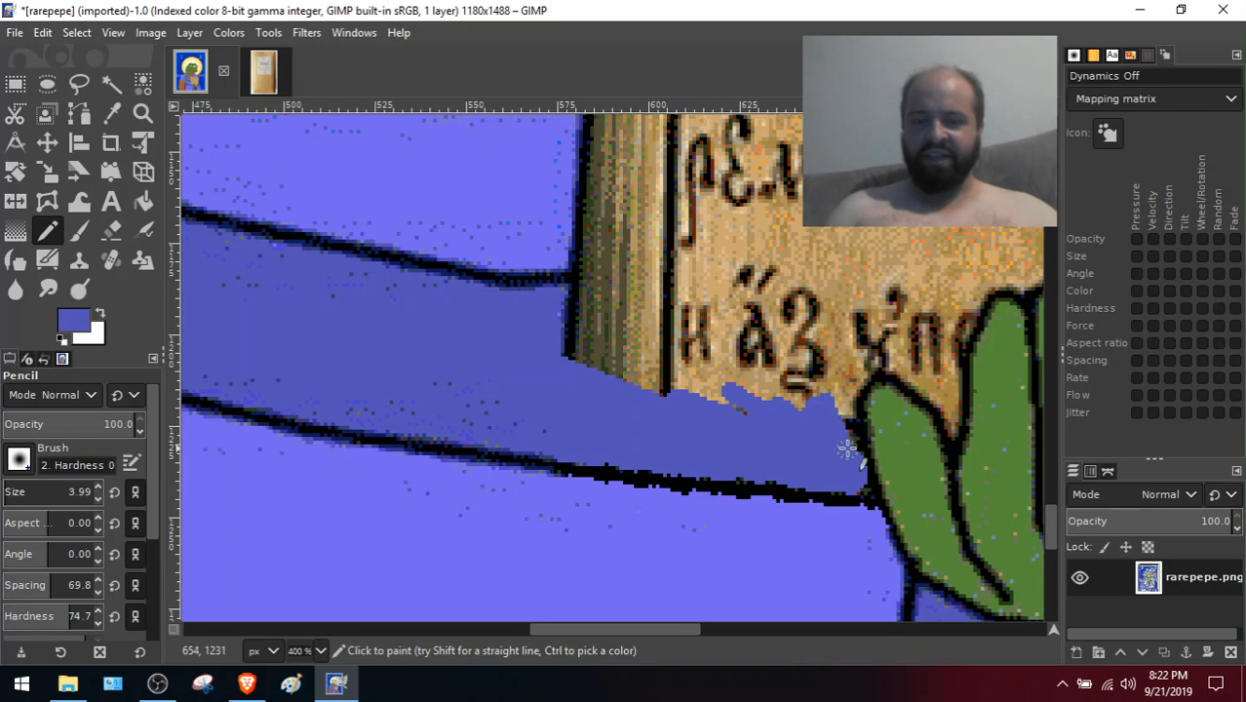
key("ctrl+z")
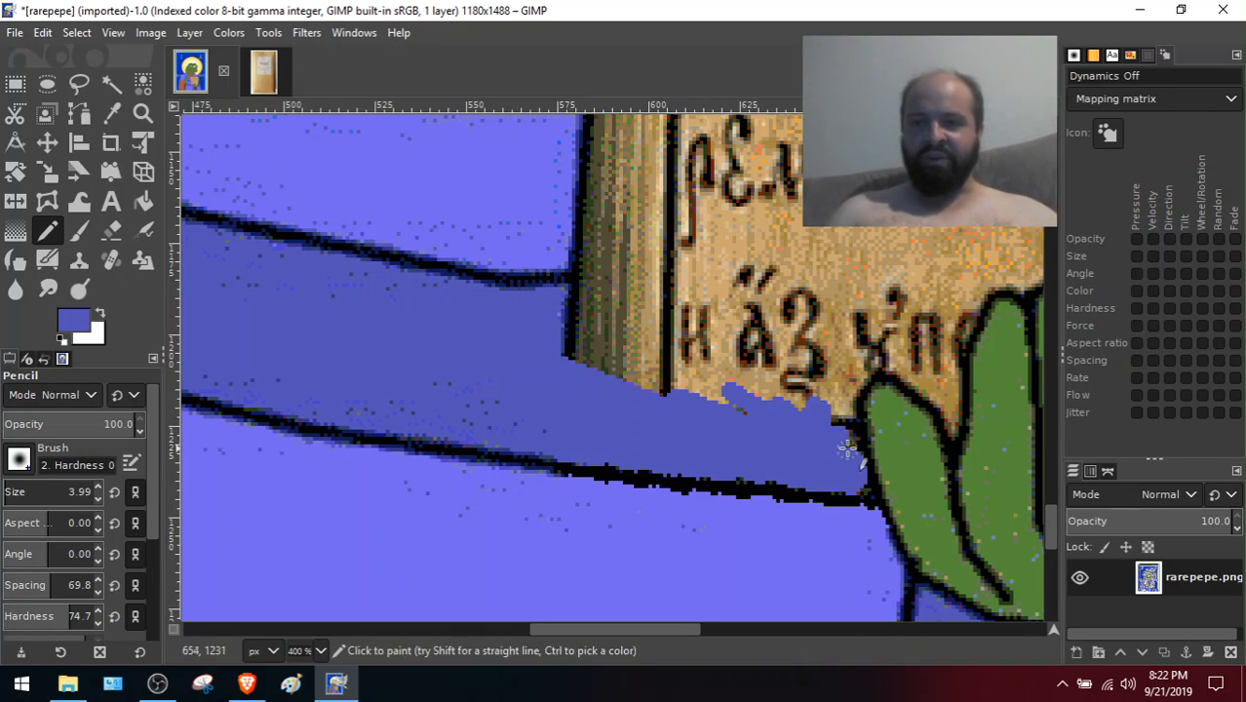
left_click_drag(838, 449, 836, 400)
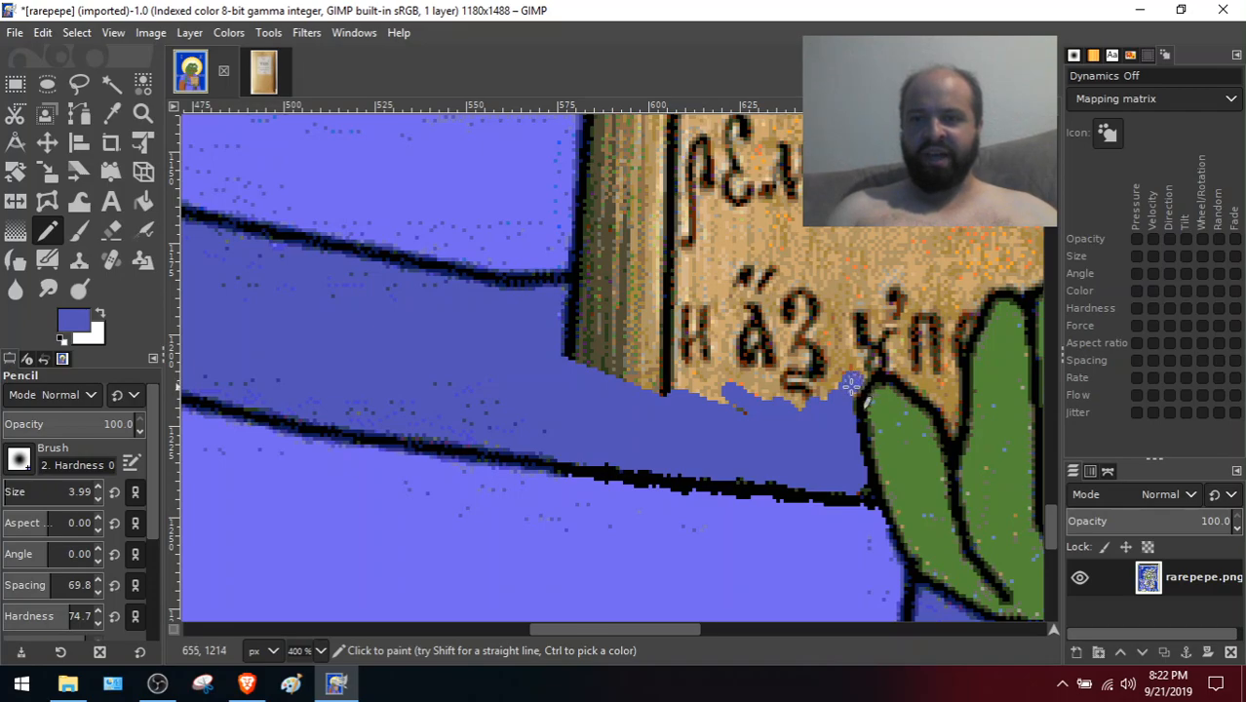
Trace darker purple closely around the tips of the first two fingers to cover the book page there, undoing a stray stroke
mouse_move(847, 395)
left_mouse_down()
mouse_move(872, 354)
mouse_move(910, 376)
left_mouse_up()
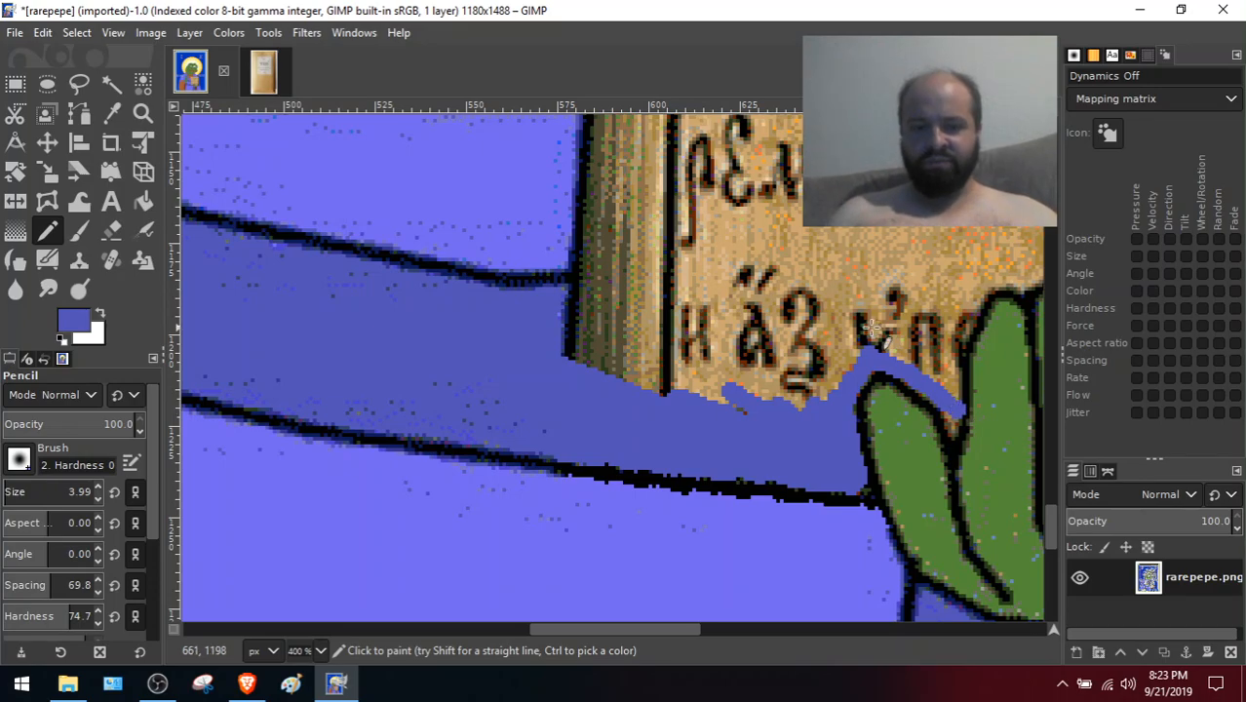
key("ctrl+z")
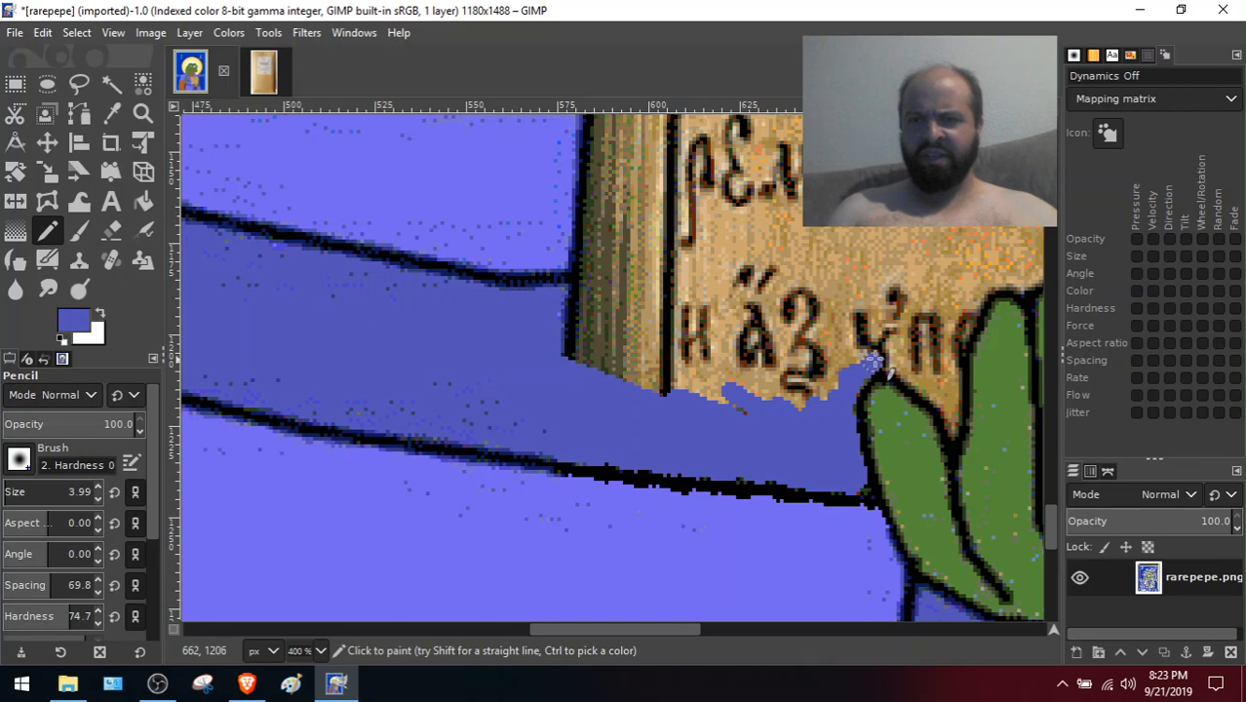
left_click_drag(899, 363, 938, 395)
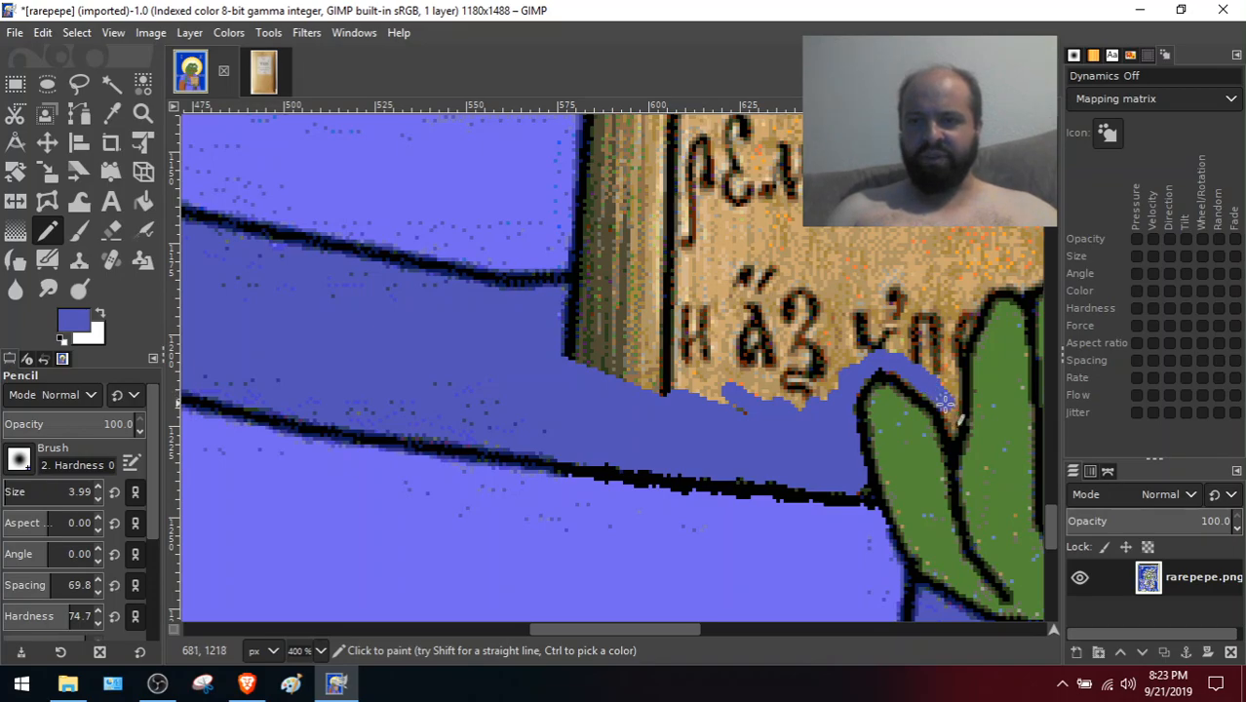
left_click_drag(872, 351, 944, 395)
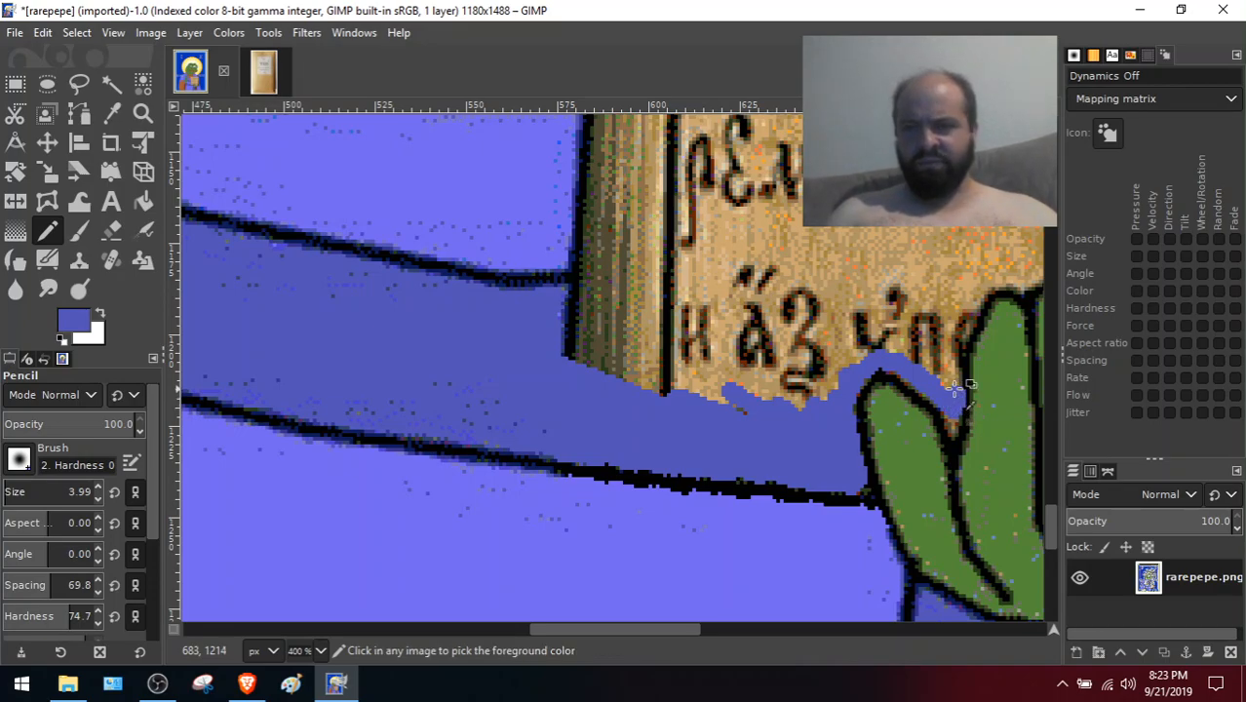
left_click_drag(950, 388, 954, 346)
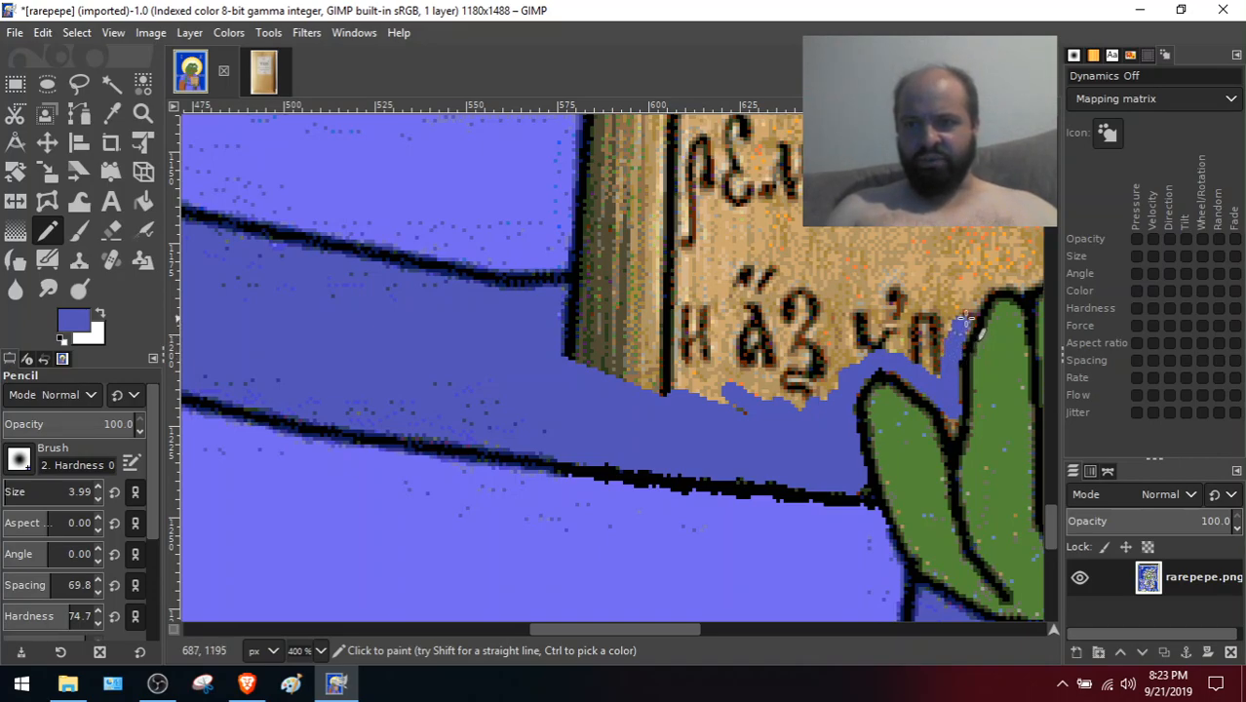
left_click_drag(963, 326, 970, 310)
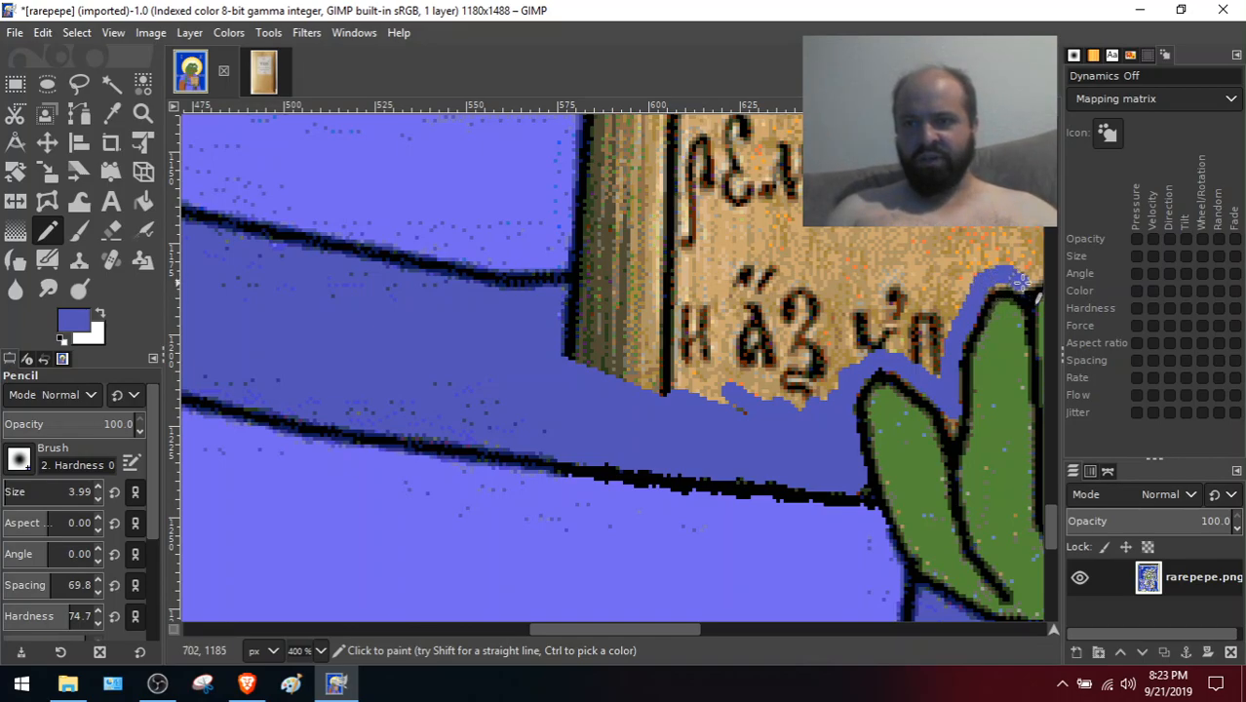
Fill the book's lower-left part with darker purple up to the stripe's upper outline and down to the first fingertip
mouse_move(564, 293)
left_mouse_down()
mouse_move(598, 293)
mouse_move(522, 319)
mouse_move(643, 316)
mouse_move(514, 347)
mouse_move(618, 330)
mouse_move(545, 350)
mouse_move(615, 353)
mouse_move(553, 354)
mouse_move(580, 319)
left_mouse_up()
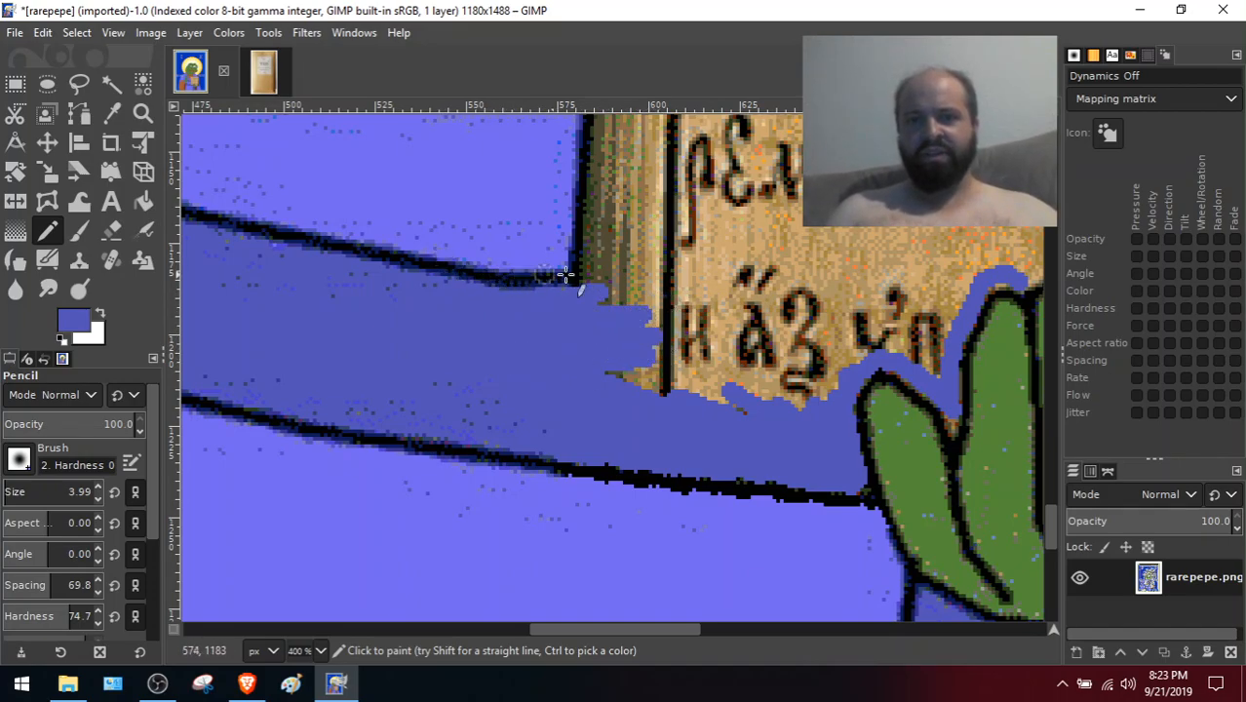
mouse_move(689, 288)
left_mouse_down()
mouse_move(553, 320)
mouse_move(697, 324)
mouse_move(624, 338)
mouse_move(637, 376)
mouse_move(676, 387)
mouse_move(712, 375)
mouse_move(662, 330)
mouse_move(653, 374)
mouse_move(682, 277)
mouse_move(686, 362)
mouse_move(681, 348)
mouse_move(636, 354)
mouse_move(718, 357)
mouse_move(621, 422)
mouse_move(729, 406)
mouse_move(705, 381)
mouse_move(778, 434)
mouse_move(696, 332)
left_mouse_up()
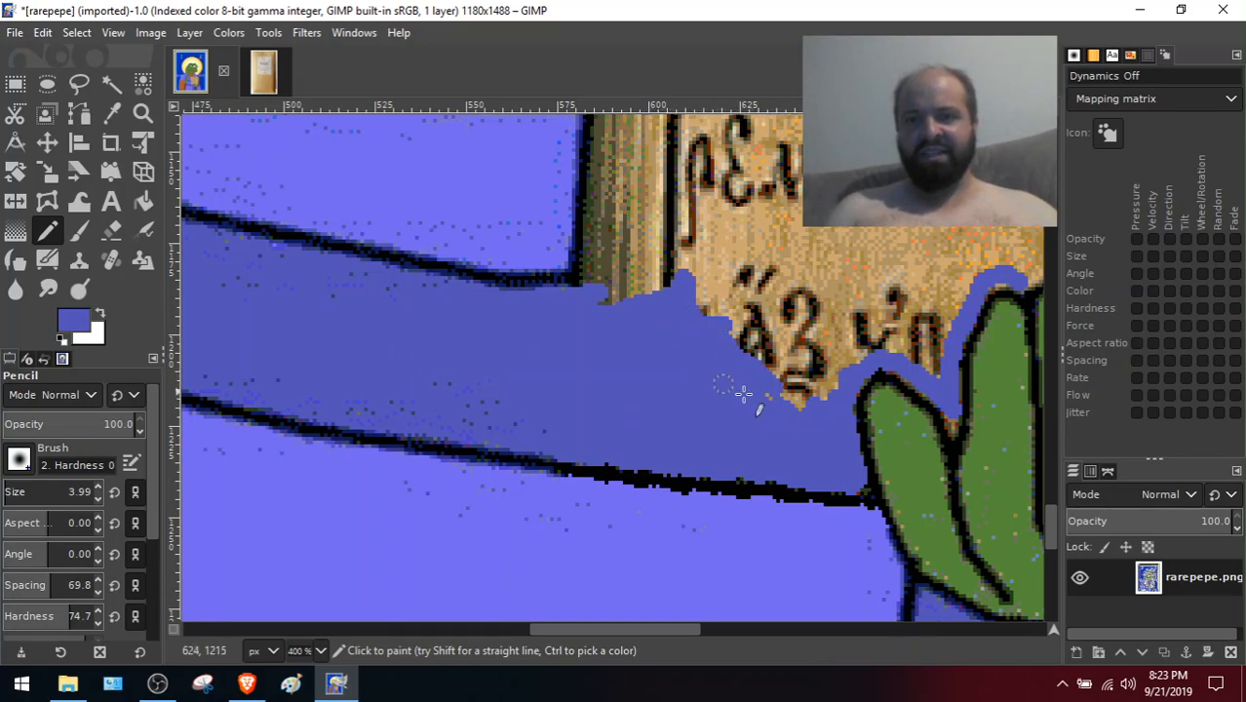
mouse_move(785, 417)
left_mouse_down()
mouse_move(680, 290)
mouse_move(749, 313)
mouse_move(700, 328)
mouse_move(749, 305)
mouse_move(746, 337)
mouse_move(730, 339)
mouse_move(758, 372)
mouse_move(764, 313)
mouse_move(788, 385)
mouse_move(766, 305)
mouse_move(784, 400)
mouse_move(801, 416)
mouse_move(802, 376)
mouse_move(802, 394)
mouse_move(778, 316)
mouse_move(818, 370)
mouse_move(821, 399)
mouse_move(789, 354)
mouse_move(817, 400)
mouse_move(834, 362)
mouse_move(835, 396)
mouse_move(802, 333)
mouse_move(584, 290)
mouse_move(667, 286)
mouse_move(583, 317)
left_mouse_up()
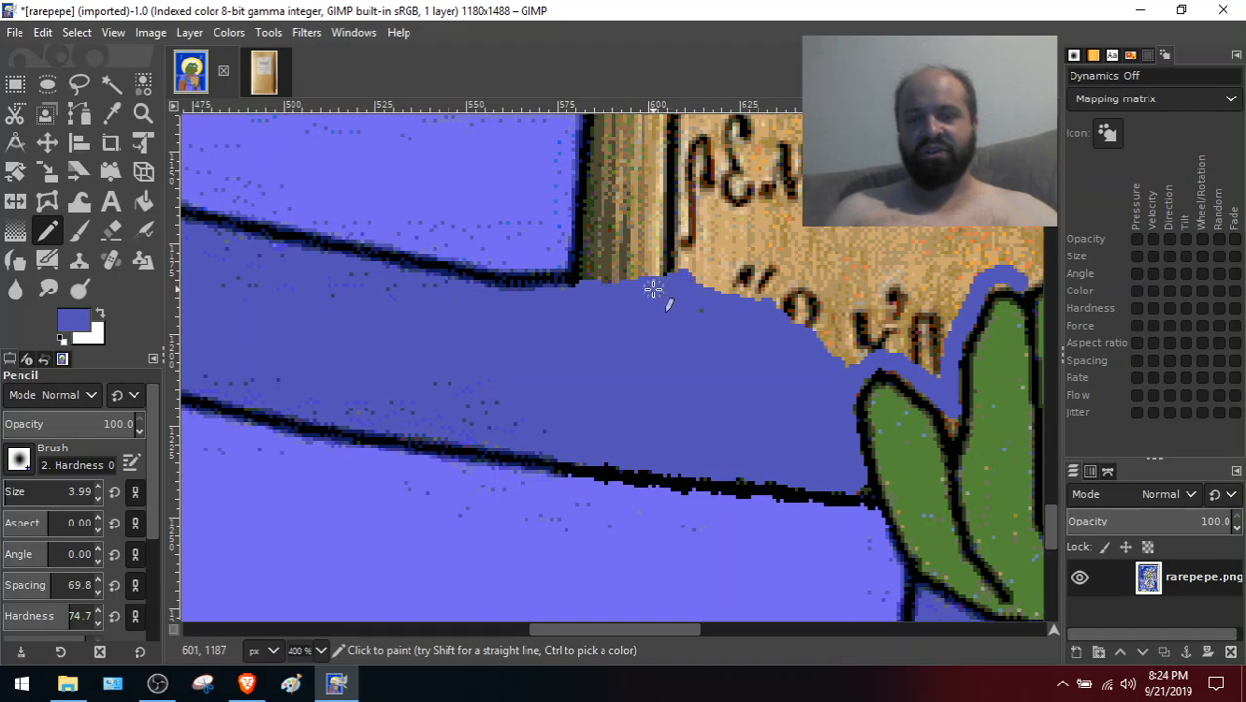
Examine the painted stripe against the whole book and robe at 100% zoom, and return to 400%
left_click(112, 33)
mouse_move(156, 102)
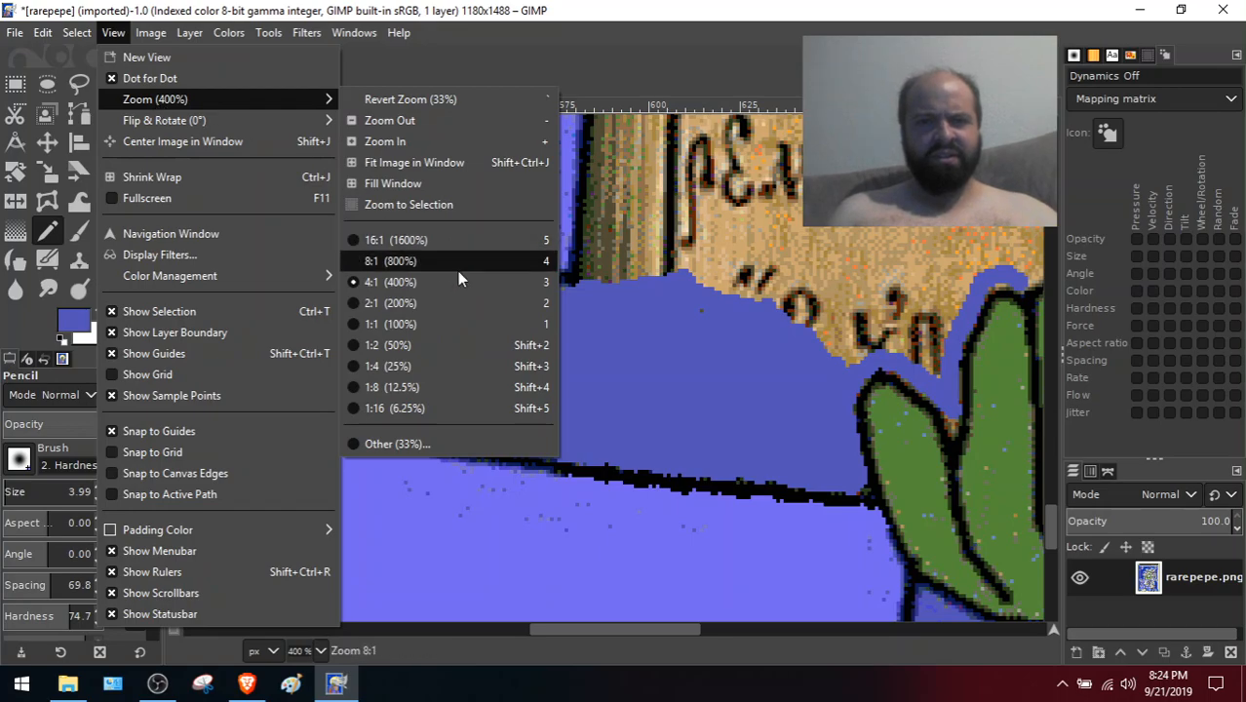
left_click(434, 322)
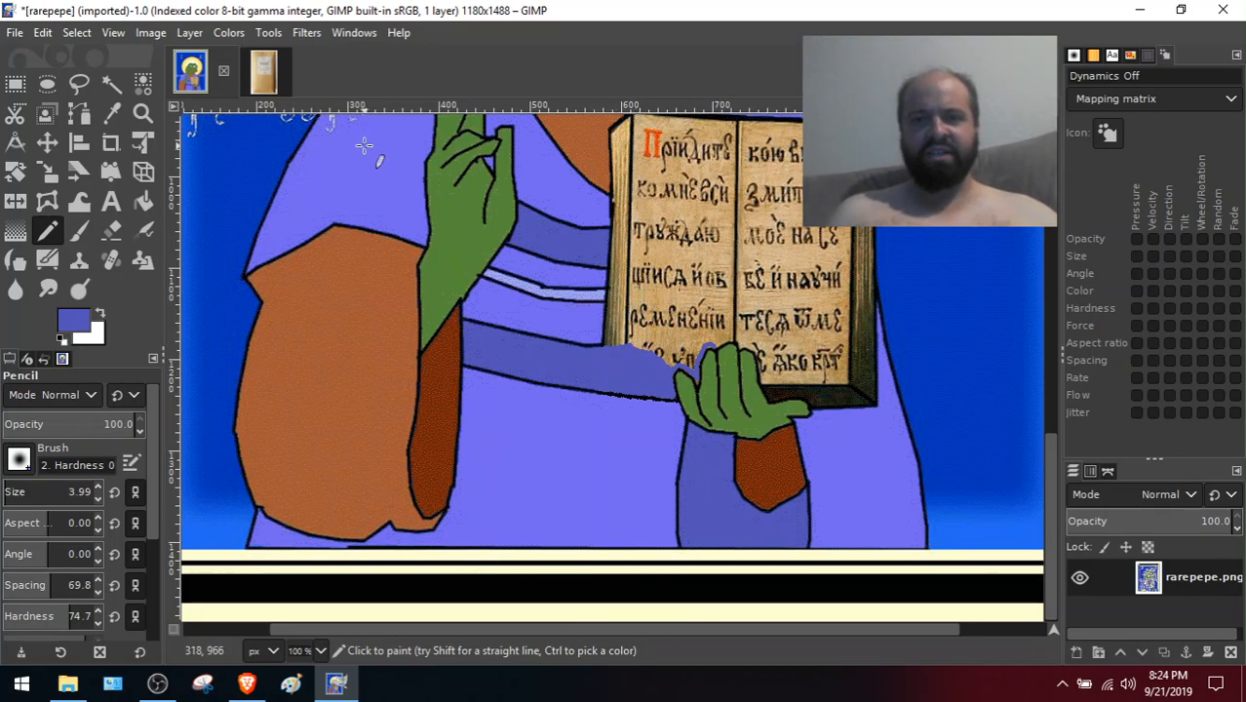
left_click(113, 33)
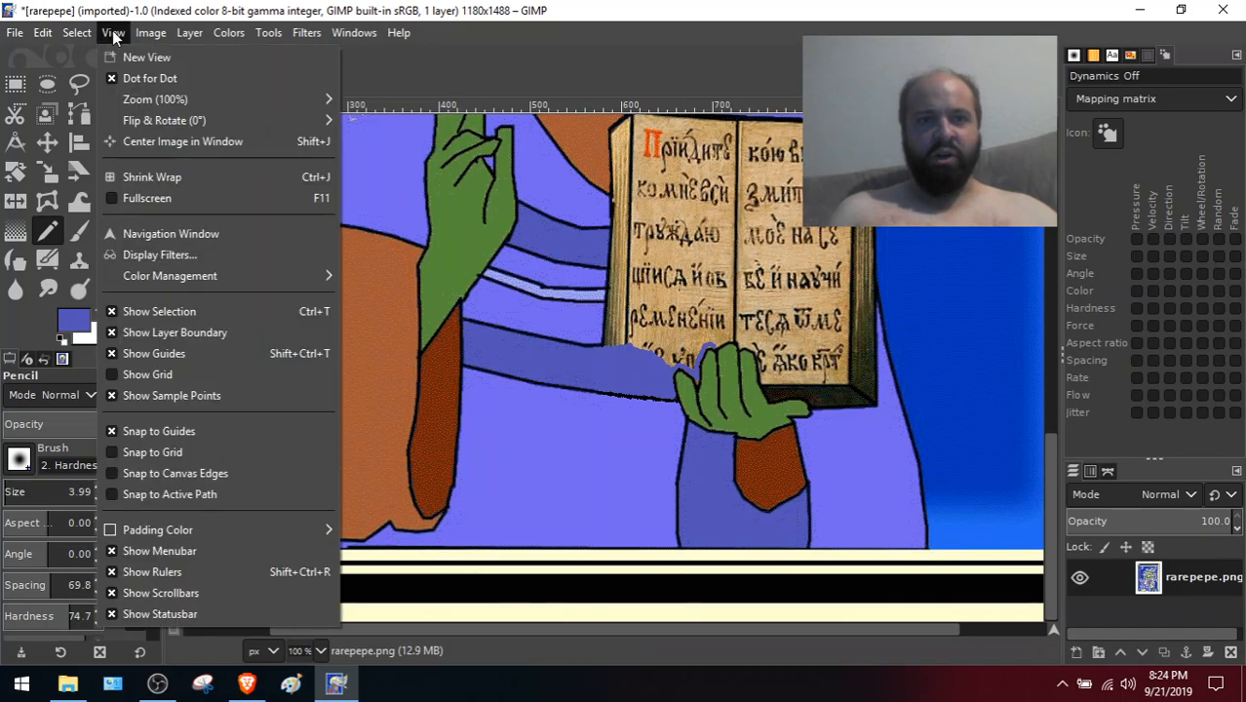
mouse_move(150, 34)
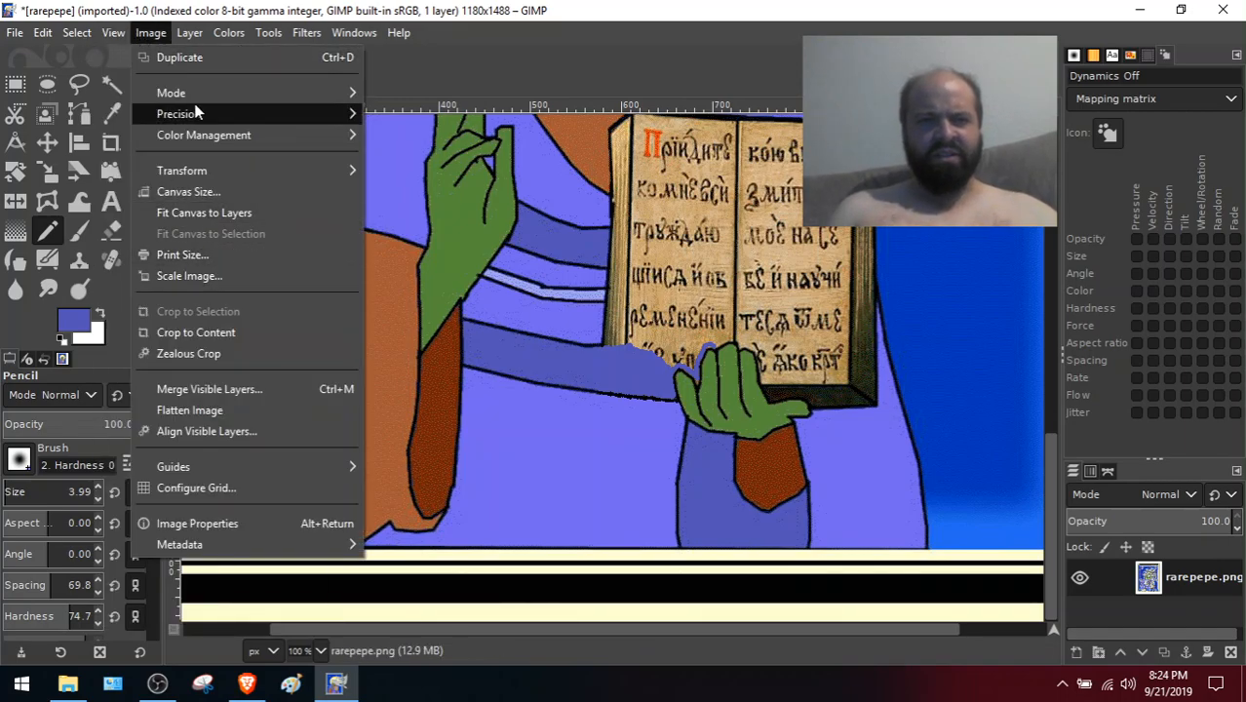
mouse_move(110, 32)
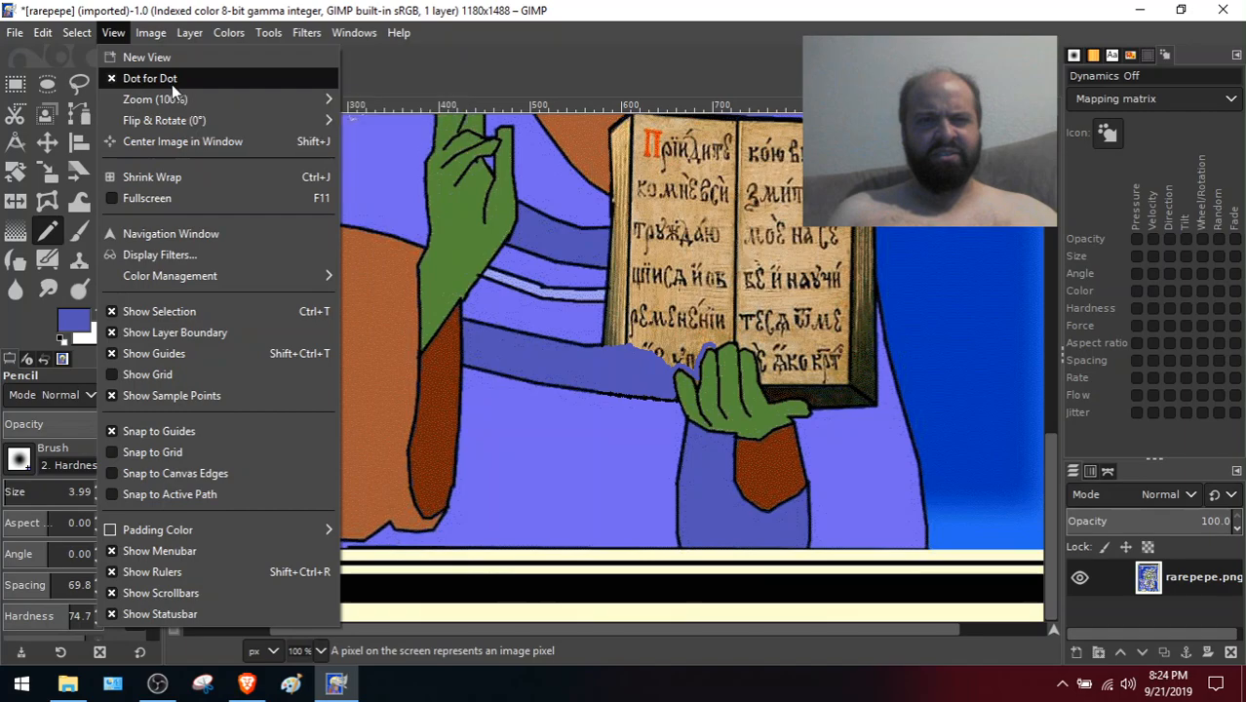
mouse_move(174, 100)
left_click(443, 283)
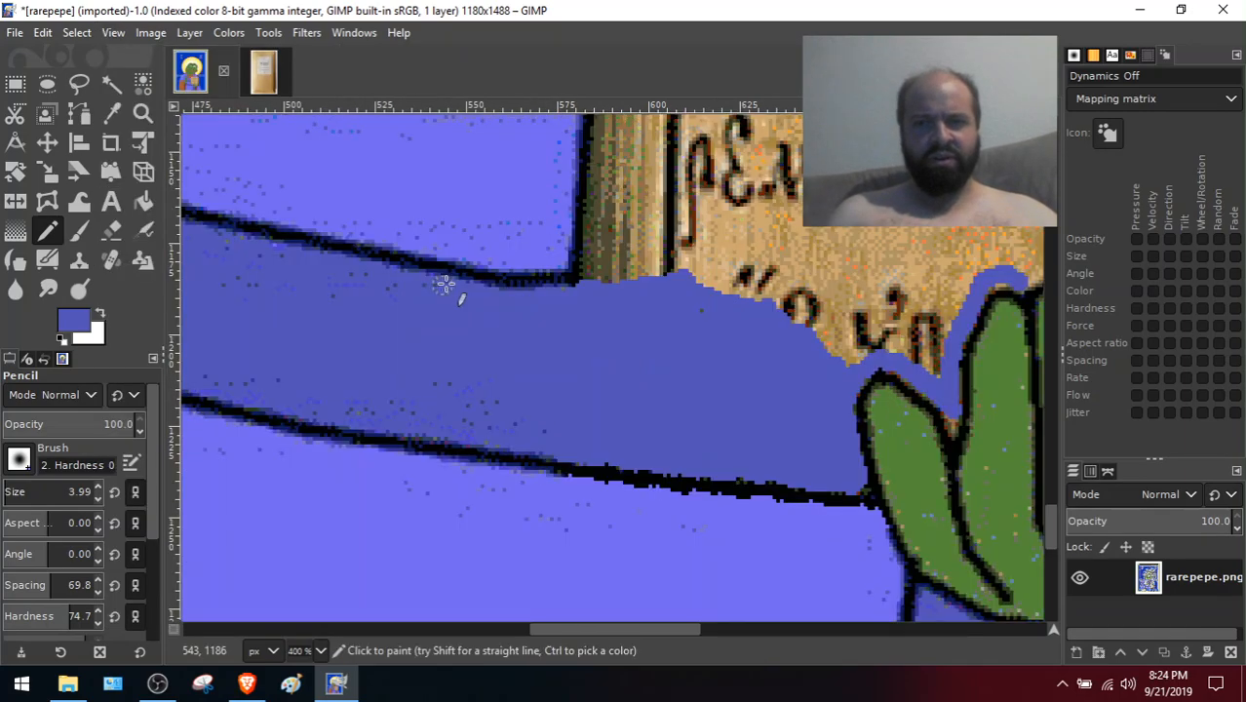
Sample the robe's light purple and pencil it over the book's frame and page between the pale band and the darker stripe
left_click_drag(1056, 533, 1054, 518)
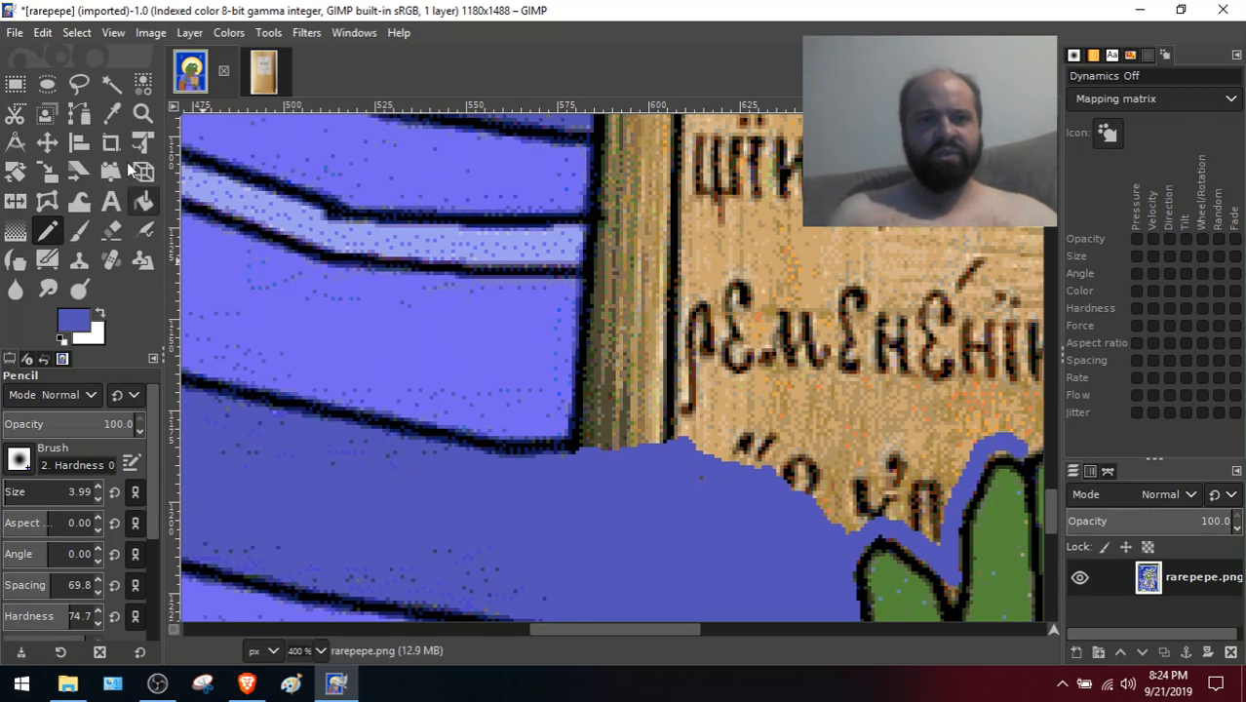
left_click(110, 113)
left_click(498, 359)
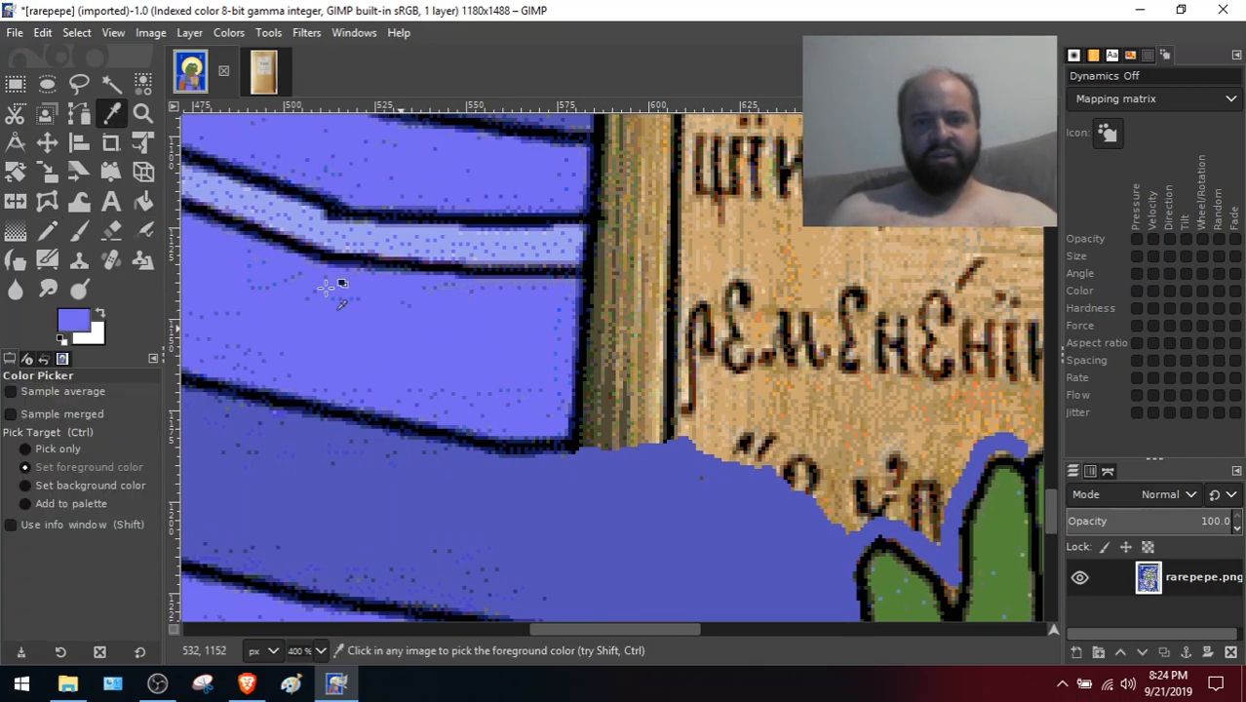
left_click(49, 229)
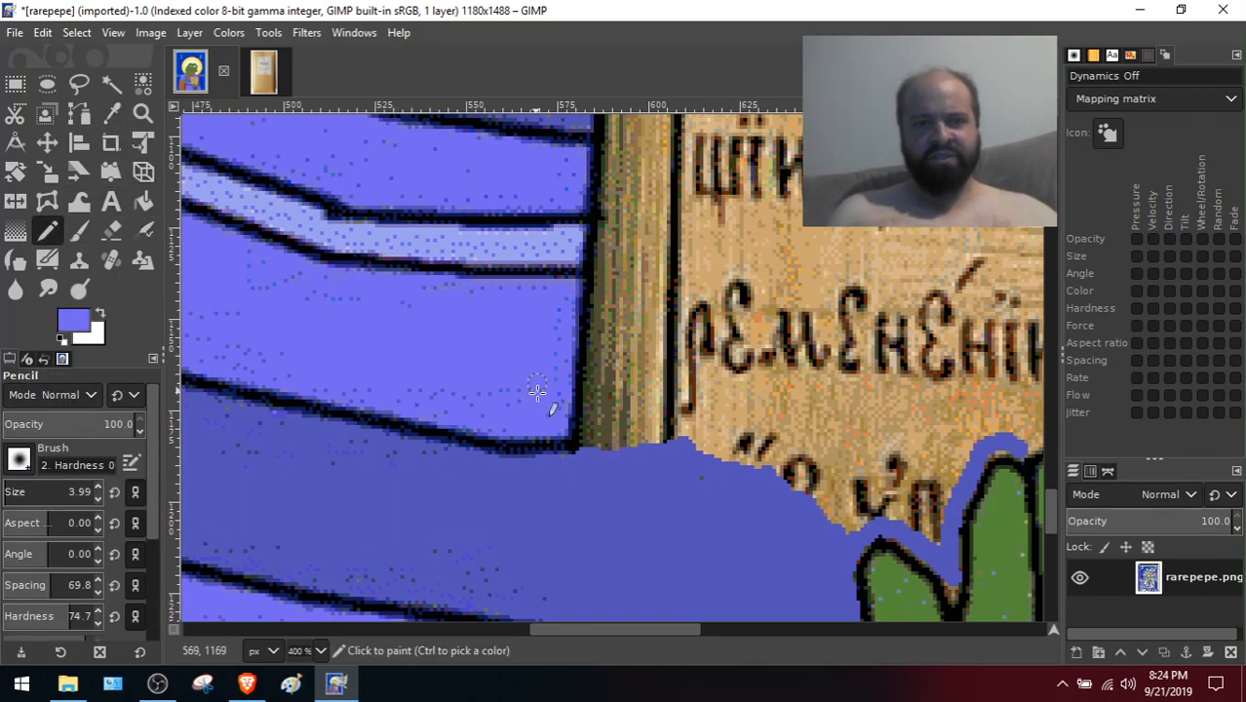
mouse_move(586, 419)
left_mouse_down()
mouse_move(620, 413)
mouse_move(579, 414)
mouse_move(629, 370)
mouse_move(549, 396)
mouse_move(646, 376)
mouse_move(559, 413)
mouse_move(602, 389)
mouse_move(579, 370)
mouse_move(598, 360)
mouse_move(565, 342)
mouse_move(586, 343)
mouse_move(582, 284)
mouse_move(618, 296)
mouse_move(581, 309)
mouse_move(652, 311)
mouse_move(557, 347)
mouse_move(608, 349)
mouse_move(611, 333)
mouse_move(658, 338)
mouse_move(659, 327)
mouse_move(714, 319)
mouse_move(650, 322)
mouse_move(733, 321)
mouse_move(610, 328)
mouse_move(654, 328)
mouse_move(628, 325)
mouse_move(652, 369)
mouse_move(608, 355)
mouse_move(700, 365)
mouse_move(628, 356)
mouse_move(668, 353)
mouse_move(613, 374)
mouse_move(634, 406)
mouse_move(610, 412)
mouse_move(706, 389)
mouse_move(633, 399)
mouse_move(711, 379)
mouse_move(659, 378)
mouse_move(722, 351)
mouse_move(667, 344)
mouse_move(714, 371)
mouse_move(659, 323)
mouse_move(727, 356)
mouse_move(730, 328)
mouse_move(736, 337)
mouse_move(722, 313)
mouse_move(638, 303)
mouse_move(695, 291)
mouse_move(615, 289)
mouse_move(621, 324)
left_mouse_up()
mouse_move(577, 407)
left_mouse_down()
mouse_move(573, 421)
mouse_move(616, 418)
mouse_move(770, 375)
mouse_move(722, 370)
mouse_move(727, 354)
left_mouse_up()
mouse_move(757, 328)
left_mouse_down()
mouse_move(679, 303)
mouse_move(776, 308)
mouse_move(694, 288)
mouse_move(723, 287)
mouse_move(625, 287)
mouse_move(628, 335)
left_mouse_up()
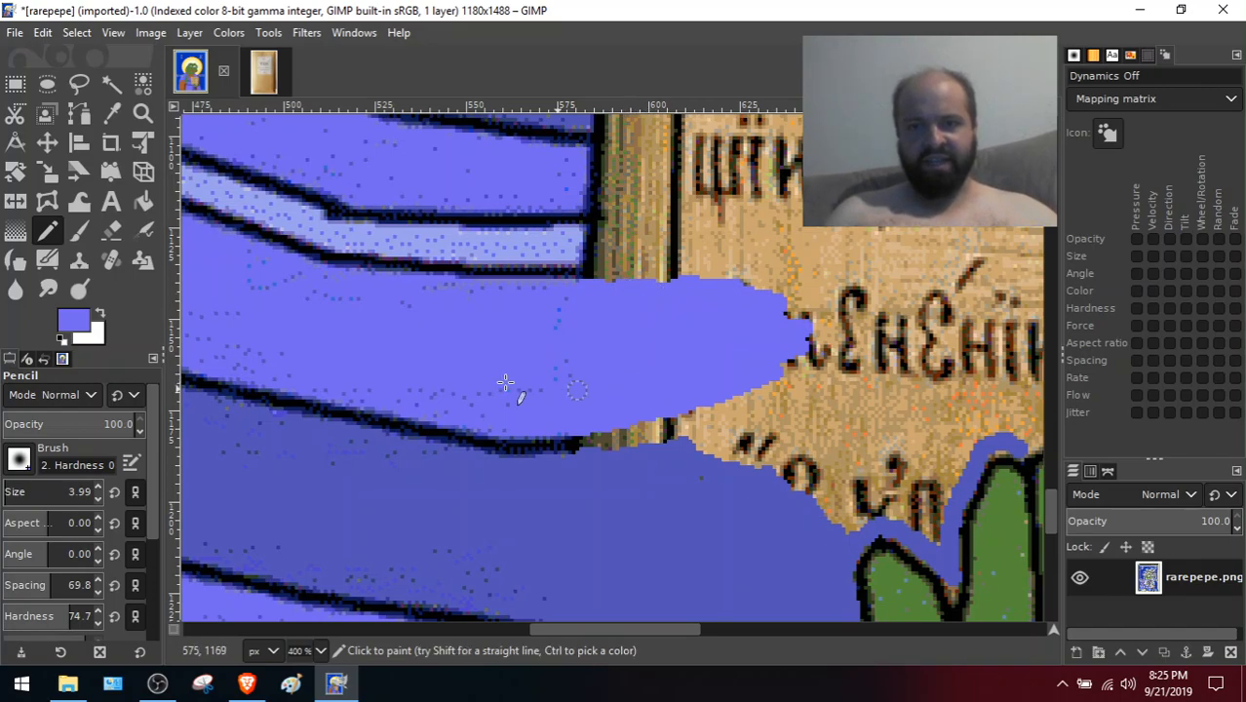
Sample the stripe outline's black and, with a 2.98 pencil, extend the outline across the book's frame onto the page
left_click(113, 118)
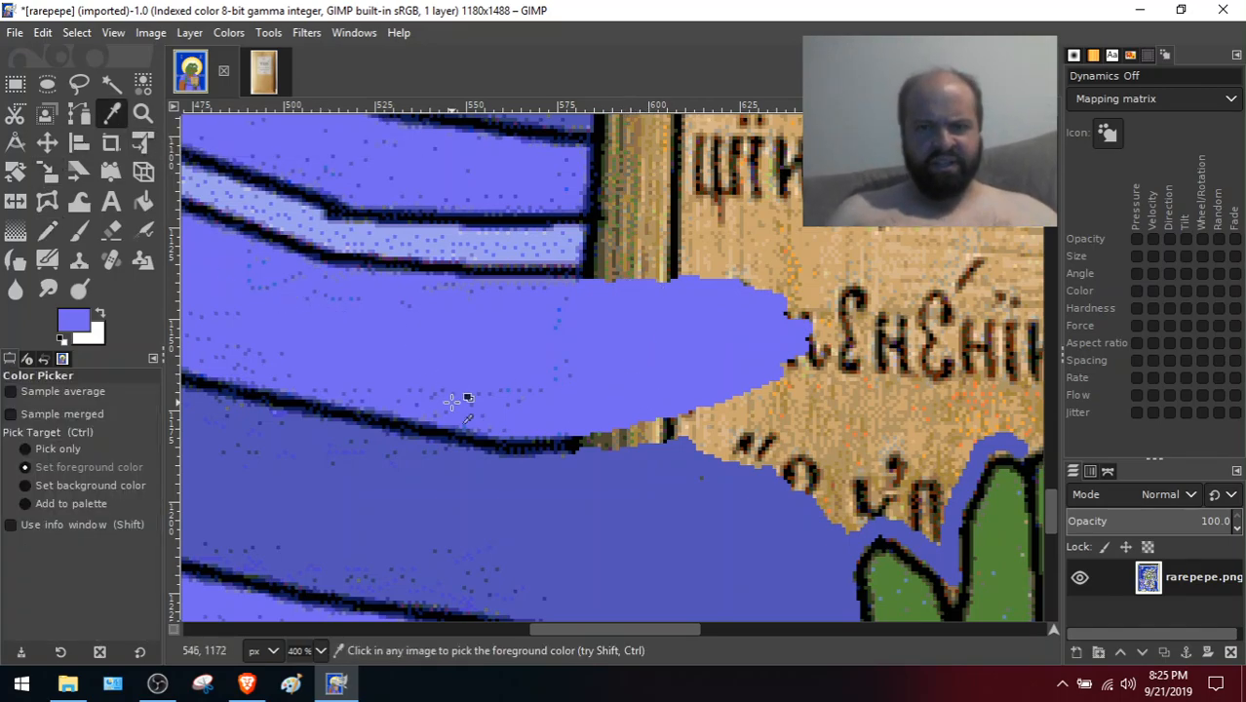
left_click(549, 448)
left_click(56, 229)
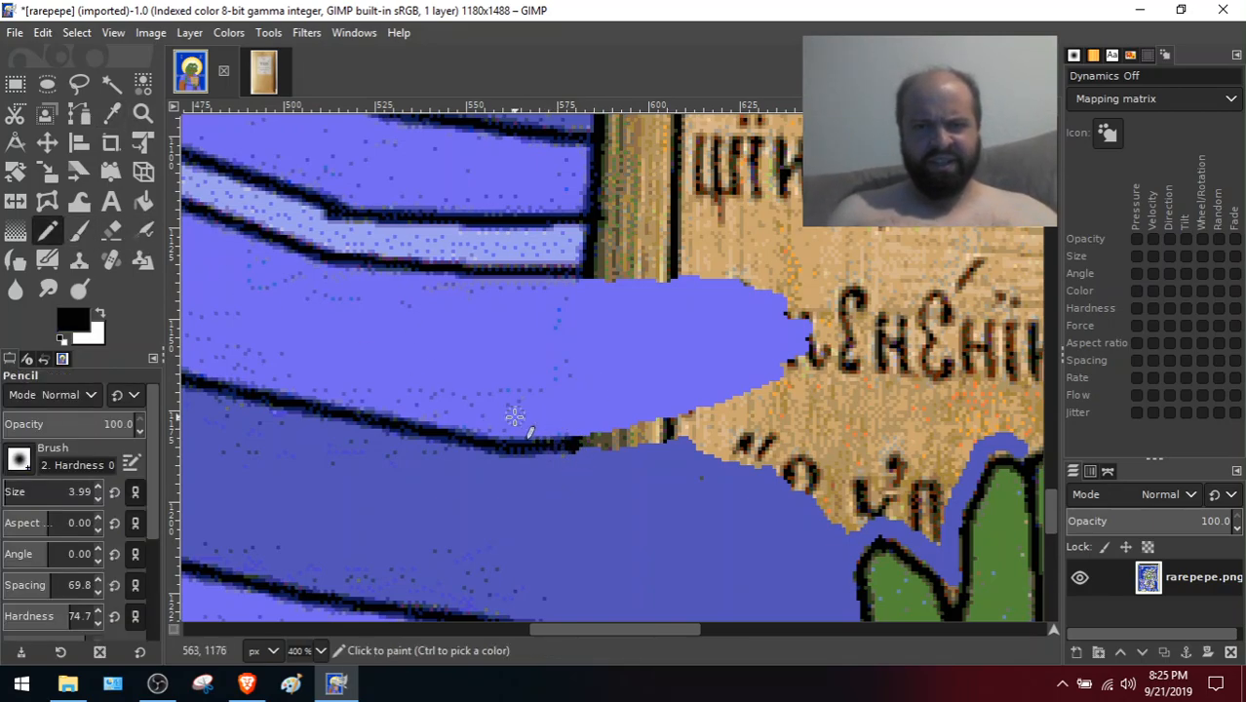
left_click(6, 493)
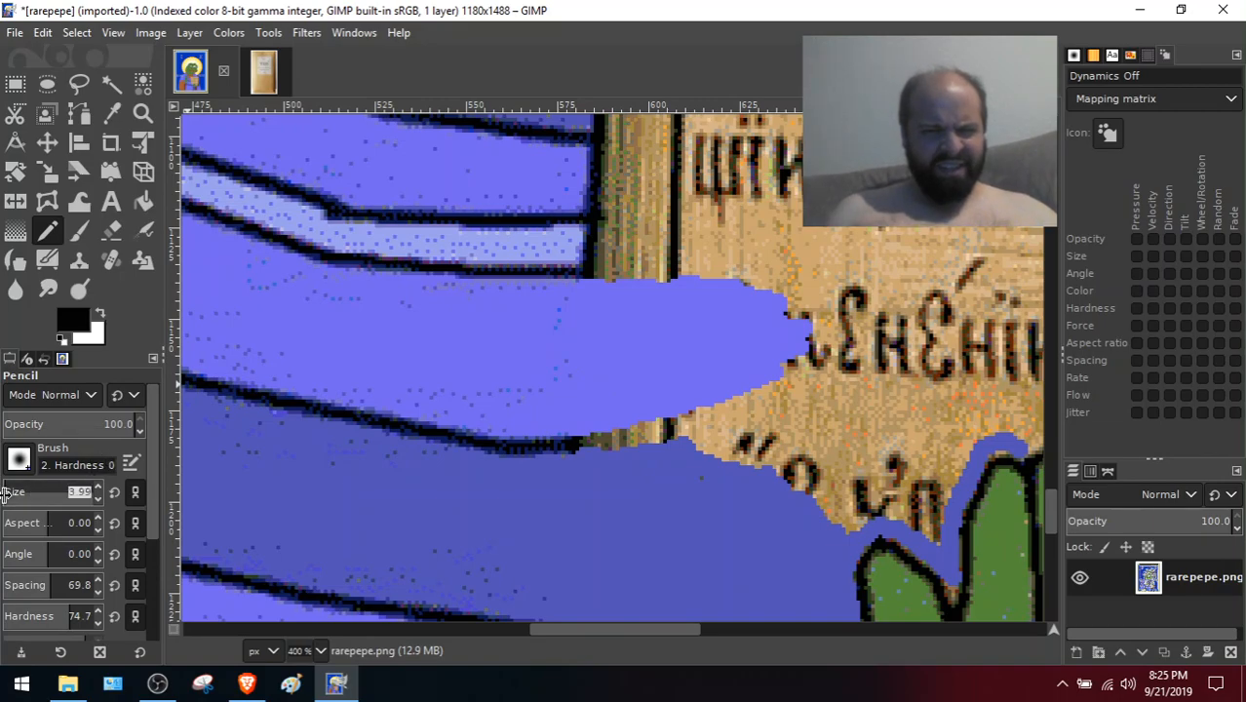
left_click_drag(6, 493, 14, 493)
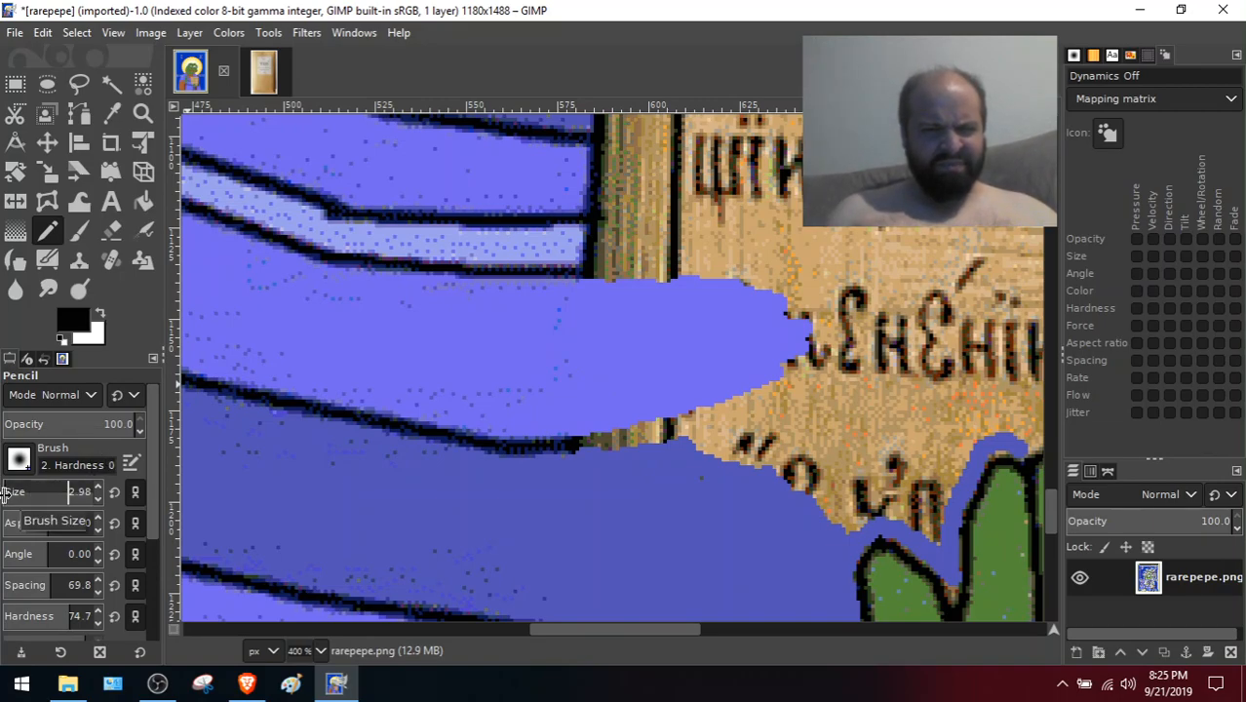
left_click(581, 443)
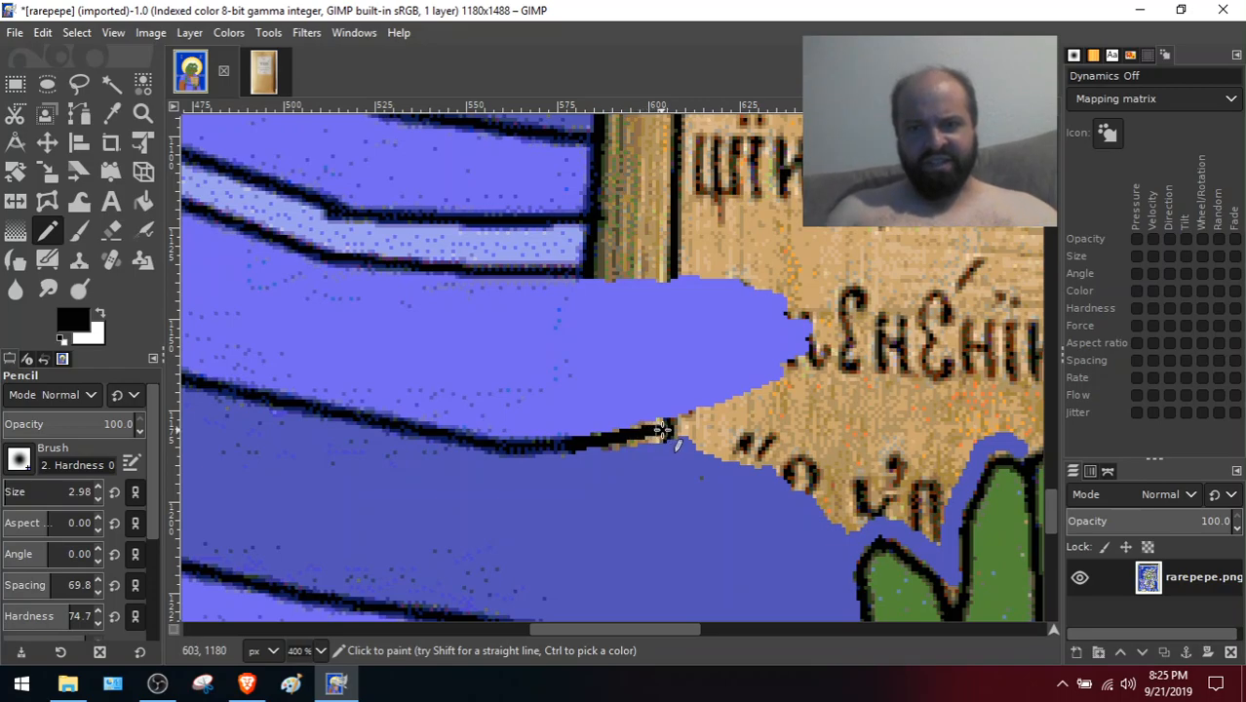
mouse_move(675, 425)
left_mouse_down()
mouse_move(678, 425)
mouse_move(807, 390)
left_mouse_up()
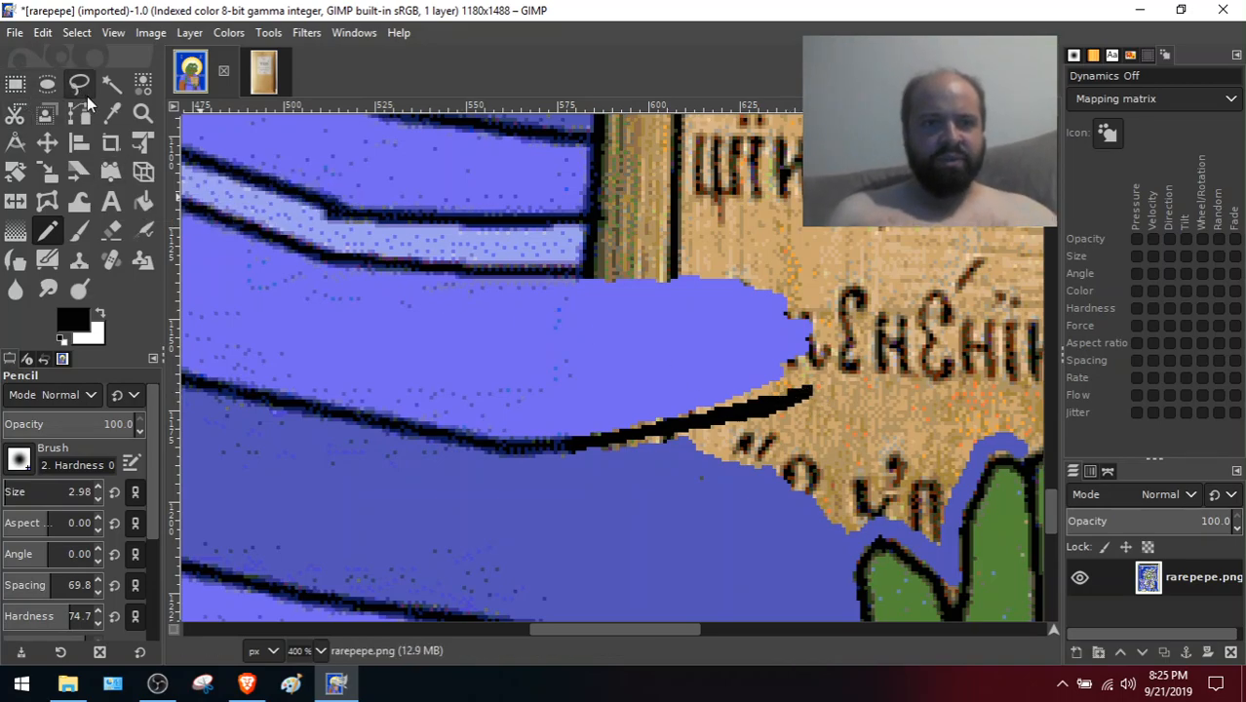
Sample the darker purple and pencil over the book page beneath the new outline, down toward the first fingertip
left_click(111, 112)
left_click(648, 495)
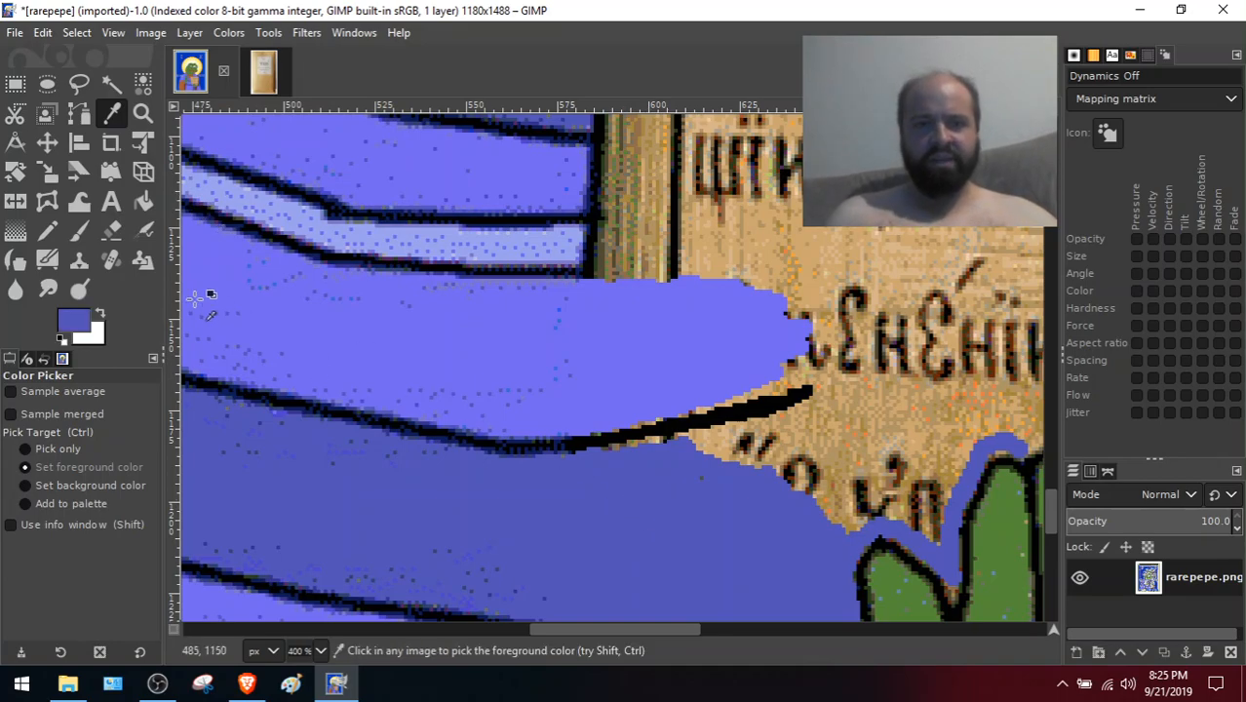
left_click(49, 230)
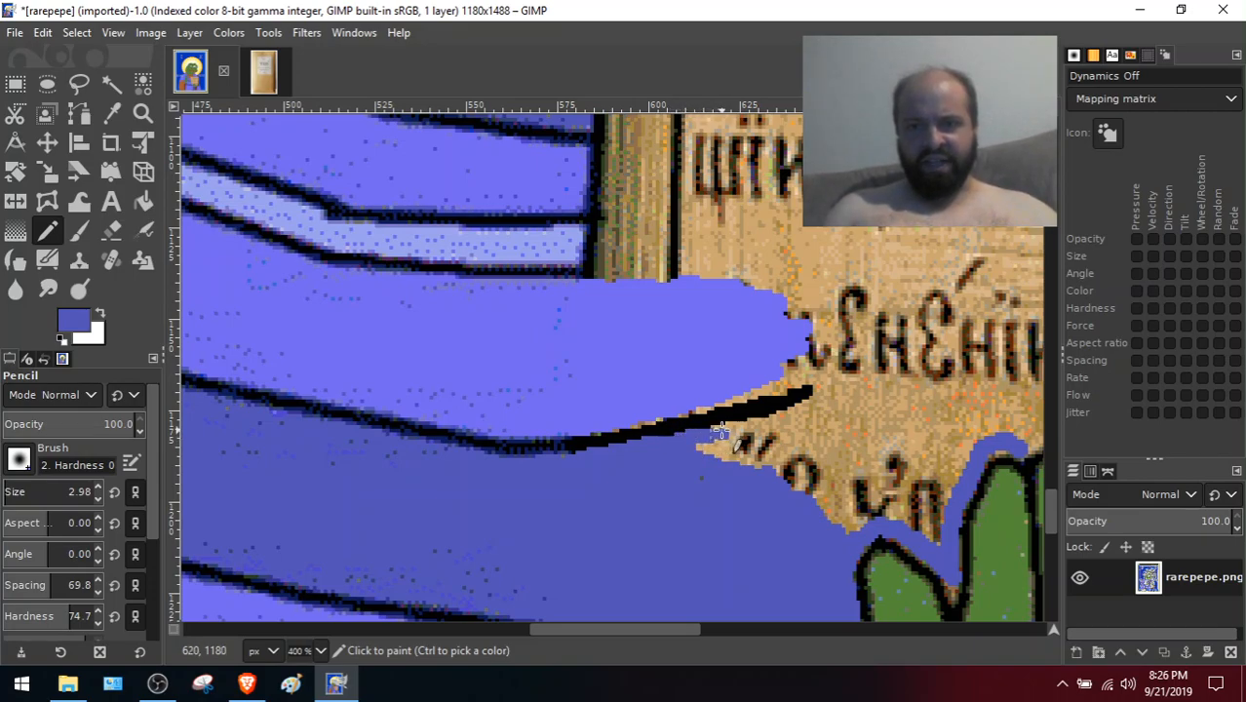
mouse_move(738, 436)
left_mouse_down()
mouse_move(699, 446)
mouse_move(739, 444)
mouse_move(708, 461)
mouse_move(775, 428)
mouse_move(727, 441)
mouse_move(748, 421)
mouse_move(733, 427)
mouse_move(786, 419)
mouse_move(701, 460)
mouse_move(772, 447)
mouse_move(724, 484)
mouse_move(788, 443)
mouse_move(723, 474)
left_mouse_up()
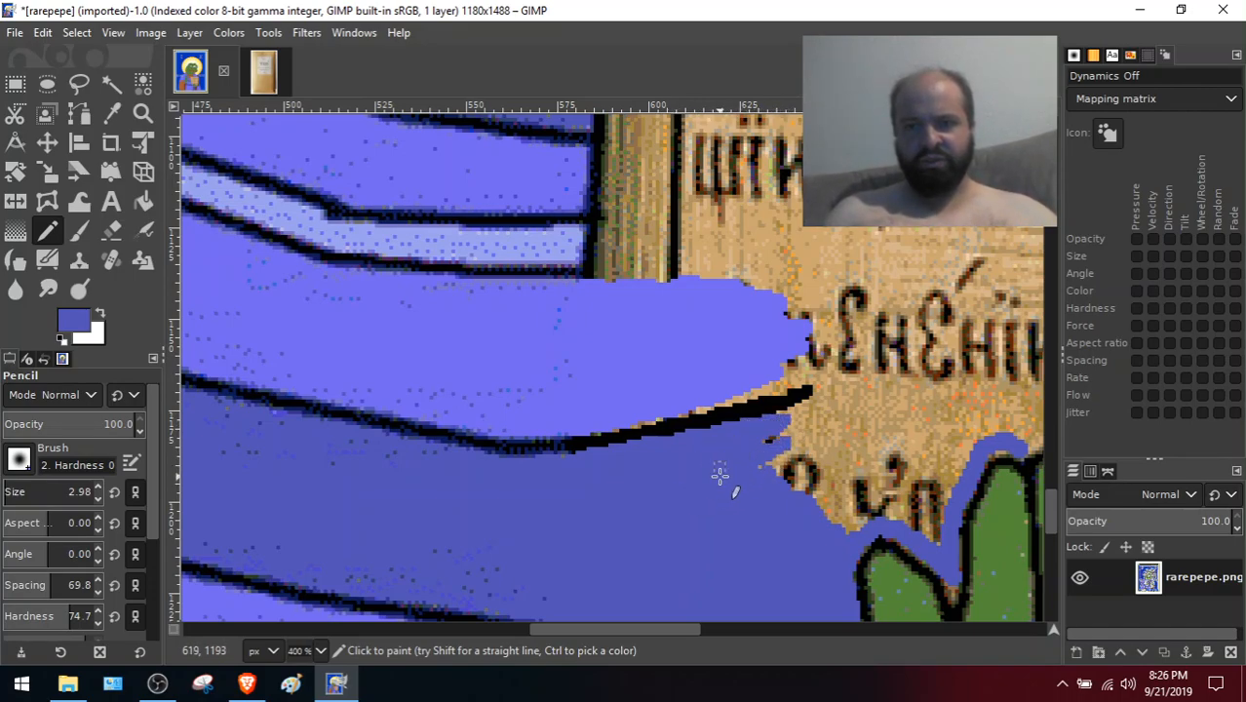
mouse_move(796, 417)
left_mouse_down()
mouse_move(769, 440)
mouse_move(786, 435)
mouse_move(780, 458)
mouse_move(808, 426)
mouse_move(785, 483)
mouse_move(808, 462)
mouse_move(806, 490)
mouse_move(805, 453)
mouse_move(798, 494)
left_mouse_up()
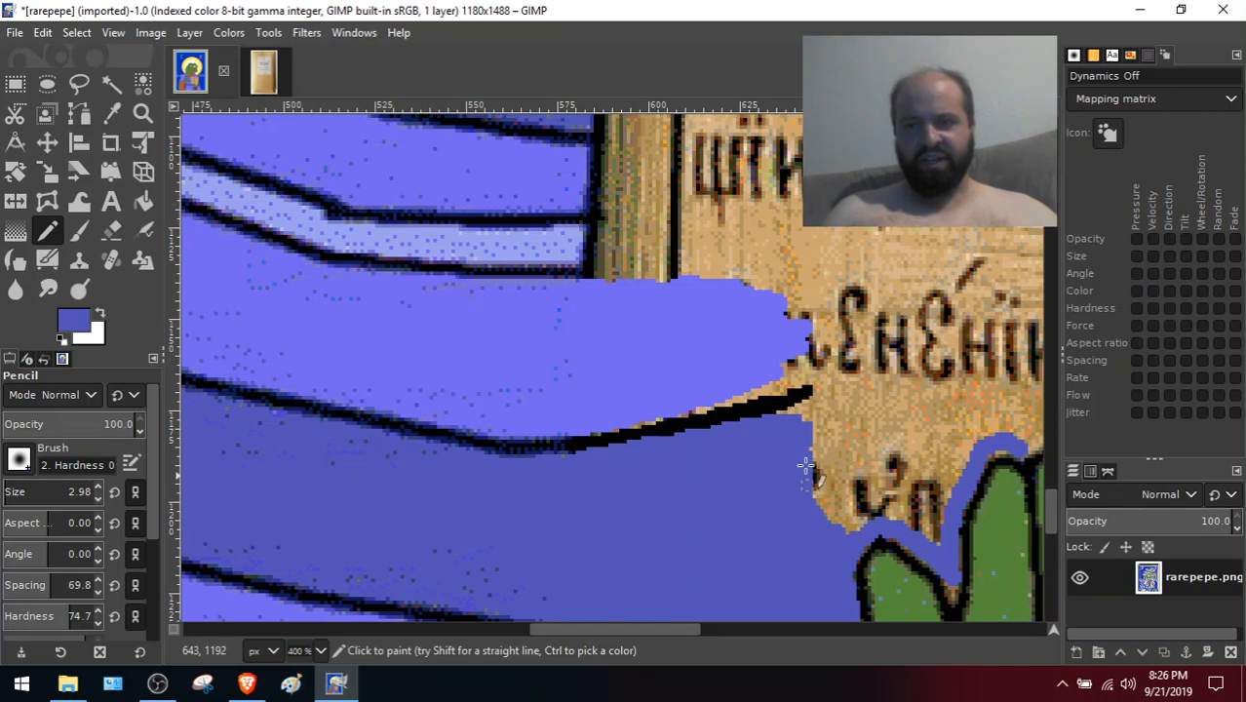
left_click_drag(807, 445, 813, 495)
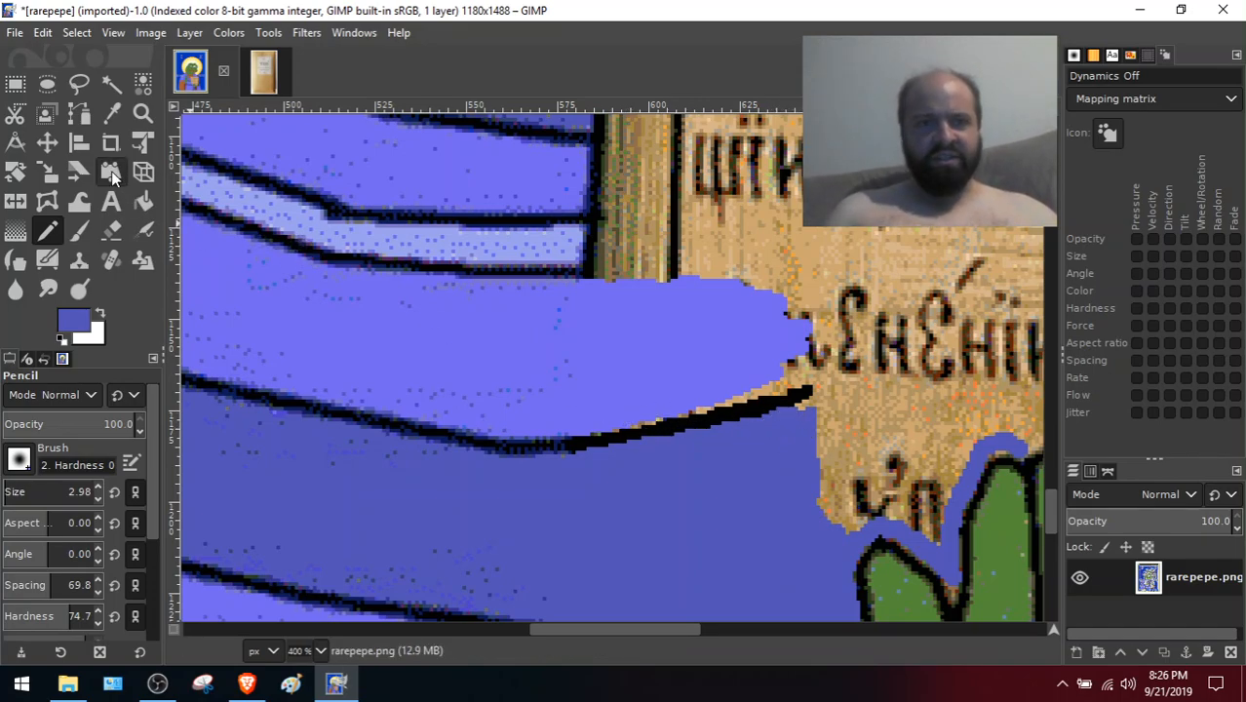
Sample the light purple, fill the gap above the new outline, and round off the stripe's ragged end on the page
left_click(112, 114)
left_click(645, 388)
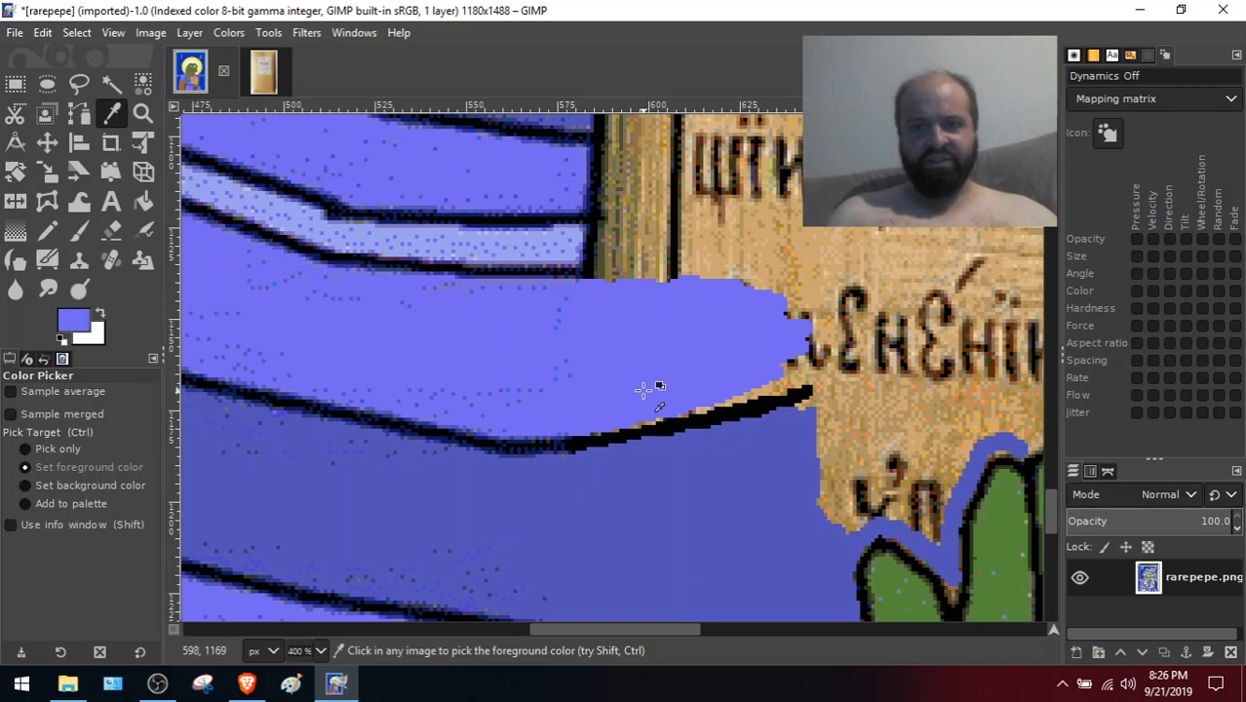
left_click(52, 237)
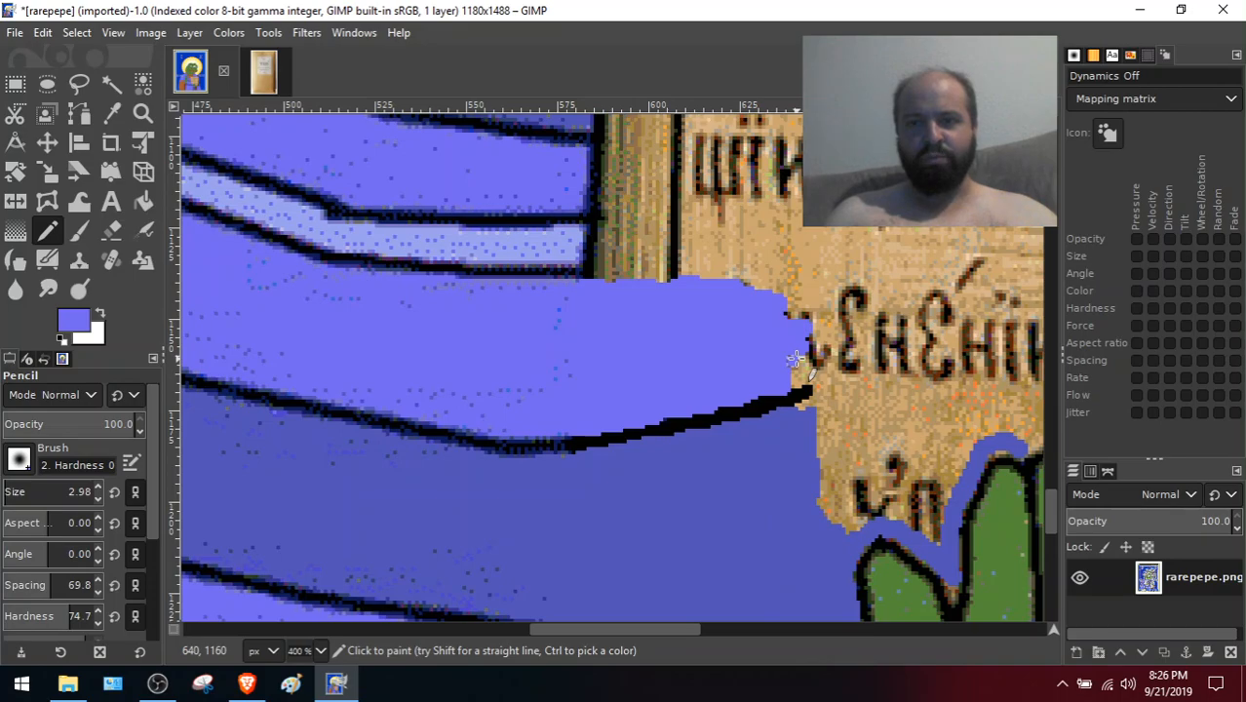
mouse_move(794, 371)
left_mouse_down()
mouse_move(809, 363)
mouse_move(798, 324)
mouse_move(751, 300)
left_mouse_up()
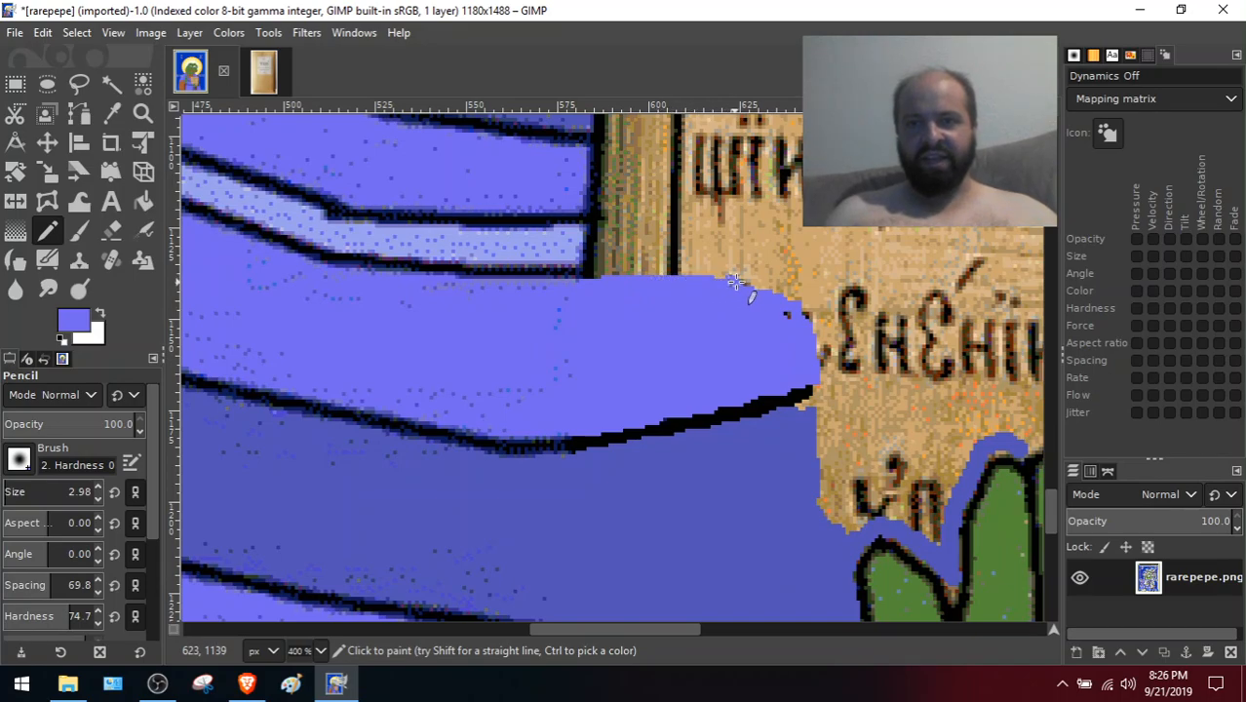
mouse_move(719, 281)
left_mouse_down()
mouse_move(783, 297)
mouse_move(754, 281)
mouse_move(795, 310)
left_mouse_up()
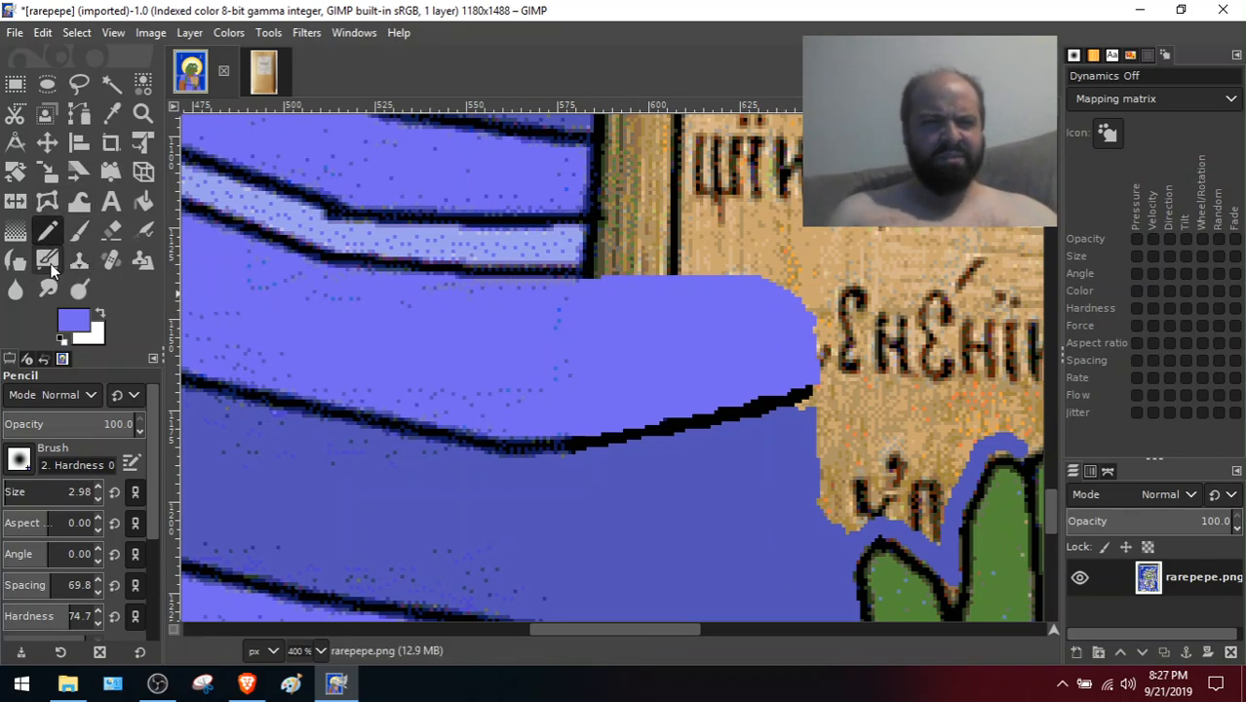
Switch to the Smudge tool and set its brush size to 14.88
left_click(46, 289)
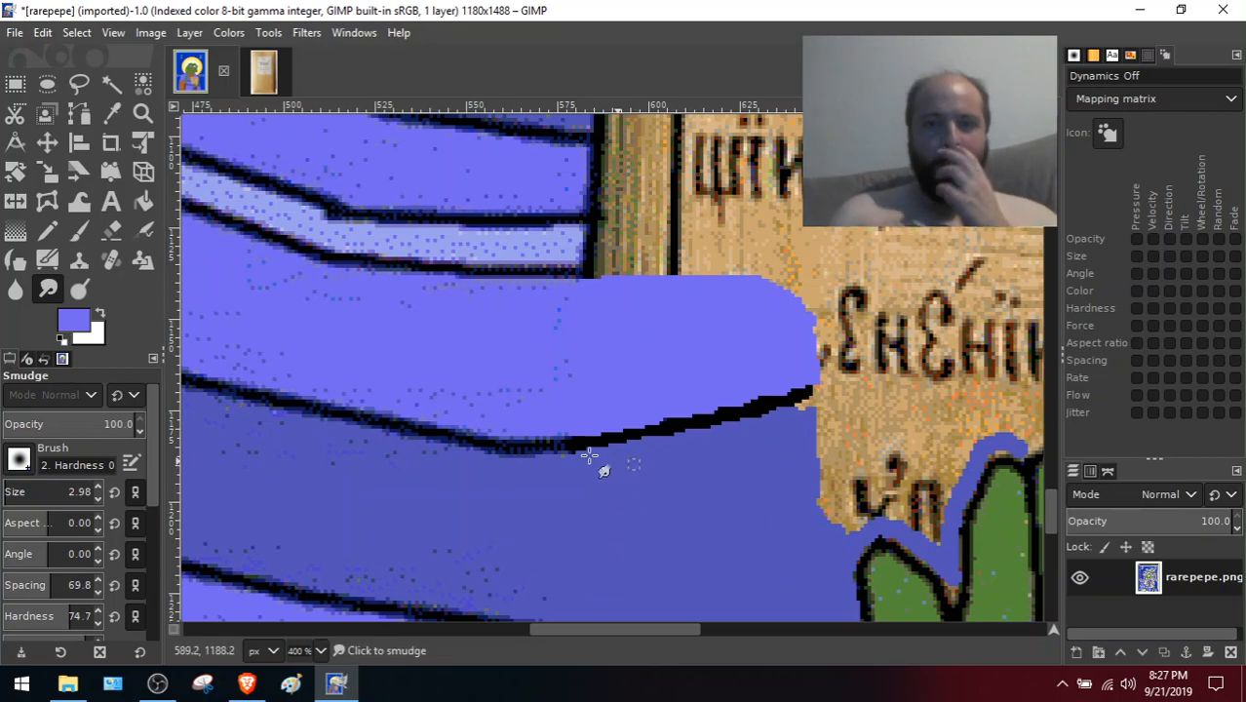
scroll(650, 444, "down", 1)
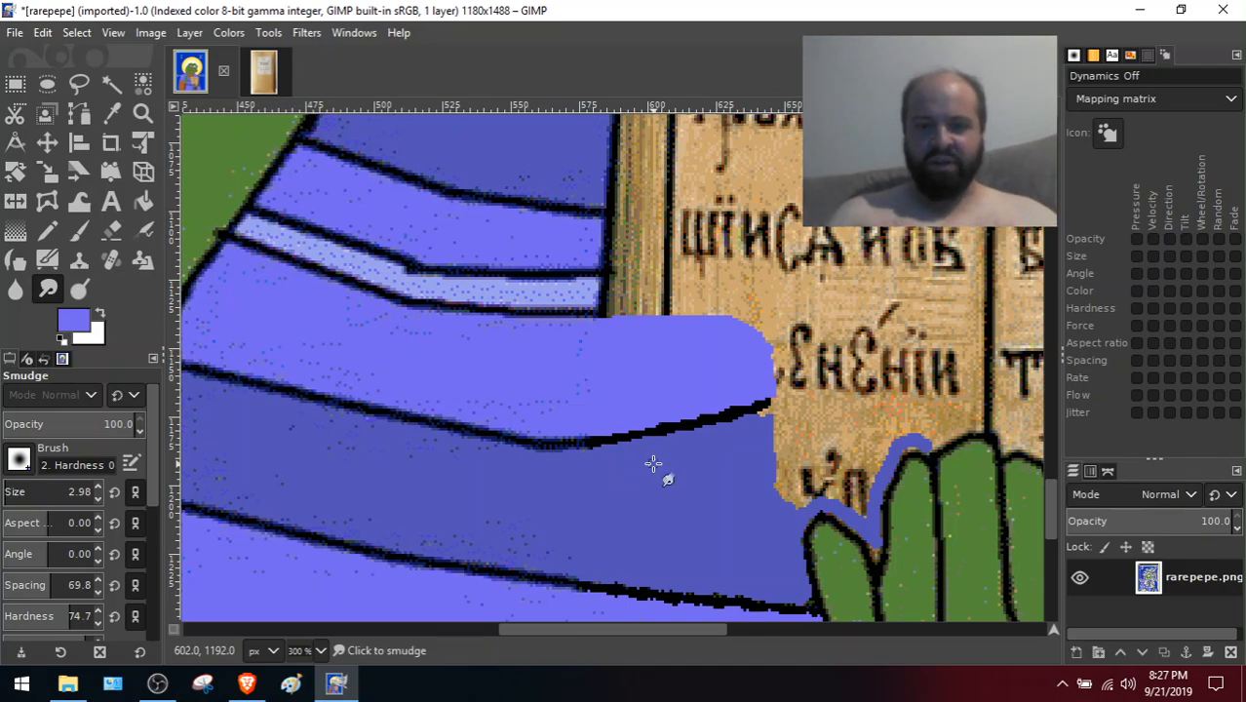
scroll(653, 464, "up", 2)
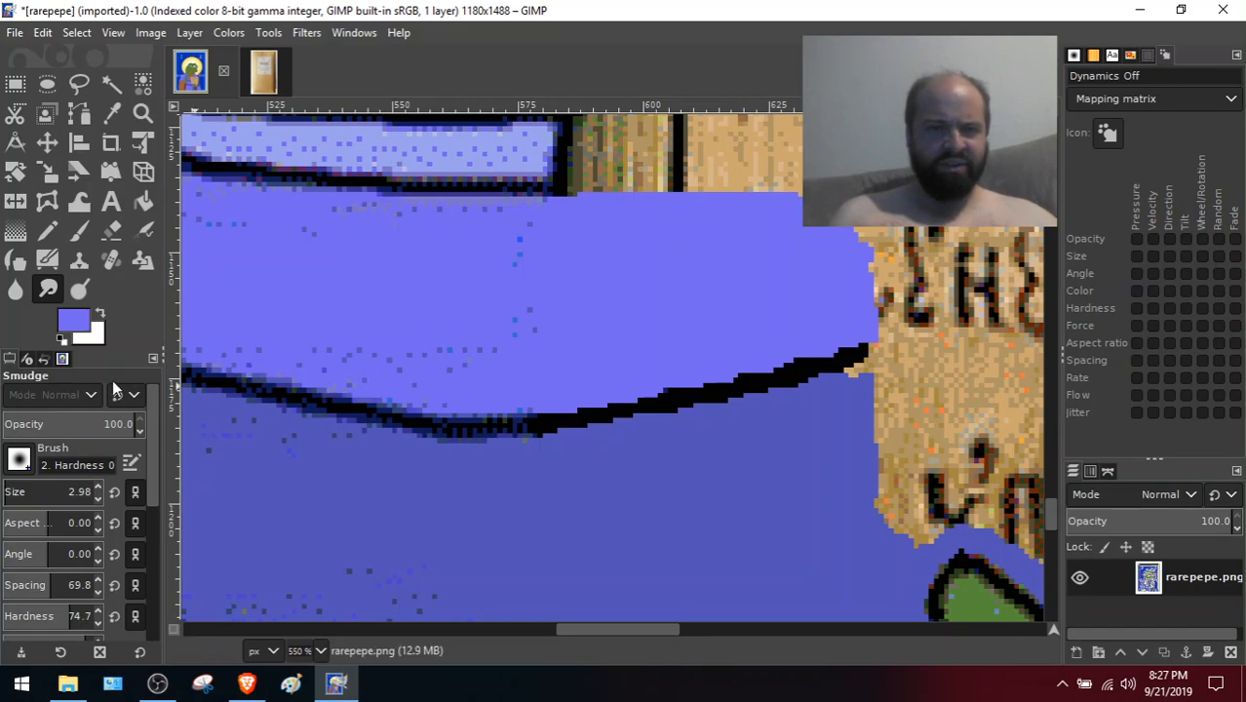
left_click(6, 494)
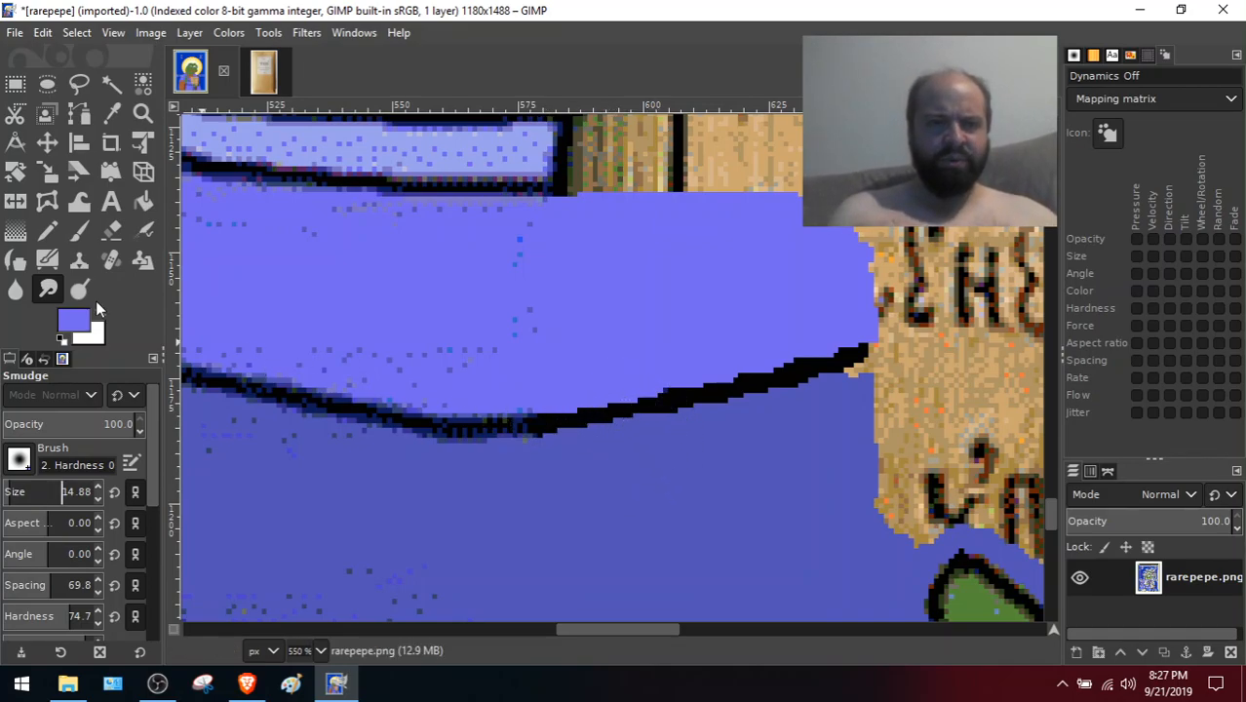
mouse_move(150, 472)
left_mouse_down()
mouse_move(163, 538)
mouse_move(153, 610)
left_mouse_up()
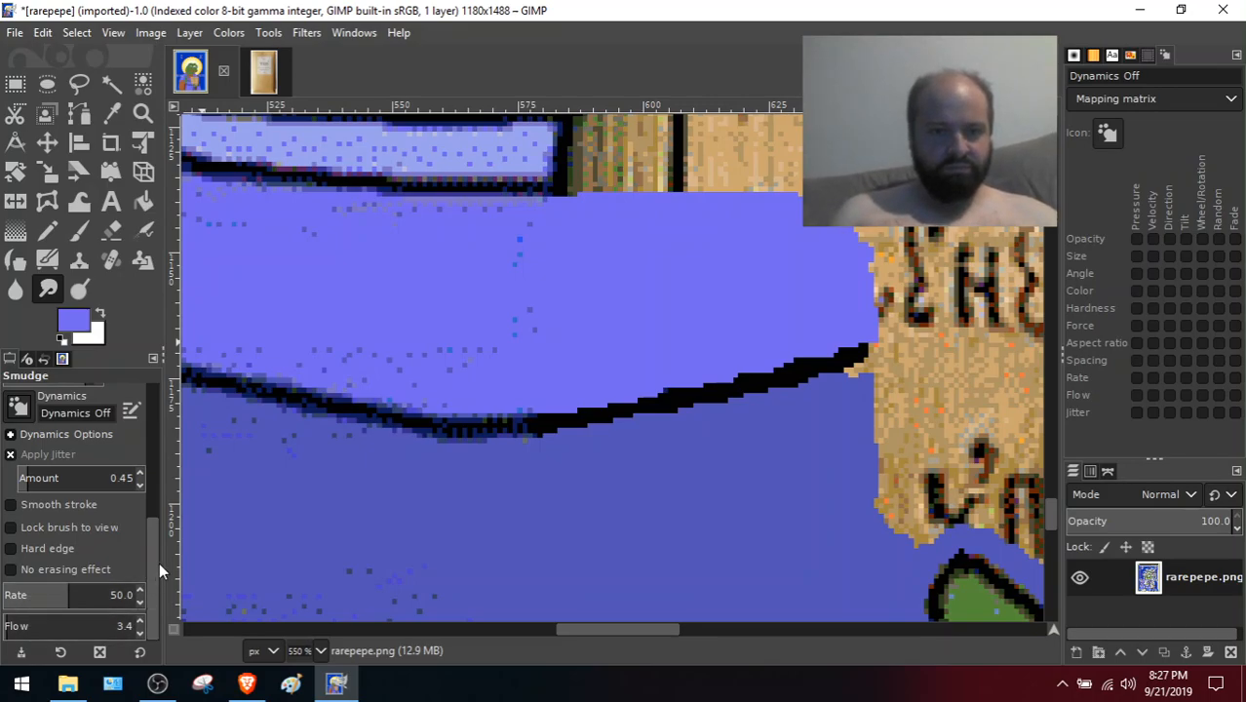
left_click_drag(150, 560, 162, 422)
Try smudging along the newly drawn black outline, and undo the strokes
mouse_move(578, 424)
left_mouse_down()
mouse_move(541, 413)
mouse_move(649, 405)
mouse_move(628, 401)
mouse_move(695, 396)
left_mouse_up()
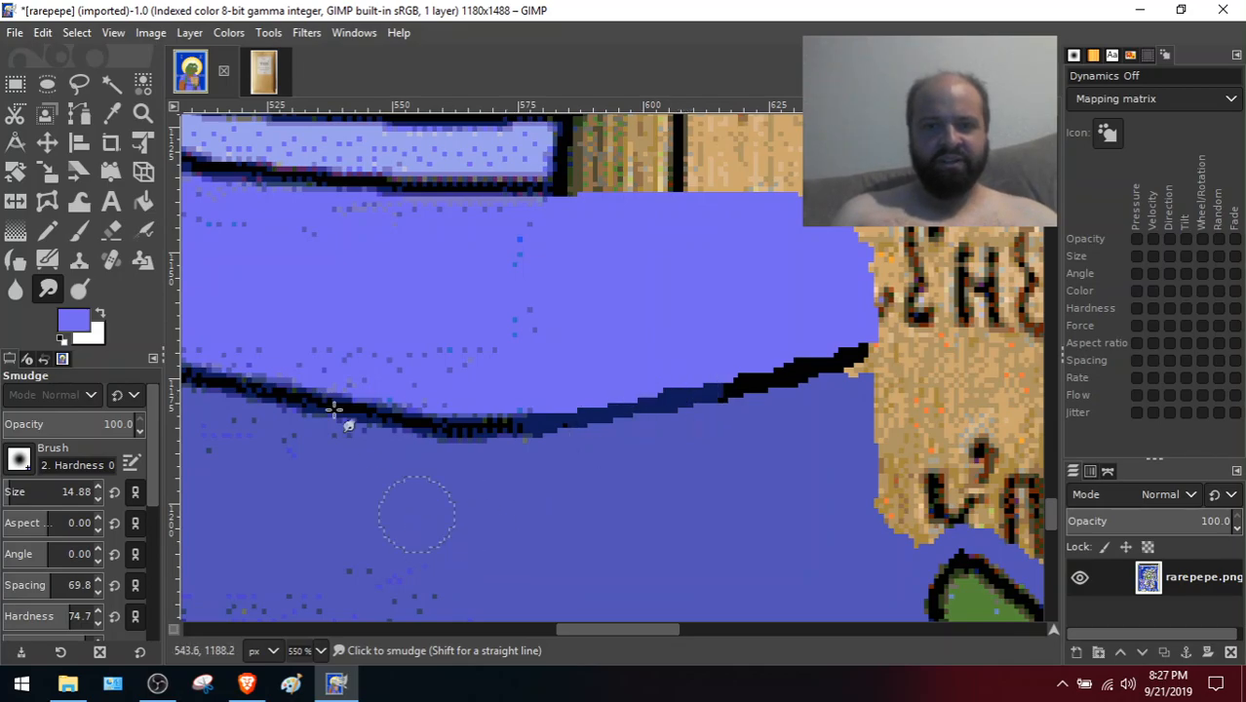
key("ctrl+z")
key("ctrl+z")
key("ctrl+z")
key("ctrl+z")
key("ctrl+z")
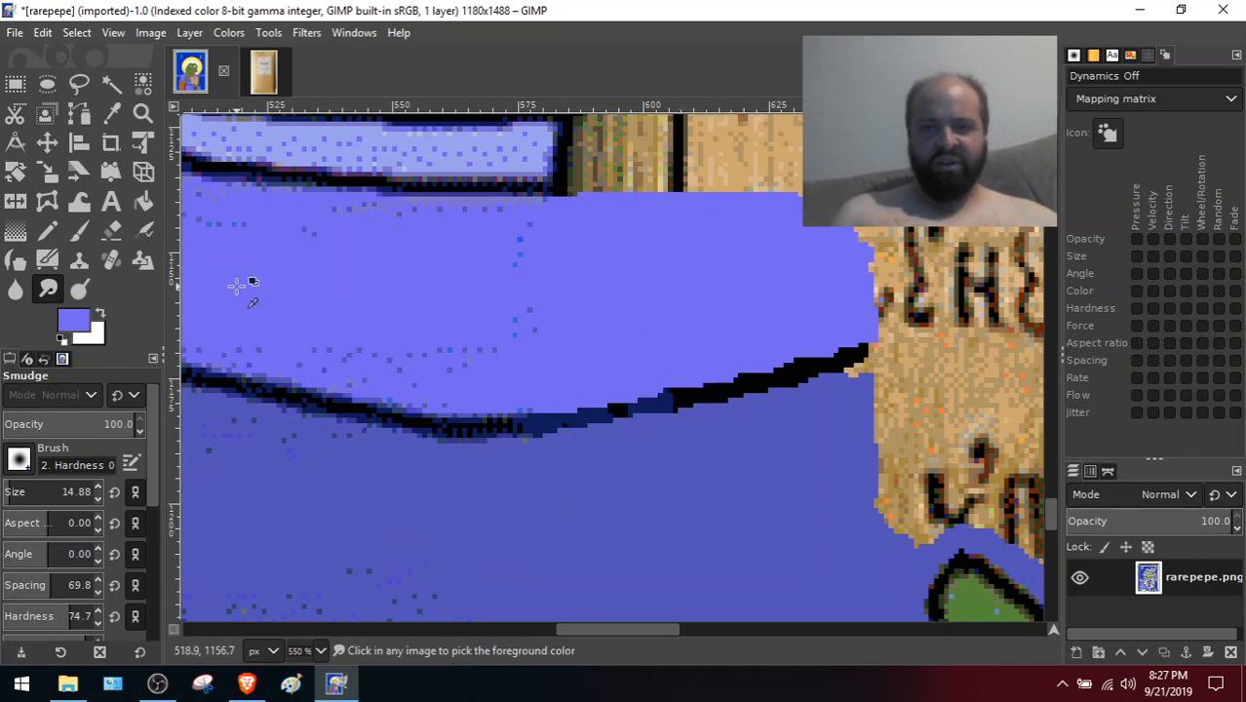
key("ctrl+z")
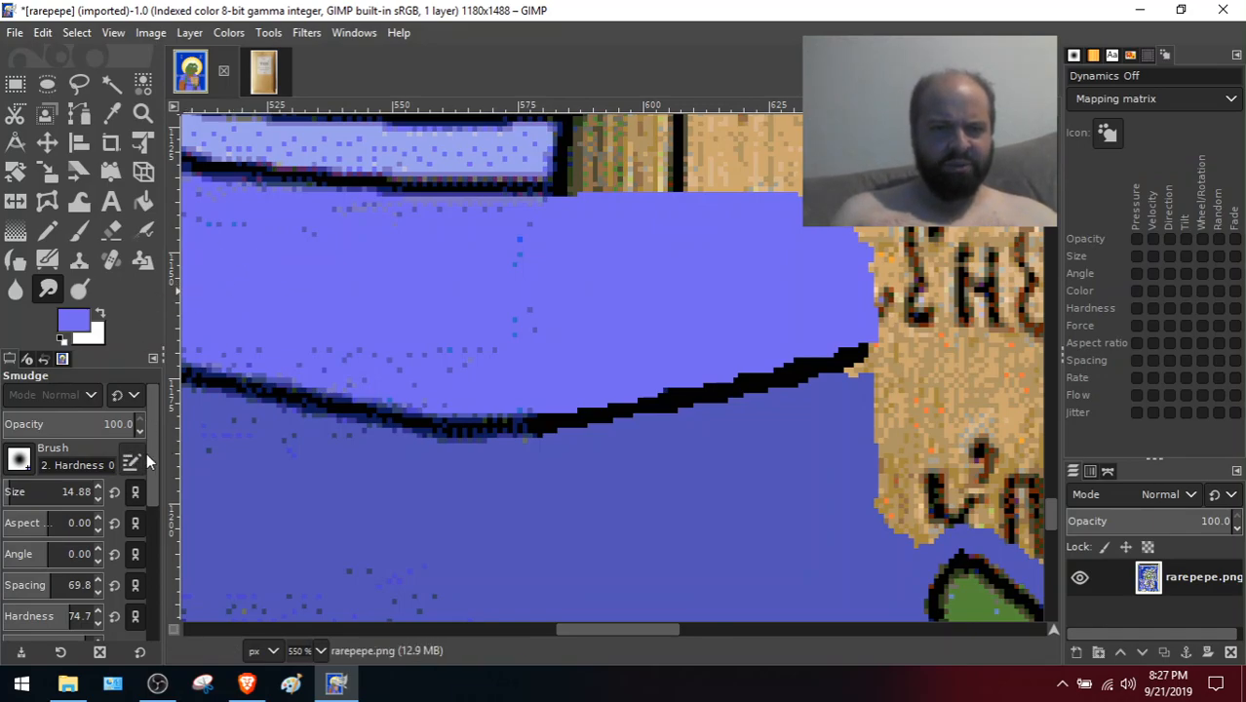
Lower the Smudge tool's rate to 20.5
left_click_drag(152, 455, 156, 585)
left_click(68, 596)
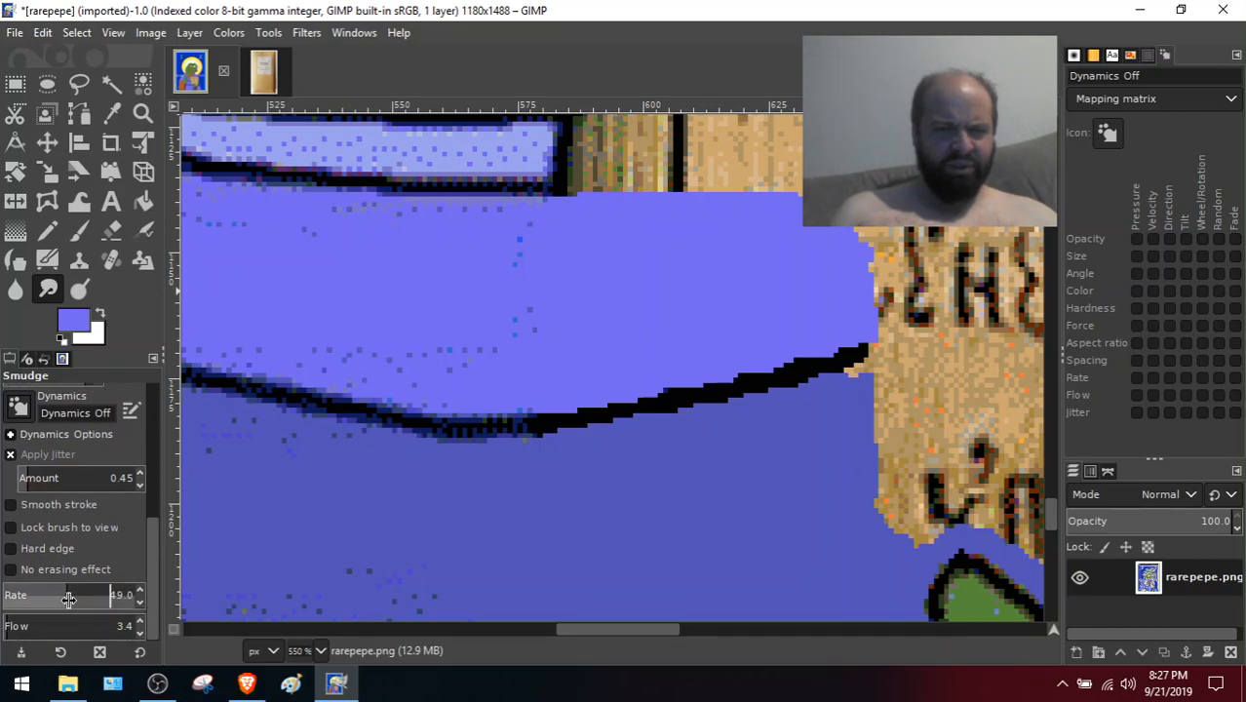
left_click_drag(46, 599, 15, 601)
mouse_move(1236, 597)
left_mouse_down()
mouse_move(3, 599)
mouse_move(1238, 601)
mouse_move(1173, 592)
left_mouse_up()
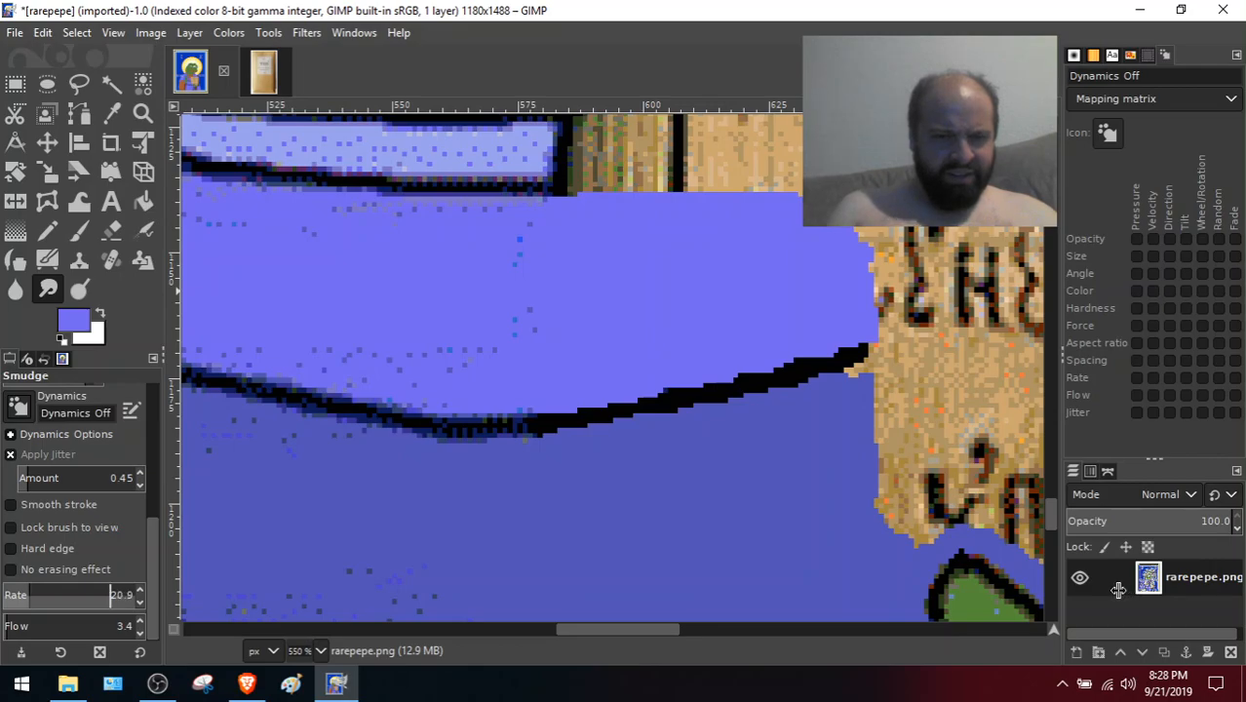
left_click_drag(1111, 588, 1111, 588)
Test a smudge on the new outline, undo it, and try again with the flow lowered to 1.3
left_click(577, 416)
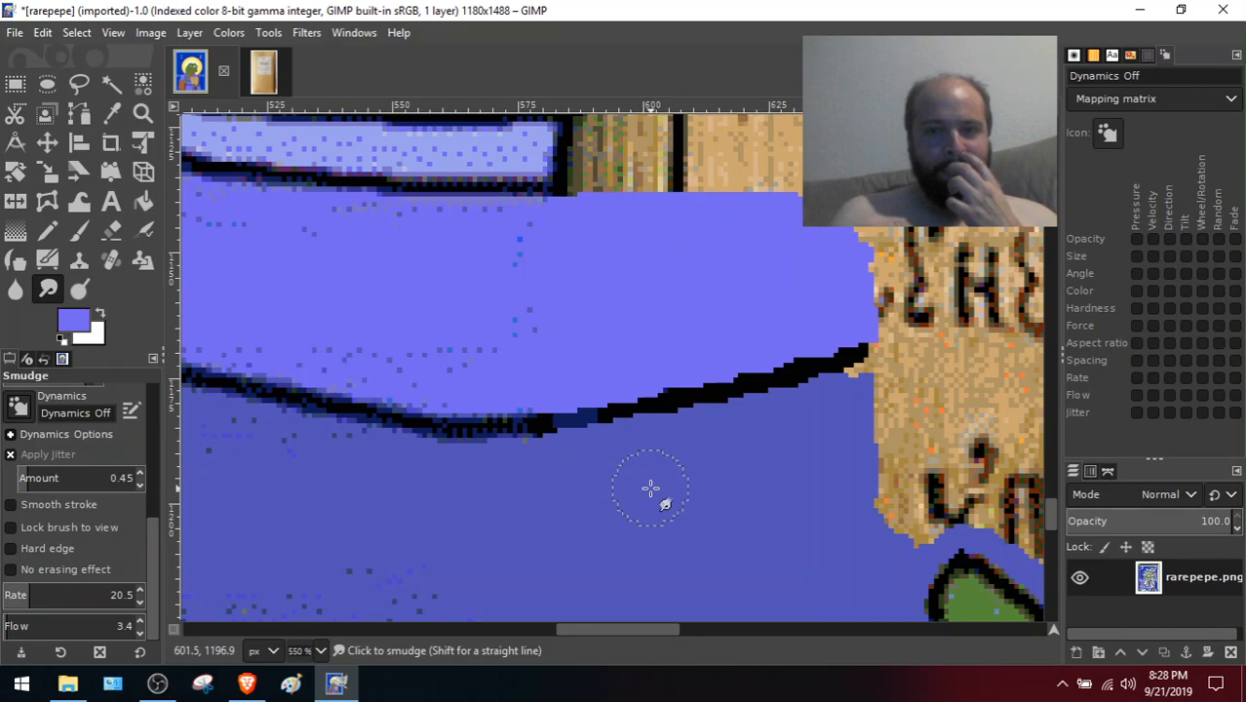
key("ctrl+z")
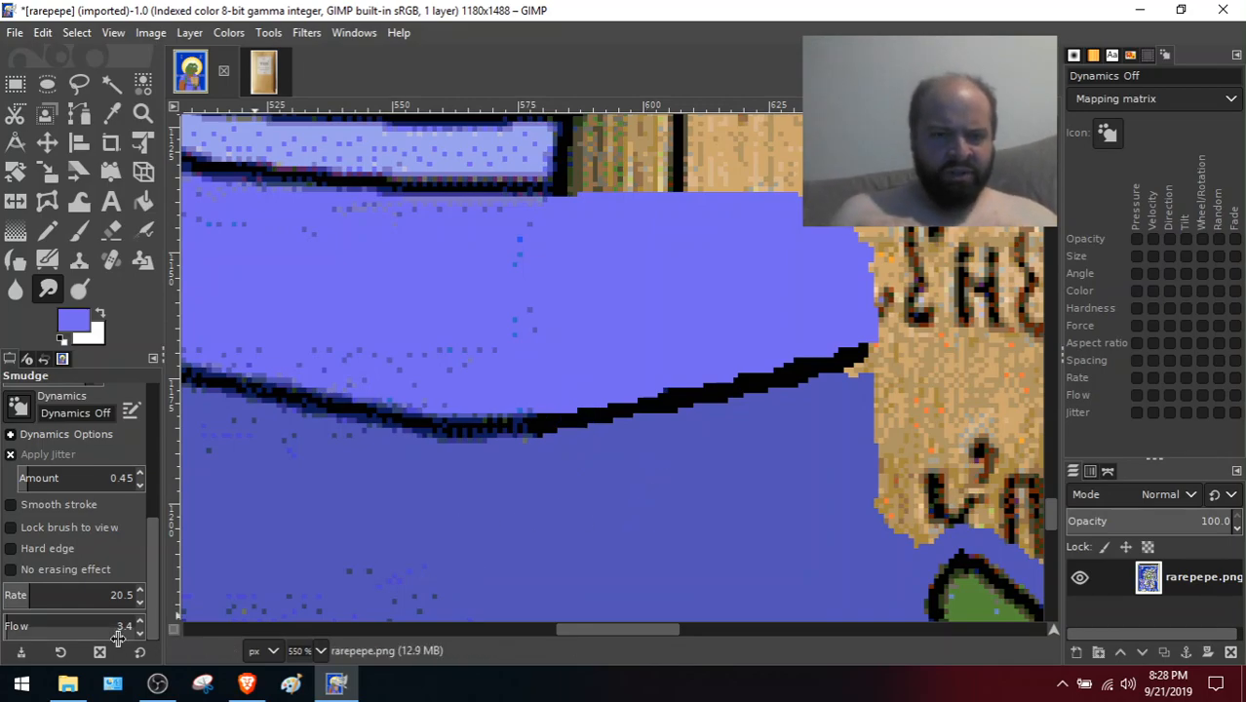
scroll(15, 628, "up", 1)
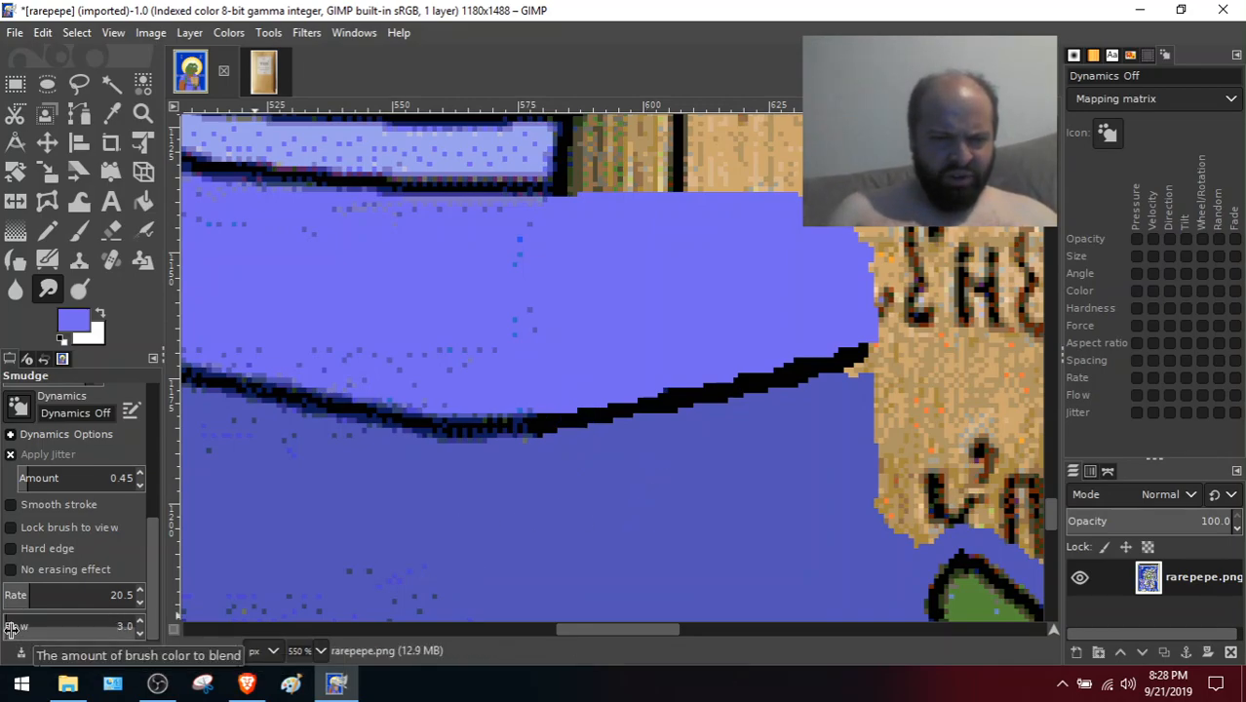
left_click_drag(11, 628, 1238, 628)
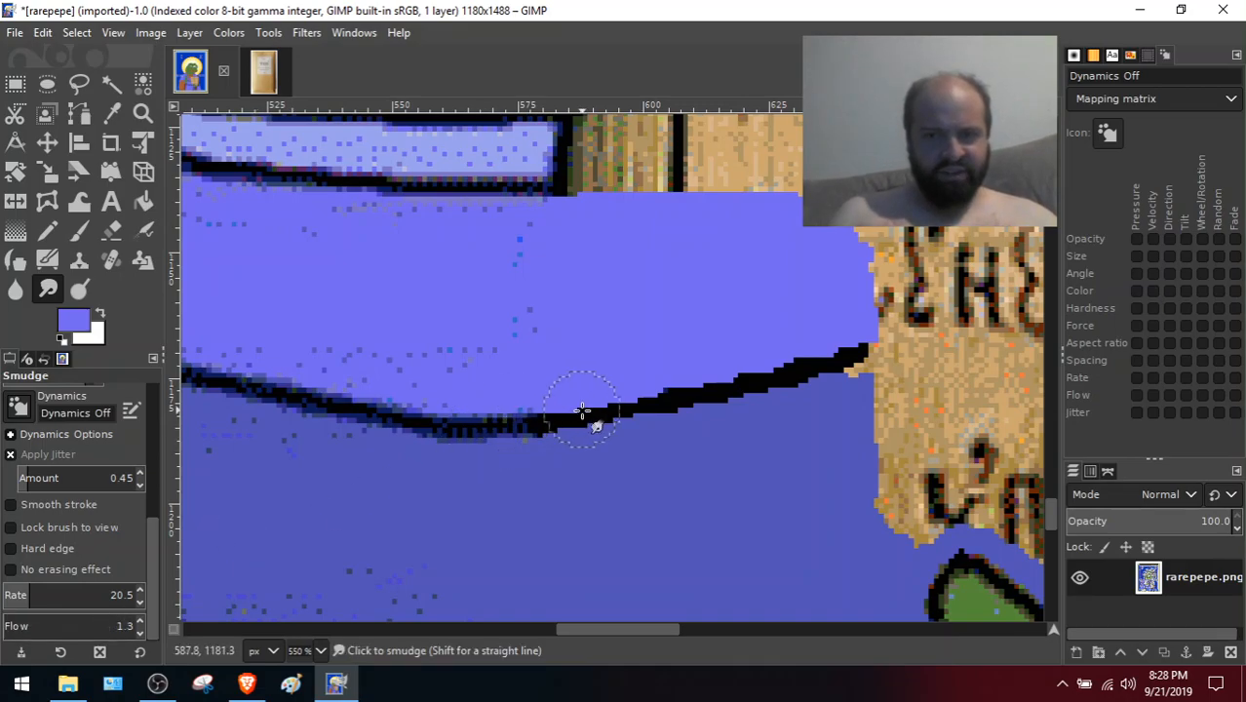
mouse_move(566, 429)
left_mouse_down()
mouse_move(659, 406)
mouse_move(573, 407)
mouse_move(656, 412)
left_mouse_up()
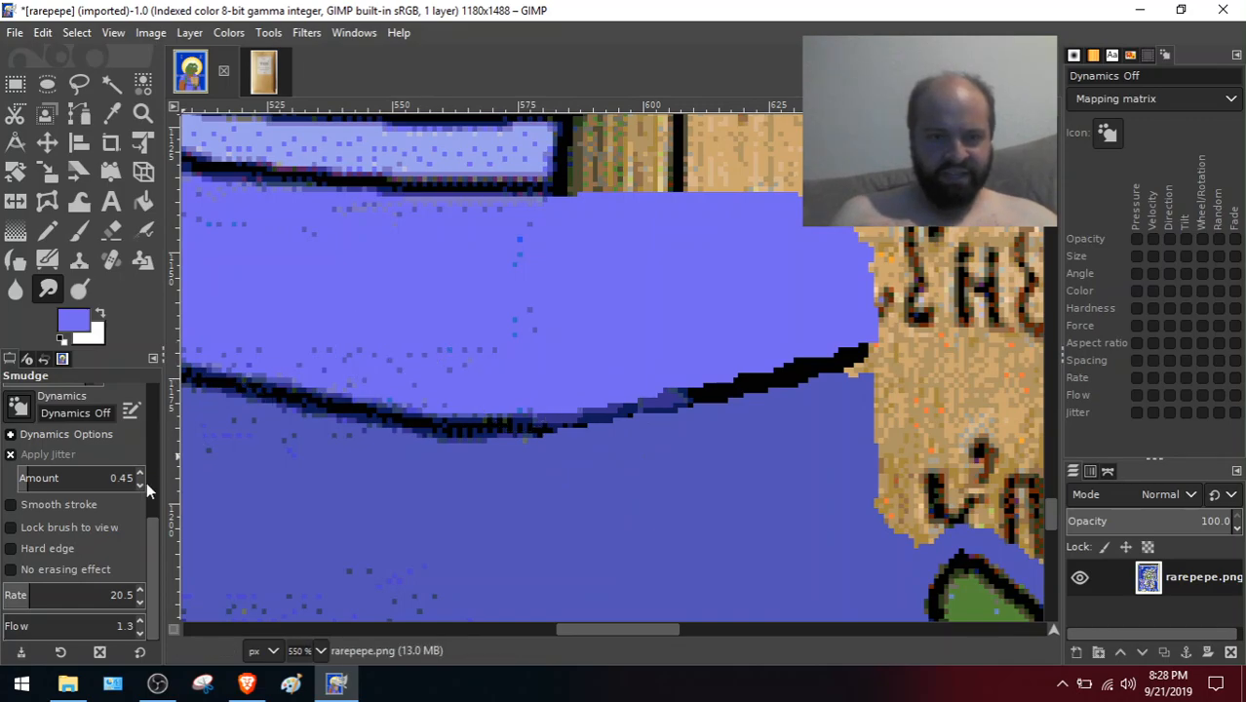
Undo the last smudges, and with the flow at 1.6 soften the new black outline from where it joins the original
left_click(5, 629)
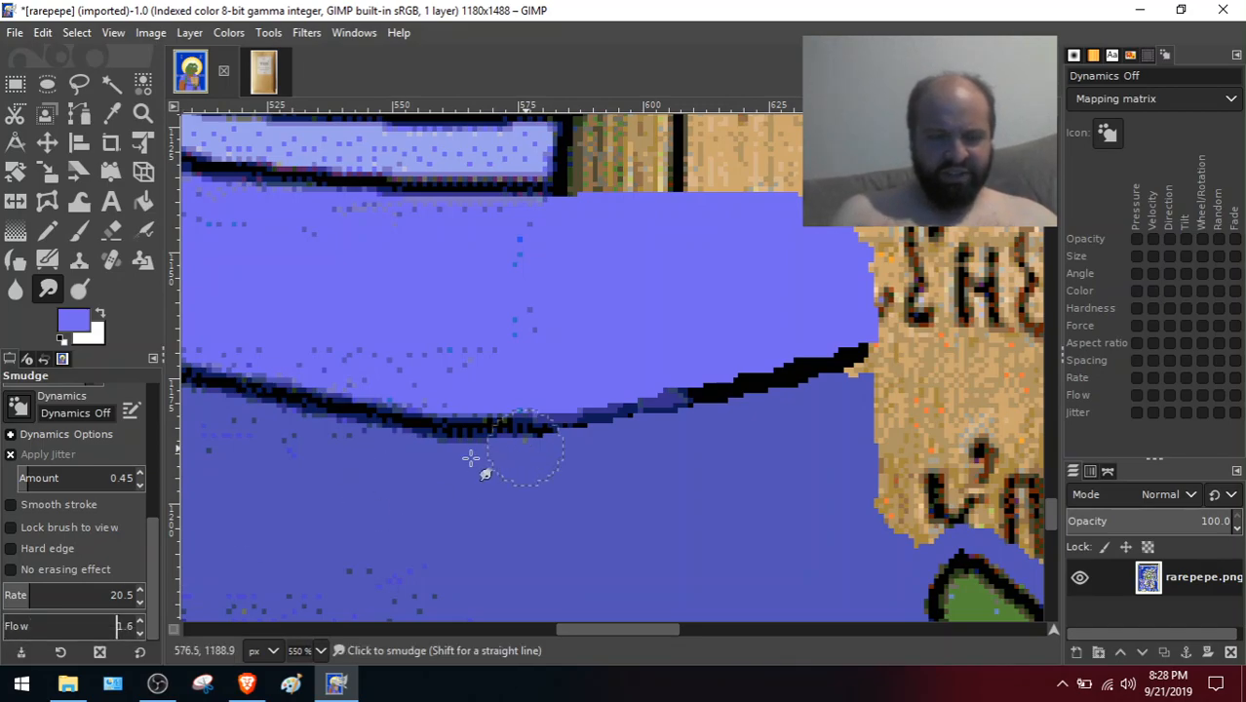
key("ctrl+z")
key("ctrl+z")
key("ctrl+z")
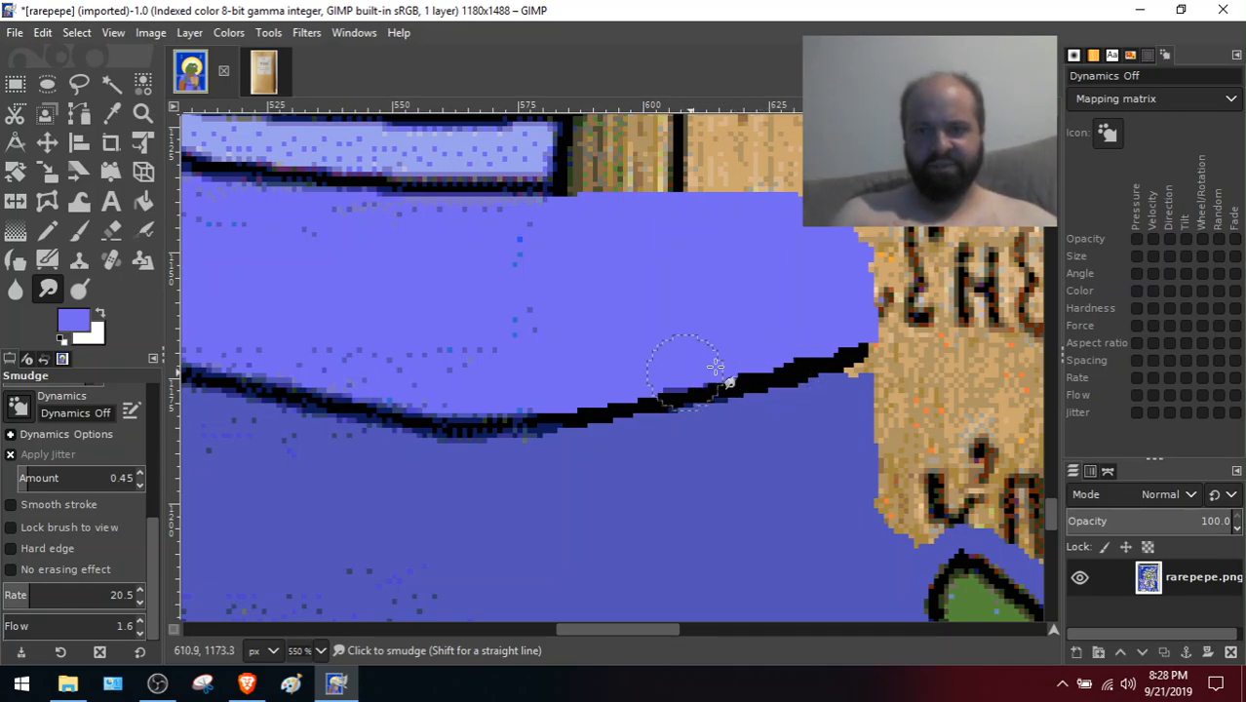
mouse_move(568, 414)
left_mouse_down()
mouse_move(579, 362)
mouse_move(600, 412)
left_mouse_up()
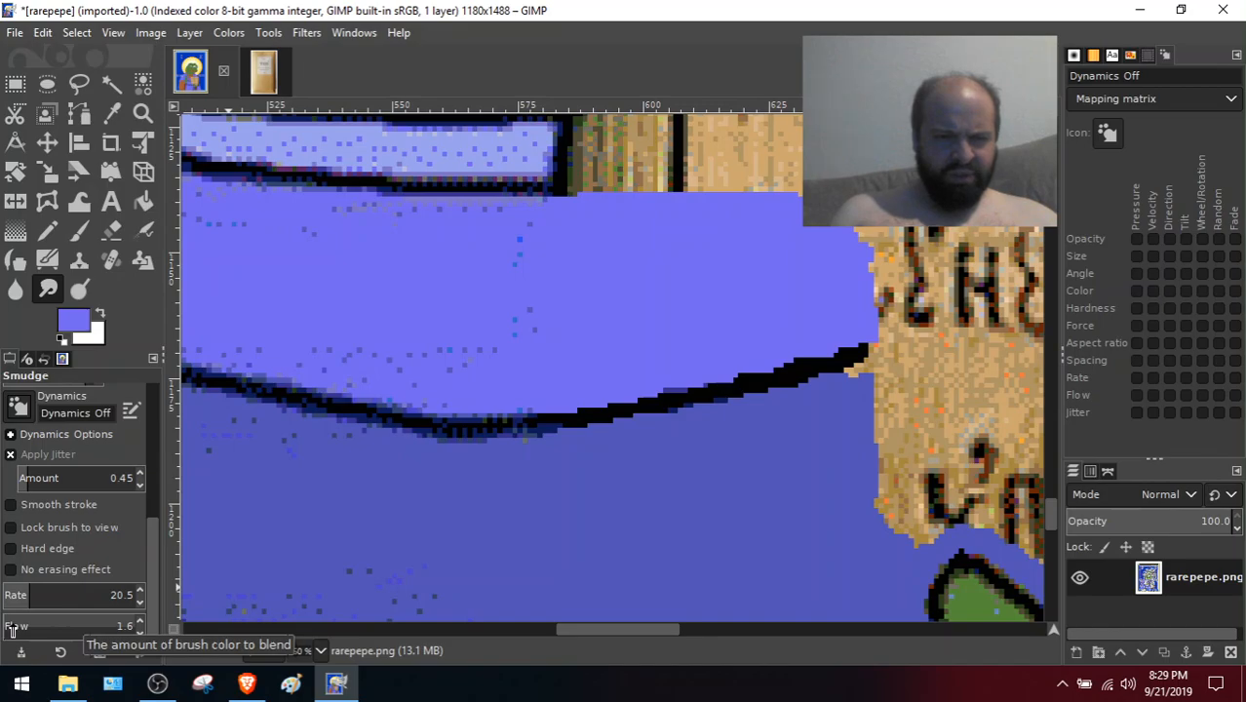
Lower the Smudge tool's flow to 0.7 and test a short smudge on the new black outline
scroll(12, 629, "up", 6)
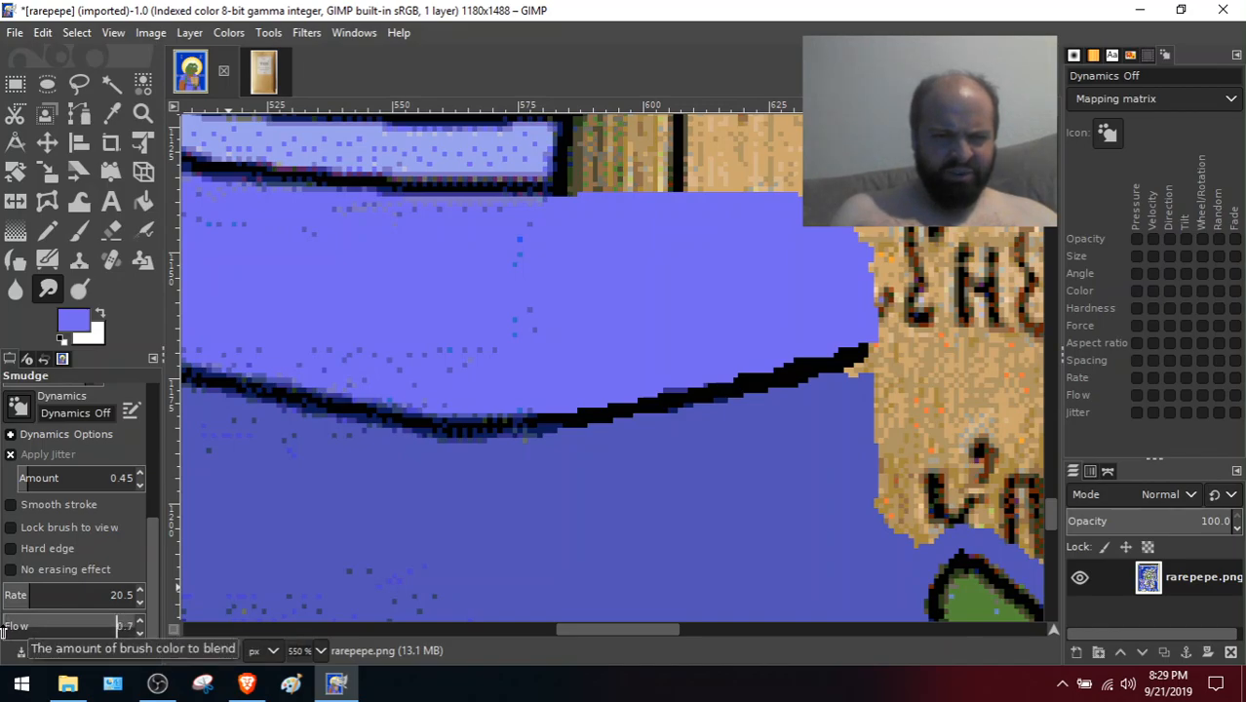
scroll(4, 631, "down", 7)
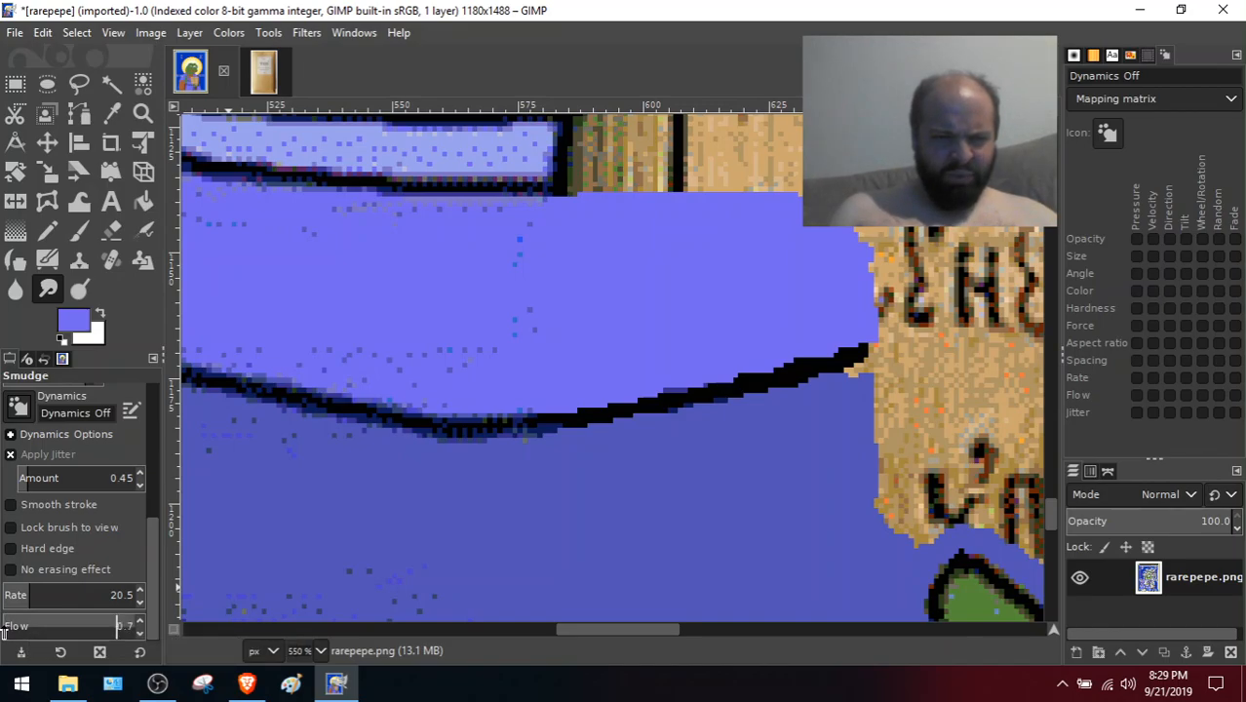
mouse_move(571, 415)
left_mouse_down()
mouse_move(673, 407)
mouse_move(573, 415)
mouse_move(584, 414)
left_mouse_up()
Lower the smudge brush's hardness to 57.1 and its force to 62.9
left_click_drag(156, 552, 147, 465)
mouse_move(45, 551)
left_mouse_down()
mouse_move(86, 553)
mouse_move(75, 552)
mouse_move(98, 568)
left_mouse_up()
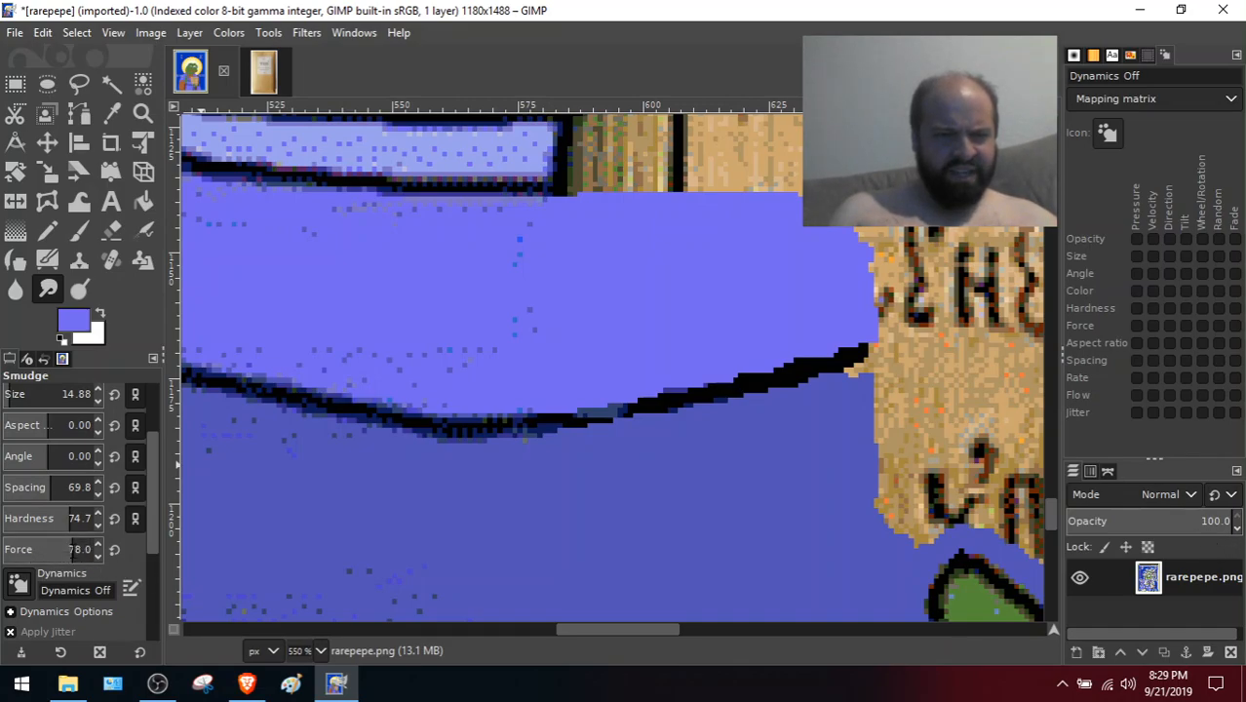
mouse_move(28, 549)
left_mouse_down()
mouse_move(4, 549)
mouse_move(8, 518)
left_mouse_up()
left_click_drag(150, 493, 157, 588)
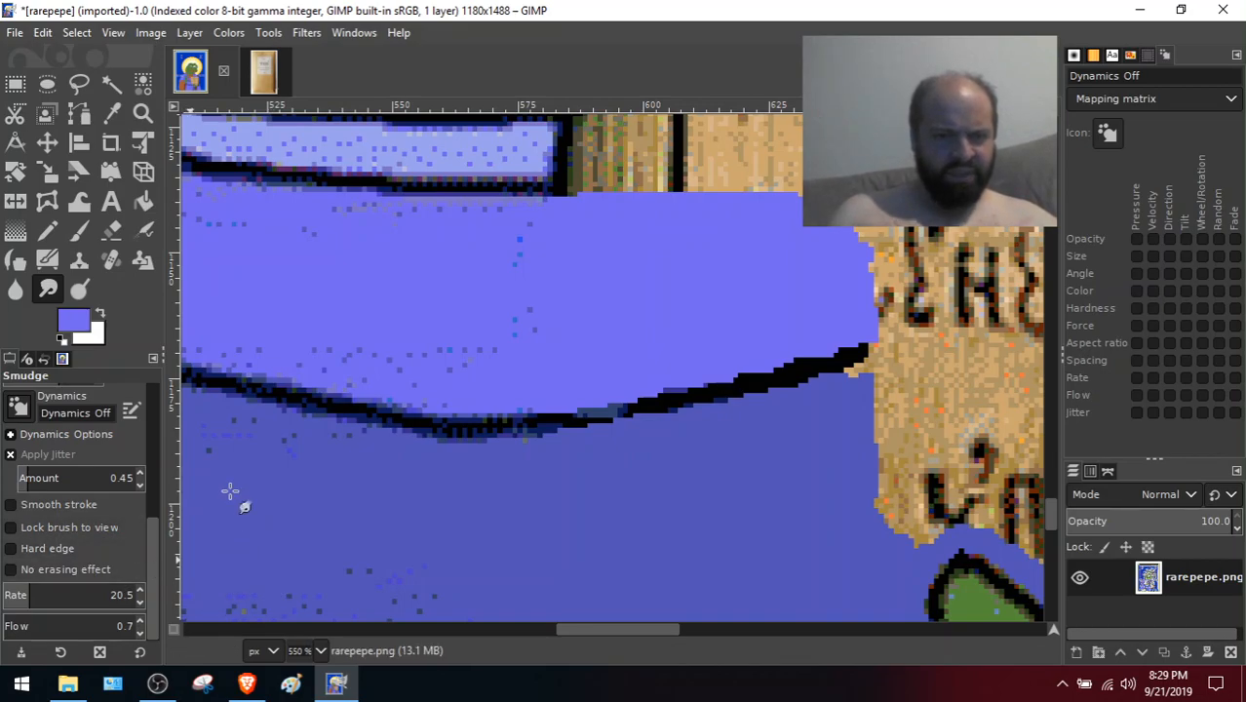
Try smudging along the new black outline towards the book, and undo the strokes
left_click_drag(575, 408, 597, 412)
left_click_drag(537, 367, 723, 370)
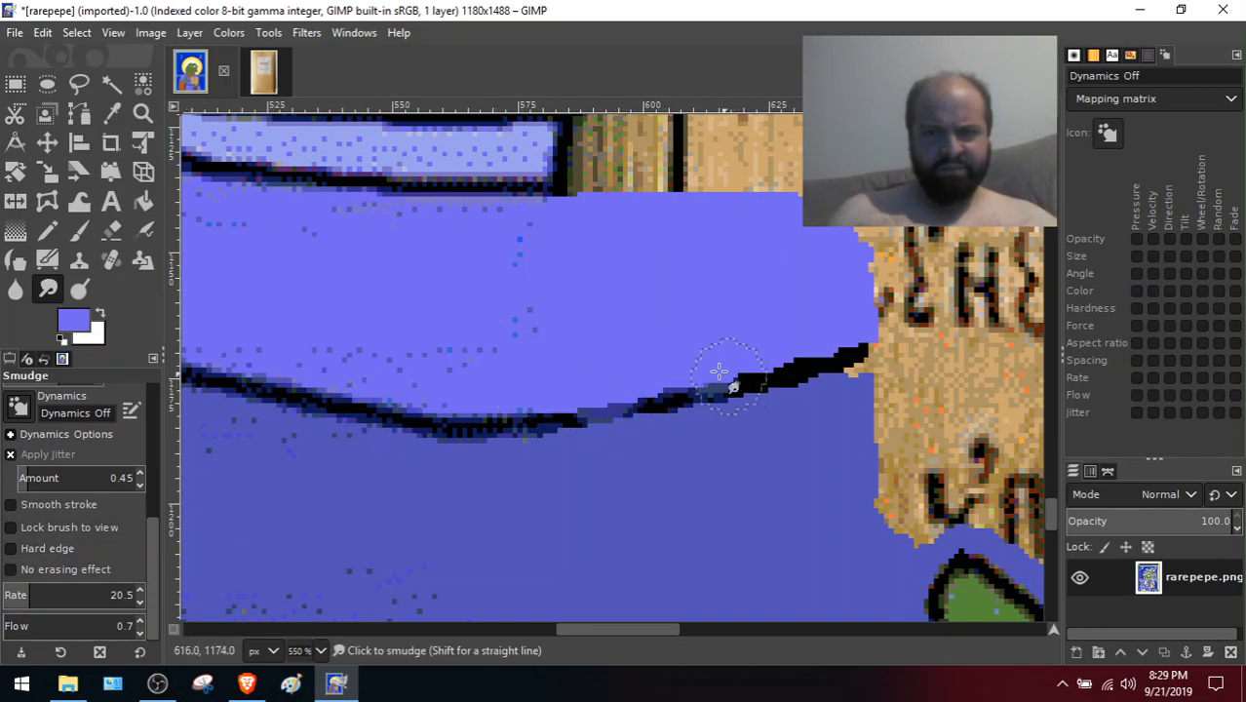
left_click_drag(612, 300, 809, 371)
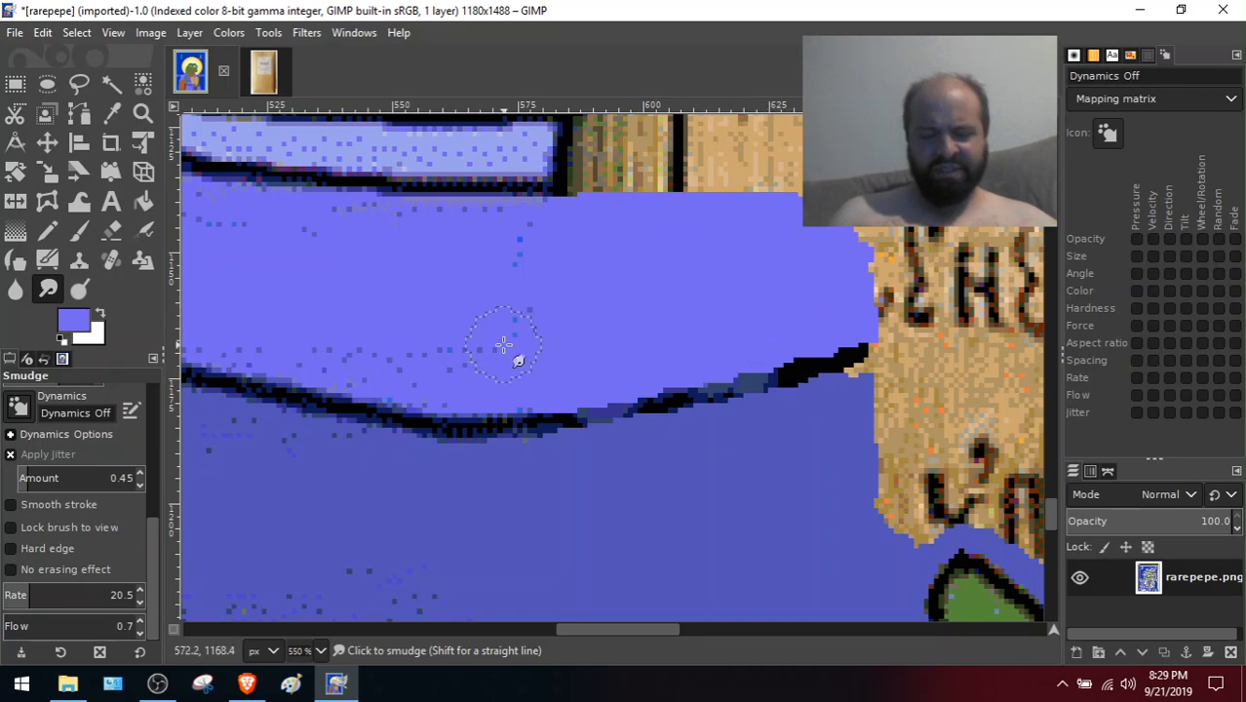
key("ctrl+z")
key("ctrl+z")
key("ctrl+z")
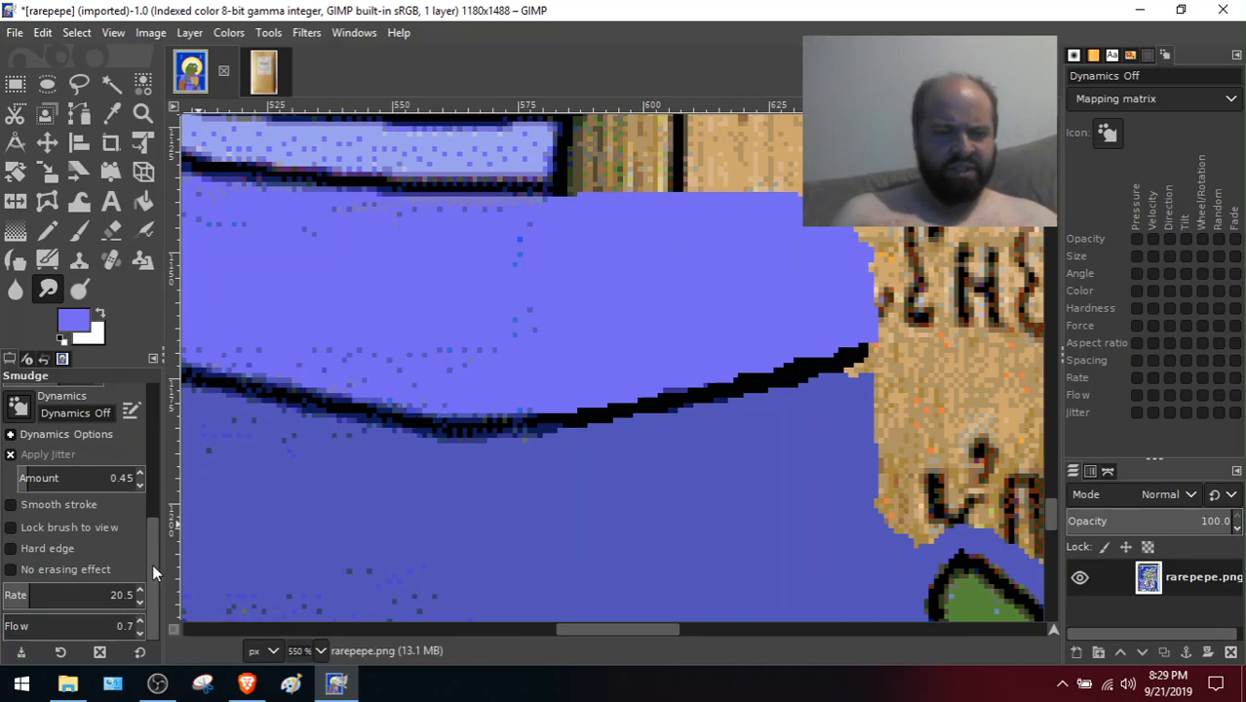
Set the Smudge tool's flow to 0.1
scroll(136, 635, "down", 7)
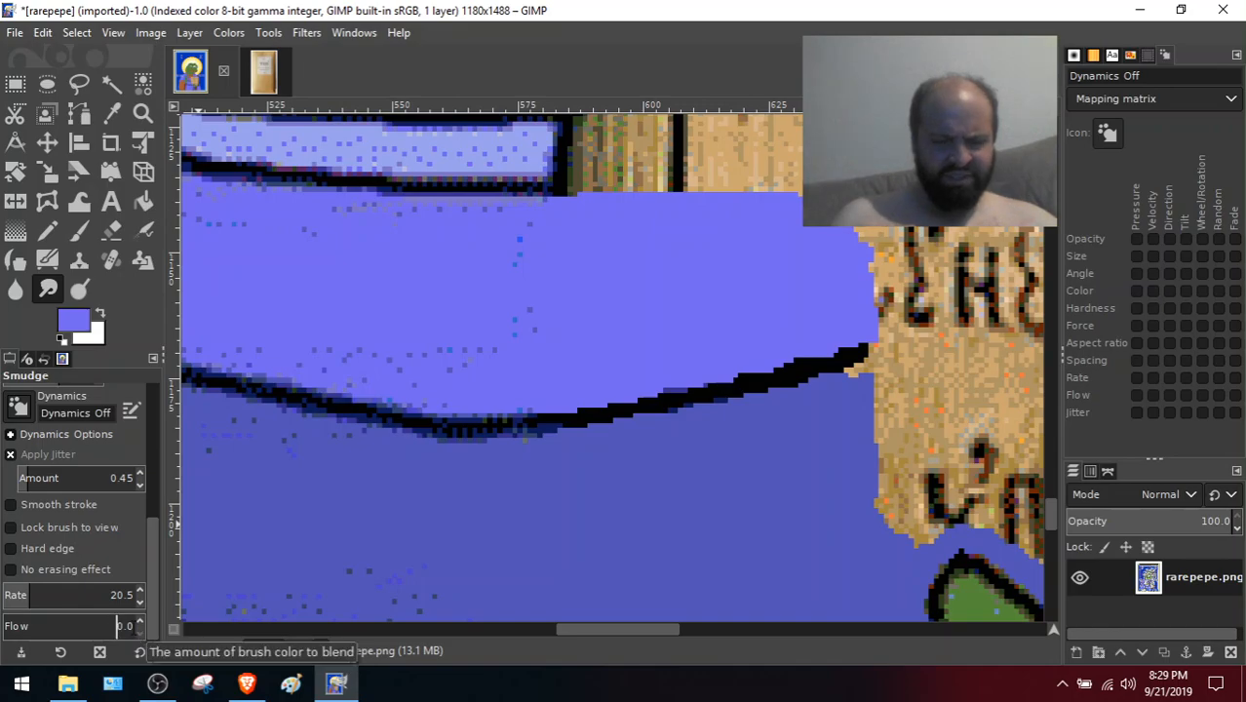
scroll(118, 625, "up", 10)
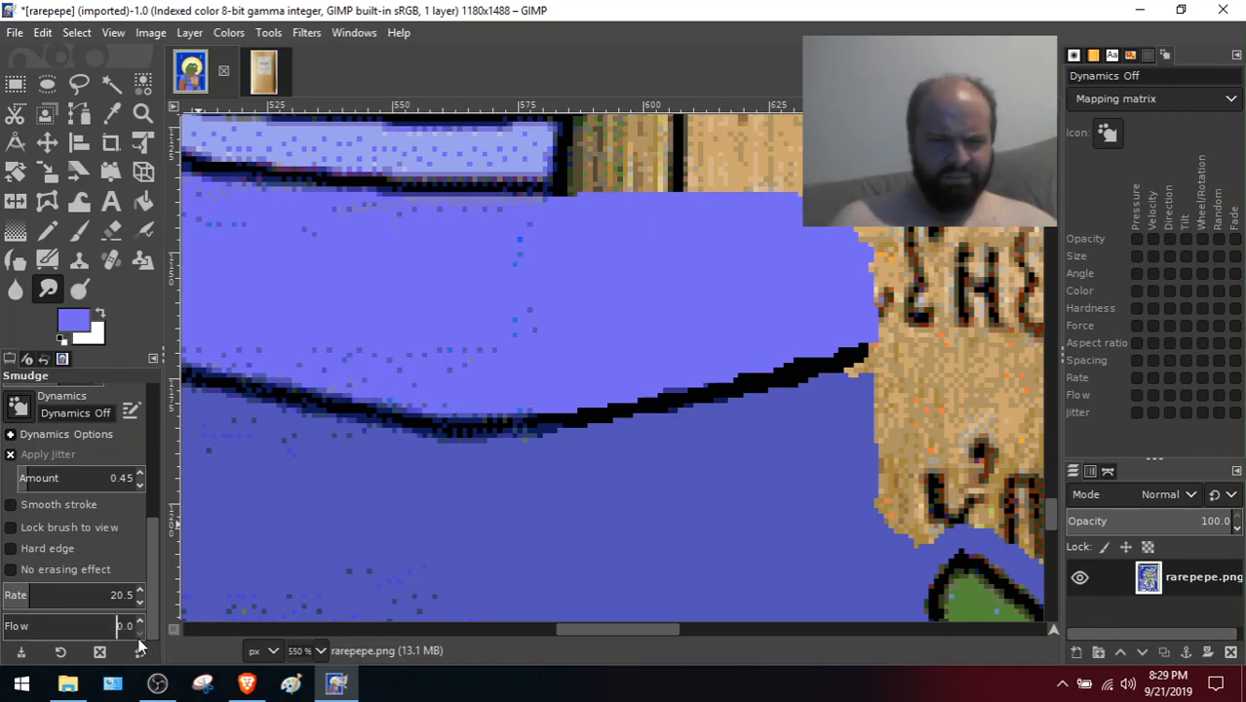
key("BackSpace")
type("0.1")
key("Return")
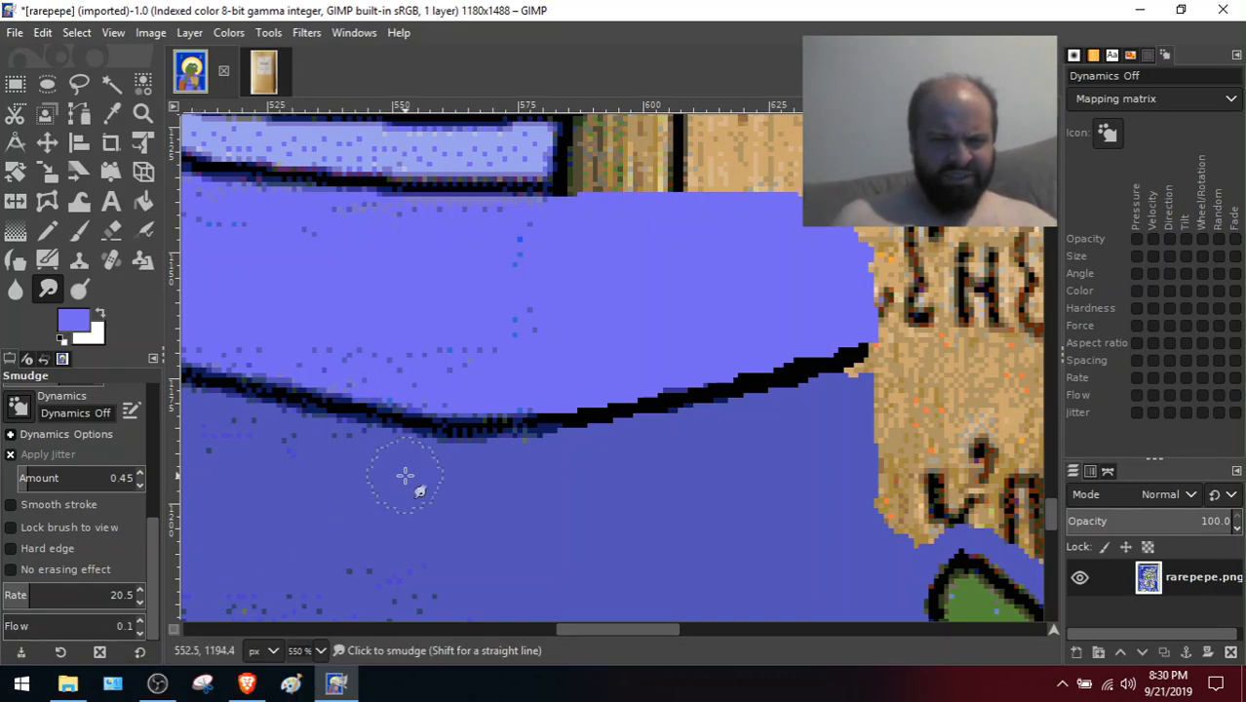
Try a smudge along the whole new outline, undo it, and lower the brush hardness to 8.6 and force to 7.3
mouse_move(500, 340)
left_mouse_down()
mouse_move(676, 400)
mouse_move(799, 408)
mouse_move(729, 400)
mouse_move(774, 409)
mouse_move(761, 270)
mouse_move(840, 339)
mouse_move(832, 382)
mouse_move(815, 367)
mouse_move(849, 388)
mouse_move(824, 344)
mouse_move(814, 372)
left_mouse_up()
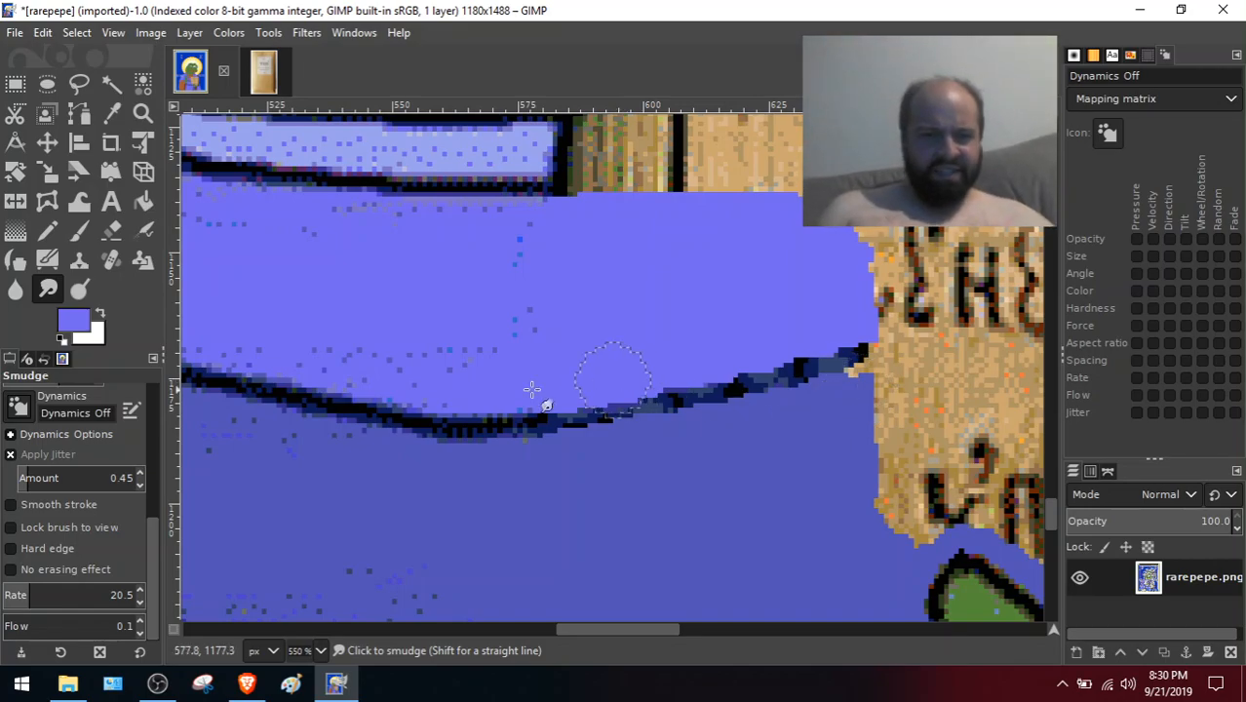
mouse_move(152, 591)
left_mouse_down()
mouse_move(149, 457)
mouse_move(156, 498)
left_mouse_up()
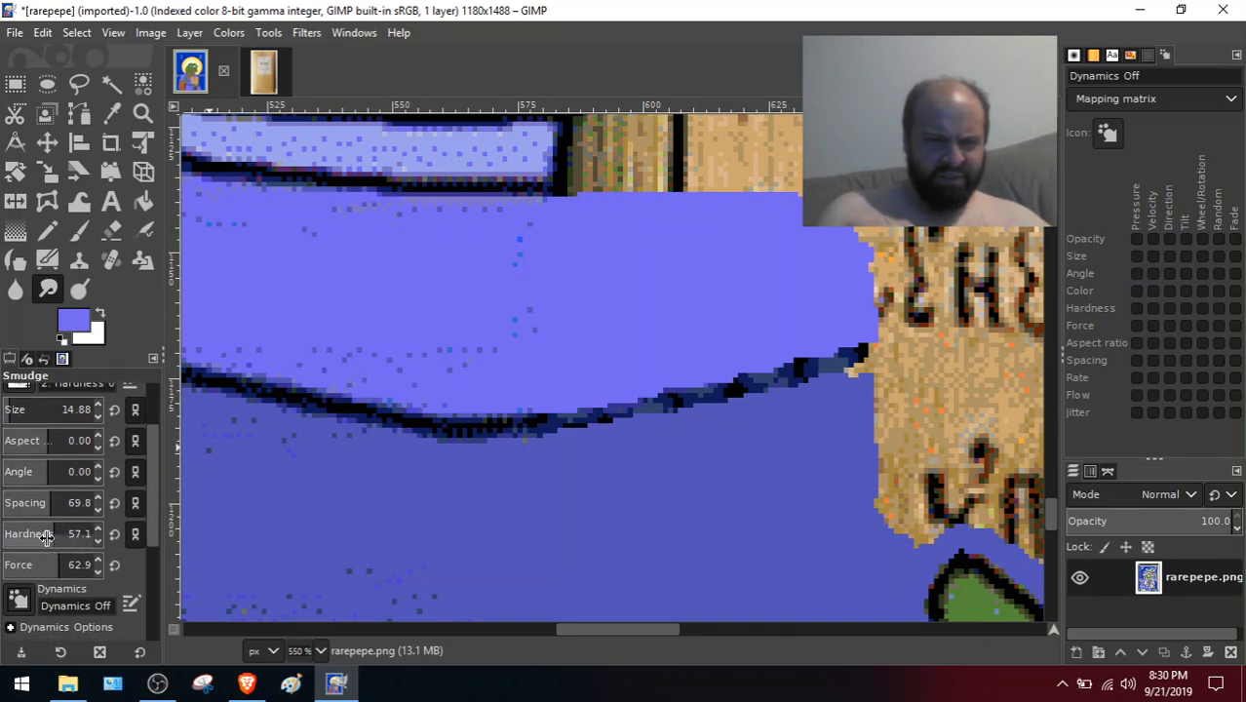
mouse_move(49, 538)
left_mouse_down()
mouse_move(9, 536)
mouse_move(60, 539)
mouse_move(35, 539)
left_mouse_up()
left_click_drag(1125, 536, 946, 541)
left_click_drag(29, 565, 22, 565)
left_click_drag(1194, 561, 918, 532)
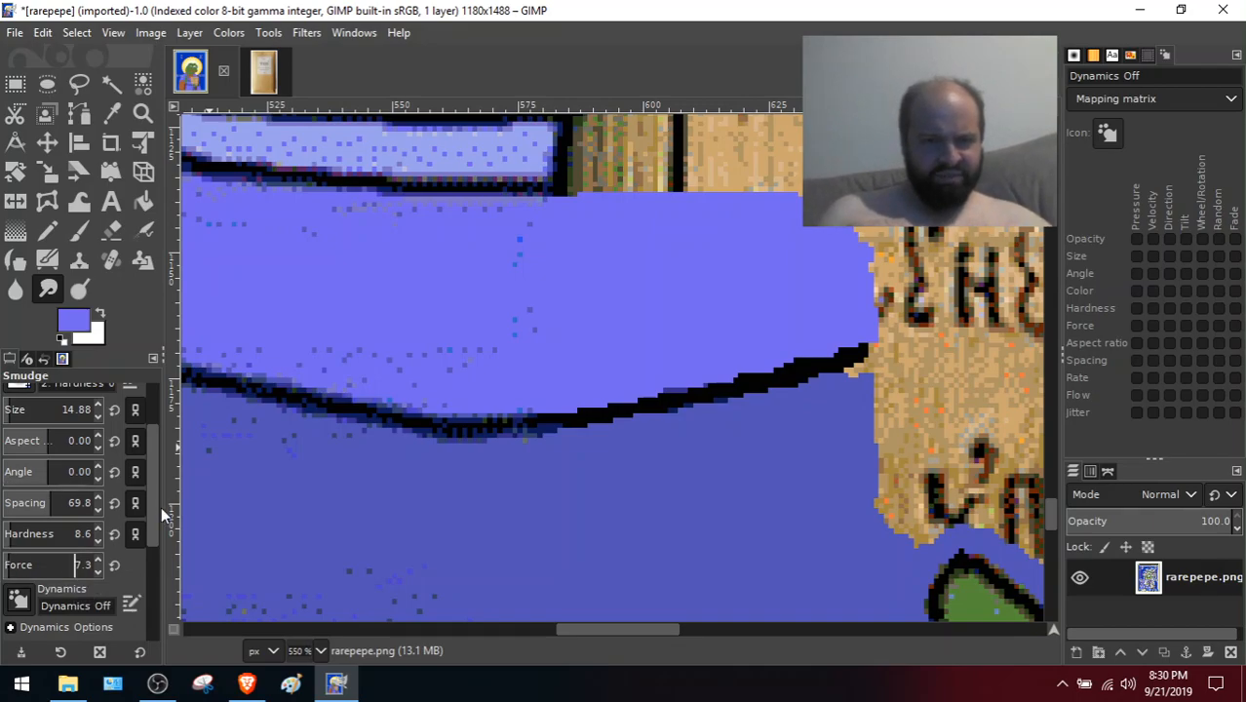
Set the Smudge tool's opacity to 40
left_click_drag(156, 503, 158, 454)
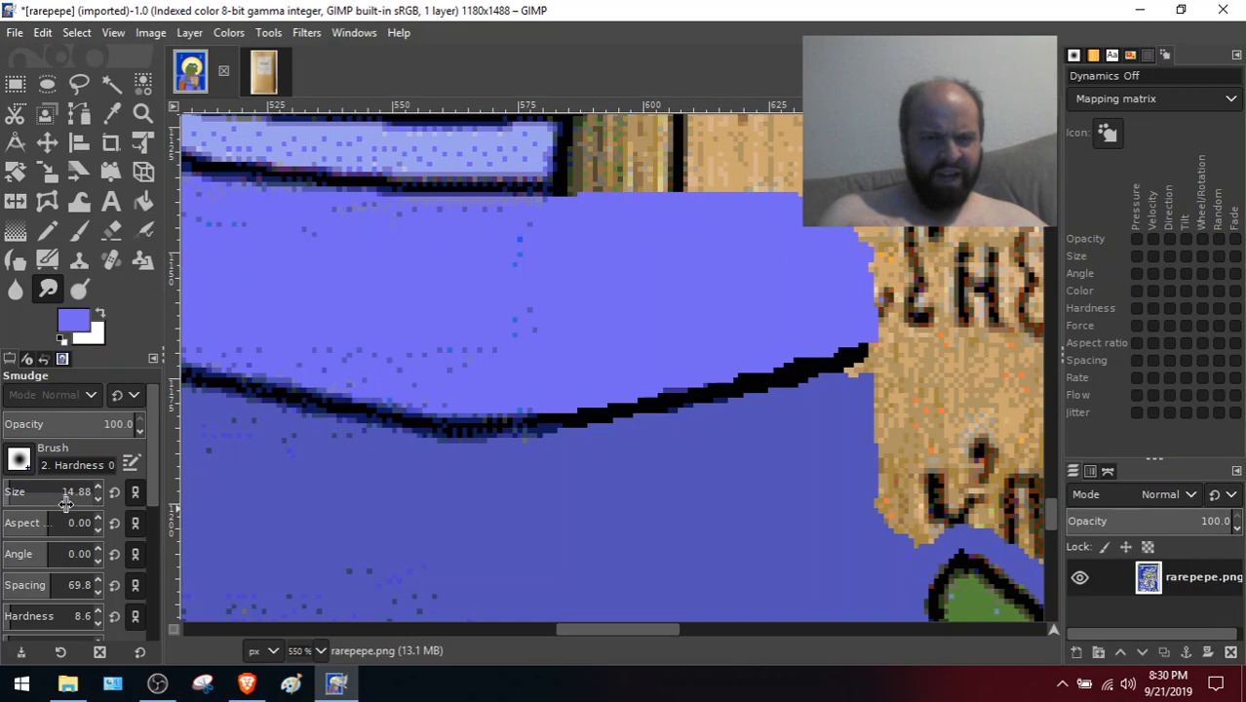
left_click(139, 431)
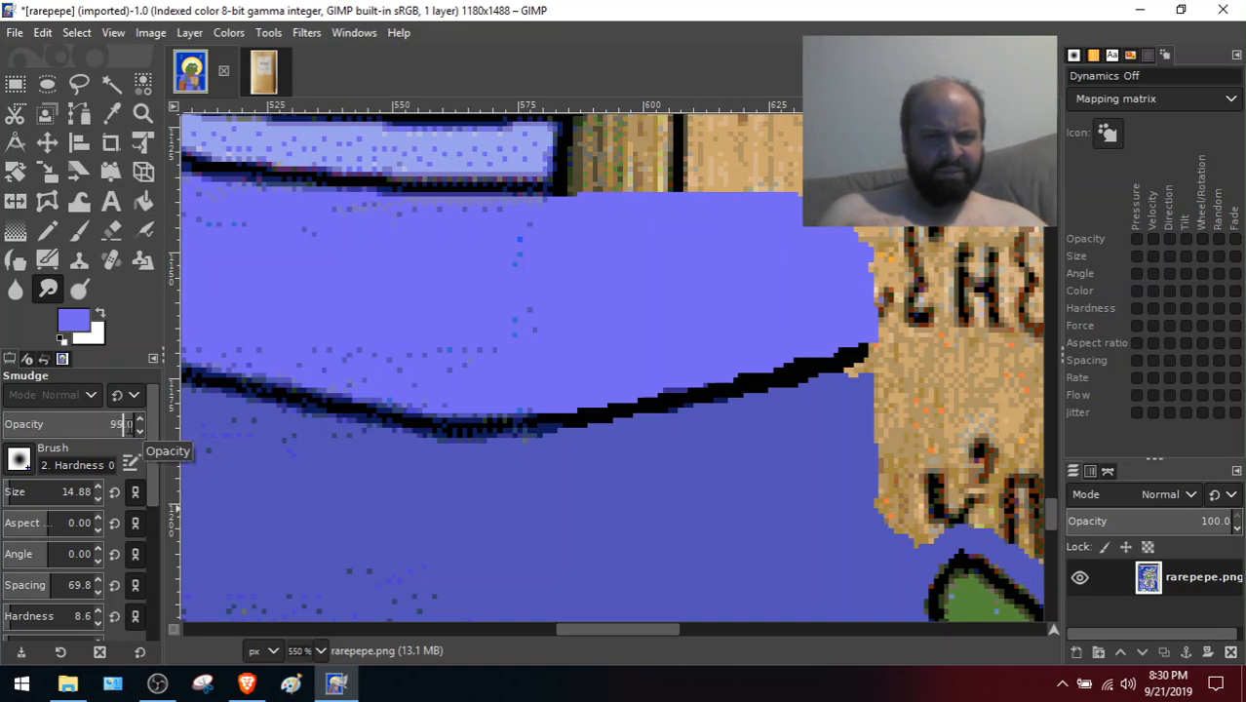
type("40")
key("Return")
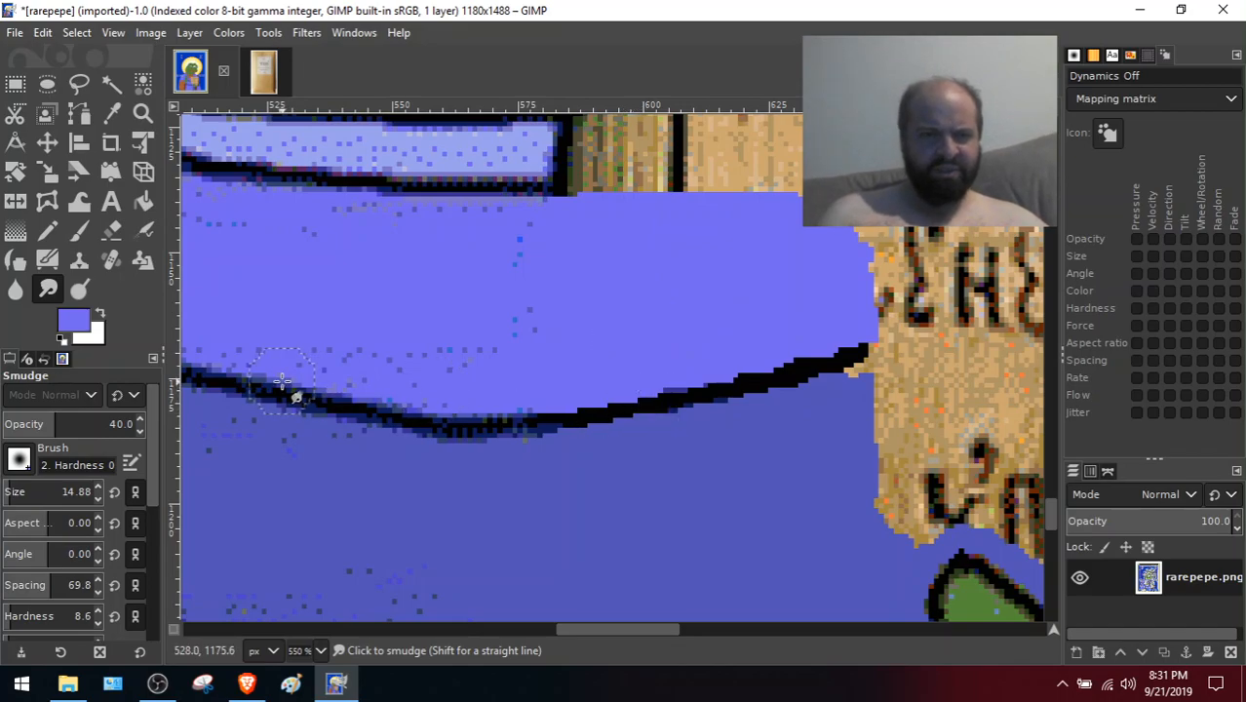
Raise the smudge brush's hardness to 61.9 and its force to 62.6
scroll(151, 441, "down", 3)
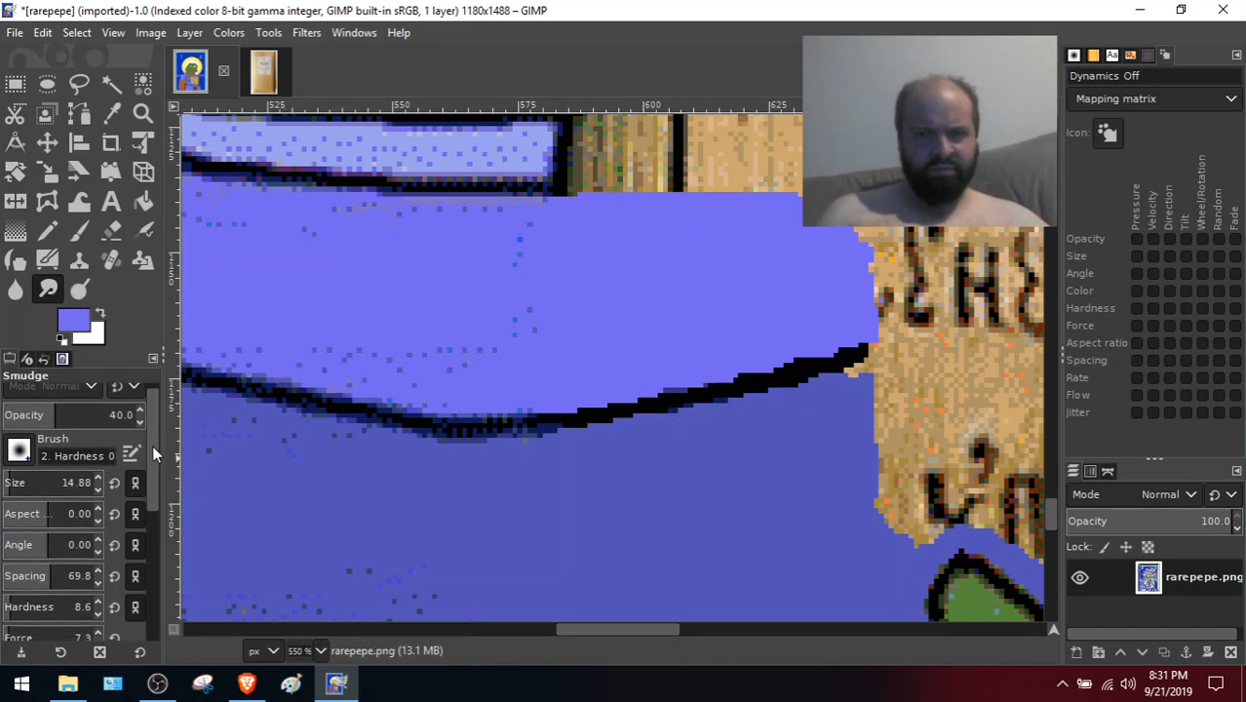
left_click_drag(27, 514, 31, 515)
left_click_drag(115, 514, 489, 487)
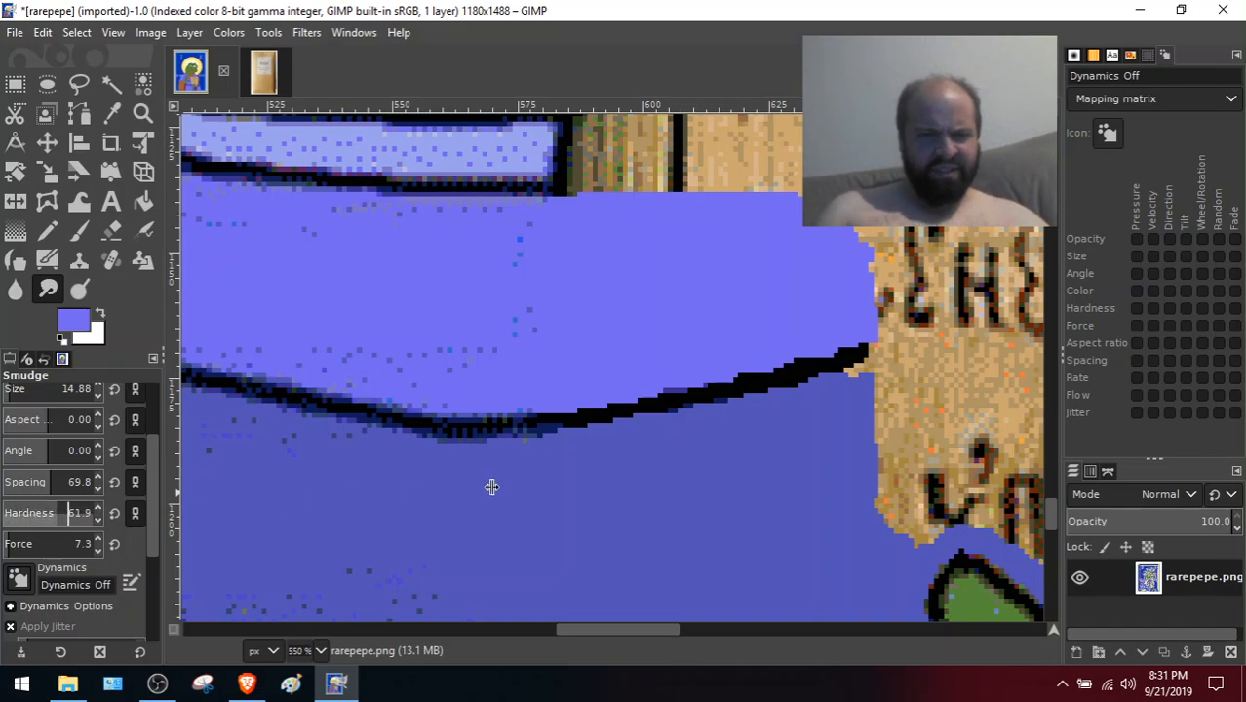
left_click_drag(11, 548, 63, 548)
Test smudges along the new outline at the reduced opacity, and undo them all
mouse_move(590, 408)
left_mouse_down()
mouse_move(668, 451)
mouse_move(573, 414)
mouse_move(617, 431)
left_mouse_up()
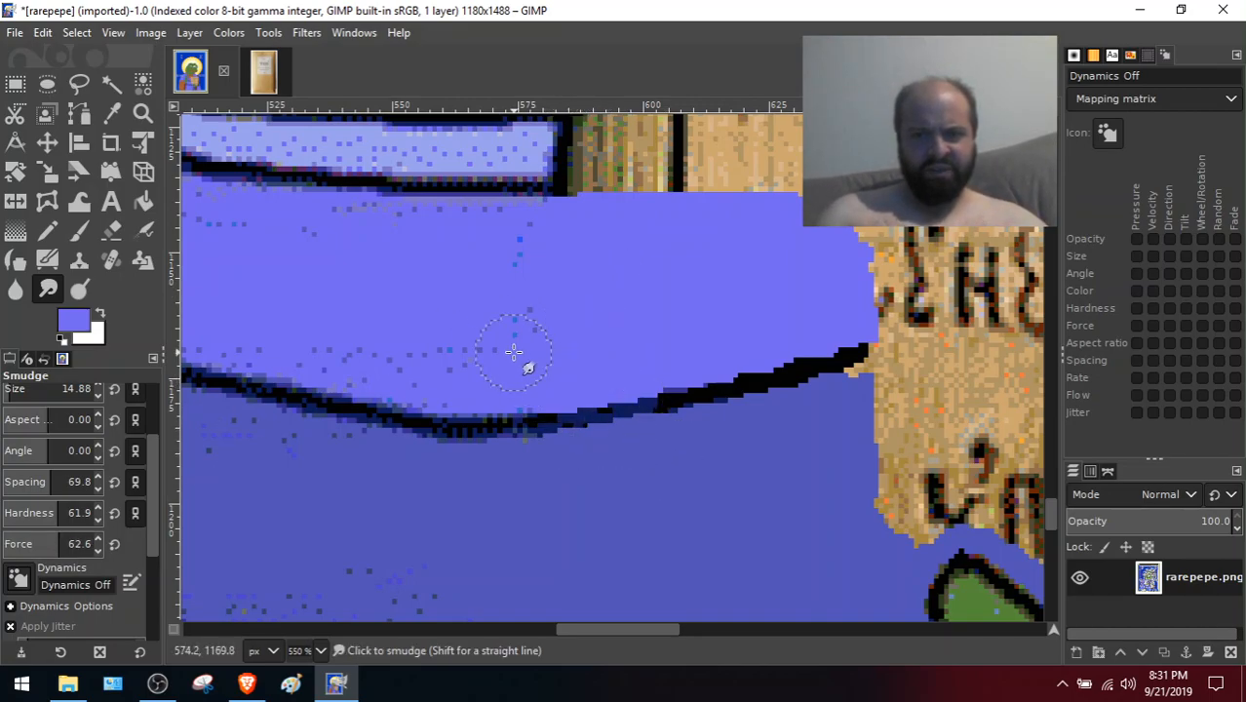
mouse_move(662, 370)
left_mouse_down()
mouse_move(778, 420)
mouse_move(723, 347)
mouse_move(807, 402)
mouse_move(787, 354)
left_mouse_up()
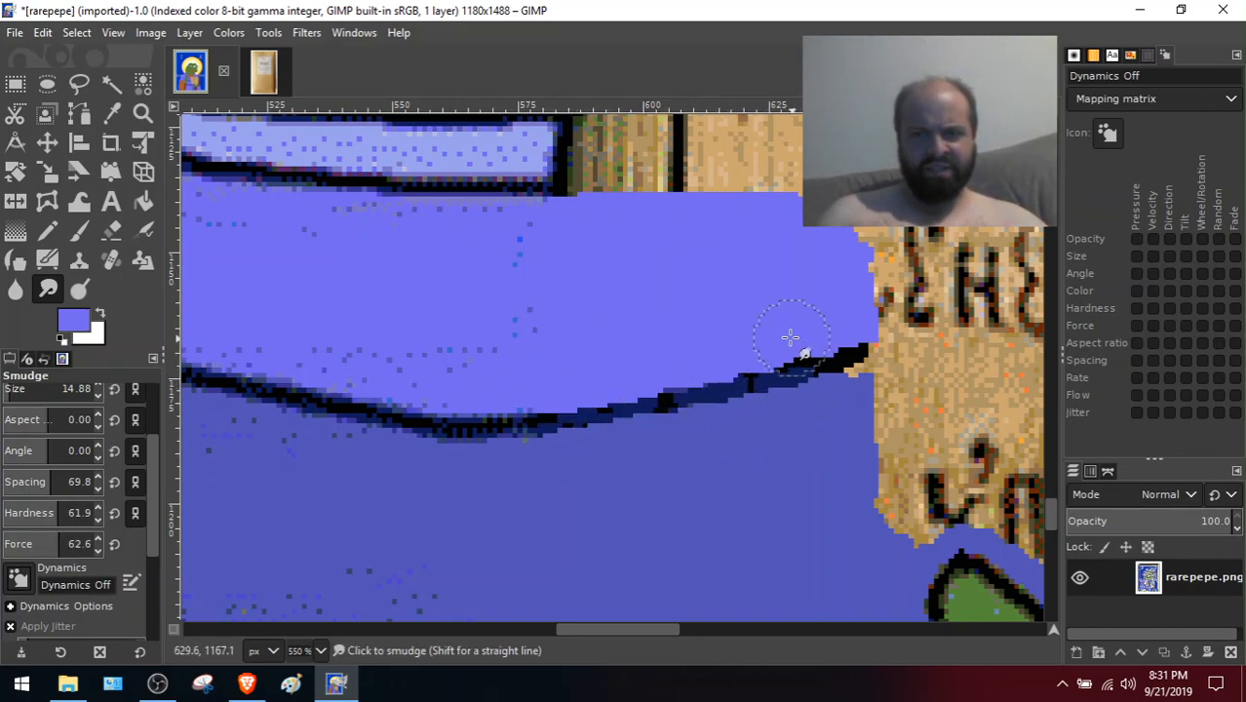
key("ctrl+z")
key("ctrl+z")
key("ctrl+z")
key("ctrl+z")
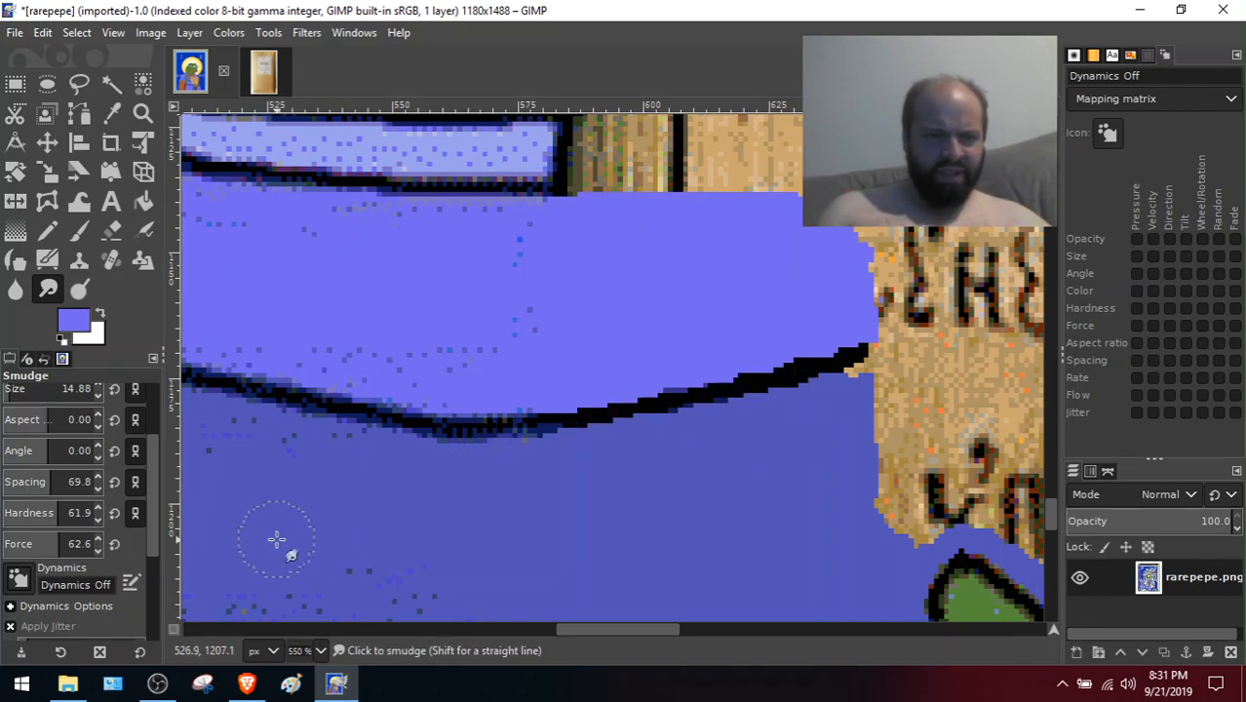
Set the smudge brush's force to 31.0 and its hardness to 27.8
left_click_drag(59, 548, 33, 547)
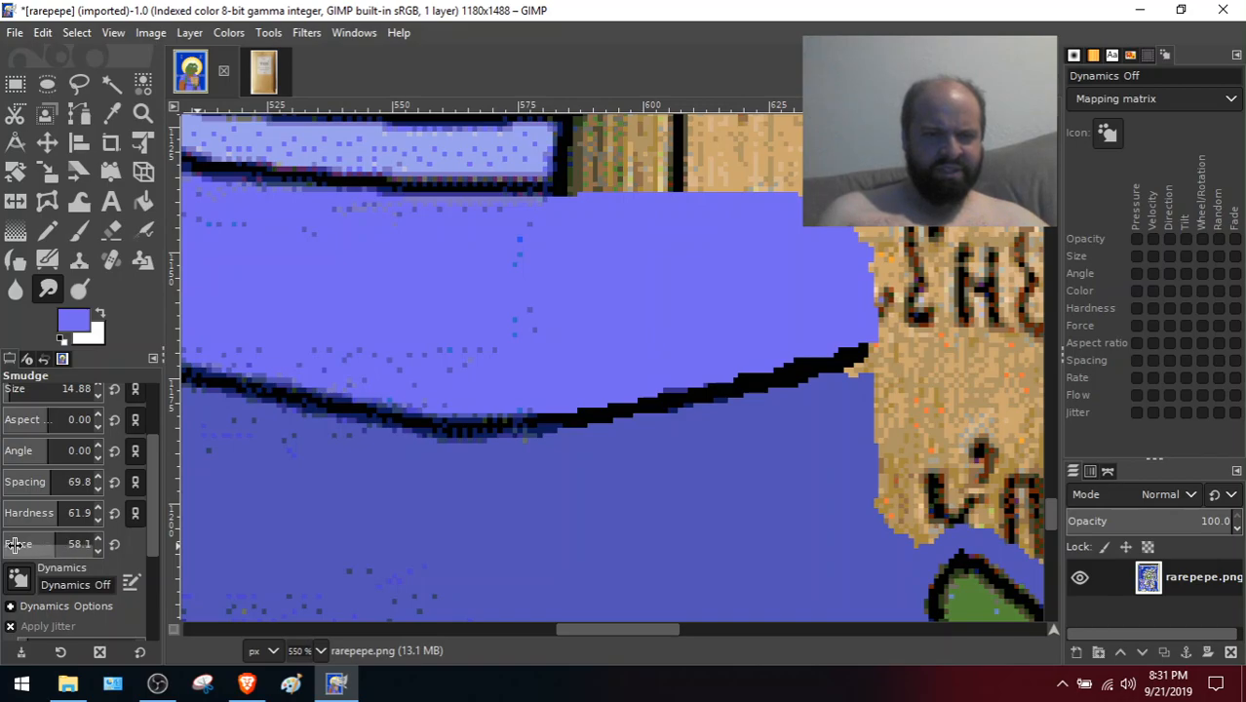
left_click_drag(1050, 523, 60, 556)
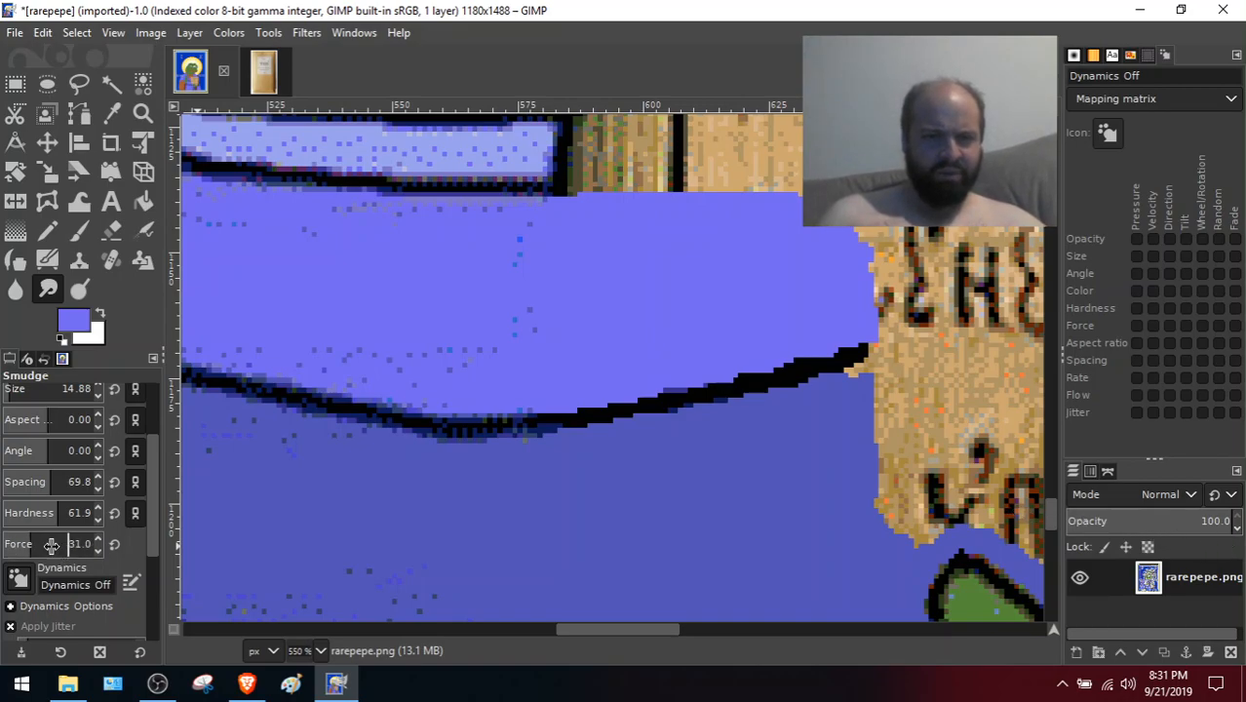
left_click(64, 516)
left_click_drag(1227, 509, 1080, 508)
left_click_drag(999, 496, 996, 495)
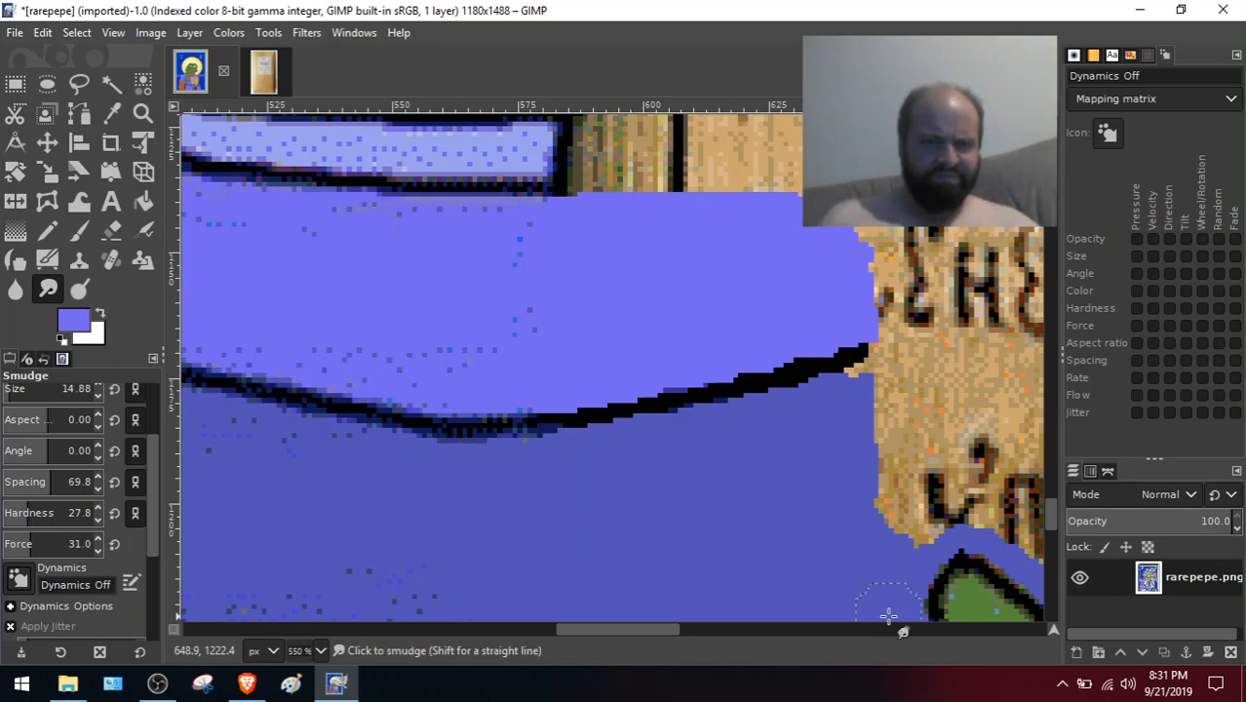
Raise the Smudge tool's jitter amount to 1.84 and reduce the brush size to 5.80
left_click_drag(154, 462, 154, 524)
left_click_drag(37, 520, 156, 532)
left_click_drag(286, 527, 358, 522)
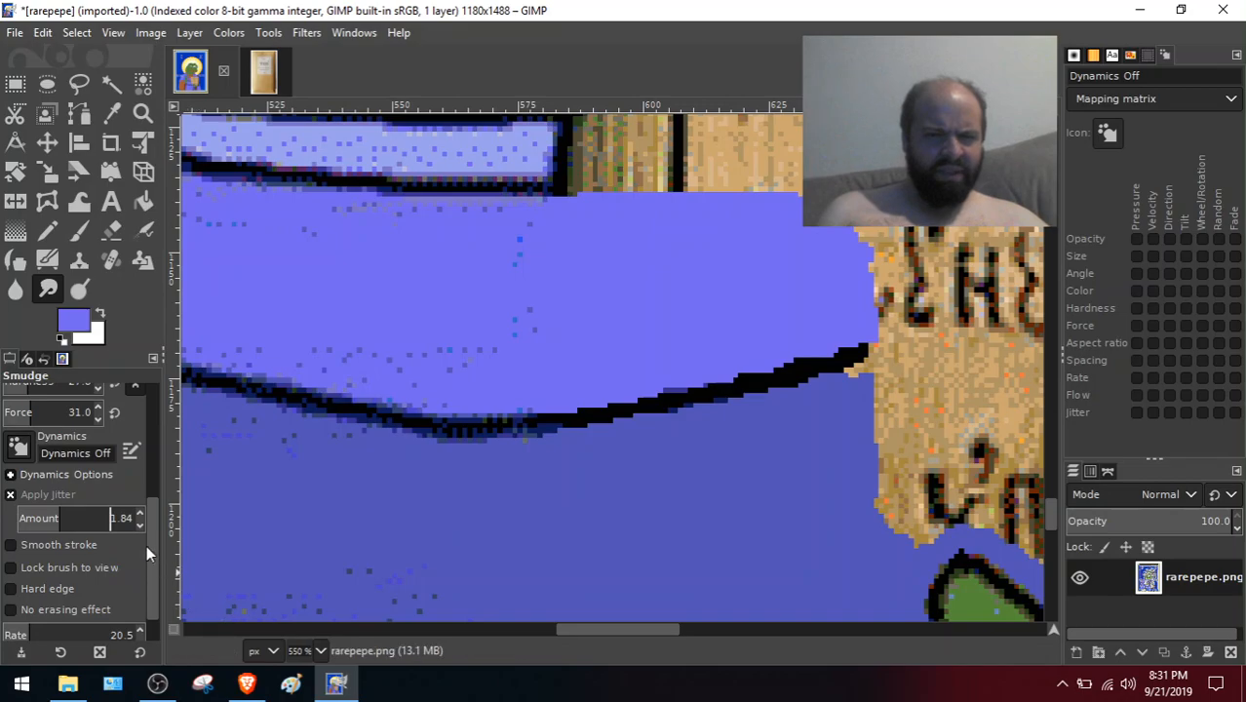
left_click_drag(150, 548, 151, 568)
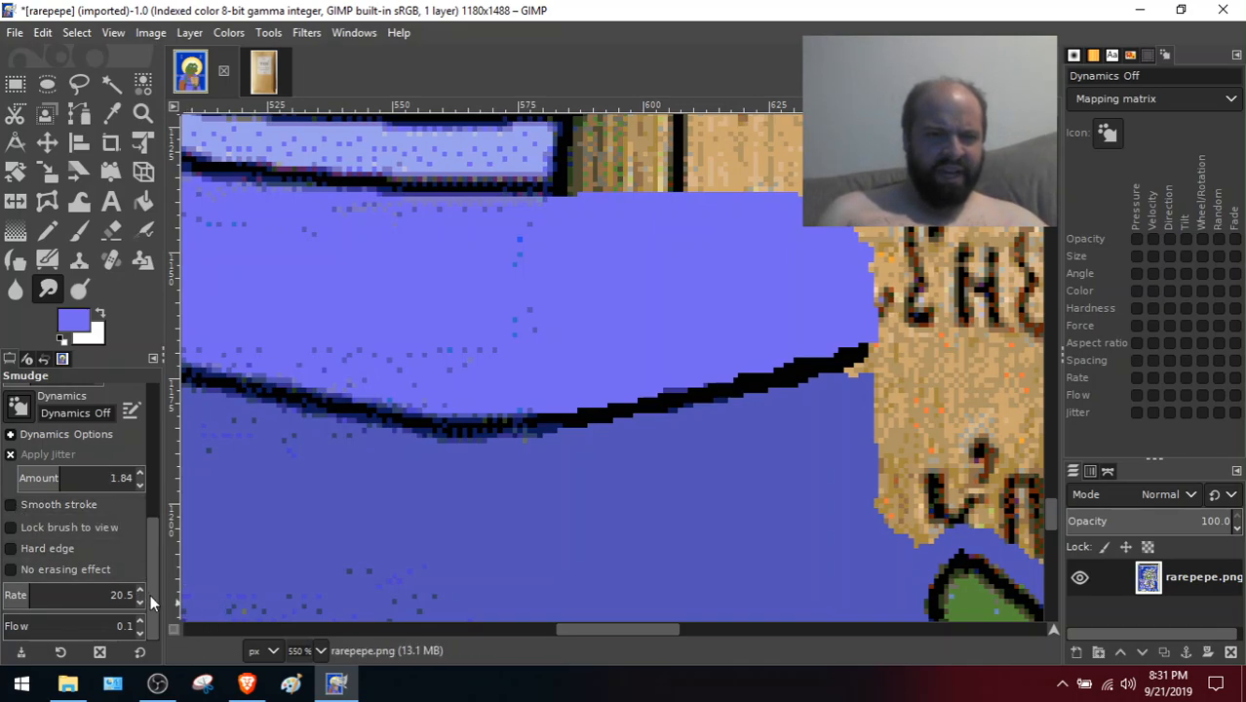
scroll(146, 545, "up", 5)
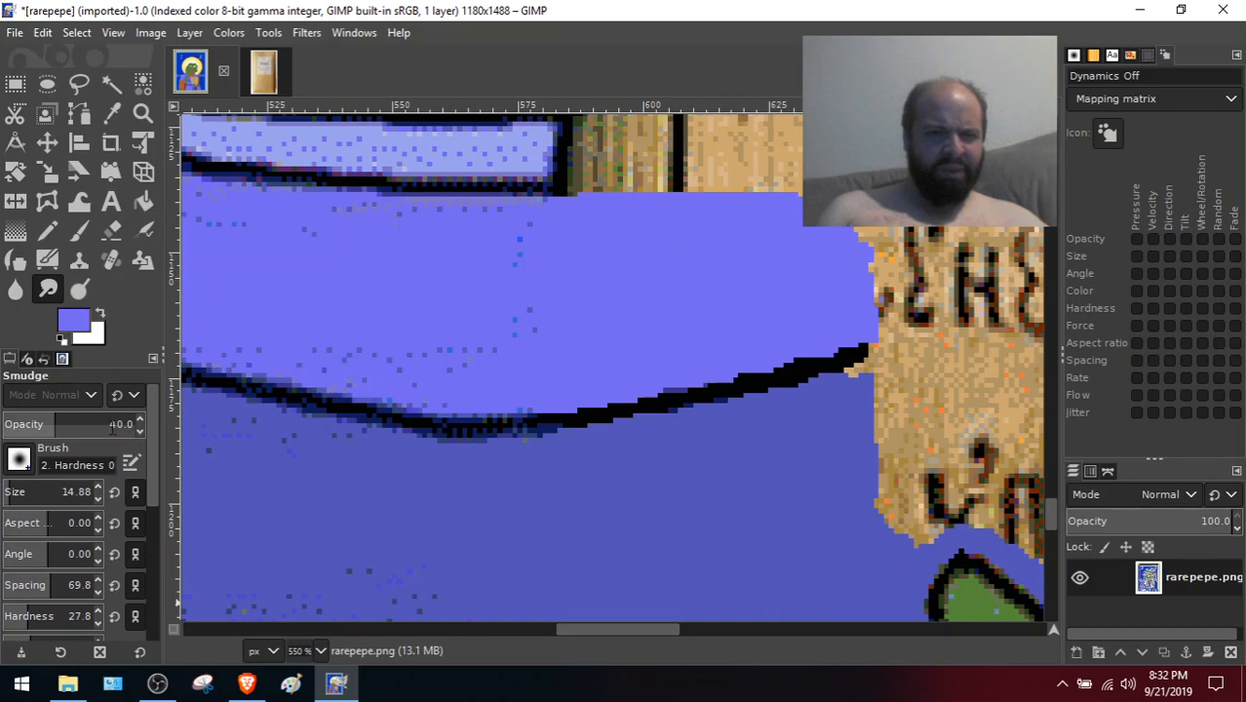
left_click(33, 494)
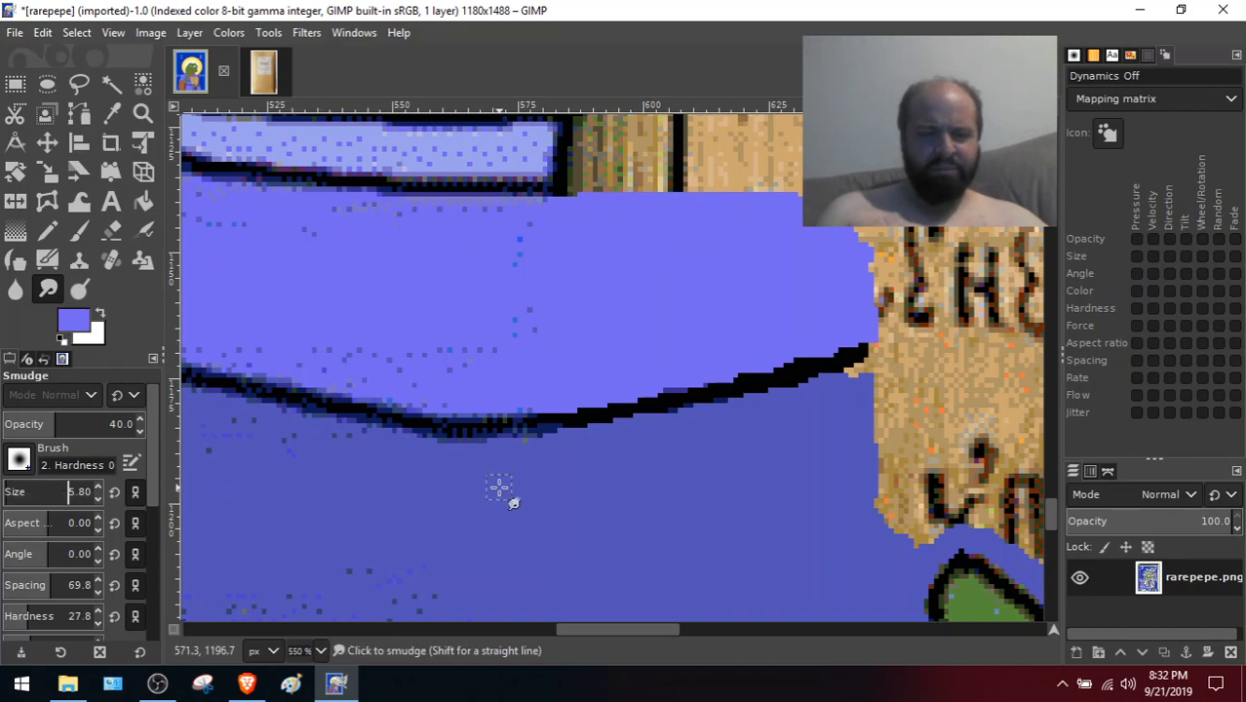
At 800% zoom, smudge along the new black outline up to the book's edge to give it a speckled, blended look
left_click(110, 32)
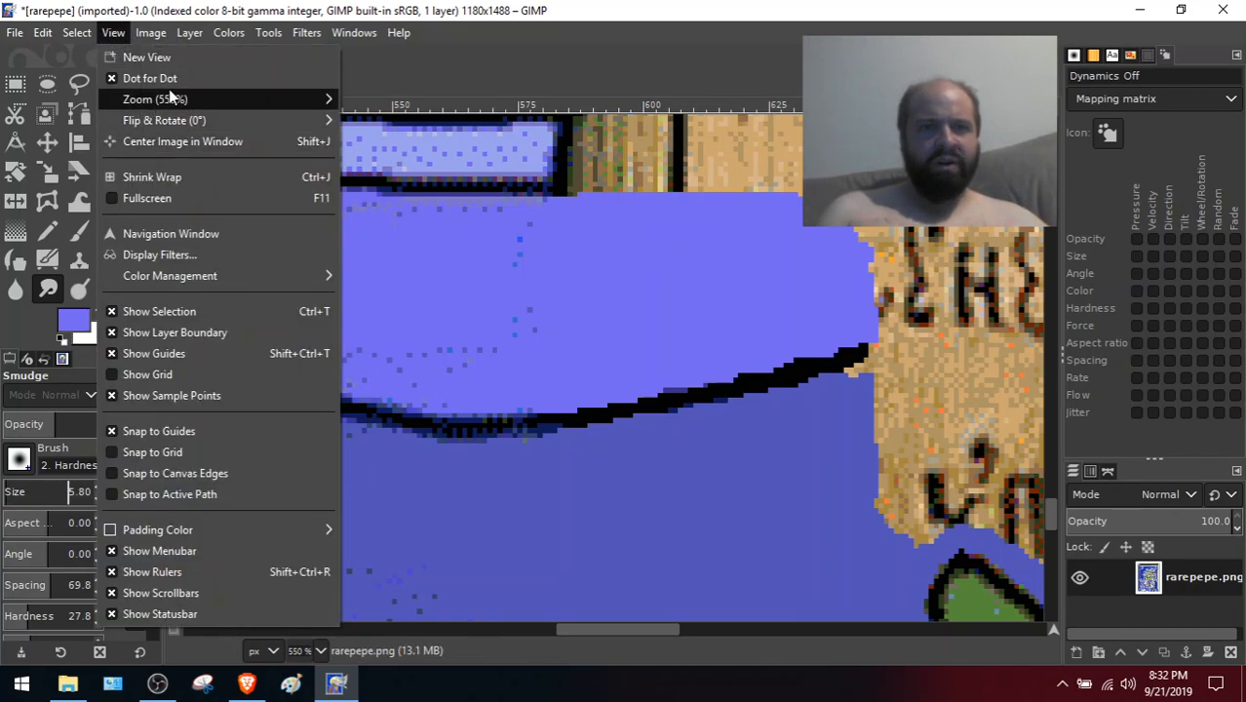
mouse_move(184, 98)
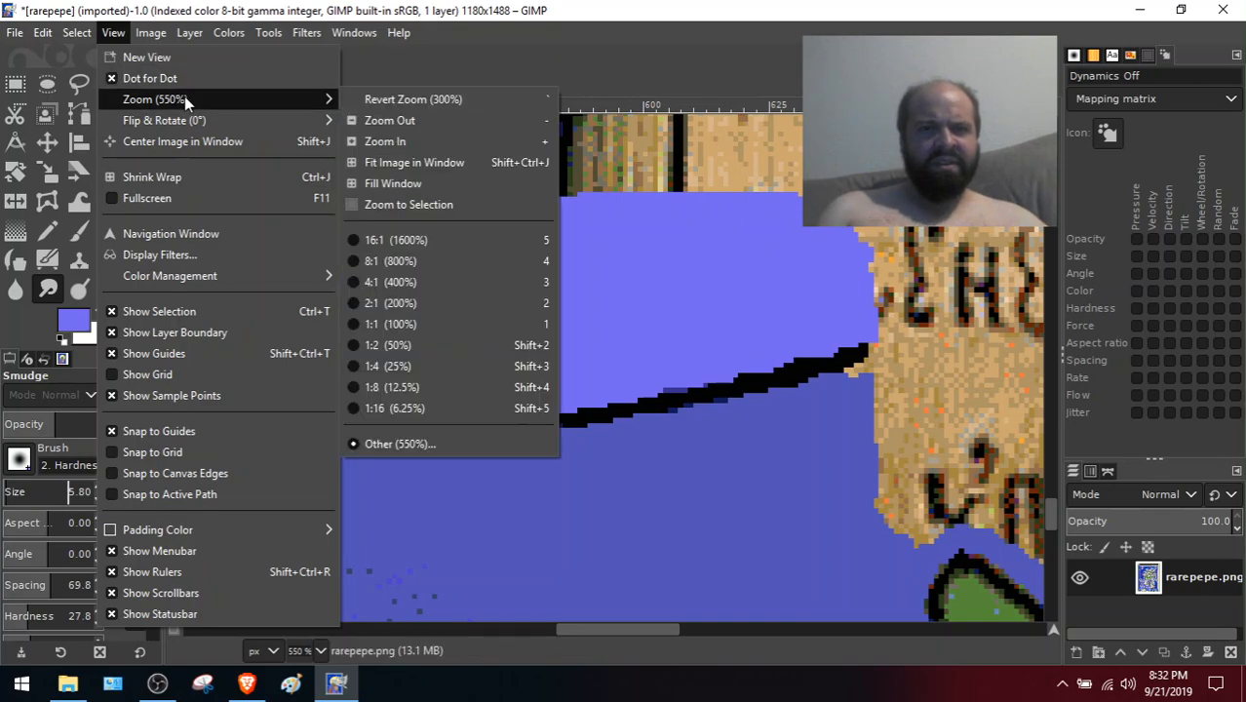
left_click(426, 263)
mouse_move(538, 421)
left_mouse_down()
mouse_move(589, 423)
mouse_move(562, 417)
mouse_move(594, 411)
mouse_move(558, 410)
mouse_move(624, 403)
mouse_move(607, 401)
mouse_move(613, 425)
mouse_move(632, 406)
mouse_move(621, 402)
mouse_move(636, 408)
mouse_move(579, 416)
mouse_move(652, 402)
mouse_move(573, 423)
mouse_move(667, 398)
mouse_move(623, 399)
mouse_move(692, 401)
mouse_move(815, 367)
mouse_move(748, 398)
mouse_move(857, 347)
mouse_move(786, 387)
mouse_move(838, 381)
mouse_move(753, 397)
mouse_move(908, 345)
mouse_move(765, 395)
mouse_move(875, 331)
mouse_move(771, 390)
mouse_move(829, 373)
mouse_move(860, 387)
mouse_move(759, 428)
mouse_move(863, 402)
mouse_move(873, 454)
left_mouse_up()
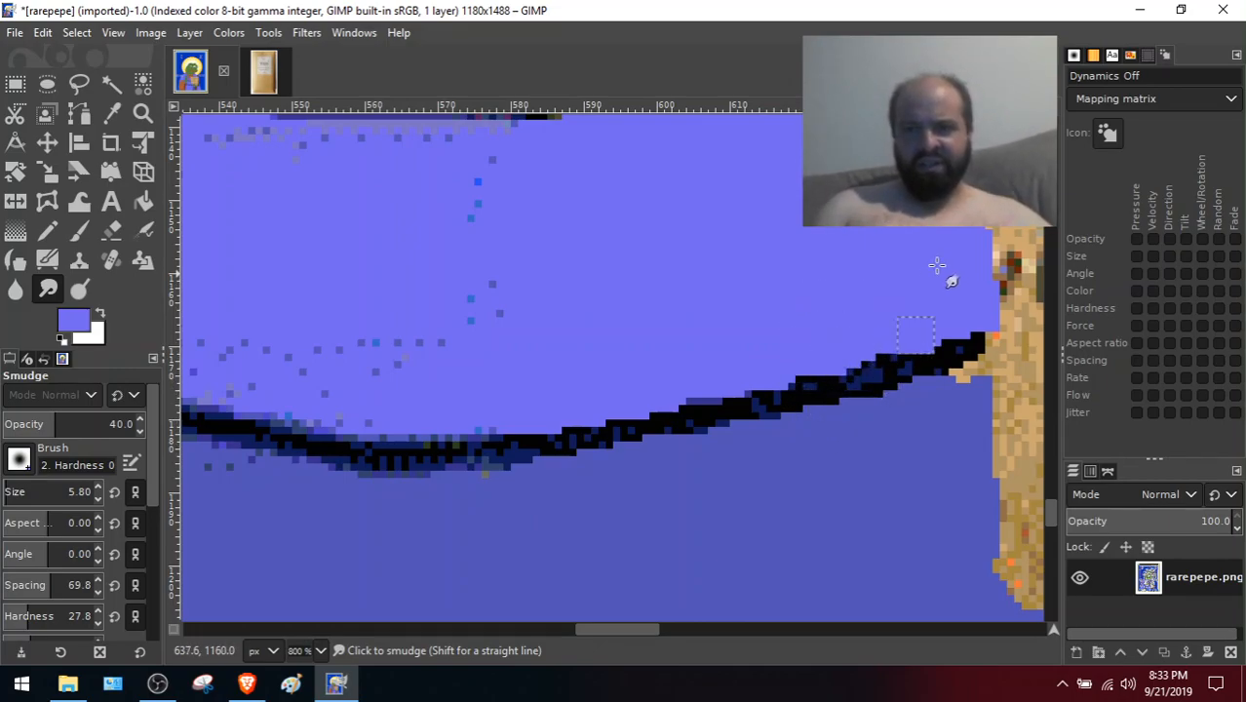
left_click_drag(939, 351, 952, 381)
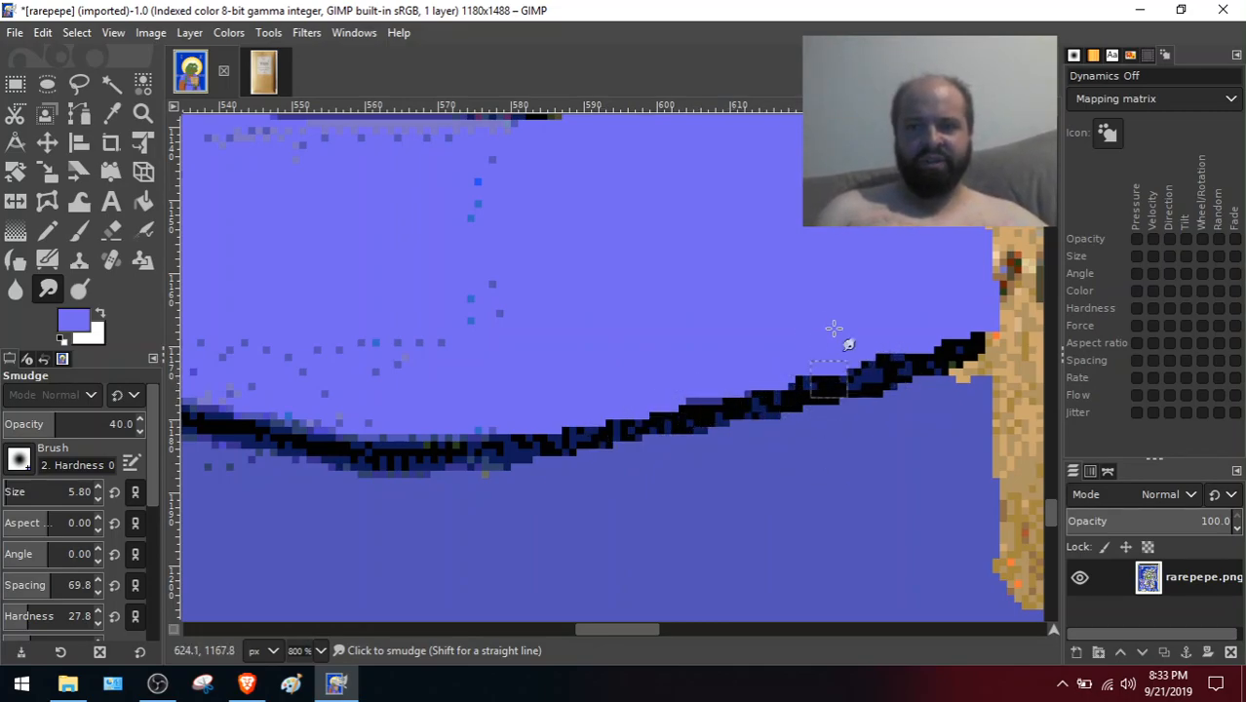
mouse_move(823, 396)
left_mouse_down()
mouse_move(932, 381)
mouse_move(955, 351)
mouse_move(917, 350)
mouse_move(750, 421)
left_mouse_up()
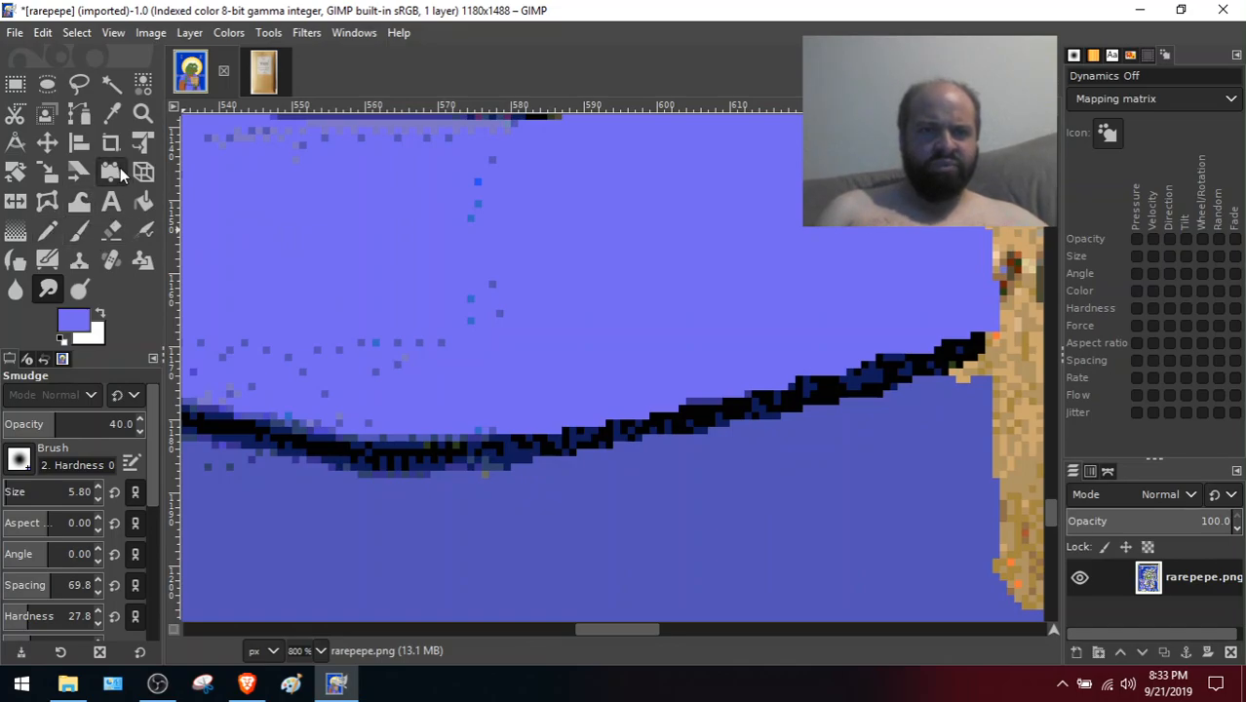
Pick the outline's dark navy as the foreground colour and try airbrushing the black outline with brush size 2.00
left_click(113, 111)
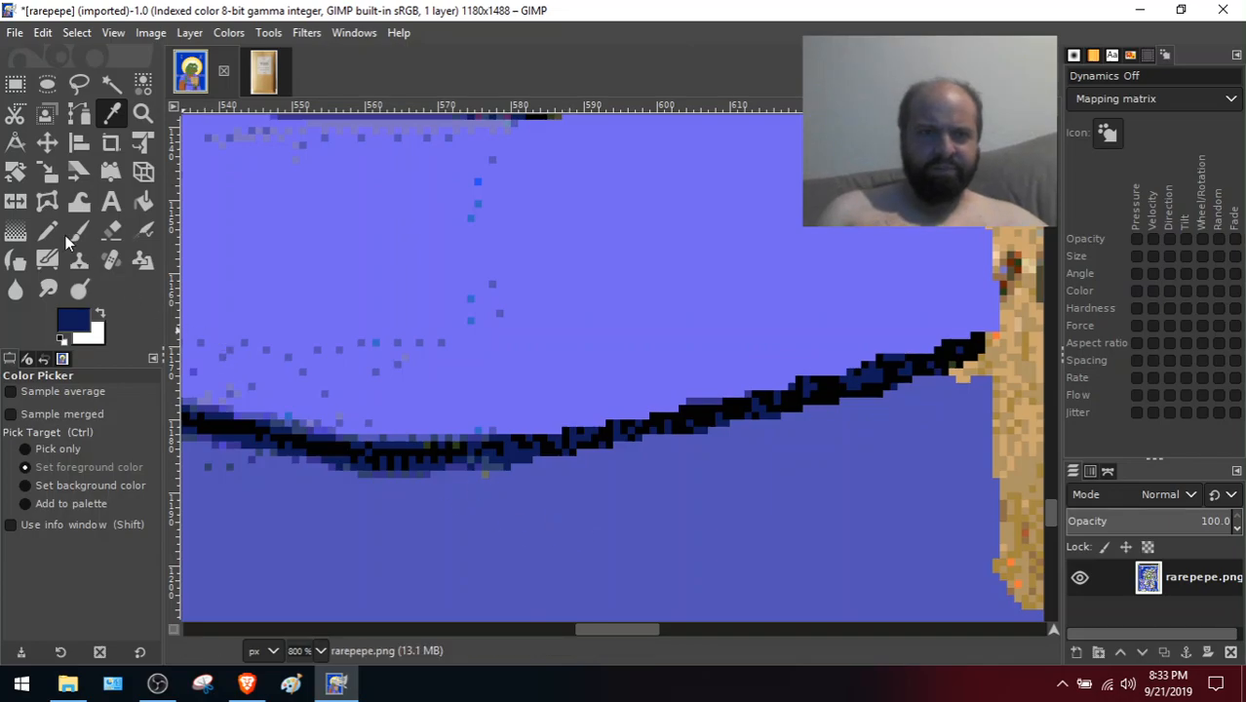
left_click(146, 232)
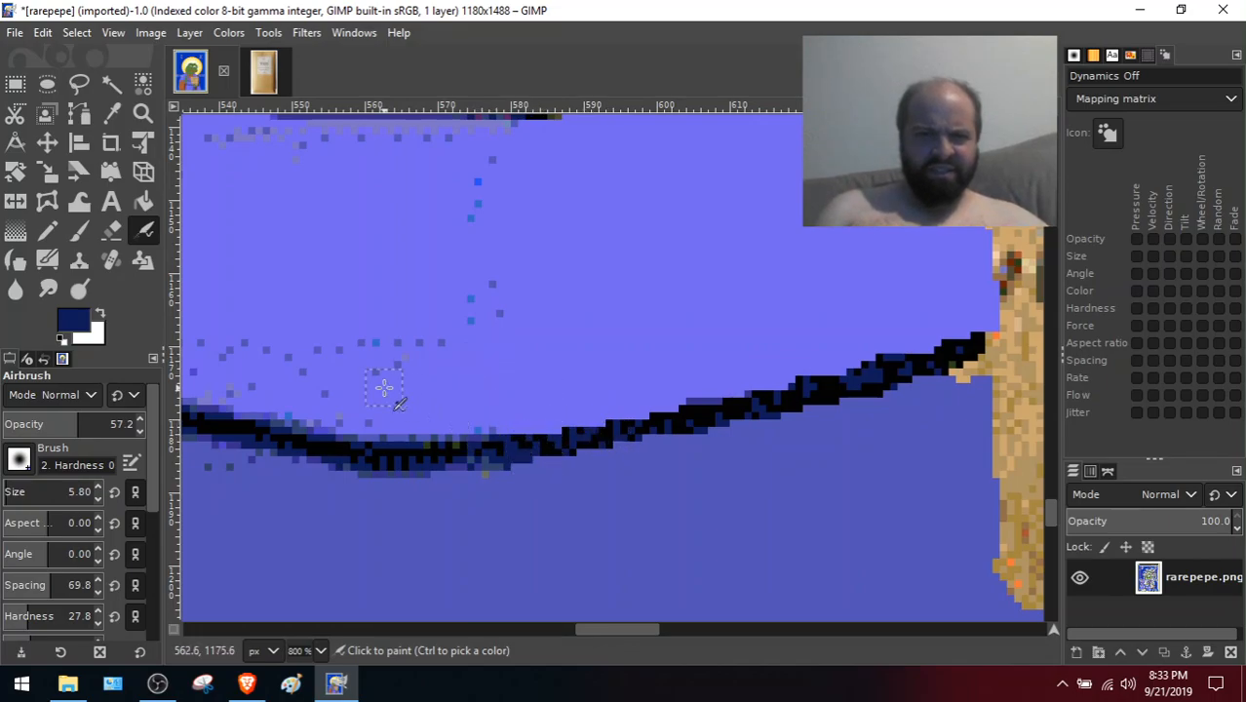
left_click_drag(73, 493, 41, 495)
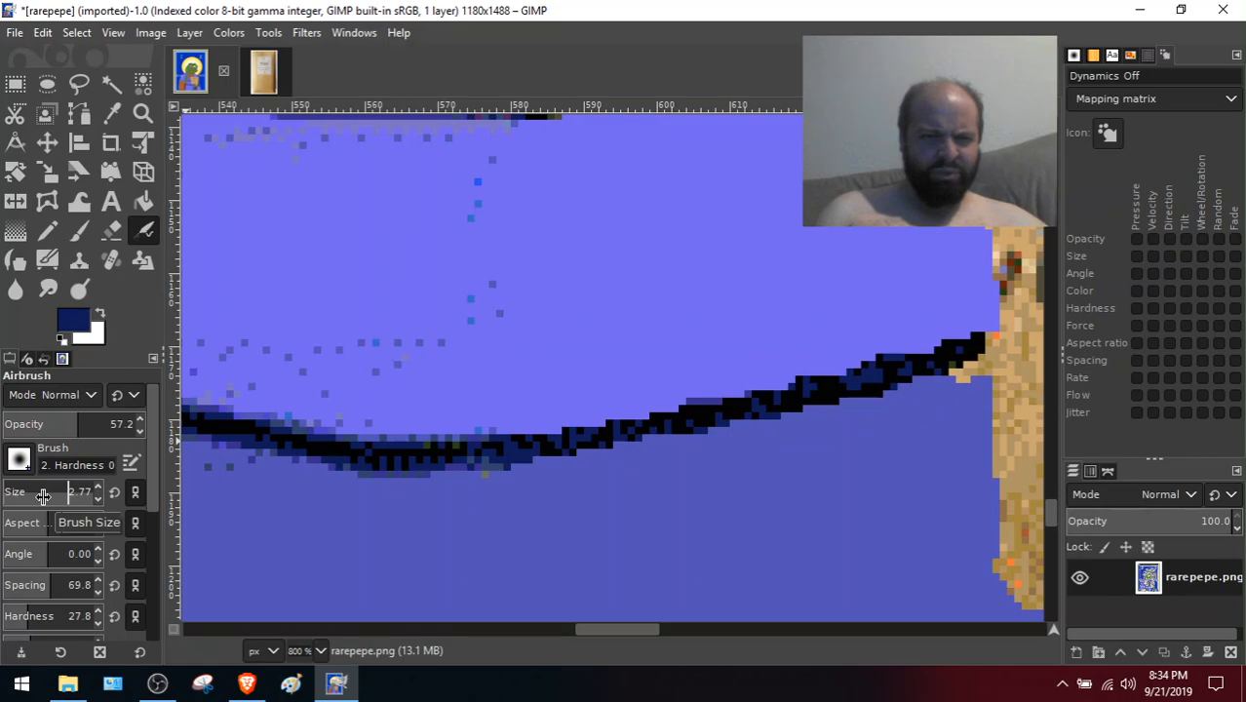
mouse_move(541, 429)
left_mouse_down()
mouse_move(528, 437)
mouse_move(565, 437)
mouse_move(544, 446)
left_mouse_up()
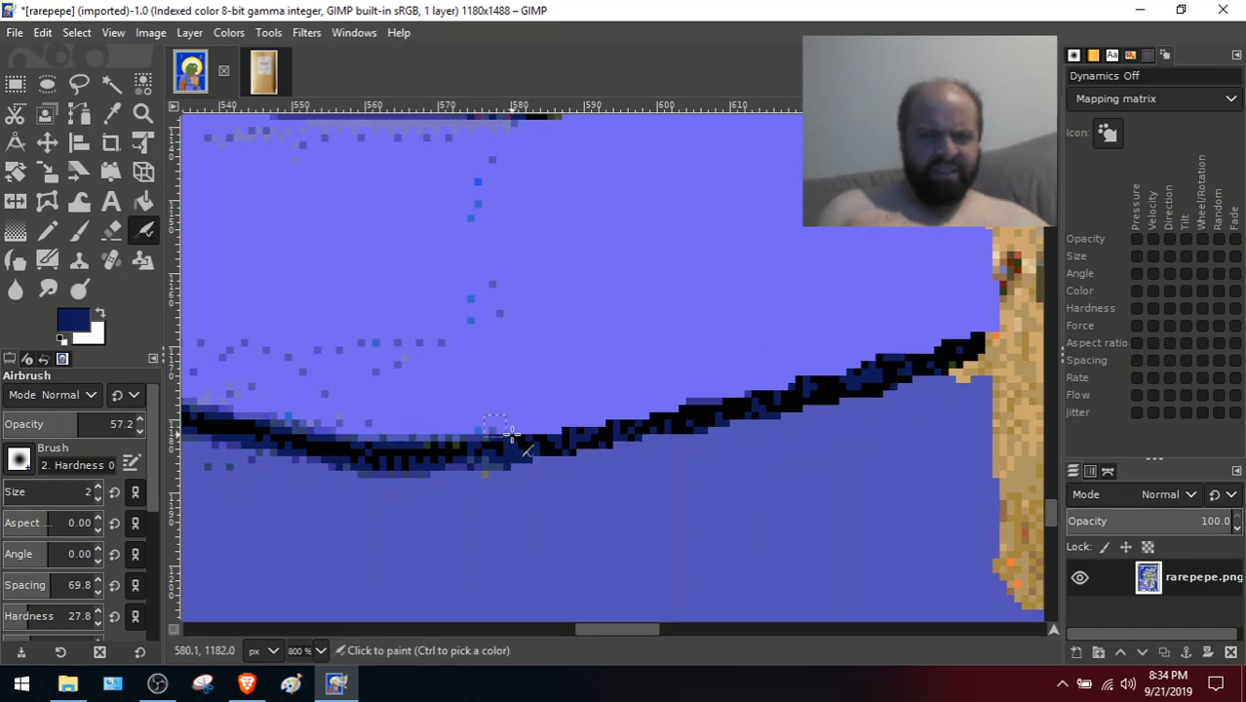
scroll(154, 478, "down", 2)
scroll(155, 486, "up", 2)
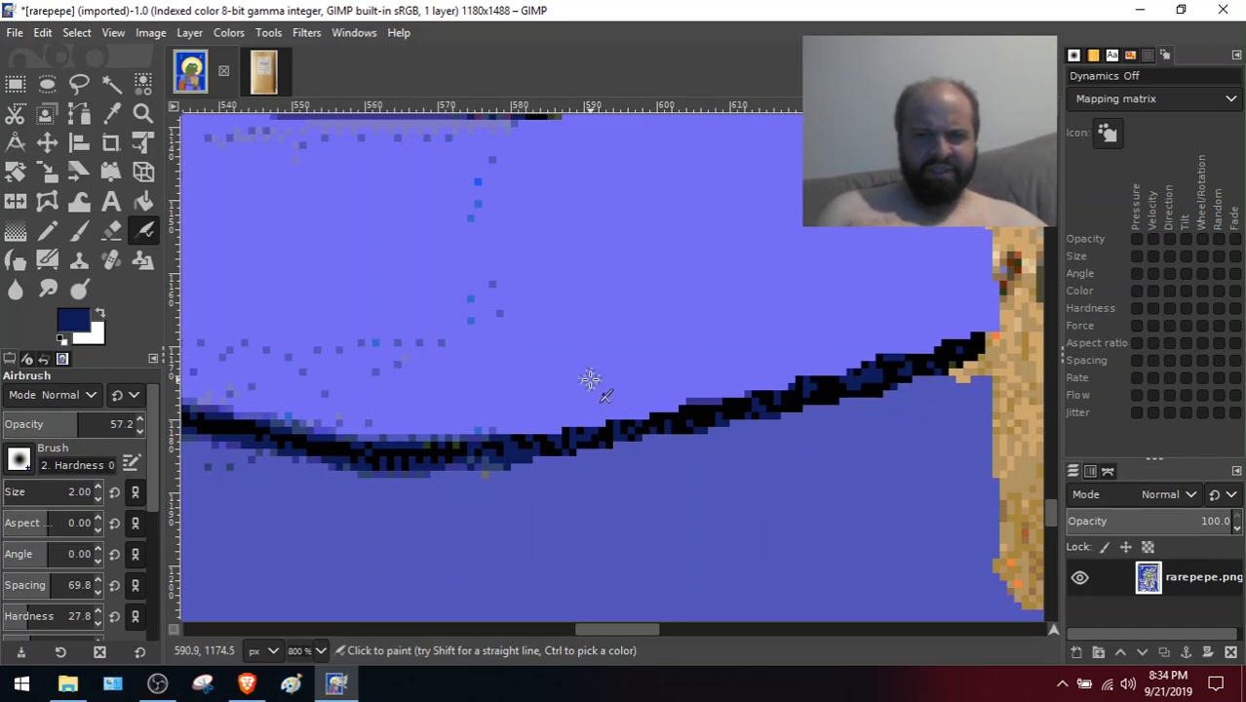
left_click_drag(158, 415, 167, 559)
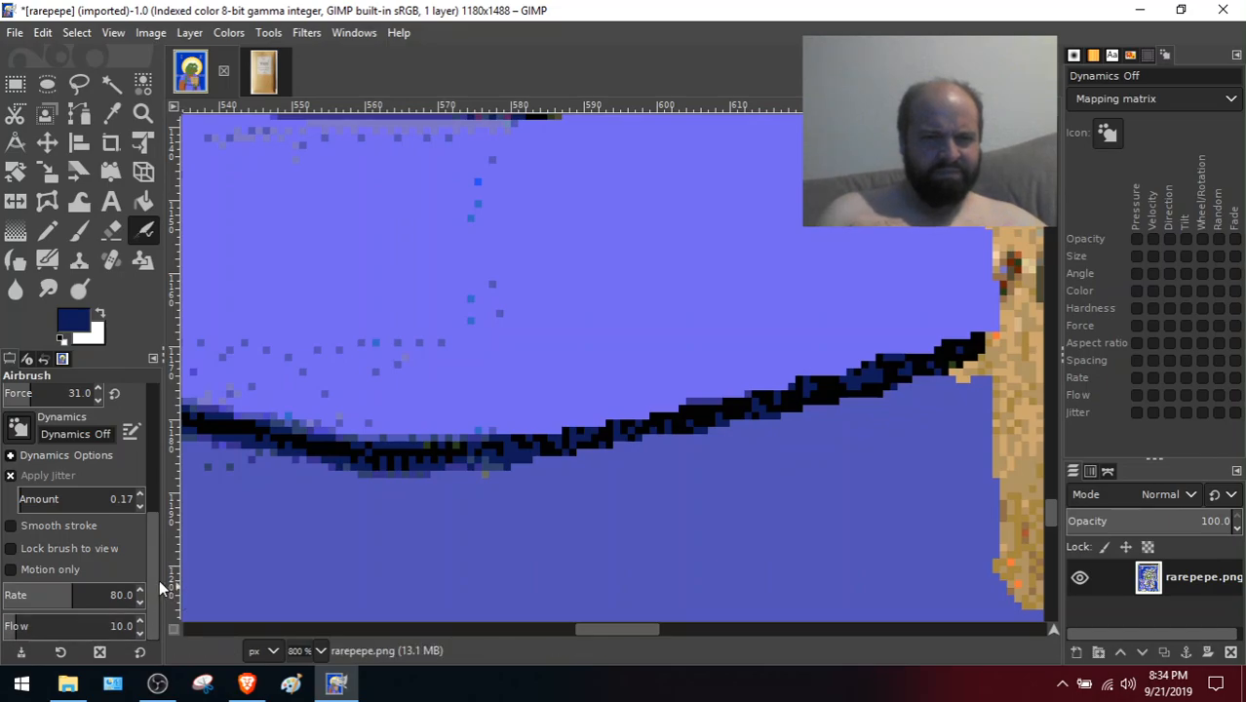
left_click_drag(153, 576, 143, 483)
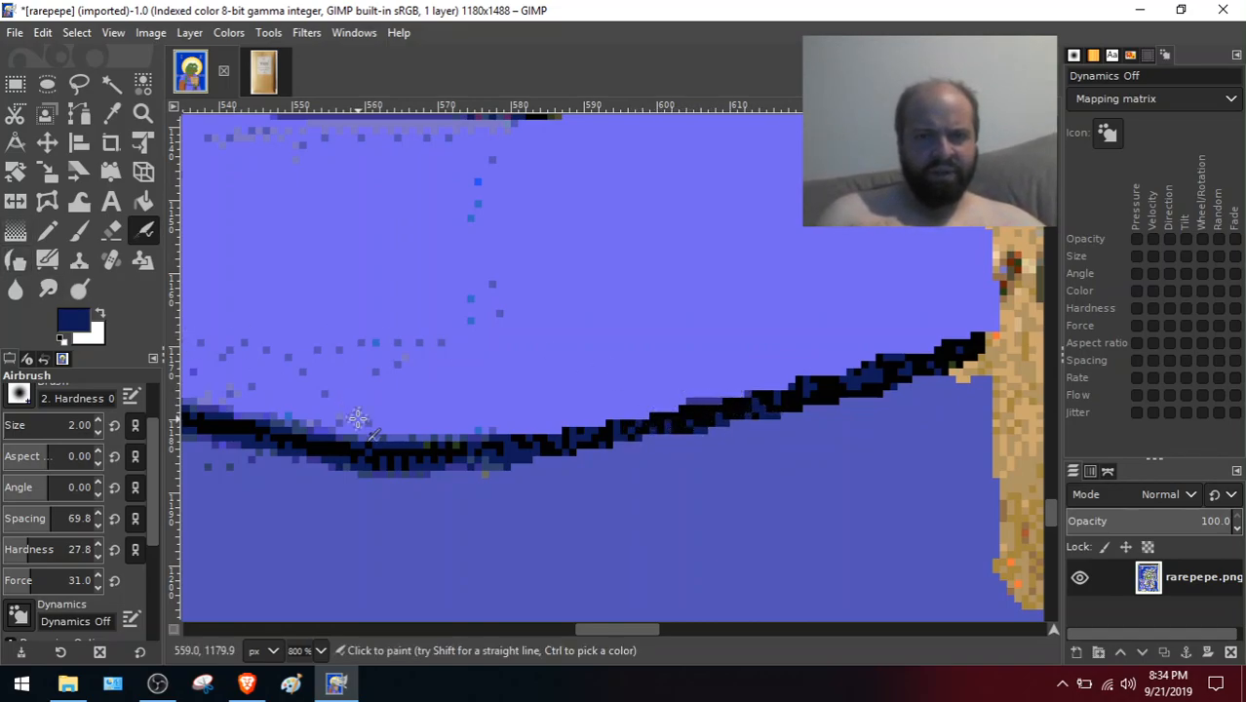
Pick black from the outline as the foreground colour for the Airbrush
left_click(112, 113)
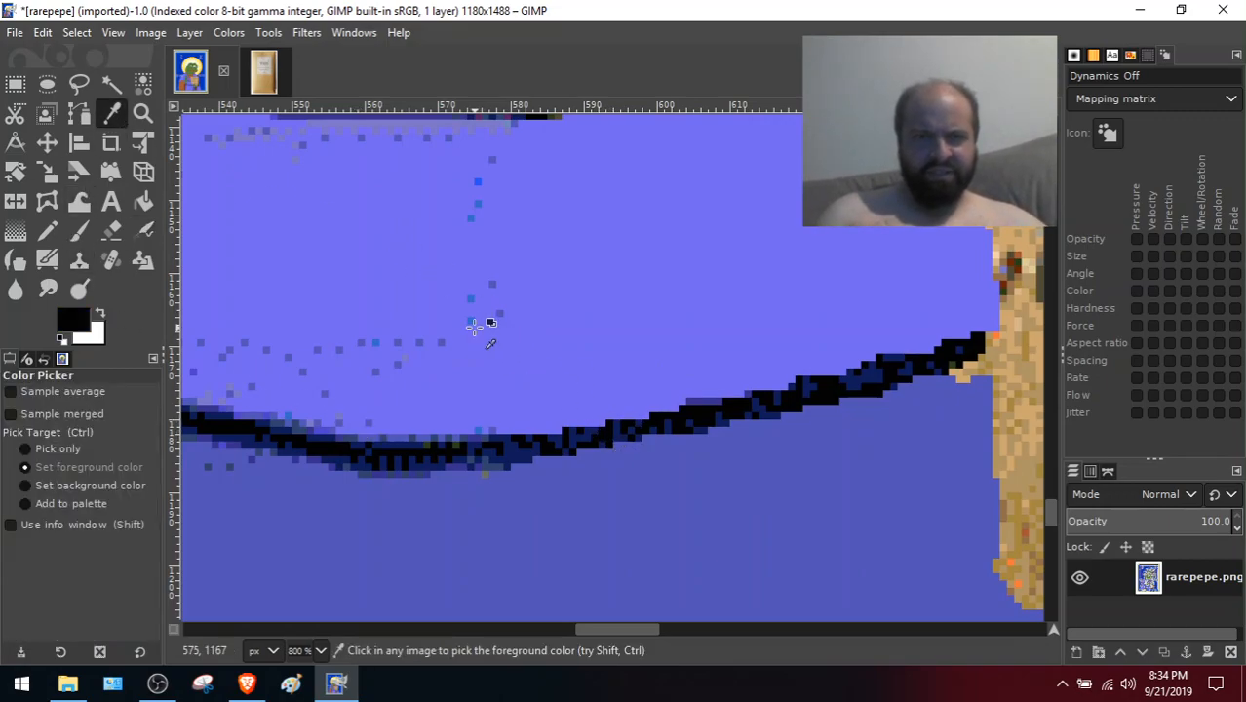
left_click(144, 231)
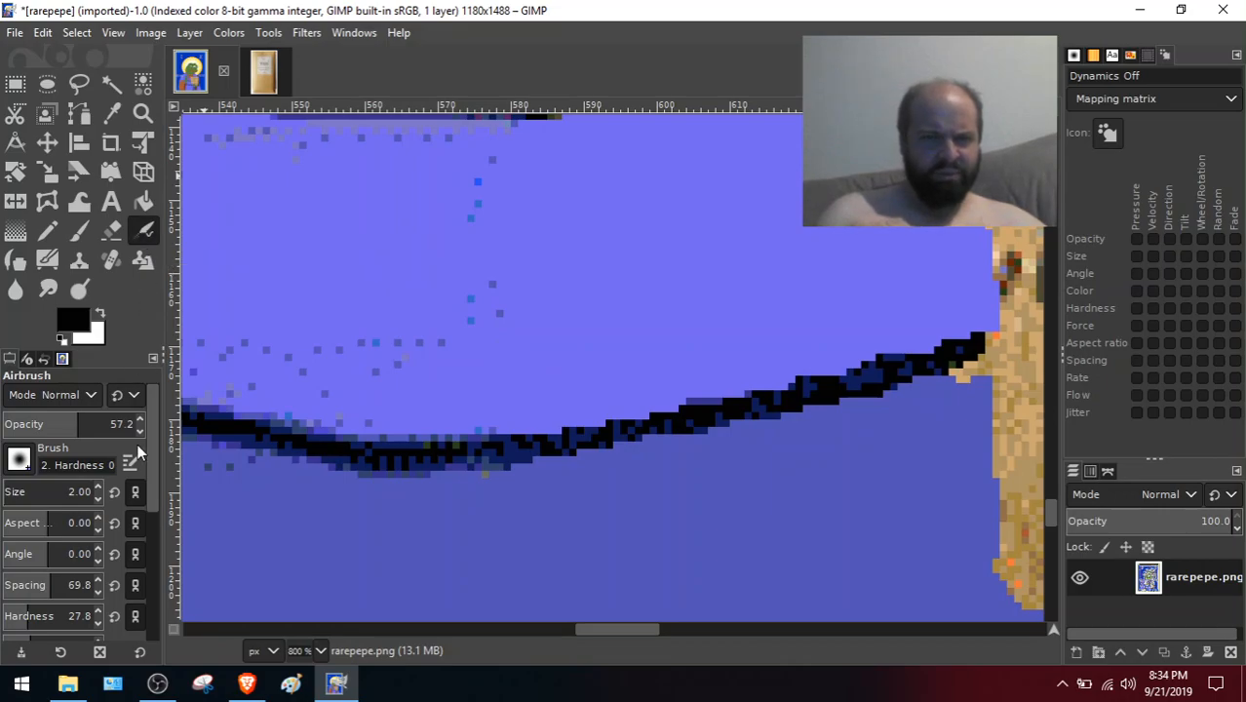
scroll(150, 430, "down", 2)
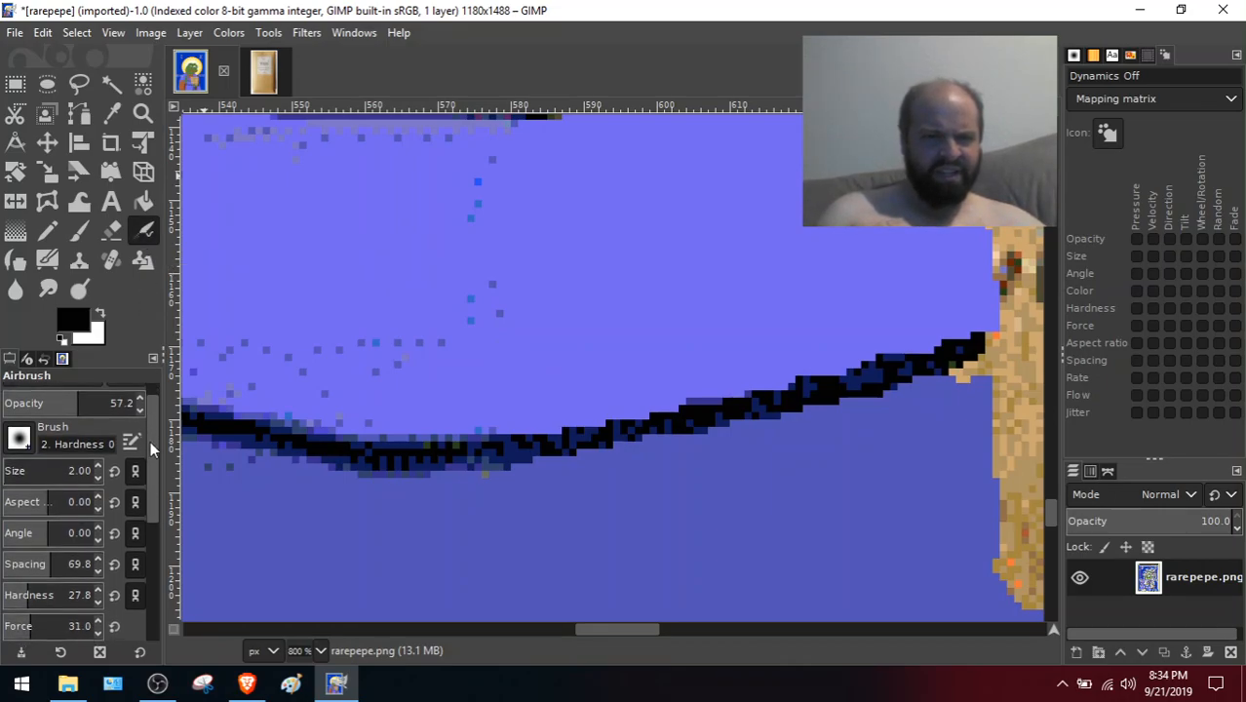
mouse_move(150, 440)
left_mouse_down()
mouse_move(160, 552)
mouse_move(146, 584)
left_mouse_up()
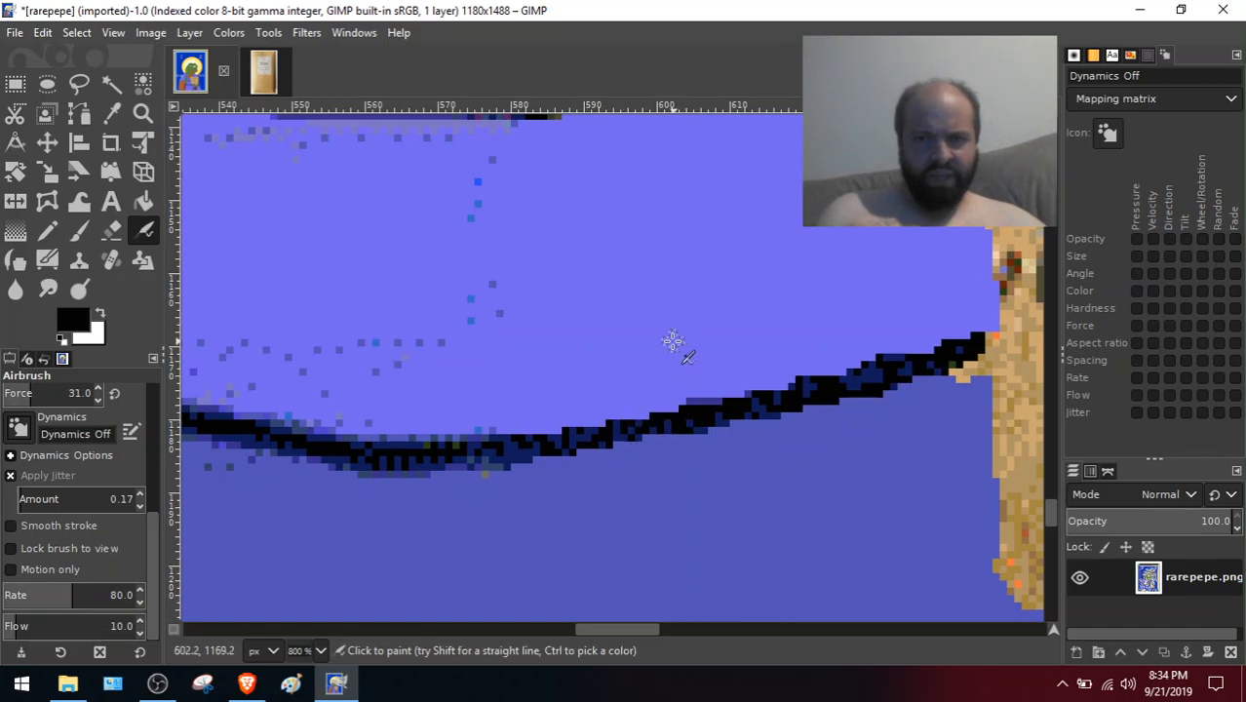
left_click_drag(153, 555, 154, 424)
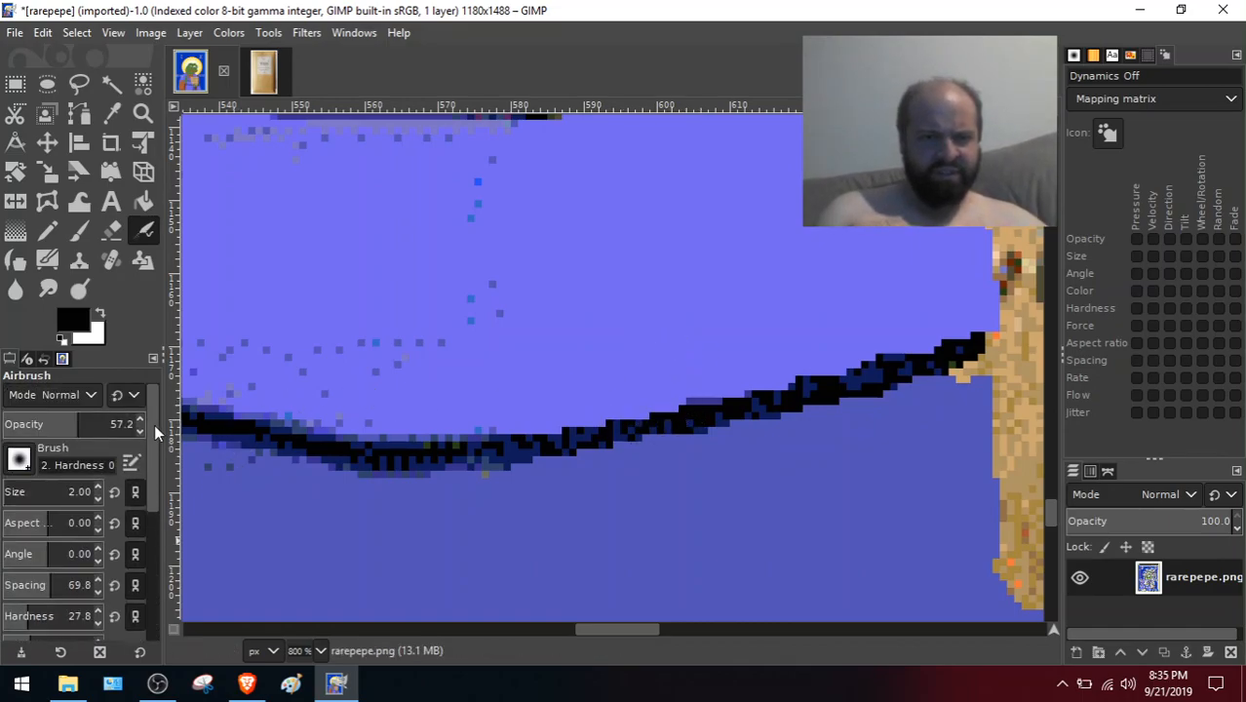
Test an Airbrush dab of size 155.33 on the light blue robe area above the outline, and undo it
left_click(30, 496)
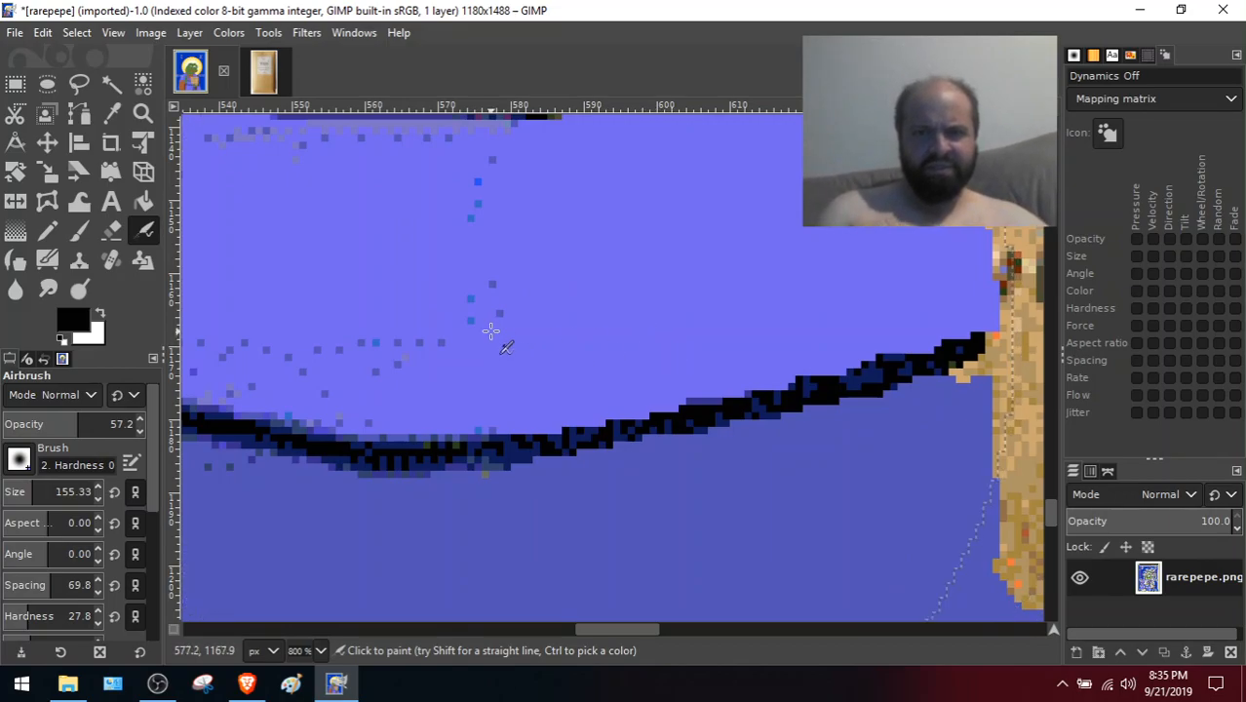
left_click(631, 310)
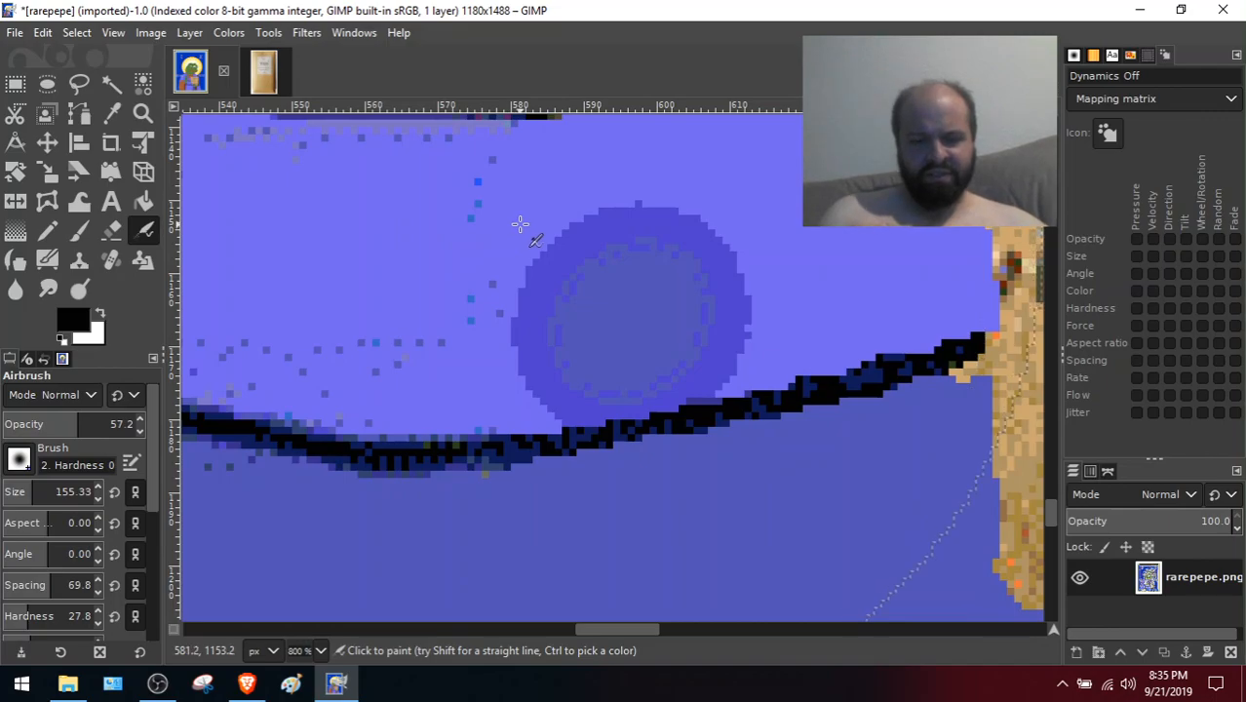
key("ctrl+z")
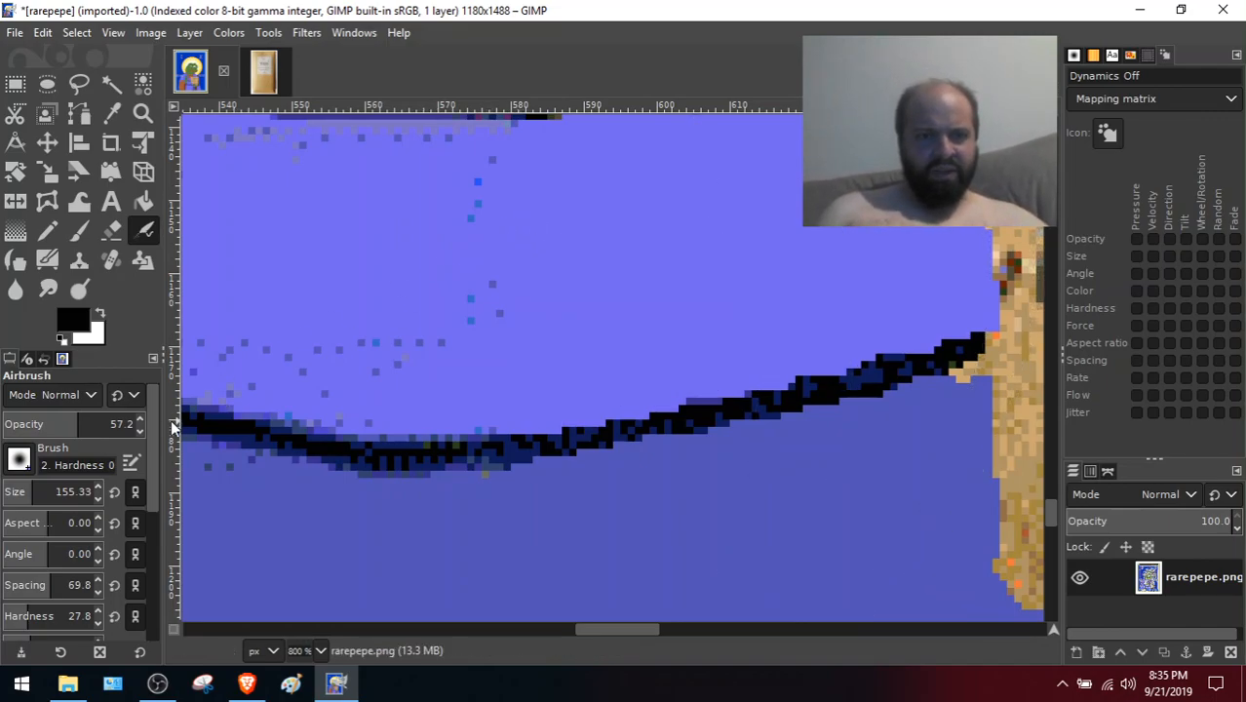
Reduce the Airbrush size to 17.08, test a dab on the light blue robe area and undo it
left_click_drag(30, 496, 17, 495)
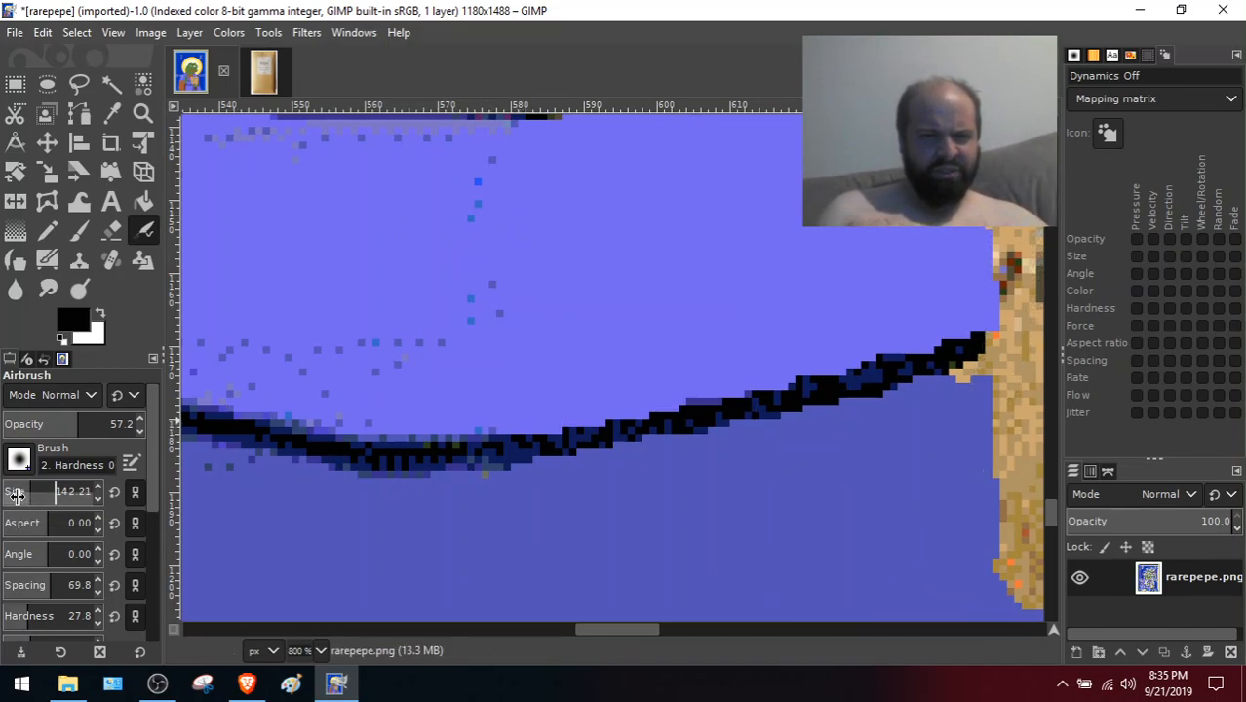
mouse_move(1214, 493)
left_mouse_down()
mouse_move(1118, 493)
mouse_move(1160, 492)
left_mouse_up()
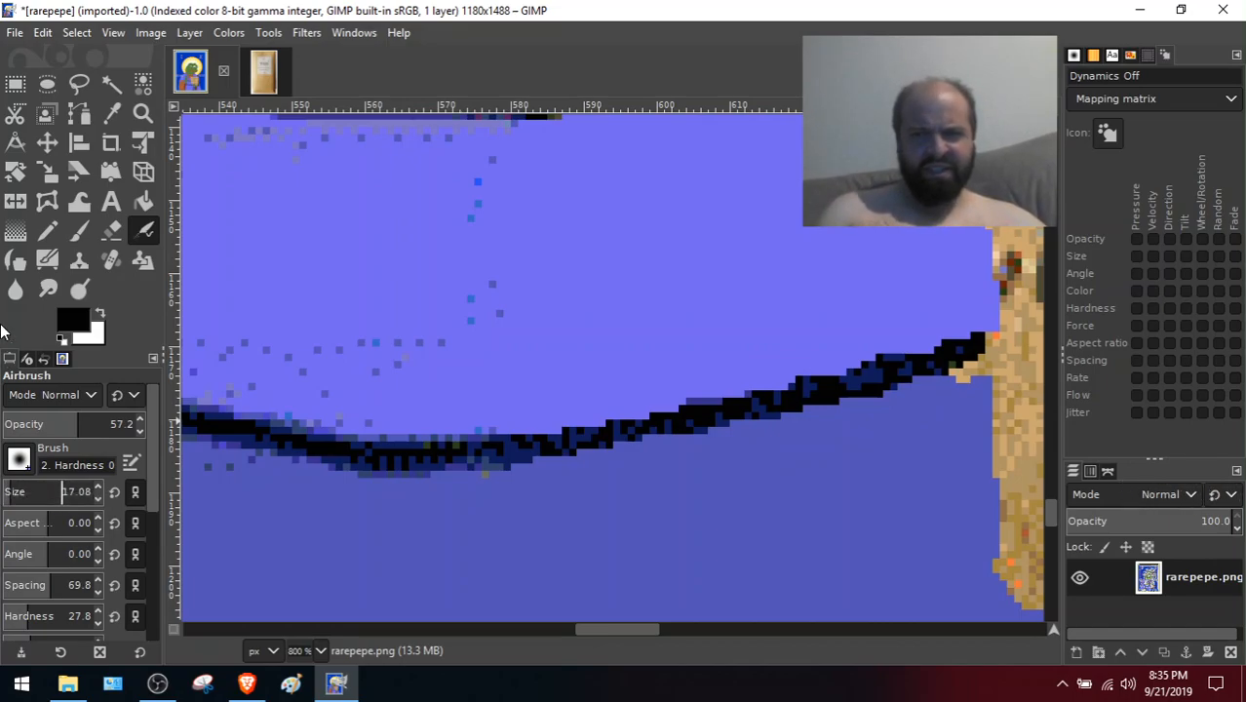
left_click(703, 292)
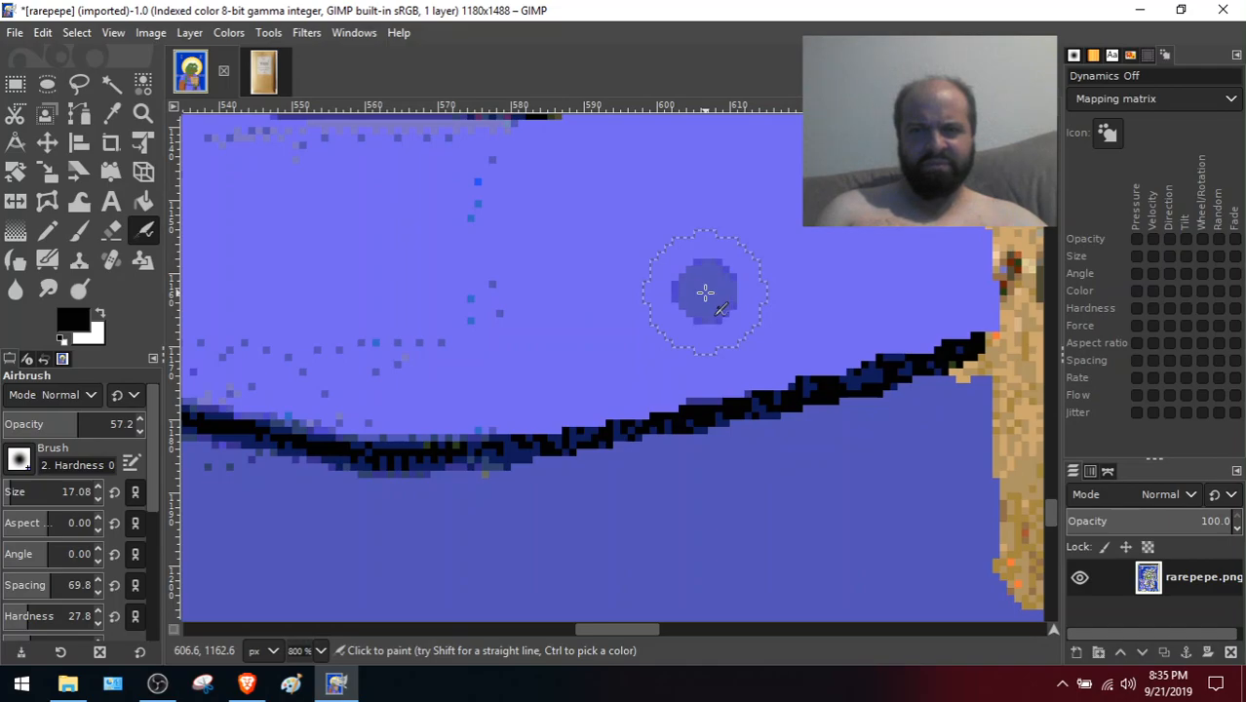
key("ctrl+z")
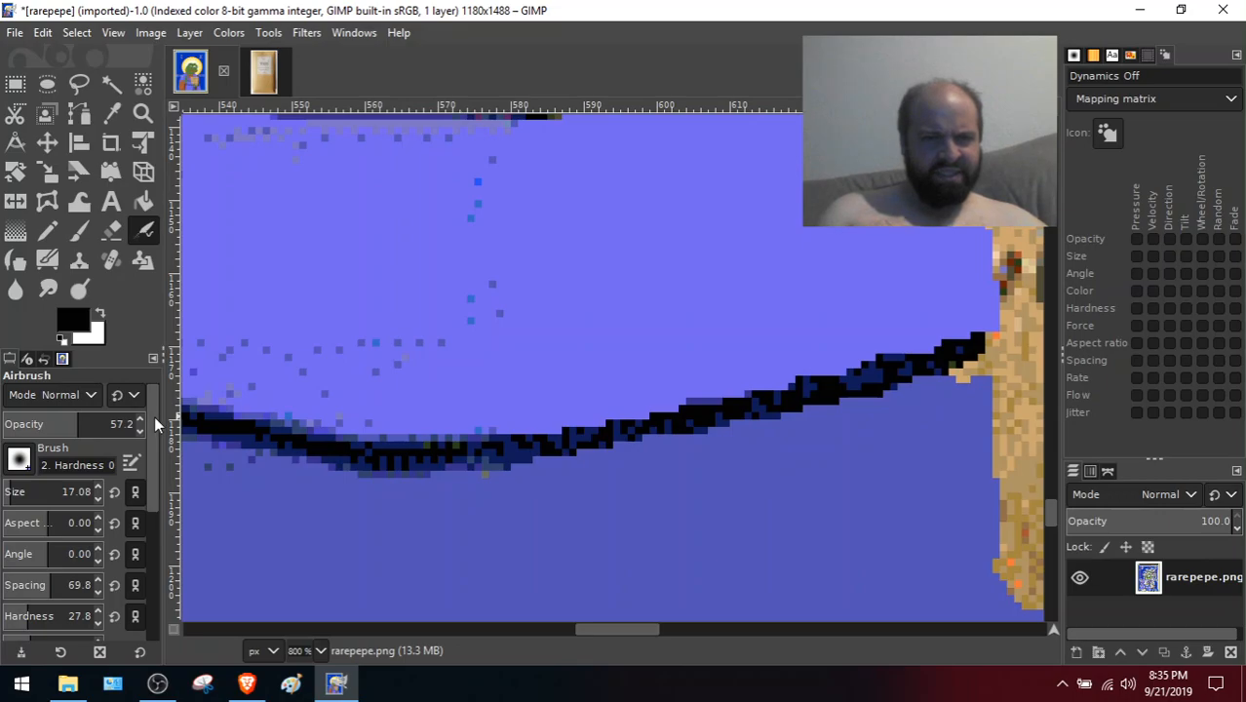
Set the Airbrush's hardness to 58.9, its force to 52.7 and its rate to 77.0
left_click_drag(158, 414, 155, 466)
left_click_drag(54, 510, 289, 512)
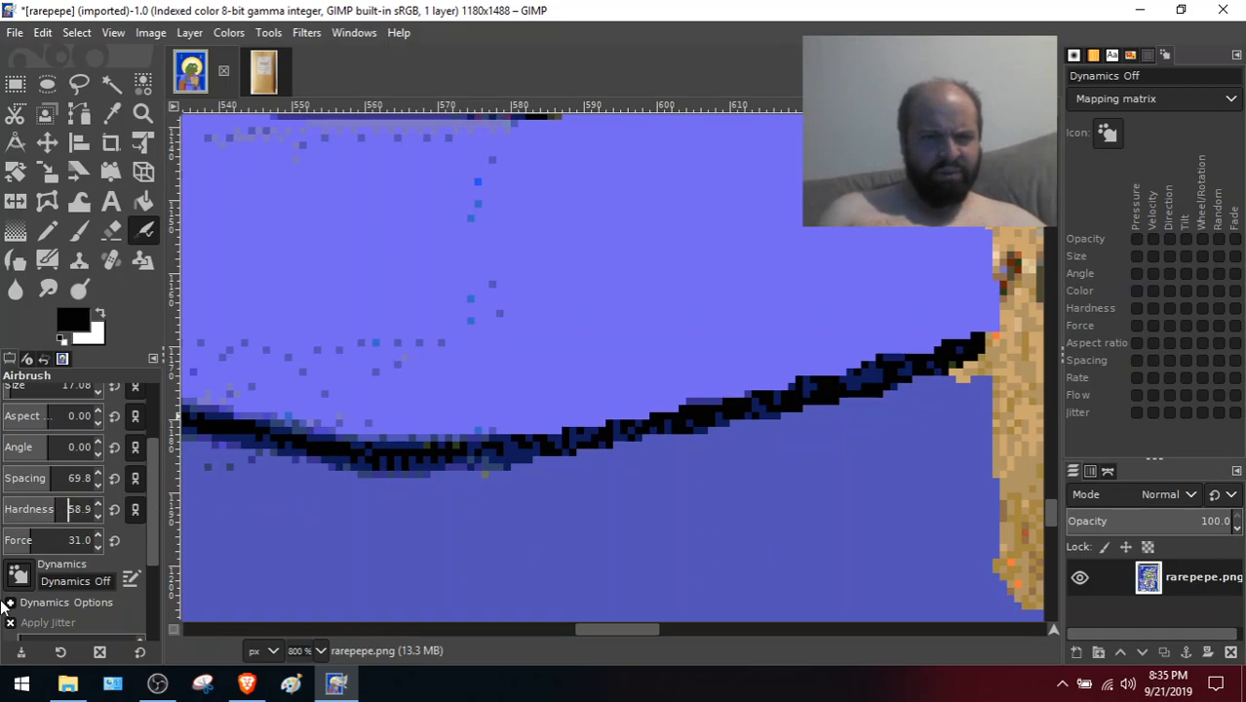
mouse_move(51, 544)
left_mouse_down()
mouse_move(206, 547)
mouse_move(4, 503)
left_mouse_up()
scroll(162, 477, "down", 3)
scroll(169, 509, "down", 2)
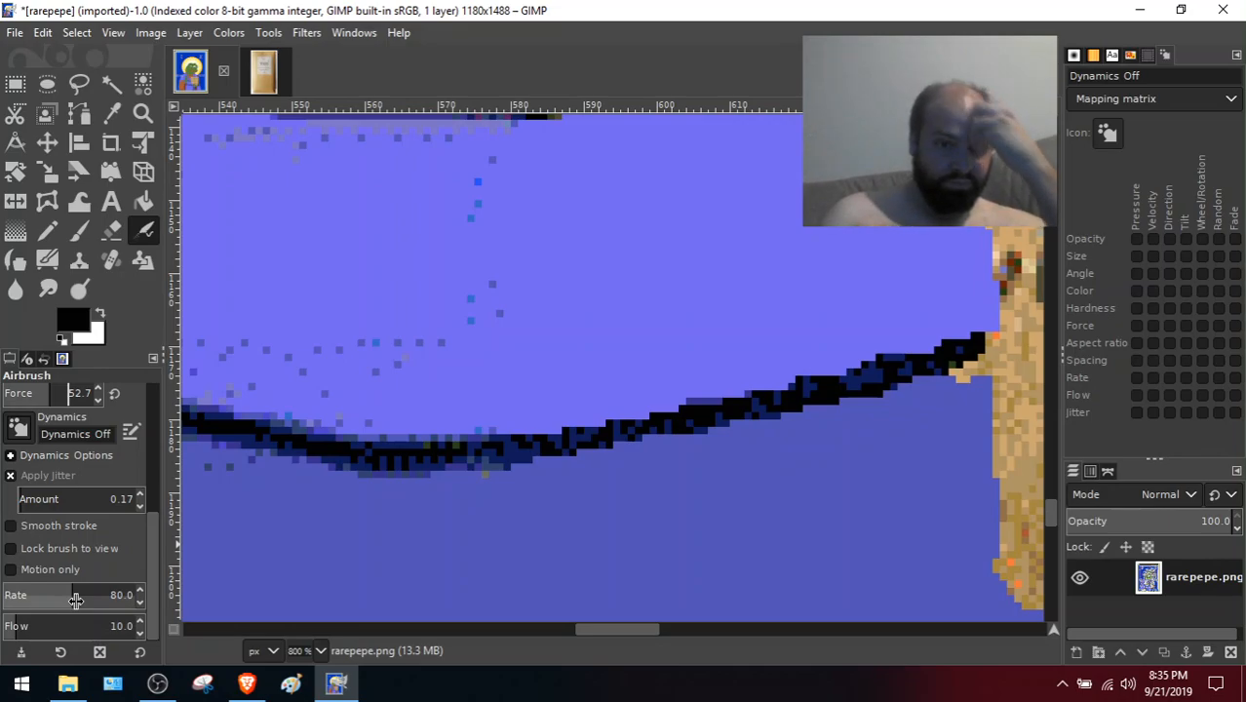
left_click_drag(76, 599, 54, 597)
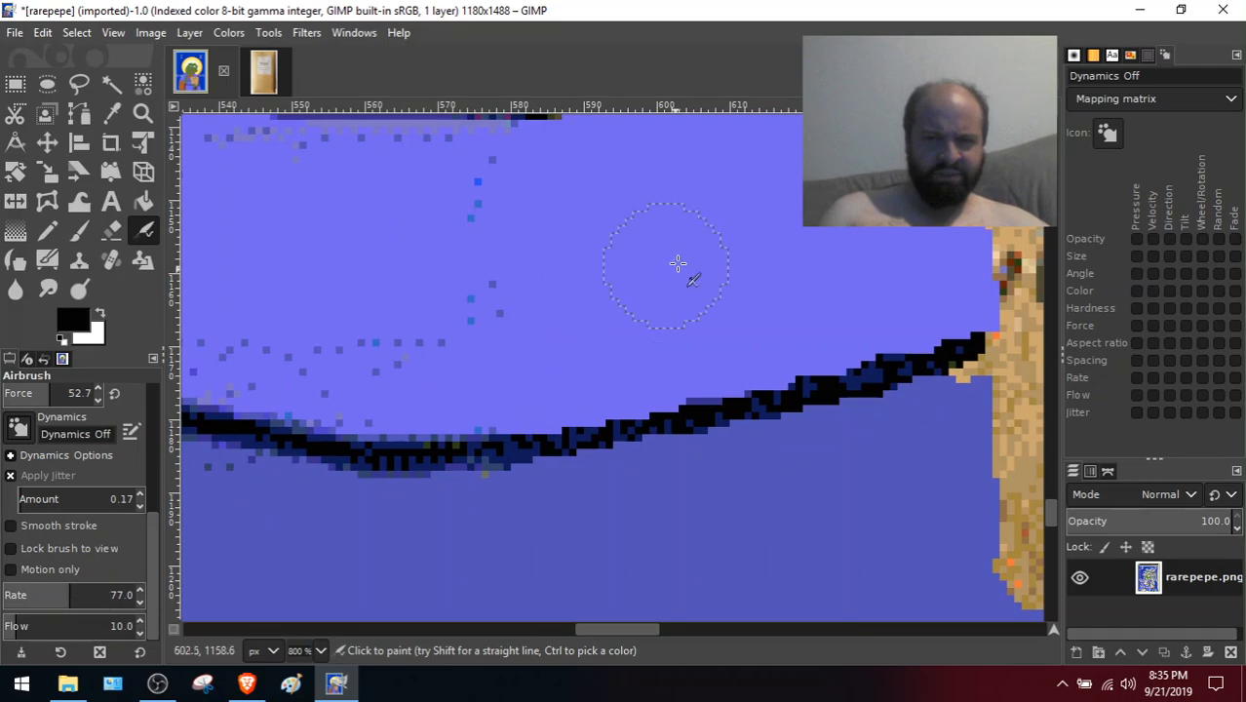
Test black Airbrush dabs with the new settings on the light blue robe area, and undo them
mouse_move(625, 316)
left_mouse_down()
mouse_move(648, 295)
mouse_move(625, 290)
mouse_move(634, 298)
left_mouse_up()
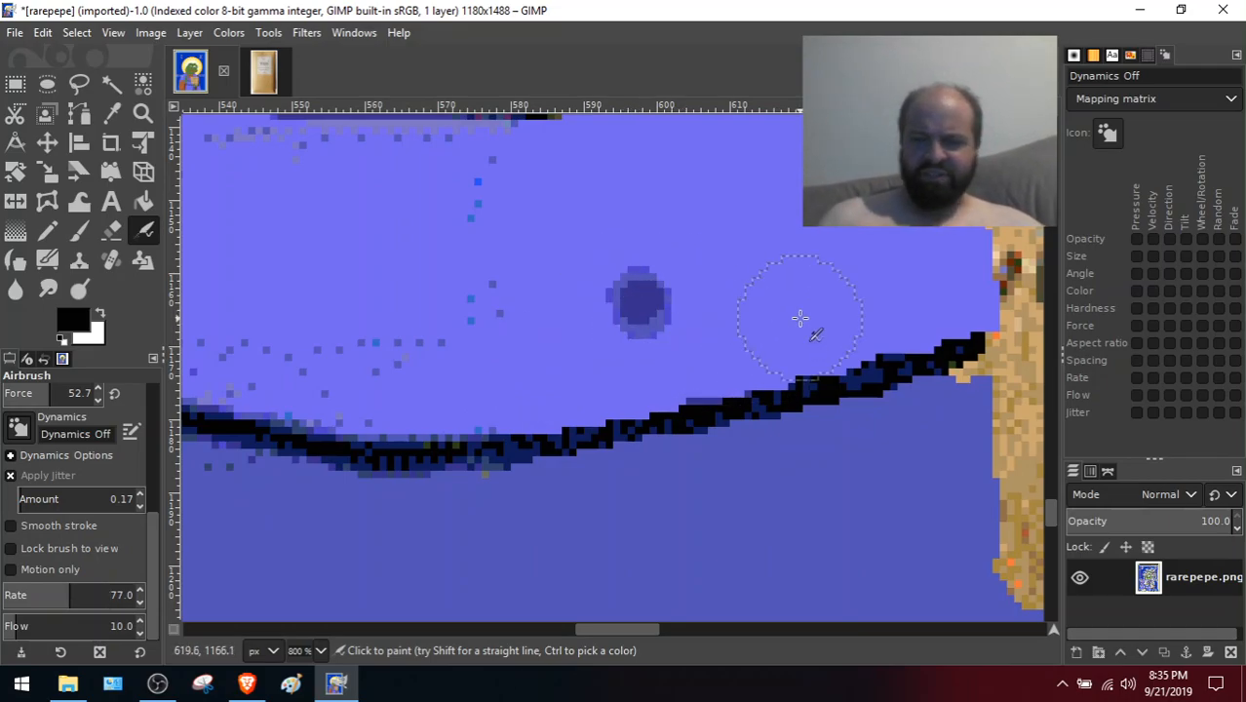
key("ctrl+z")
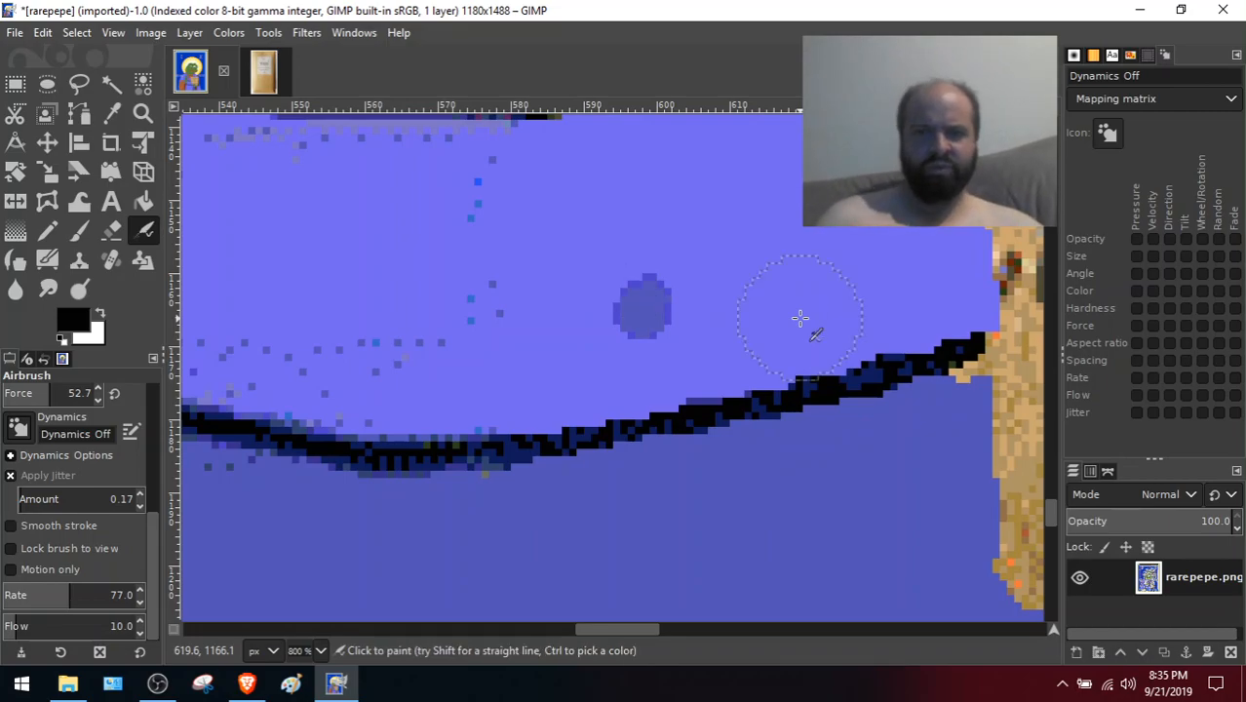
key("ctrl+z")
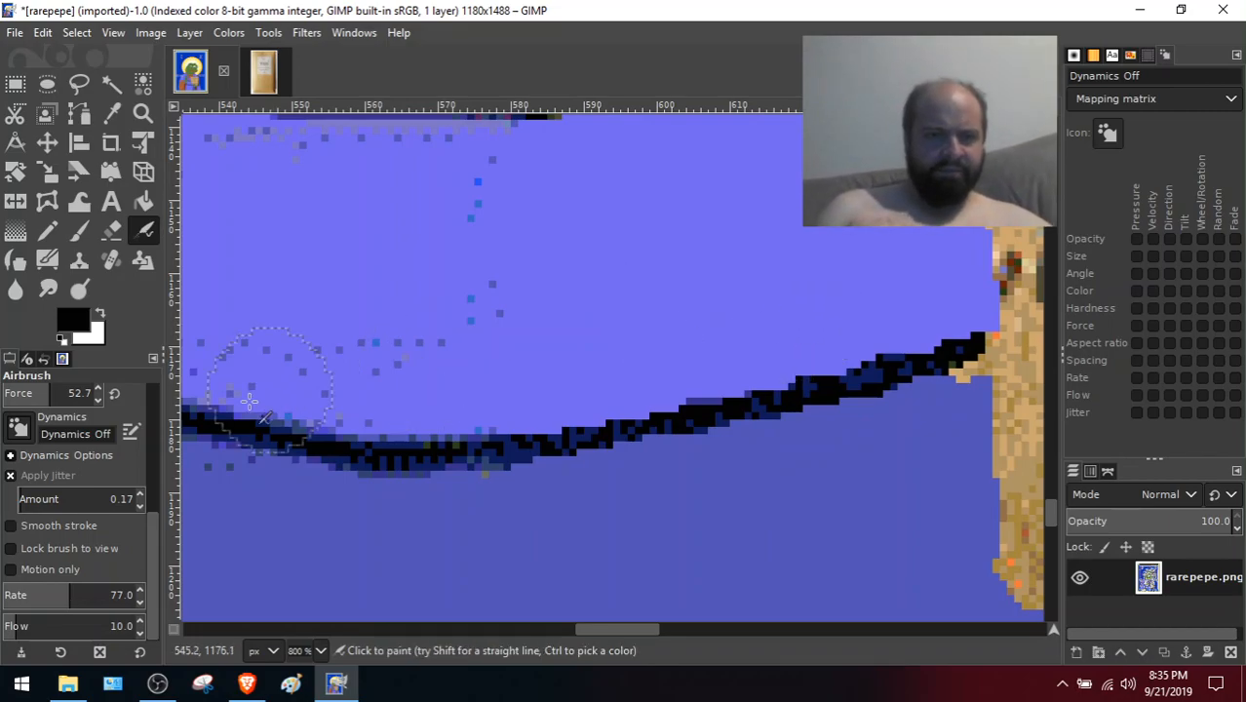
scroll(153, 585, "up", 1)
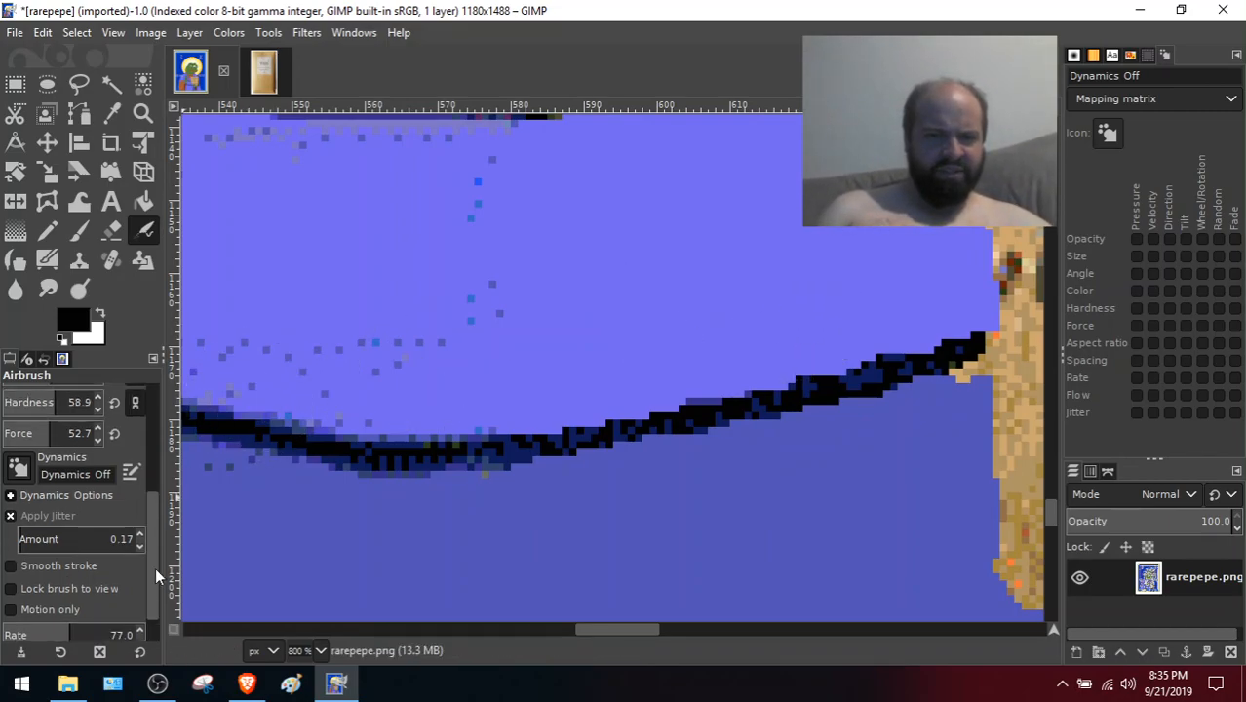
scroll(155, 566, "up", 1)
scroll(156, 546, "up", 3)
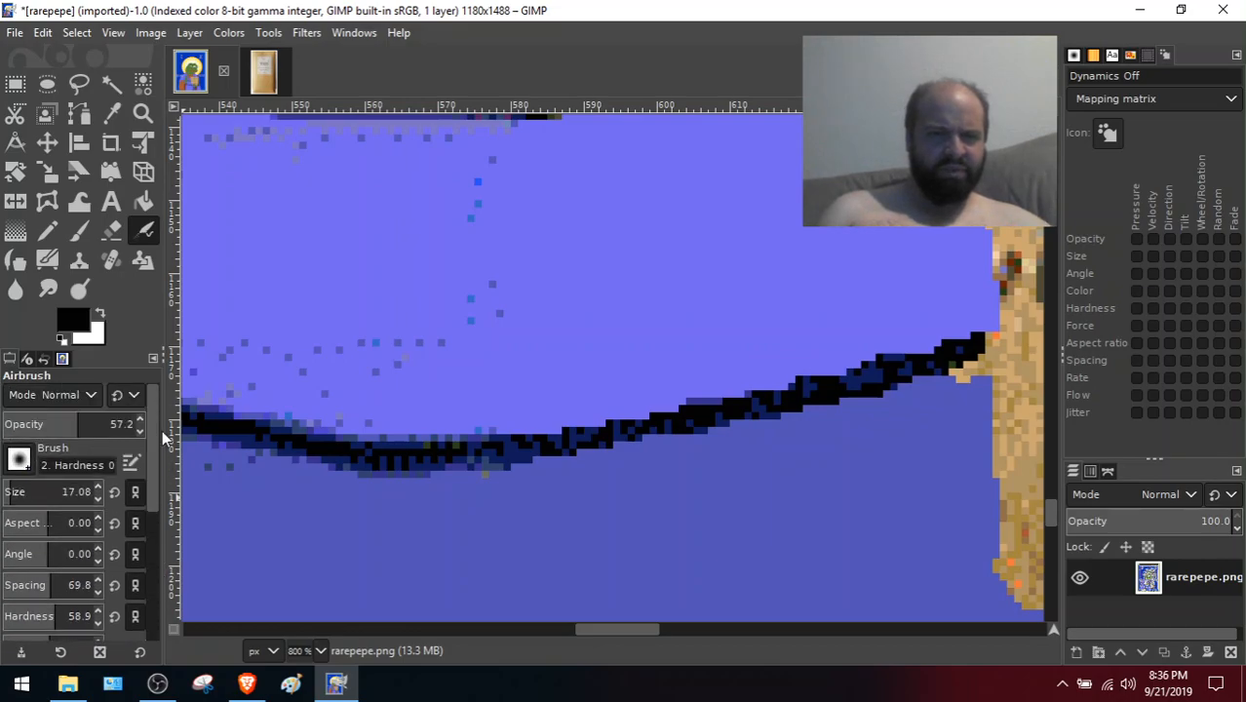
left_click(98, 405)
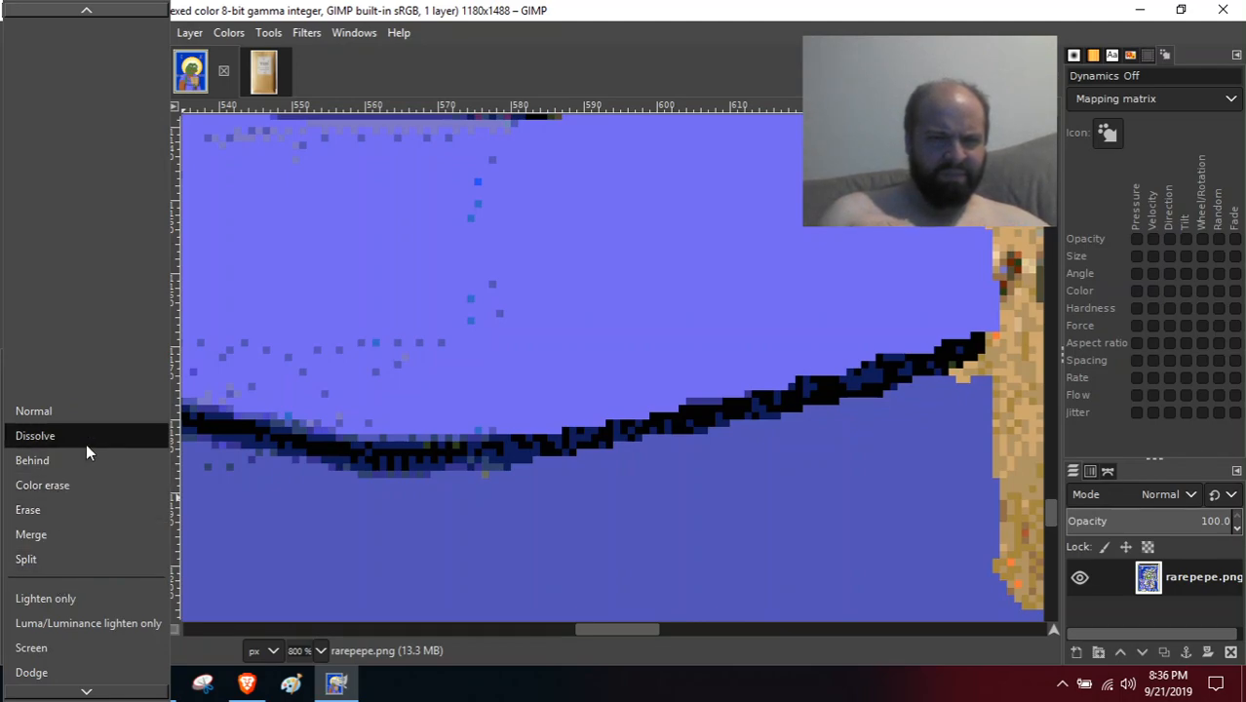
left_click(246, 492)
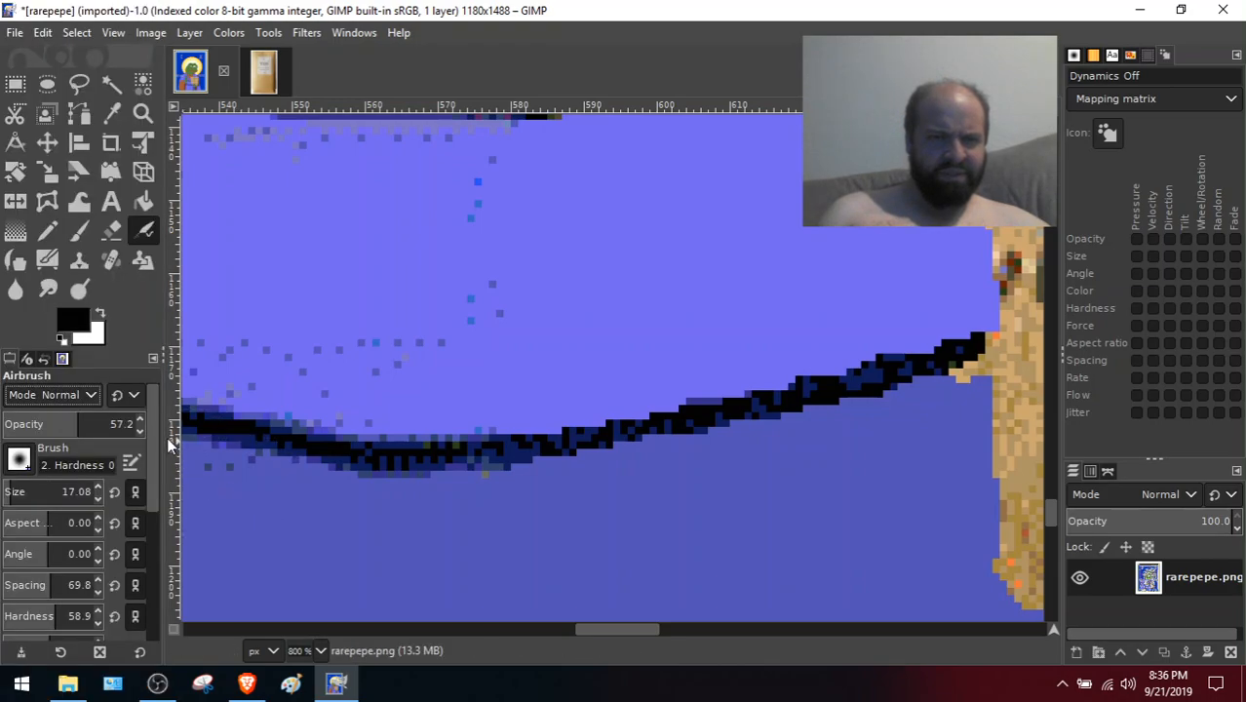
scroll(156, 428, "down", 2)
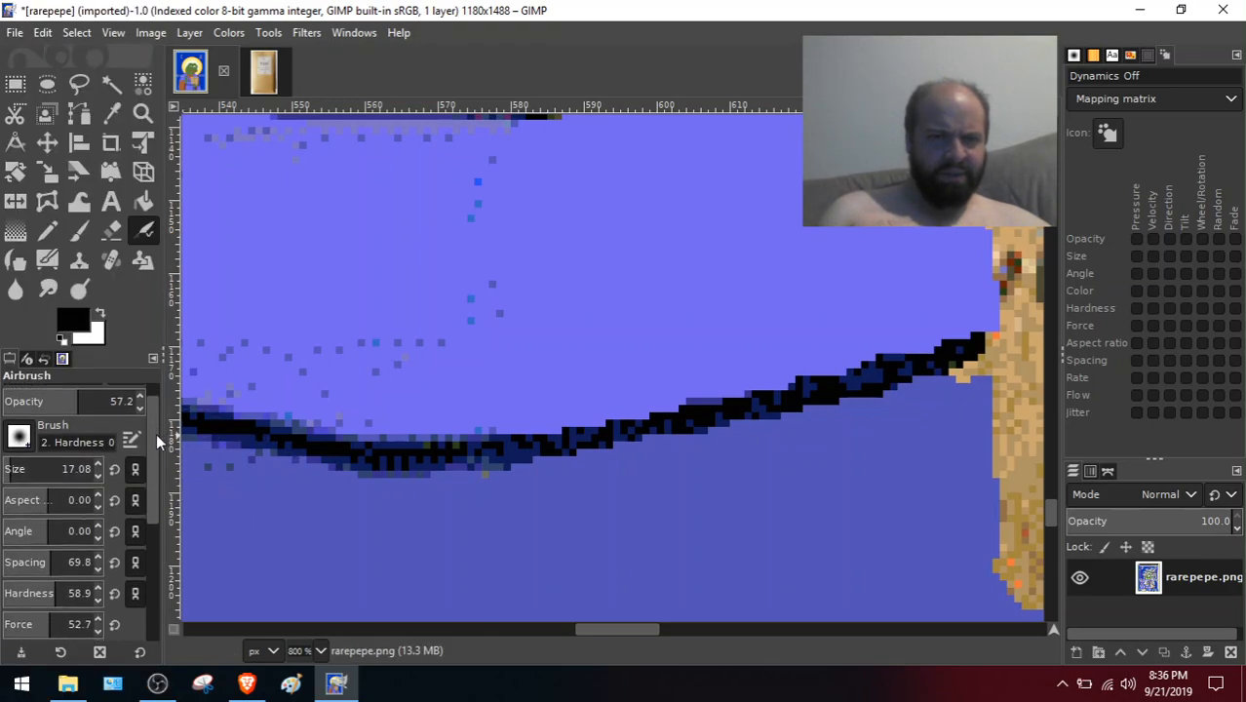
mouse_move(156, 433)
left_mouse_down()
mouse_move(166, 551)
mouse_move(176, 414)
left_mouse_up()
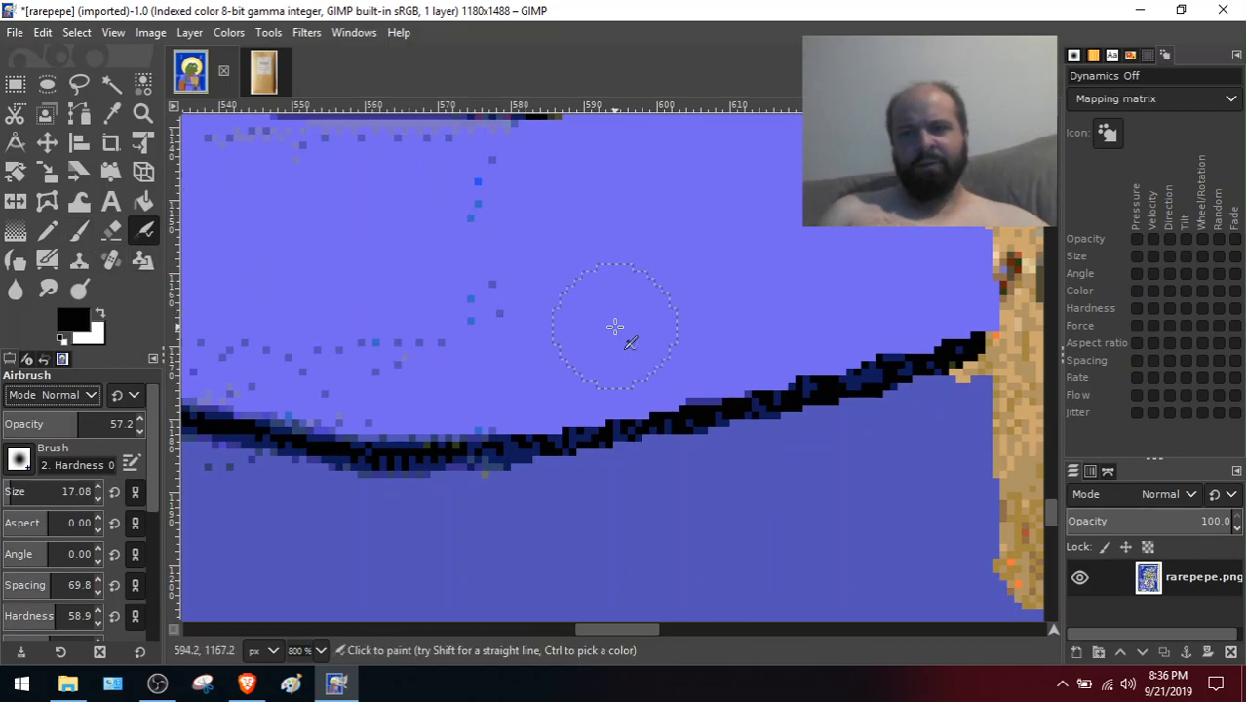
Try smudging below and along the black outline with the Smudge tool at size 17.08, and undo the strokes
left_click(48, 289)
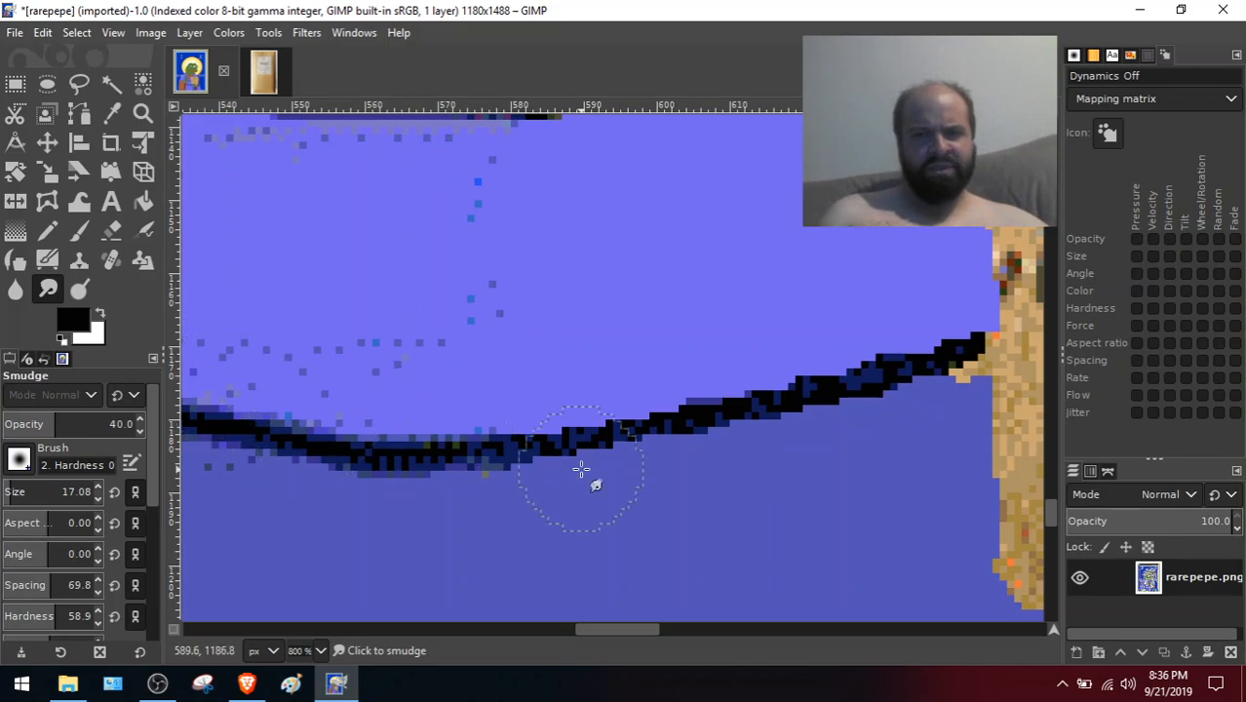
left_click_drag(584, 473, 756, 473)
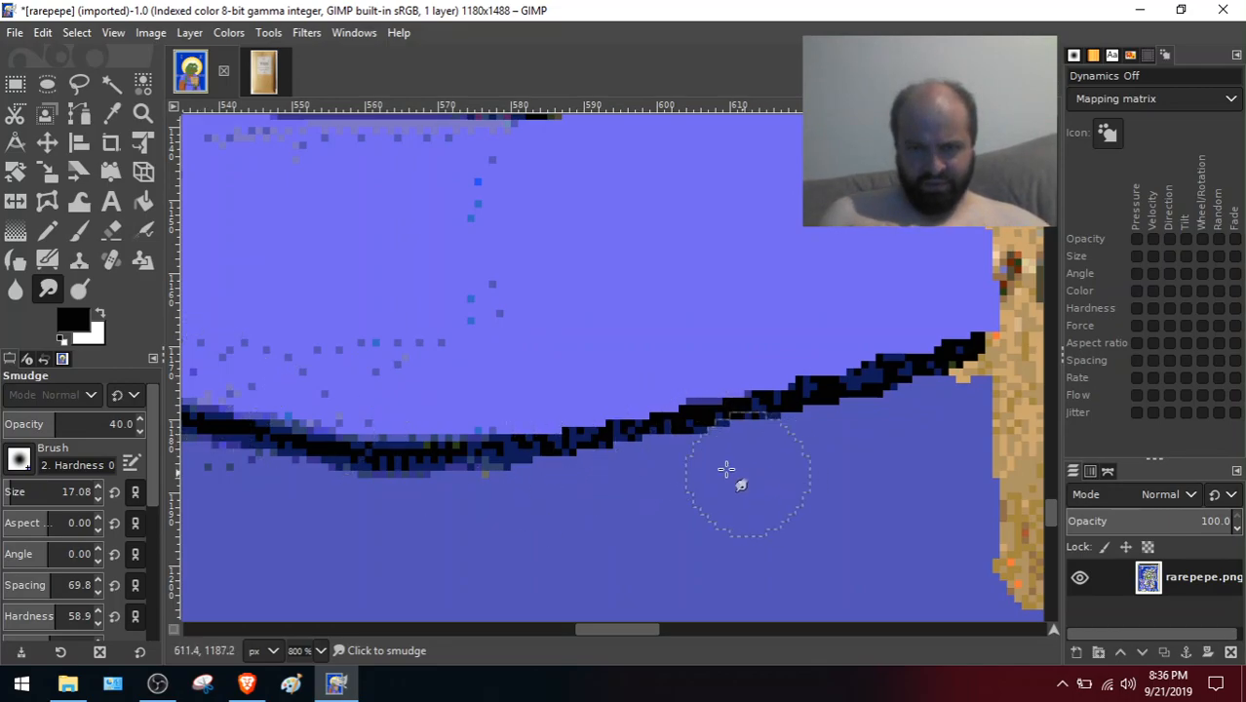
mouse_move(634, 423)
left_mouse_down()
mouse_move(696, 419)
mouse_move(719, 408)
mouse_move(645, 401)
mouse_move(769, 396)
mouse_move(694, 401)
left_mouse_up()
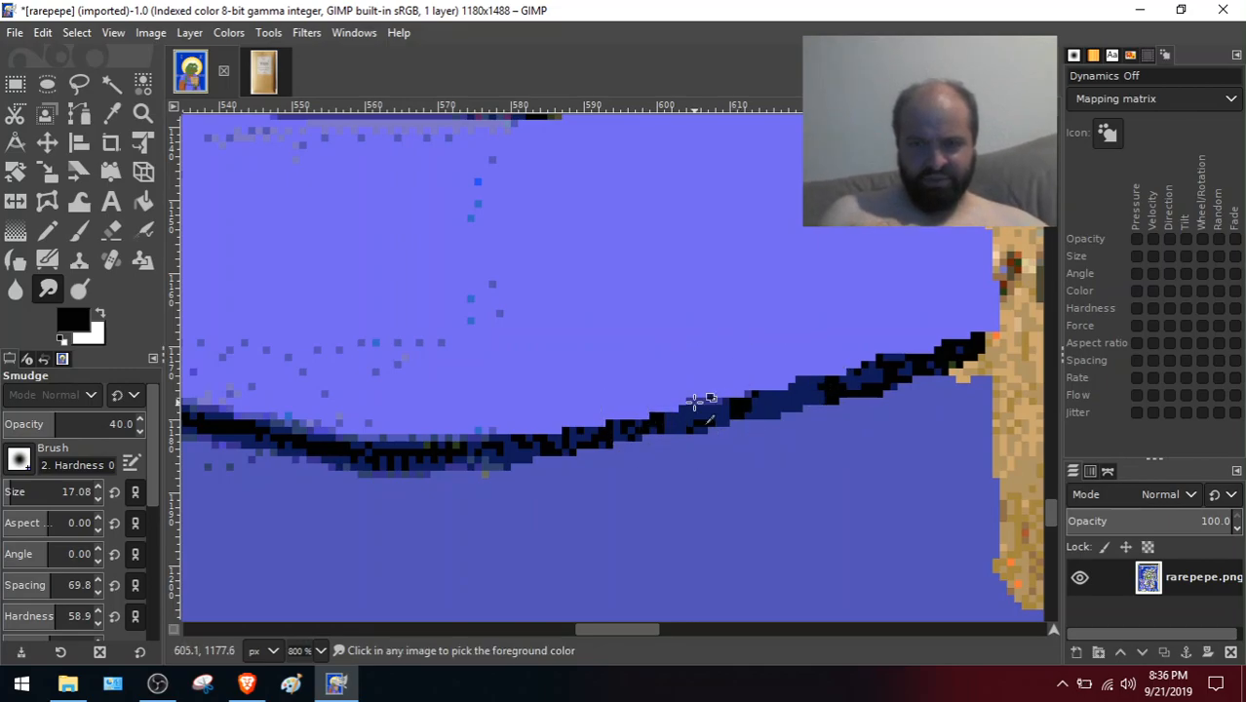
key("ctrl+z")
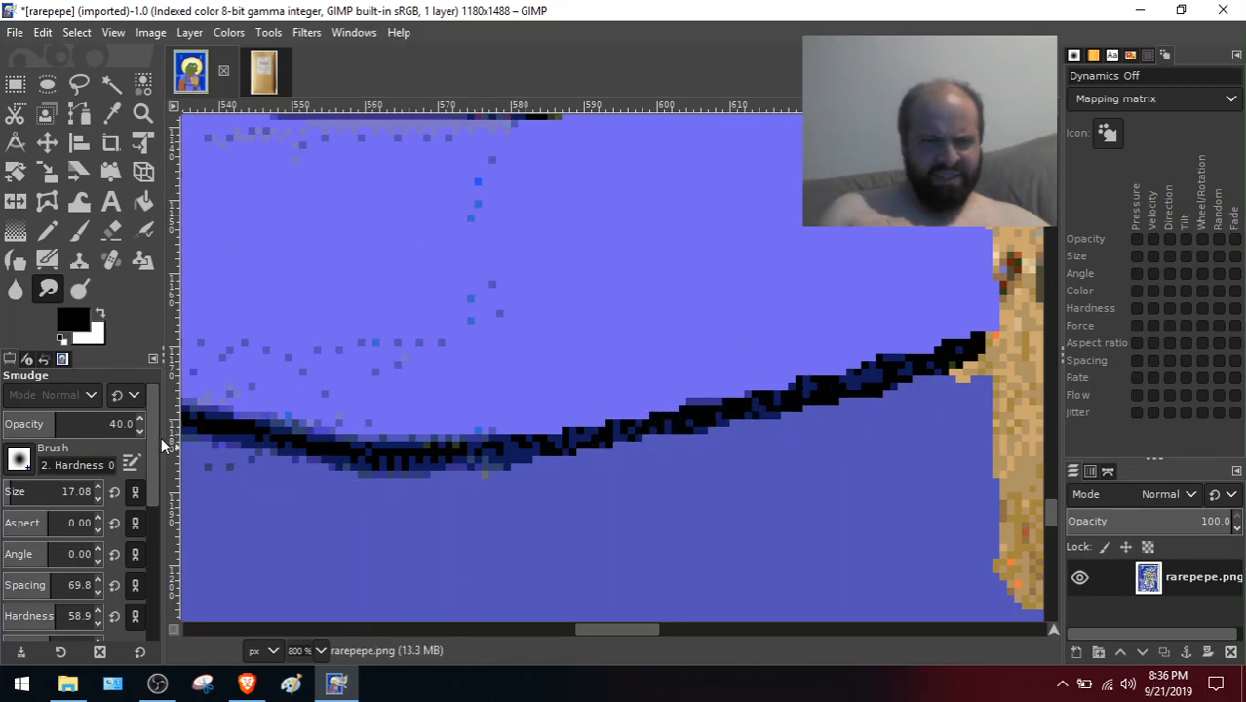
Reduce the Smudge tool's size to 1.94
scroll(154, 438, "down", 4)
scroll(161, 495, "down", 5)
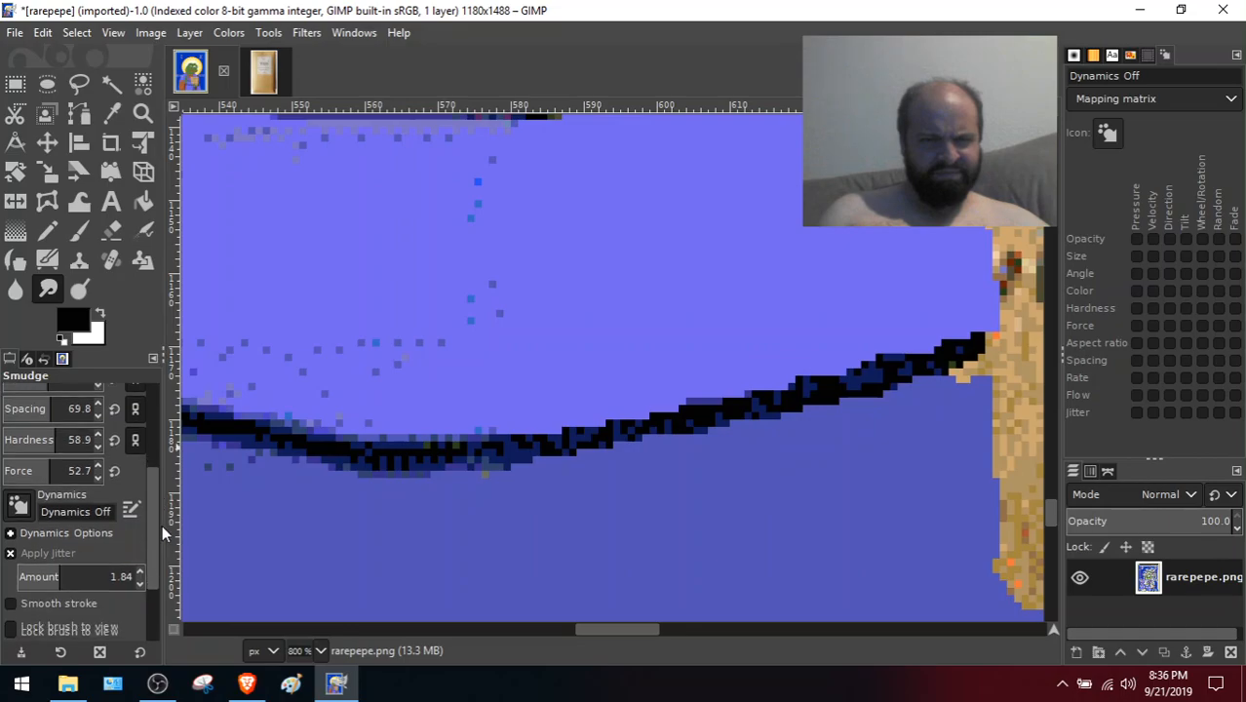
scroll(155, 537, "up", 2)
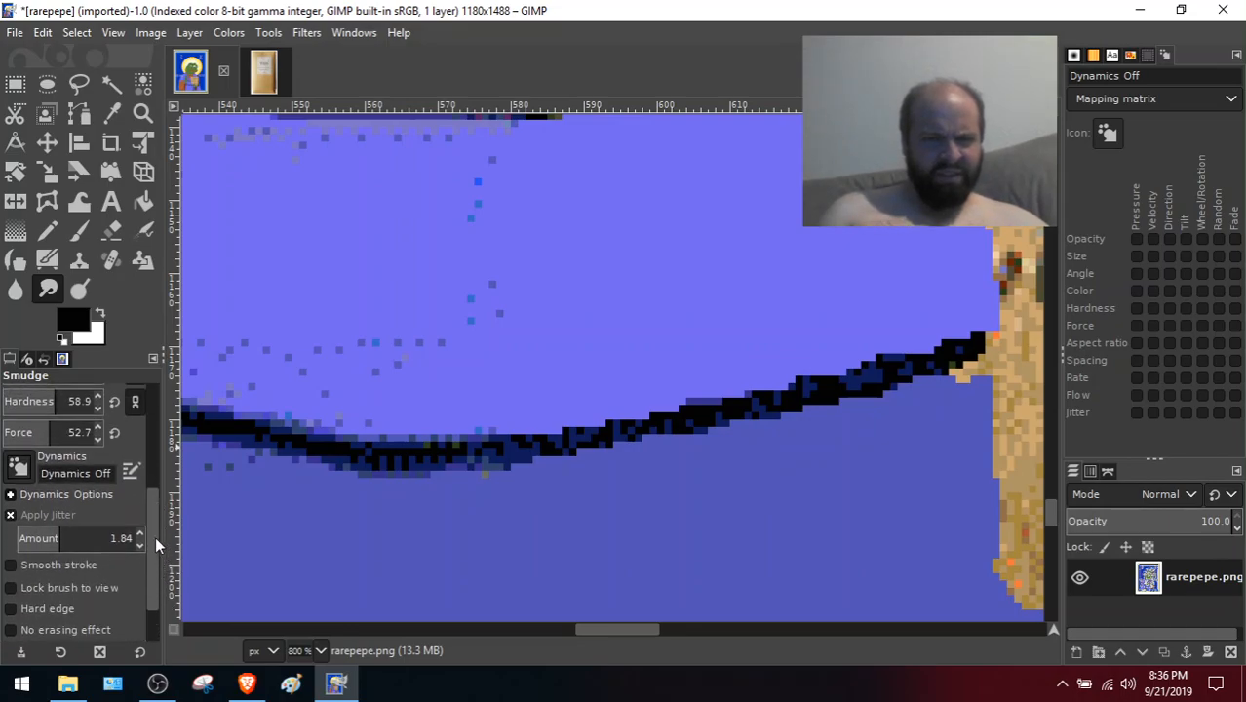
left_click_drag(155, 536, 151, 443)
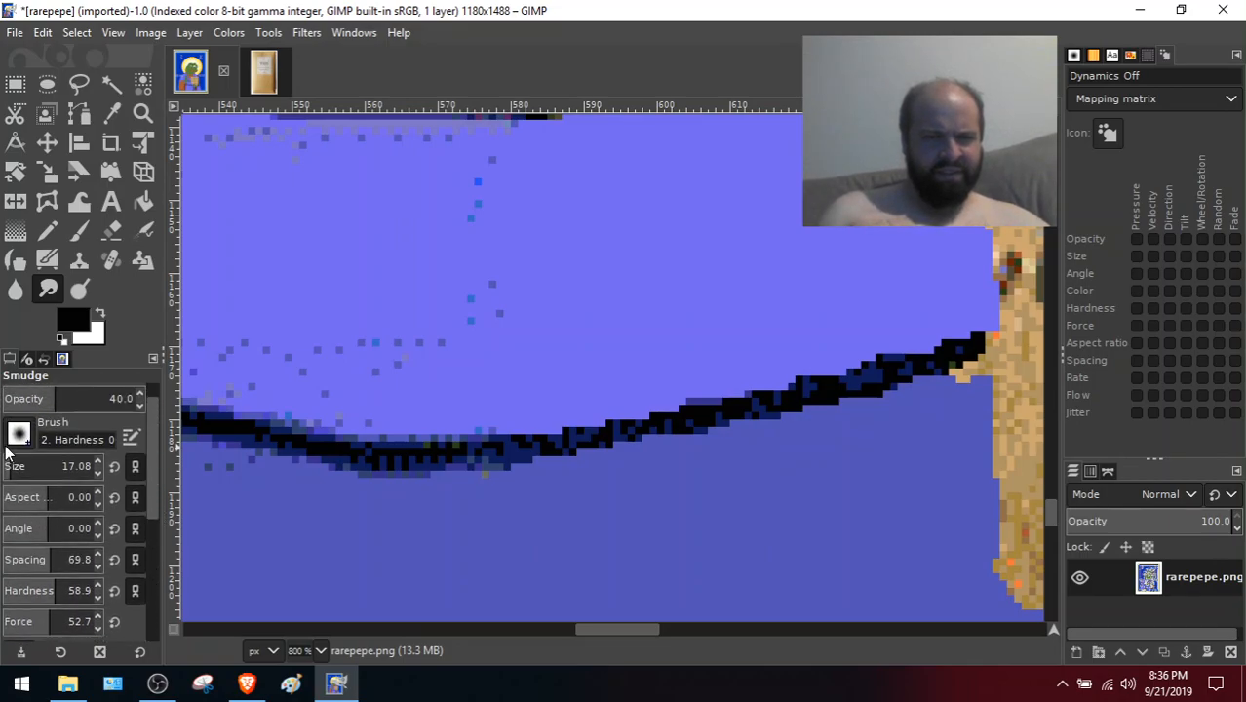
left_click_drag(17, 467, 2, 467)
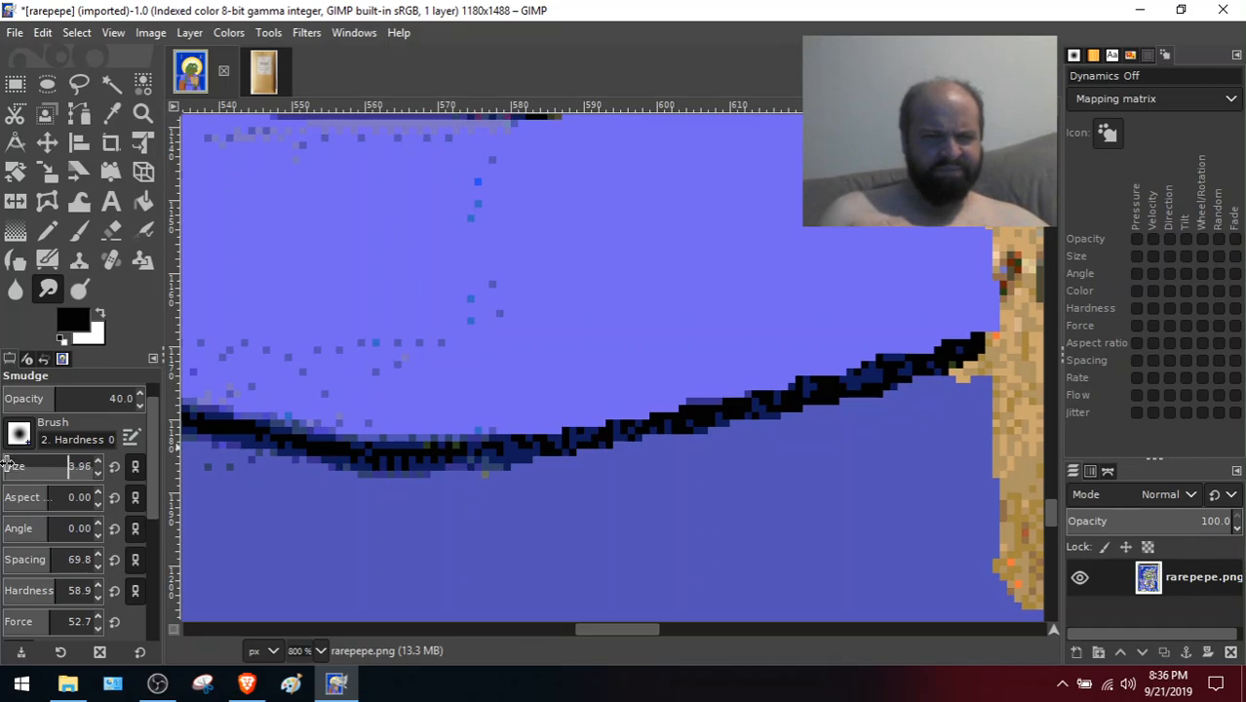
left_click_drag(8, 466, 6, 466)
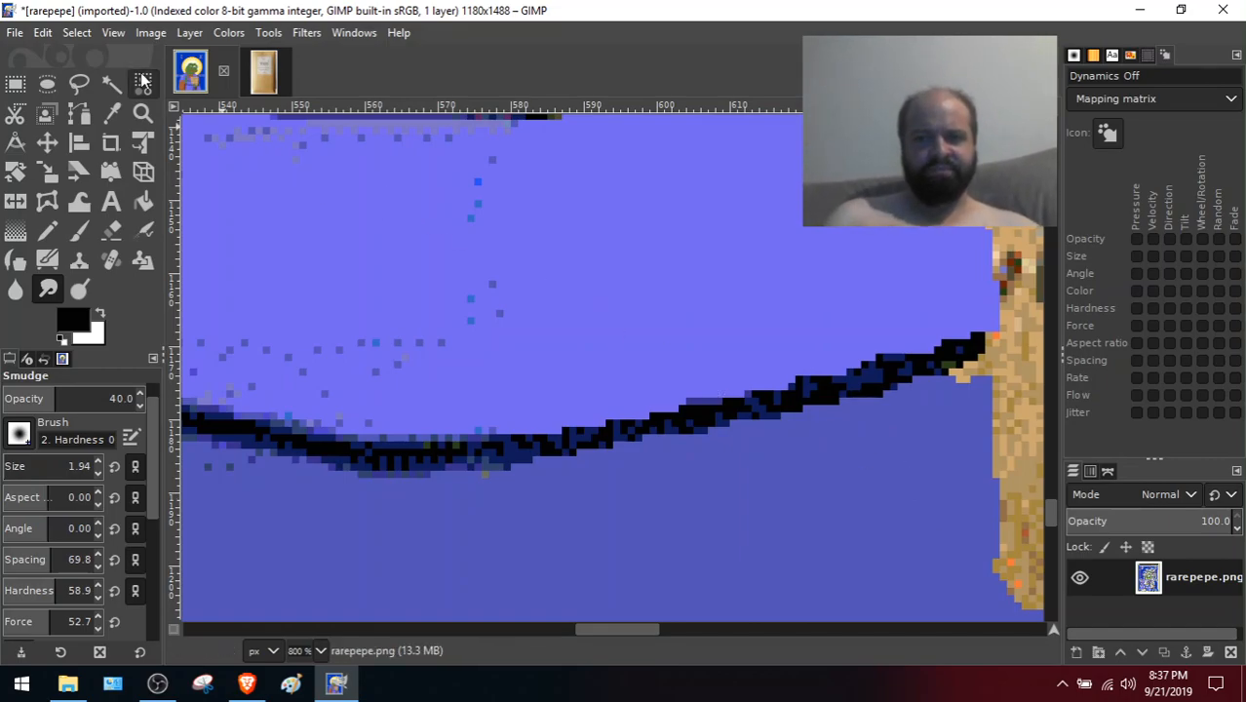
Trim the underside of the black outline below the dark blue stripe with the Pencil, using the light robe blue sampled beneath it
mouse_move(1053, 518)
left_mouse_down()
mouse_move(1053, 492)
mouse_move(1057, 508)
left_mouse_up()
key("minus")
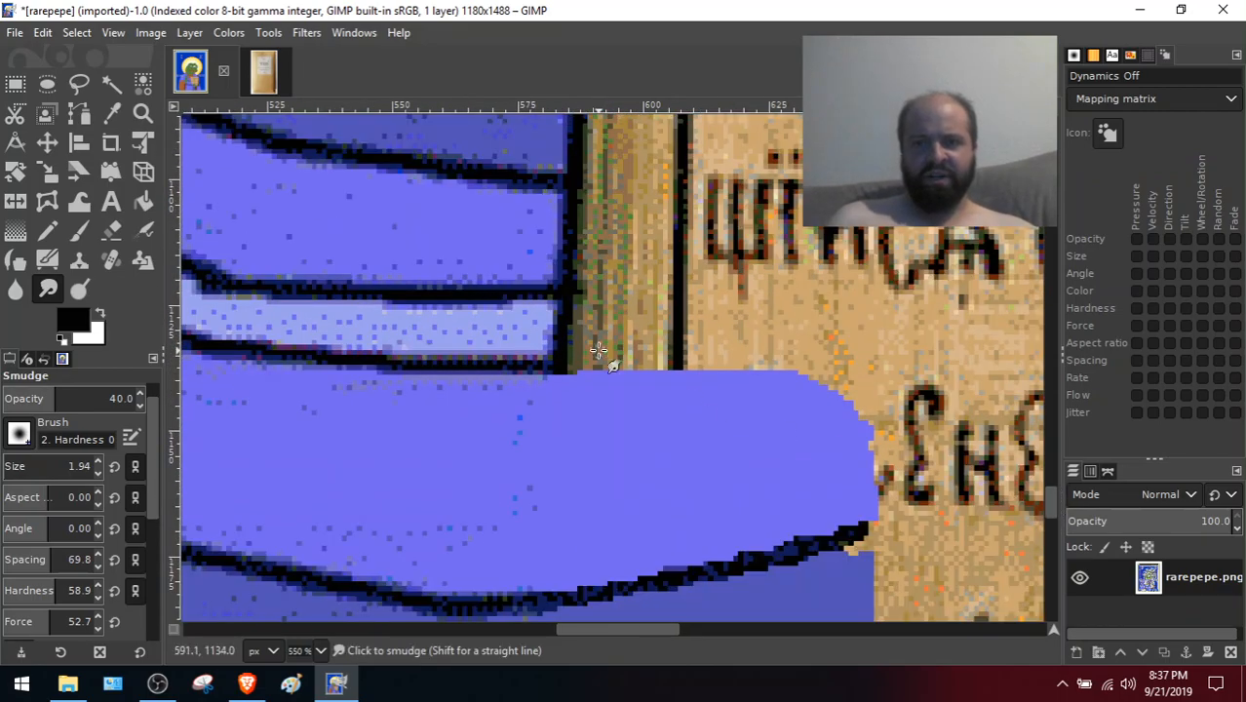
left_click_drag(1055, 505, 1052, 531)
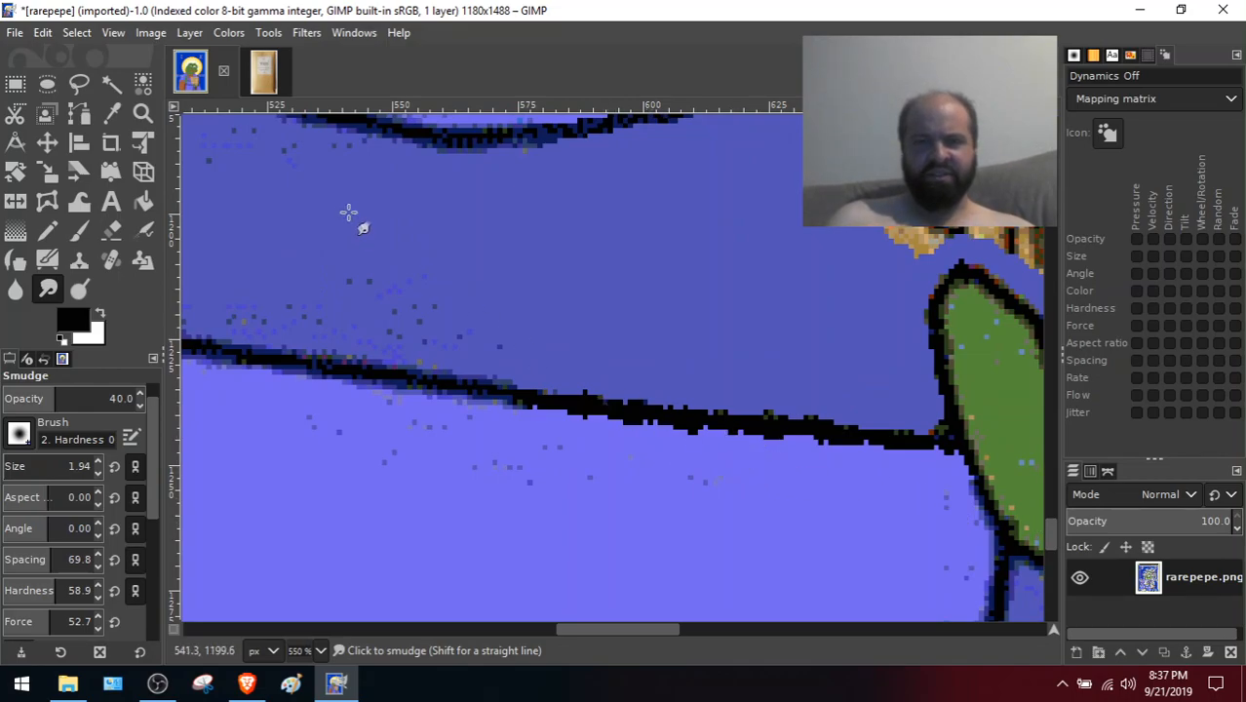
key("plus")
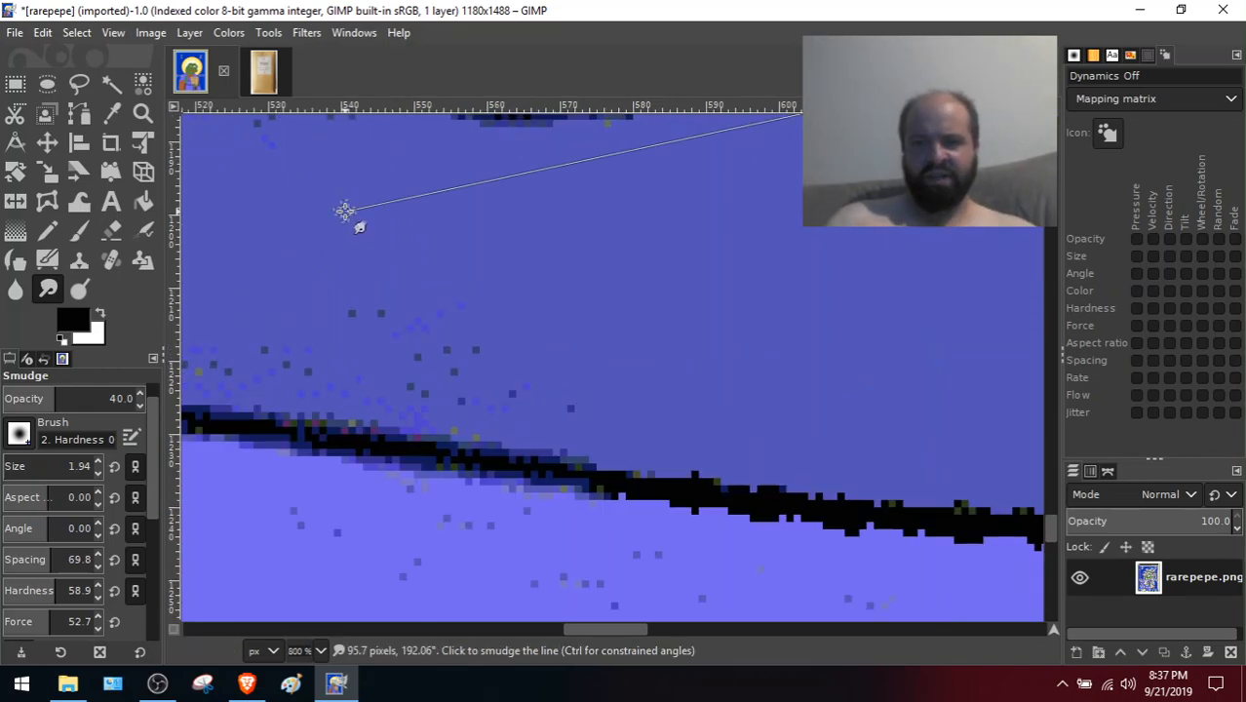
left_click_drag(627, 629, 657, 628)
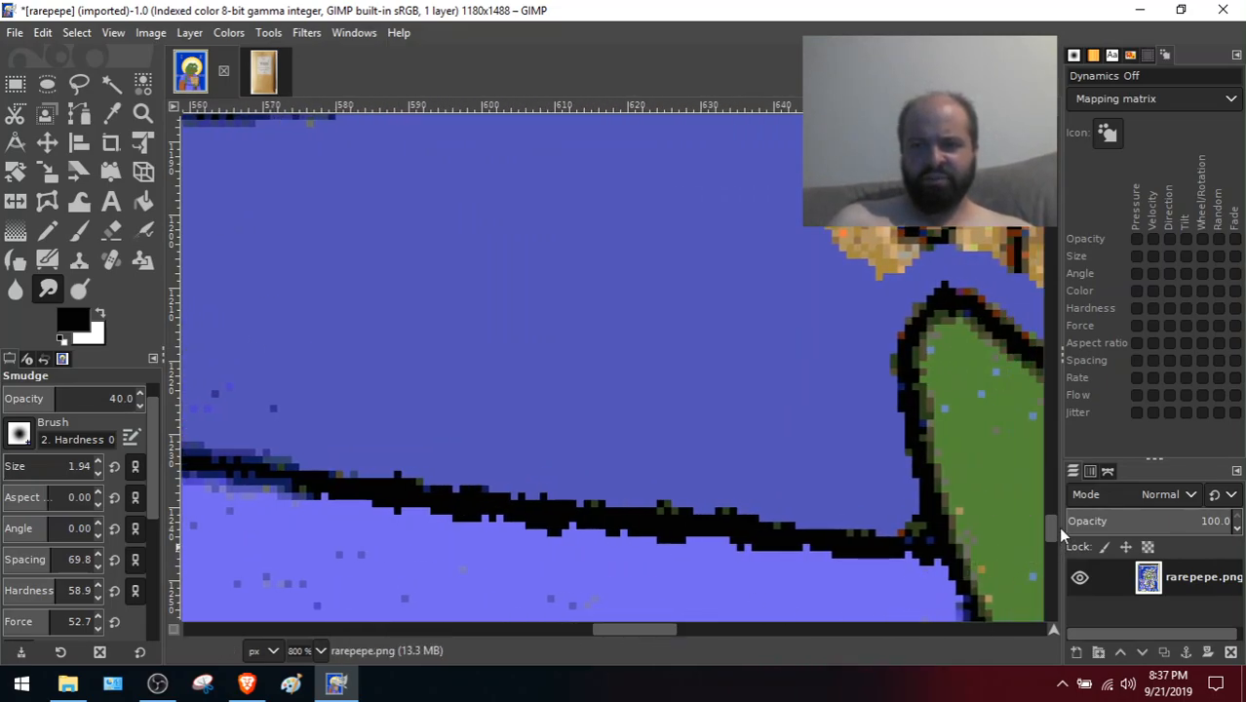
left_click_drag(1052, 521, 1054, 529)
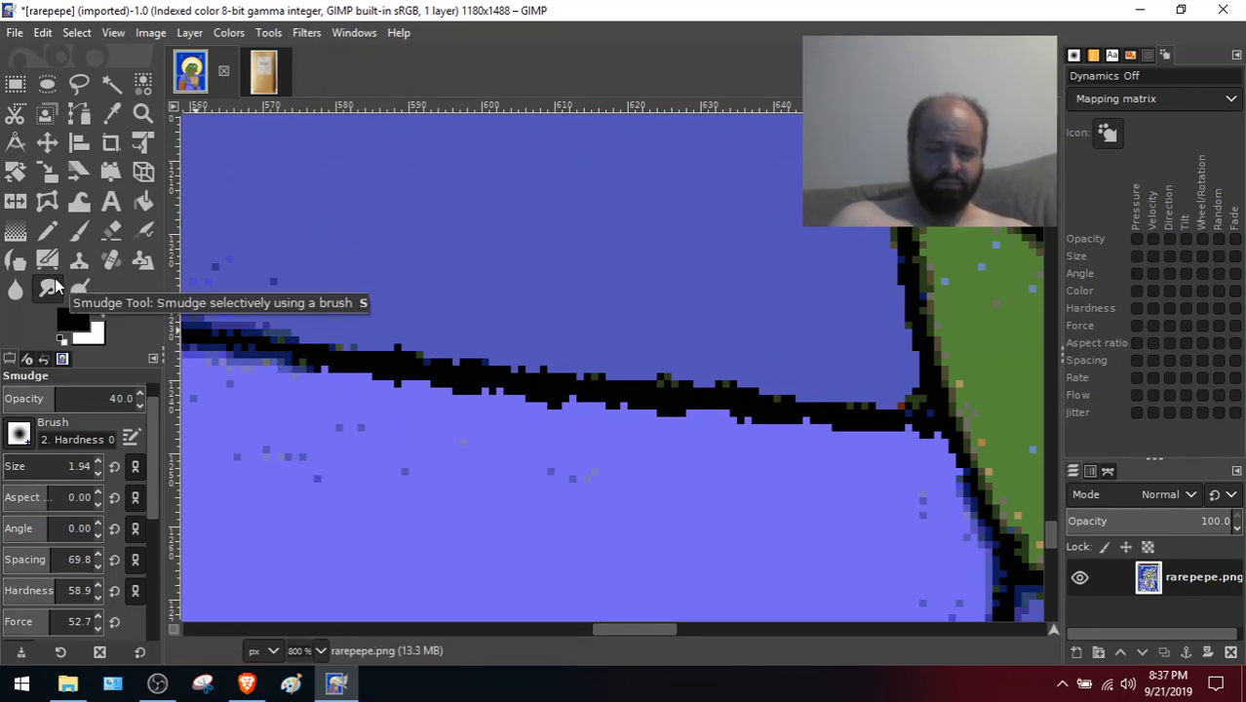
left_click(111, 113)
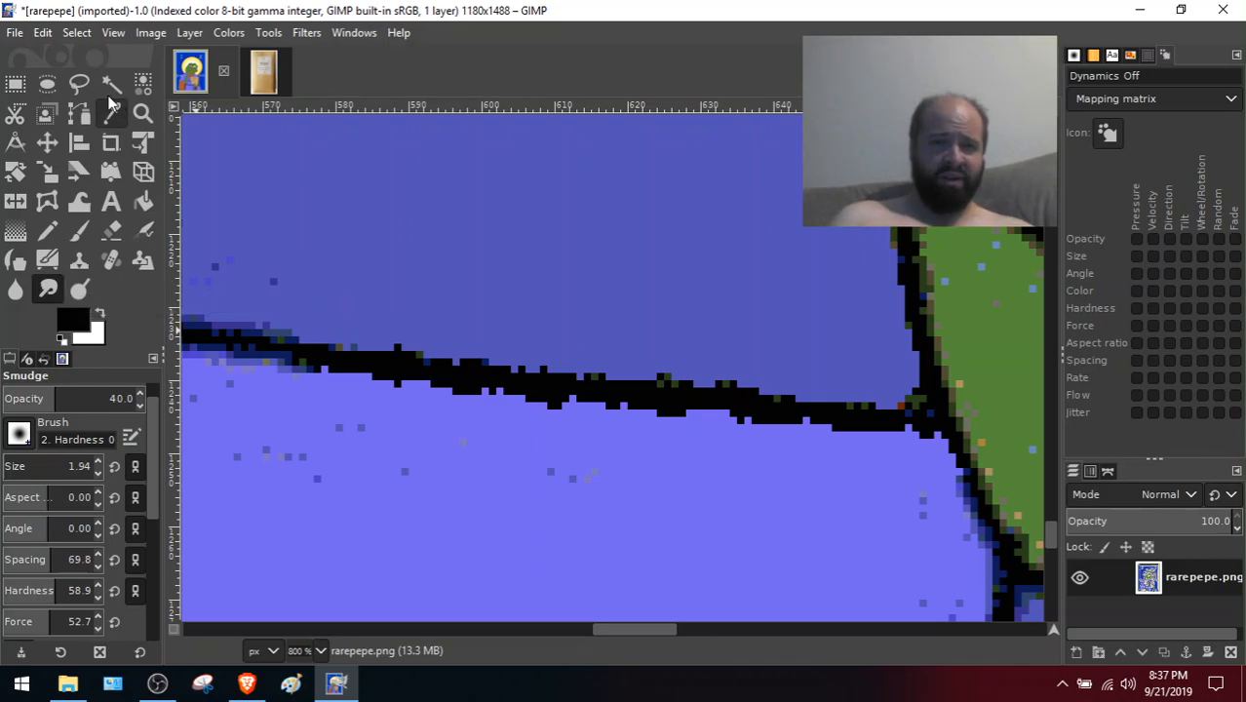
left_click(462, 459)
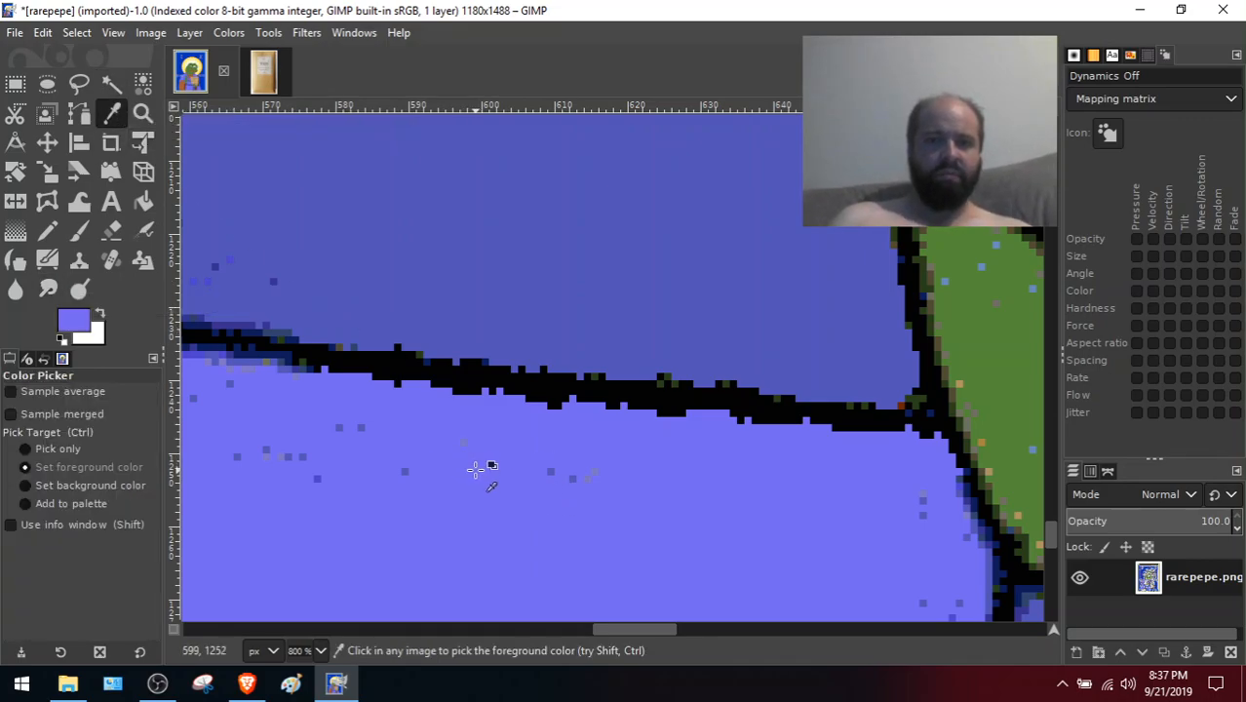
left_click(46, 232)
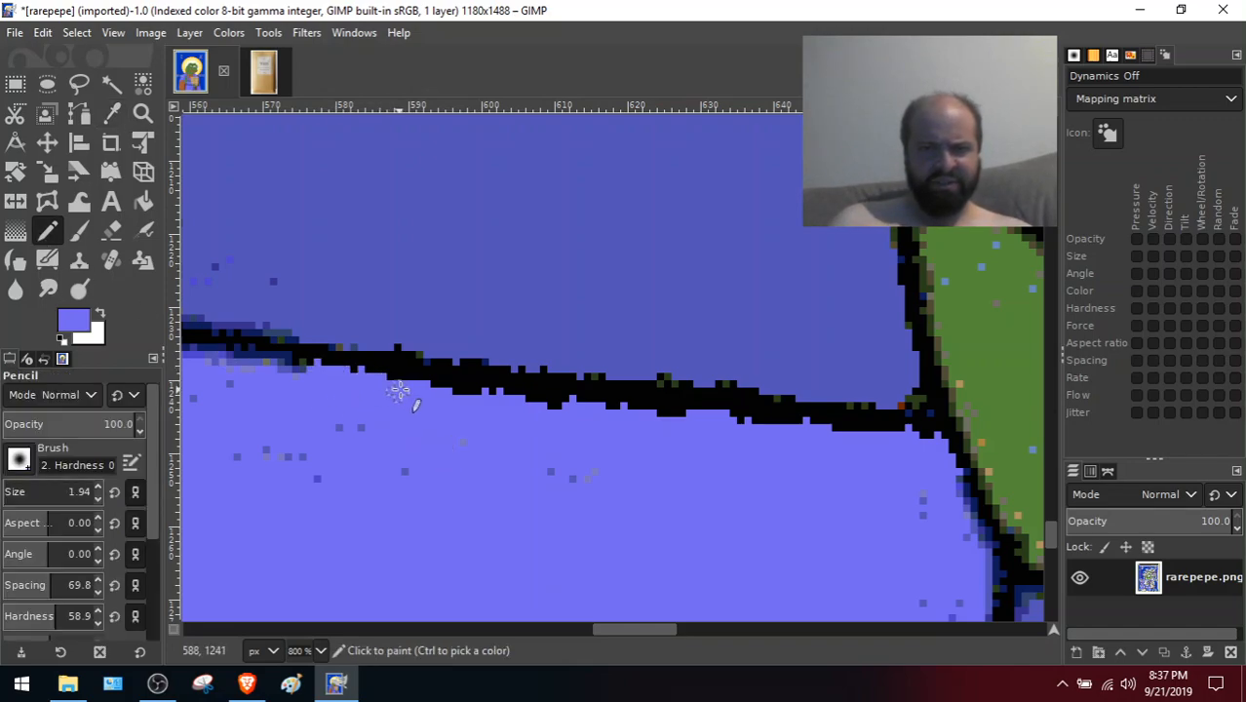
left_click_drag(442, 395, 922, 438)
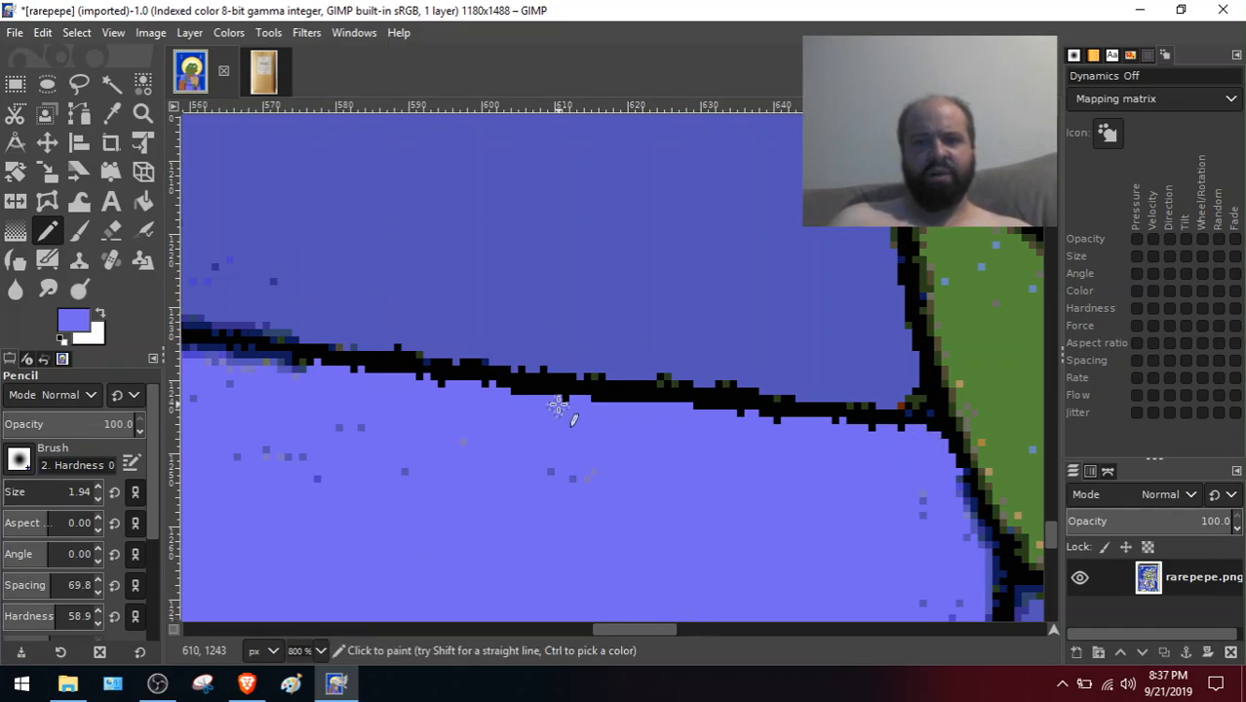
left_click_drag(370, 338, 409, 338)
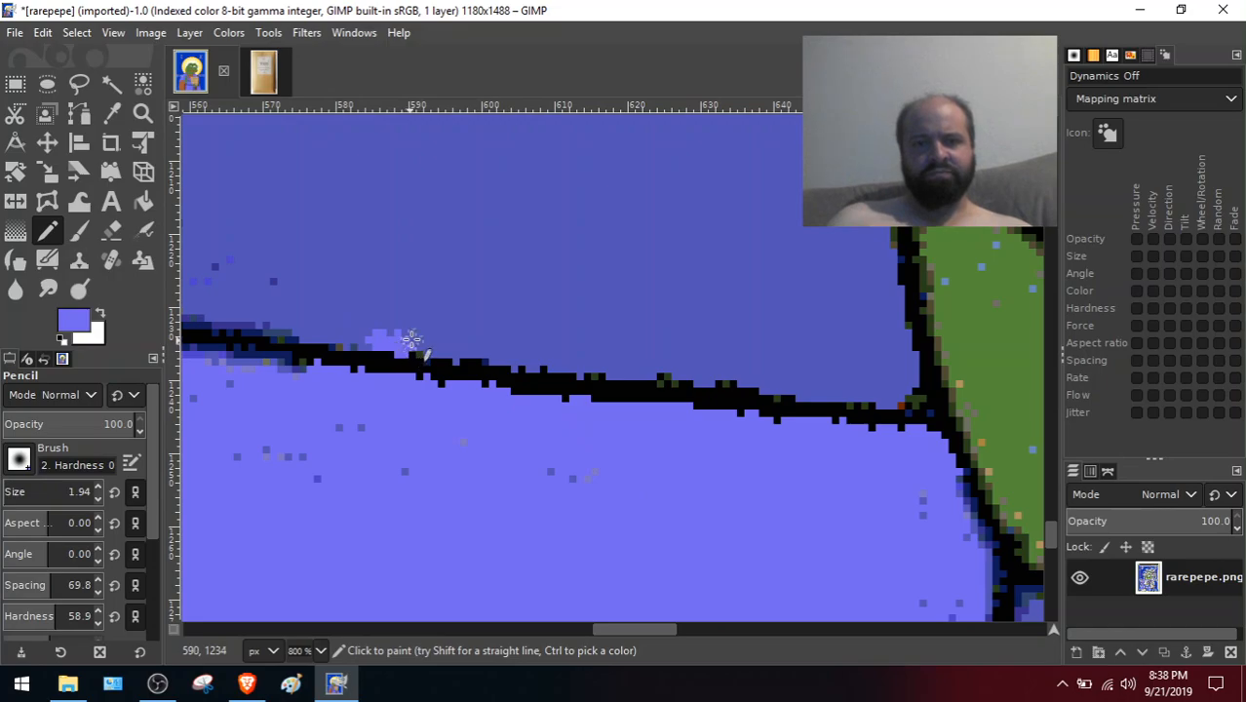
key("ctrl+z")
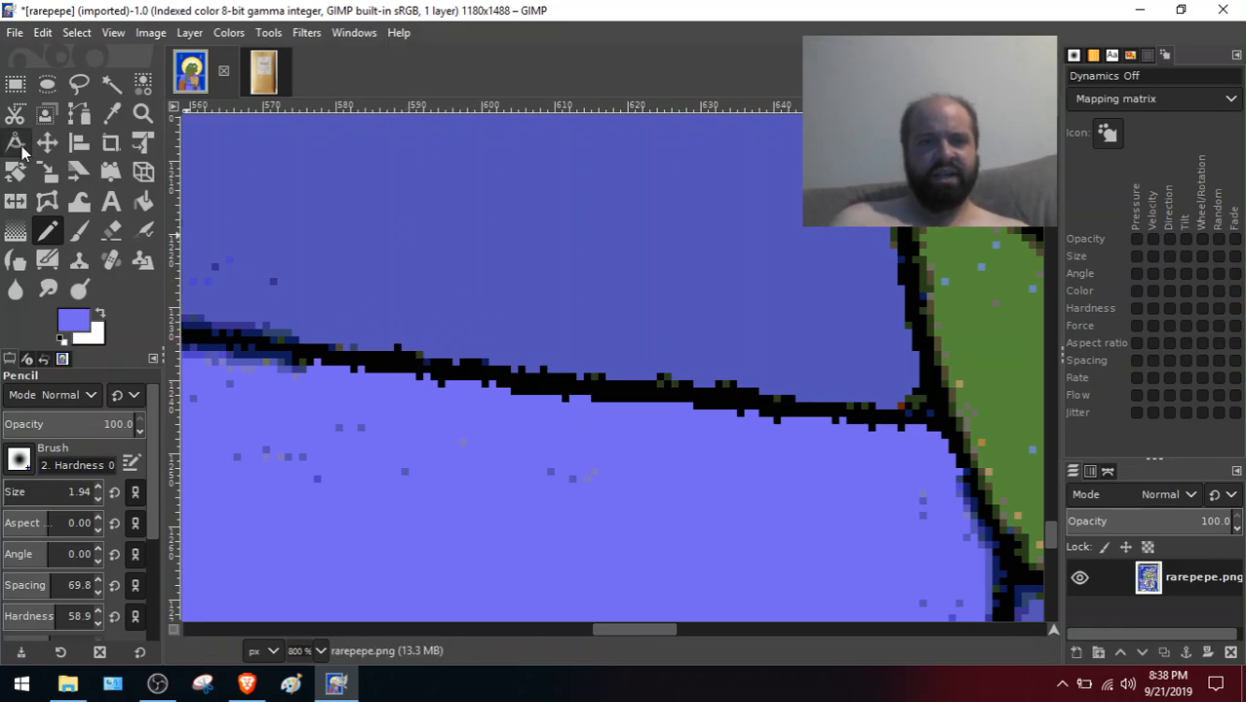
Sample the dark stripe blue and trim the upper edge of the same black outline with the Pencil
left_click(111, 113)
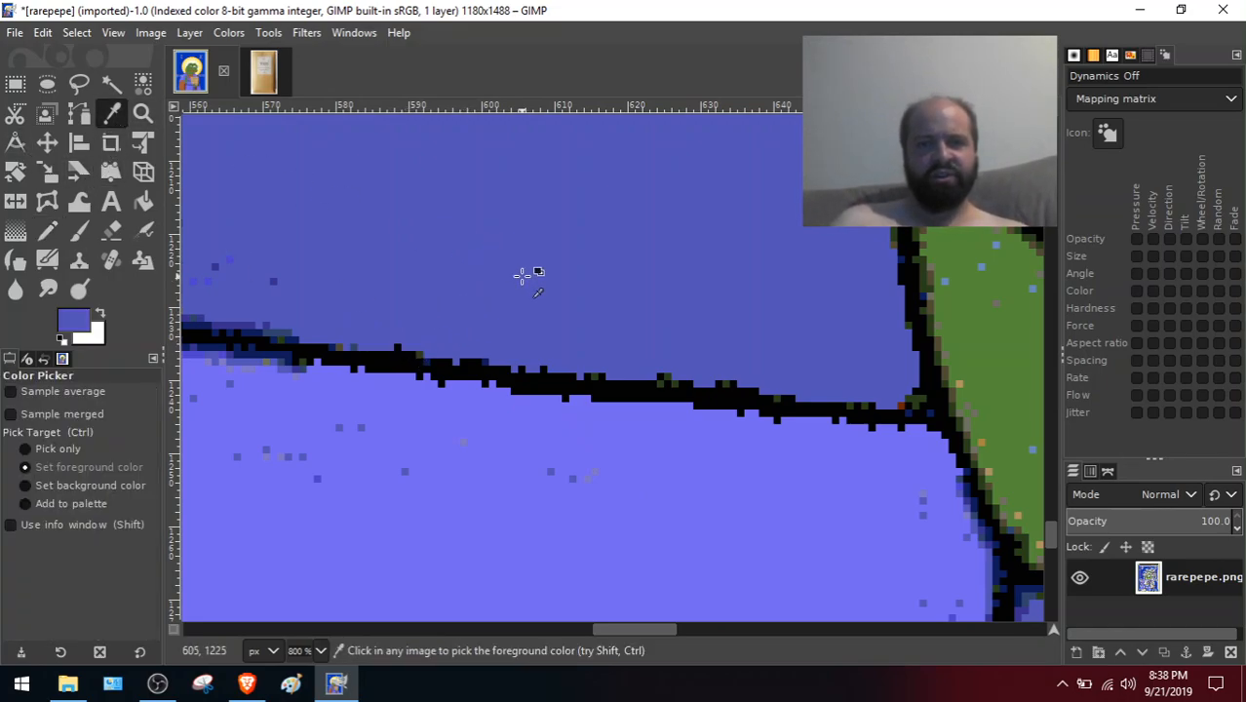
left_click(49, 230)
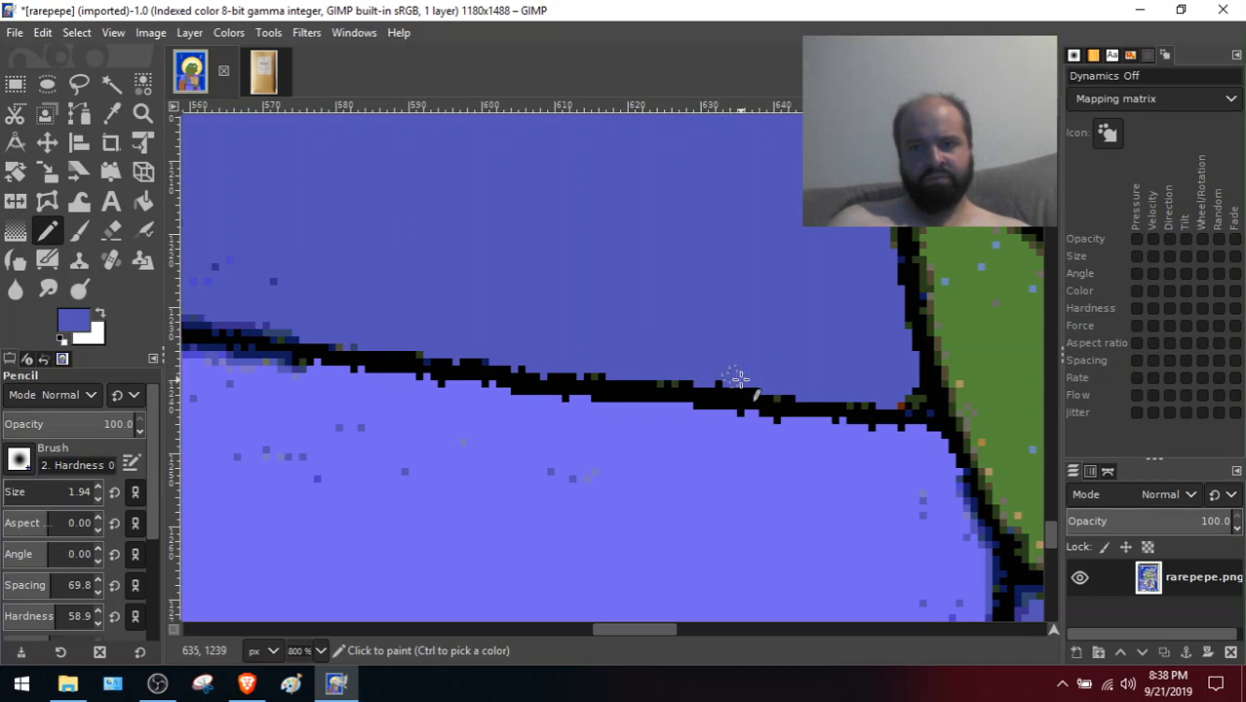
left_click(689, 381)
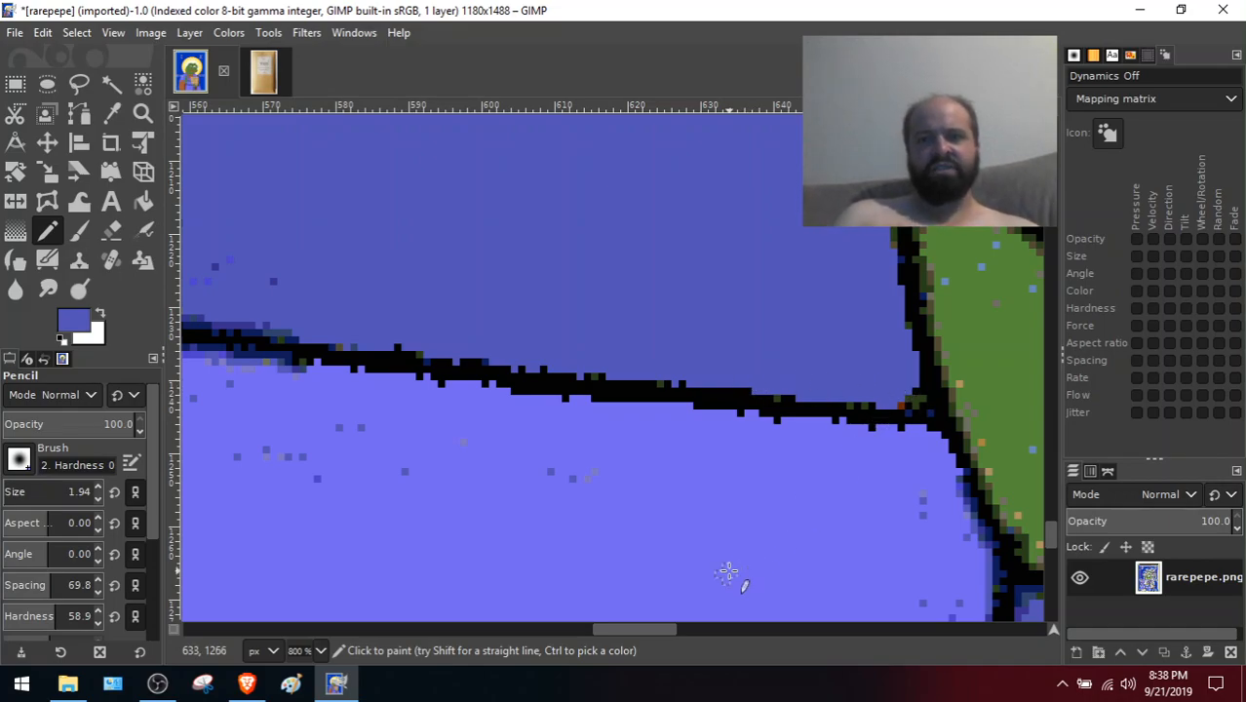
Smudge along the black outline below the dark blue stripe up to the green hand to soften its edges
left_click(47, 289)
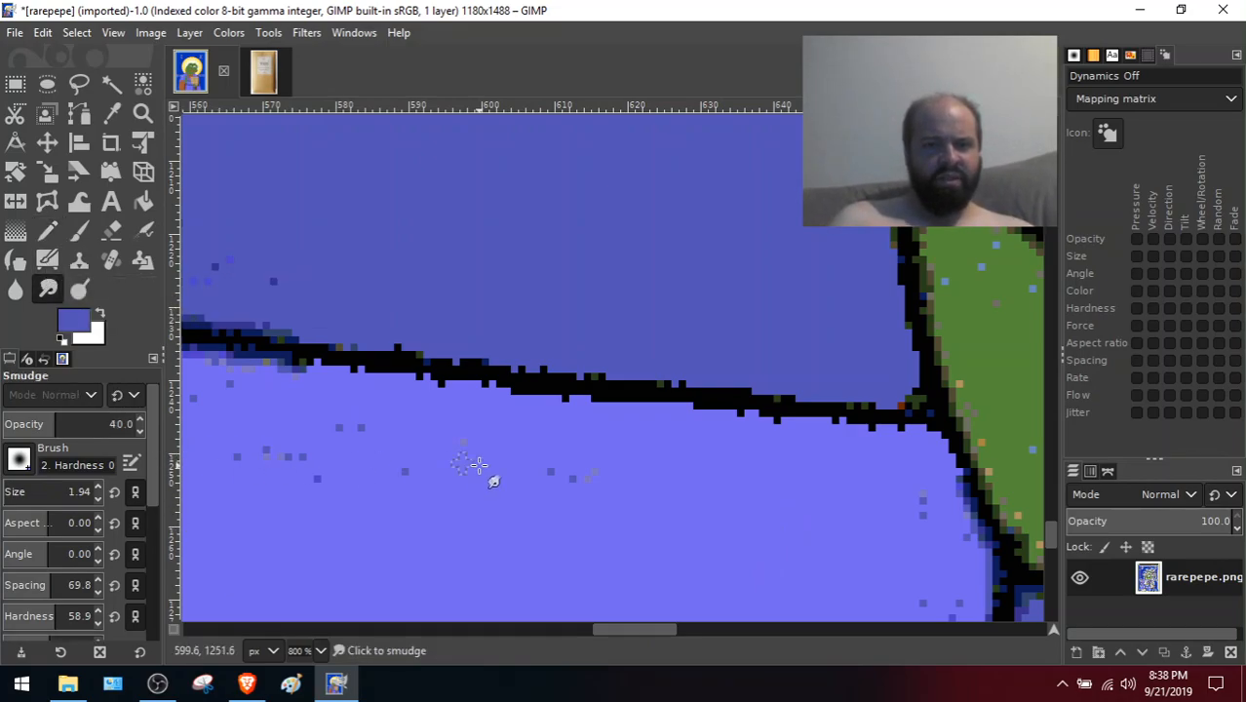
mouse_move(458, 376)
left_mouse_down()
mouse_move(399, 358)
mouse_move(441, 386)
mouse_move(357, 365)
mouse_move(435, 369)
mouse_move(346, 375)
left_mouse_up()
mouse_move(263, 366)
left_mouse_down()
mouse_move(360, 377)
mouse_move(322, 368)
left_mouse_up()
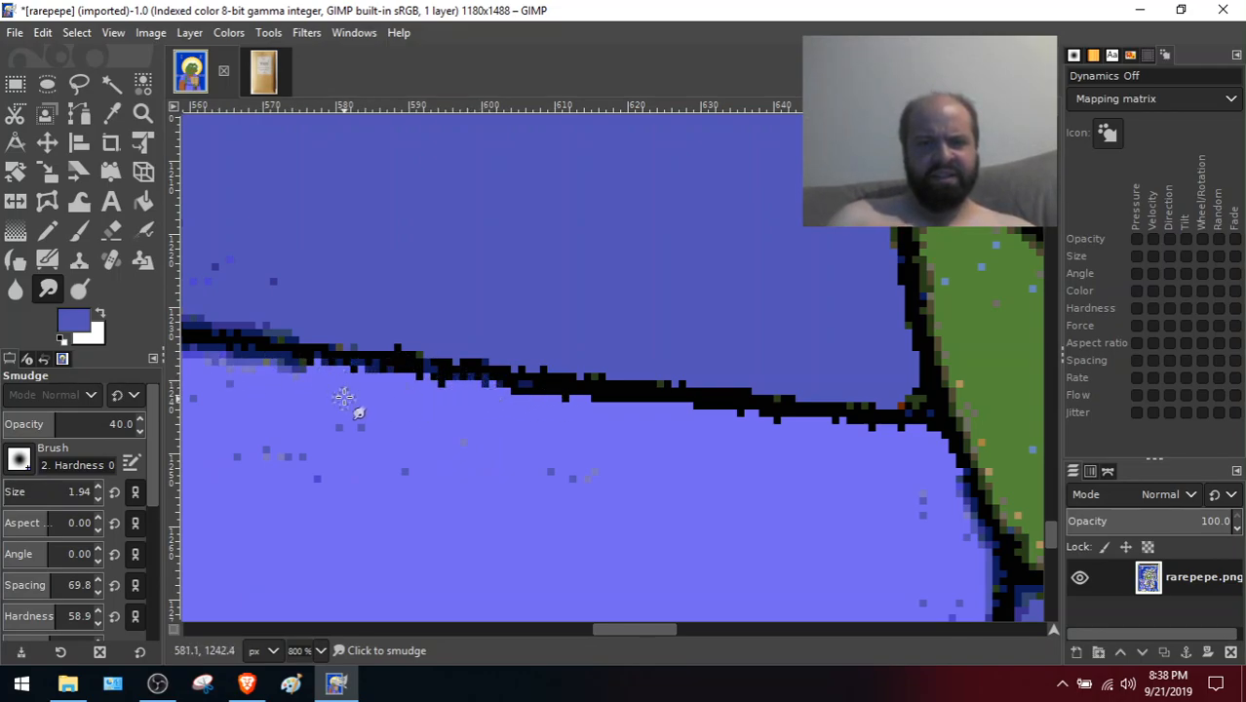
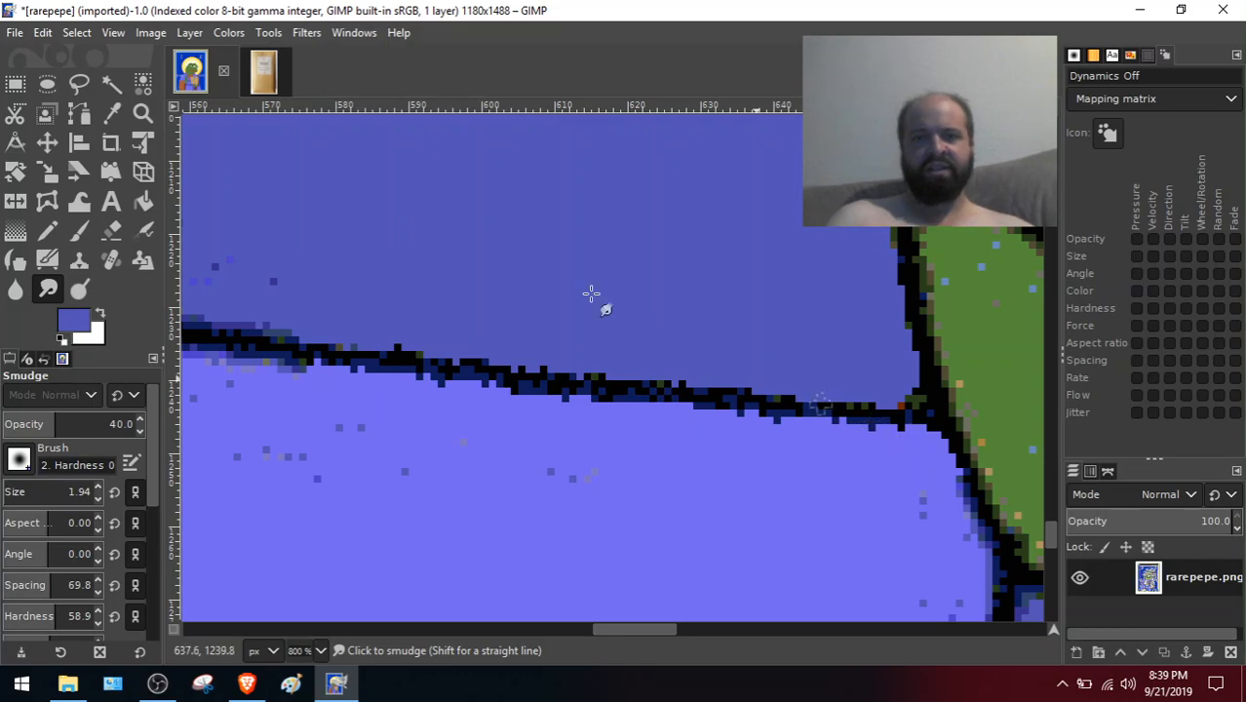
Examine the repainted robe stripes and outlines beside the book at 100% zoom and again up close
left_click(112, 33)
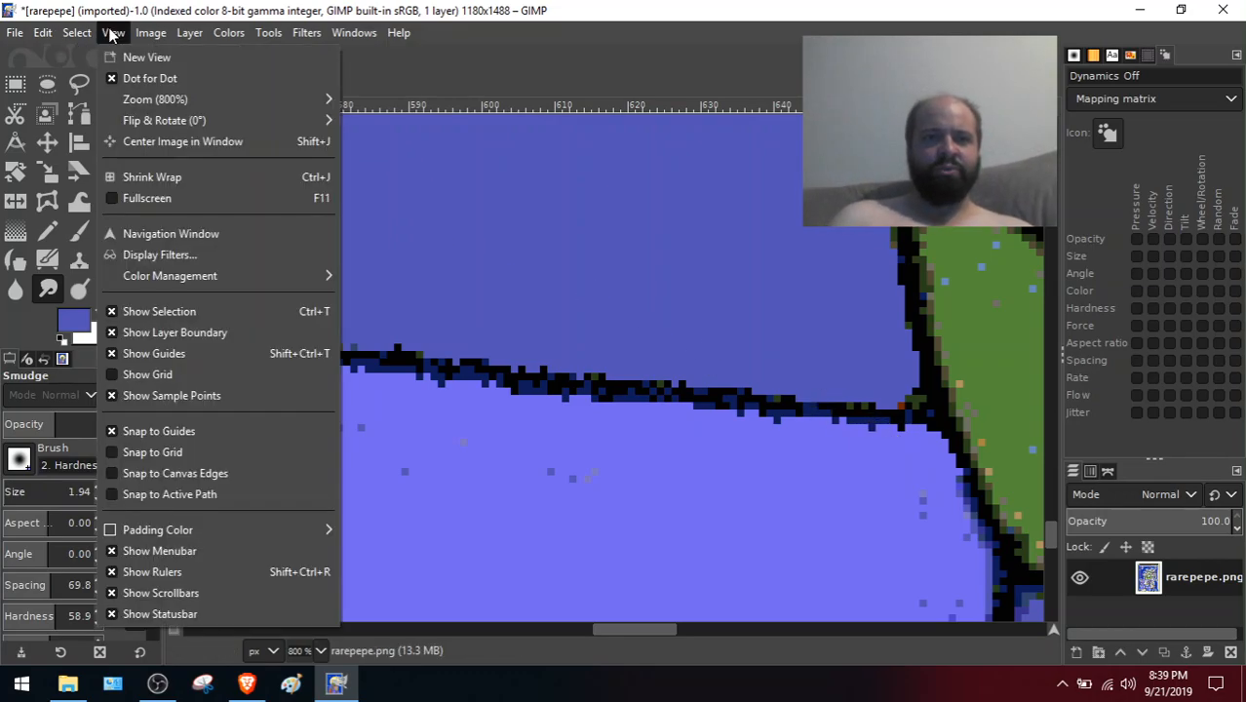
mouse_move(145, 94)
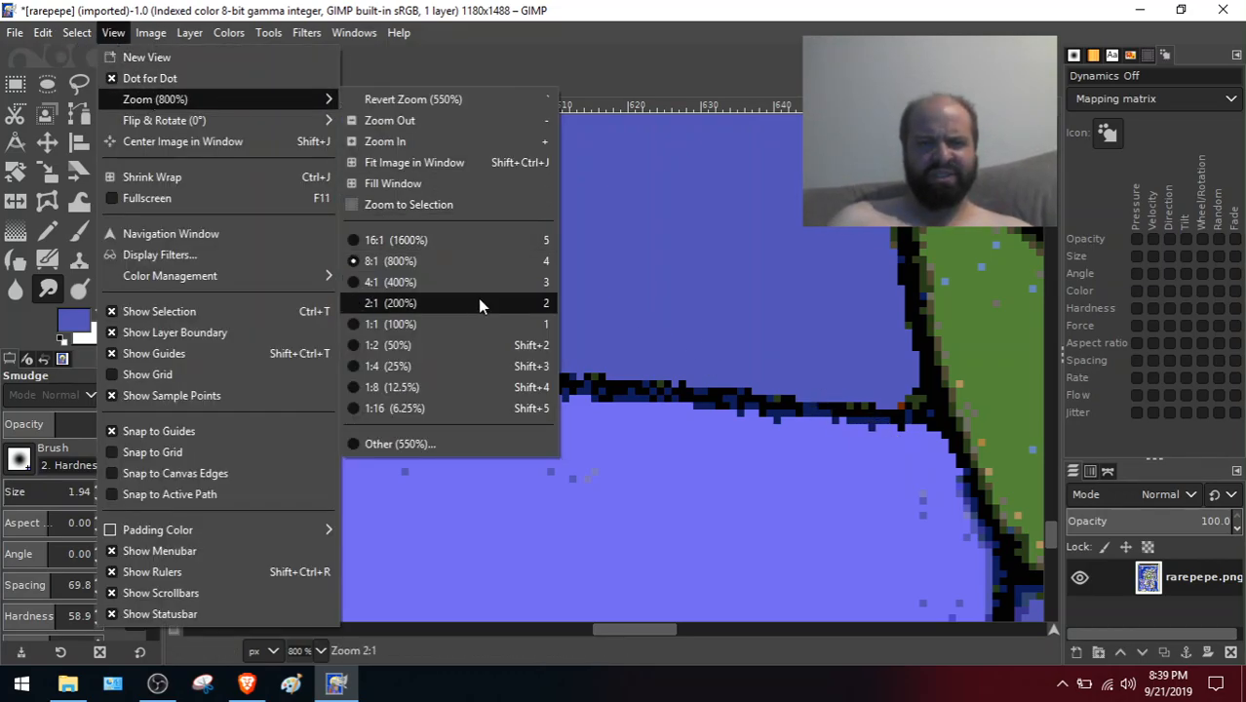
left_click(459, 323)
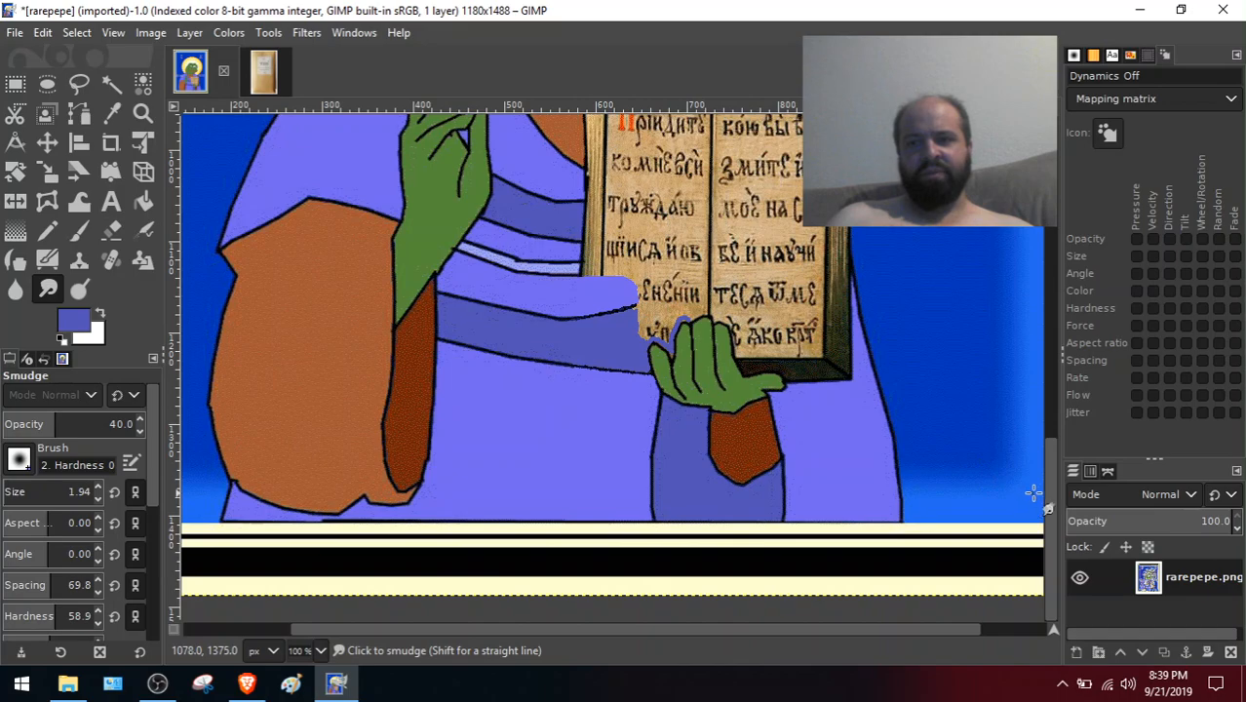
left_click_drag(1049, 491, 1056, 431)
scroll(1056, 430, "down", 5)
left_click_drag(1073, 473, 1076, 427)
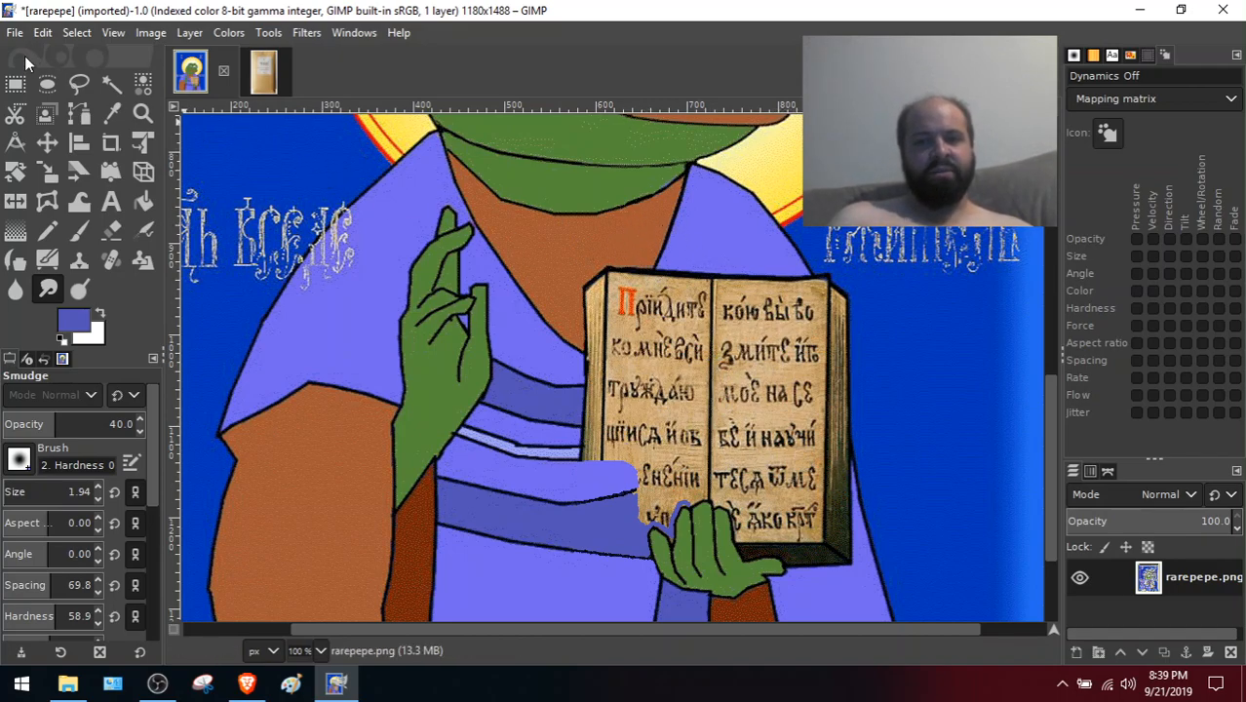
key("ctrl")
key("plus")
key("plus")
key("plus")
key("plus")
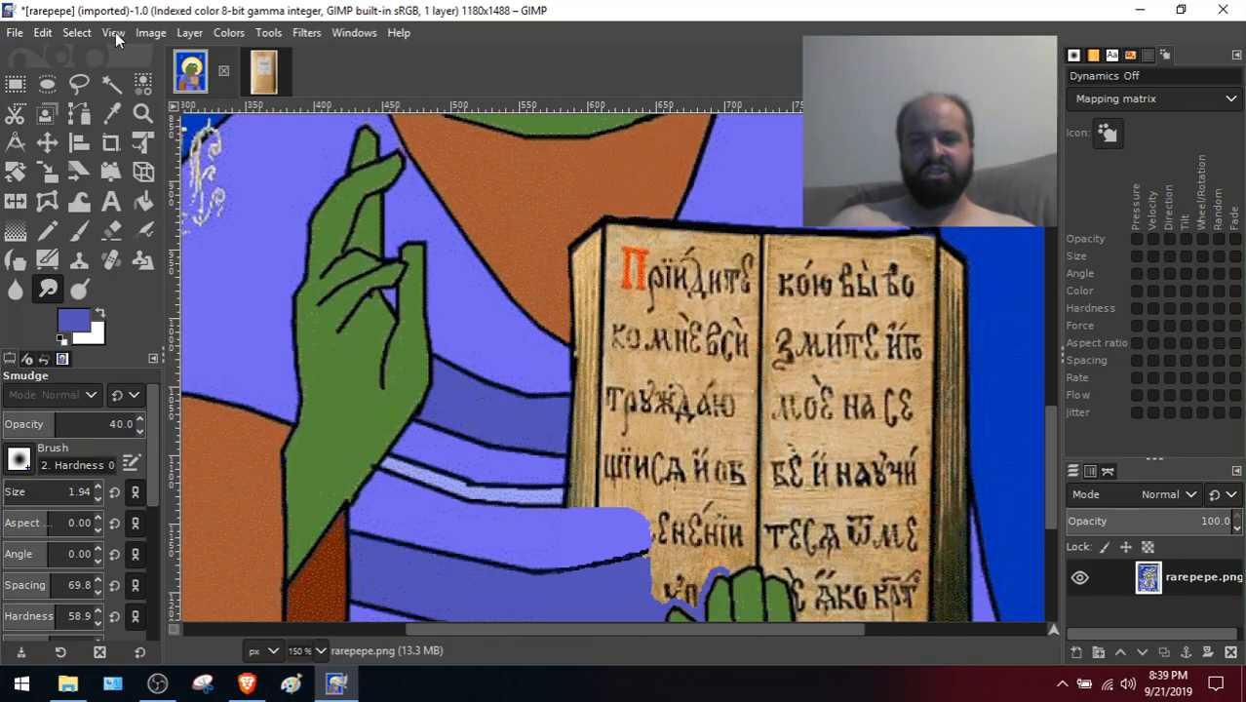
key("plus")
key("plus")
key("plus")
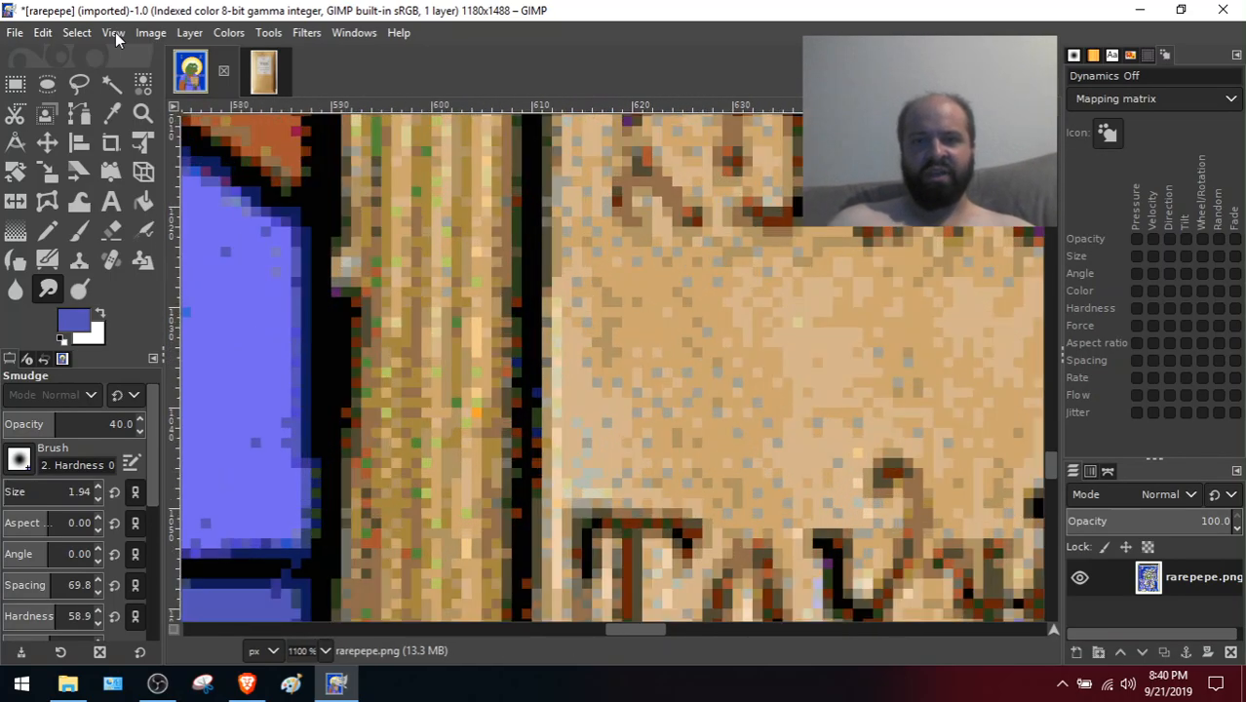
left_click_drag(1050, 467, 1055, 501)
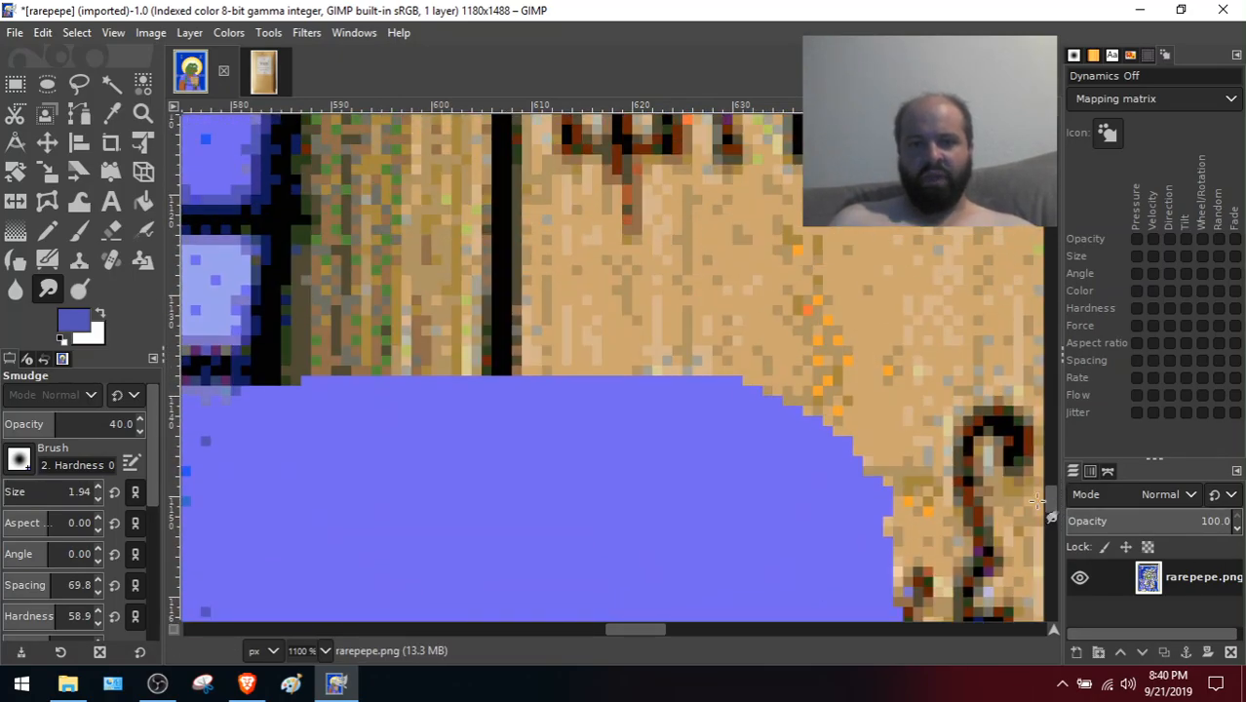
left_click(337, 684)
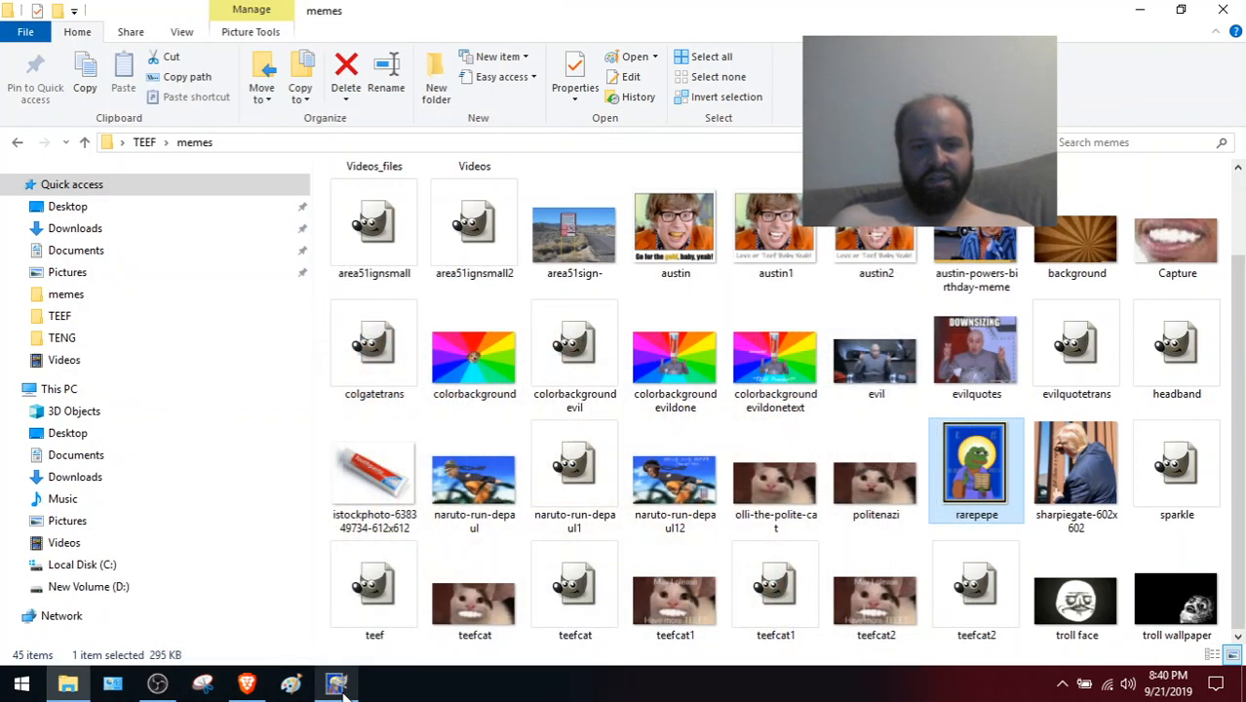
left_click(337, 684)
left_click(157, 685)
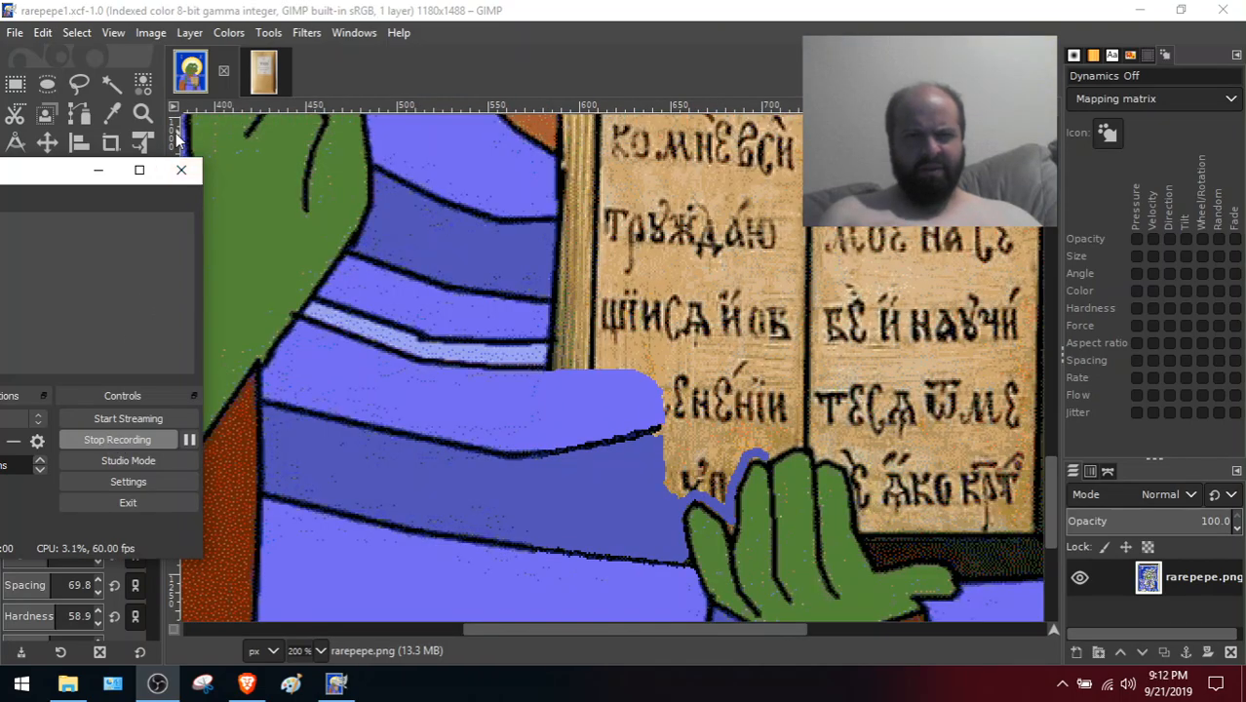
left_click(98, 169)
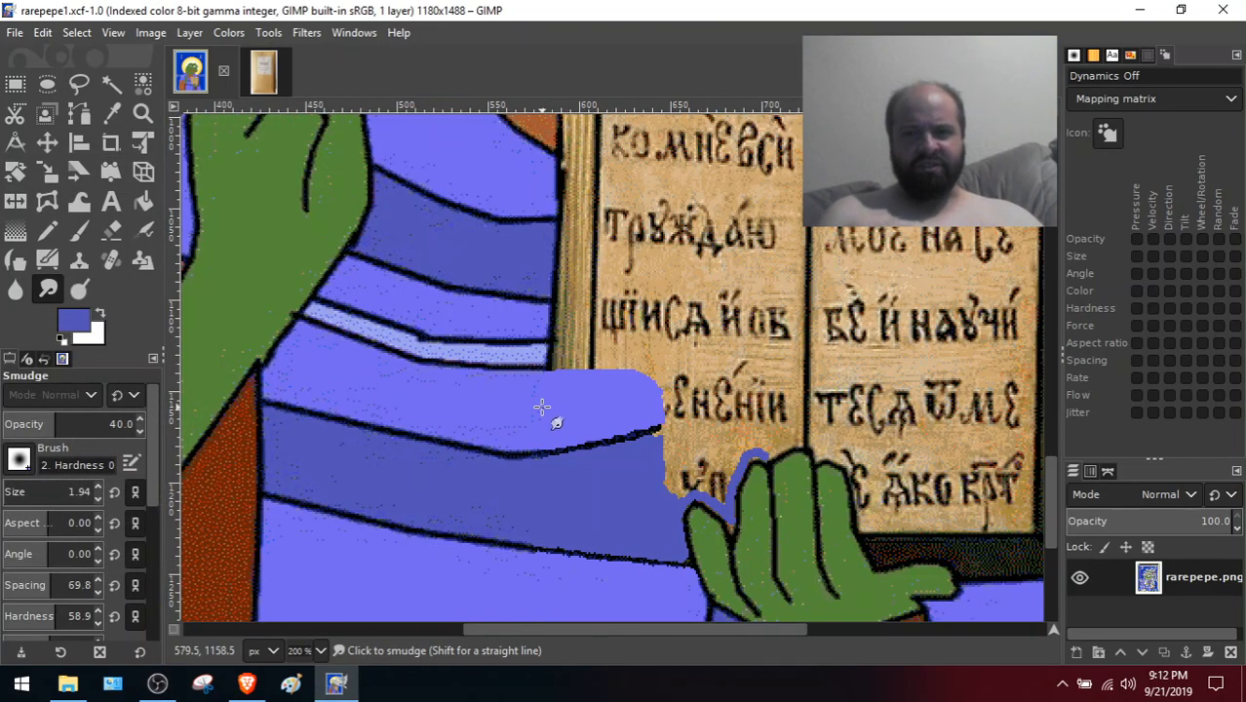
key("ctrl")
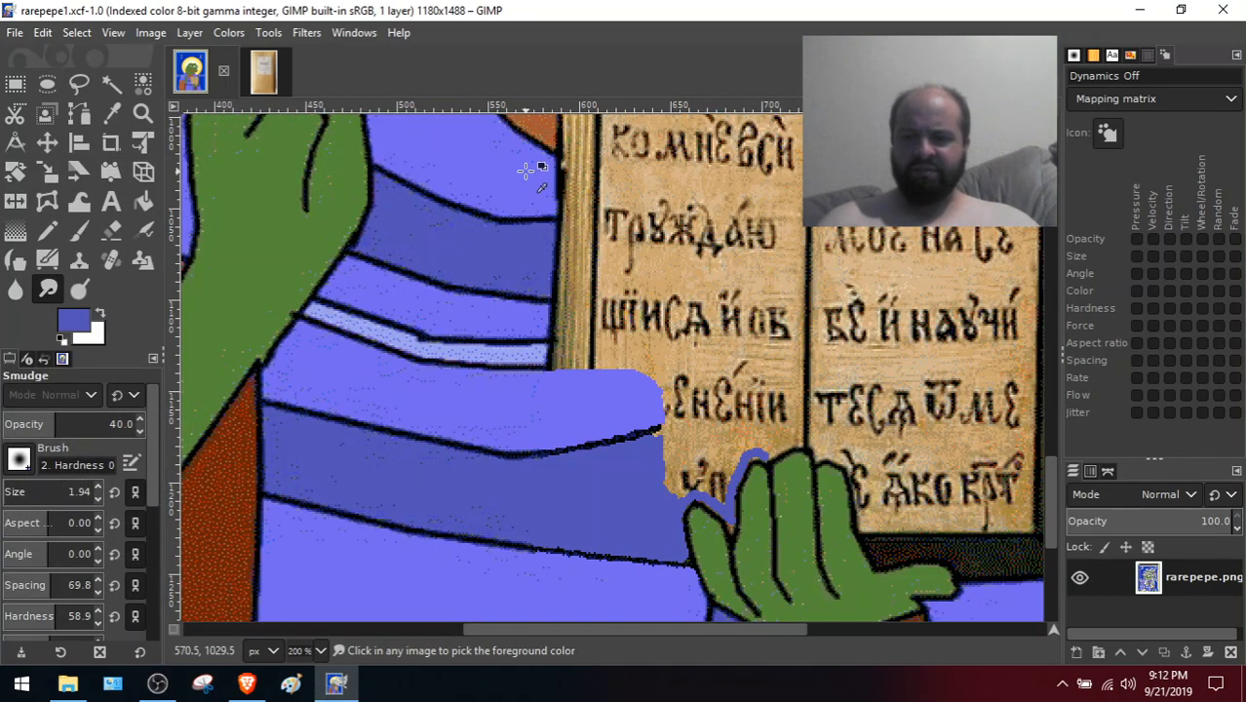
key("shift")
scroll(525, 171, "up", 3)
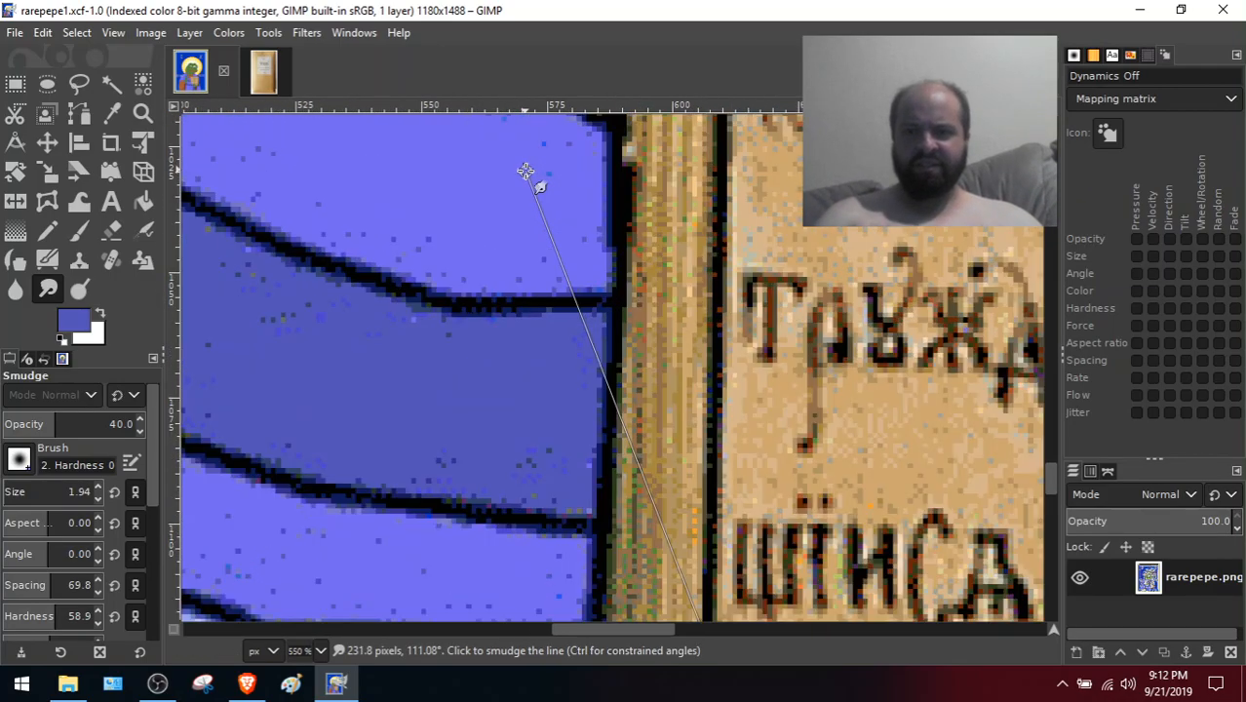
left_click_drag(1050, 485, 1054, 511)
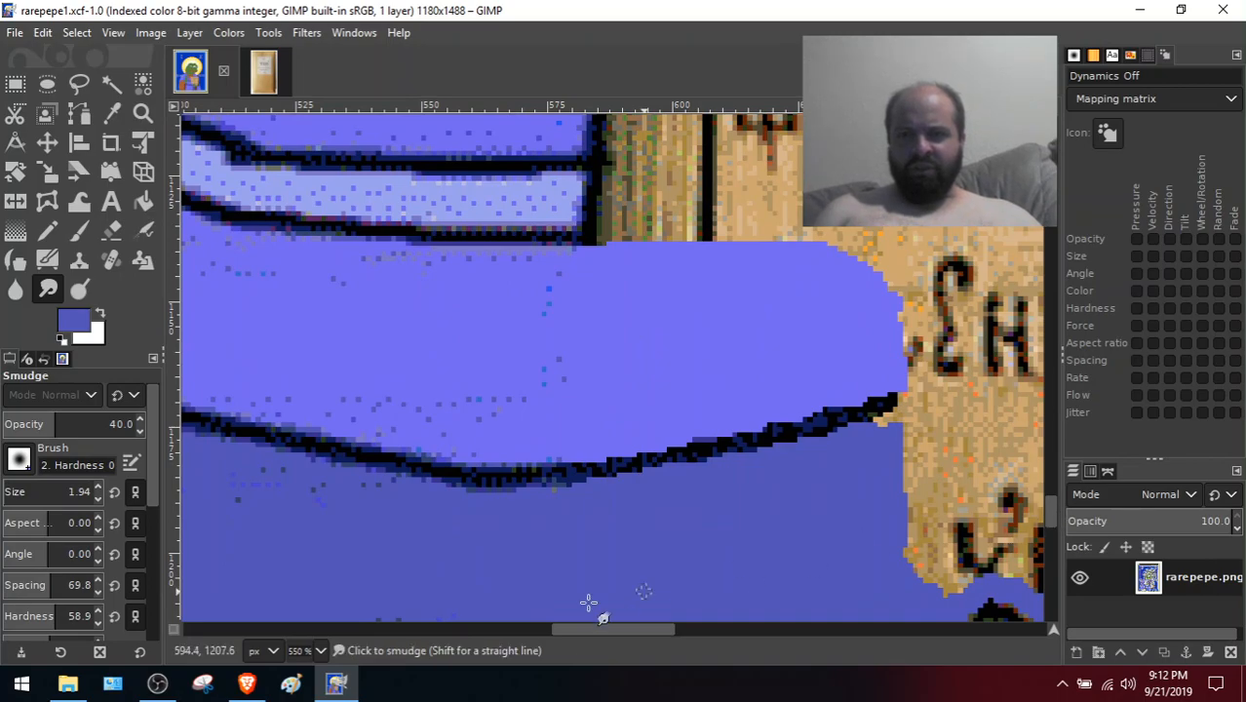
Sample the outline black and extend the line beneath the pale blue stripe across the book with the Pencil at size 1.94
left_click_drag(571, 628, 588, 627)
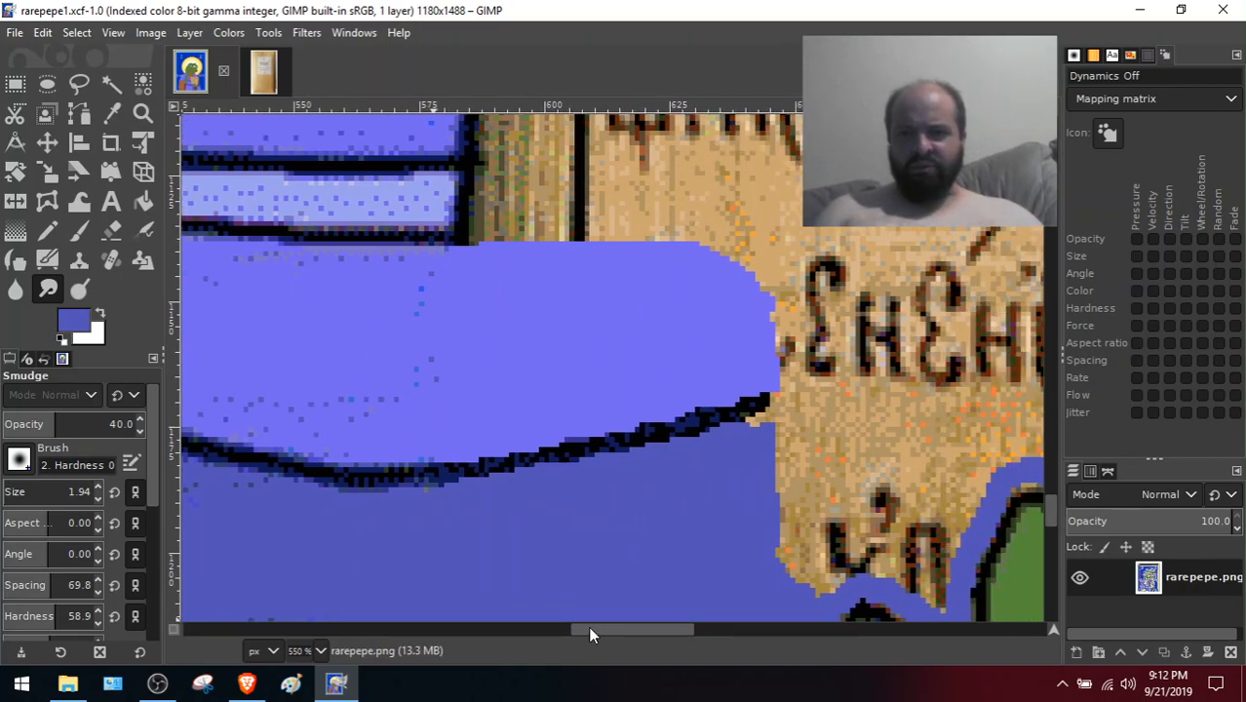
left_click_drag(1045, 524, 1046, 499)
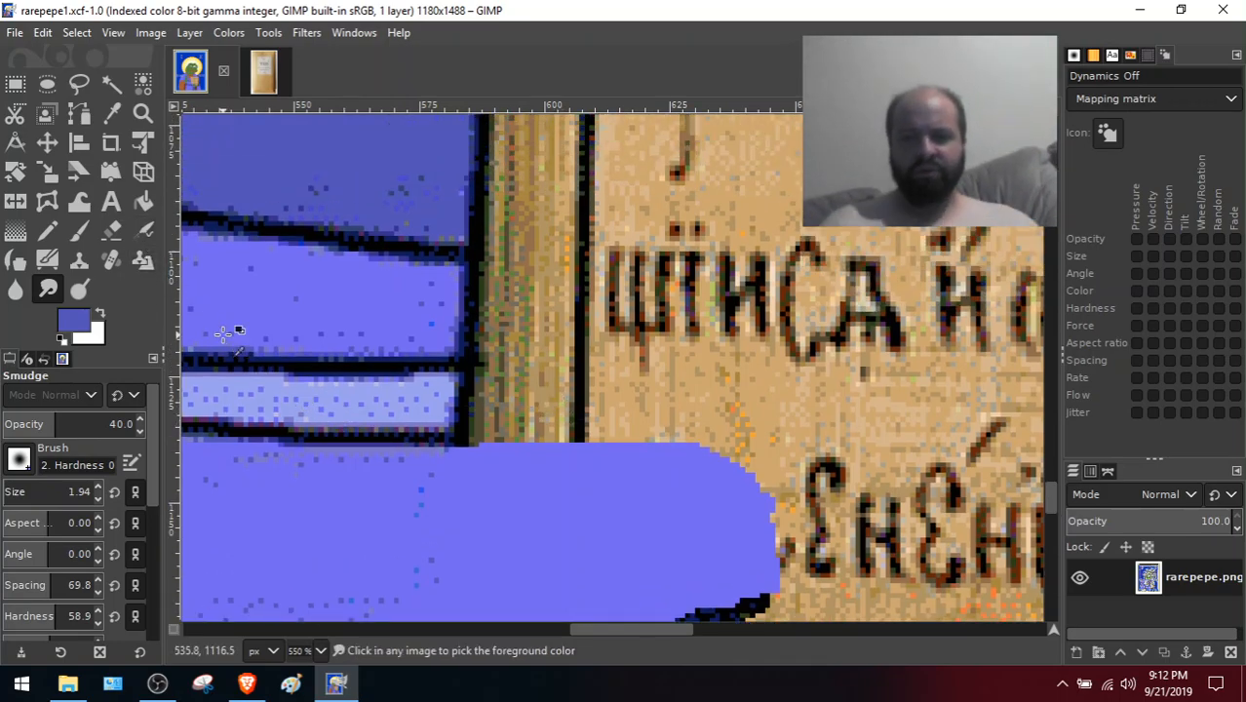
scroll(222, 334, "up", 1)
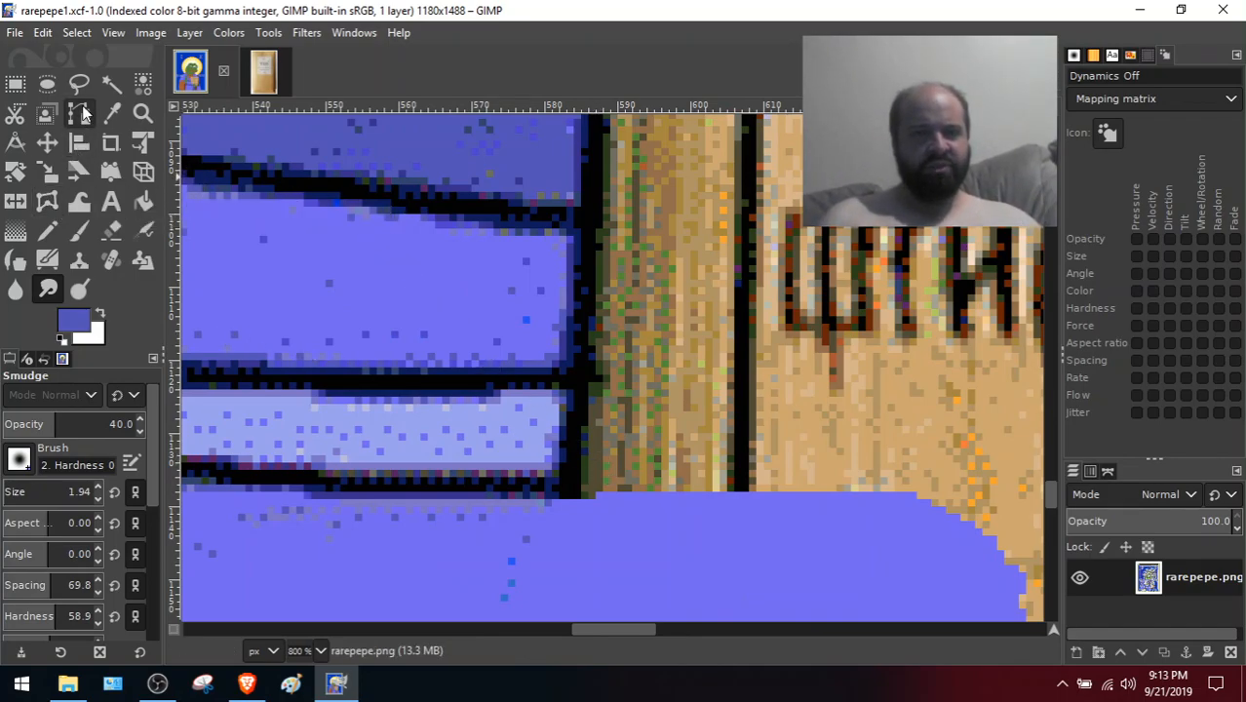
left_click(115, 122)
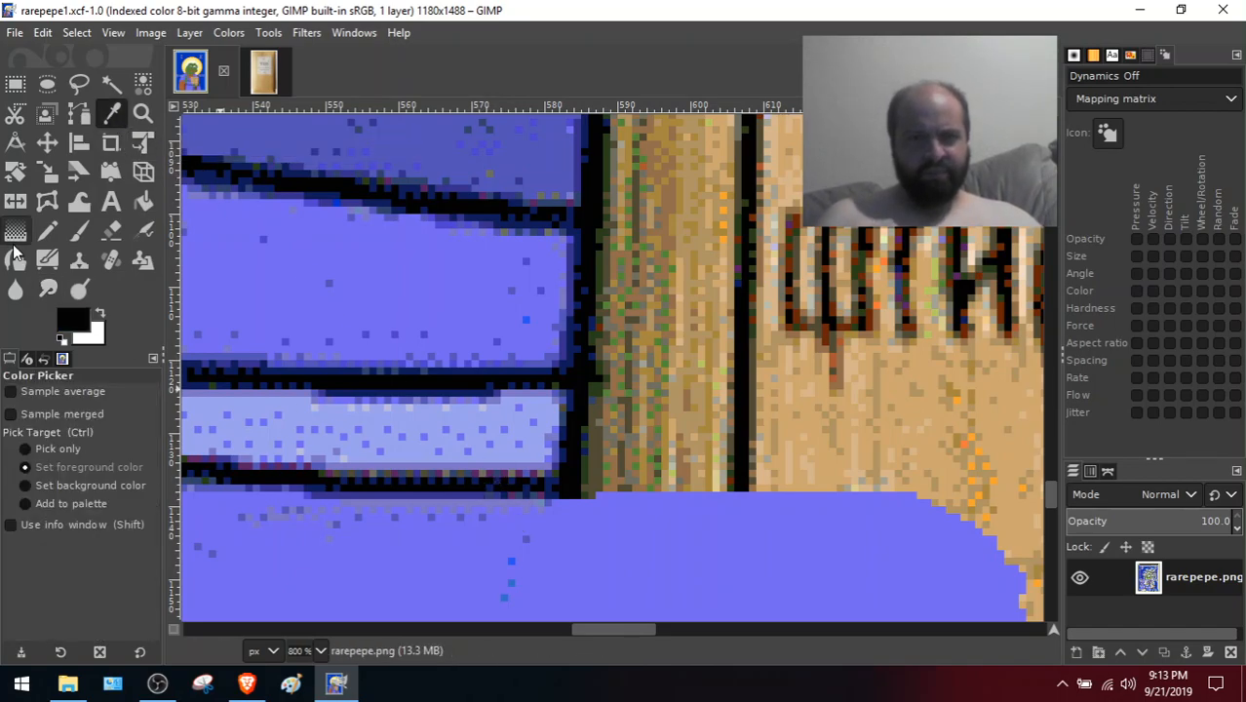
left_click(49, 231)
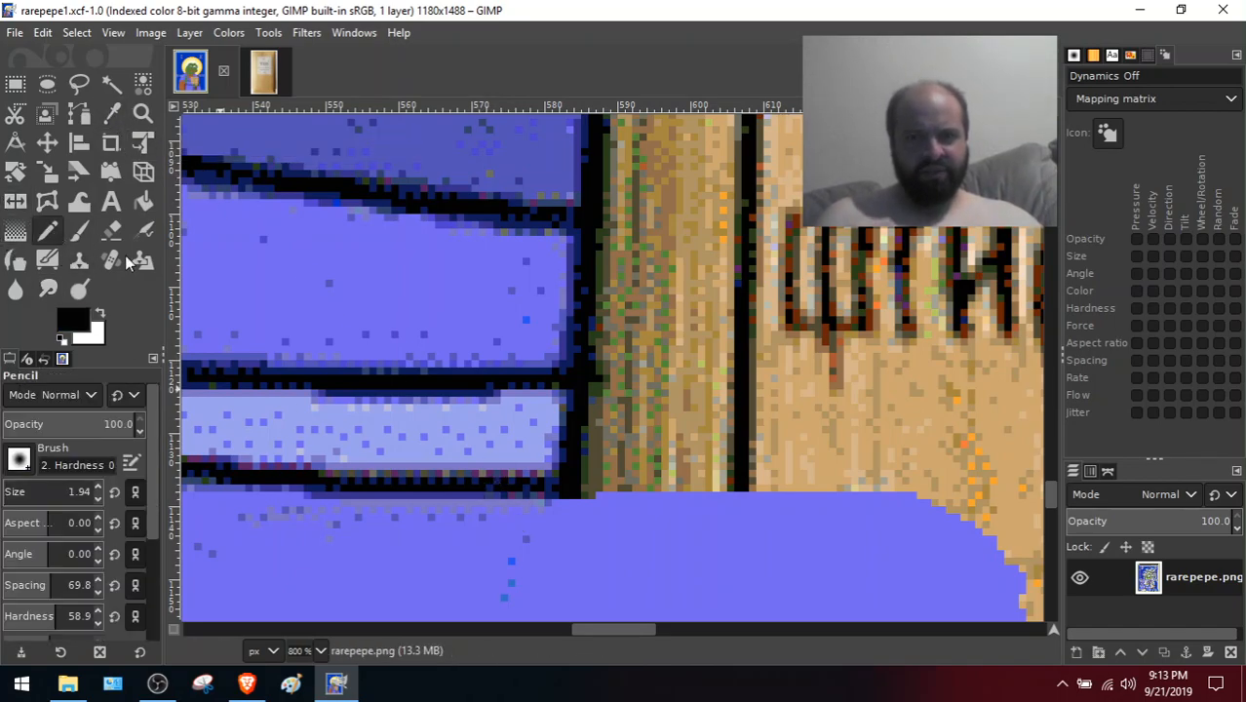
left_click(555, 486)
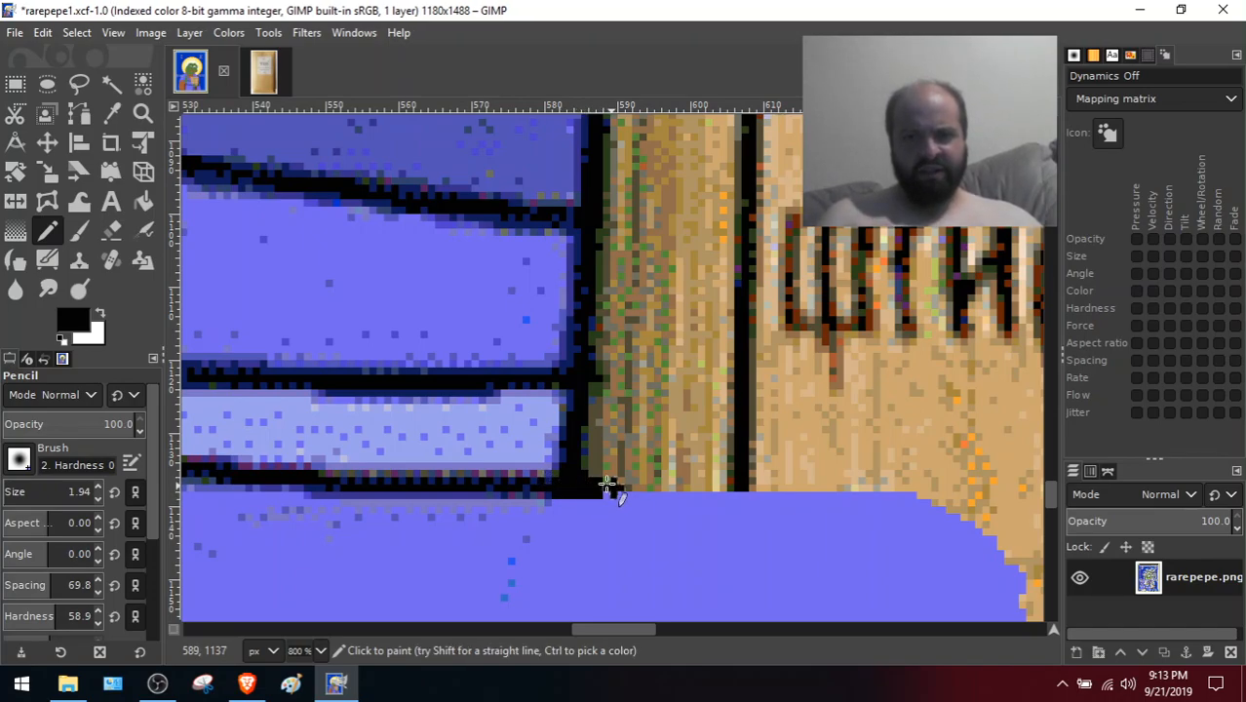
left_click_drag(638, 480, 613, 479)
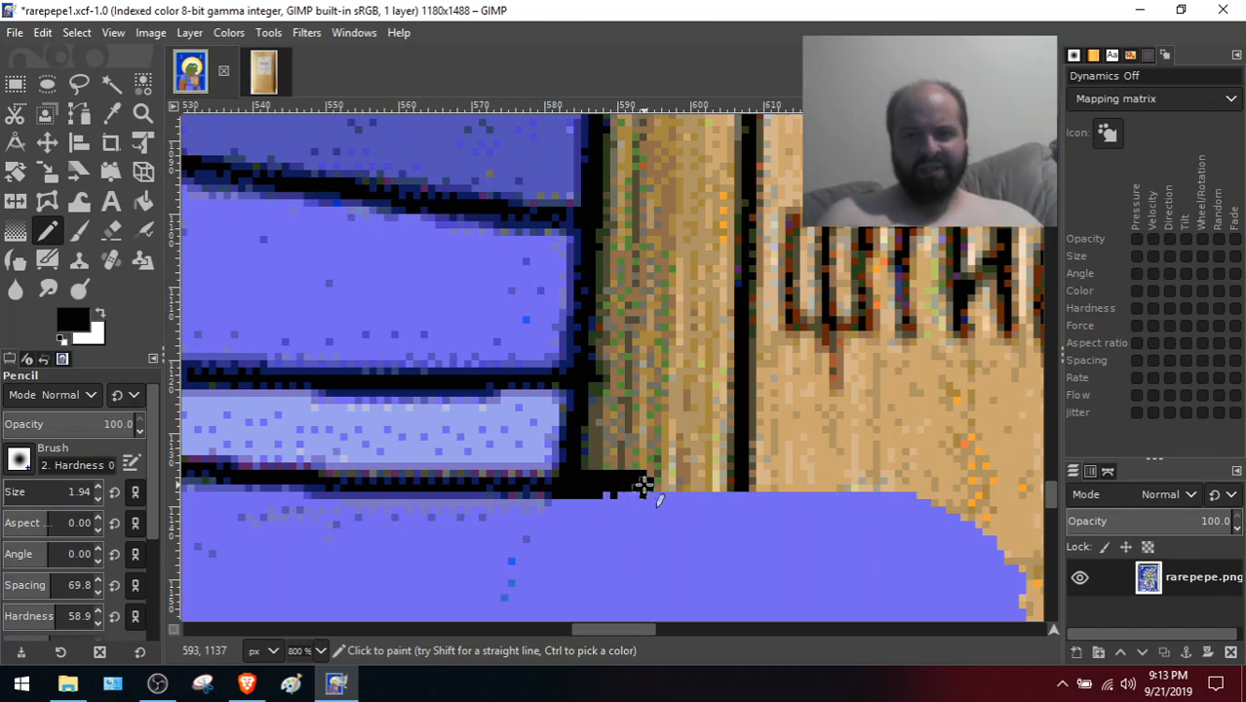
mouse_move(644, 484)
left_mouse_down()
mouse_move(694, 495)
mouse_move(643, 486)
mouse_move(796, 472)
mouse_move(721, 476)
mouse_move(779, 471)
mouse_move(726, 489)
mouse_move(820, 479)
mouse_move(666, 488)
mouse_move(870, 490)
mouse_move(797, 488)
mouse_move(840, 480)
mouse_move(819, 474)
mouse_move(878, 475)
mouse_move(753, 487)
mouse_move(914, 482)
left_mouse_up()
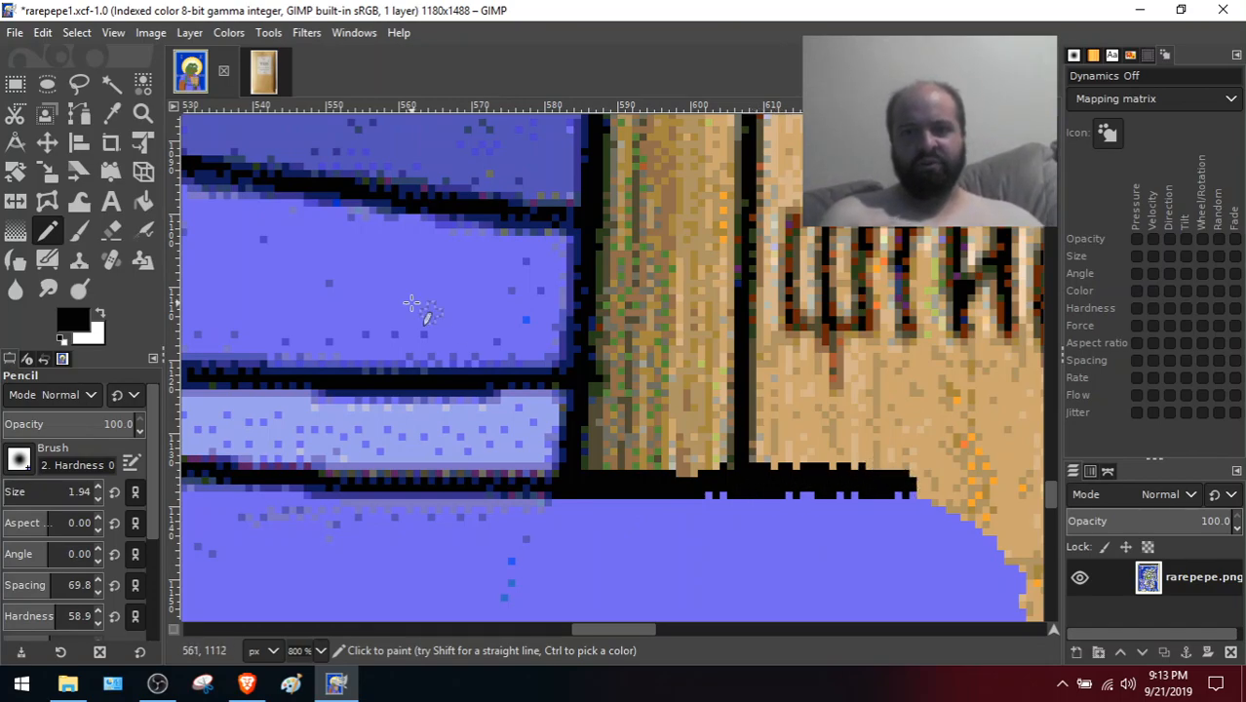
Sample the pale stripe blue and extend that stripe across the book above the new black line with the Pencil at size 4.26
left_click(111, 113)
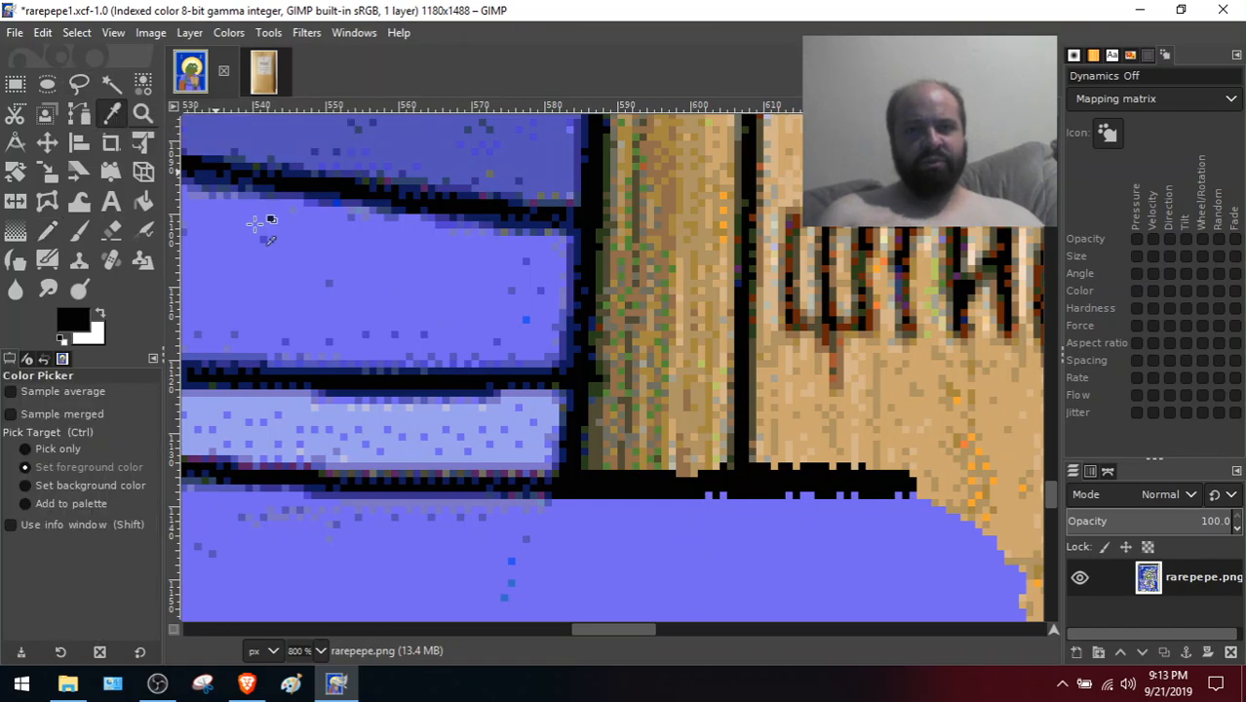
left_click(459, 417)
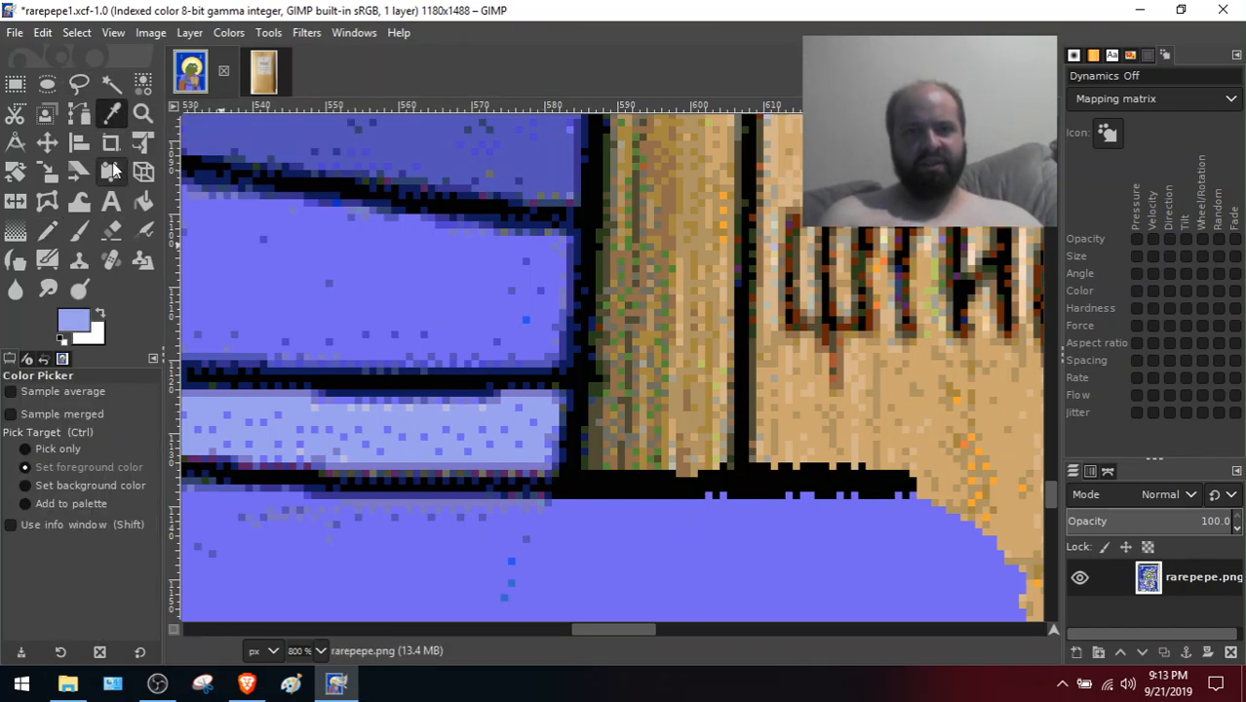
left_click(48, 230)
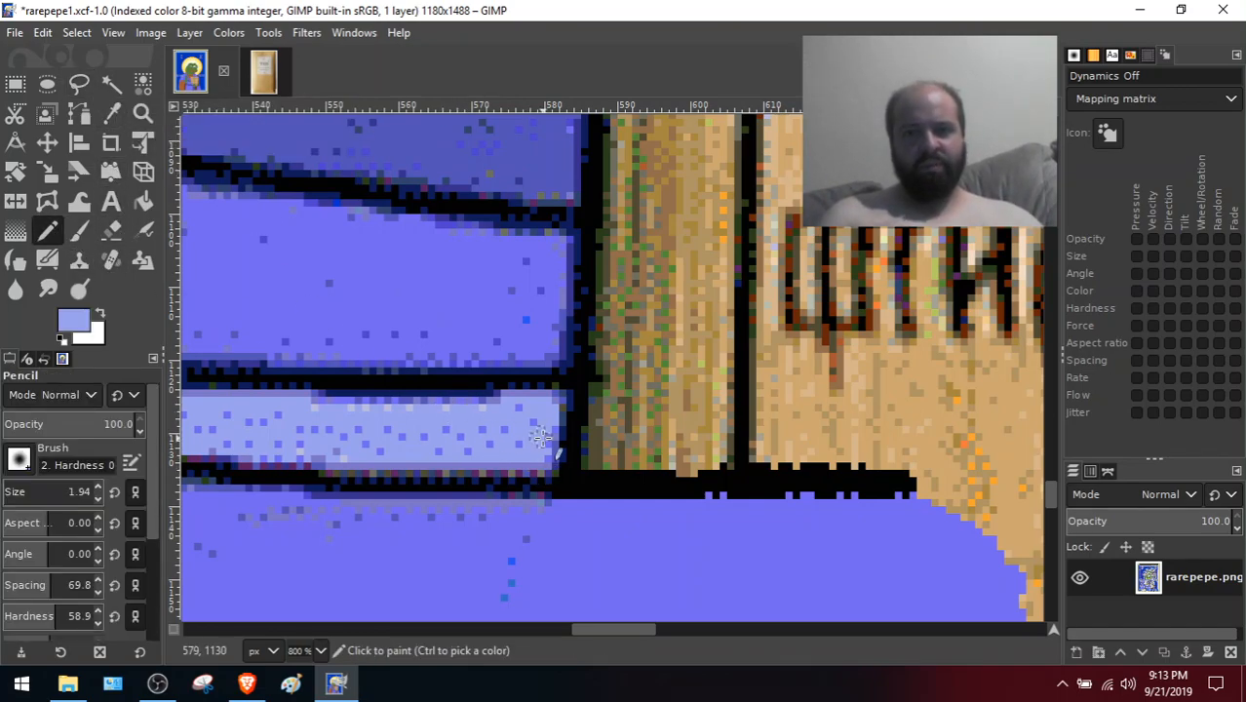
left_click(7, 494)
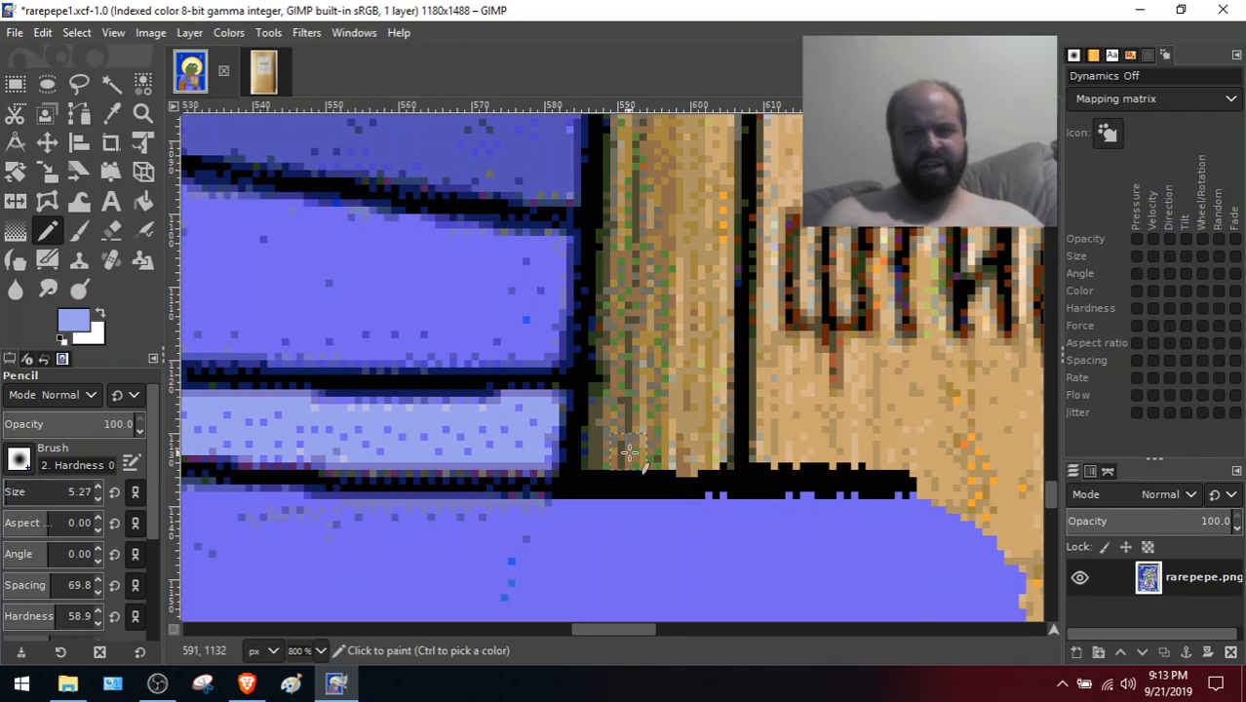
mouse_move(553, 446)
left_mouse_down()
mouse_move(595, 445)
mouse_move(548, 436)
mouse_move(586, 422)
mouse_move(567, 390)
mouse_move(577, 399)
left_mouse_up()
key("ctrl+z")
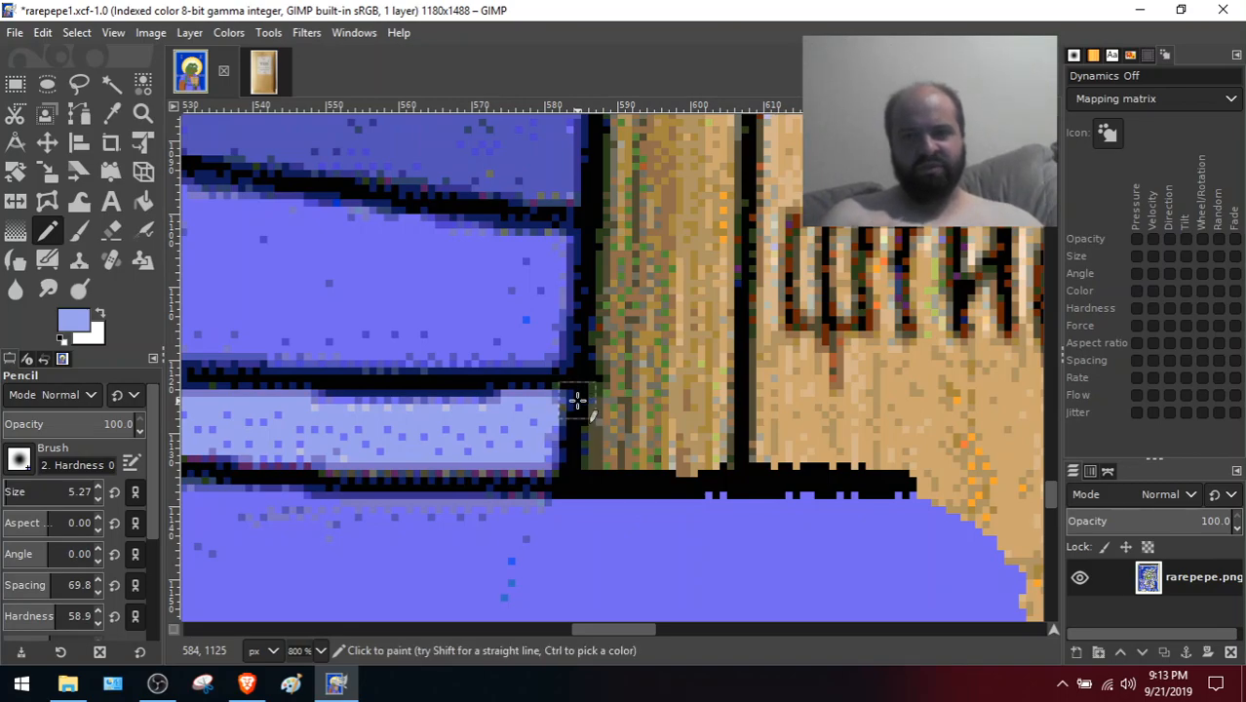
left_click(15, 495)
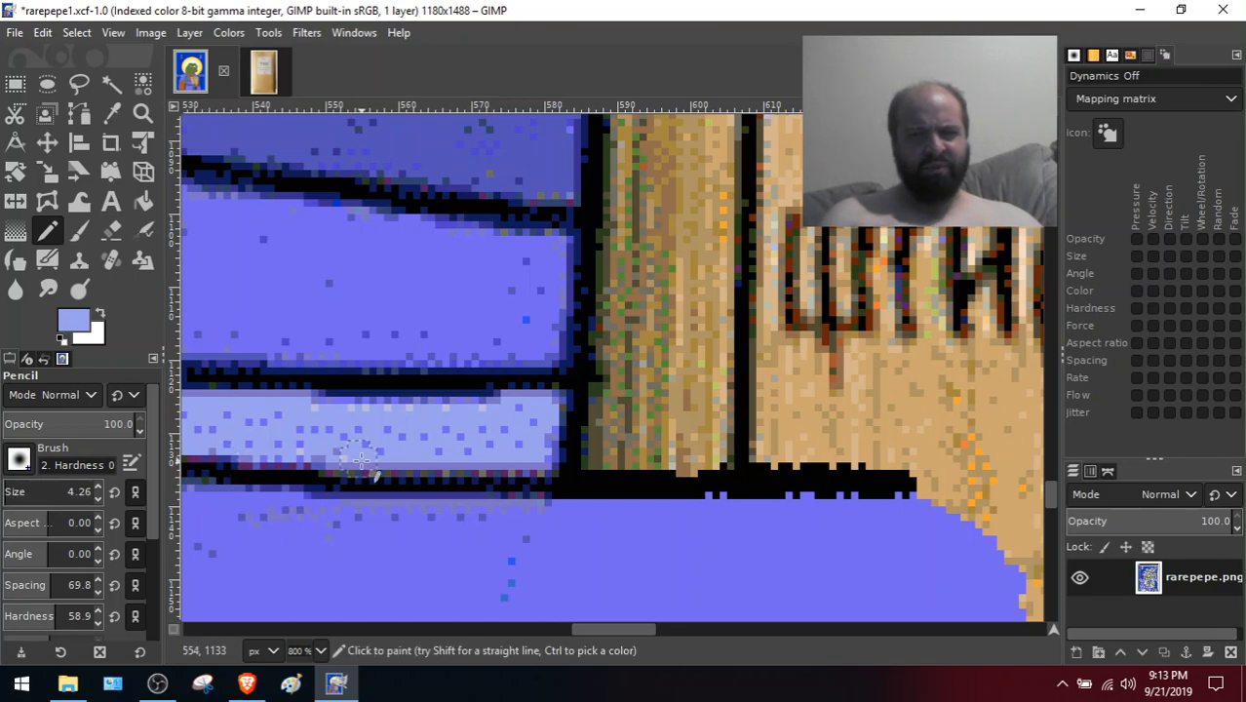
mouse_move(573, 441)
left_mouse_down()
mouse_move(655, 438)
mouse_move(565, 432)
mouse_move(589, 407)
mouse_move(733, 405)
mouse_move(611, 430)
mouse_move(736, 439)
mouse_move(575, 450)
mouse_move(751, 448)
mouse_move(690, 453)
left_mouse_up()
mouse_move(668, 453)
left_mouse_down()
mouse_move(726, 428)
mouse_move(800, 408)
mouse_move(736, 430)
mouse_move(788, 416)
mouse_move(724, 407)
mouse_move(804, 398)
mouse_move(742, 433)
mouse_move(790, 446)
left_mouse_up()
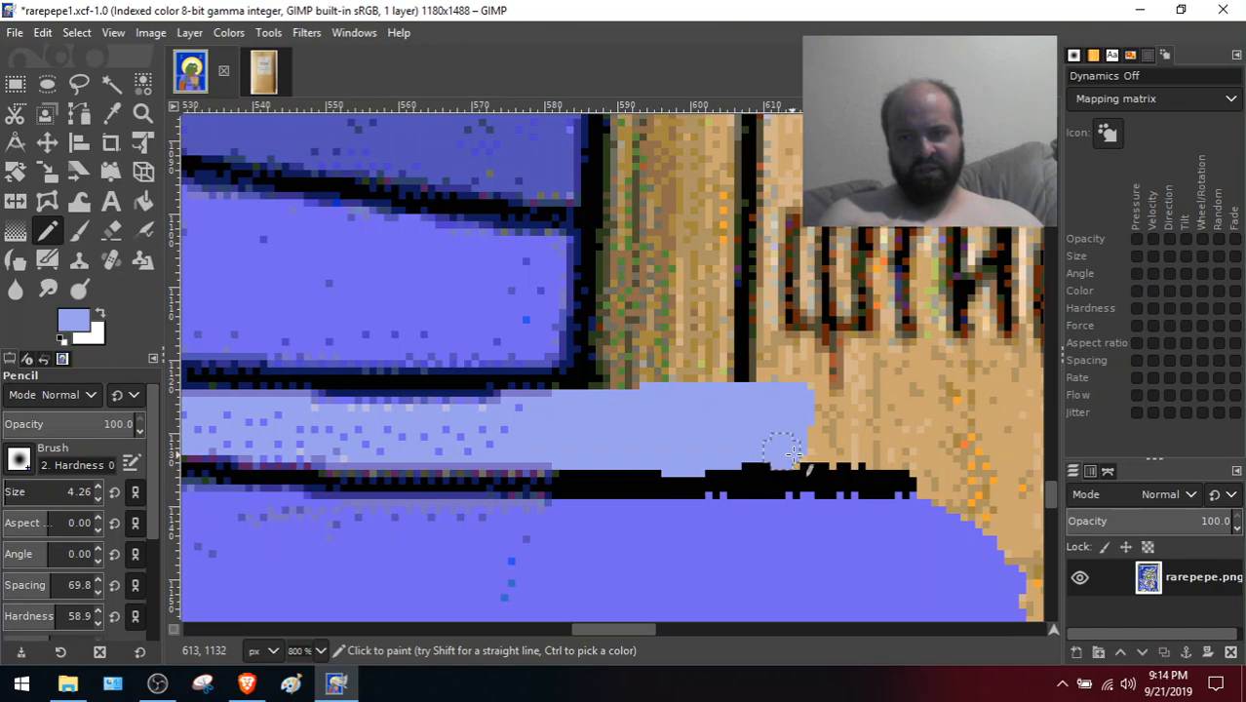
mouse_move(818, 419)
left_mouse_down()
mouse_move(864, 409)
mouse_move(818, 414)
mouse_move(872, 452)
mouse_move(818, 454)
mouse_move(917, 450)
mouse_move(835, 429)
mouse_move(900, 423)
mouse_move(811, 401)
mouse_move(887, 393)
mouse_move(750, 400)
mouse_move(858, 395)
left_mouse_up()
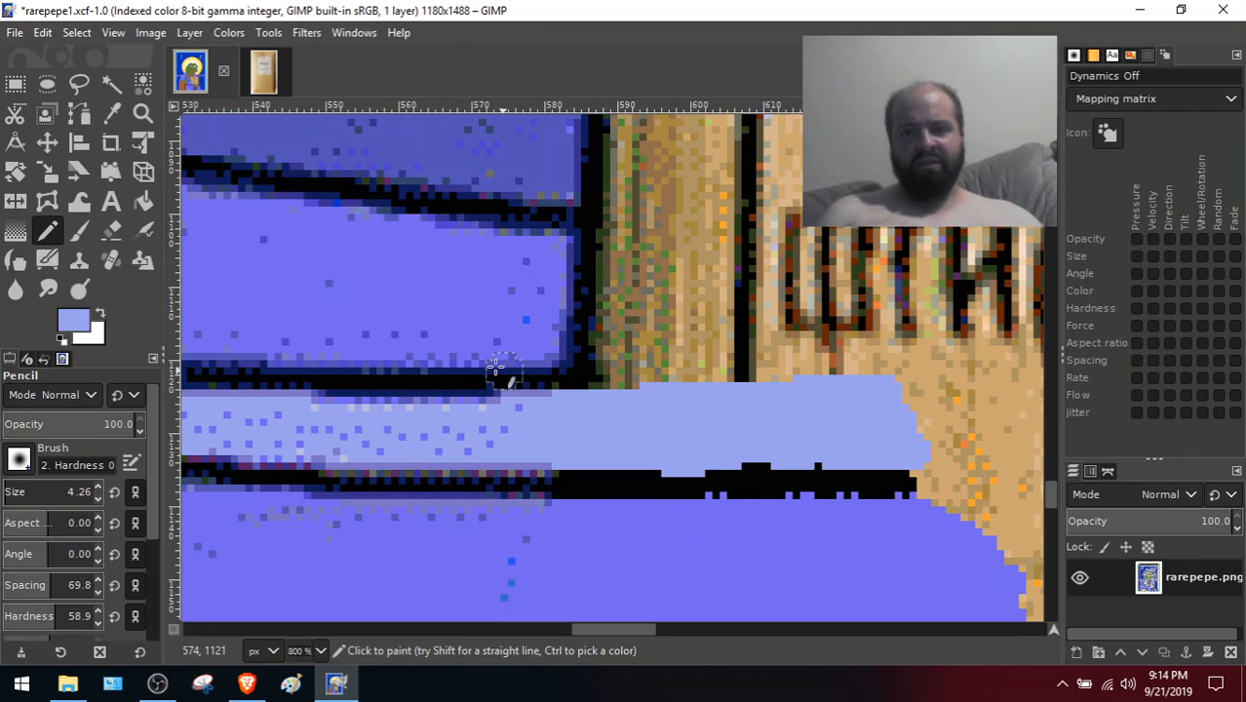
Sample black and continue the outline along the upper edge of the pale blue stripe across the book with the Pencil at size 2.24
left_click(111, 115)
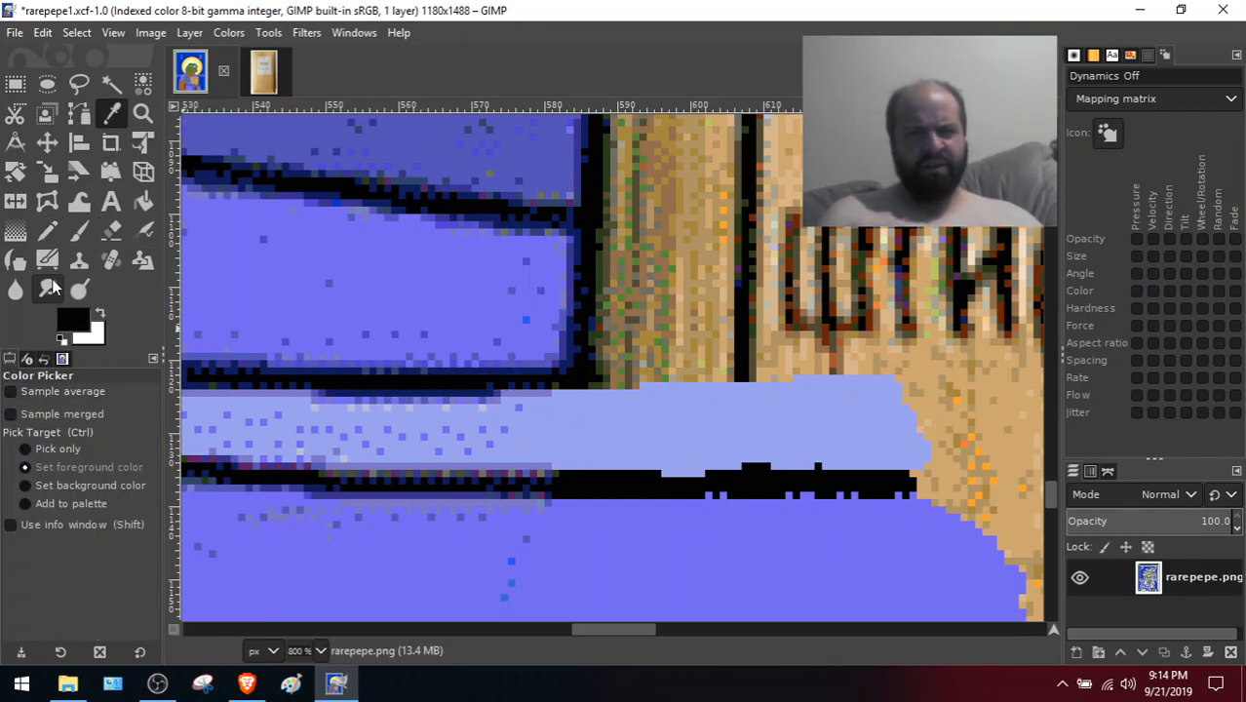
left_click(46, 231)
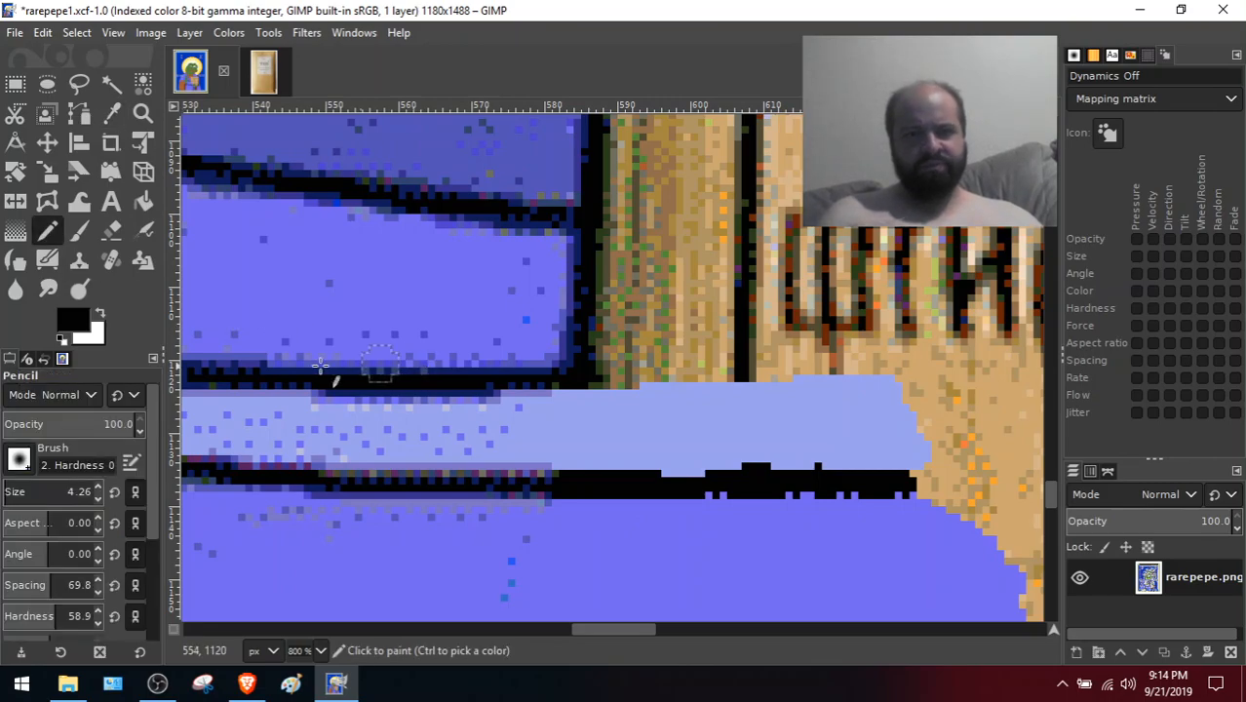
left_click(24, 494)
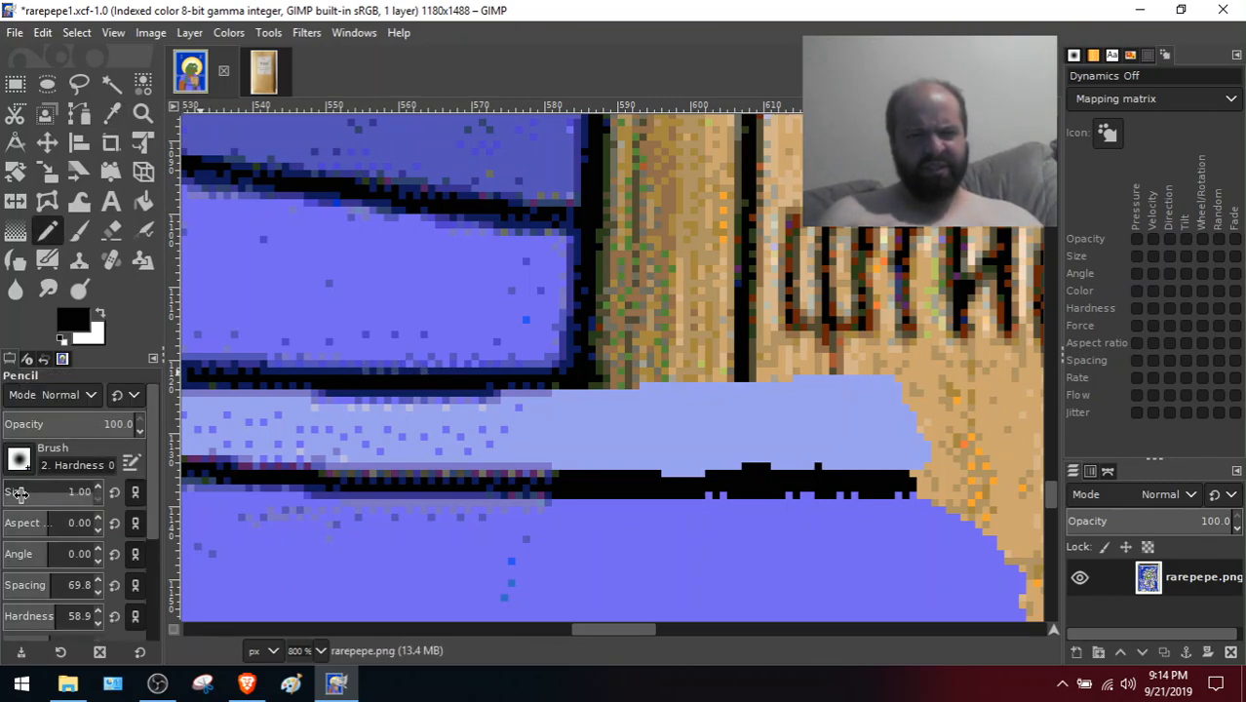
left_click(21, 494)
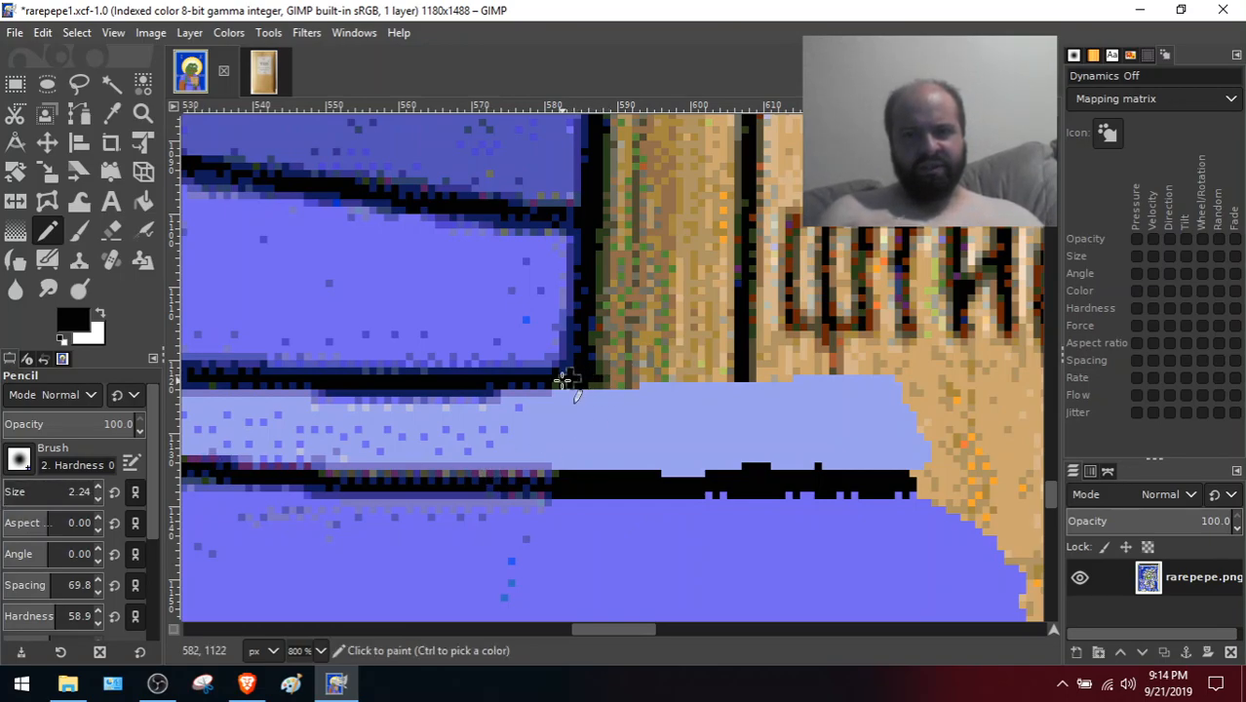
mouse_move(594, 378)
left_mouse_down()
mouse_move(709, 371)
mouse_move(623, 376)
mouse_move(751, 388)
mouse_move(694, 383)
mouse_move(745, 371)
mouse_move(806, 384)
mouse_move(793, 365)
mouse_move(845, 372)
mouse_move(798, 369)
left_mouse_up()
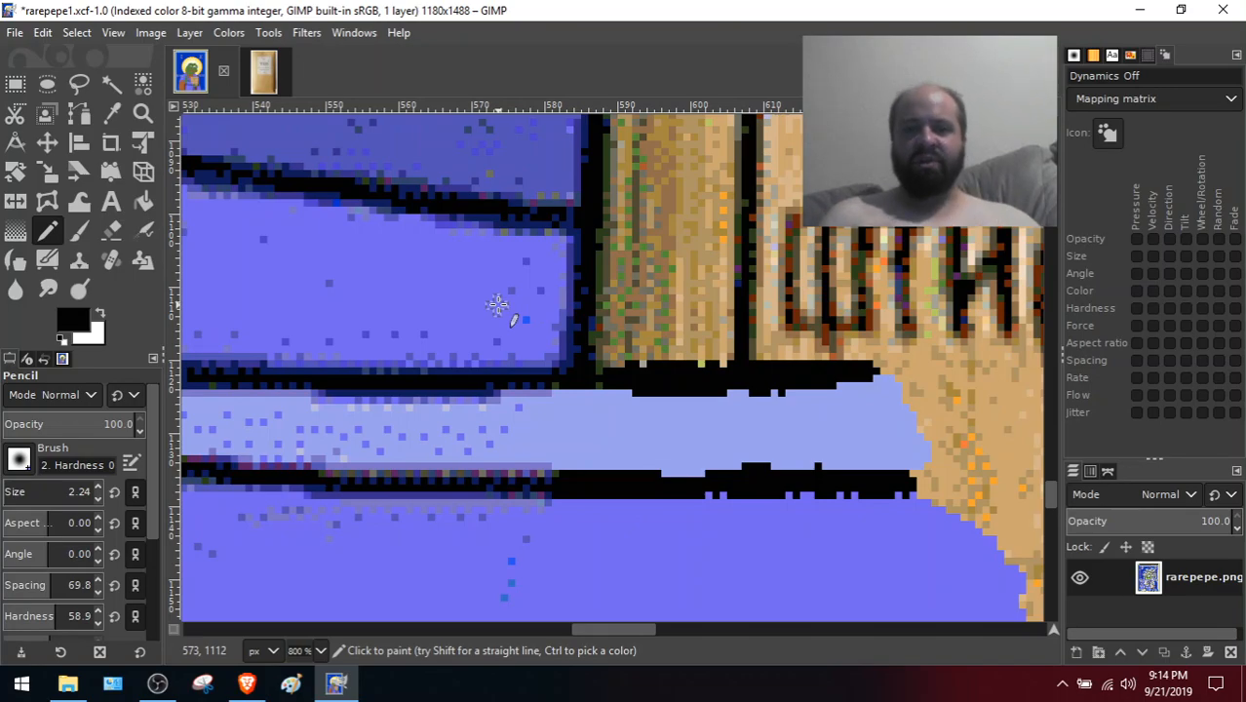
Sample the medium robe blue and extend the band above the pale stripe over the book with the Pencil at size 5.27
left_click(111, 115)
left_click(382, 263)
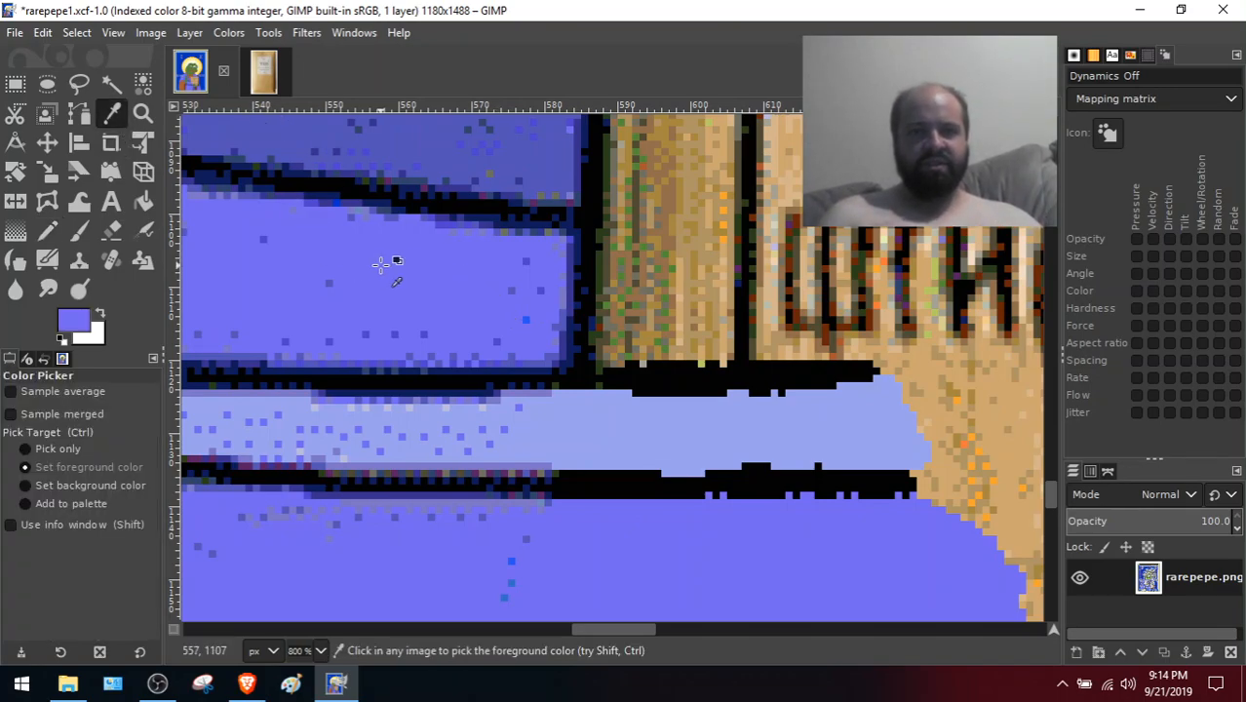
left_click(47, 231)
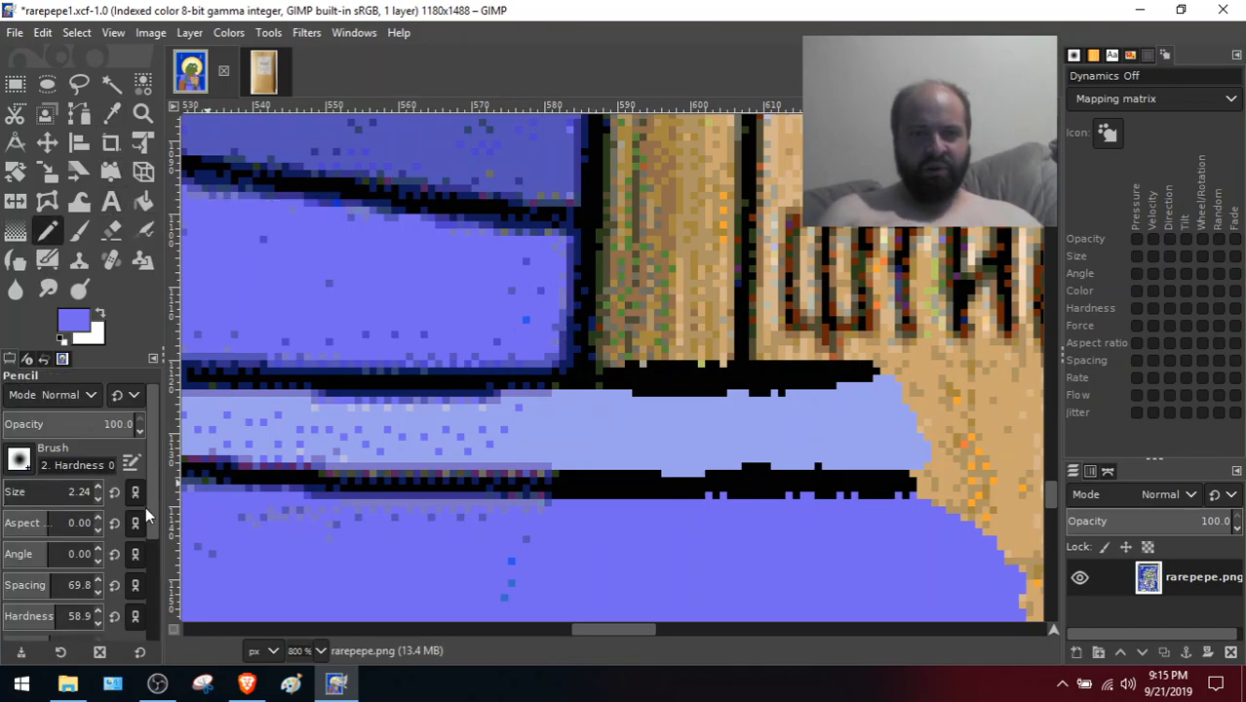
left_click_drag(8, 492, 12, 493)
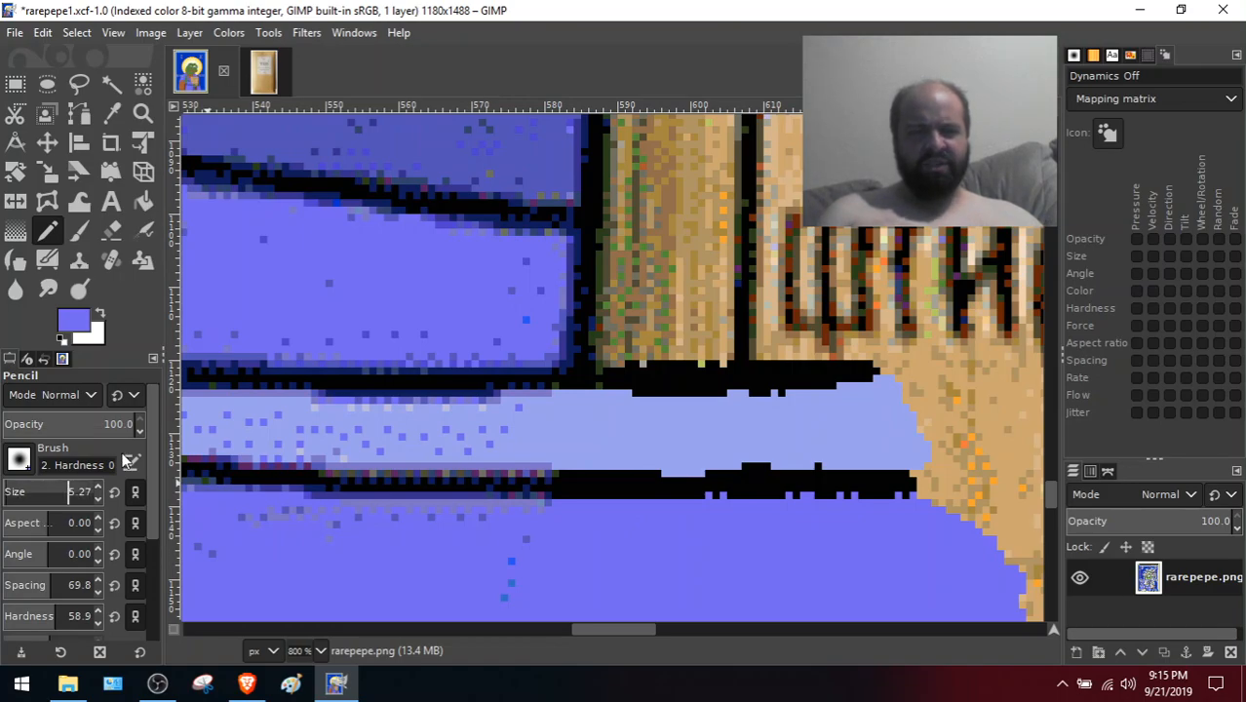
mouse_move(551, 332)
left_mouse_down()
mouse_move(636, 347)
mouse_move(574, 348)
mouse_move(574, 336)
mouse_move(595, 316)
mouse_move(659, 320)
mouse_move(525, 291)
mouse_move(652, 291)
mouse_move(534, 276)
mouse_move(616, 268)
mouse_move(559, 259)
mouse_move(586, 253)
mouse_move(655, 283)
left_mouse_up()
mouse_move(661, 344)
left_mouse_down()
mouse_move(746, 341)
mouse_move(682, 348)
mouse_move(751, 356)
mouse_move(879, 343)
mouse_move(848, 326)
mouse_move(648, 300)
mouse_move(848, 293)
mouse_move(637, 278)
mouse_move(819, 268)
mouse_move(575, 253)
left_mouse_up()
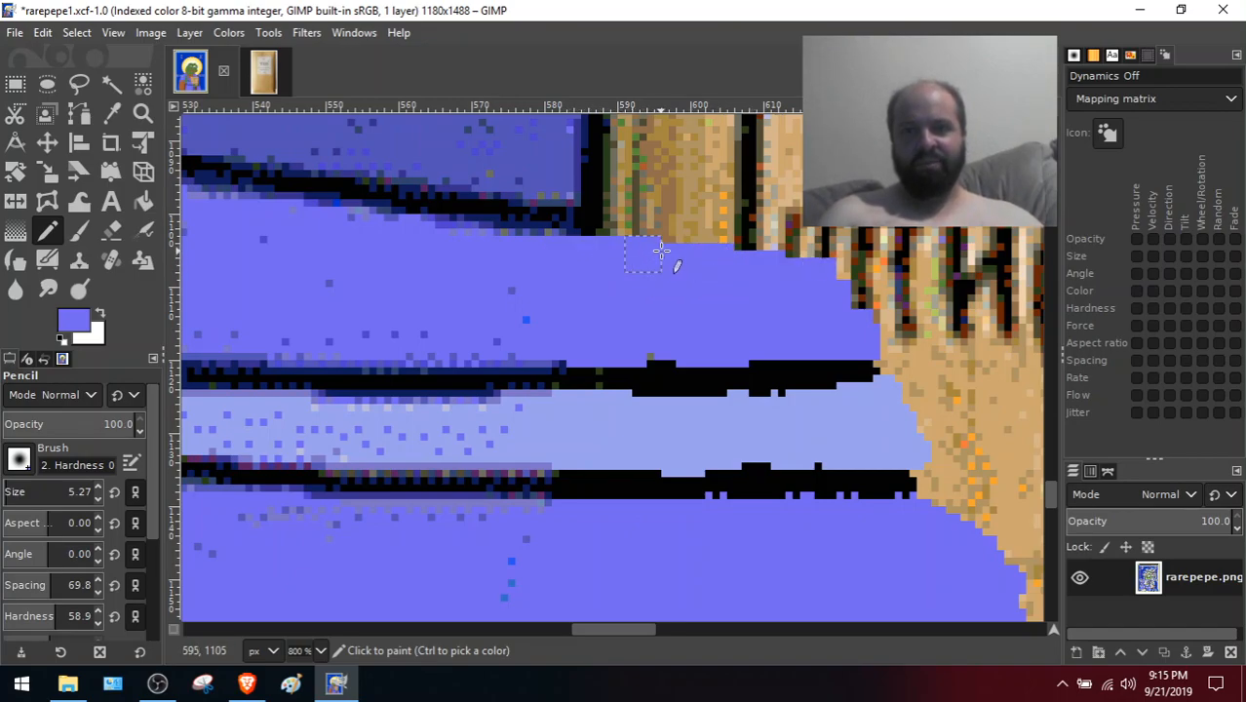
mouse_move(666, 252)
left_mouse_down()
mouse_move(827, 260)
mouse_move(817, 264)
mouse_move(755, 265)
mouse_move(829, 244)
mouse_move(727, 251)
mouse_move(773, 249)
left_mouse_up()
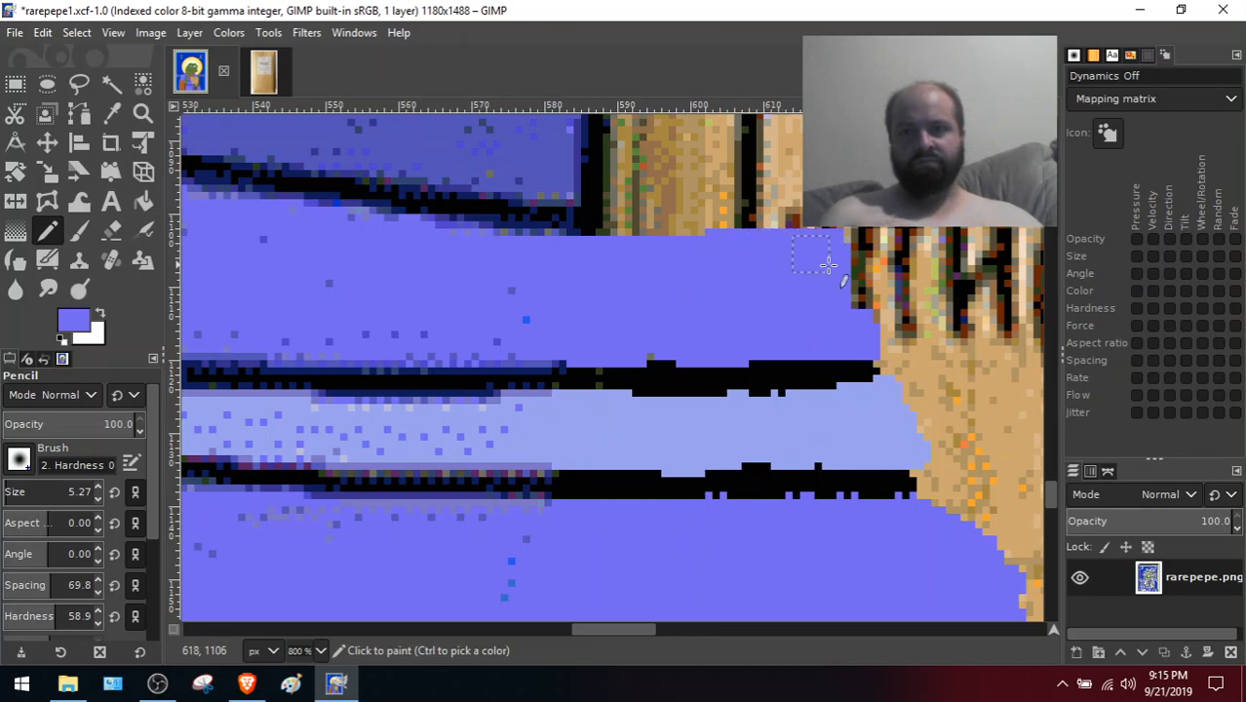
left_click_drag(857, 285, 856, 312)
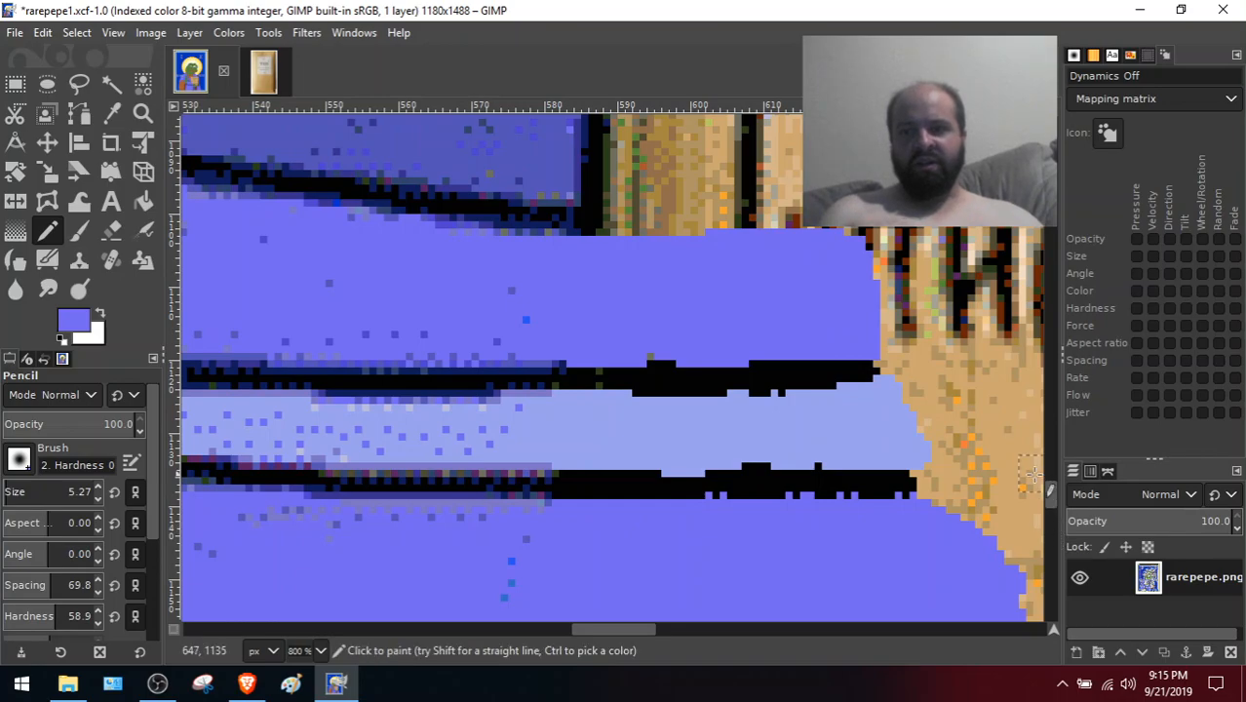
Sample black and continue the outline along the upper edge of the medium blue band across the book with the Pencil at size 2.24
scroll(1048, 495, "up", 1)
scroll(1044, 485, "up", 2)
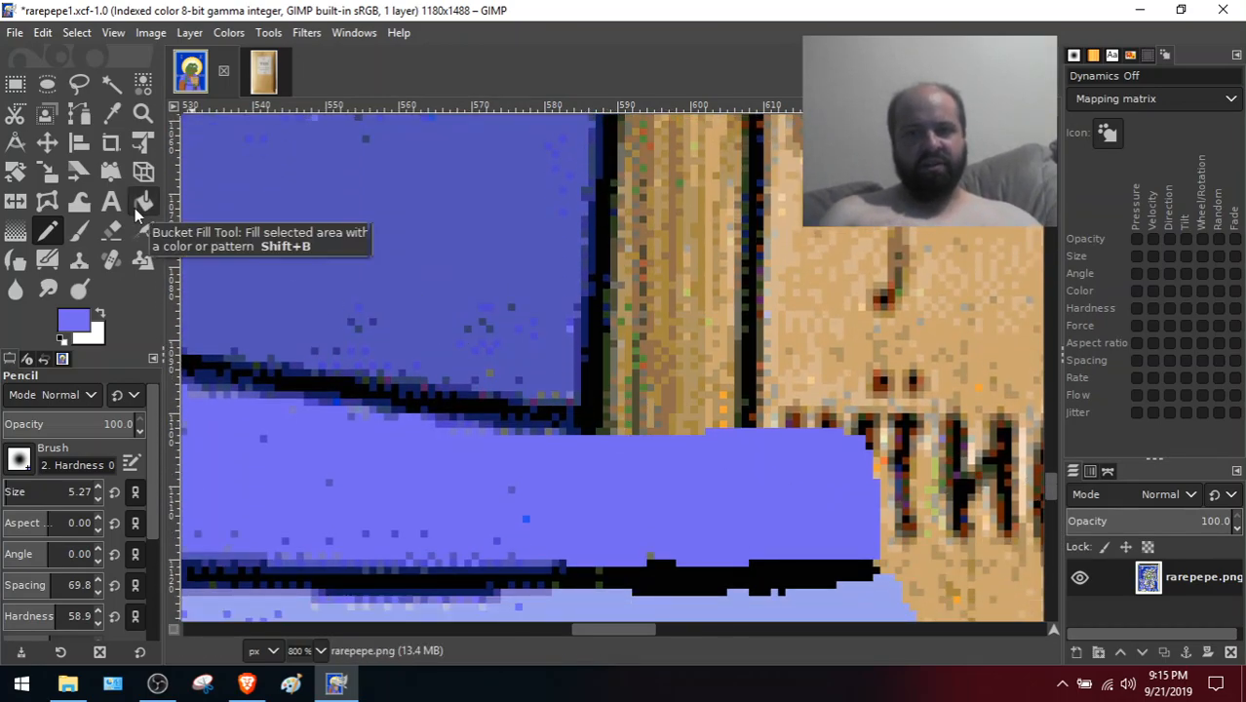
left_click(111, 112)
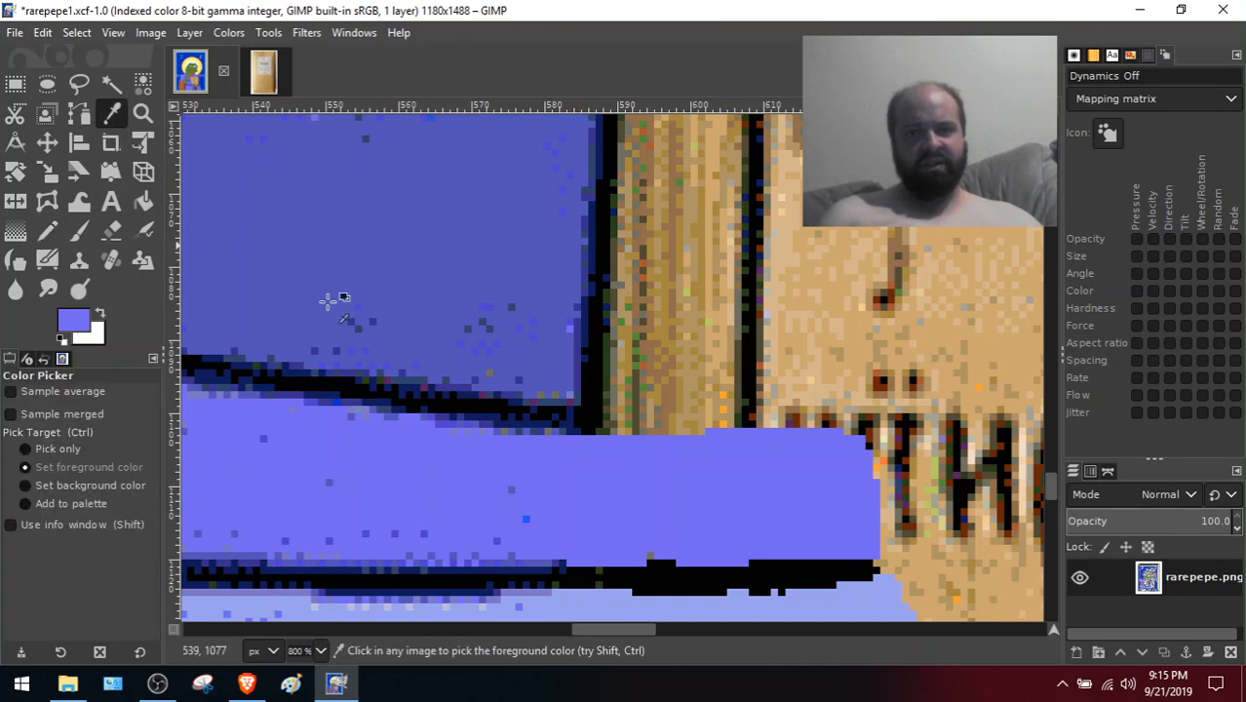
left_click(455, 407)
left_click(47, 230)
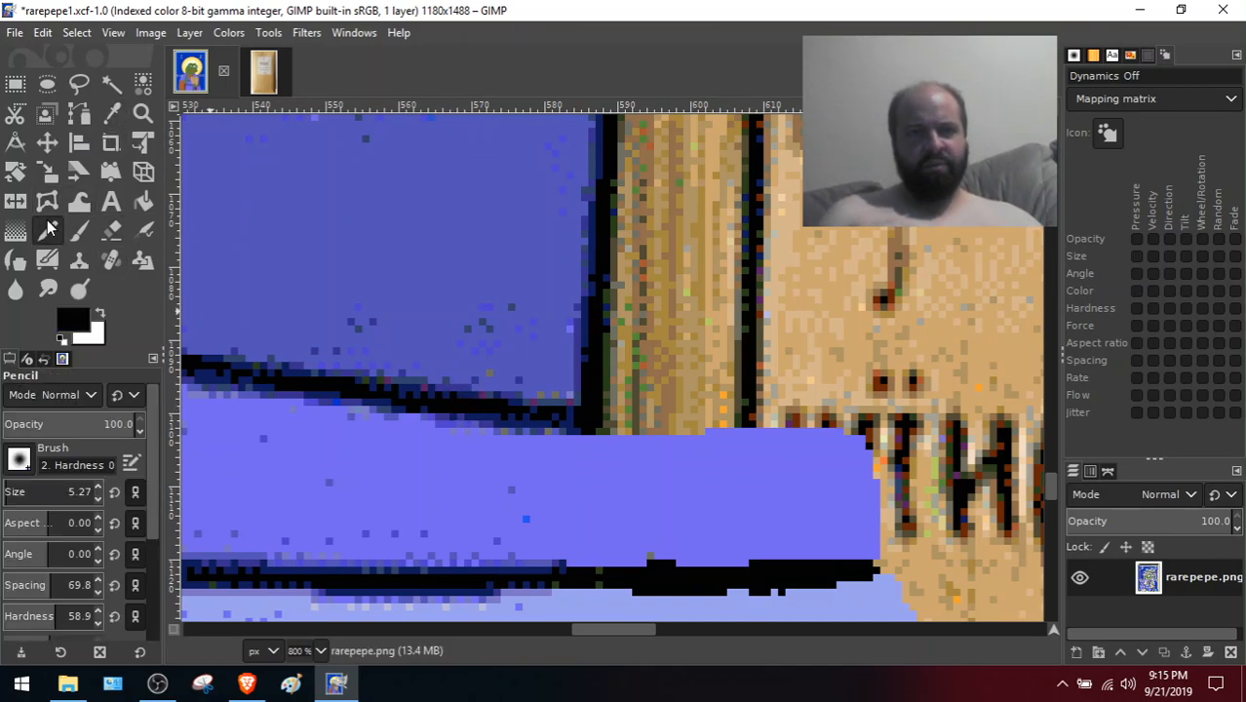
left_click(8, 493)
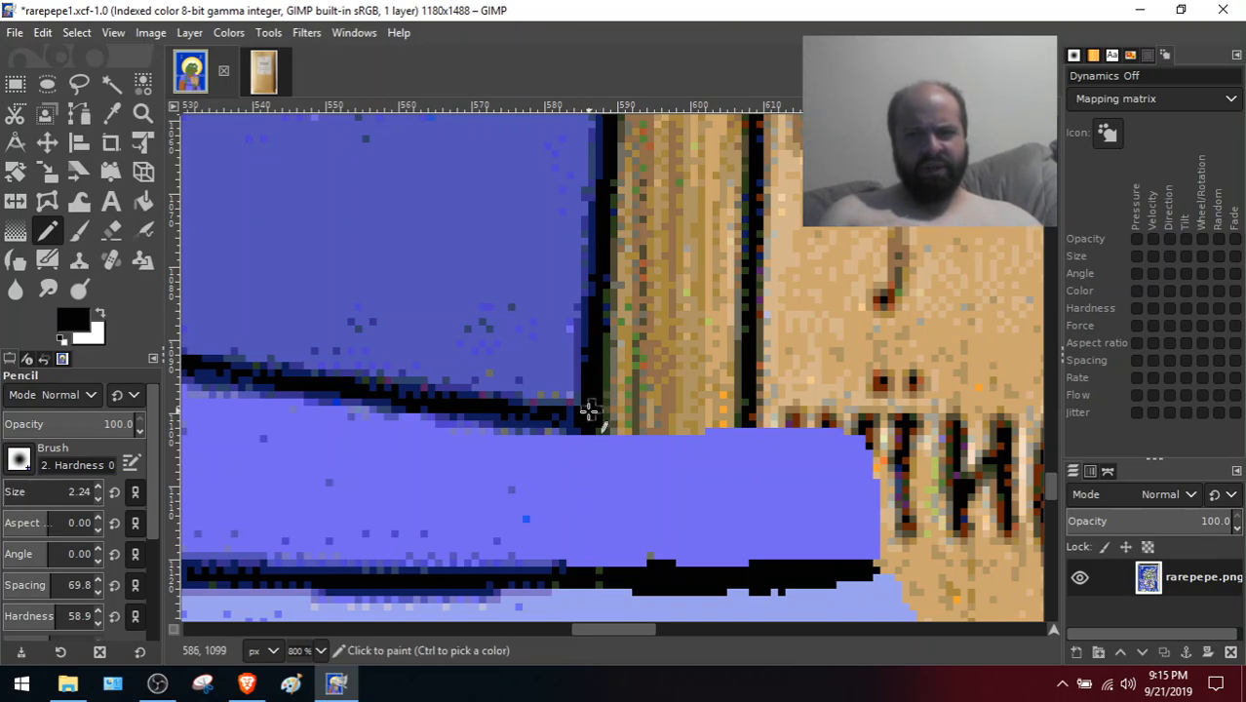
mouse_move(595, 417)
left_mouse_down()
mouse_move(687, 422)
mouse_move(600, 421)
mouse_move(675, 424)
mouse_move(605, 424)
mouse_move(644, 431)
mouse_move(677, 426)
mouse_move(623, 418)
mouse_move(733, 426)
mouse_move(685, 416)
mouse_move(759, 415)
mouse_move(679, 424)
mouse_move(749, 431)
mouse_move(654, 425)
mouse_move(798, 447)
mouse_move(732, 431)
mouse_move(838, 425)
mouse_move(758, 439)
mouse_move(848, 442)
mouse_move(790, 436)
mouse_move(848, 422)
left_mouse_up()
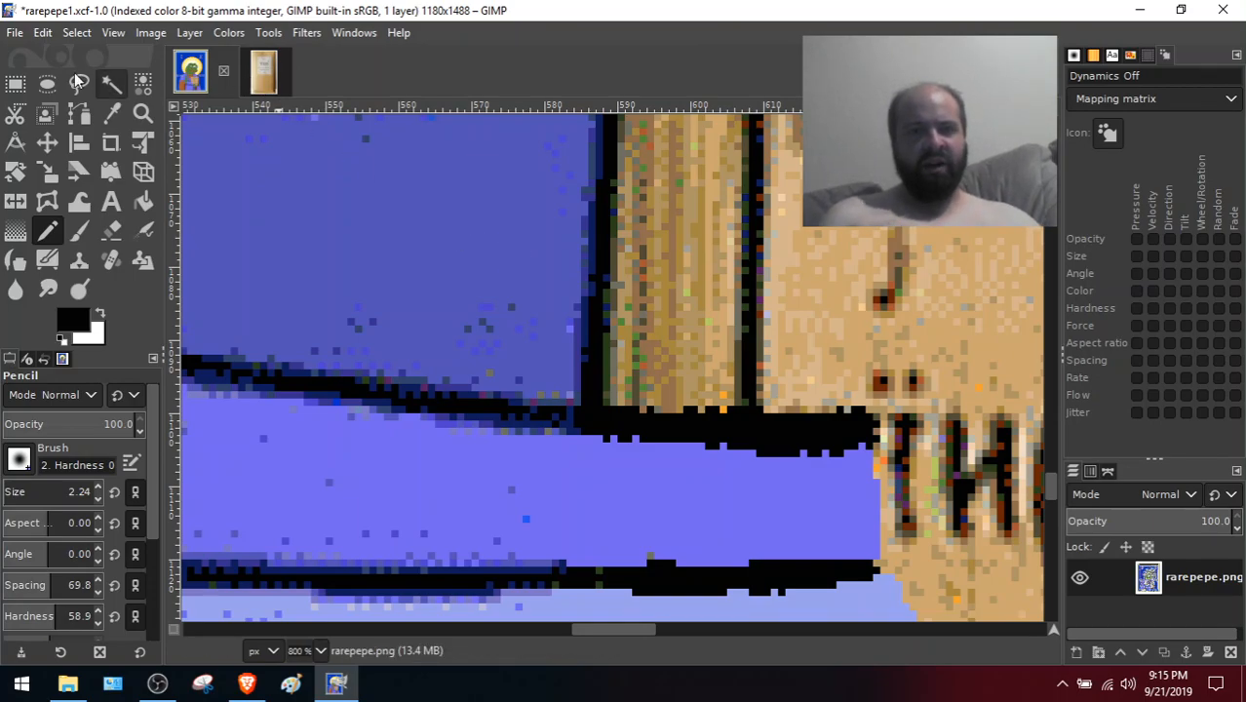
Sample the darker robe blue and paint a strip across the book directly above the black outline with the Pencil at size 5.27
left_click(114, 114)
left_click(486, 229)
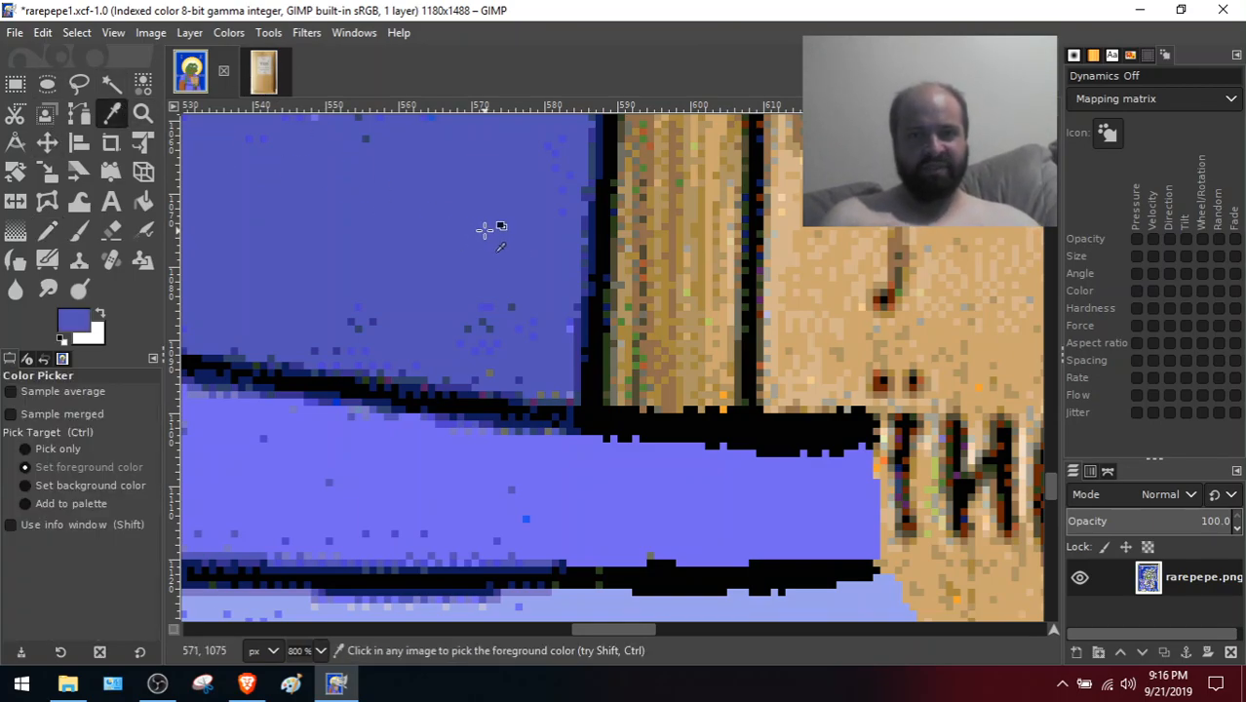
left_click(47, 231)
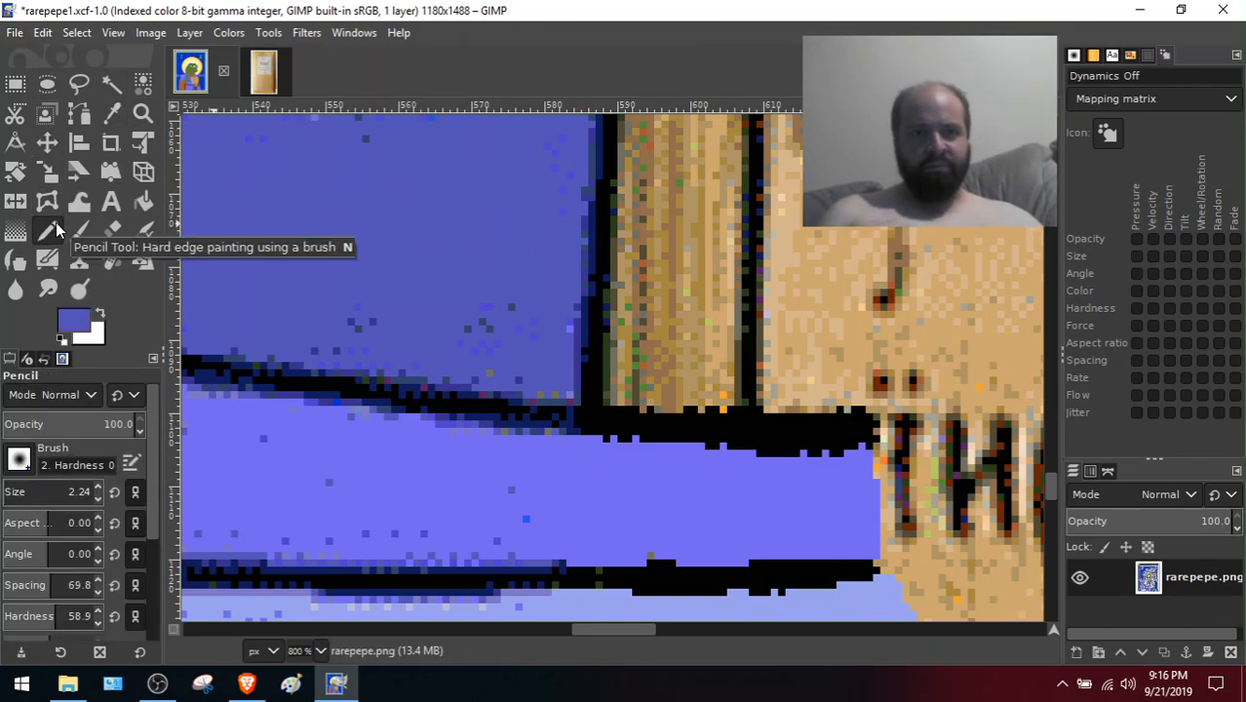
left_click(11, 500)
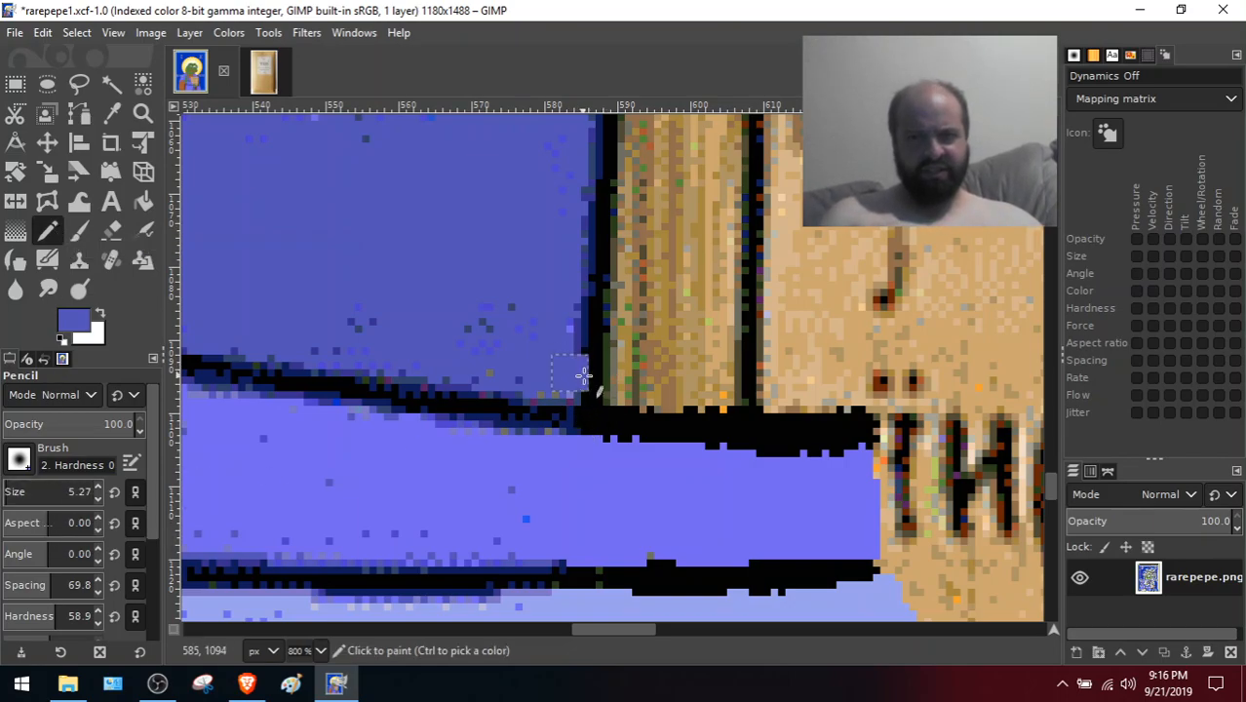
left_click(636, 385)
left_click(655, 400)
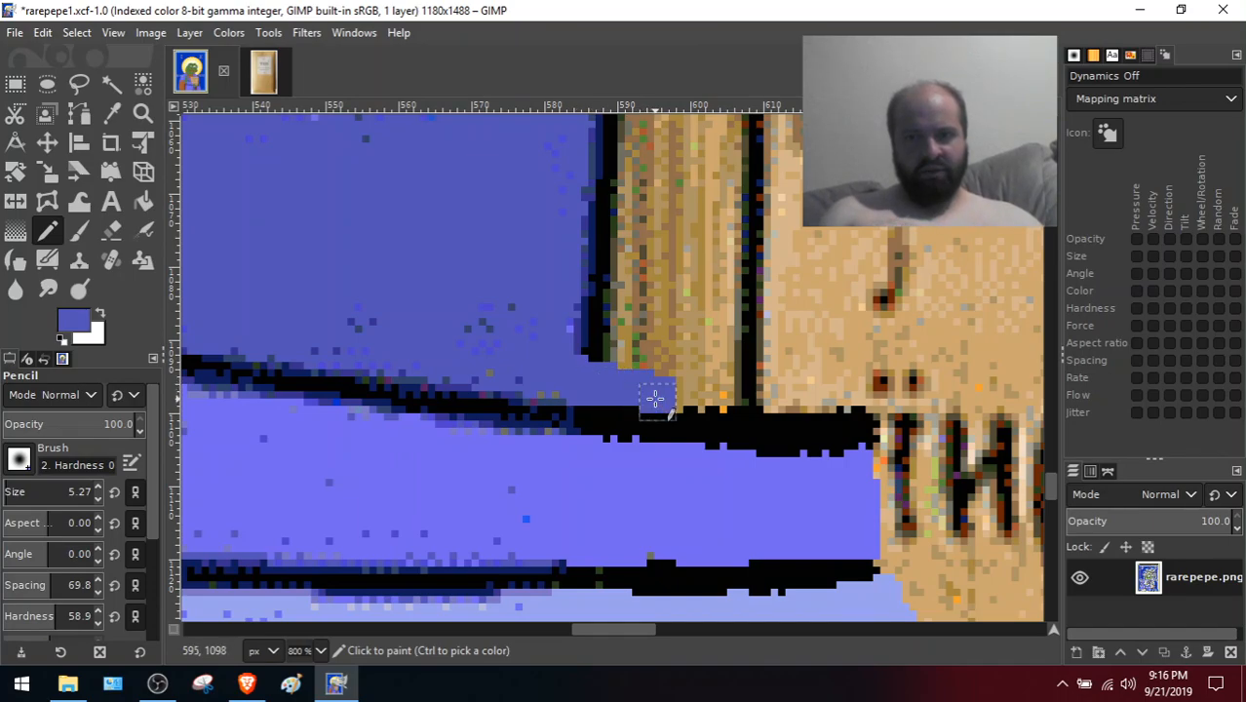
left_click(683, 390)
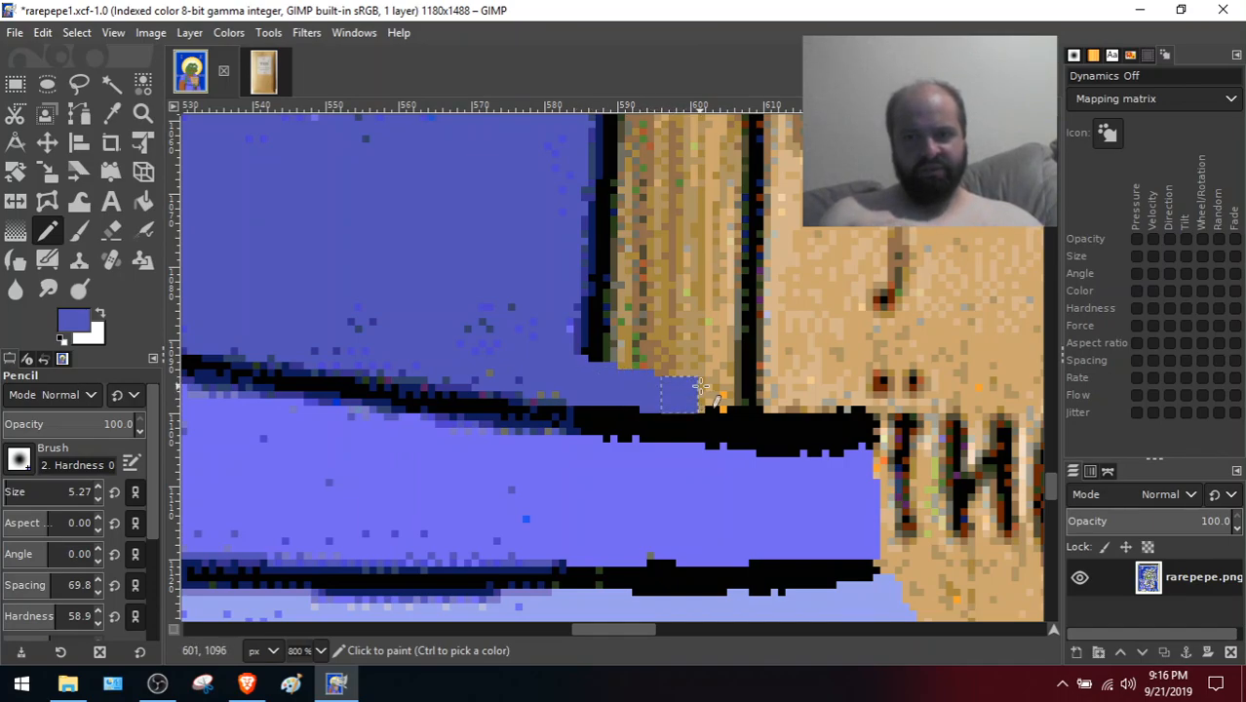
left_click(705, 390)
left_click(766, 390)
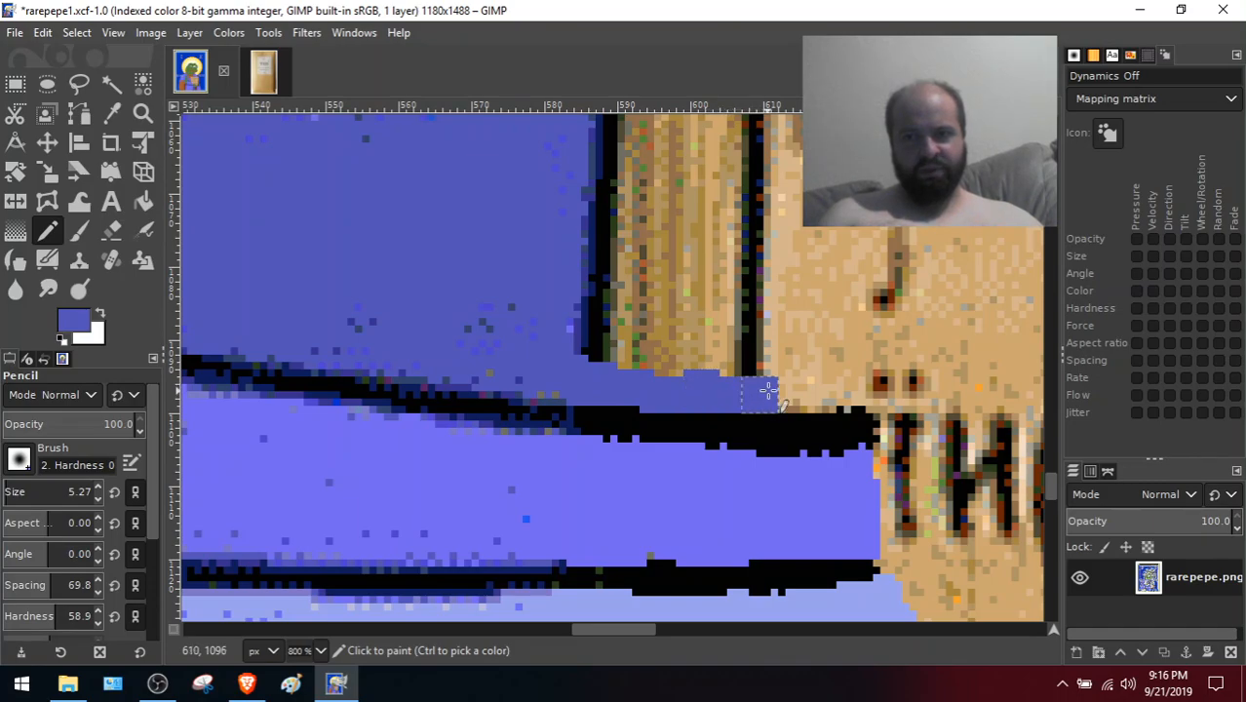
left_click(800, 391)
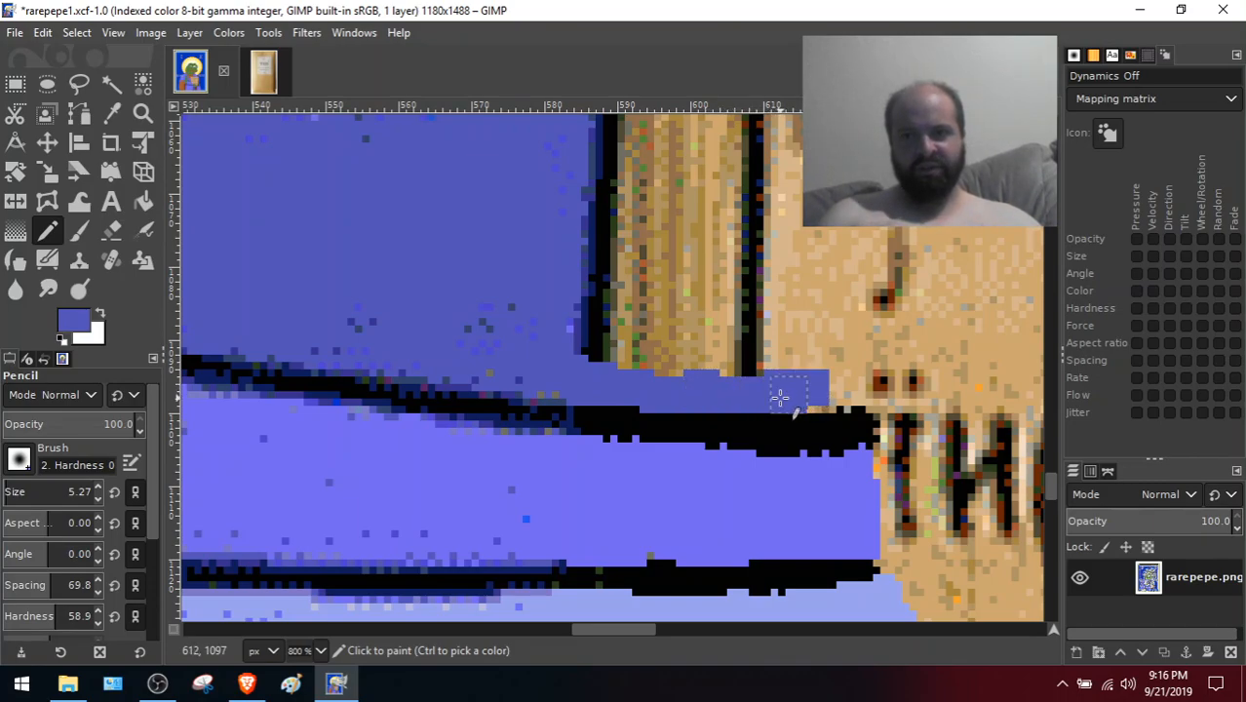
Fill the rest of the darker blue band over the book's spine and page edge, up to the level of the next robe outline
mouse_move(817, 395)
left_mouse_down()
mouse_move(668, 384)
mouse_move(756, 369)
mouse_move(558, 346)
mouse_move(728, 348)
mouse_move(624, 302)
mouse_move(743, 316)
mouse_move(763, 351)
mouse_move(779, 292)
mouse_move(819, 346)
mouse_move(746, 277)
mouse_move(676, 270)
mouse_move(718, 290)
mouse_move(529, 223)
mouse_move(548, 245)
mouse_move(829, 244)
mouse_move(541, 195)
mouse_move(633, 172)
mouse_move(588, 143)
mouse_move(632, 146)
left_mouse_up()
mouse_move(1052, 479)
left_mouse_down()
mouse_move(1058, 433)
mouse_move(1063, 485)
mouse_move(1061, 466)
left_mouse_up()
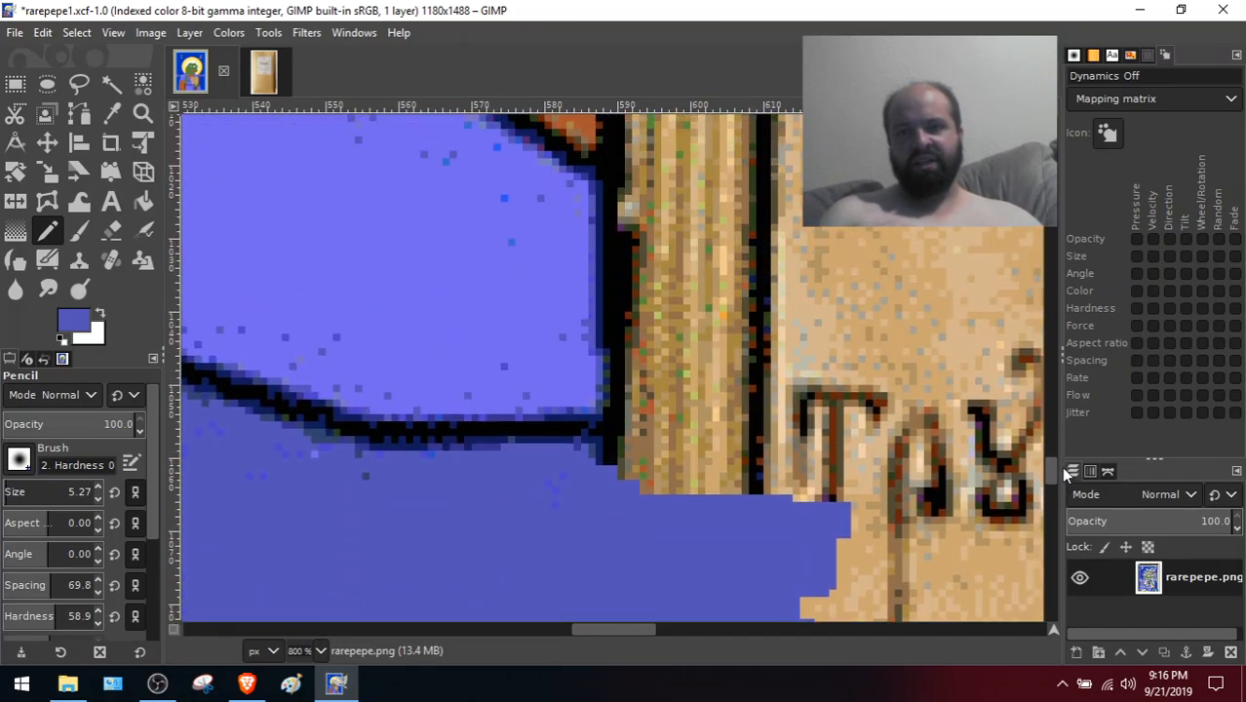
mouse_move(589, 465)
left_mouse_down()
mouse_move(676, 475)
mouse_move(611, 453)
mouse_move(747, 475)
mouse_move(622, 483)
mouse_move(752, 486)
mouse_move(796, 482)
mouse_move(663, 446)
mouse_move(815, 460)
mouse_move(825, 520)
mouse_move(814, 463)
mouse_move(861, 544)
mouse_move(851, 564)
mouse_move(819, 571)
mouse_move(842, 522)
mouse_move(836, 600)
mouse_move(807, 590)
mouse_move(801, 615)
mouse_move(829, 595)
left_mouse_up()
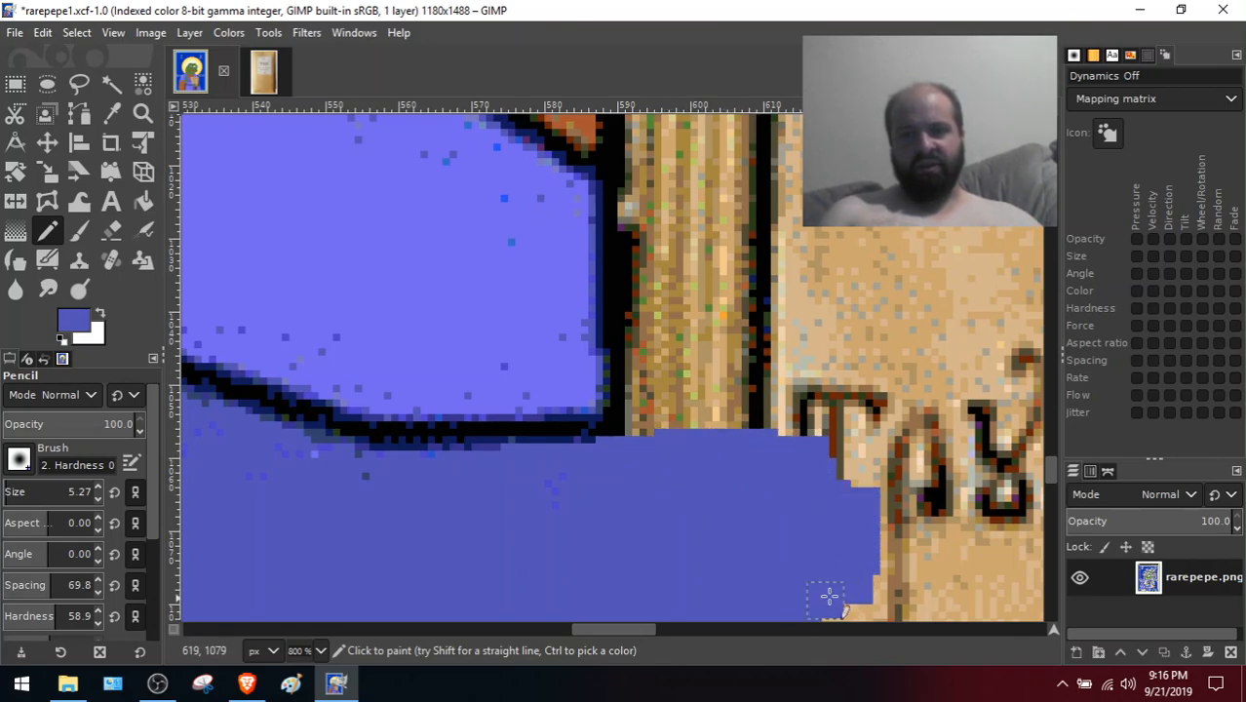
Sample black and continue the outline along the upper edge of the darker blue band across the spine with the Pencil at size 1.40
left_click(111, 114)
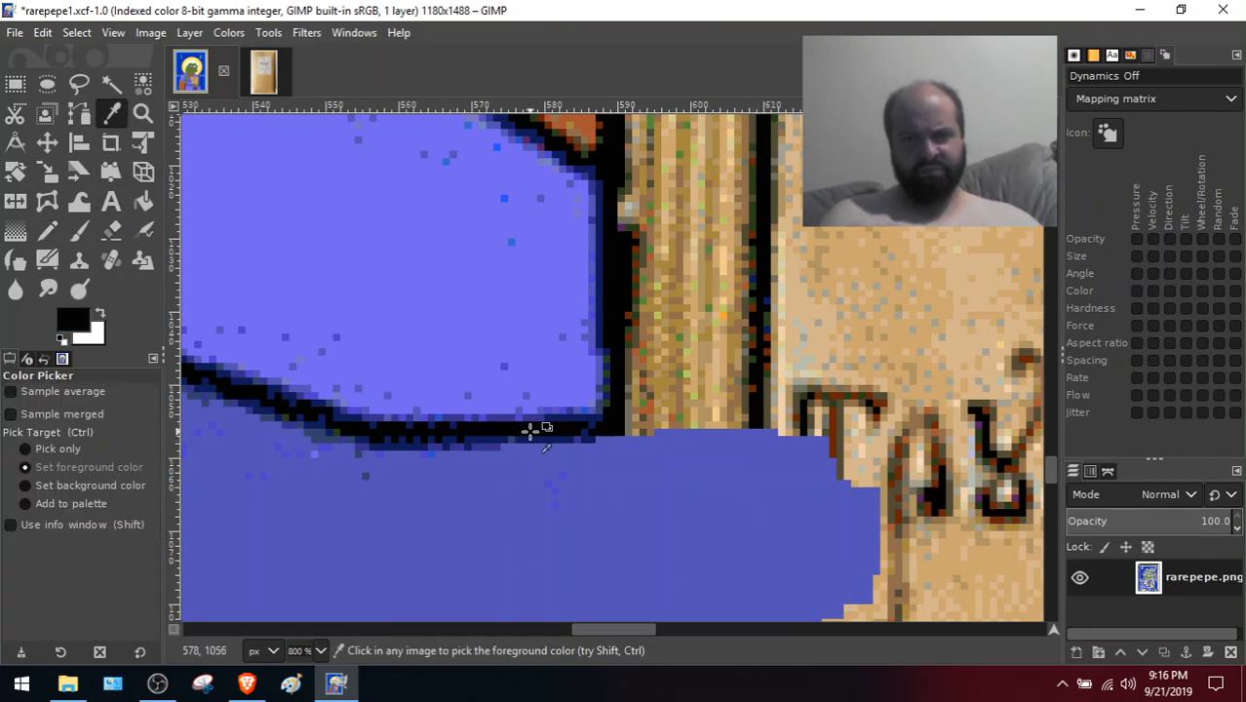
left_click(47, 231)
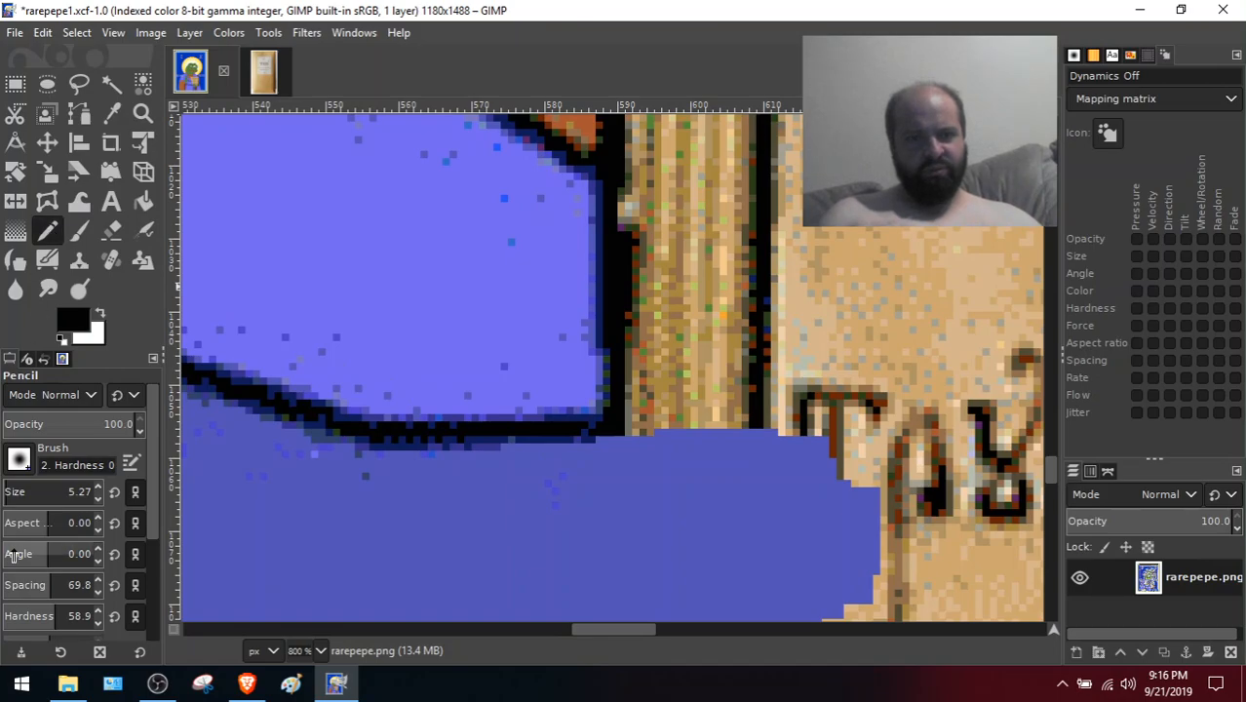
left_click_drag(20, 495, 25, 495)
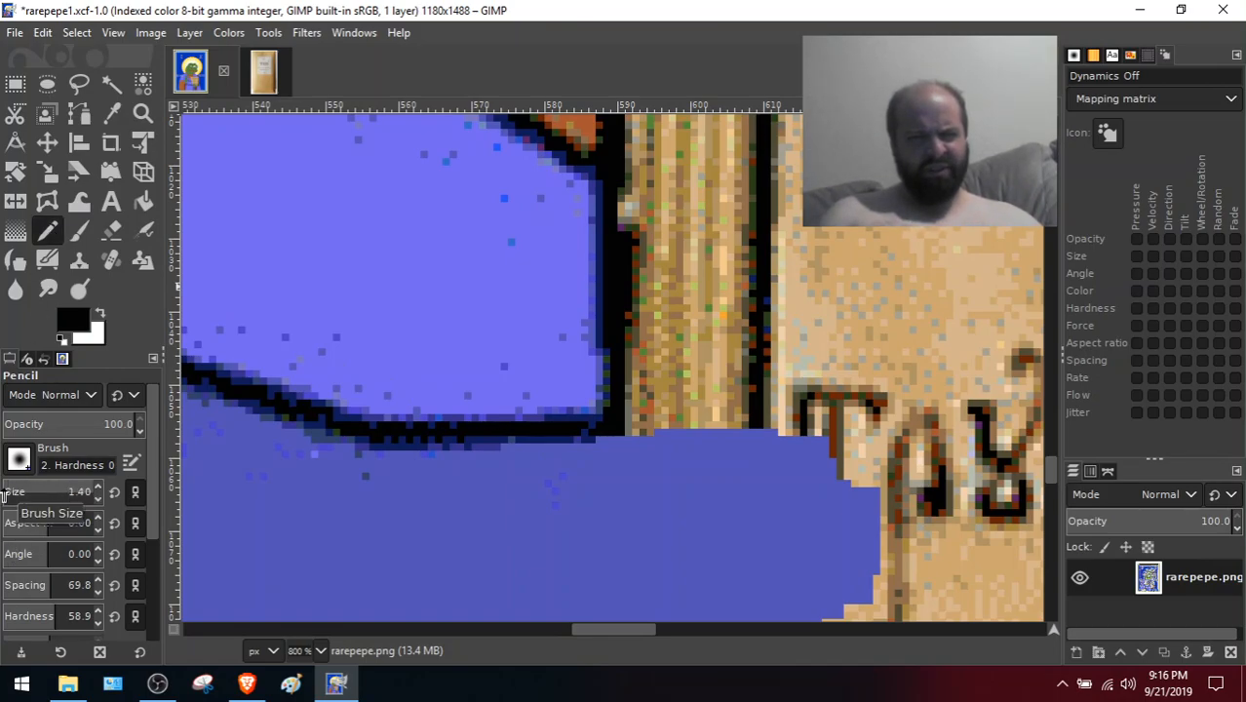
left_click(5, 493)
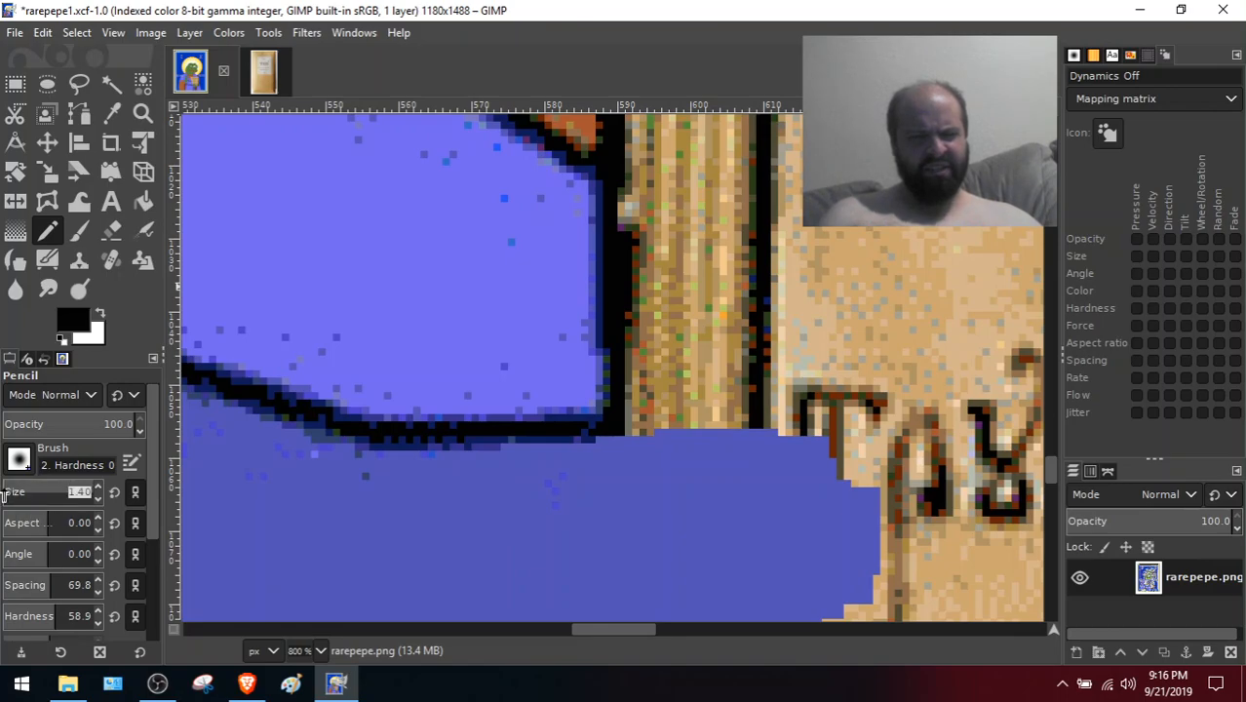
left_click(598, 431)
mouse_move(617, 422)
left_mouse_down()
mouse_move(802, 411)
mouse_move(739, 422)
mouse_move(790, 422)
mouse_move(753, 430)
mouse_move(807, 419)
mouse_move(614, 423)
left_mouse_up()
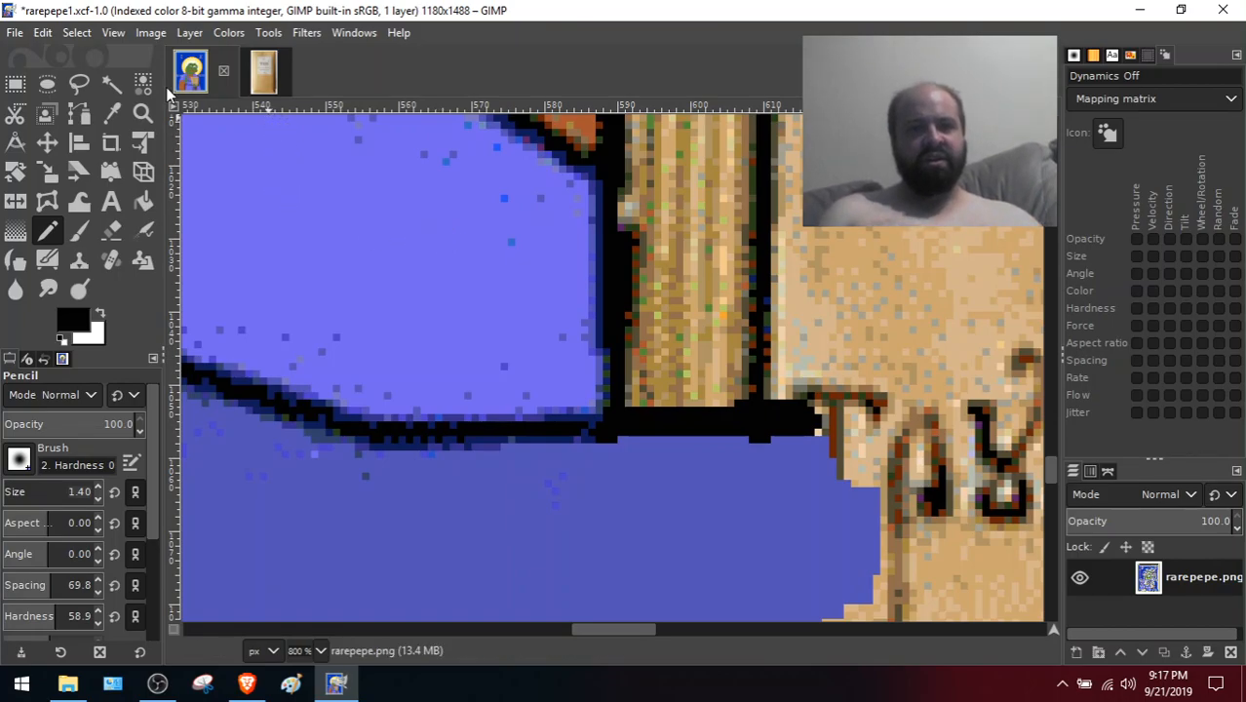
Sample the lighter robe blue and extend the sleeve area above the new outline over the book with the Pencil at size 8.46
left_click(111, 113)
left_click(452, 252)
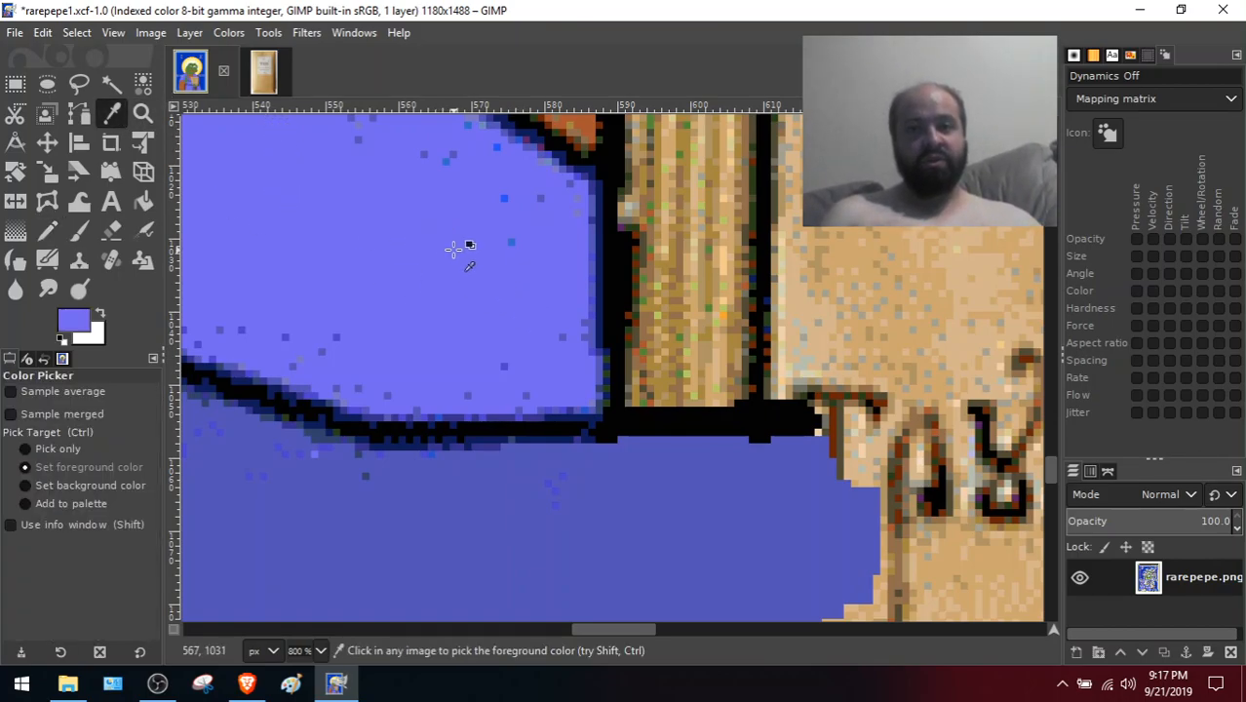
left_click(45, 234)
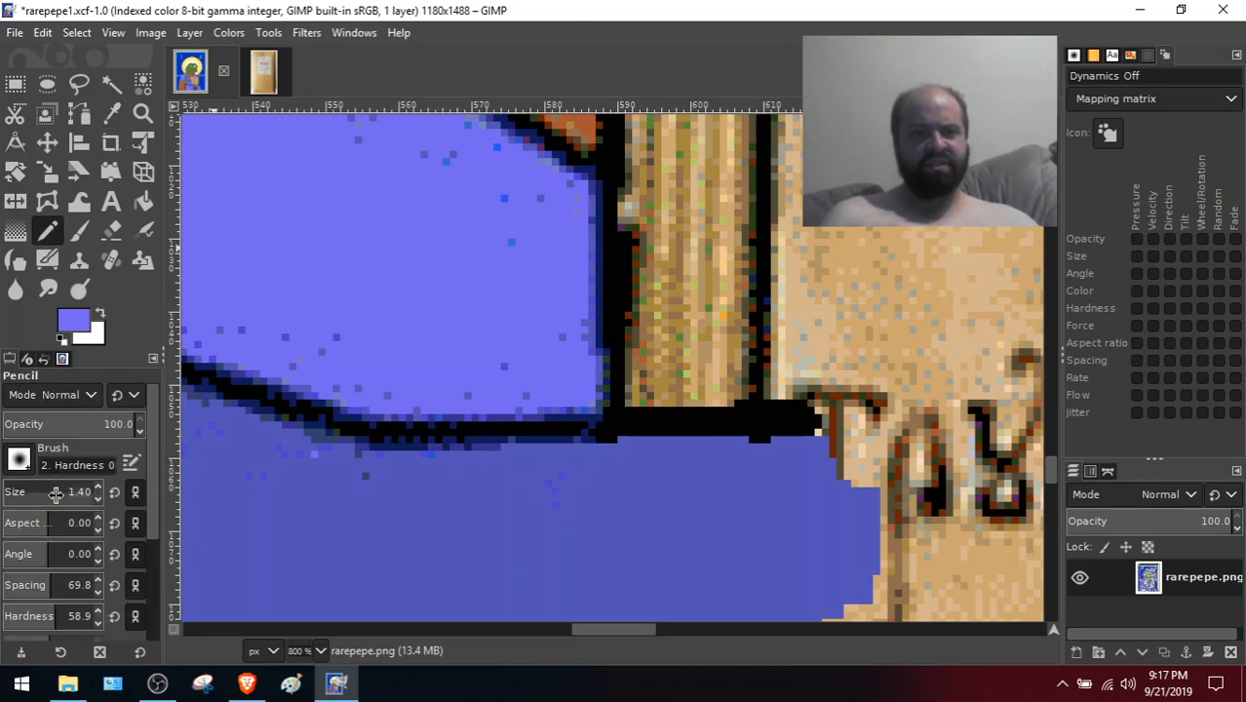
key("minus")
left_click_drag(6, 494, 8, 494)
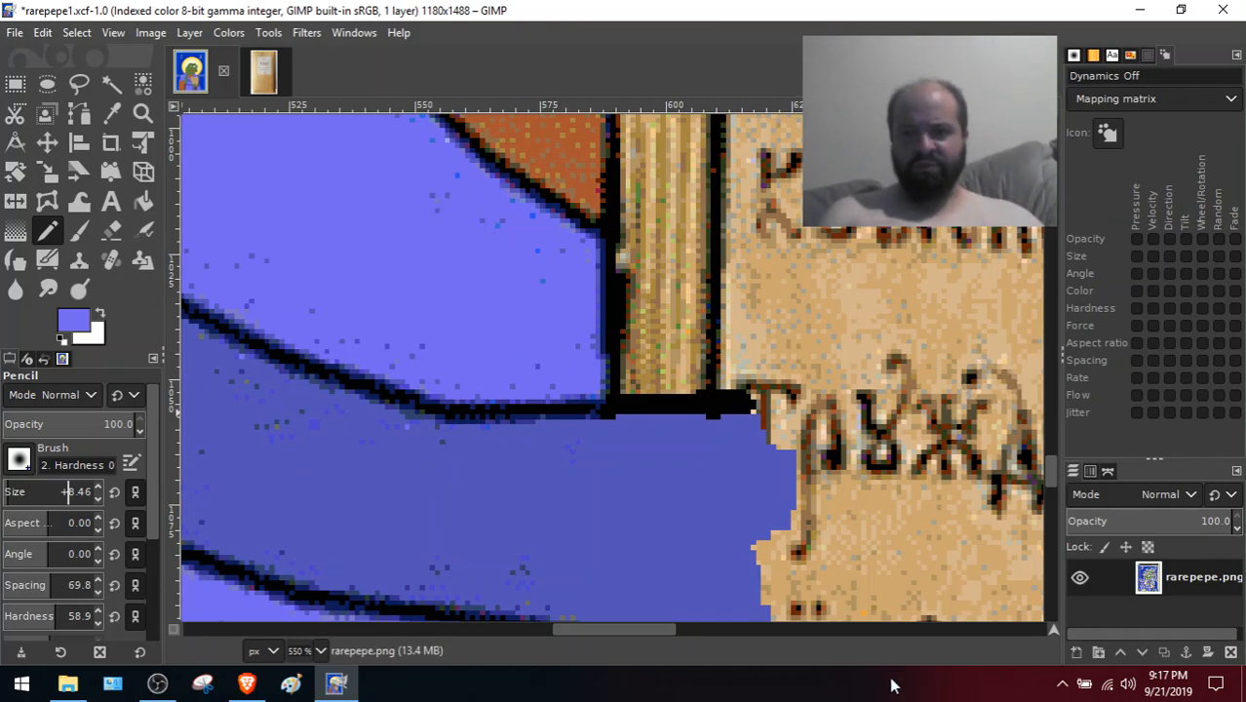
left_click_drag(1050, 476, 1050, 469)
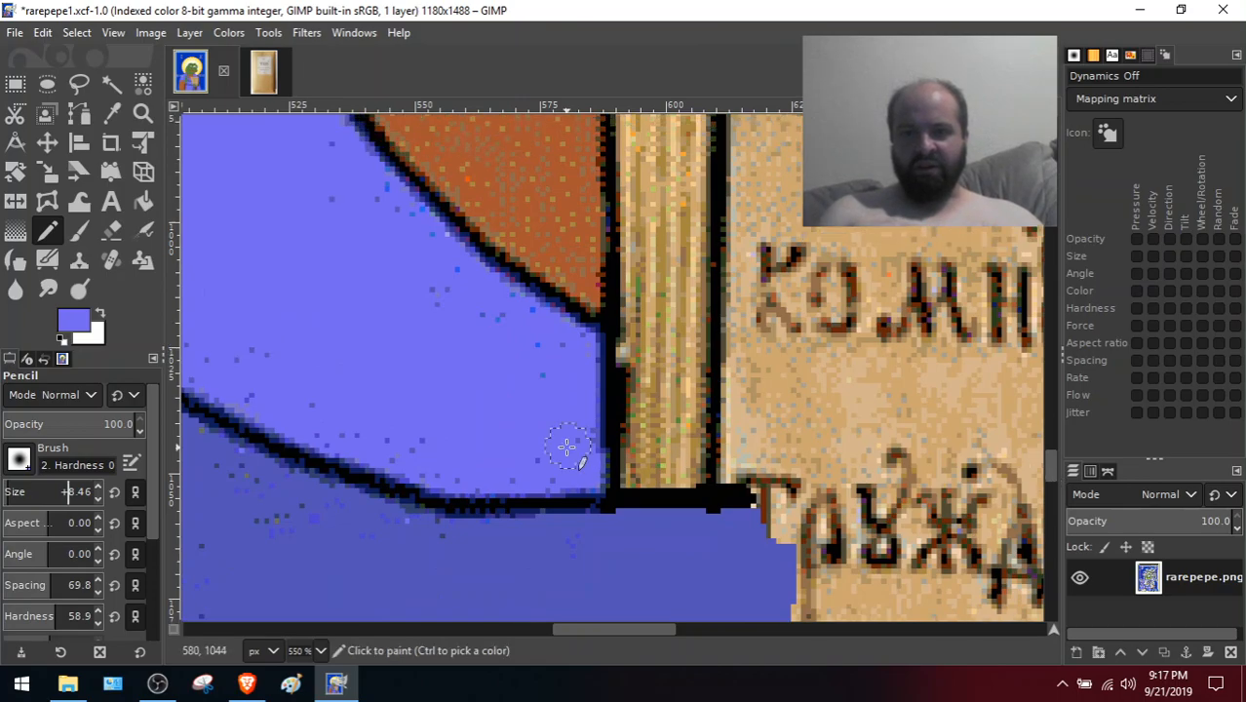
mouse_move(566, 447)
left_mouse_down()
mouse_move(611, 467)
mouse_move(590, 471)
mouse_move(731, 459)
left_mouse_up()
mouse_move(689, 471)
left_mouse_down()
mouse_move(732, 465)
mouse_move(646, 461)
mouse_move(599, 476)
mouse_move(648, 473)
mouse_move(565, 436)
mouse_move(703, 424)
mouse_move(595, 396)
mouse_move(614, 388)
mouse_move(594, 357)
mouse_move(682, 400)
mouse_move(697, 390)
mouse_move(710, 426)
mouse_move(751, 459)
mouse_move(737, 462)
mouse_move(779, 402)
mouse_move(700, 404)
mouse_move(737, 389)
mouse_move(614, 353)
mouse_move(705, 376)
left_mouse_up()
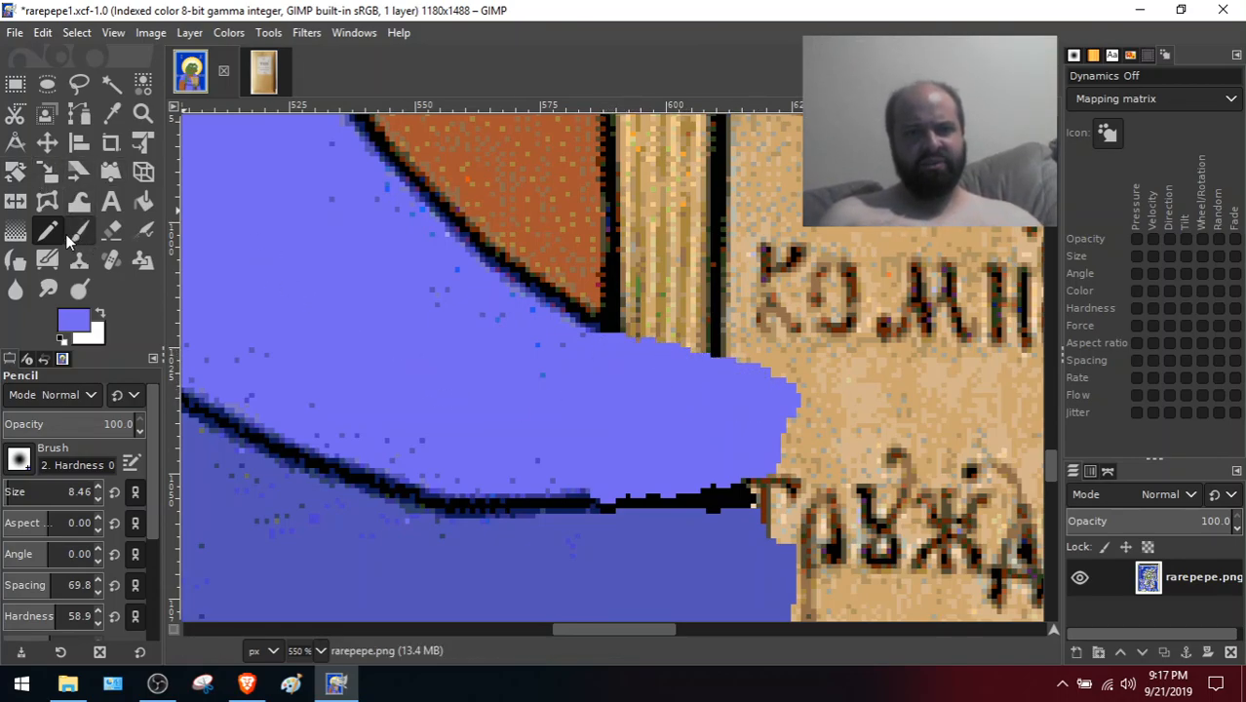
Sample black and continue the sloping outline along the upper edge of the lighter blue area with the Pencil at size 2.41
scroll(220, 268, "up", 1)
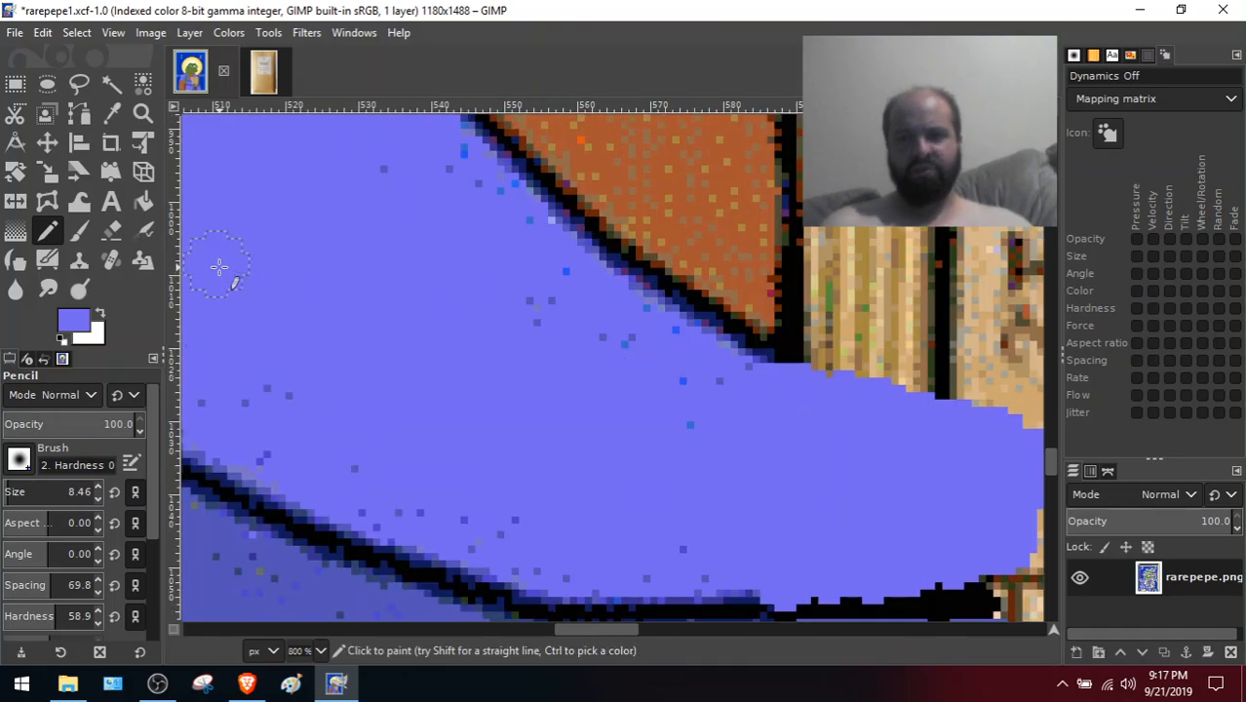
left_click_drag(608, 631, 632, 626)
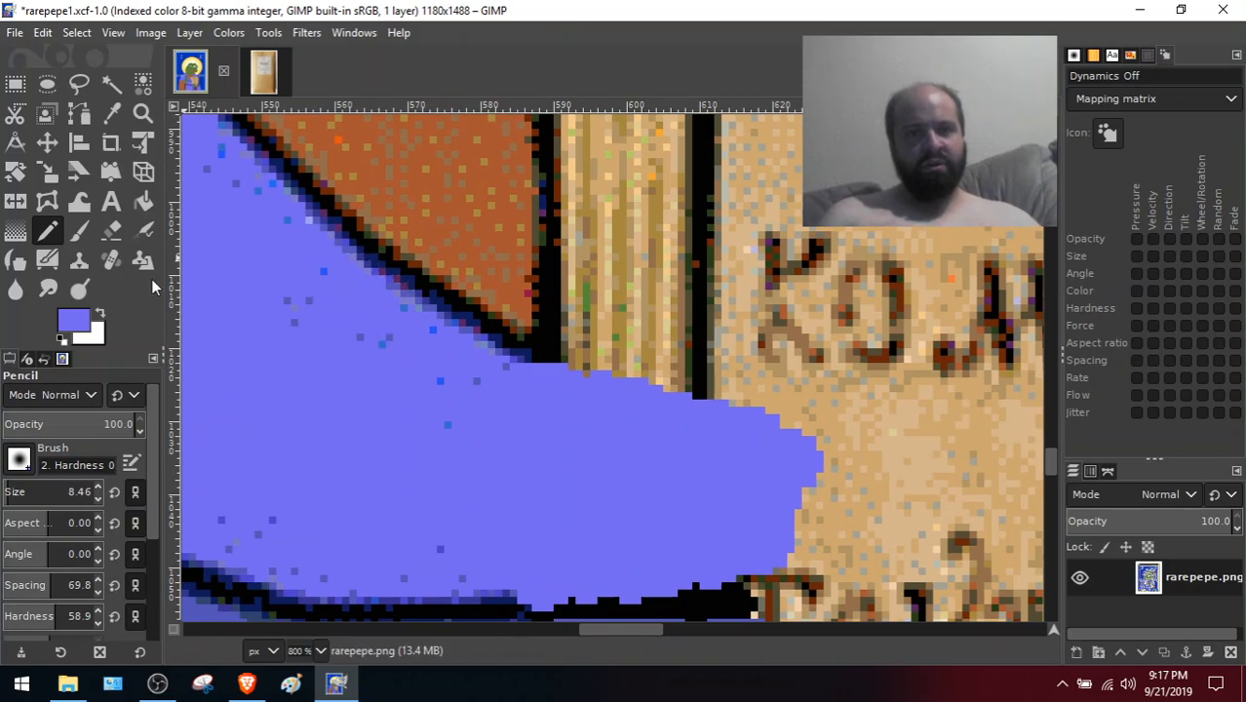
left_click(110, 116)
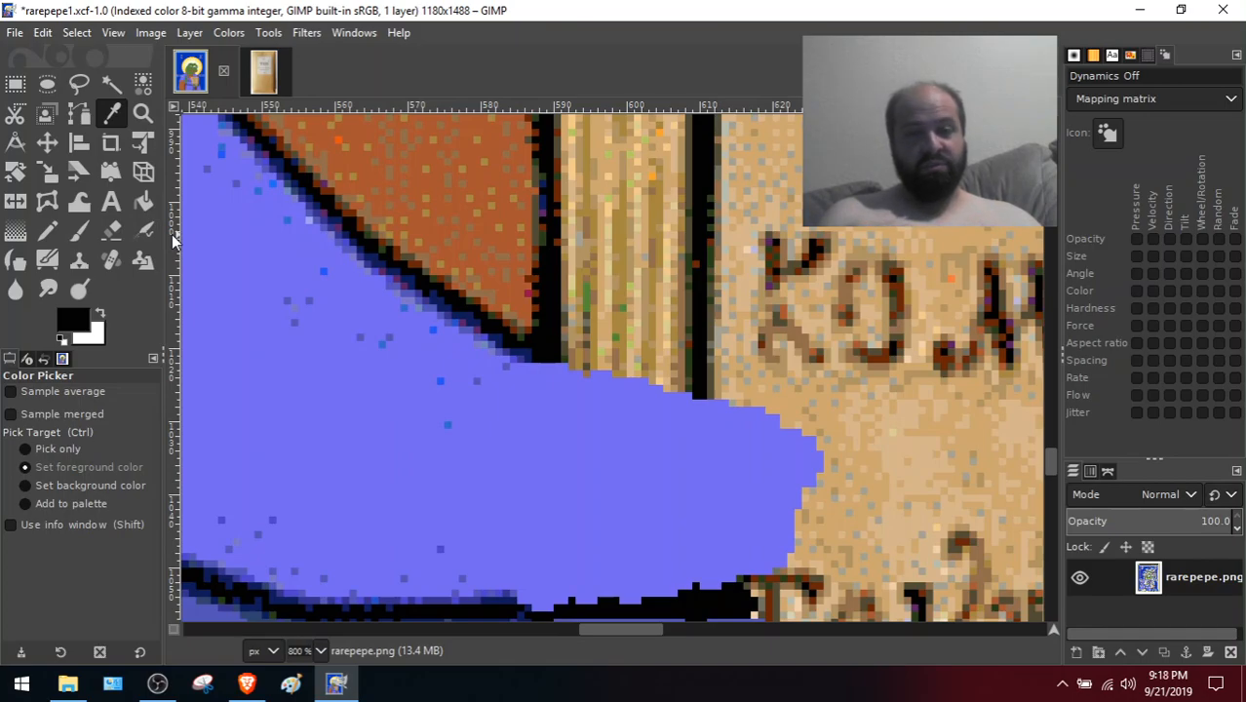
left_click(46, 232)
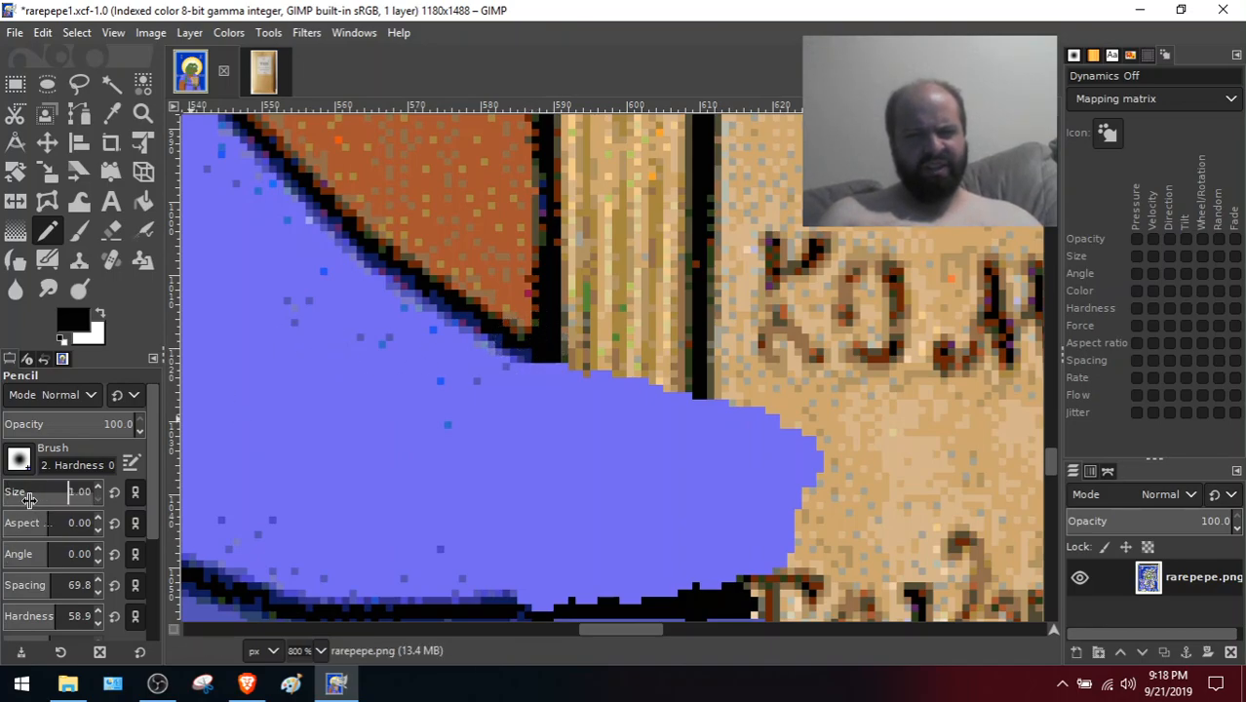
left_click_drag(39, 498, 36, 499)
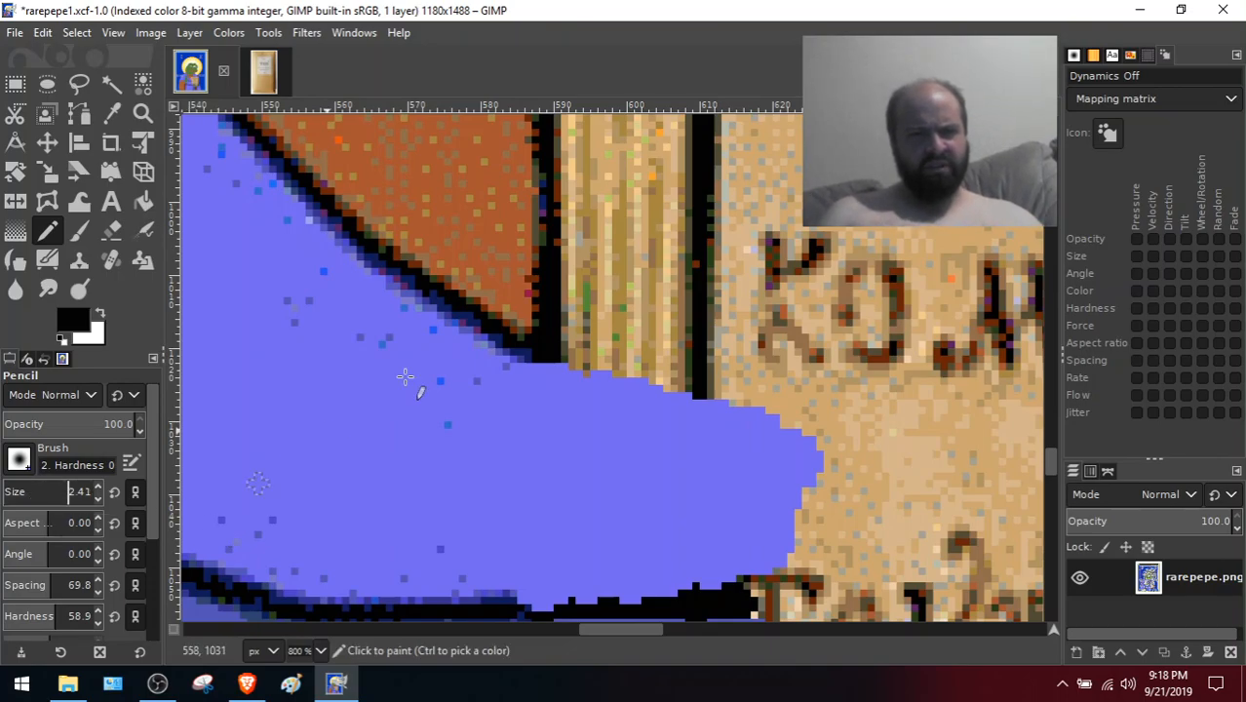
left_click(551, 353)
mouse_move(565, 361)
left_mouse_down()
mouse_move(537, 354)
mouse_move(812, 424)
left_mouse_up()
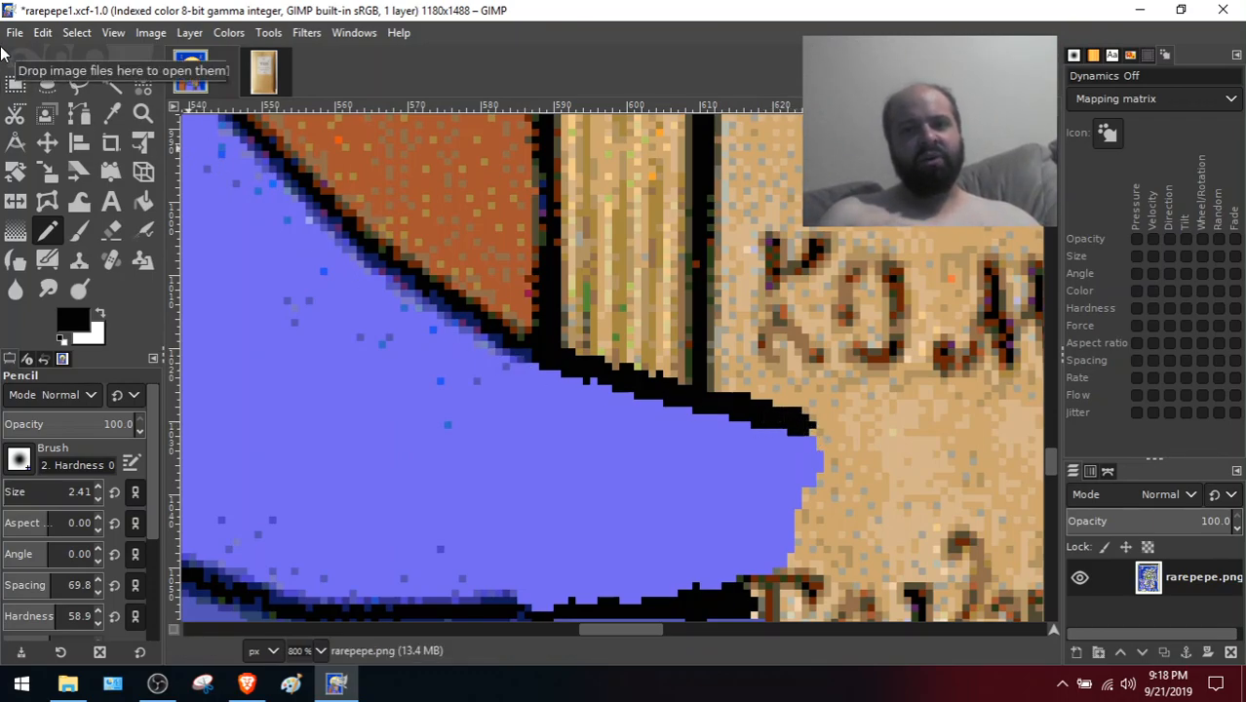
Sample the rust brown and extend it across the book along the sloping black outline with the Pencil at sizes 9.51 and 5.47
left_click(111, 113)
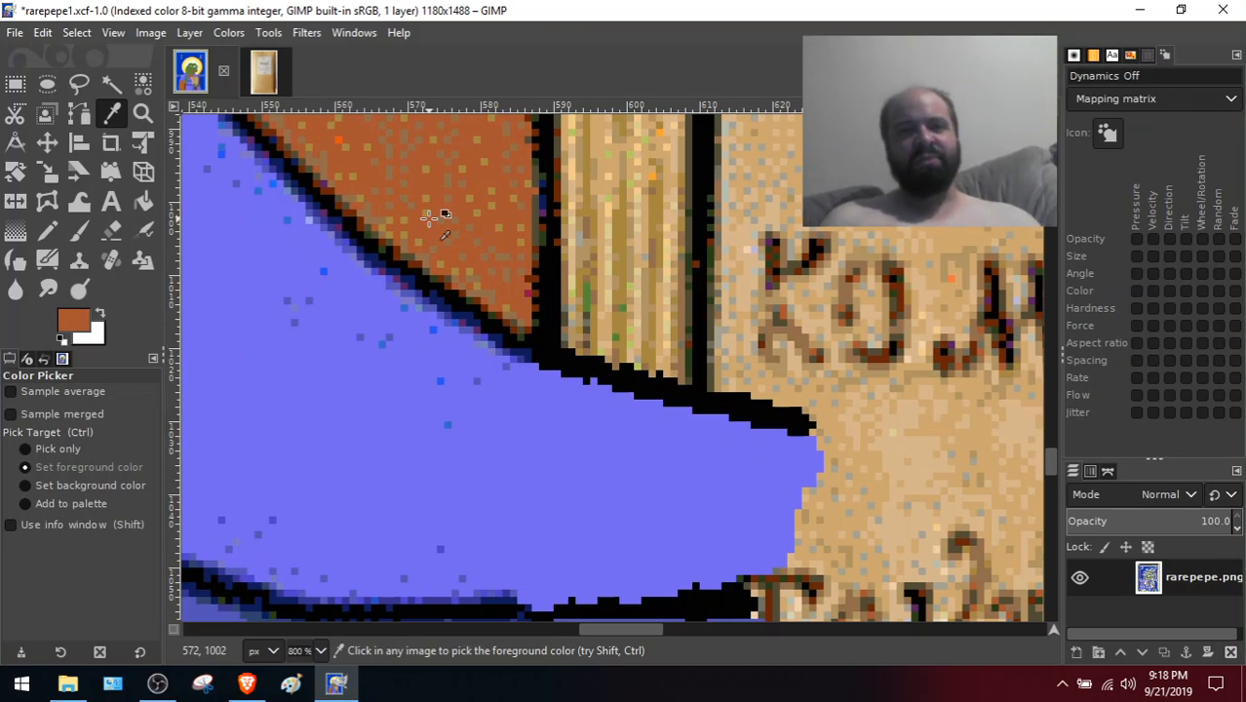
left_click(47, 232)
left_click_drag(5, 495, 8, 495)
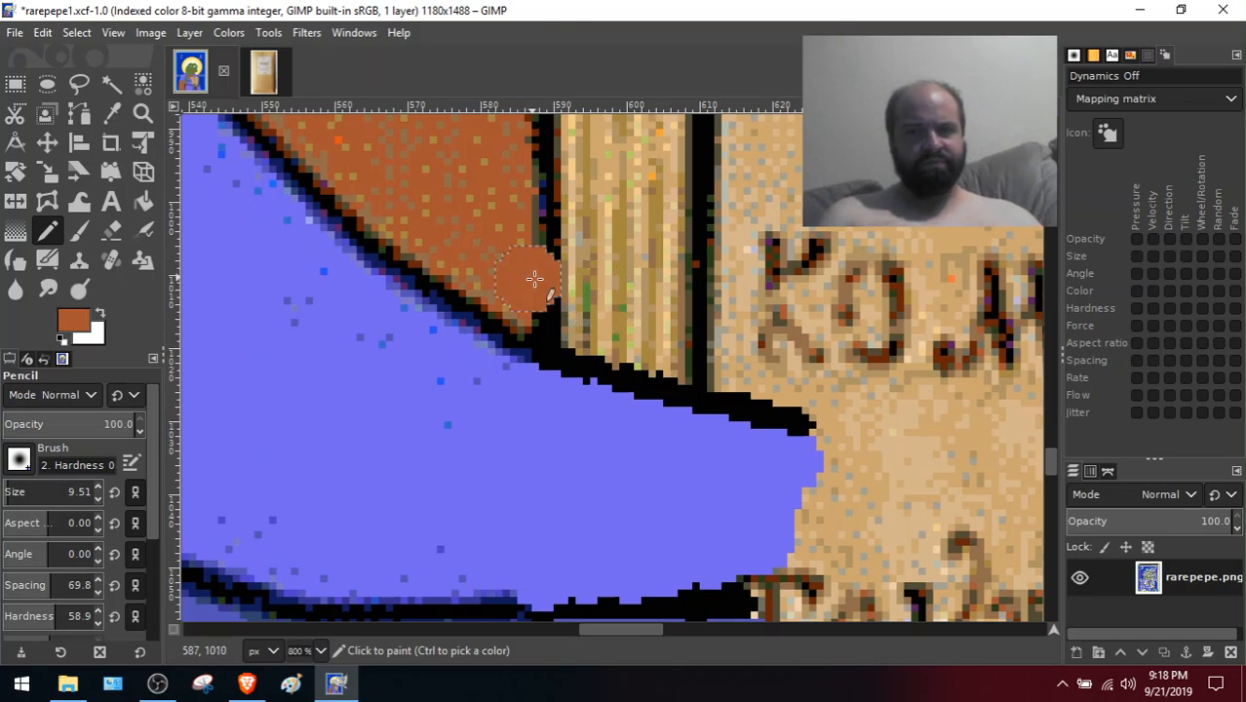
left_click_drag(552, 292, 569, 297)
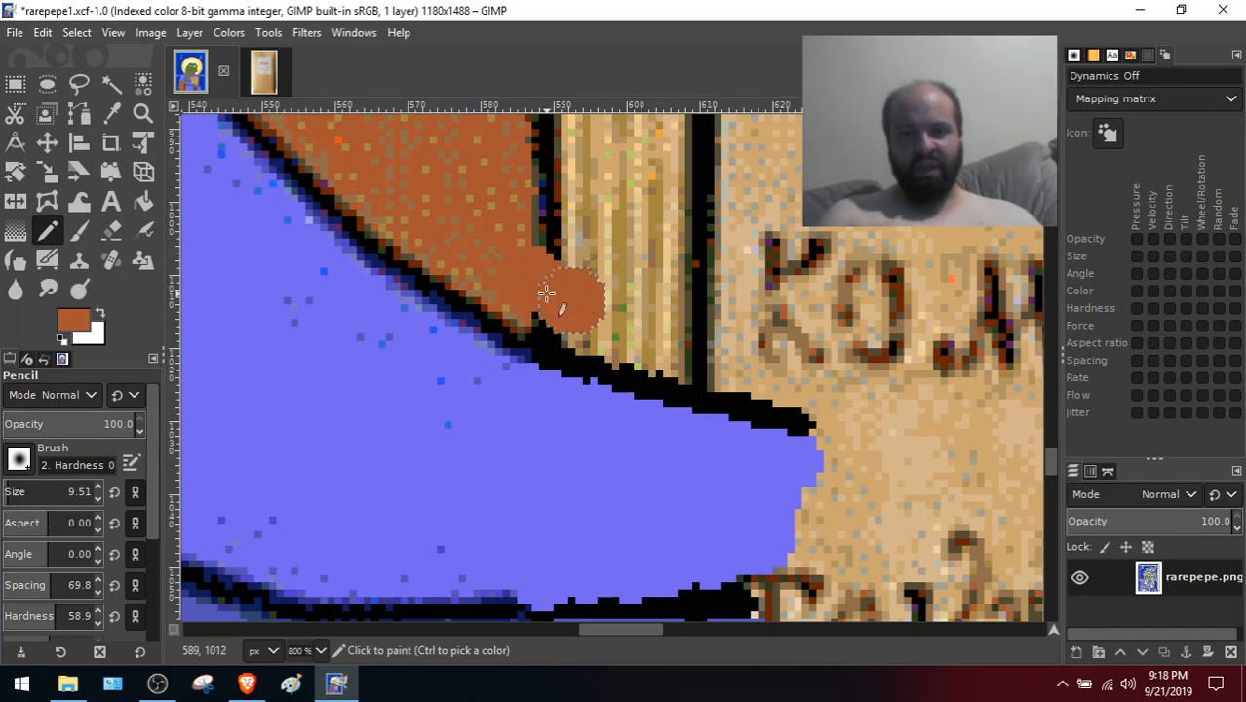
left_click_drag(41, 494, 25, 494)
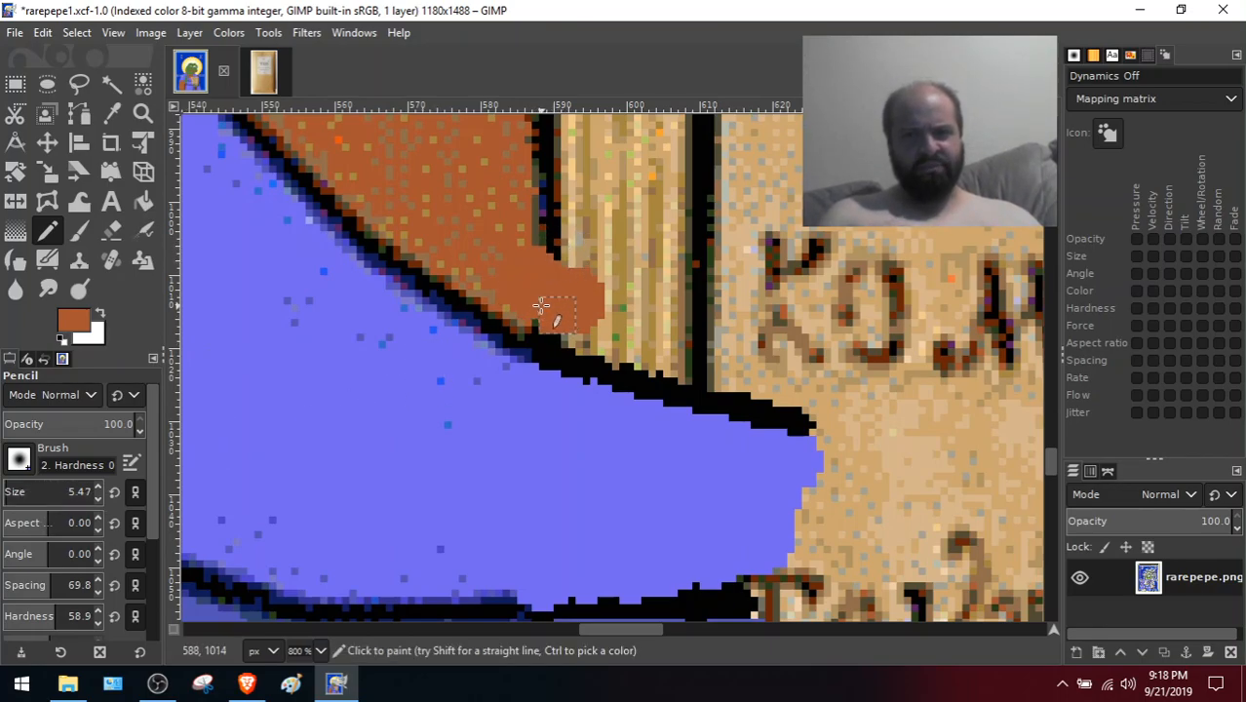
mouse_move(566, 322)
left_mouse_down()
mouse_move(614, 335)
mouse_move(585, 332)
left_mouse_up()
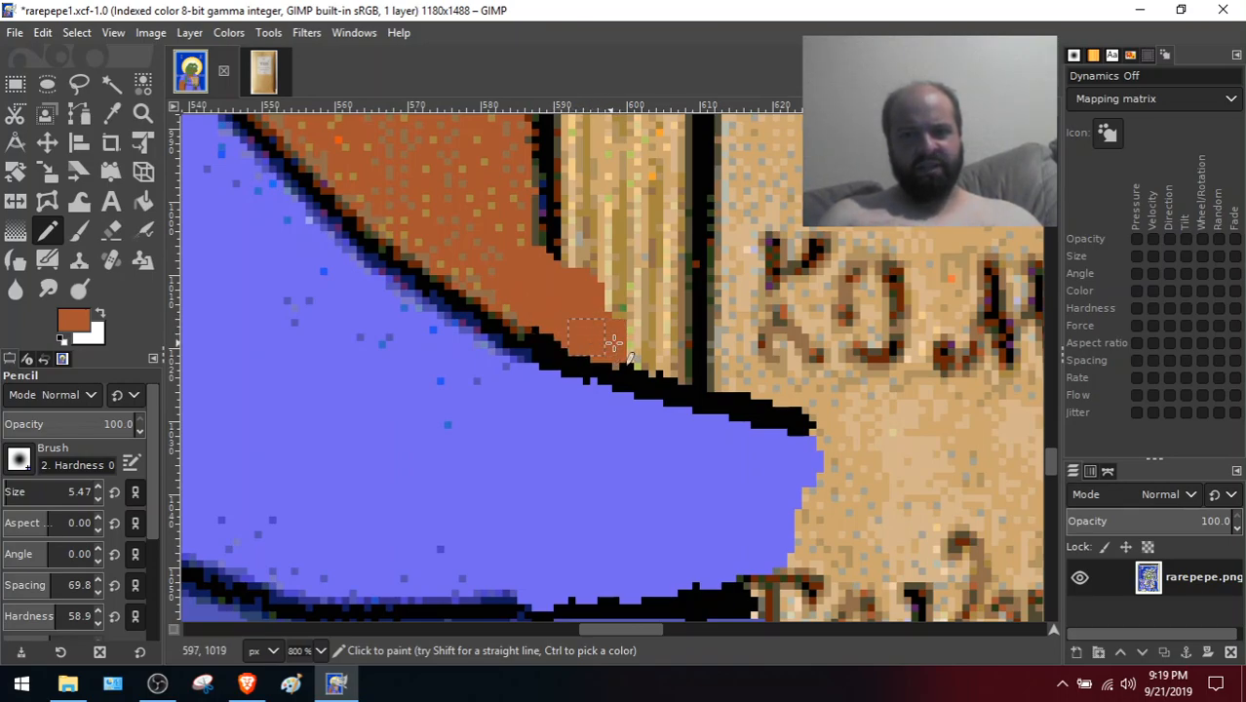
left_click_drag(620, 341, 799, 394)
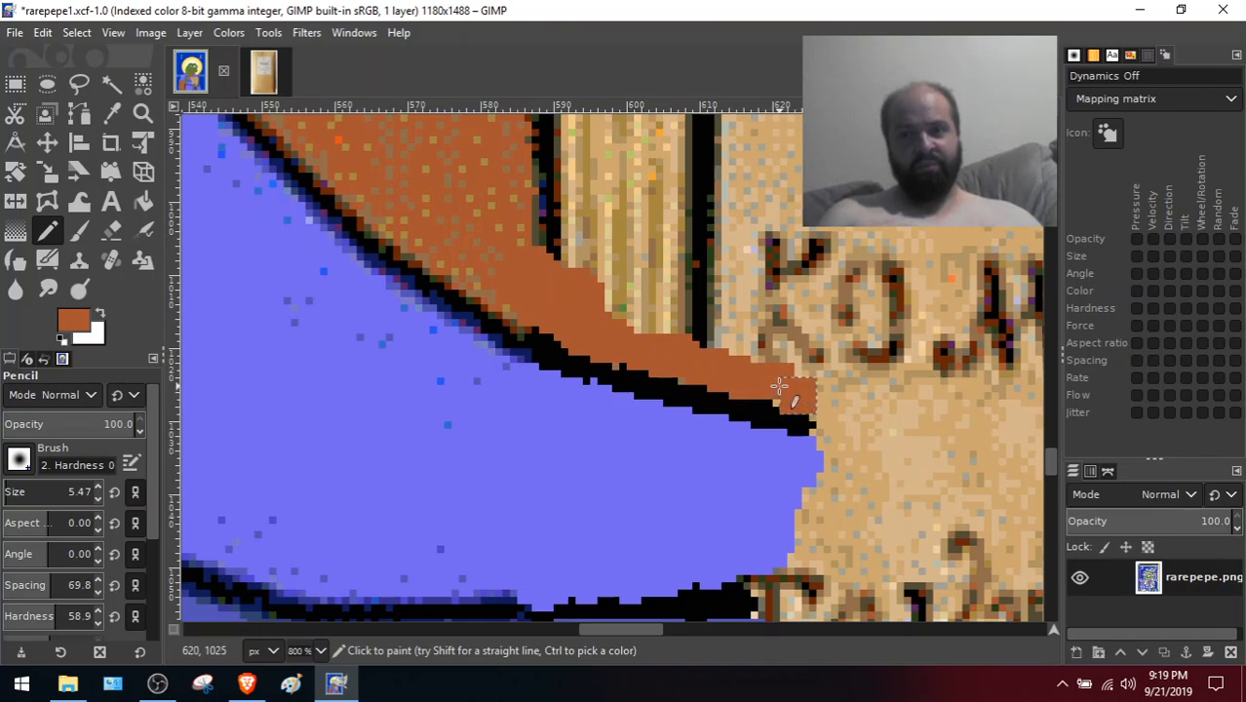
Paint rust brown upward over the book's spine and the adjoining page edge with the size 5.47 Pencil
mouse_move(629, 296)
left_mouse_down()
mouse_move(576, 287)
mouse_move(661, 310)
mouse_move(536, 214)
mouse_move(563, 261)
mouse_move(551, 228)
mouse_move(669, 310)
mouse_move(624, 312)
mouse_move(770, 359)
mouse_move(697, 291)
mouse_move(600, 244)
mouse_move(749, 302)
mouse_move(617, 228)
mouse_move(735, 258)
mouse_move(577, 209)
mouse_move(702, 231)
mouse_move(533, 203)
mouse_move(525, 192)
mouse_move(617, 197)
mouse_move(504, 159)
mouse_move(629, 182)
mouse_move(554, 148)
mouse_move(648, 173)
mouse_move(572, 131)
mouse_move(670, 197)
left_mouse_up()
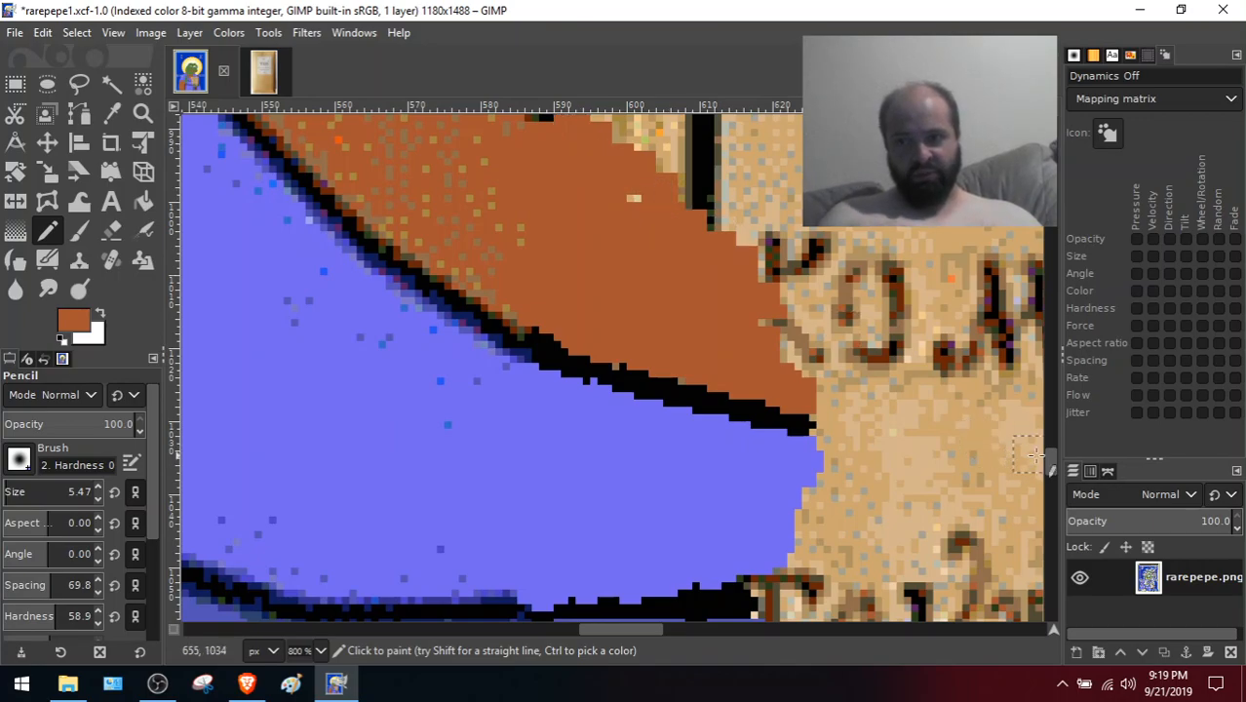
scroll(1051, 458, "up", 5)
mouse_move(651, 414)
left_mouse_down()
mouse_move(613, 419)
mouse_move(560, 366)
mouse_move(543, 326)
mouse_move(536, 130)
mouse_move(559, 154)
mouse_move(563, 170)
mouse_move(542, 160)
mouse_move(605, 298)
mouse_move(595, 263)
mouse_move(574, 373)
mouse_move(579, 227)
mouse_move(633, 370)
mouse_move(600, 298)
mouse_move(692, 413)
mouse_move(603, 285)
mouse_move(767, 499)
mouse_move(732, 394)
mouse_move(763, 536)
left_mouse_up()
mouse_move(719, 457)
left_mouse_down()
mouse_move(780, 608)
mouse_move(760, 519)
left_mouse_up()
left_click_drag(1049, 446, 1050, 450)
mouse_move(725, 509)
left_mouse_down()
mouse_move(646, 465)
mouse_move(746, 526)
mouse_move(692, 484)
mouse_move(715, 558)
mouse_move(721, 403)
mouse_move(734, 523)
mouse_move(747, 420)
mouse_move(767, 593)
mouse_move(767, 375)
mouse_move(742, 403)
mouse_move(743, 365)
mouse_move(690, 504)
mouse_move(699, 395)
mouse_move(677, 300)
mouse_move(652, 409)
mouse_move(614, 485)
mouse_move(611, 351)
mouse_move(676, 451)
mouse_move(597, 272)
mouse_move(626, 363)
mouse_move(602, 334)
mouse_move(605, 236)
mouse_move(683, 290)
mouse_move(723, 340)
mouse_move(699, 237)
mouse_move(790, 372)
mouse_move(772, 272)
mouse_move(712, 179)
mouse_move(734, 294)
mouse_move(733, 239)
mouse_move(834, 282)
left_mouse_up()
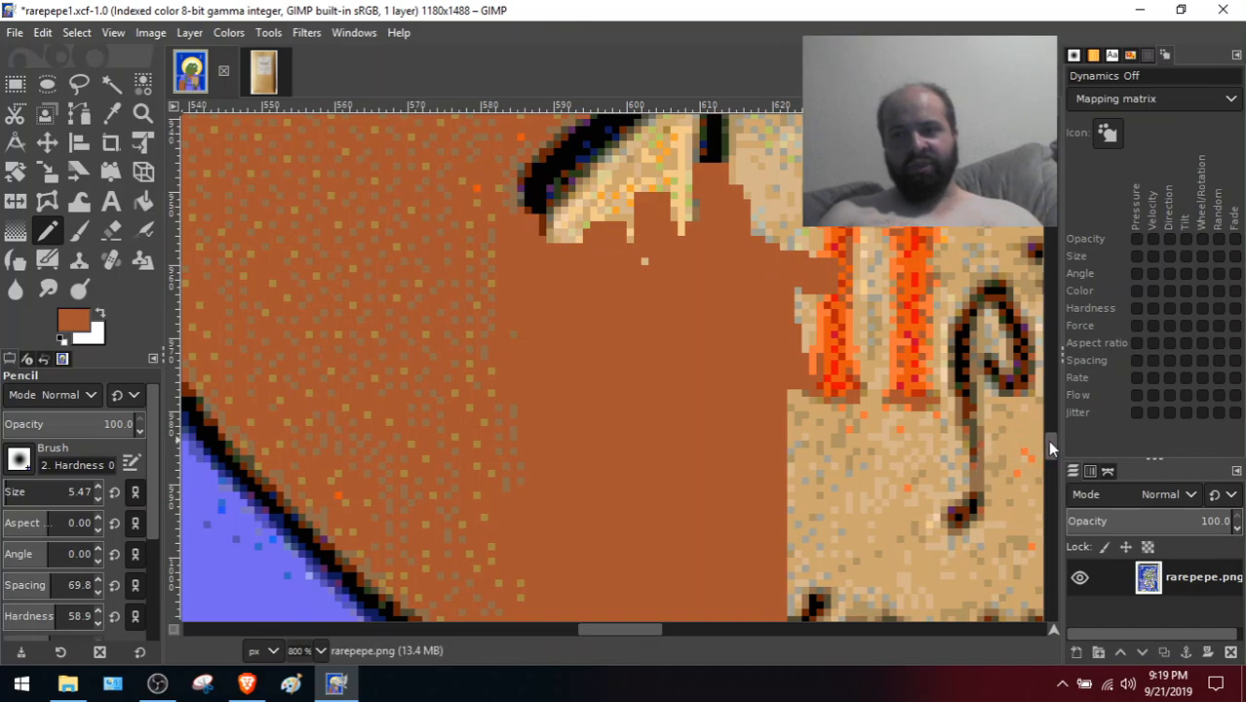
Paint rust brown over the upper left corner of the book and its black outline with the size 5.47 Pencil
scroll(1034, 438, "up", 5)
mouse_move(758, 250)
left_mouse_down()
mouse_move(732, 390)
mouse_move(727, 272)
mouse_move(708, 409)
mouse_move(691, 340)
mouse_move(705, 278)
mouse_move(565, 426)
mouse_move(682, 326)
left_mouse_up()
mouse_move(572, 416)
left_mouse_down()
mouse_move(525, 444)
mouse_move(537, 460)
mouse_move(583, 427)
mouse_move(514, 514)
mouse_move(675, 379)
mouse_move(525, 553)
mouse_move(681, 409)
mouse_move(691, 407)
mouse_move(631, 508)
mouse_move(708, 452)
mouse_move(615, 479)
mouse_move(687, 483)
mouse_move(768, 413)
mouse_move(755, 336)
mouse_move(790, 230)
mouse_move(791, 387)
mouse_move(778, 233)
mouse_move(785, 531)
mouse_move(799, 432)
mouse_move(805, 543)
mouse_move(814, 261)
mouse_move(823, 440)
left_mouse_up()
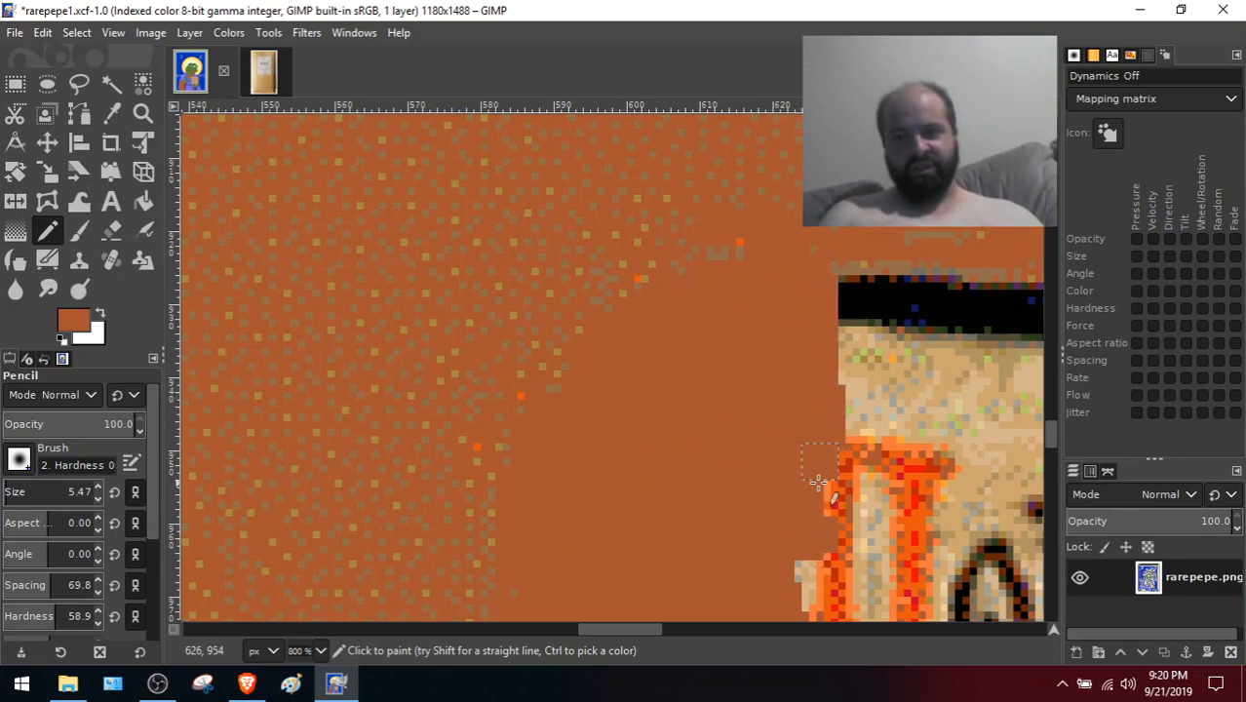
Sample the background blue and paint it diagonally over the book's upper right corner and outline with the size 5.47 Pencil
left_click_drag(630, 628, 646, 652)
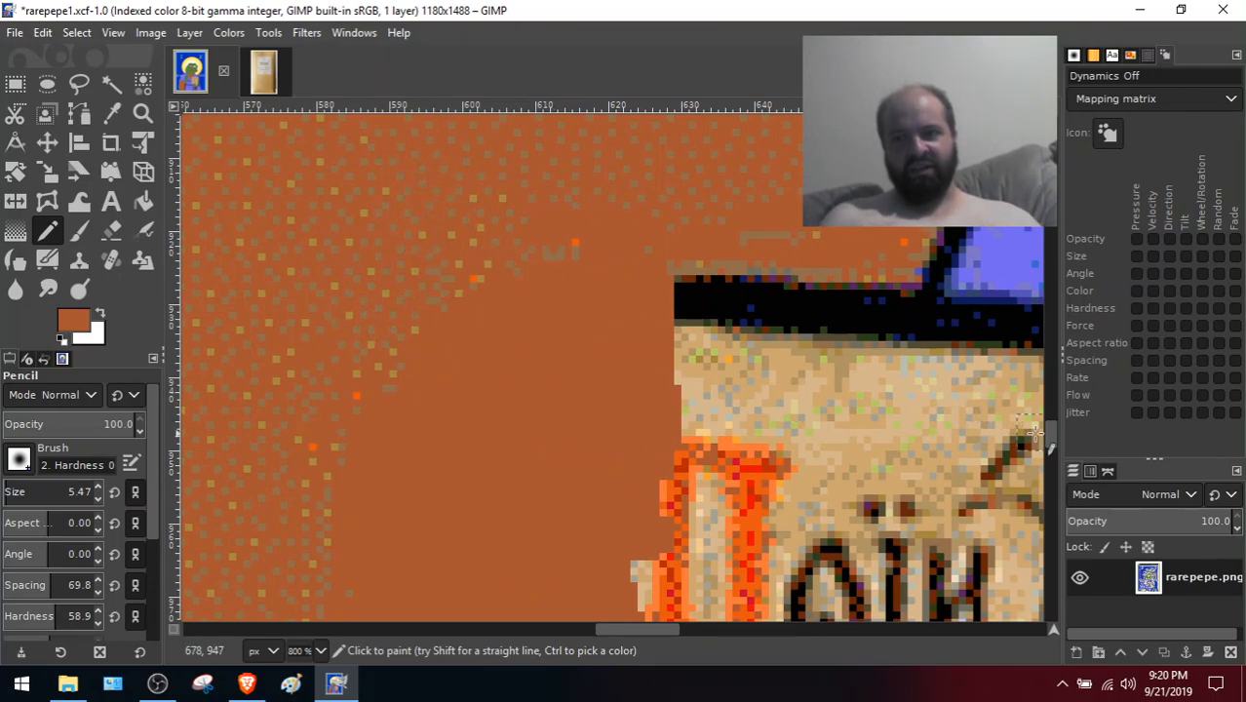
mouse_move(1046, 433)
left_mouse_down()
mouse_move(1073, 528)
mouse_move(1058, 430)
mouse_move(1061, 440)
left_mouse_up()
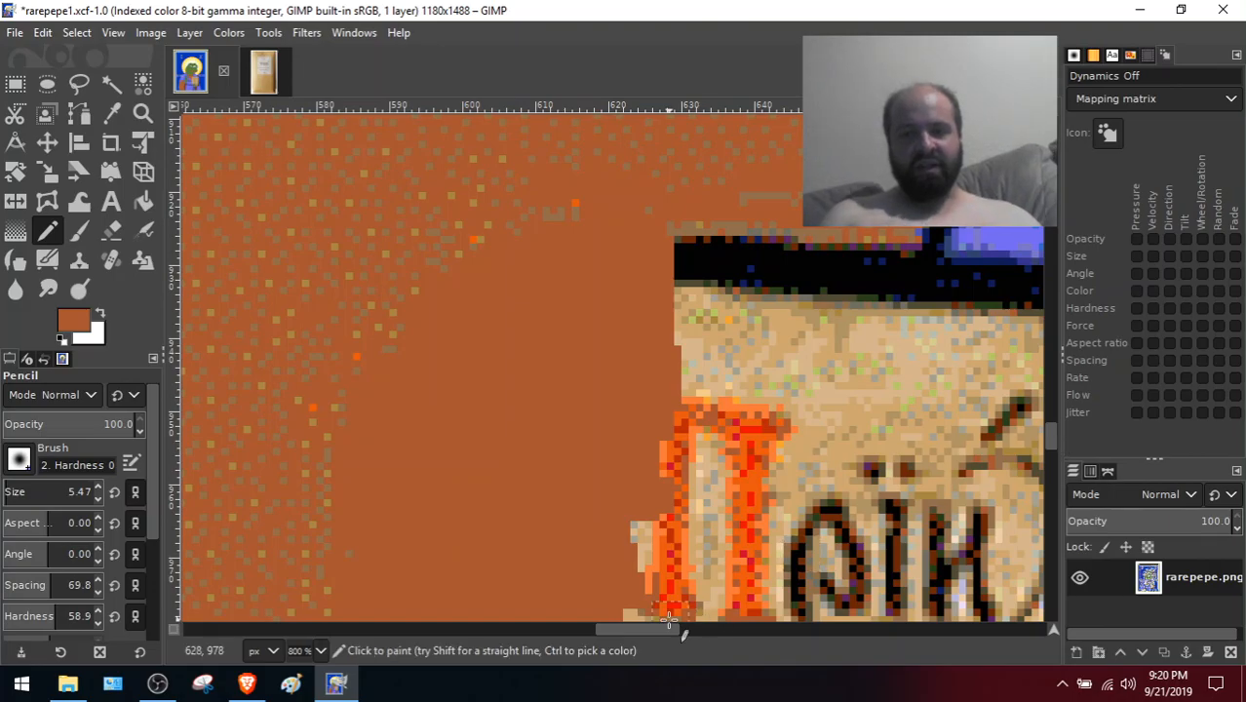
left_click_drag(646, 629, 815, 632)
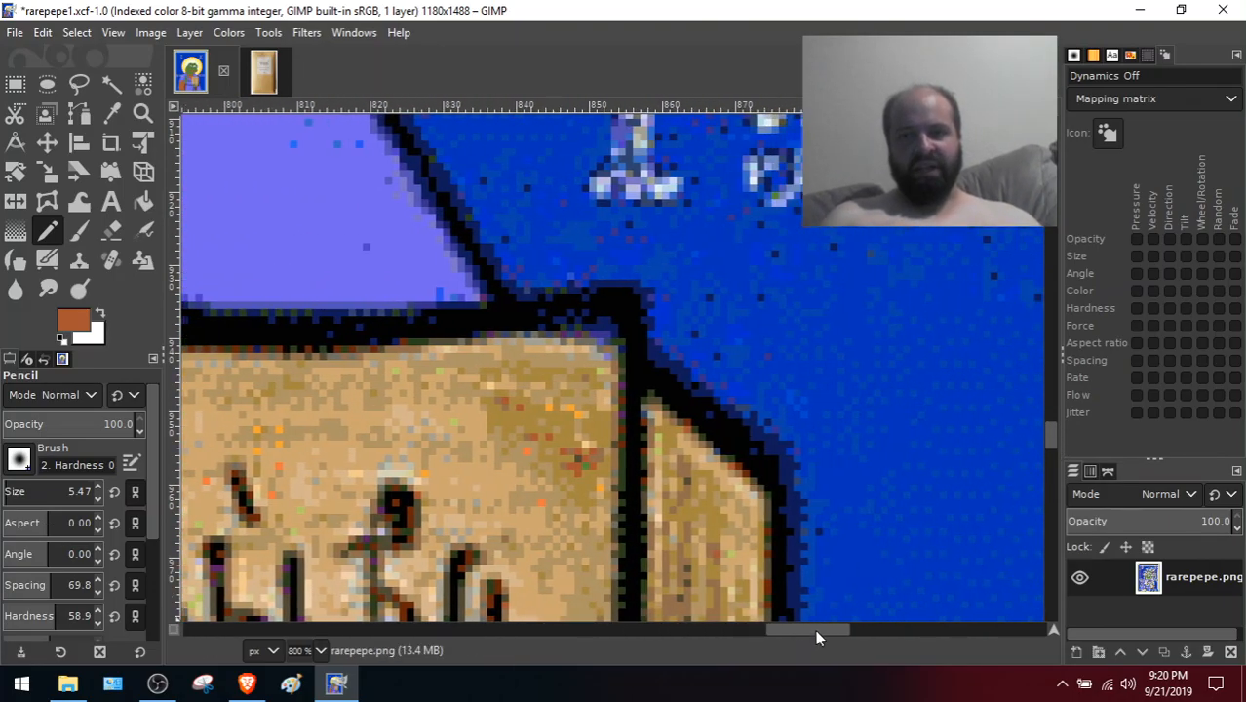
mouse_move(1049, 446)
left_mouse_down()
mouse_move(1069, 542)
mouse_move(1056, 399)
mouse_move(1067, 493)
mouse_move(1056, 428)
mouse_move(1049, 503)
mouse_move(1037, 443)
left_mouse_up()
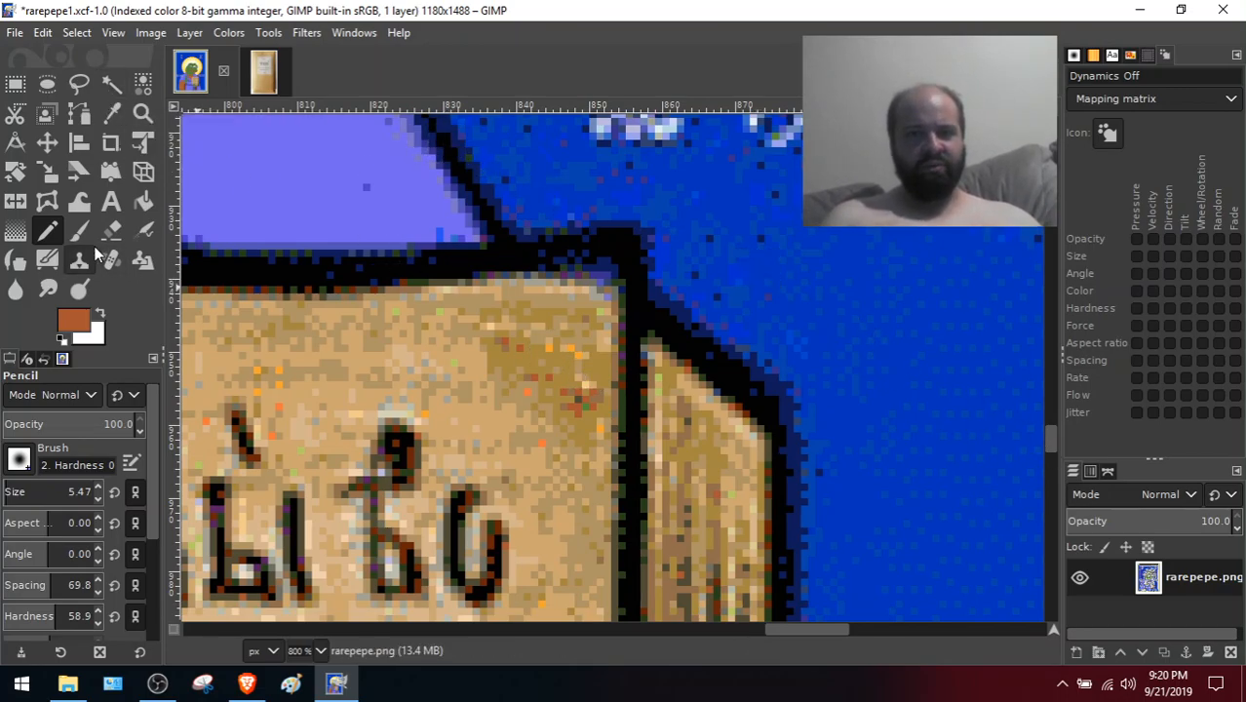
left_click(112, 117)
left_click(848, 526)
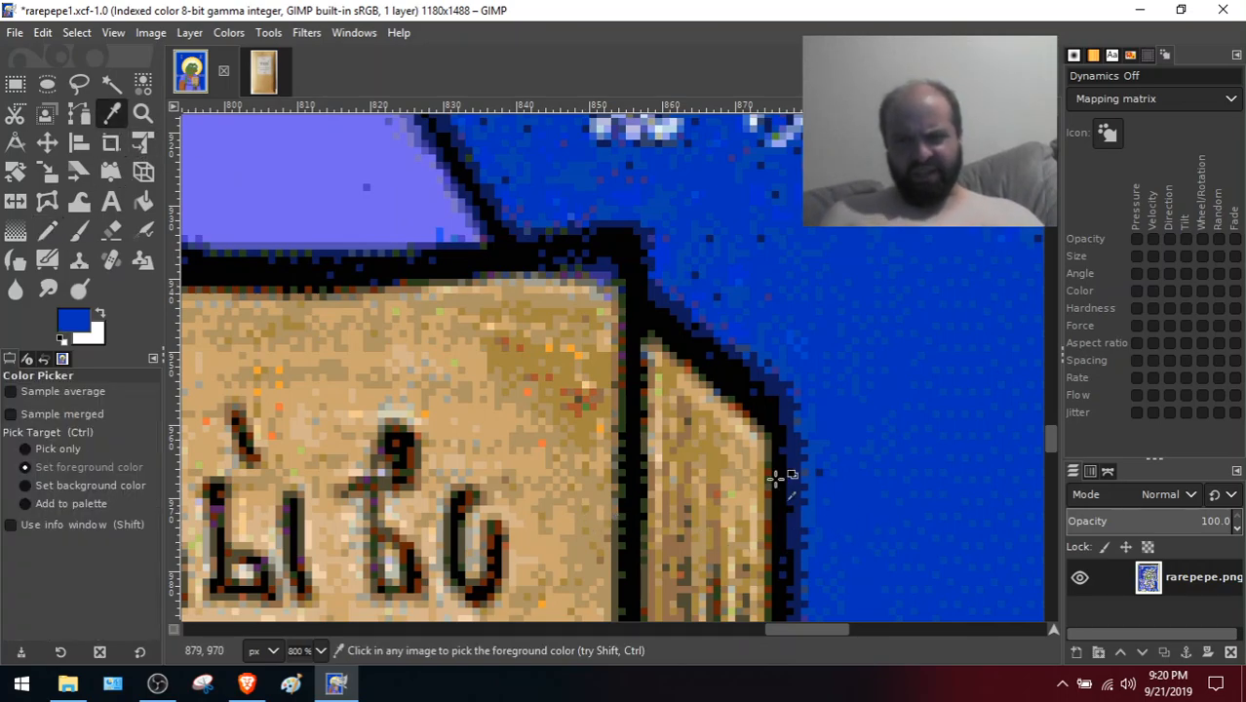
left_click(49, 234)
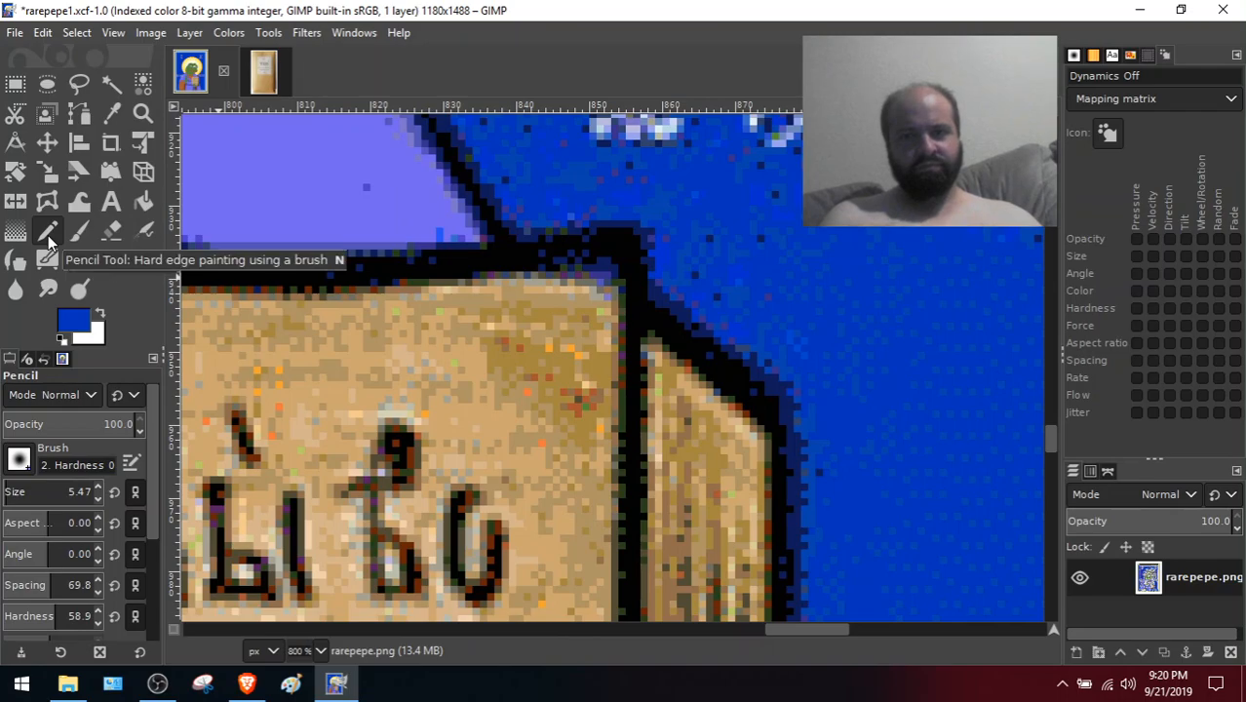
mouse_move(566, 239)
left_mouse_down()
mouse_move(615, 304)
mouse_move(583, 210)
mouse_move(665, 290)
mouse_move(627, 223)
mouse_move(654, 320)
mouse_move(645, 313)
mouse_move(675, 367)
mouse_move(718, 417)
mouse_move(682, 330)
mouse_move(732, 414)
mouse_move(656, 282)
mouse_move(770, 436)
mouse_move(706, 337)
mouse_move(773, 418)
mouse_move(766, 355)
mouse_move(807, 435)
mouse_move(779, 390)
mouse_move(801, 506)
mouse_move(784, 463)
mouse_move(773, 495)
left_mouse_up()
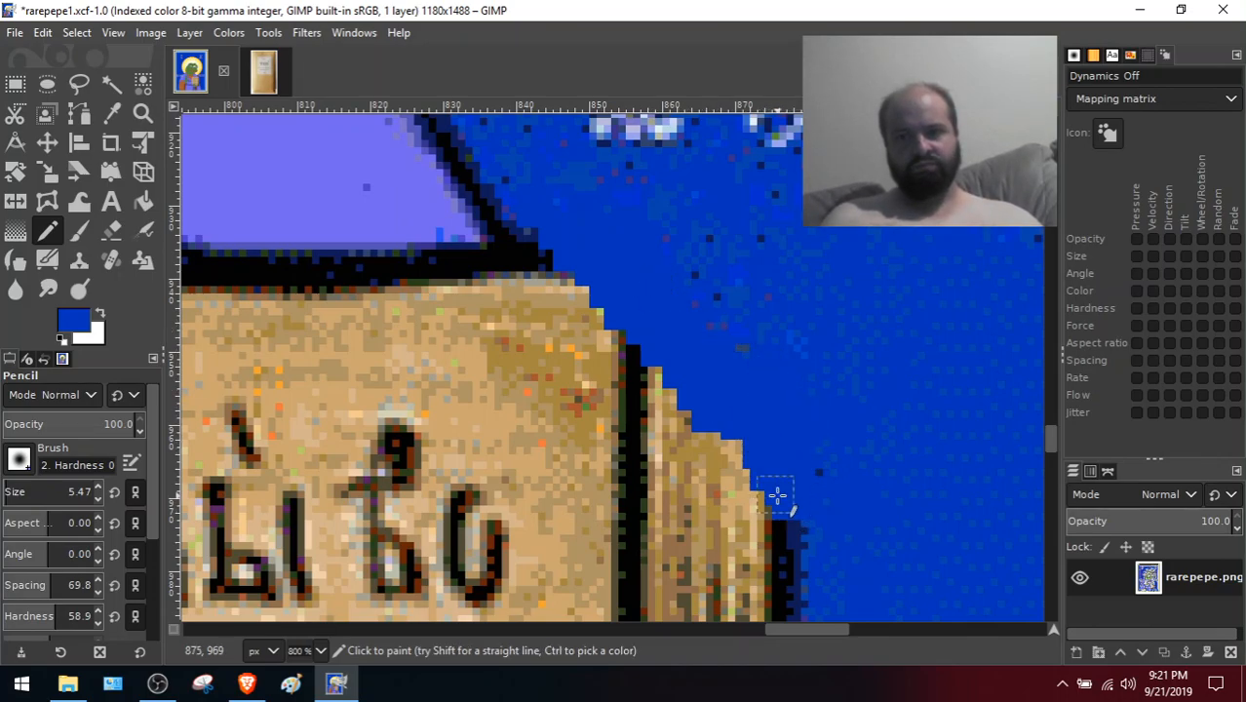
mouse_move(1054, 441)
left_mouse_down()
mouse_move(1066, 485)
mouse_move(1057, 418)
mouse_move(1060, 459)
mouse_move(1059, 442)
left_mouse_up()
left_click_drag(659, 334, 753, 483)
mouse_move(723, 409)
left_mouse_down()
mouse_move(786, 509)
mouse_move(812, 579)
mouse_move(780, 515)
left_mouse_up()
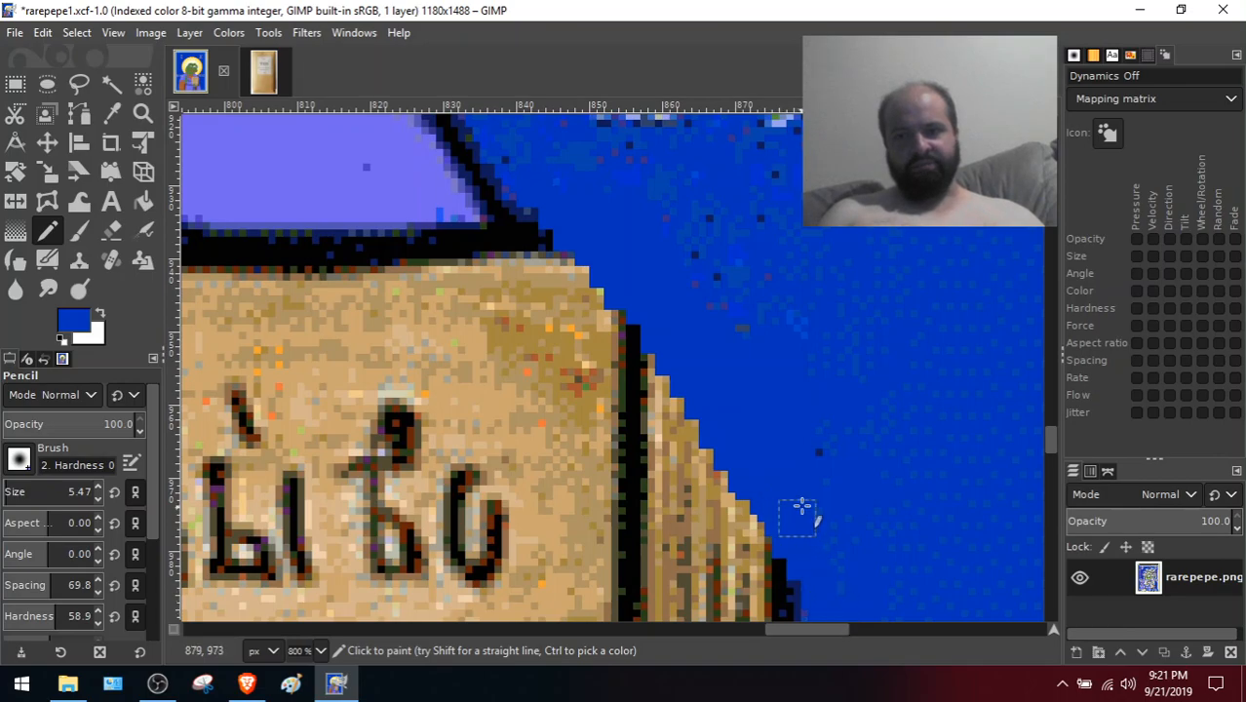
Paint the background blue down over the black outline along the right side of the book's page edges
left_click_drag(1050, 433, 1051, 450)
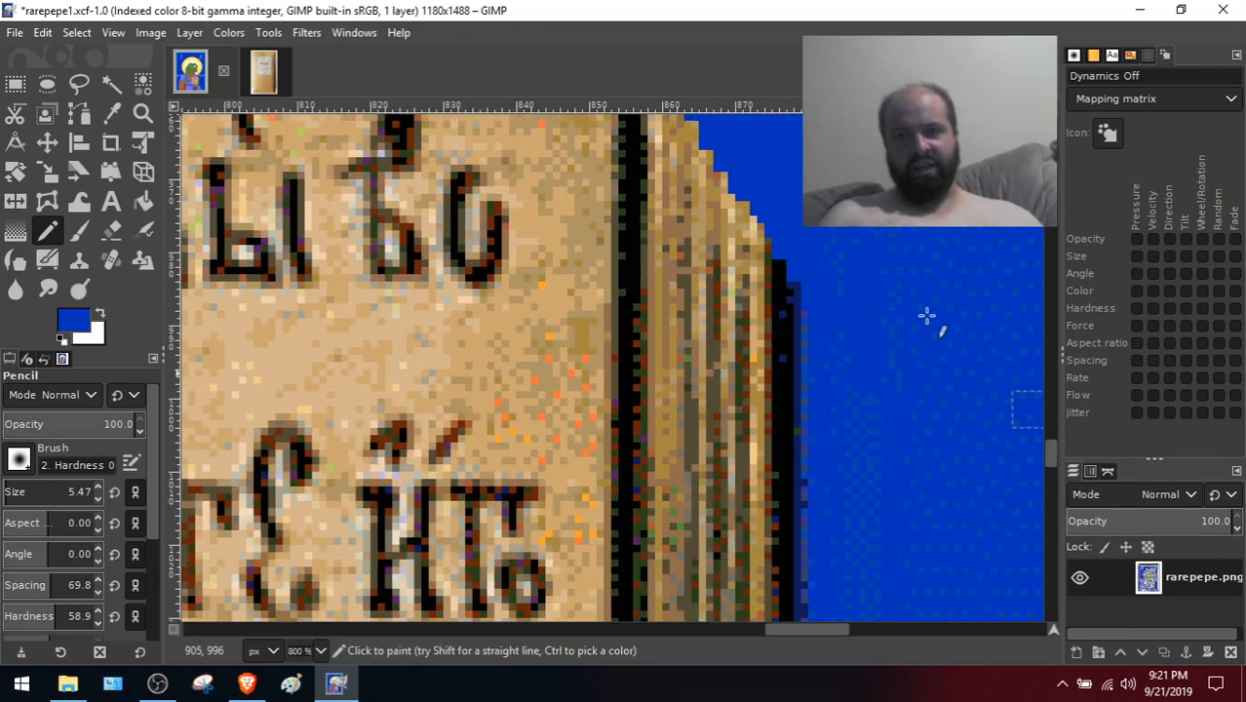
mouse_move(736, 180)
left_mouse_down()
mouse_move(824, 355)
mouse_move(776, 283)
mouse_move(799, 404)
left_mouse_up()
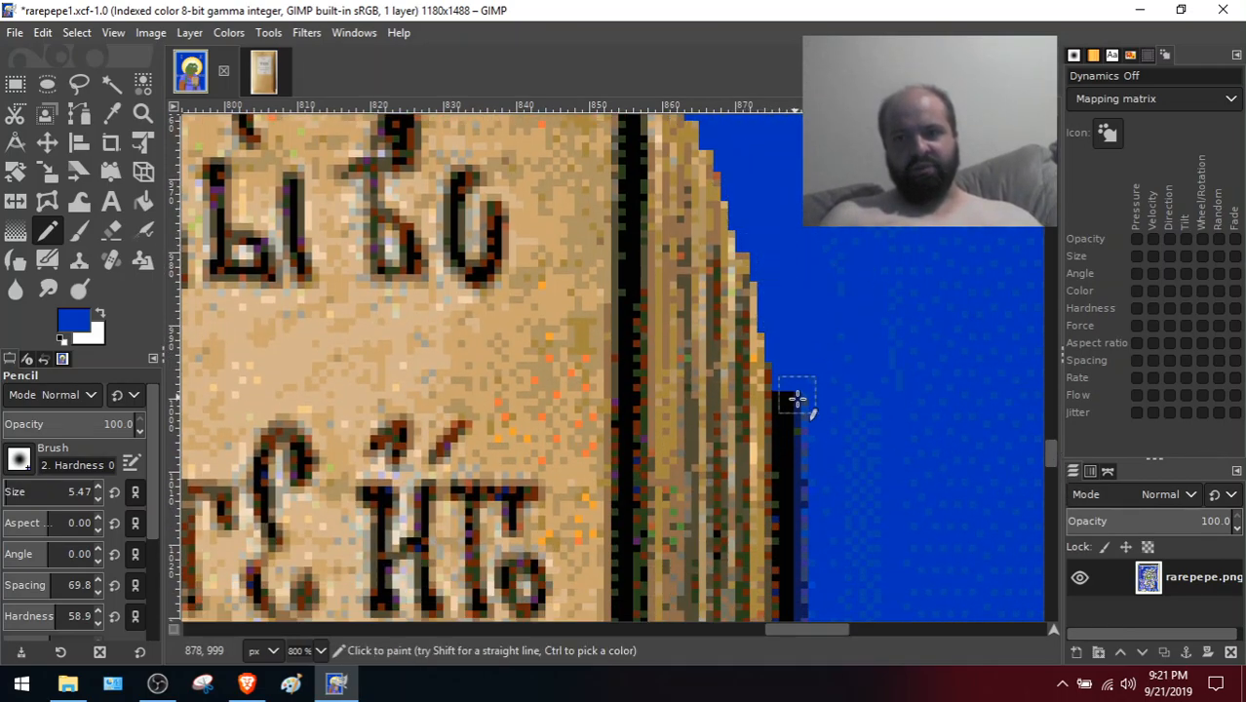
left_click_drag(1050, 452, 1053, 484)
mouse_move(824, 369)
left_mouse_down()
mouse_move(796, 240)
mouse_move(831, 337)
mouse_move(787, 114)
mouse_move(792, 250)
left_mouse_up()
left_click_drag(1050, 496, 1046, 462)
mouse_move(799, 607)
left_mouse_down()
mouse_move(778, 357)
mouse_move(789, 322)
mouse_move(800, 420)
mouse_move(765, 187)
mouse_move(776, 318)
mouse_move(784, 195)
mouse_move(807, 254)
mouse_move(843, 218)
left_mouse_up()
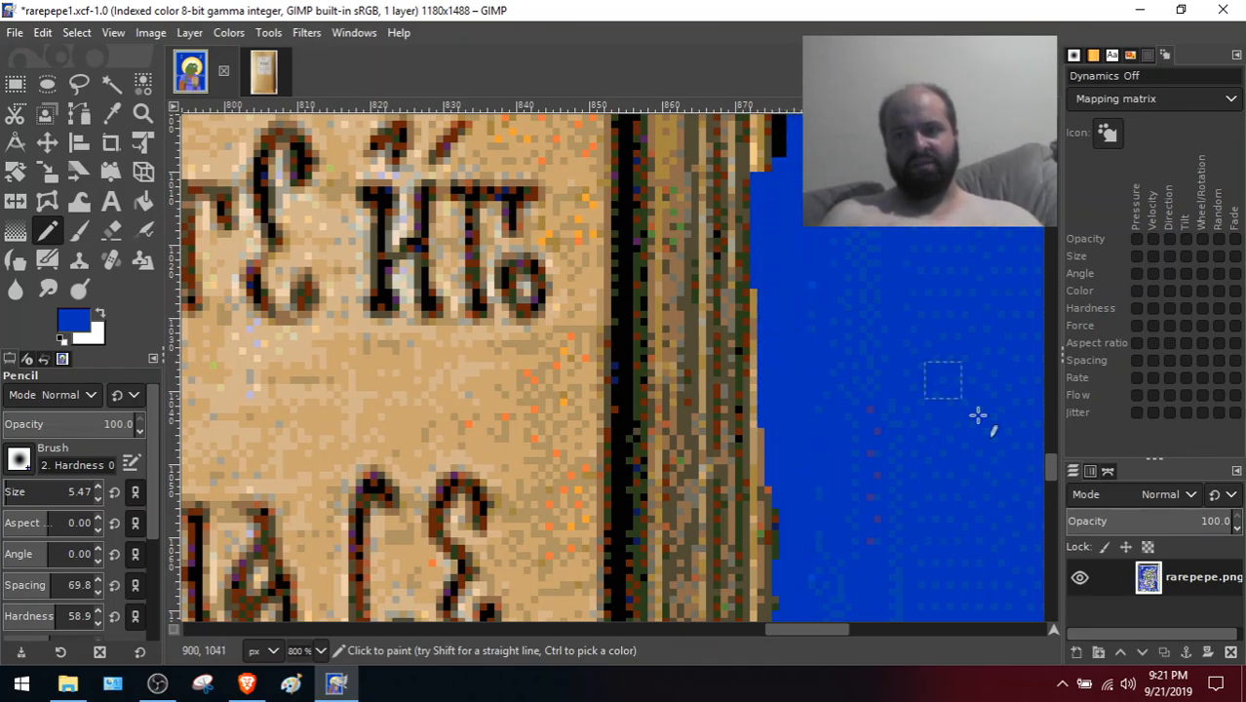
Extend the background blue further inward over the upper page edges, sloping it from the robe's corner down the book's right side
left_click_drag(1054, 466, 1050, 453)
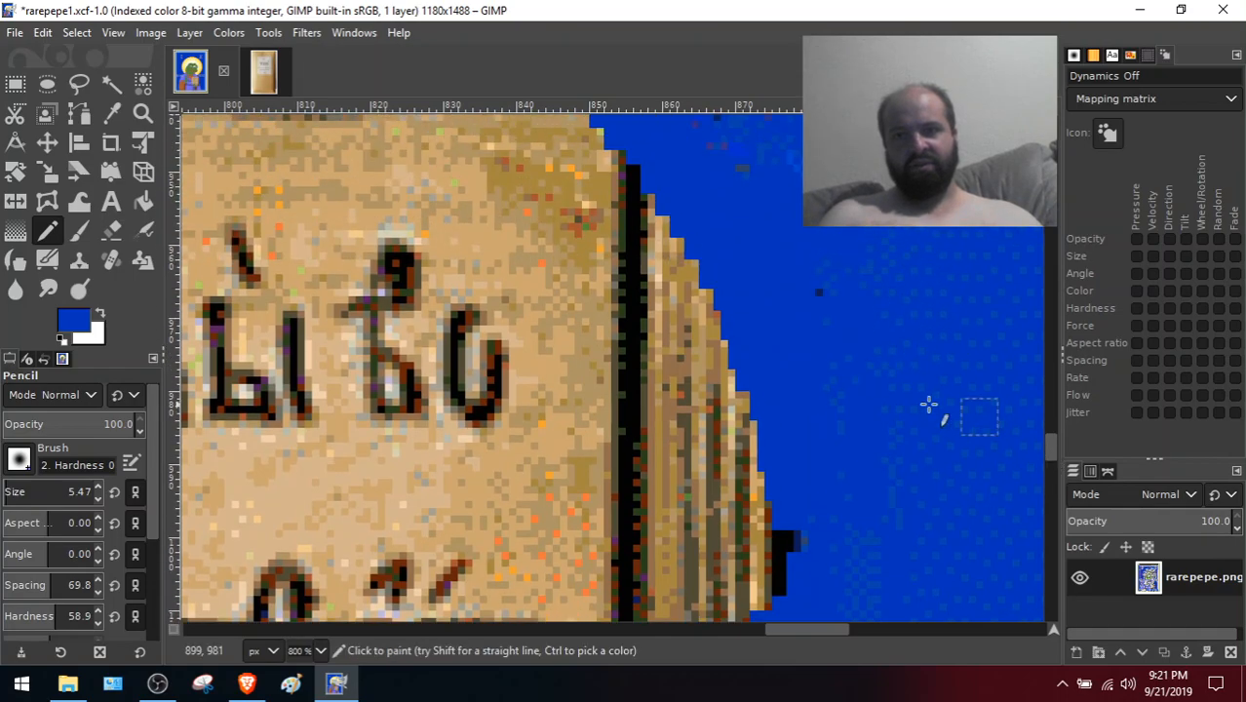
mouse_move(759, 609)
left_mouse_down()
mouse_move(712, 476)
mouse_move(770, 558)
mouse_move(760, 482)
mouse_move(785, 603)
mouse_move(784, 550)
mouse_move(720, 370)
mouse_move(731, 431)
mouse_move(713, 295)
mouse_move(715, 446)
mouse_move(682, 231)
left_mouse_up()
left_click_drag(1048, 447, 1046, 440)
mouse_move(585, 177)
left_mouse_down()
mouse_move(643, 289)
mouse_move(604, 201)
mouse_move(670, 357)
mouse_move(638, 271)
mouse_move(711, 512)
mouse_move(655, 383)
mouse_move(697, 547)
left_mouse_up()
left_click_drag(1054, 444, 1064, 481)
mouse_move(785, 373)
left_mouse_down()
mouse_move(780, 214)
mouse_move(747, 154)
mouse_move(771, 246)
mouse_move(756, 125)
mouse_move(738, 265)
left_mouse_up()
left_click_drag(1049, 488, 1048, 477)
mouse_move(733, 353)
left_mouse_down()
mouse_move(740, 164)
mouse_move(734, 270)
mouse_move(746, 176)
left_mouse_up()
left_click_drag(1048, 476, 1040, 445)
left_click_drag(658, 265, 714, 596)
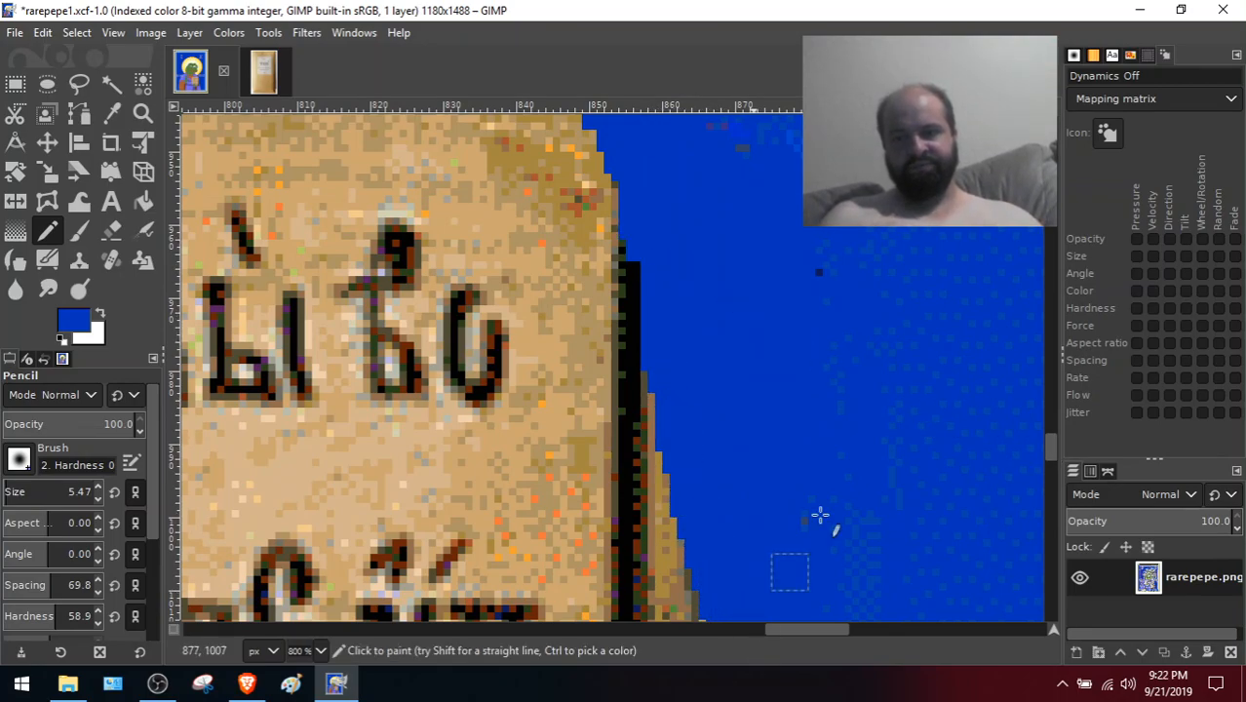
left_click_drag(1058, 463, 1051, 450)
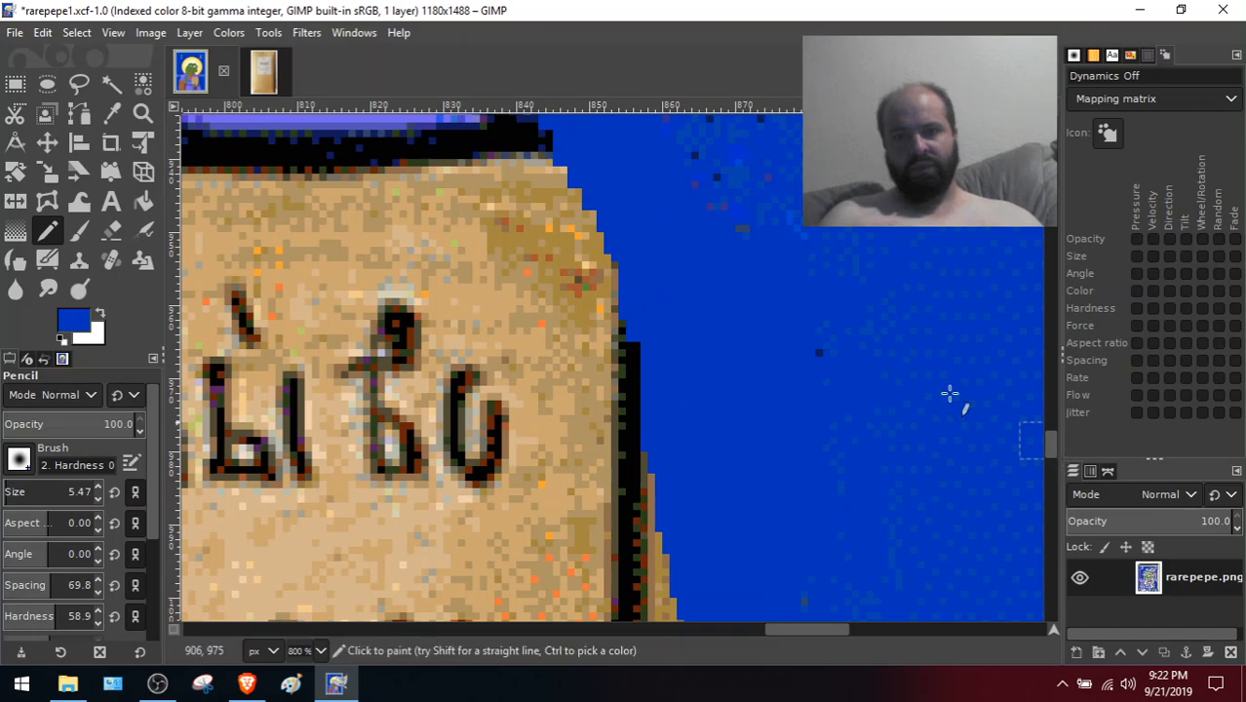
mouse_move(558, 161)
left_mouse_down()
mouse_move(604, 232)
mouse_move(615, 314)
left_mouse_up()
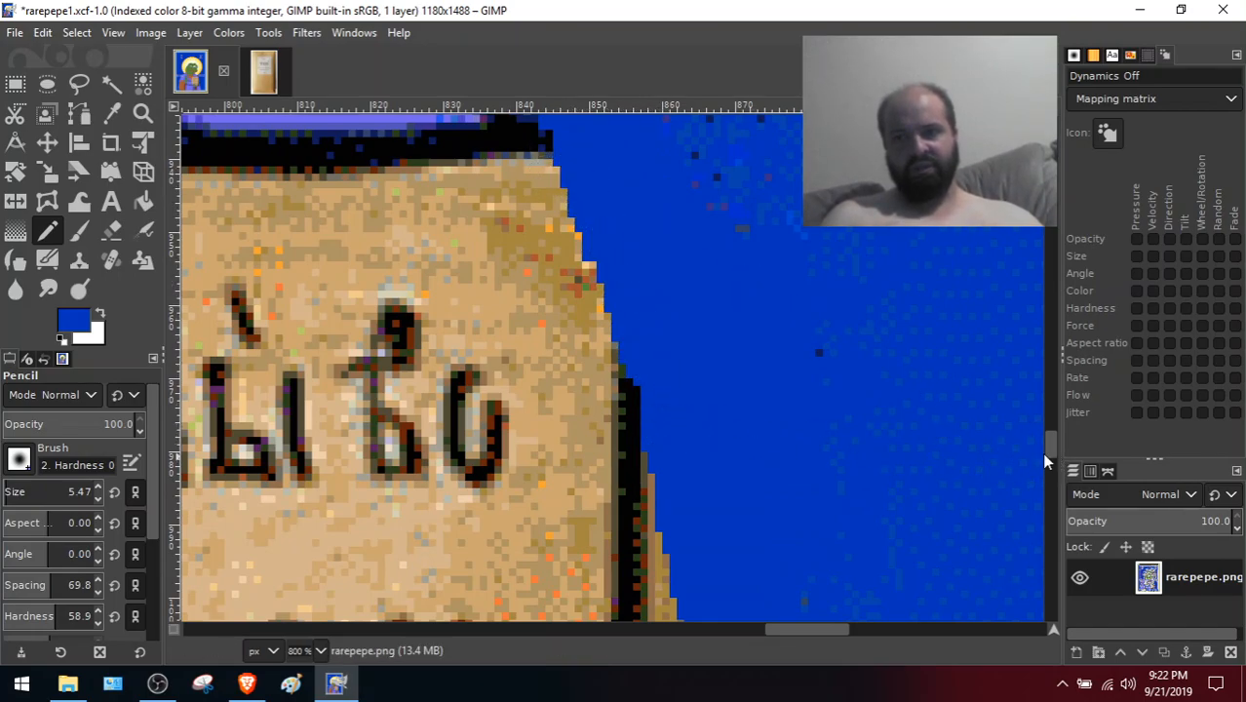
Paint background blue over the protruding middle and lower page edges to even out the sloping boundary
left_click_drag(1049, 448, 1055, 489)
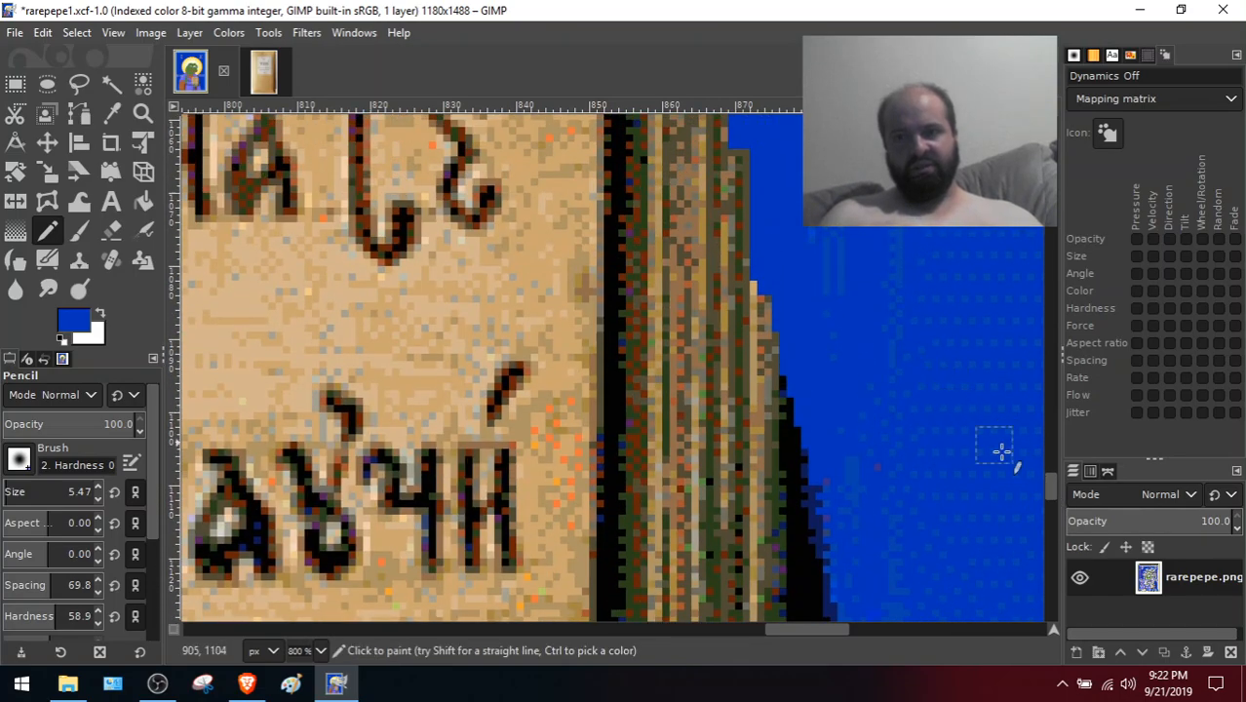
scroll(857, 414, "up", 2)
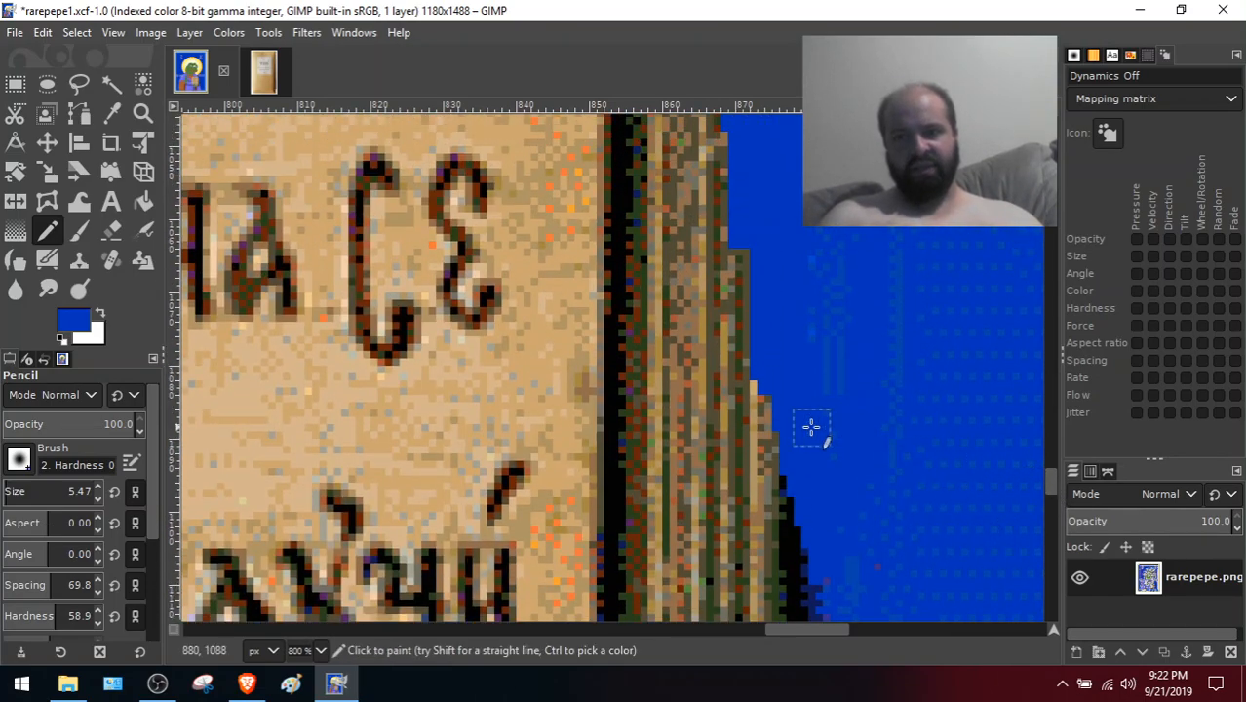
left_click(739, 239)
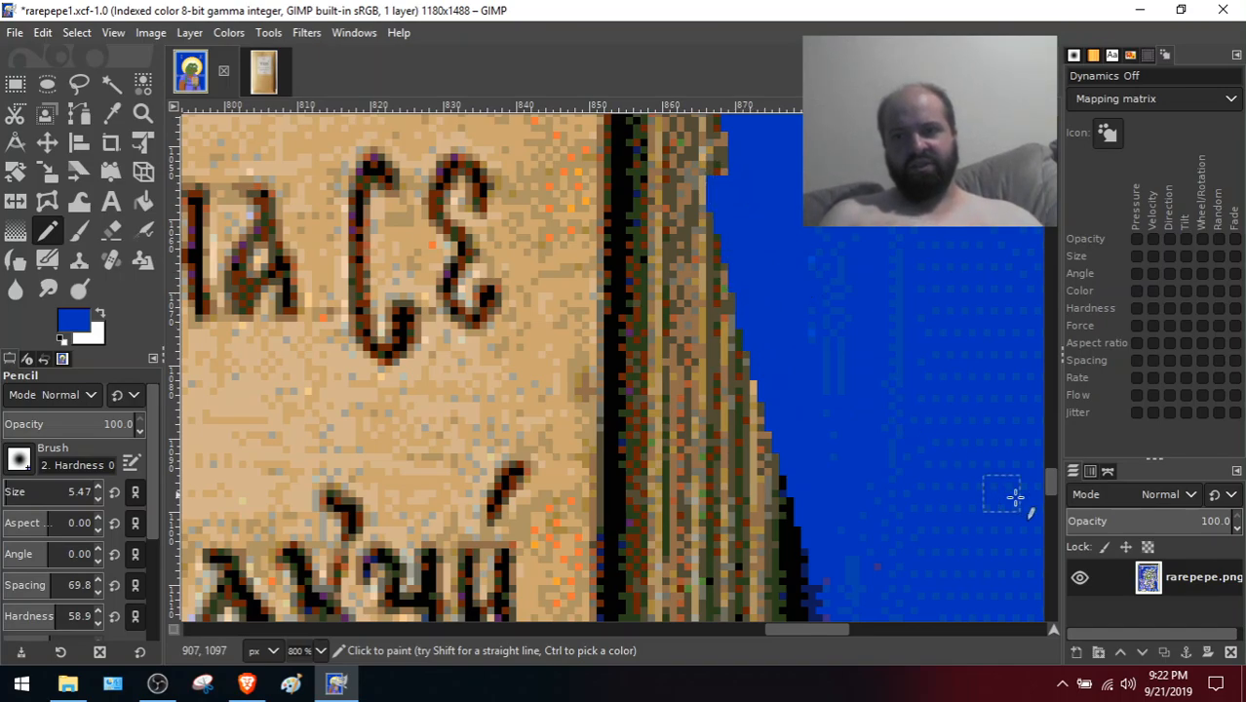
left_click_drag(1054, 487, 1049, 479)
key("minus")
scroll(1045, 469, "up", 2)
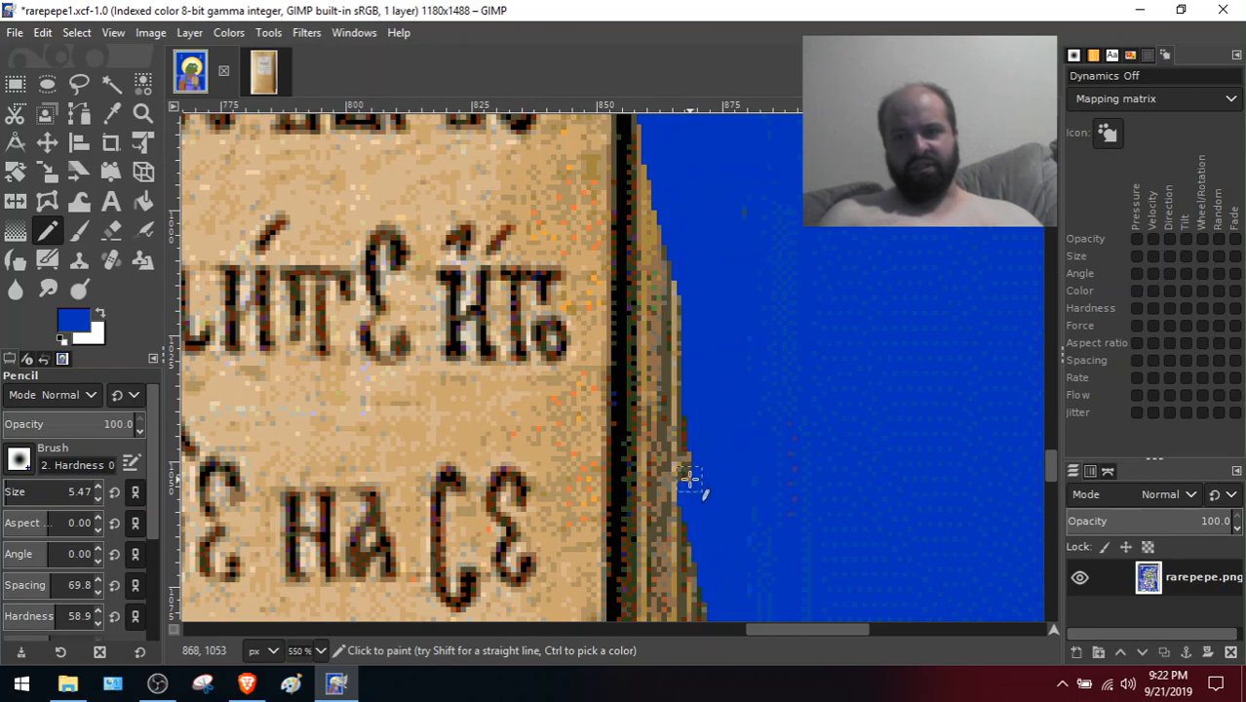
left_click_drag(690, 441, 673, 334)
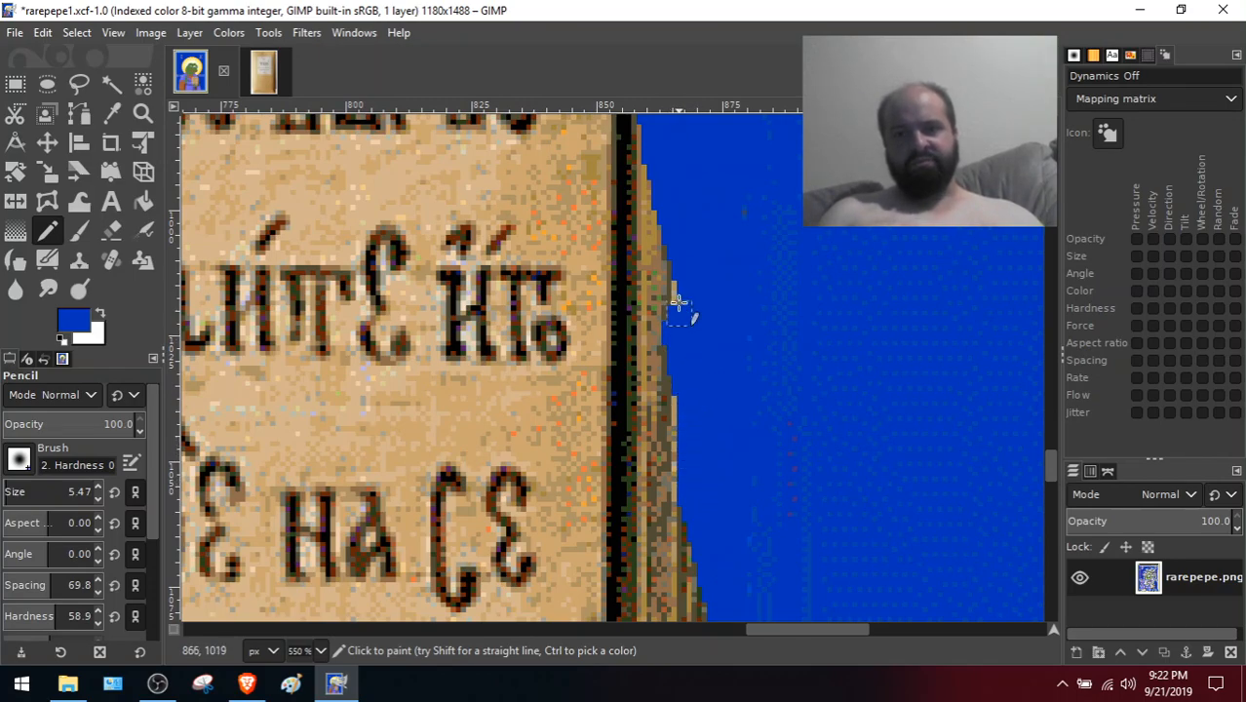
left_click_drag(672, 276, 675, 264)
Refine the blue boundary along the book's upper right side, covering more of the corner, outline and page edges
left_click_drag(1055, 467, 1046, 448)
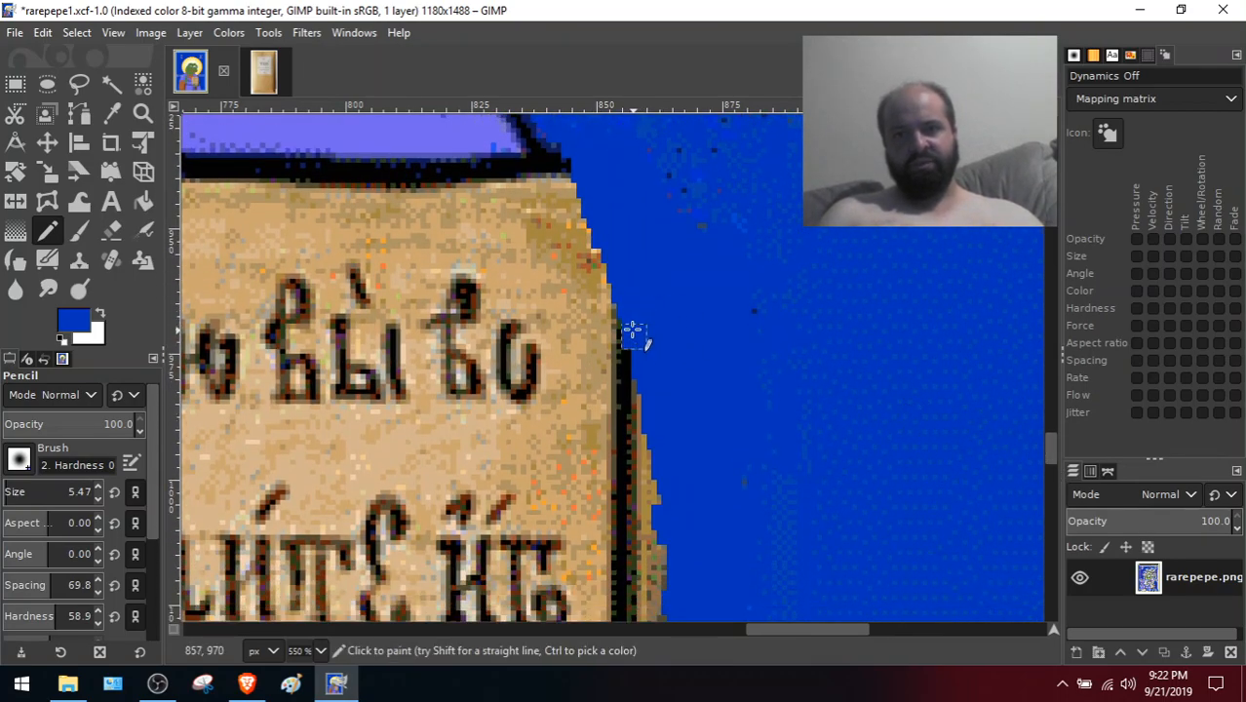
mouse_move(648, 405)
left_mouse_down()
mouse_move(668, 501)
mouse_move(649, 446)
mouse_move(655, 519)
left_mouse_up()
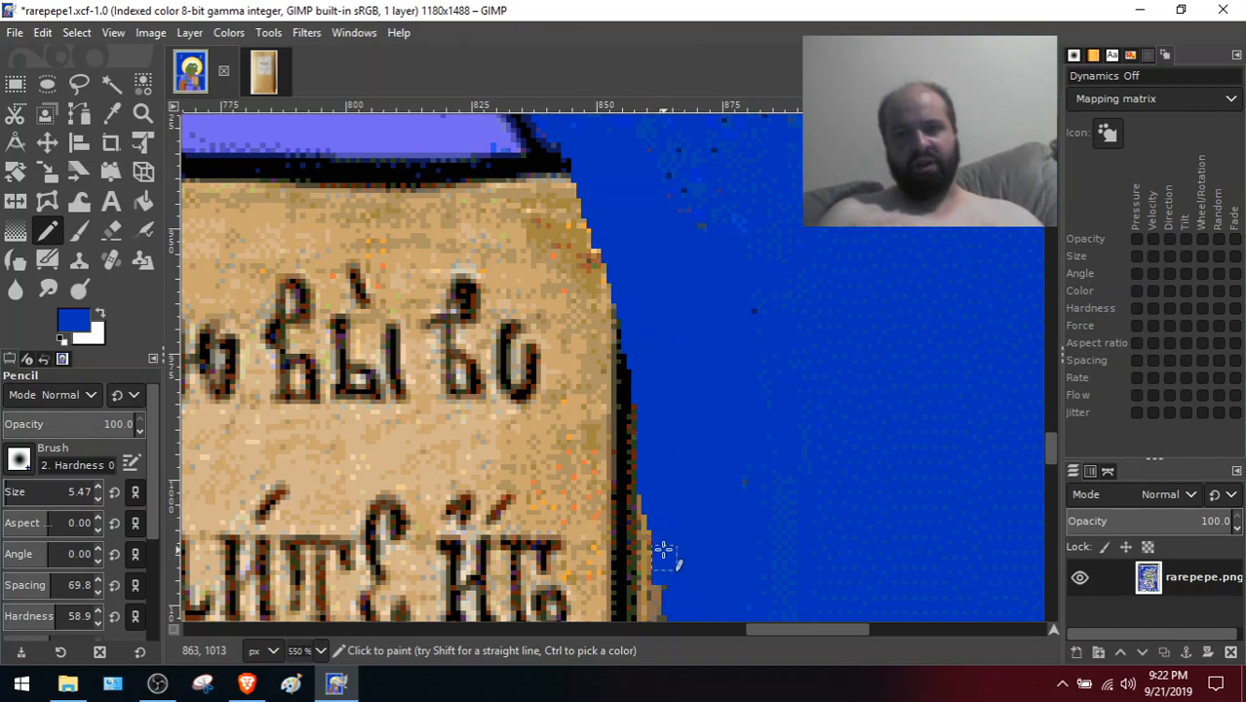
mouse_move(1051, 438)
left_mouse_down()
mouse_move(1057, 474)
mouse_move(1031, 412)
mouse_move(1041, 435)
left_mouse_up()
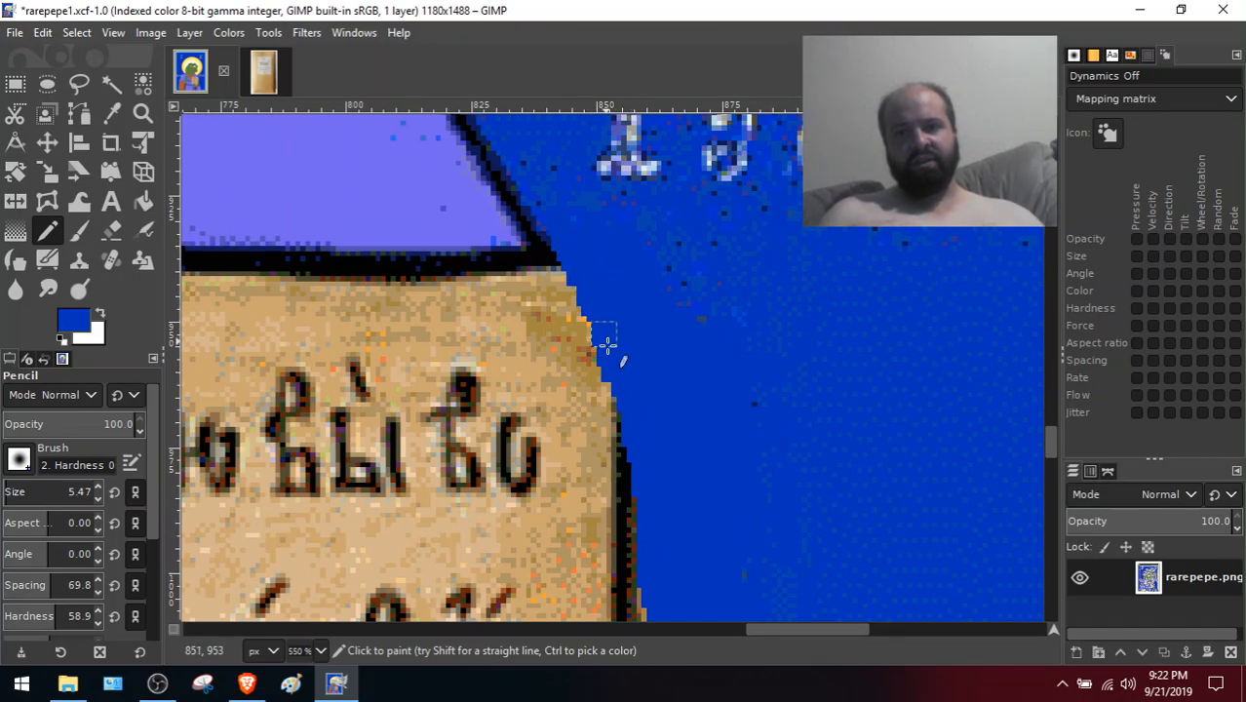
mouse_move(1051, 417)
left_mouse_down()
mouse_move(1061, 481)
mouse_move(1054, 444)
left_mouse_up()
mouse_move(579, 186)
left_mouse_down()
mouse_move(625, 280)
mouse_move(669, 464)
left_mouse_up()
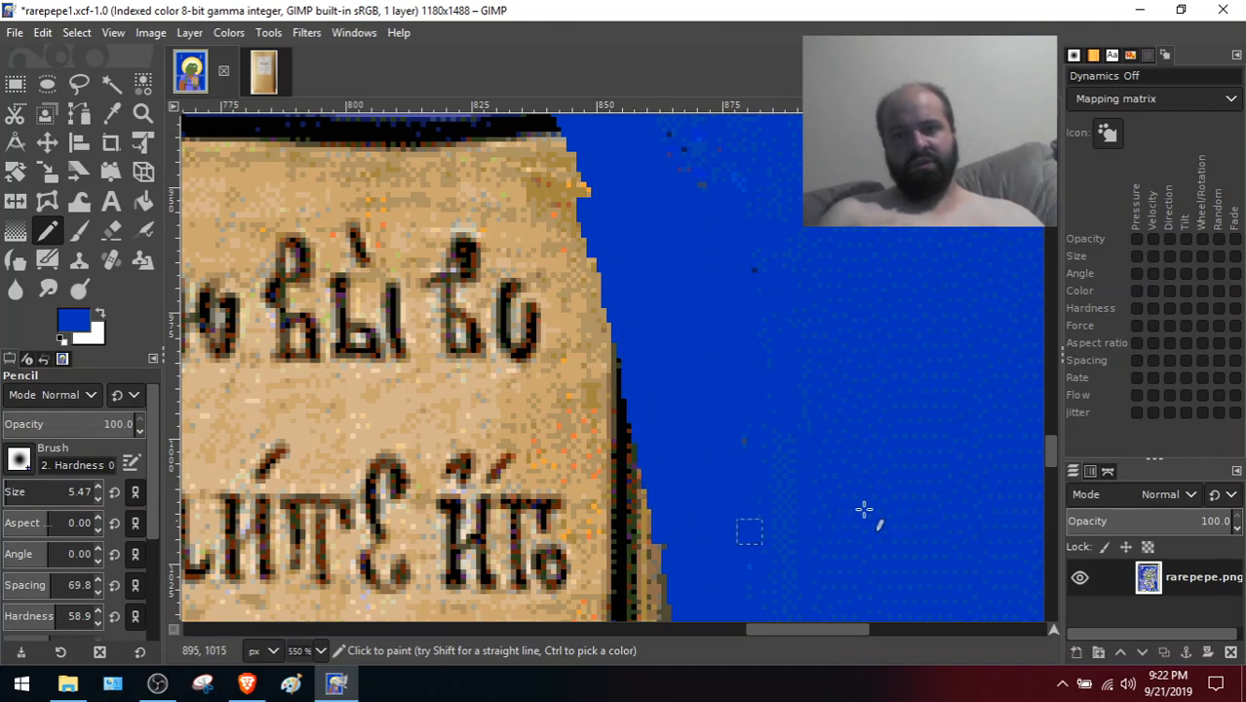
mouse_move(1049, 446)
left_mouse_down()
mouse_move(1059, 487)
mouse_move(1027, 433)
mouse_move(1045, 468)
mouse_move(1036, 451)
left_mouse_up()
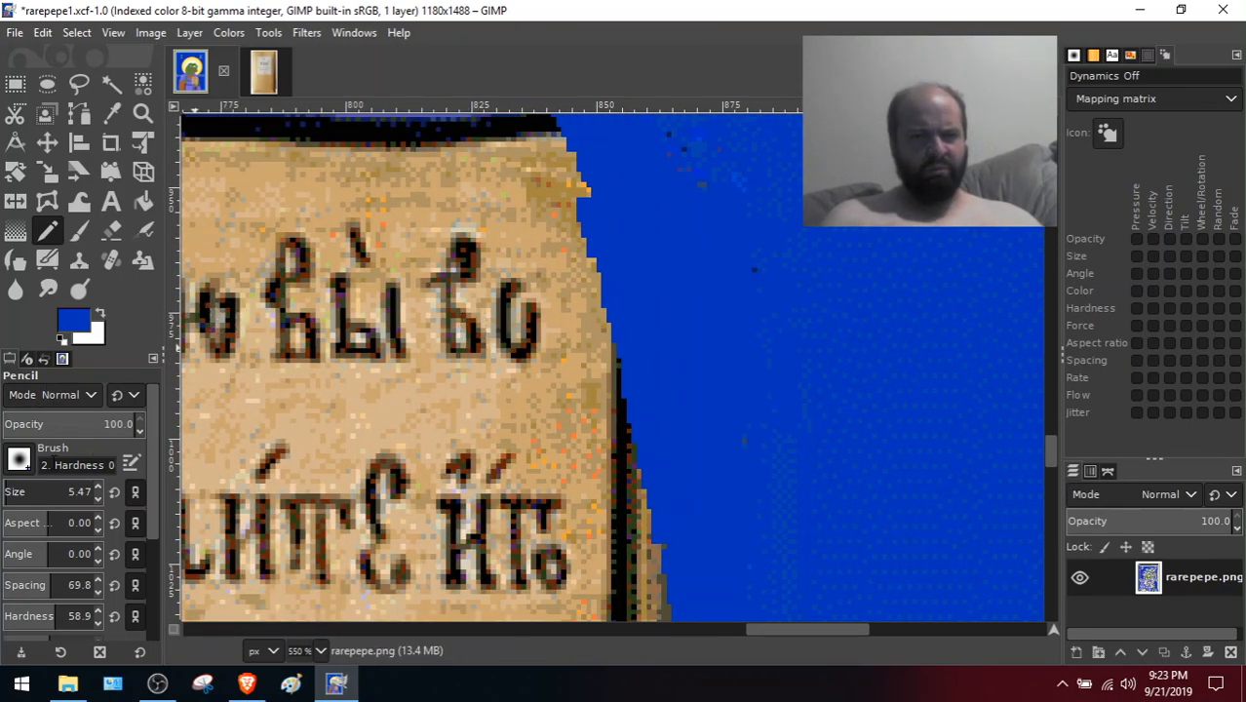
Sample black and draw the robe outline from its corner down along the blue boundary with the Pencil at size 2.44
left_click(10, 492)
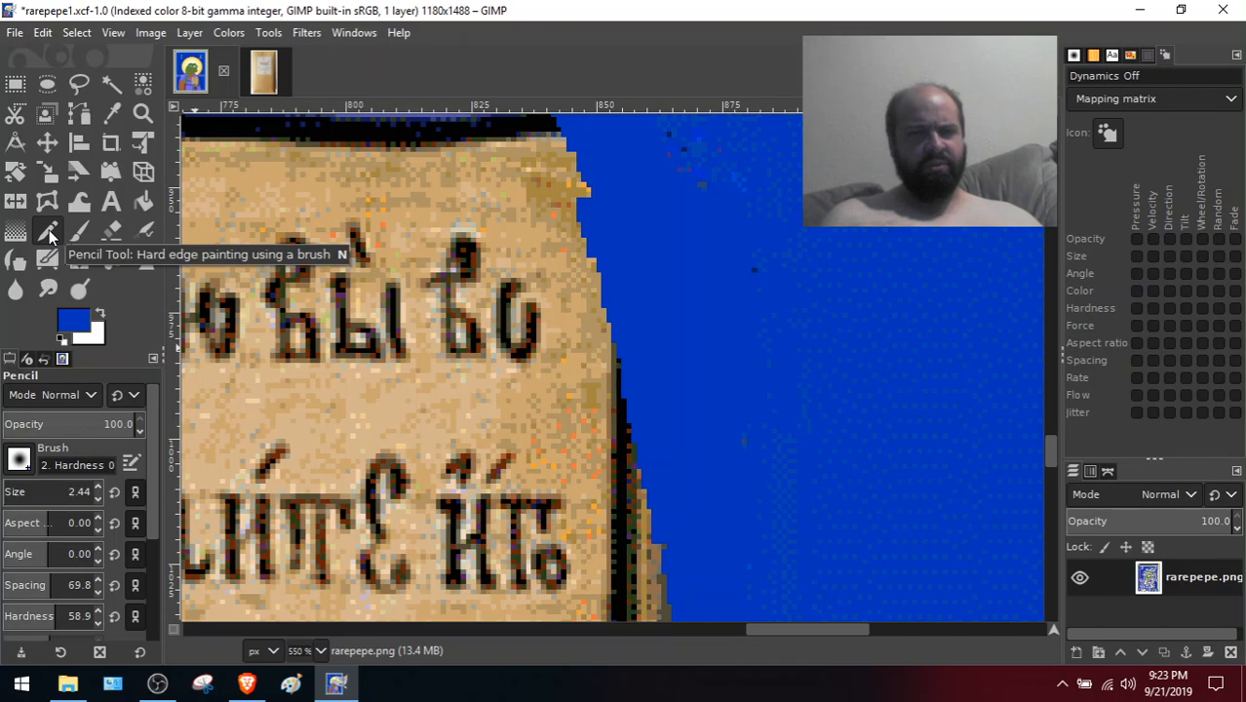
left_click(112, 115)
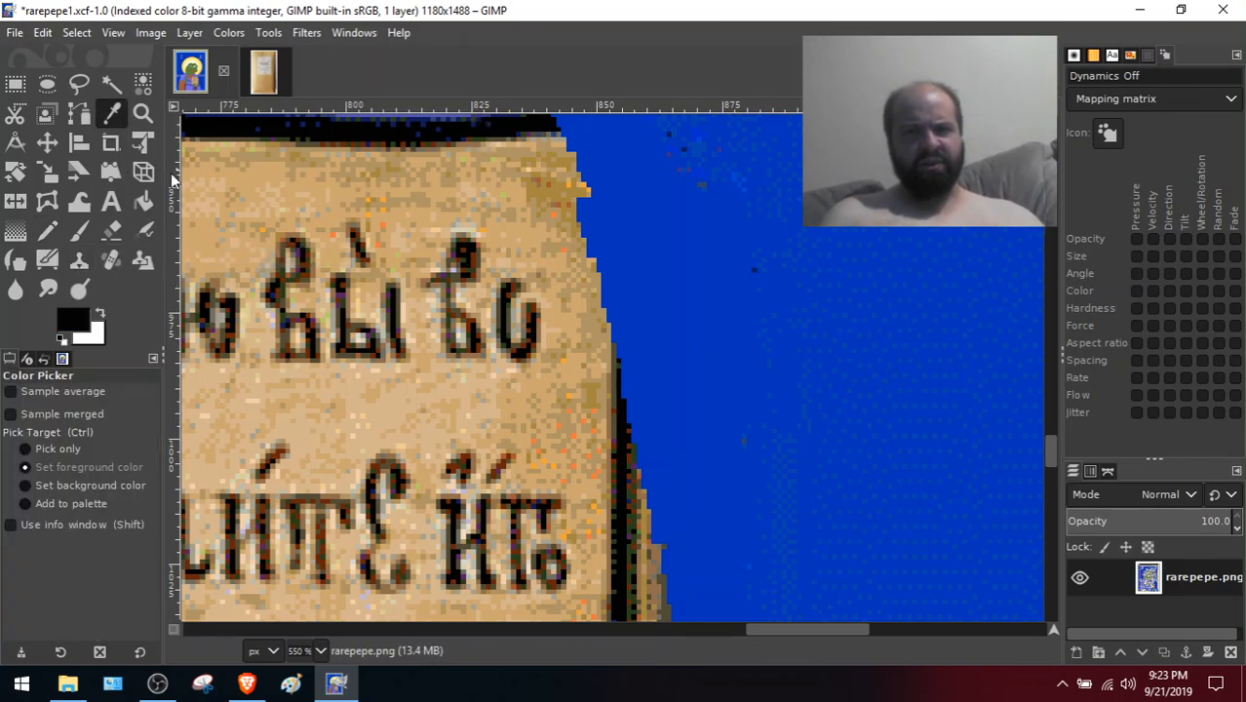
left_click(47, 230)
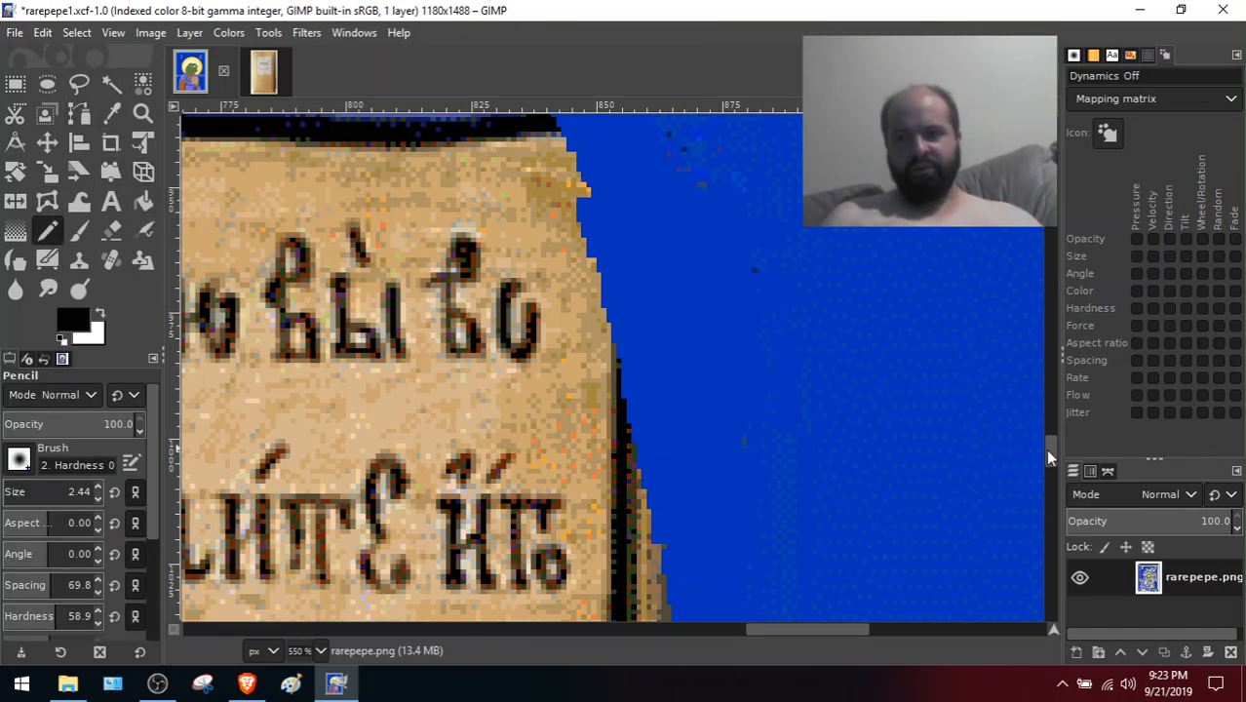
scroll(1048, 449, "up", 2)
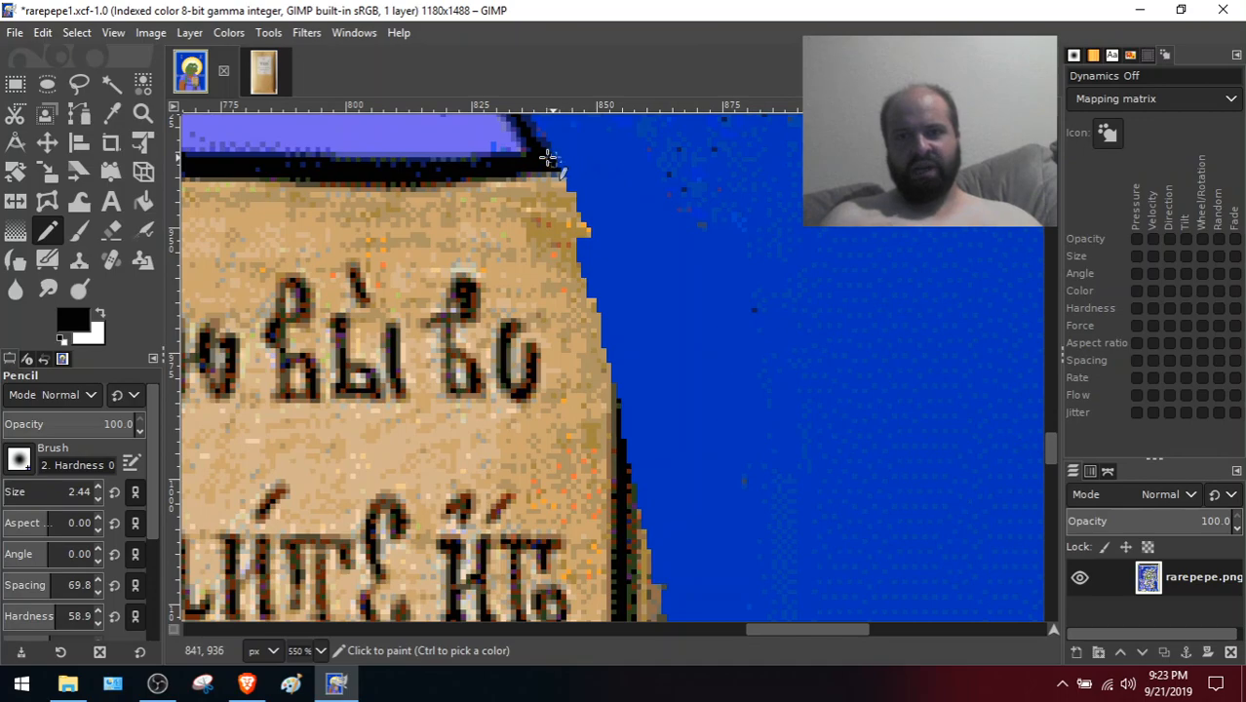
mouse_move(570, 199)
left_mouse_down()
mouse_move(585, 263)
mouse_move(569, 198)
left_mouse_up()
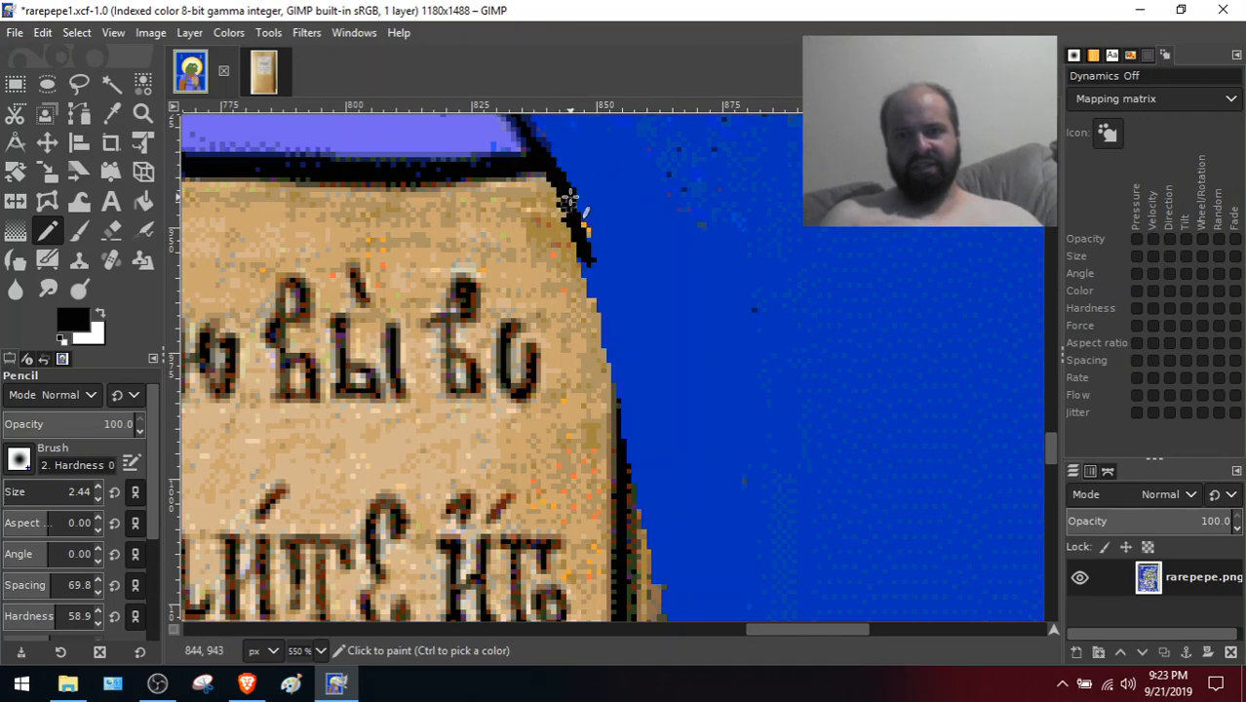
left_click_drag(583, 276, 617, 352)
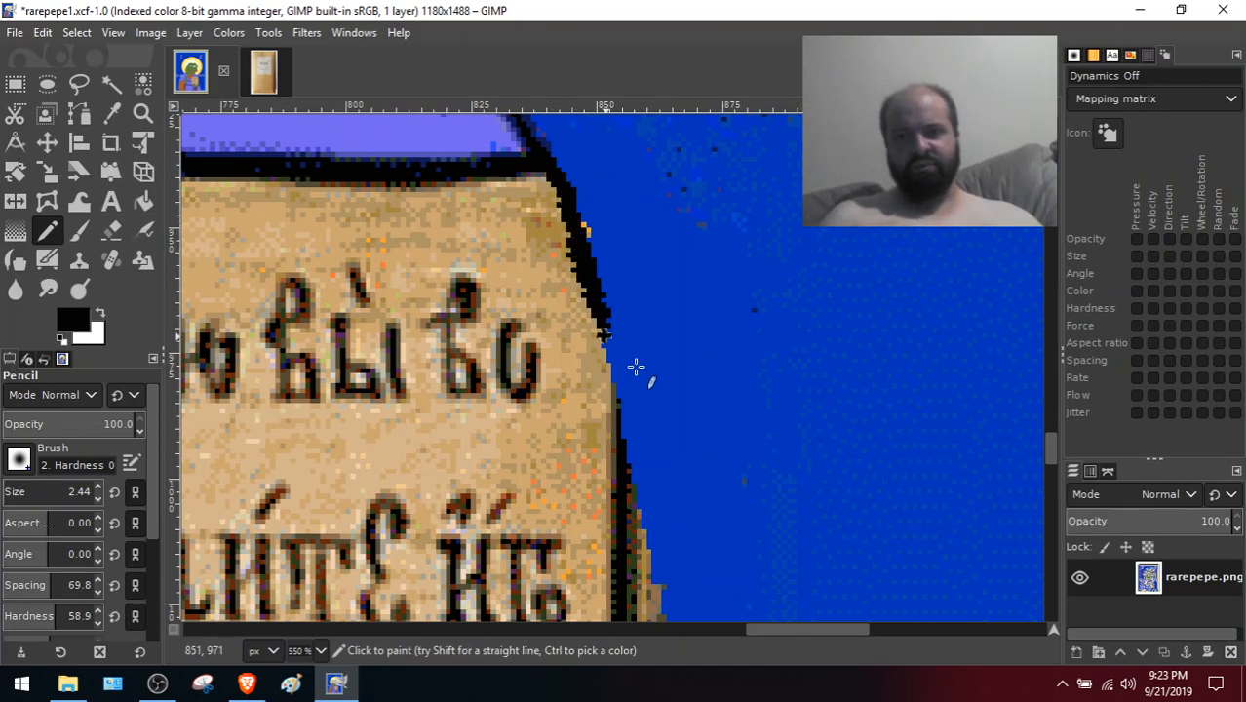
Draw the black robe outline upward from the lower robe's existing edge, along the boundary between page edges and blue background
left_click_drag(1056, 445, 1052, 491)
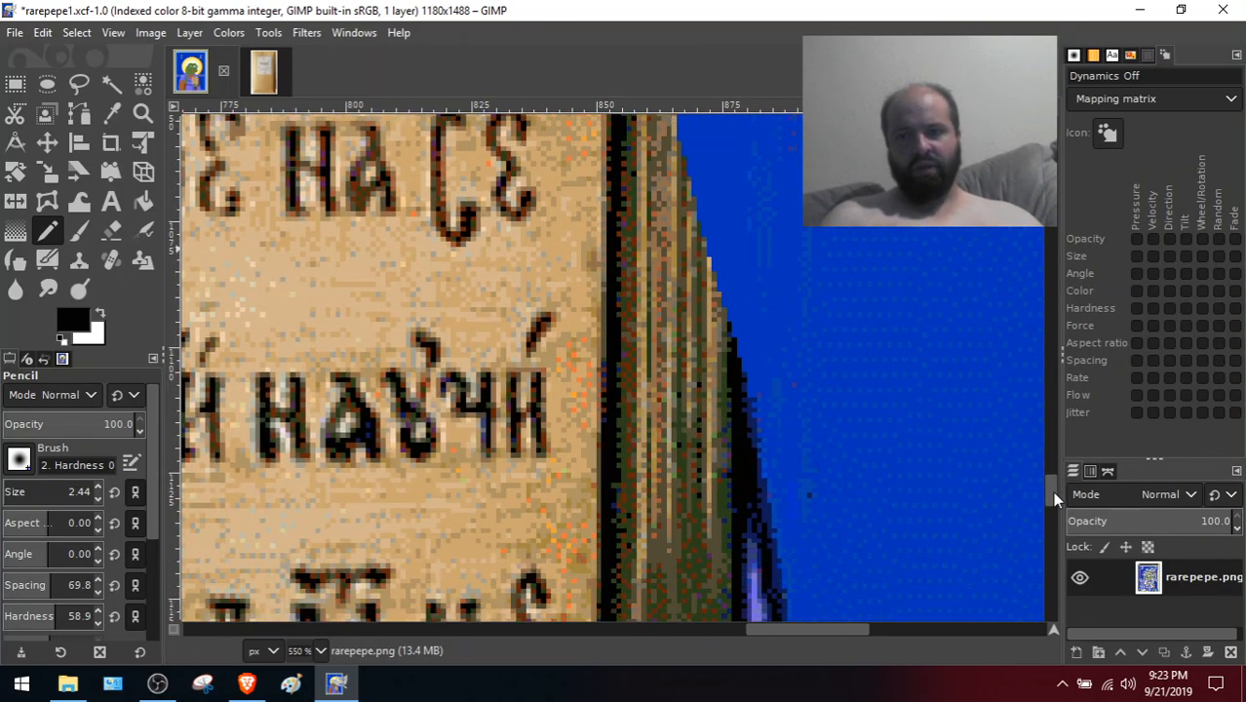
mouse_move(738, 373)
left_mouse_down()
mouse_move(712, 227)
mouse_move(698, 212)
mouse_move(709, 242)
mouse_move(706, 197)
mouse_move(700, 226)
left_mouse_up()
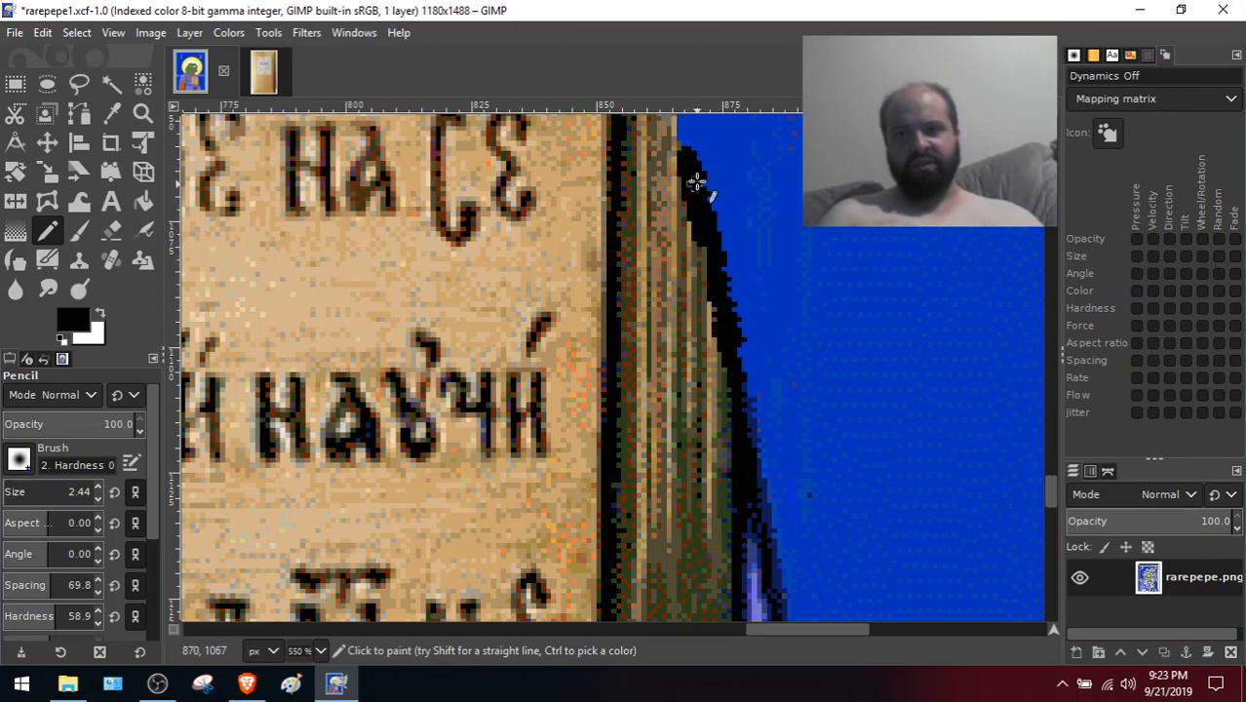
left_click_drag(688, 142, 700, 160)
Continue the upper black outline down the blue boundary until it joins the lower outline beside the book
left_click_drag(1049, 499, 1042, 464)
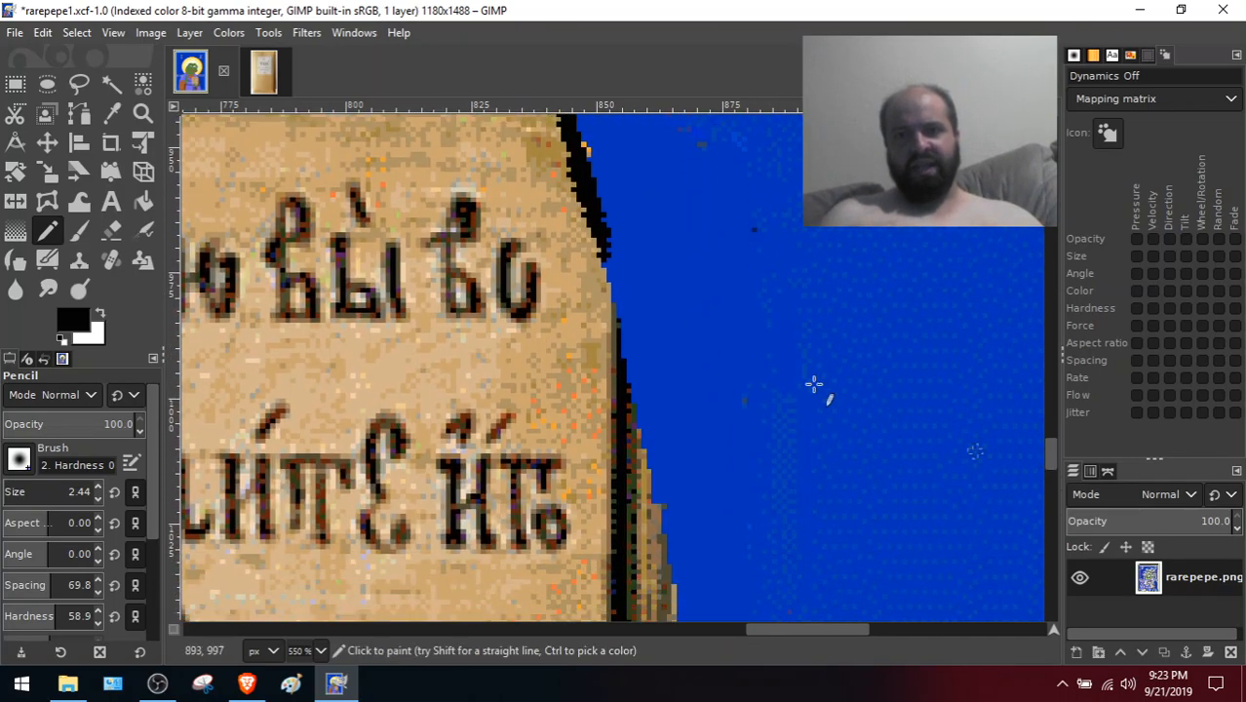
mouse_move(611, 247)
left_mouse_down()
mouse_move(629, 311)
mouse_move(613, 253)
left_mouse_up()
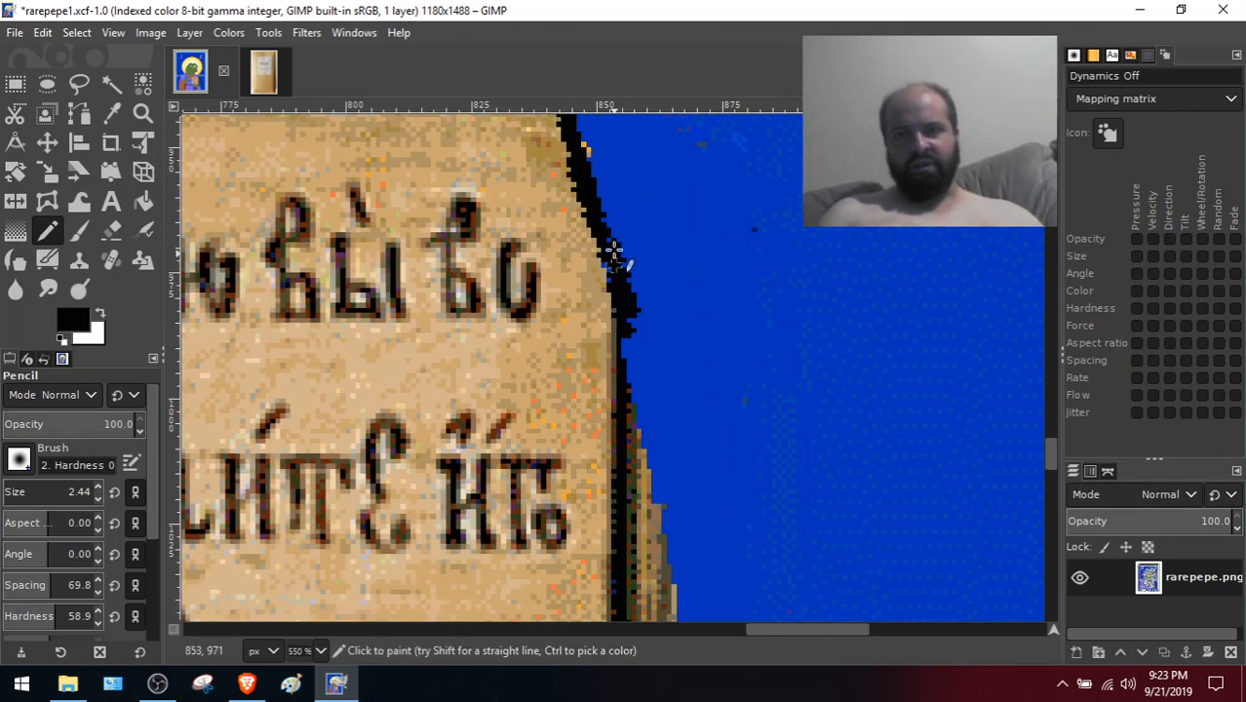
left_click_drag(631, 315, 635, 350)
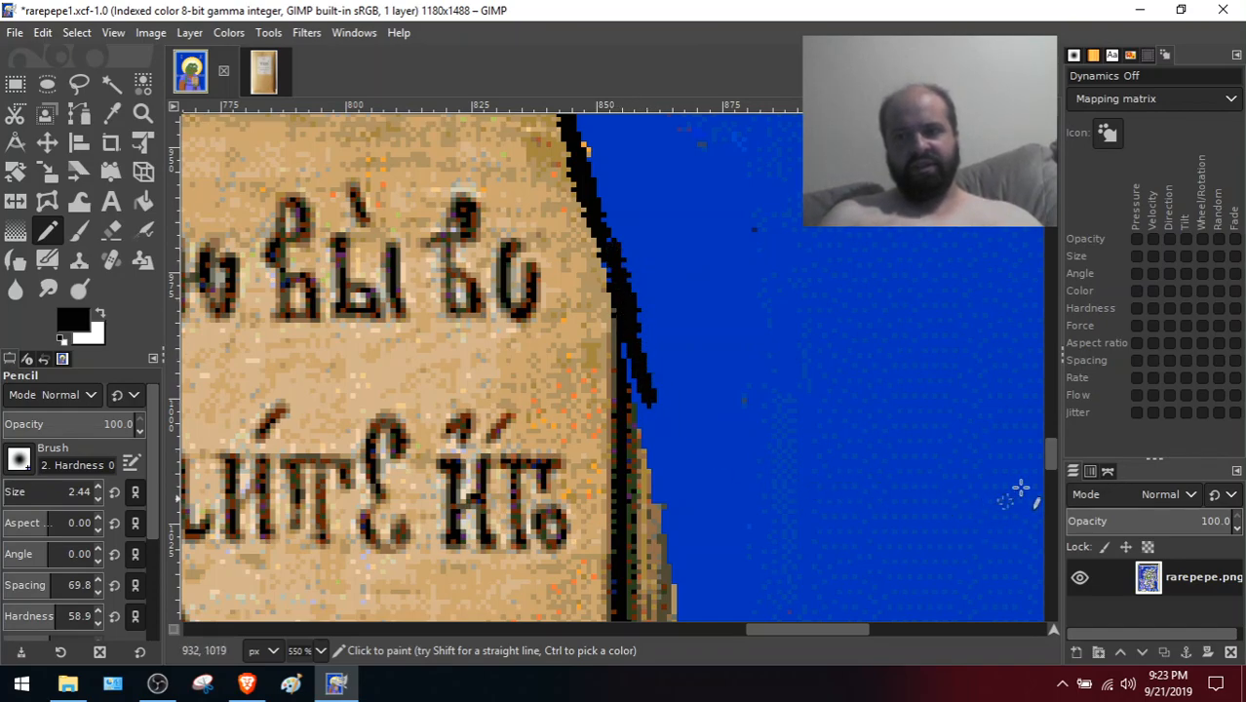
left_click_drag(1055, 454, 1052, 469)
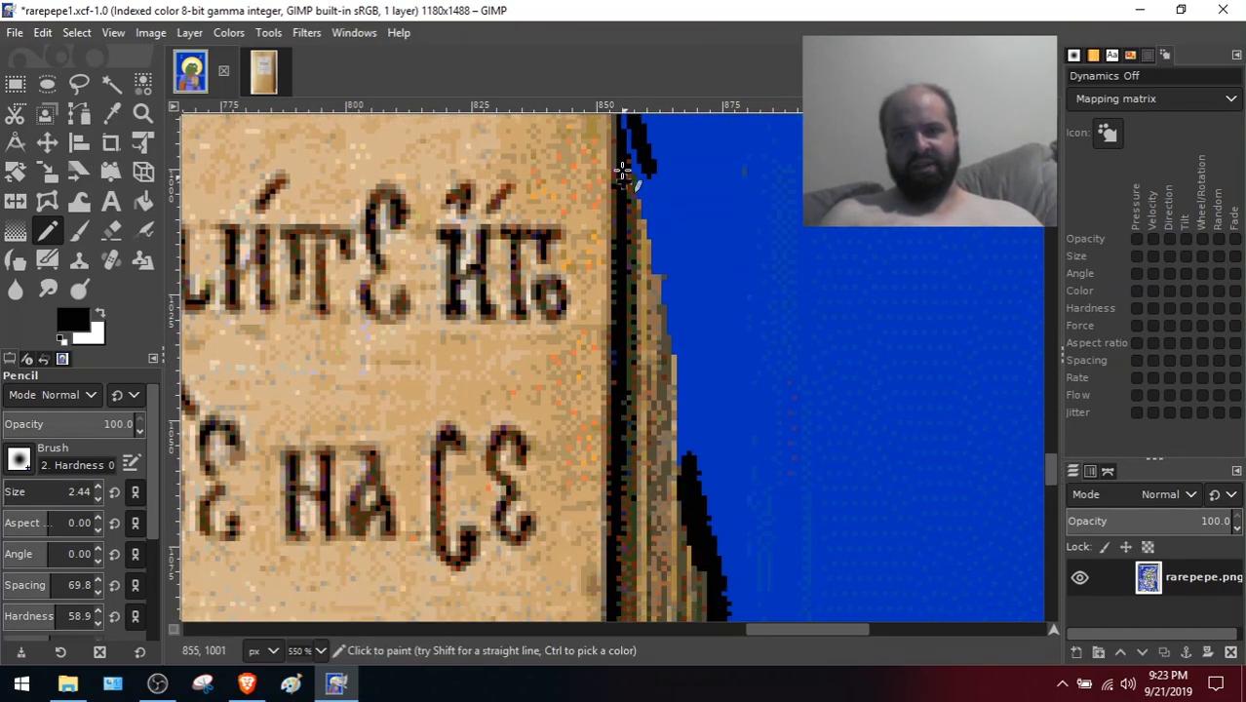
left_click_drag(635, 151, 663, 302)
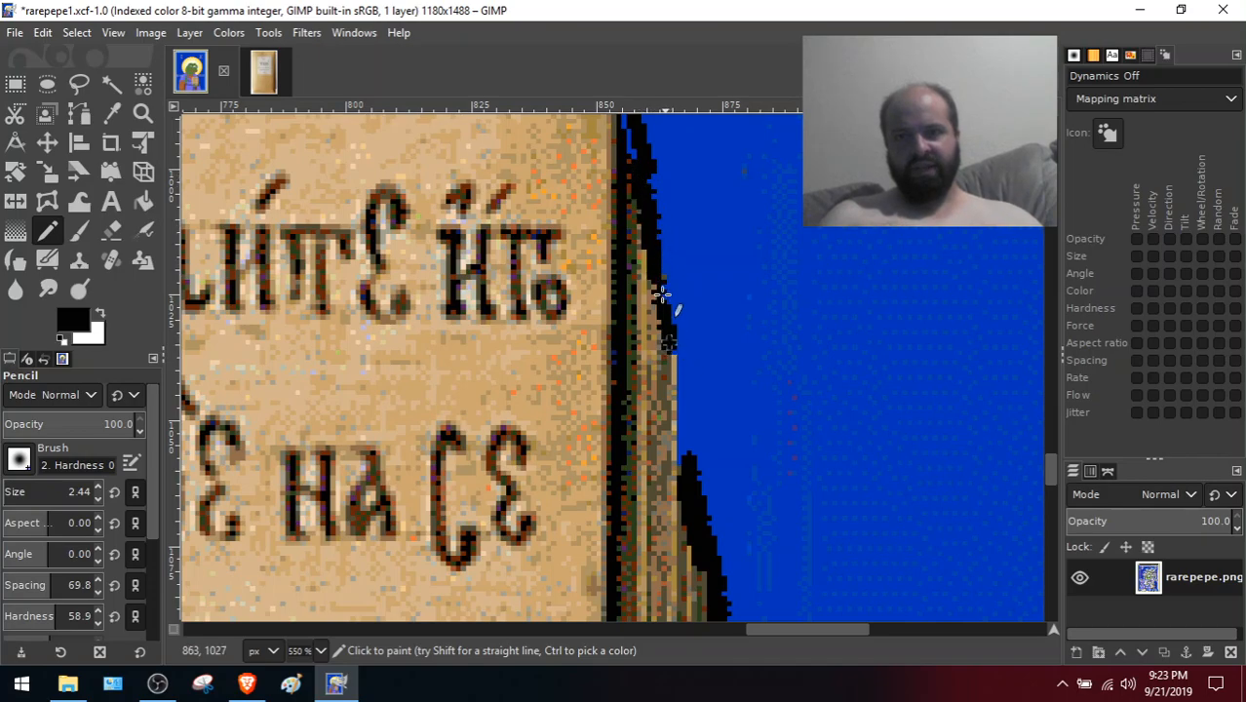
left_click_drag(674, 373, 684, 481)
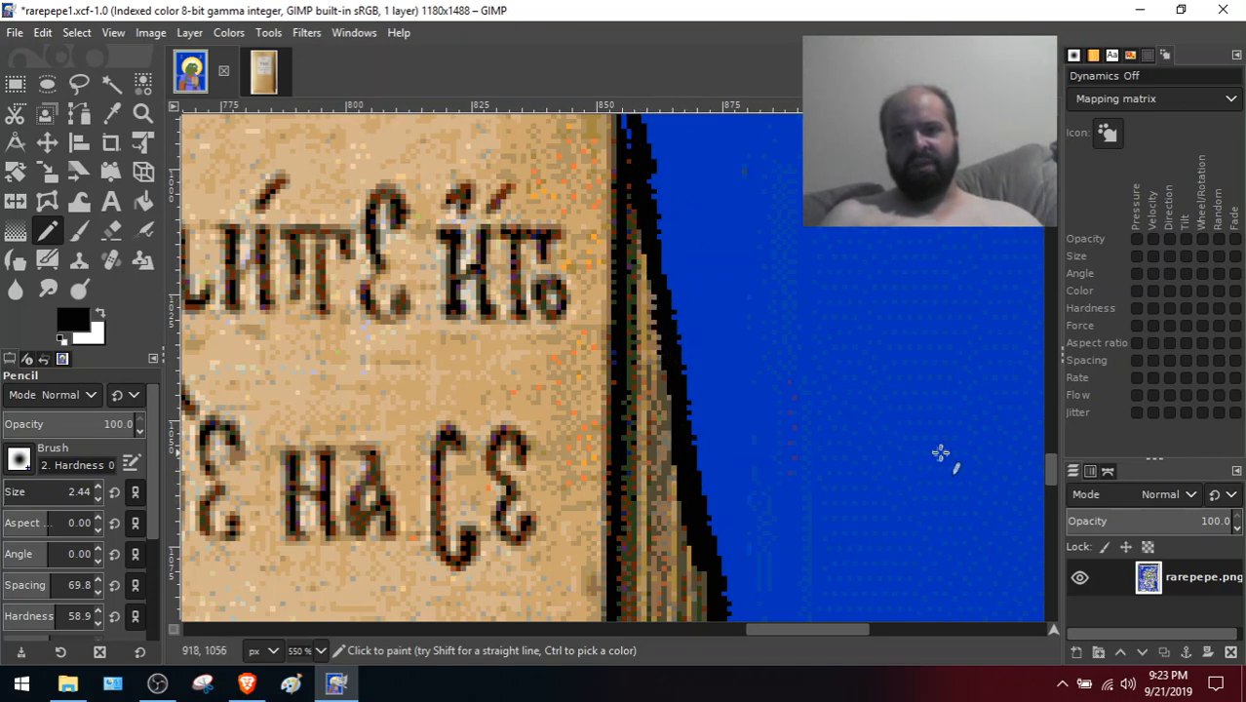
Review the black robe outline along the book's right side up close and within the picture at 100% zoom
left_click_drag(1046, 474, 1047, 446)
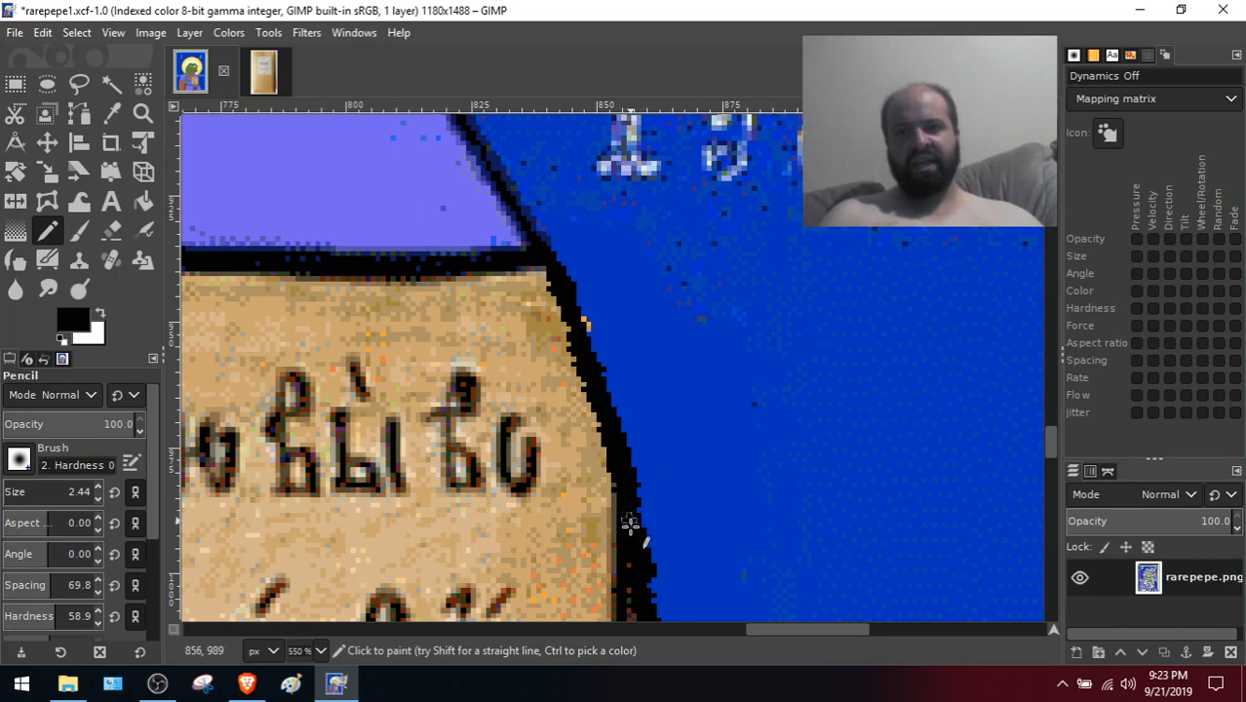
mouse_move(1054, 429)
left_mouse_down()
mouse_move(1082, 486)
mouse_move(1062, 416)
left_mouse_up()
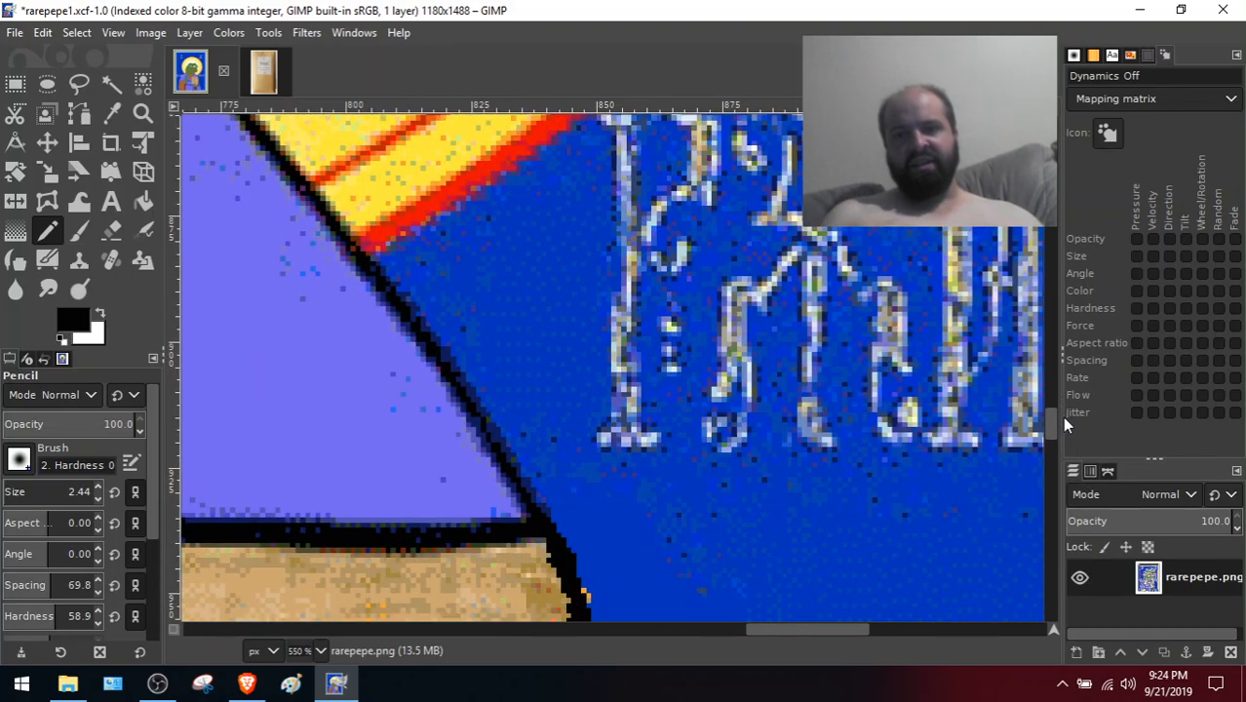
left_click(112, 33)
mouse_move(156, 99)
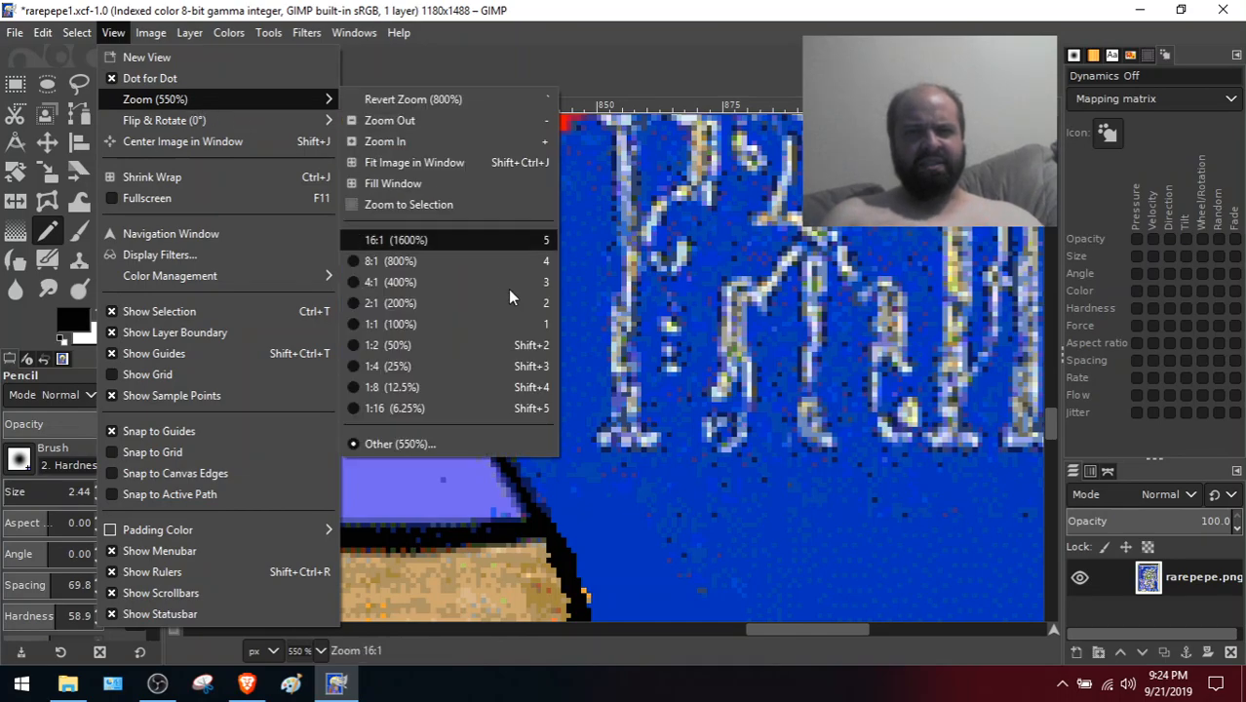
left_click(456, 328)
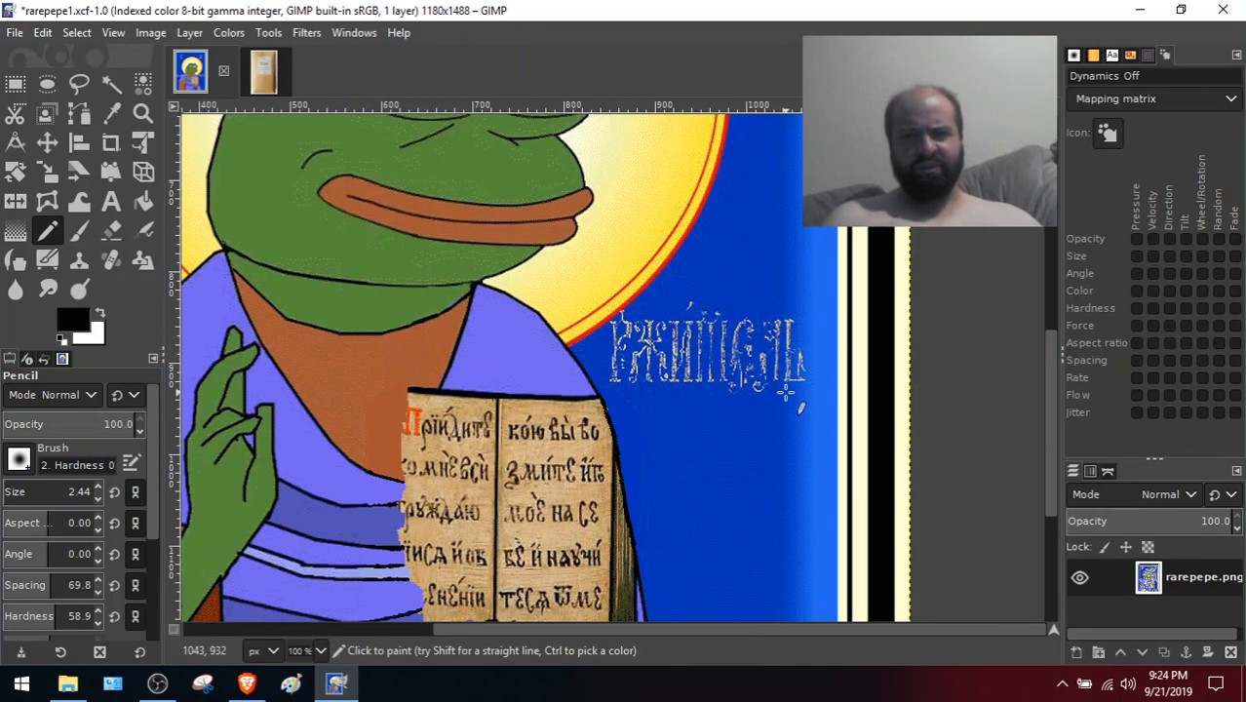
left_click_drag(1053, 381, 1072, 456)
left_click_drag(1072, 471, 1091, 437)
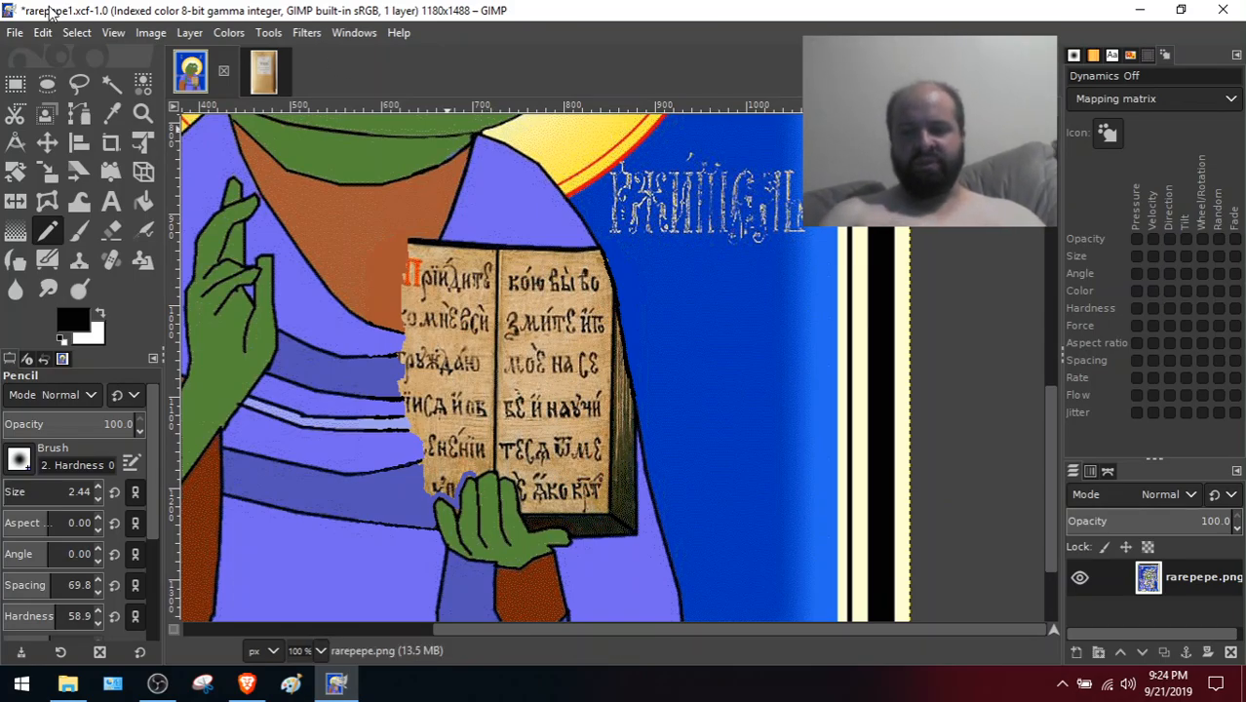
key("plus")
key("plus")
key("plus")
key("plus")
key("plus")
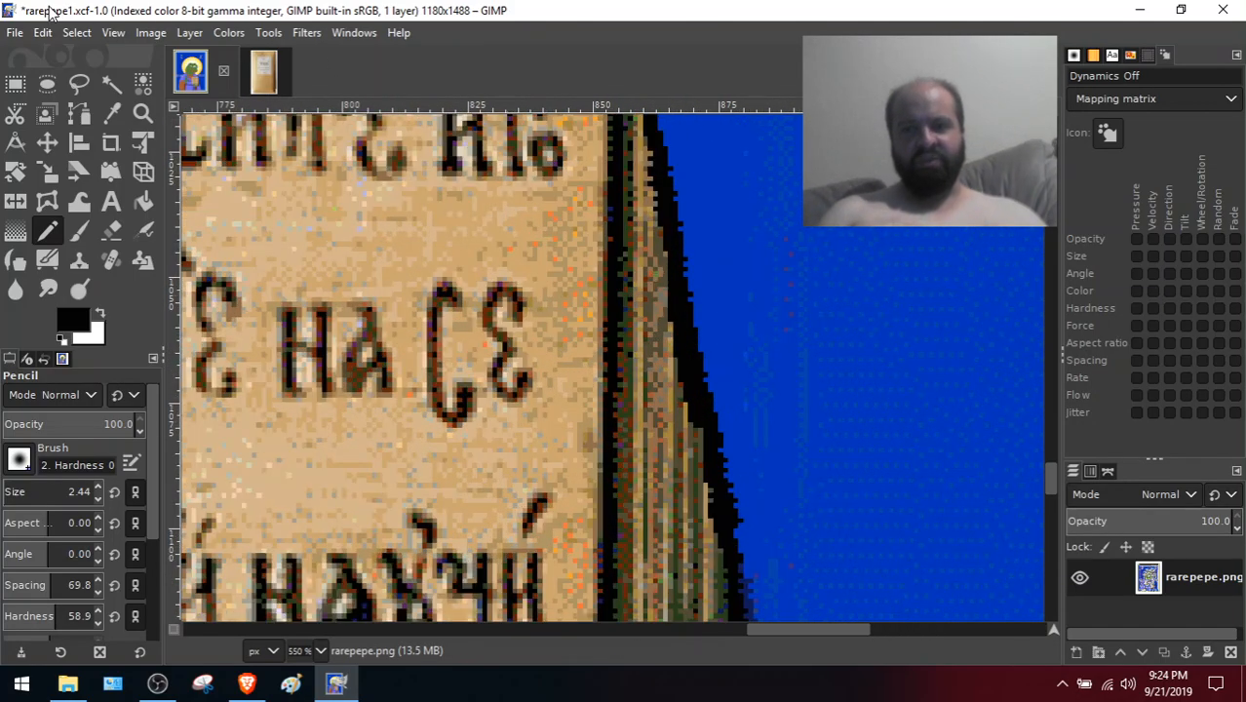
key("plus")
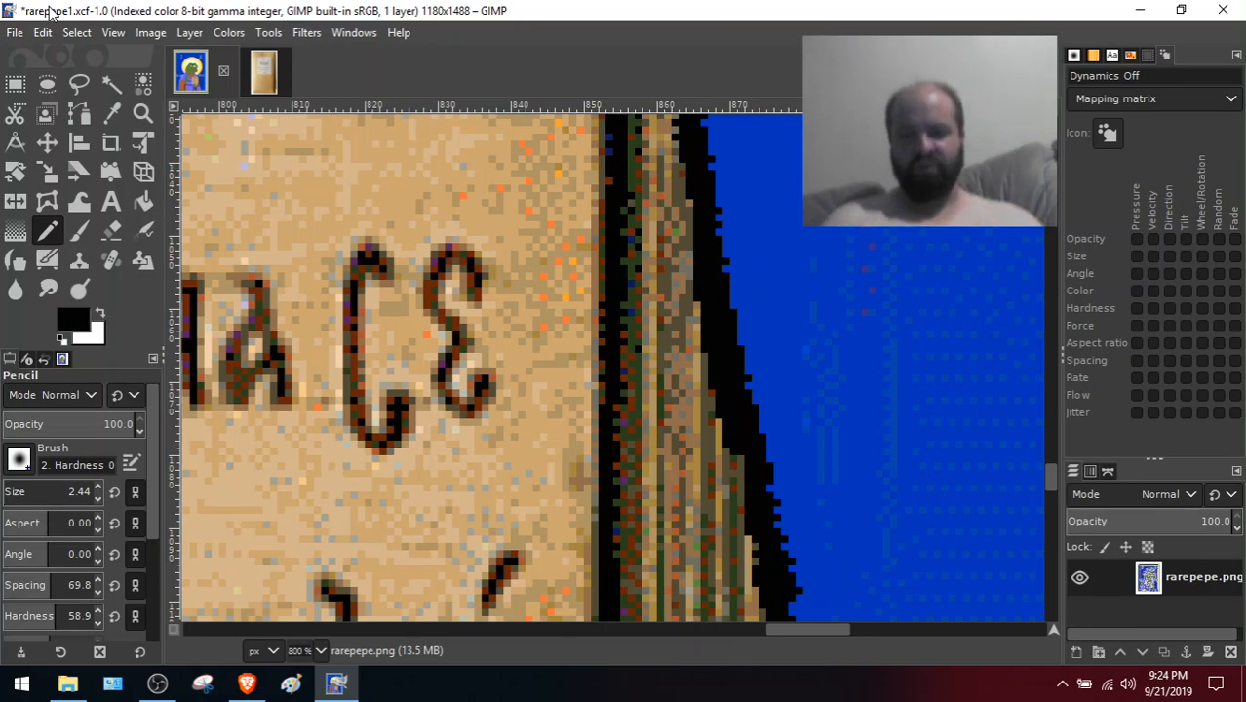
key("minus")
key("minus")
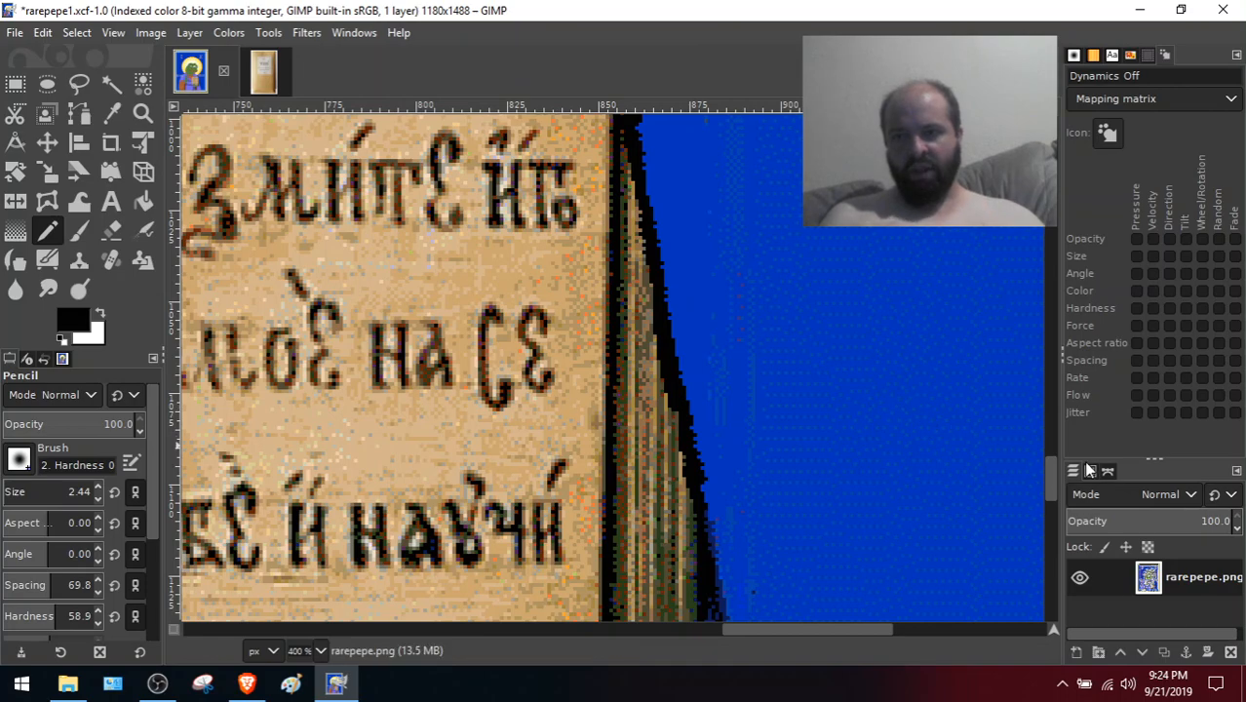
Sample the robe's purple and paint over the book's lower right corner with the Pencil at size 4.46
left_click_drag(1052, 471, 1046, 514)
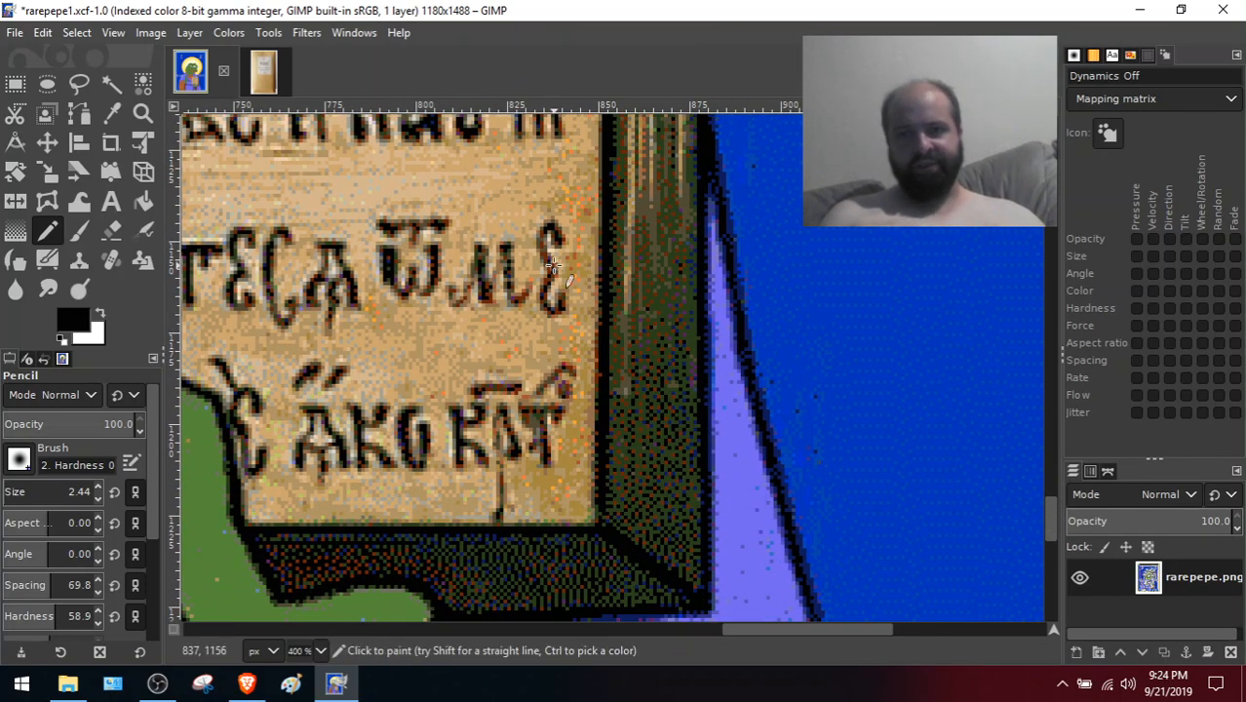
left_click(115, 116)
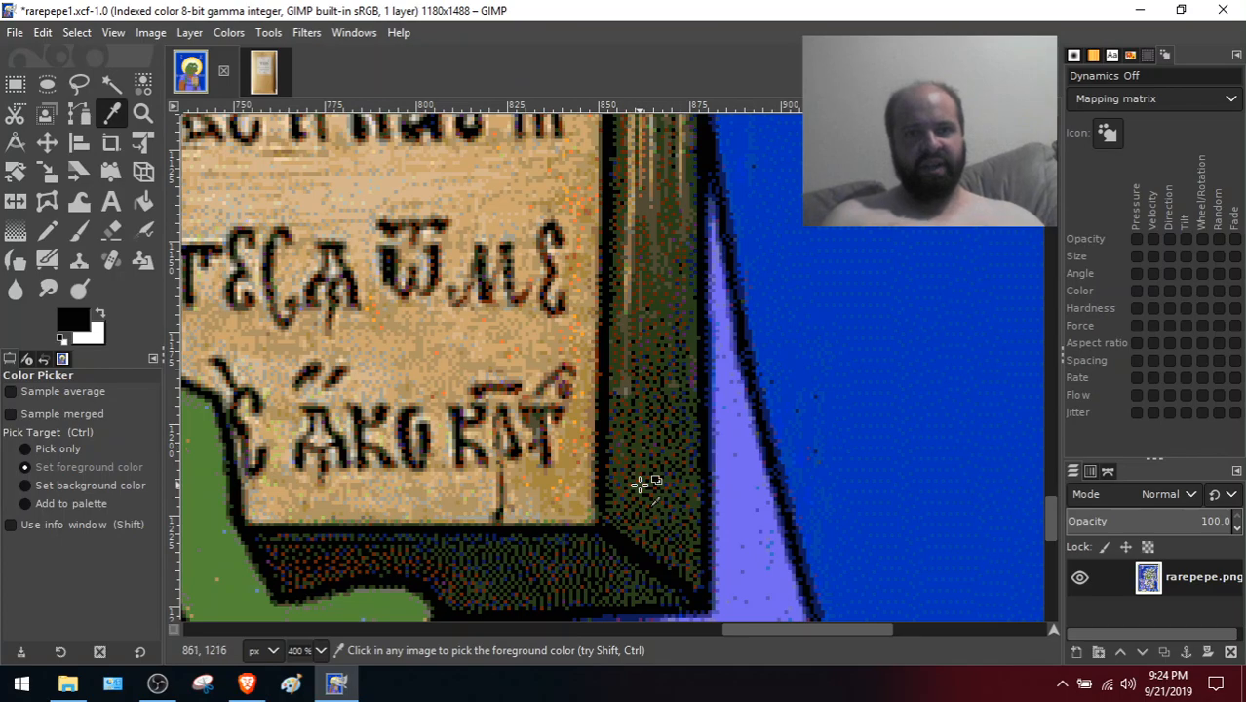
left_click(751, 489)
left_click(48, 231)
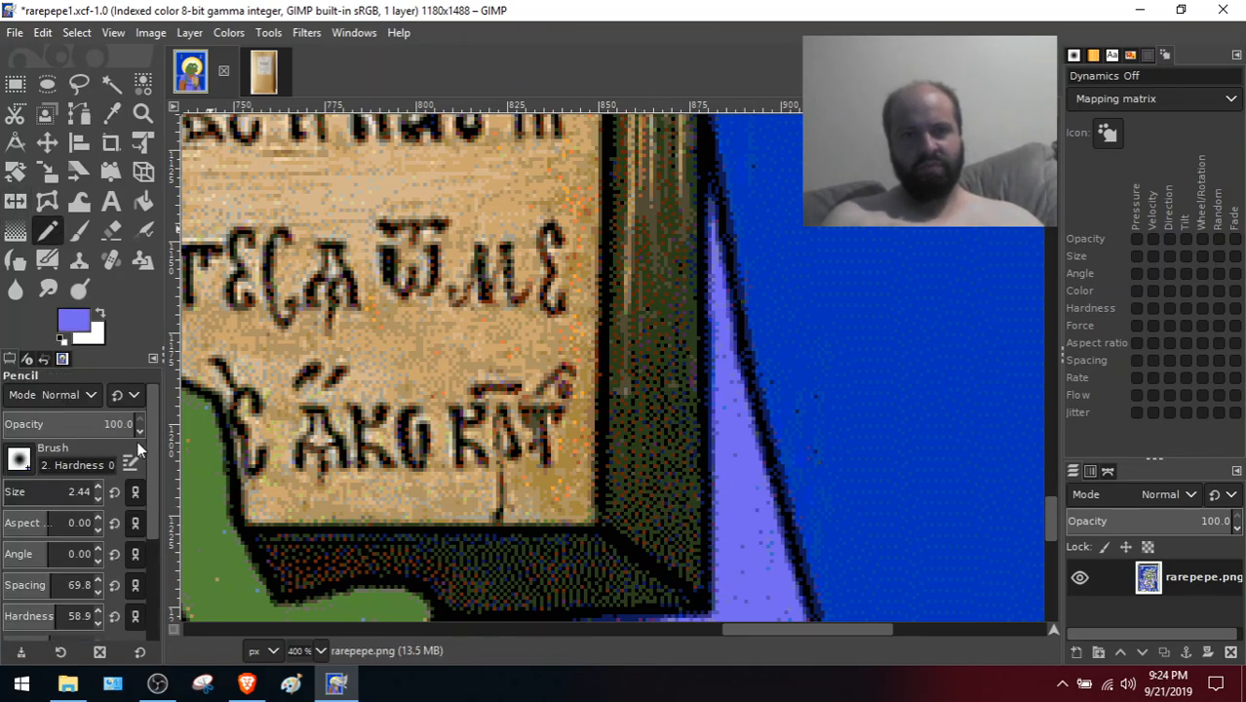
left_click(7, 496)
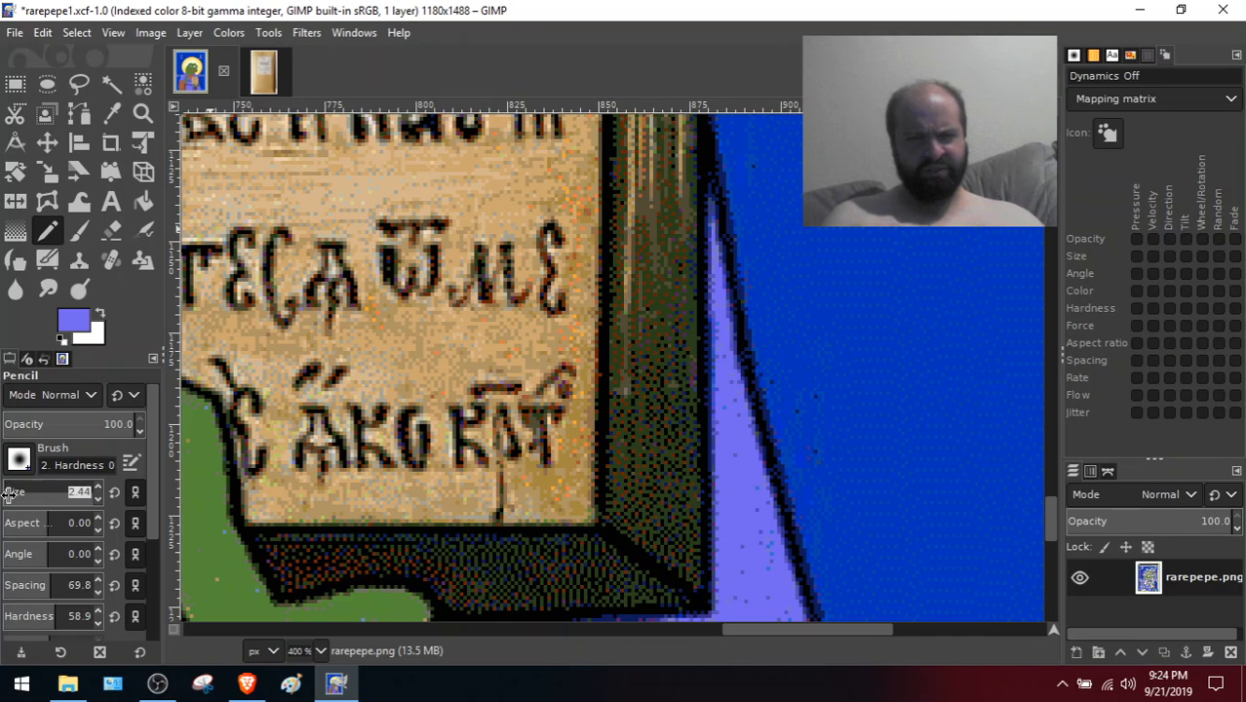
scroll(12, 495, "down", 1)
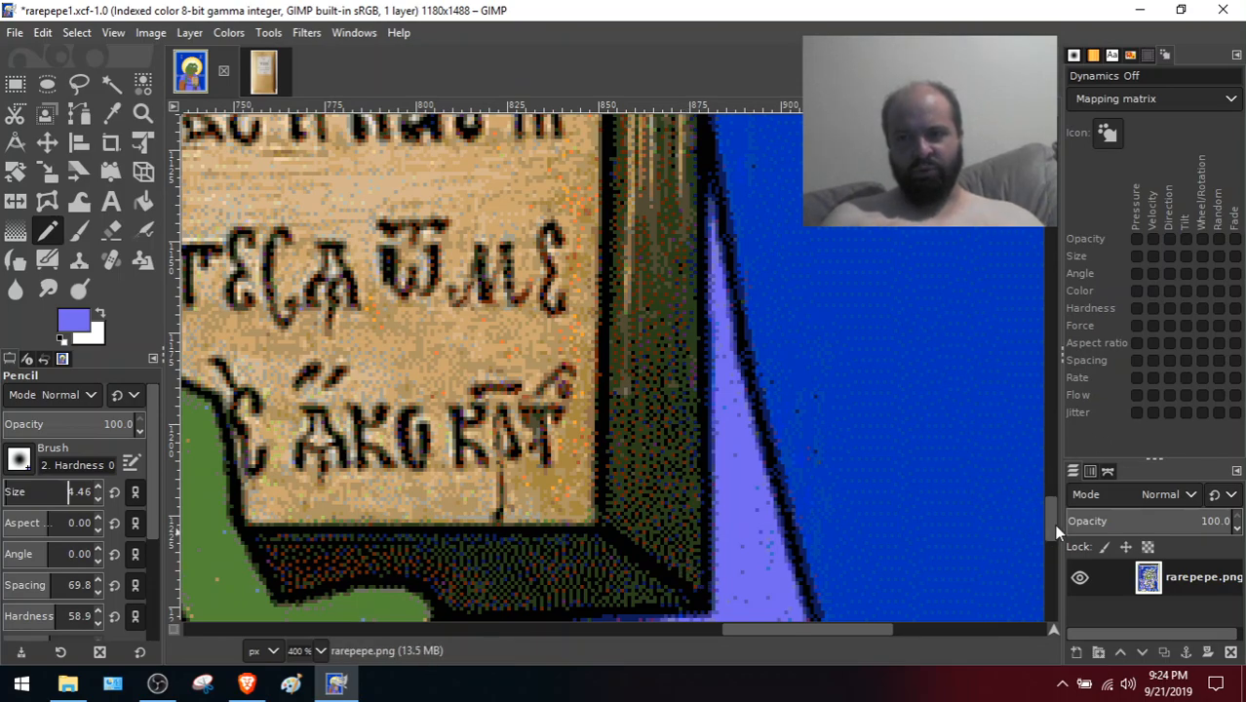
scroll(1053, 524, "down", 3)
mouse_move(749, 441)
left_mouse_down()
mouse_move(534, 439)
mouse_move(700, 417)
mouse_move(665, 450)
mouse_move(627, 443)
mouse_move(677, 421)
mouse_move(663, 443)
mouse_move(704, 431)
mouse_move(716, 364)
mouse_move(707, 420)
mouse_move(701, 331)
mouse_move(682, 364)
mouse_move(701, 304)
mouse_move(715, 334)
mouse_move(706, 238)
mouse_move(666, 391)
mouse_move(697, 274)
mouse_move(635, 442)
mouse_move(670, 345)
mouse_move(594, 454)
mouse_move(656, 330)
mouse_move(584, 443)
mouse_move(673, 315)
mouse_move(582, 450)
mouse_move(647, 350)
mouse_move(617, 361)
left_mouse_up()
mouse_move(598, 411)
left_mouse_down()
mouse_move(490, 462)
mouse_move(549, 405)
mouse_move(483, 437)
mouse_move(527, 419)
mouse_move(499, 444)
mouse_move(611, 349)
mouse_move(545, 442)
mouse_move(623, 317)
mouse_move(559, 398)
mouse_move(631, 251)
mouse_move(597, 349)
mouse_move(593, 274)
mouse_move(574, 407)
mouse_move(567, 280)
mouse_move(551, 377)
mouse_move(546, 266)
mouse_move(544, 399)
mouse_move(548, 265)
mouse_move(591, 242)
mouse_move(604, 327)
mouse_move(586, 223)
mouse_move(590, 349)
mouse_move(557, 168)
mouse_move(588, 190)
mouse_move(612, 315)
mouse_move(605, 185)
mouse_move(629, 327)
mouse_move(647, 239)
mouse_move(635, 380)
mouse_move(644, 214)
left_mouse_up()
mouse_move(653, 289)
left_mouse_down()
mouse_move(674, 194)
mouse_move(682, 337)
left_mouse_up()
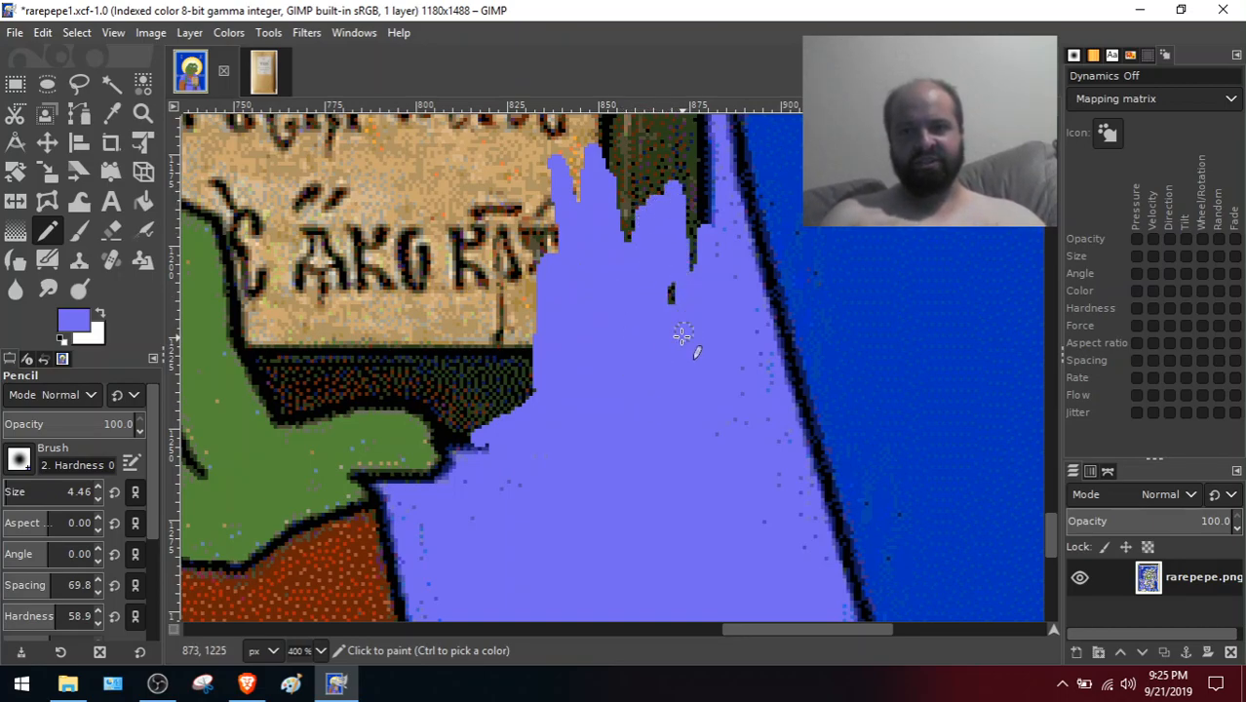
left_click_drag(672, 295, 689, 218)
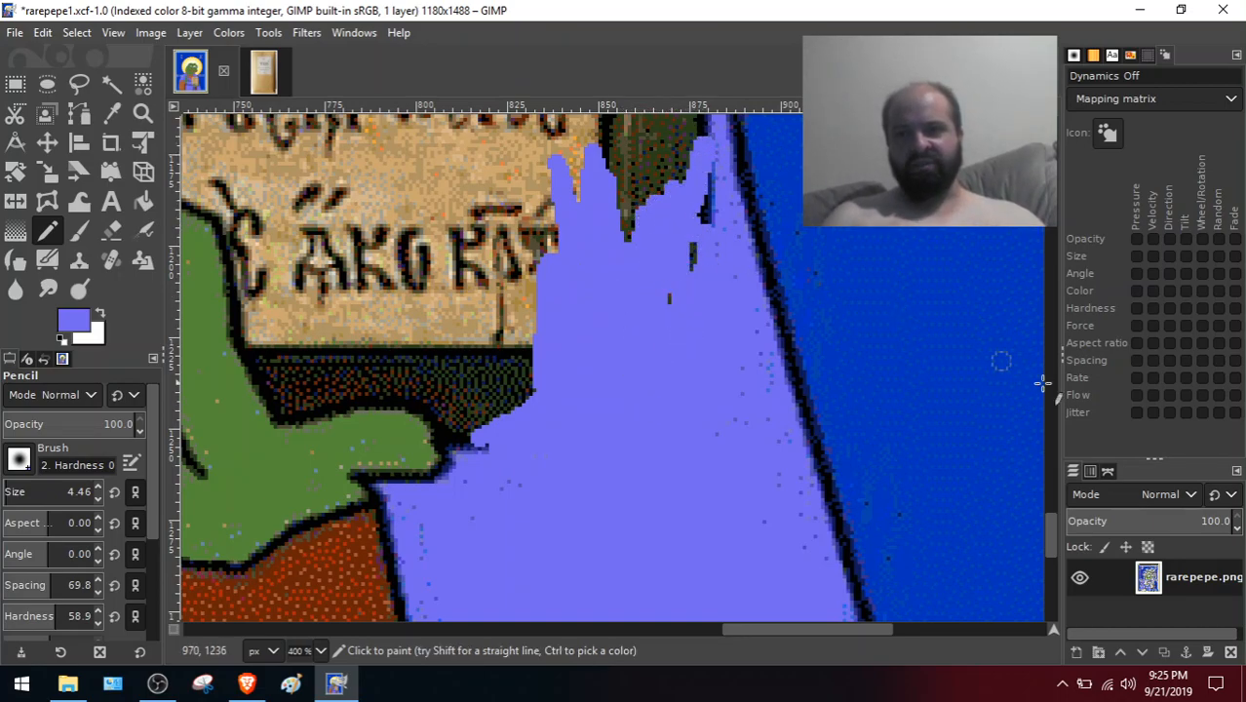
Paint out the leftover dark specks and extend the robe purple up over the lower page edges to the black outline
scroll(1050, 537, "up", 2)
left_click_drag(1049, 538, 1044, 520)
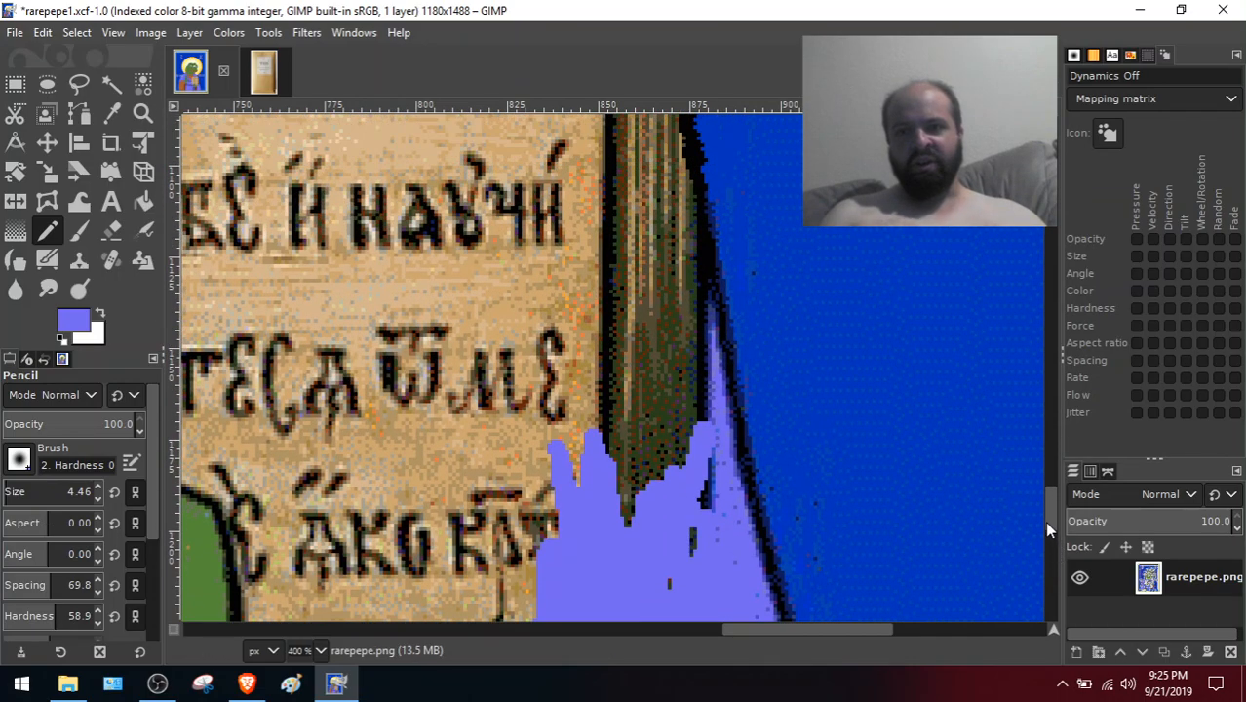
left_click_drag(689, 556, 710, 469)
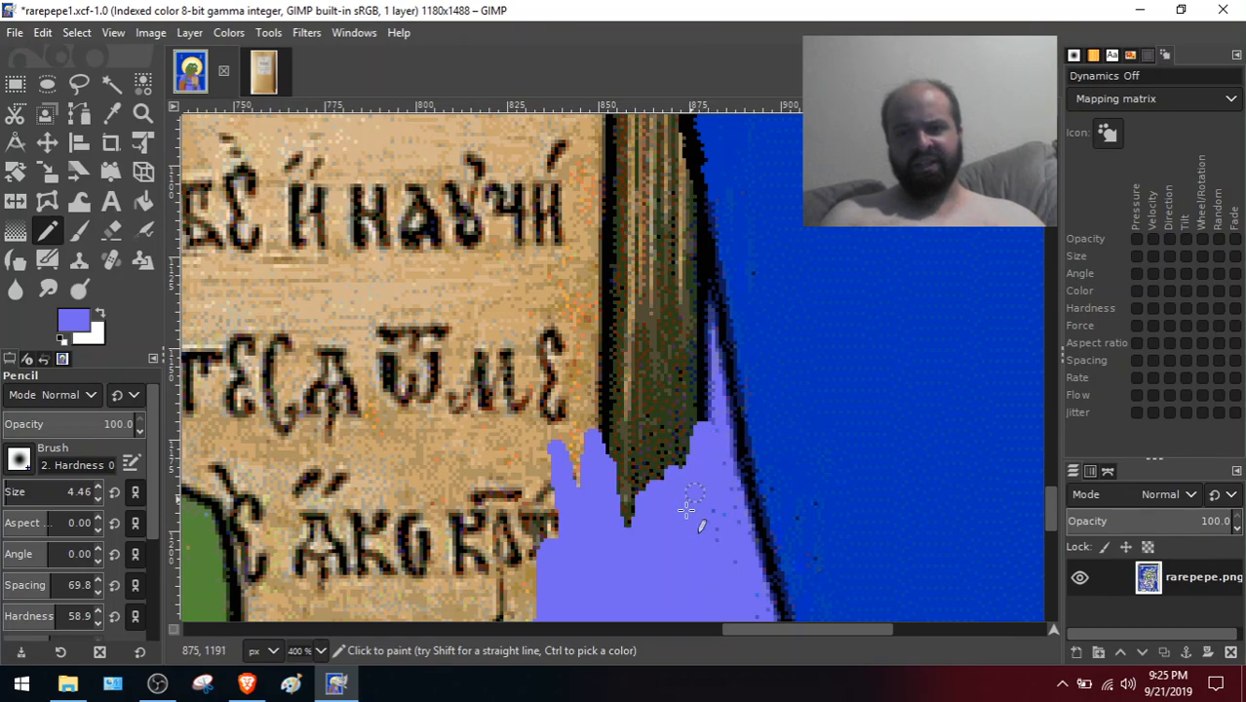
mouse_move(681, 534)
left_mouse_down()
mouse_move(655, 472)
mouse_move(633, 480)
mouse_move(626, 523)
mouse_move(631, 416)
mouse_move(610, 506)
mouse_move(583, 368)
mouse_move(582, 515)
mouse_move(603, 360)
mouse_move(608, 454)
mouse_move(609, 385)
mouse_move(585, 363)
mouse_move(573, 491)
mouse_move(566, 360)
mouse_move(615, 399)
mouse_move(613, 332)
mouse_move(637, 458)
mouse_move(635, 356)
mouse_move(664, 441)
mouse_move(658, 362)
mouse_move(641, 492)
mouse_move(638, 373)
mouse_move(661, 499)
mouse_move(657, 410)
mouse_move(686, 473)
mouse_move(677, 365)
mouse_move(681, 450)
mouse_move(668, 379)
mouse_move(677, 433)
mouse_move(680, 382)
mouse_move(702, 442)
mouse_move(695, 338)
left_mouse_up()
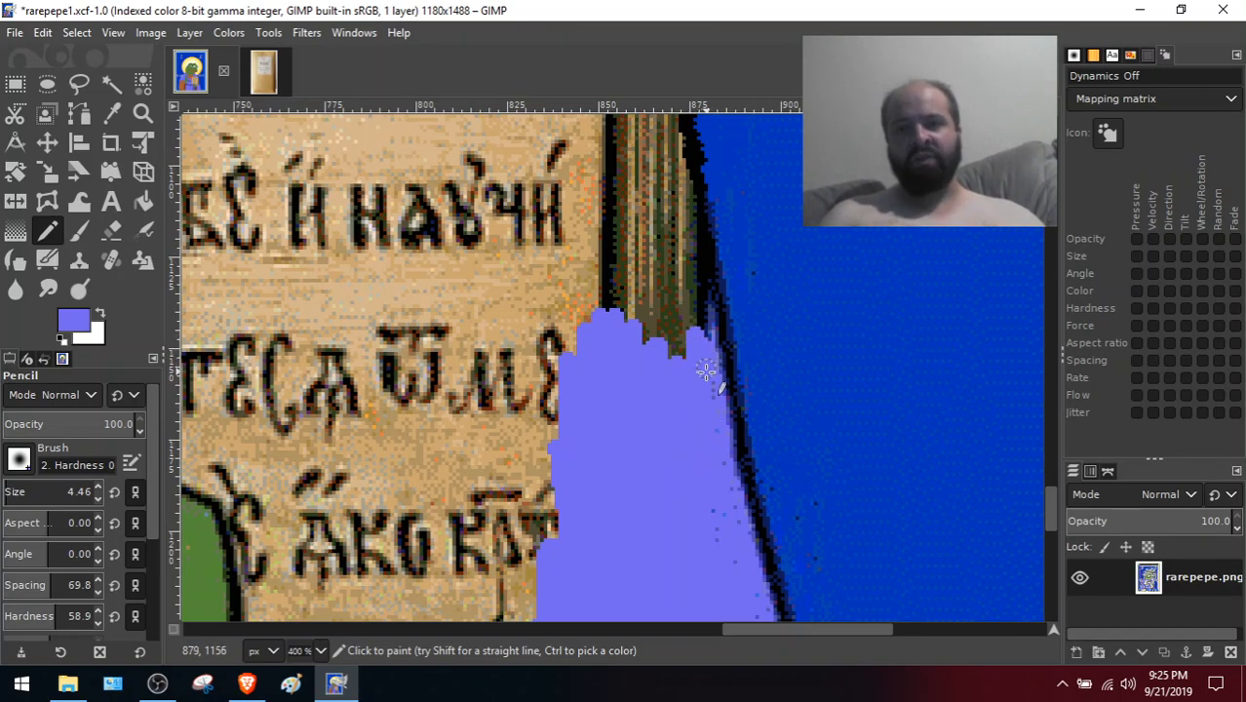
mouse_move(699, 302)
left_mouse_down()
mouse_move(678, 276)
mouse_move(677, 365)
mouse_move(662, 331)
mouse_move(674, 302)
mouse_move(694, 339)
mouse_move(678, 380)
mouse_move(616, 239)
mouse_move(610, 317)
mouse_move(599, 234)
mouse_move(567, 362)
mouse_move(566, 257)
mouse_move(585, 337)
mouse_move(581, 212)
mouse_move(579, 292)
mouse_move(568, 195)
mouse_move(587, 172)
mouse_move(593, 260)
mouse_move(570, 180)
mouse_move(601, 245)
mouse_move(596, 149)
mouse_move(633, 293)
left_mouse_up()
mouse_move(639, 342)
left_mouse_down()
mouse_move(655, 304)
mouse_move(649, 269)
mouse_move(705, 333)
left_mouse_up()
Extend the purple further up over the middle and upper page edges and adjoining page margin, following the outline's inner side
left_click_drag(1050, 511, 1051, 487)
mouse_move(703, 522)
left_mouse_down()
mouse_move(685, 538)
mouse_move(680, 502)
mouse_move(691, 540)
left_mouse_up()
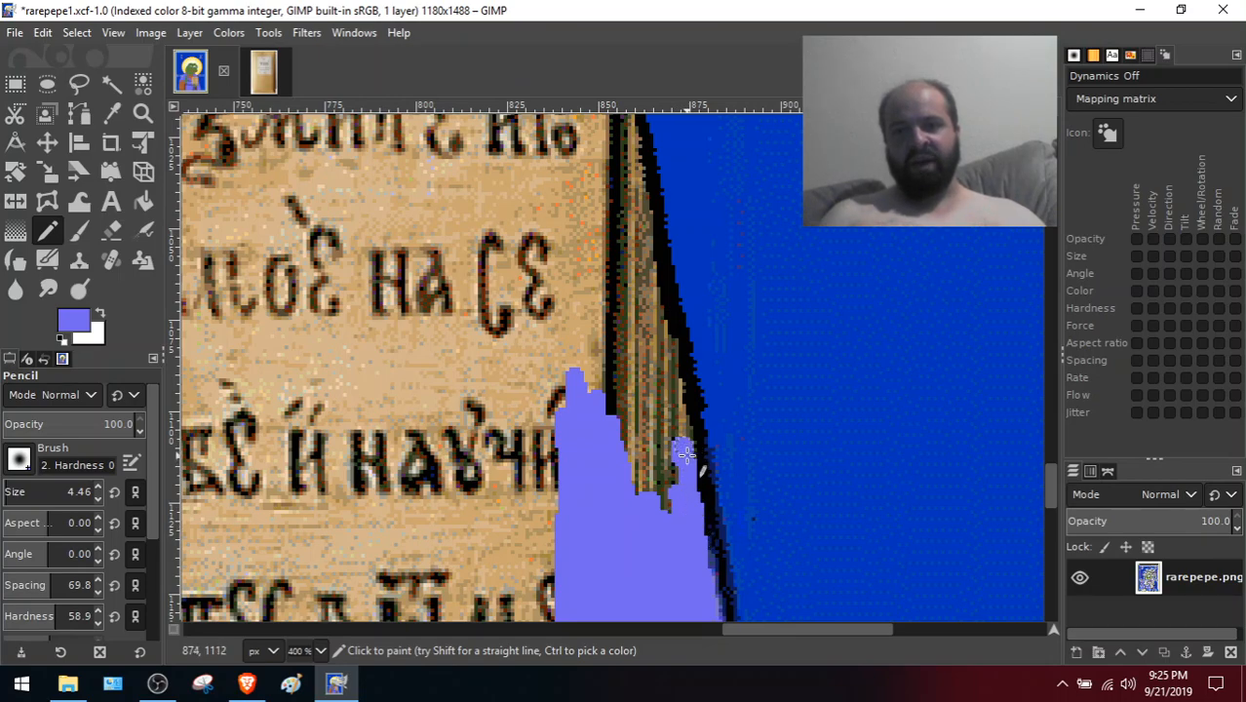
mouse_move(687, 440)
left_mouse_down()
mouse_move(645, 256)
mouse_move(653, 418)
mouse_move(674, 503)
mouse_move(660, 399)
mouse_move(674, 439)
mouse_move(665, 381)
mouse_move(660, 520)
mouse_move(651, 435)
mouse_move(651, 487)
mouse_move(642, 408)
mouse_move(640, 495)
mouse_move(634, 394)
mouse_move(633, 451)
mouse_move(616, 367)
mouse_move(604, 419)
mouse_move(587, 330)
mouse_move(581, 442)
mouse_move(567, 345)
mouse_move(556, 364)
mouse_move(559, 380)
mouse_move(582, 293)
mouse_move(614, 376)
mouse_move(606, 253)
mouse_move(637, 382)
mouse_move(620, 277)
mouse_move(641, 375)
mouse_move(629, 280)
mouse_move(648, 344)
mouse_move(649, 420)
left_mouse_up()
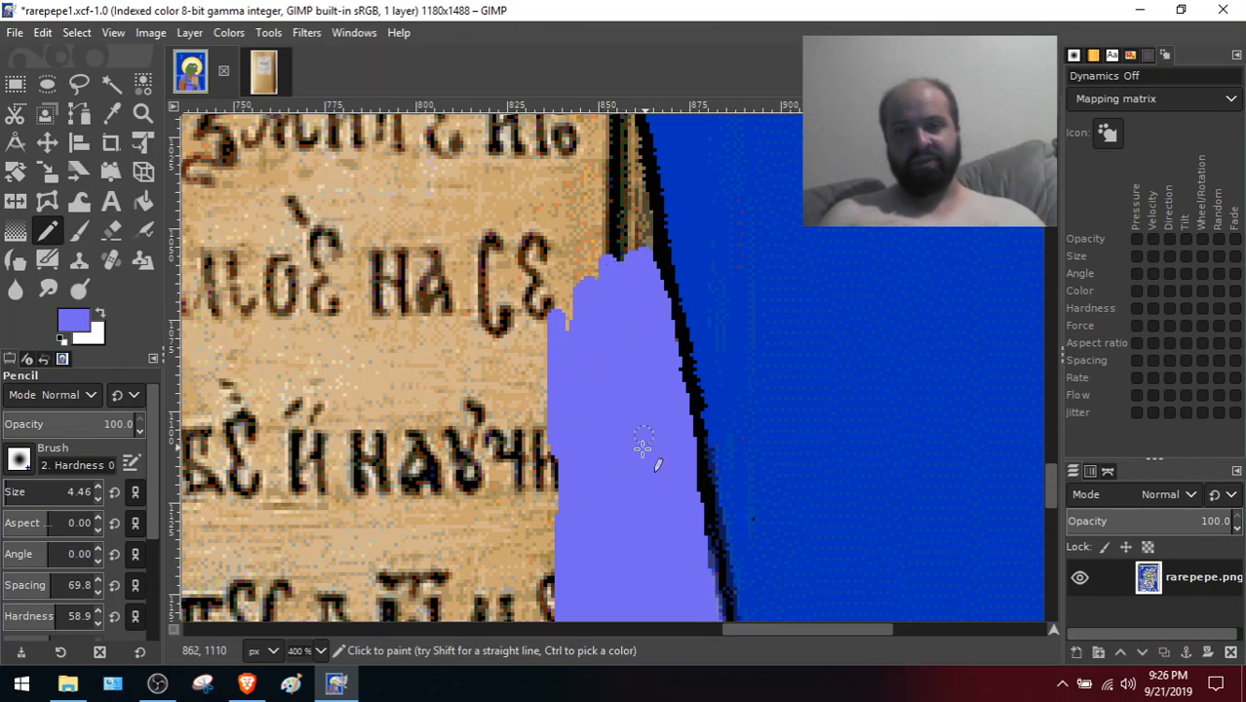
left_click_drag(1050, 485, 1045, 463)
mouse_move(563, 551)
left_mouse_down()
mouse_move(540, 407)
mouse_move(557, 533)
mouse_move(586, 442)
mouse_move(572, 534)
mouse_move(567, 473)
mouse_move(568, 548)
mouse_move(559, 363)
mouse_move(591, 491)
mouse_move(599, 411)
mouse_move(621, 489)
mouse_move(606, 408)
mouse_move(613, 512)
mouse_move(608, 387)
mouse_move(633, 479)
mouse_move(635, 413)
mouse_move(644, 460)
mouse_move(620, 365)
left_mouse_up()
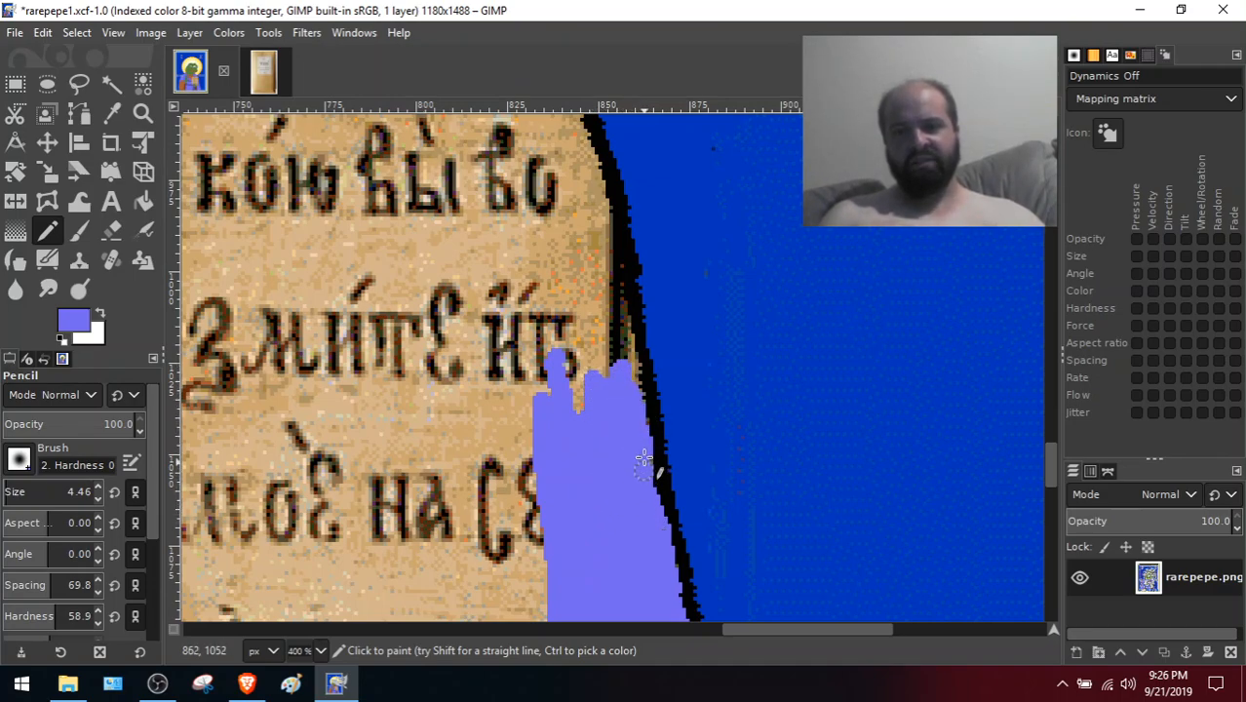
left_click_drag(649, 513, 616, 351)
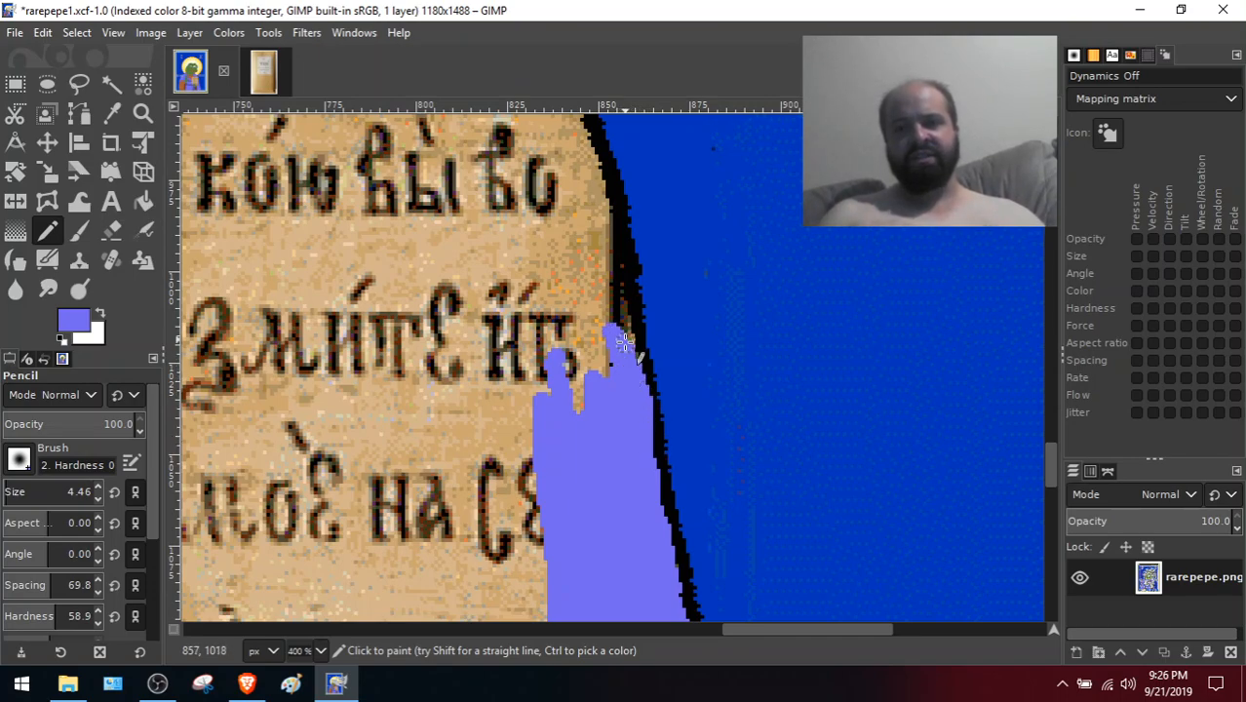
mouse_move(616, 336)
left_mouse_down()
mouse_move(598, 201)
mouse_move(596, 314)
mouse_move(580, 284)
mouse_move(578, 430)
mouse_move(590, 316)
mouse_move(602, 340)
mouse_move(592, 392)
mouse_move(587, 308)
mouse_move(573, 422)
mouse_move(539, 282)
mouse_move(555, 440)
mouse_move(544, 313)
mouse_move(544, 398)
mouse_move(567, 318)
mouse_move(553, 216)
left_mouse_up()
Paint purple over the book's upper right corner and border, joining the robe above, and dab over the orange speck on the outline
left_click_drag(1050, 476, 1047, 451)
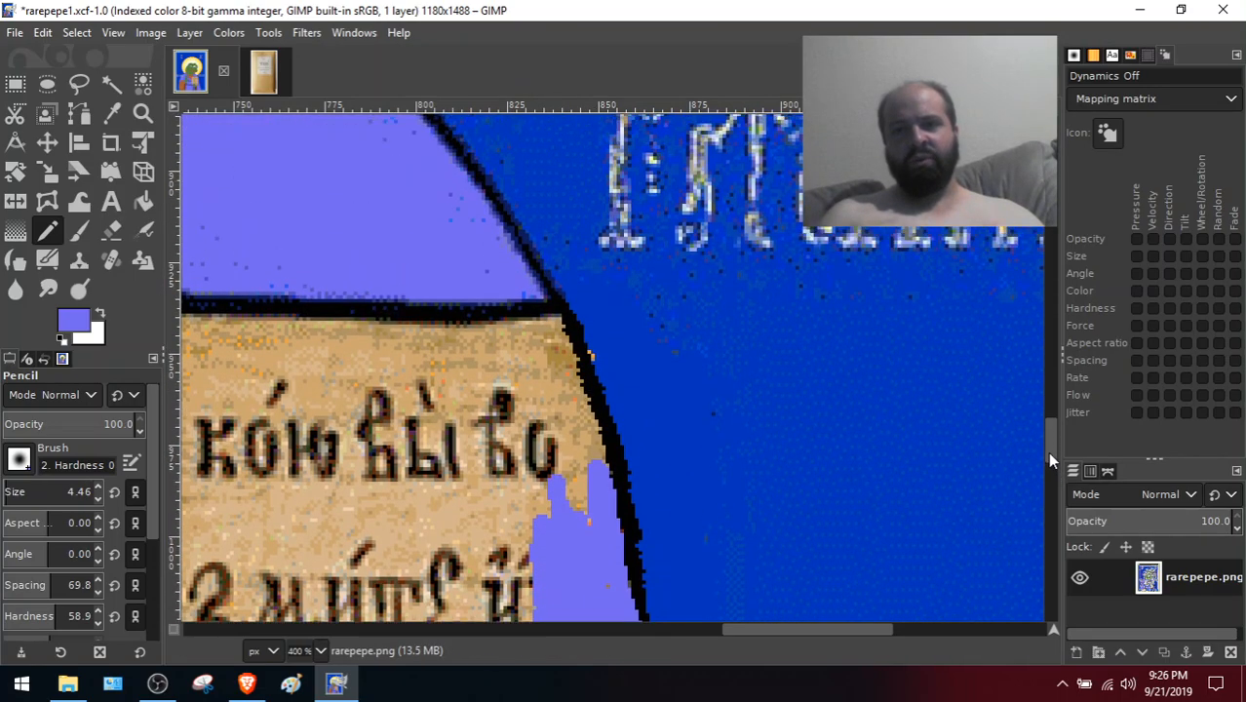
mouse_move(505, 310)
left_mouse_down()
mouse_move(563, 406)
mouse_move(503, 287)
mouse_move(539, 388)
mouse_move(548, 452)
mouse_move(512, 323)
mouse_move(558, 516)
mouse_move(546, 474)
mouse_move(538, 488)
mouse_move(544, 507)
mouse_move(540, 440)
mouse_move(581, 546)
mouse_move(552, 395)
mouse_move(580, 499)
left_mouse_up()
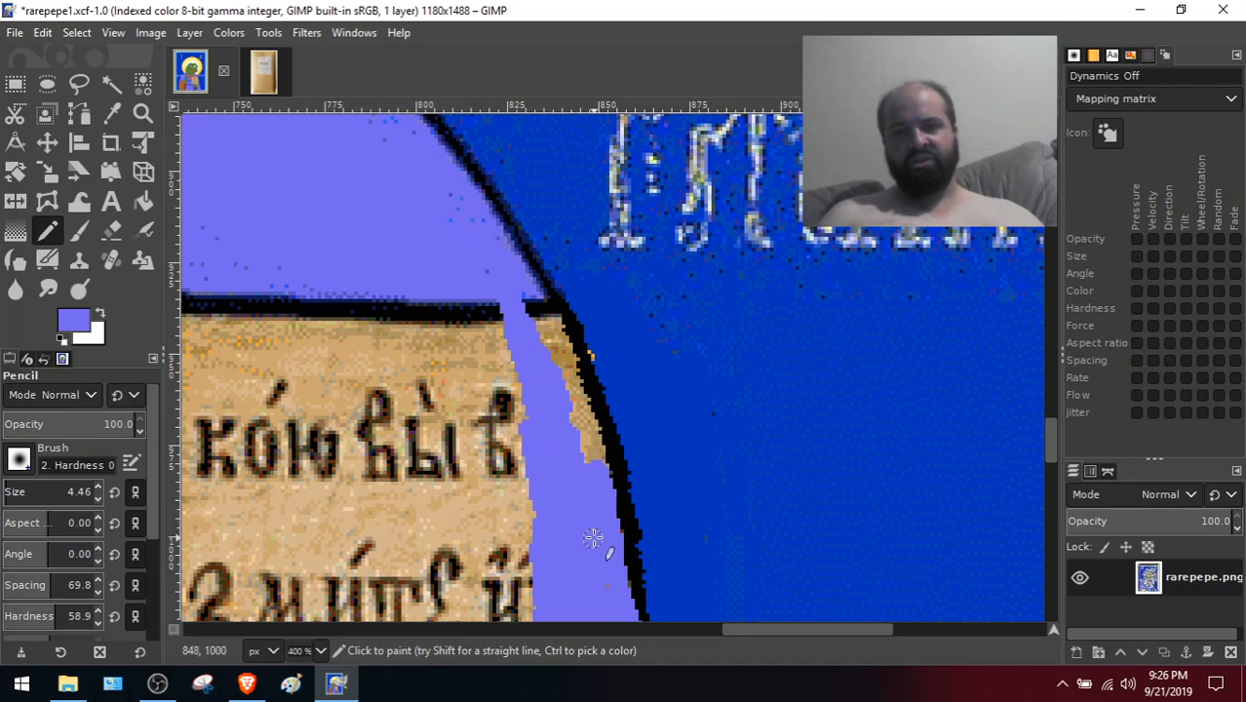
mouse_move(546, 378)
left_mouse_down()
mouse_move(599, 466)
mouse_move(565, 390)
mouse_move(596, 459)
left_mouse_up()
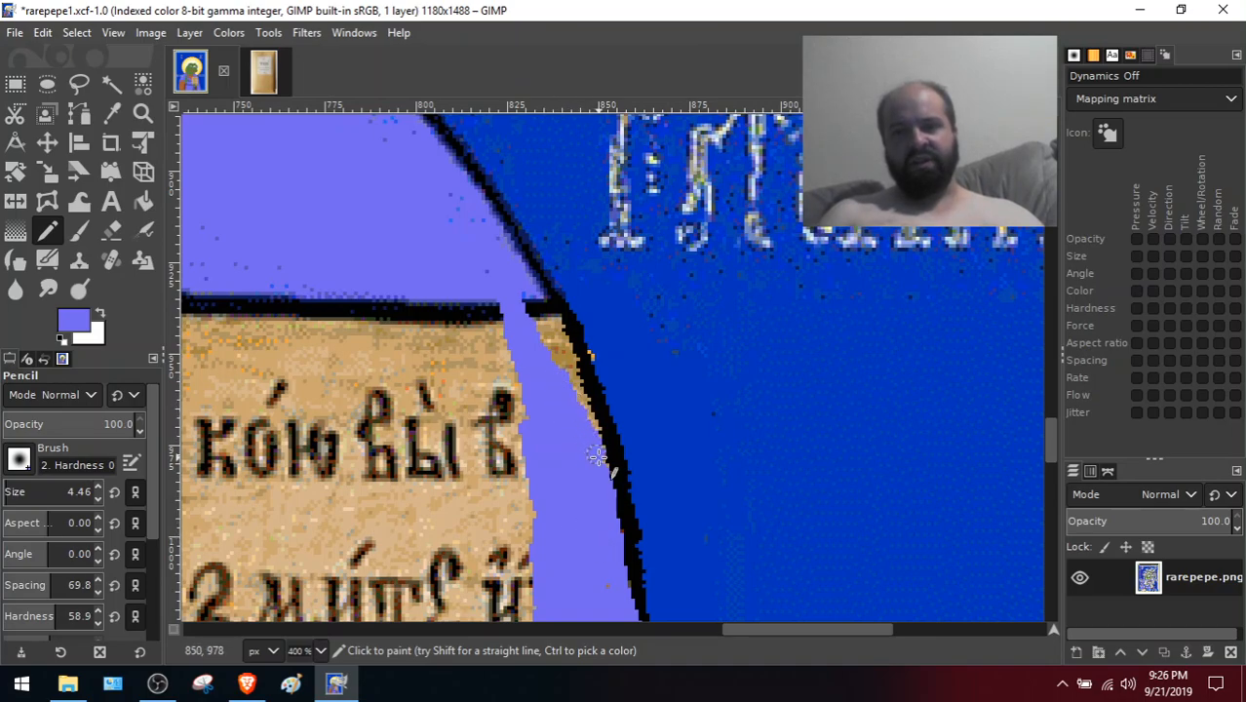
left_click_drag(583, 412, 567, 371)
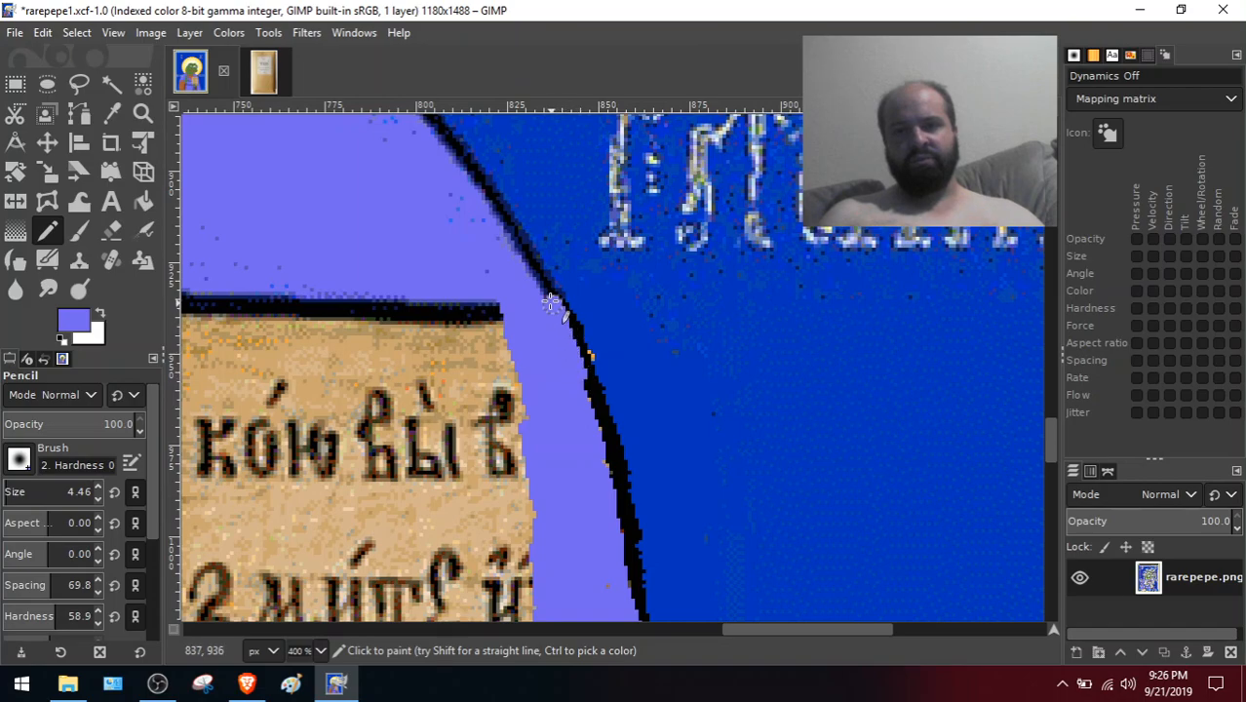
left_click(593, 353)
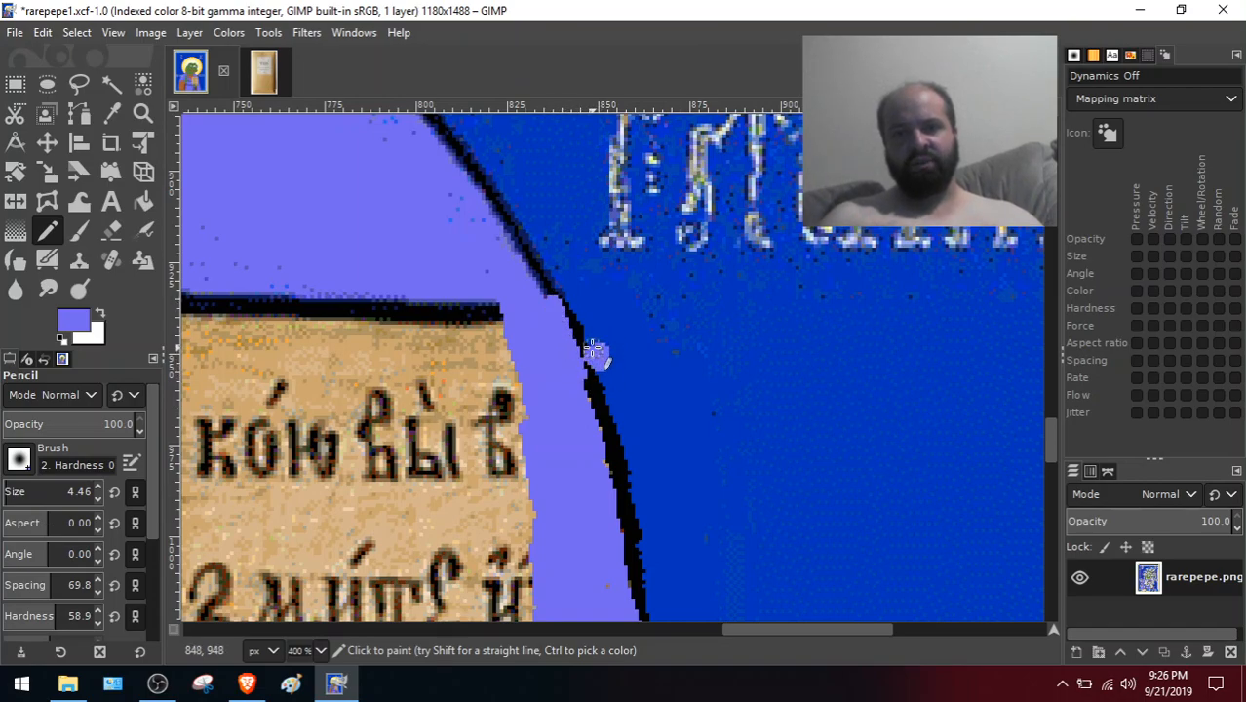
Undo the last purple strokes and repaint the book's upper right corner and page margin purple, staying inside the black outline
key("ctrl+z")
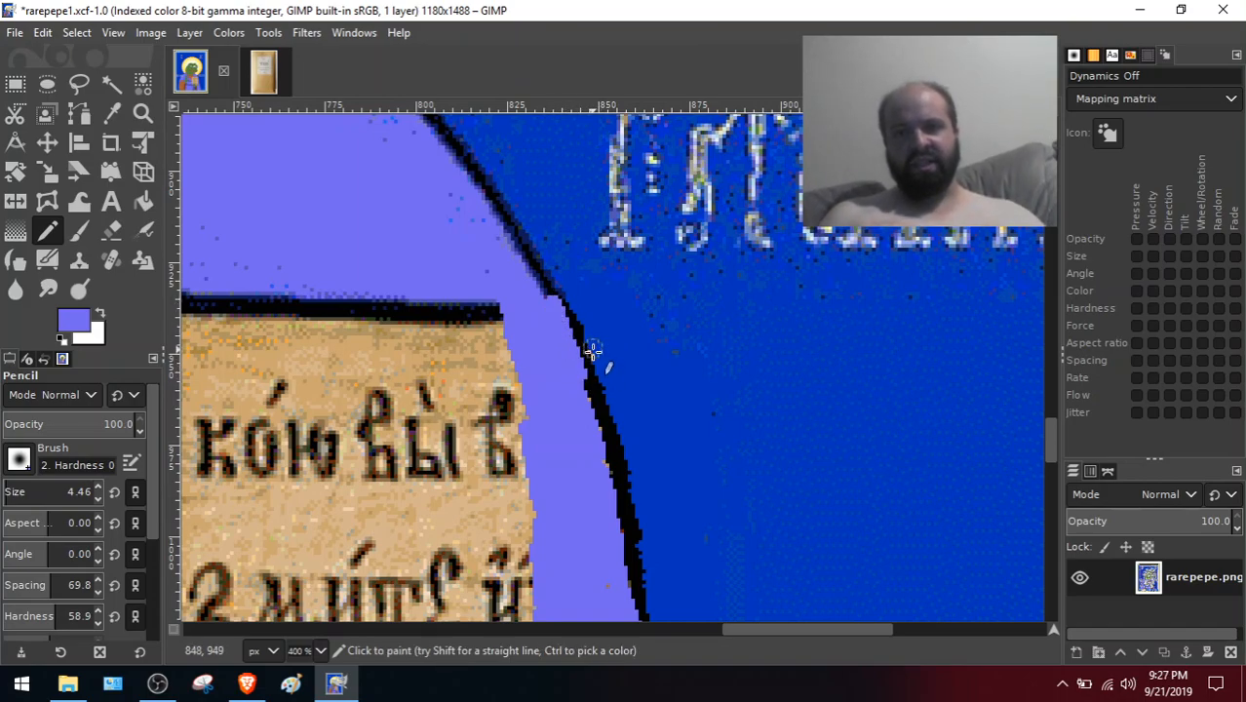
key("ctrl+z")
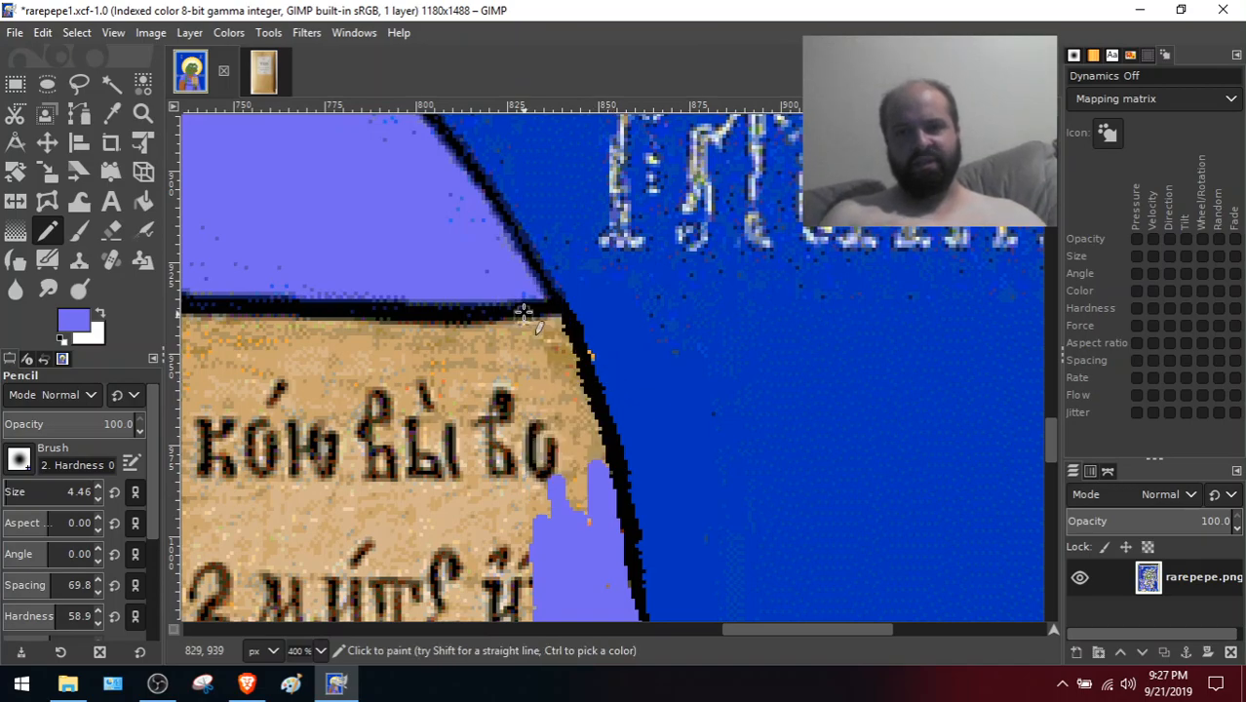
left_click_drag(534, 303, 567, 352)
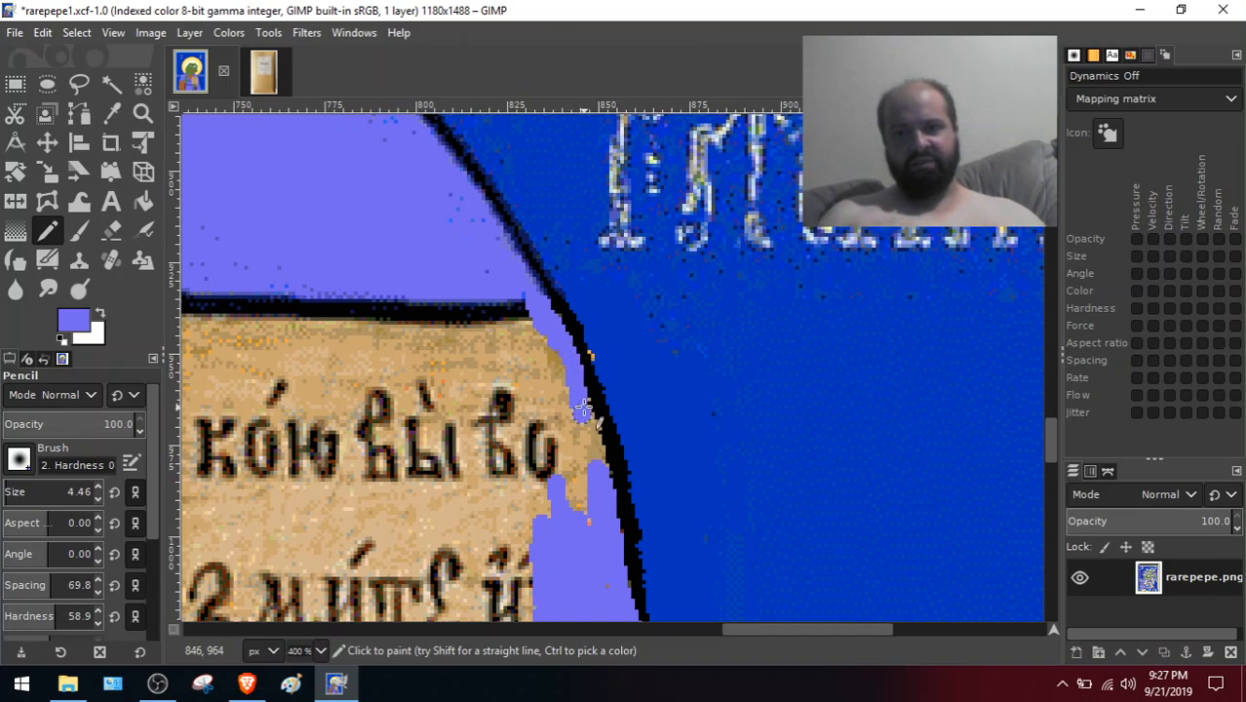
left_click_drag(583, 410, 590, 429)
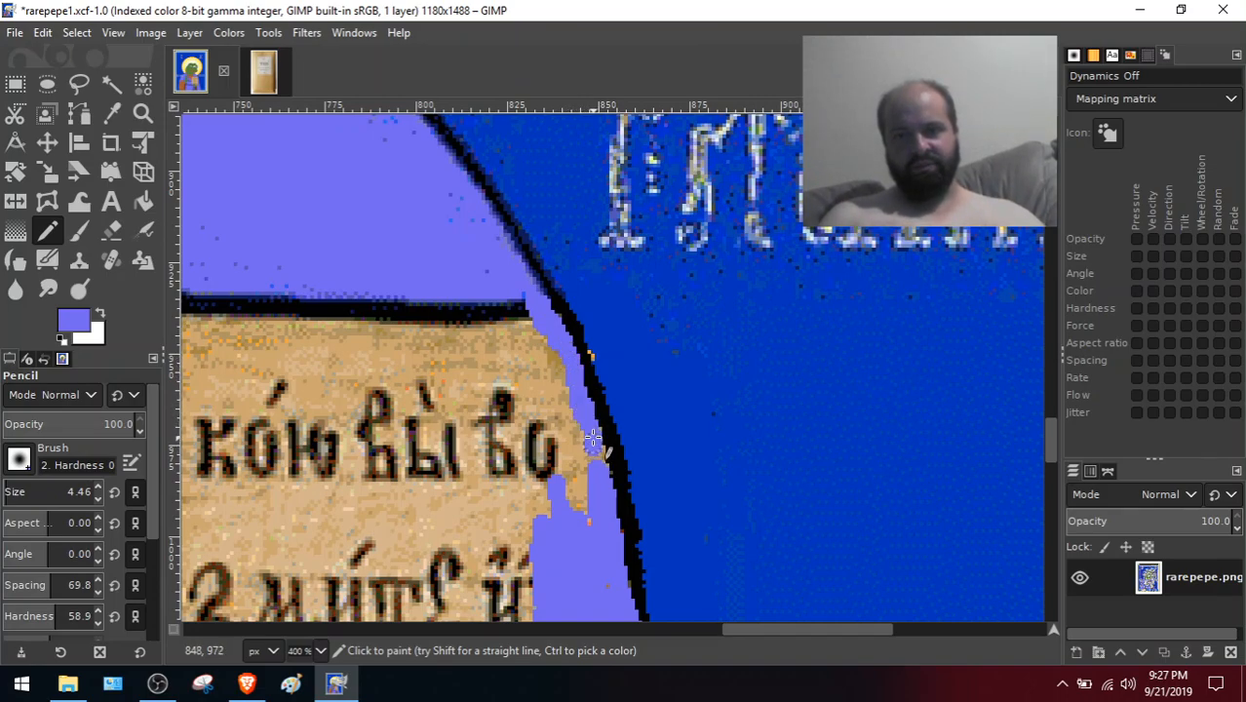
mouse_move(590, 458)
left_mouse_down()
mouse_move(577, 502)
mouse_move(553, 495)
mouse_move(544, 509)
mouse_move(528, 458)
mouse_move(561, 447)
mouse_move(546, 360)
mouse_move(490, 272)
left_mouse_up()
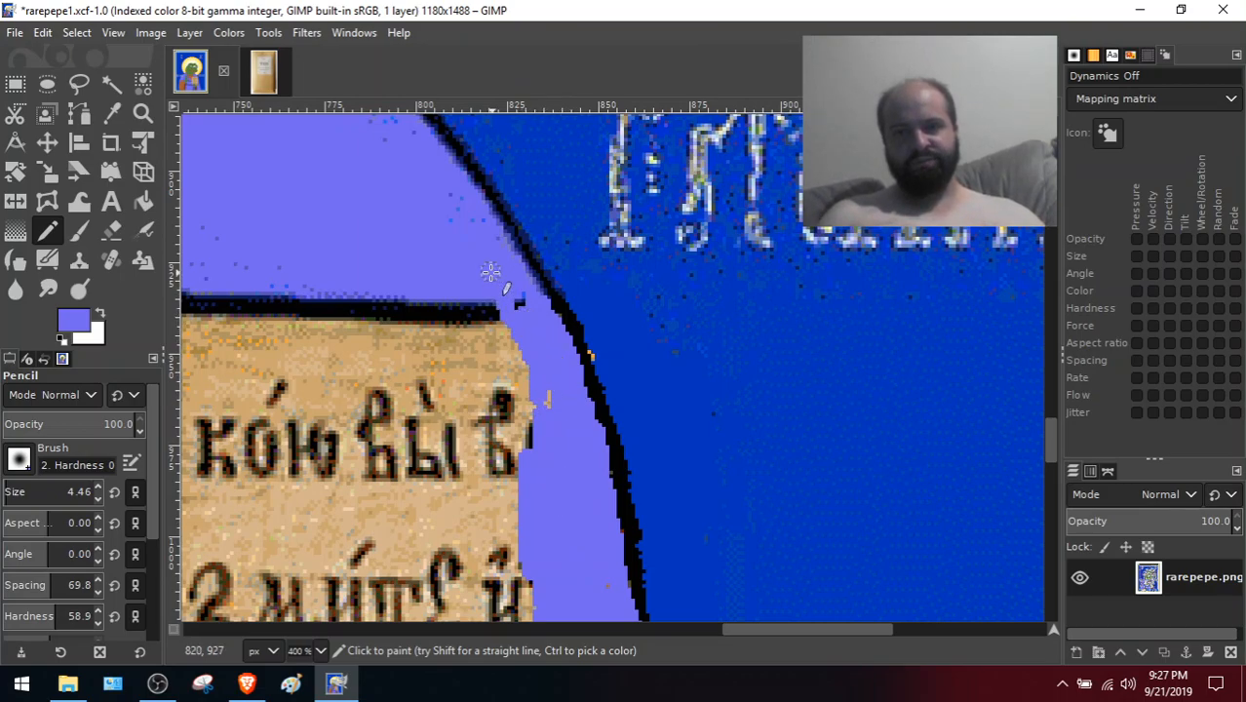
mouse_move(557, 412)
left_mouse_down()
mouse_move(517, 429)
mouse_move(485, 324)
mouse_move(530, 427)
mouse_move(487, 353)
mouse_move(470, 253)
mouse_move(517, 479)
mouse_move(456, 310)
mouse_move(534, 482)
mouse_move(512, 466)
mouse_move(525, 539)
left_mouse_up()
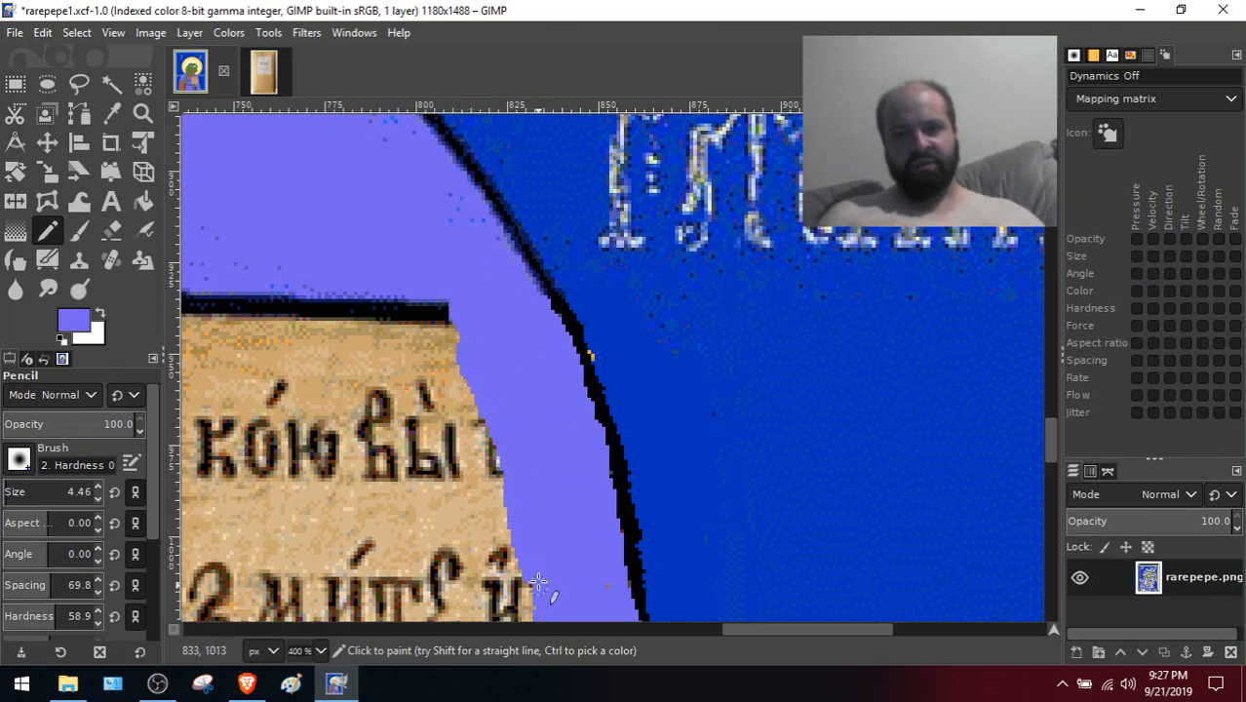
Sample the background blue and paint over the orange speck on the black outline's outer edge with the Pencil
left_click(112, 114)
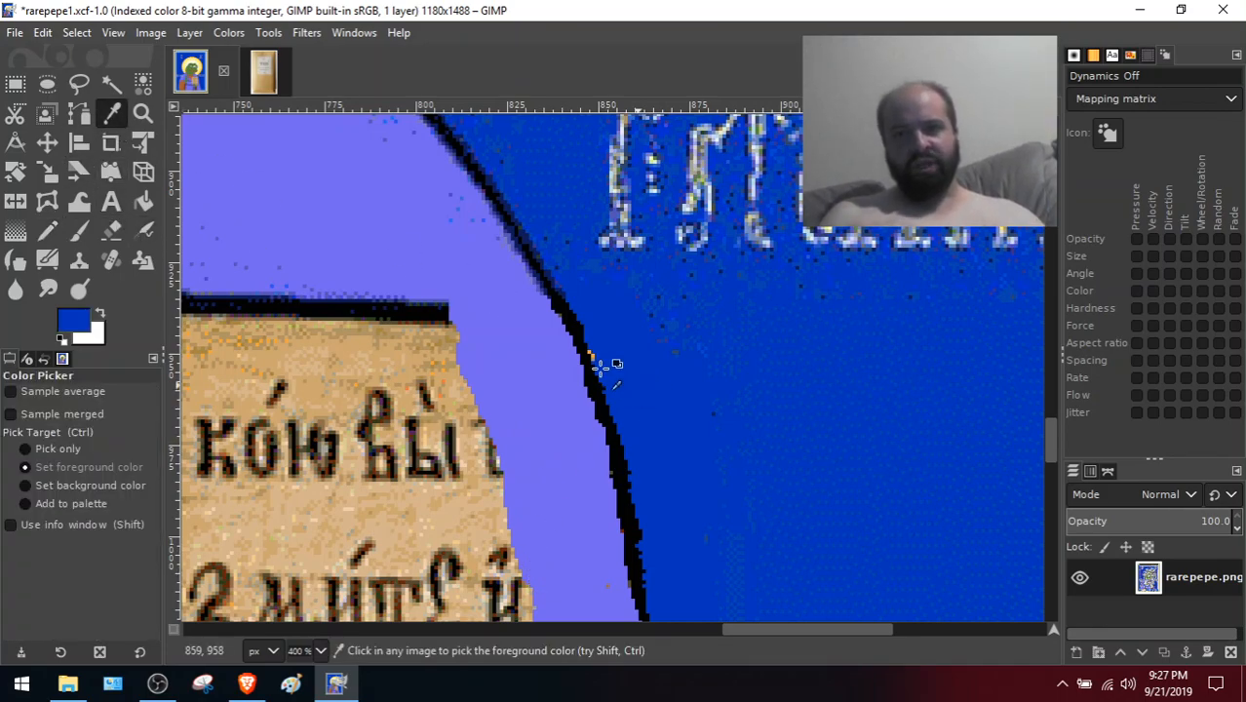
left_click(49, 229)
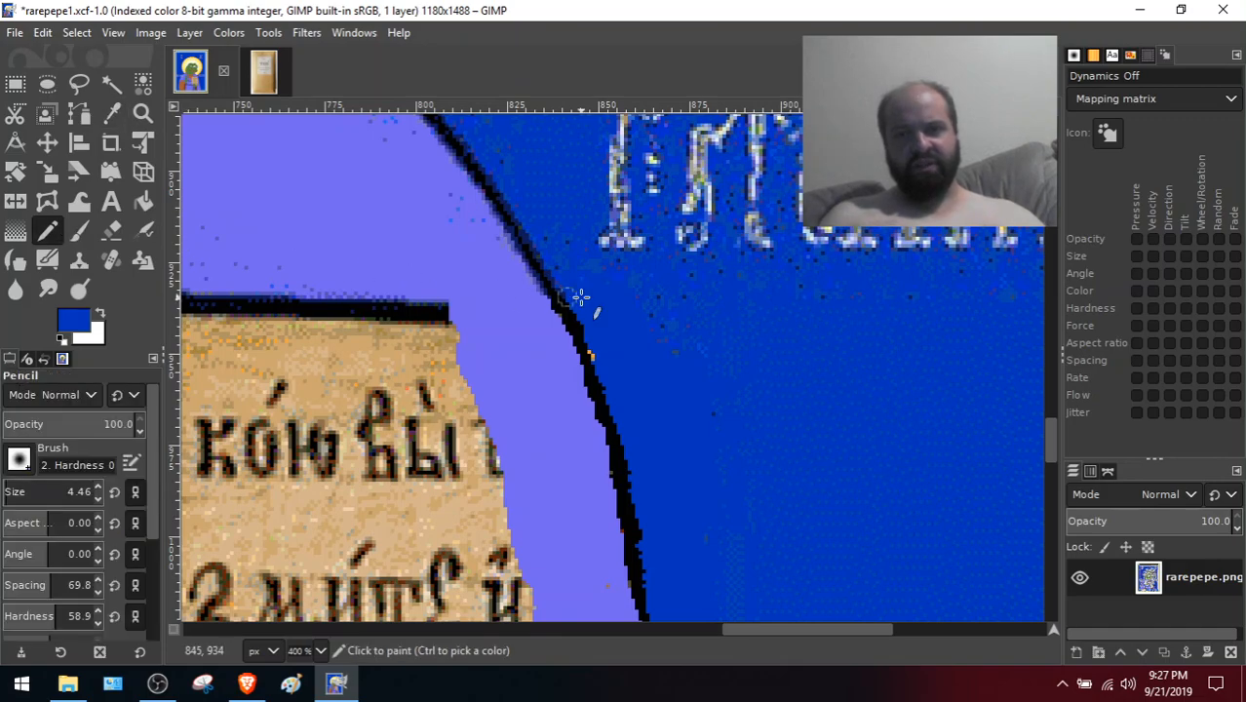
left_click(598, 353)
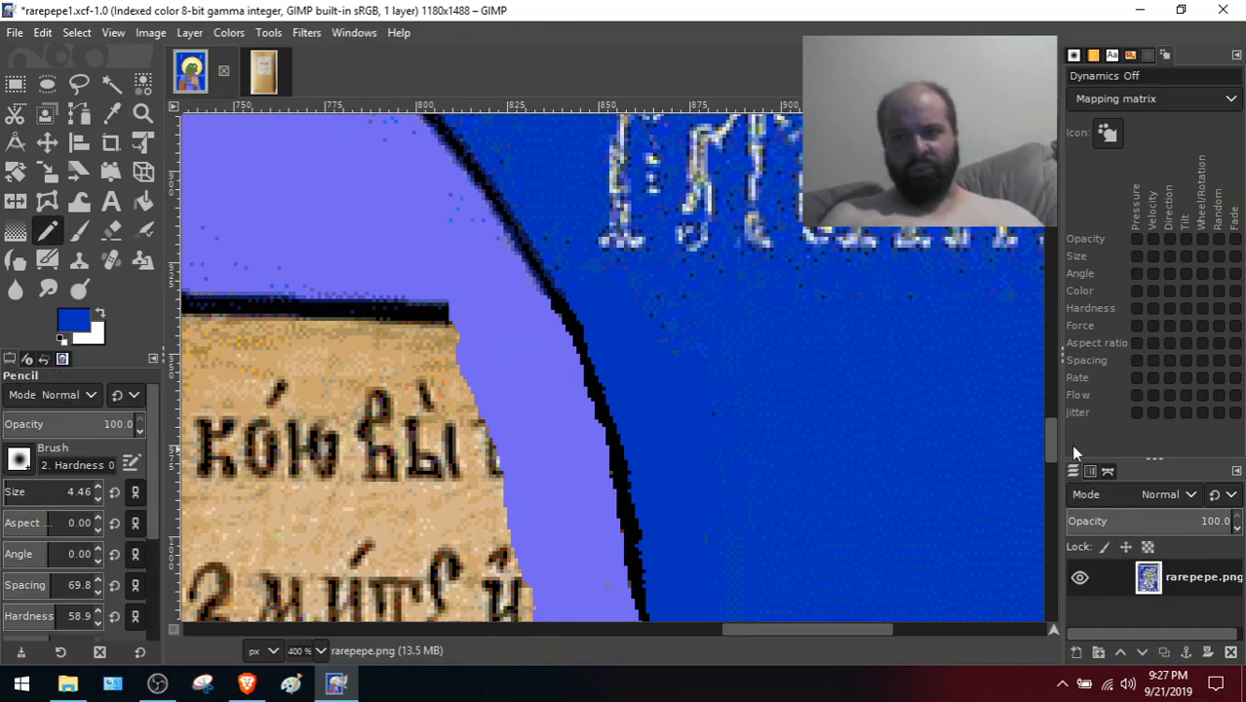
Set the Pencil size to 2.44, sample the outline's black and thicken the thin stretch of outline beside the book's former upper right corner
mouse_move(1053, 441)
left_mouse_down()
mouse_move(1043, 409)
mouse_move(1070, 517)
mouse_move(1055, 423)
mouse_move(1060, 437)
left_mouse_up()
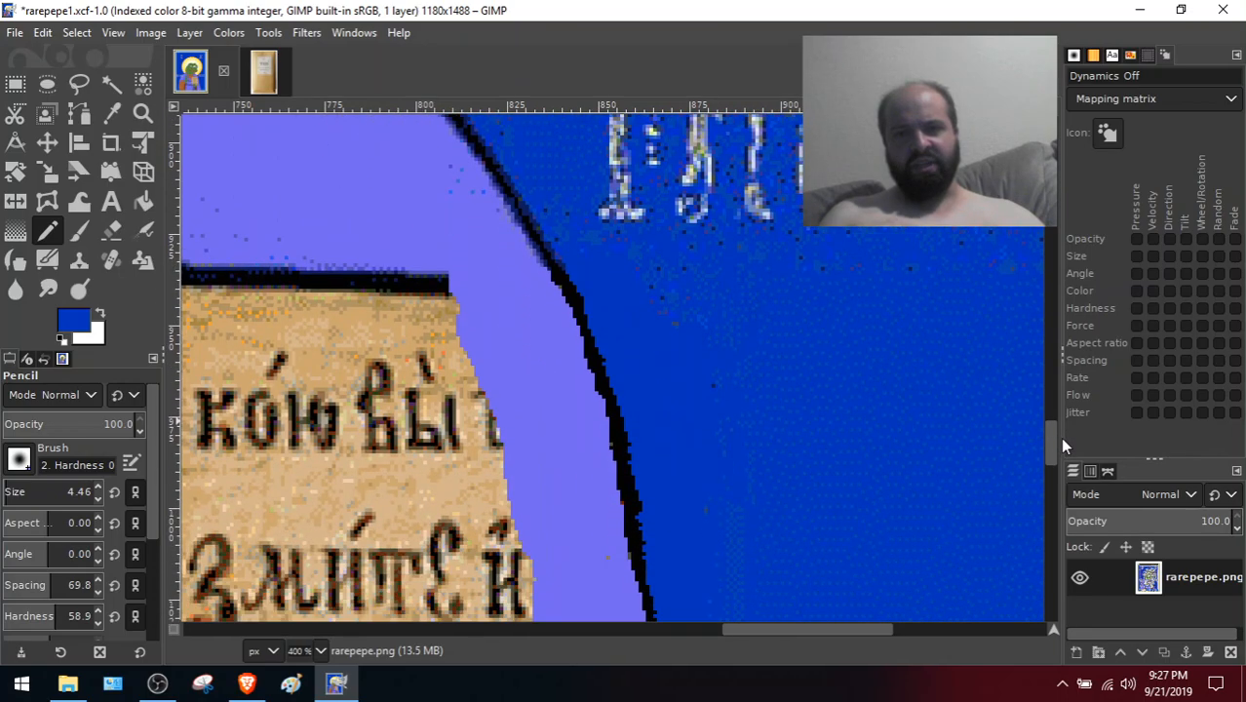
left_click(6, 493)
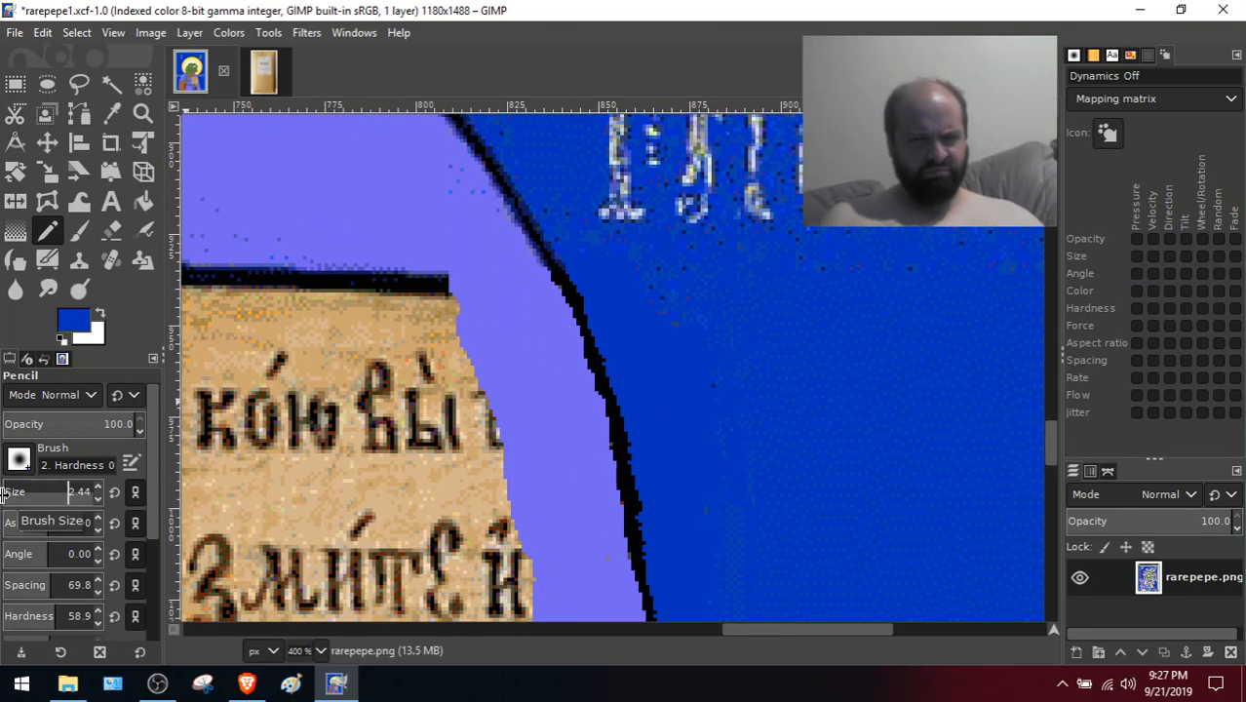
left_click(110, 116)
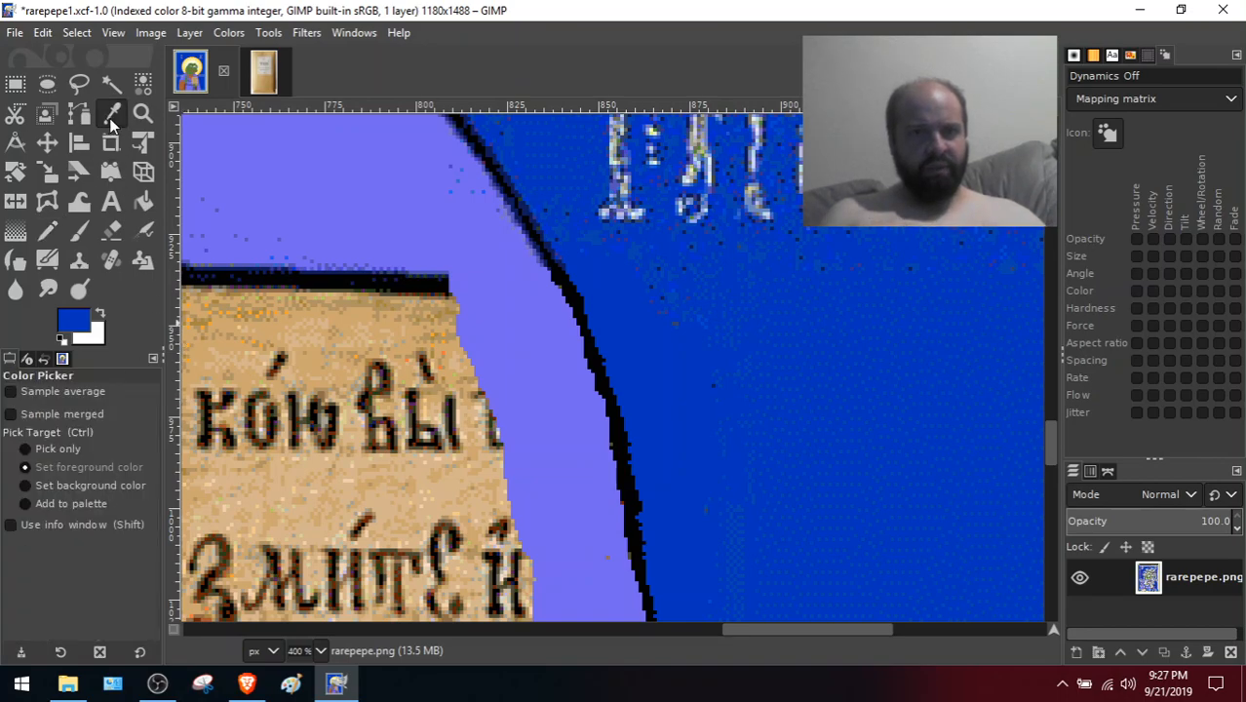
left_click(575, 294)
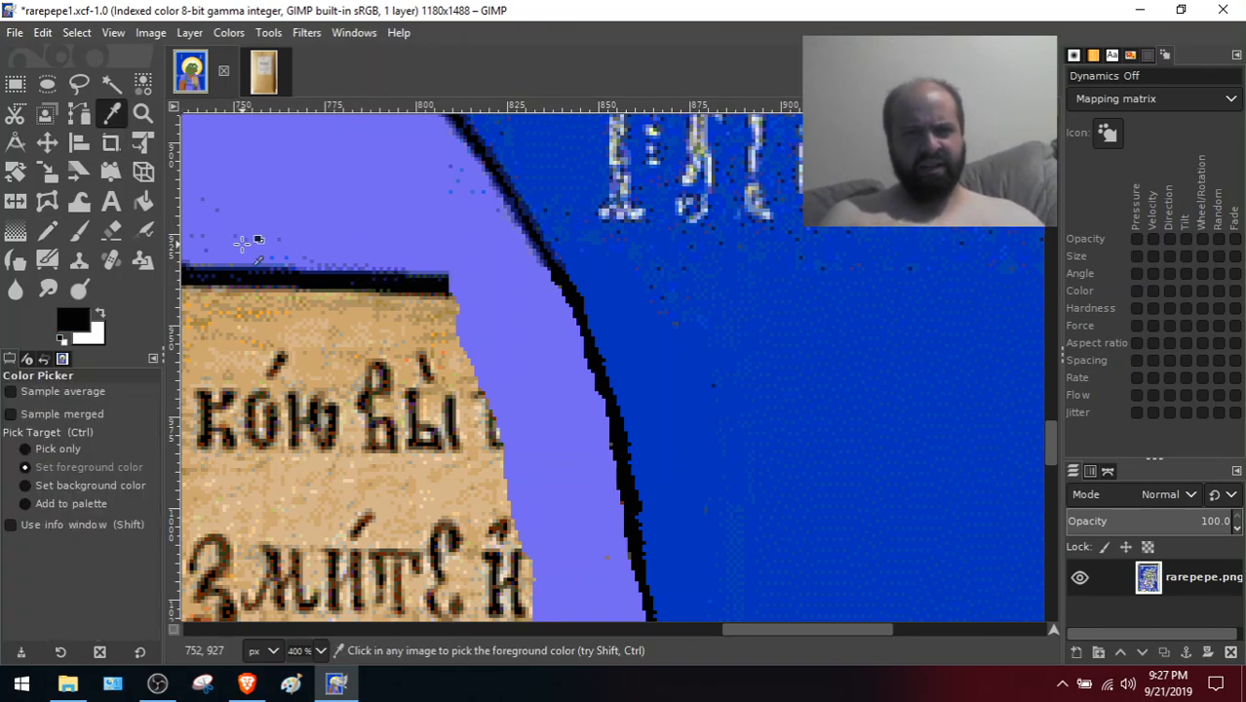
left_click(46, 230)
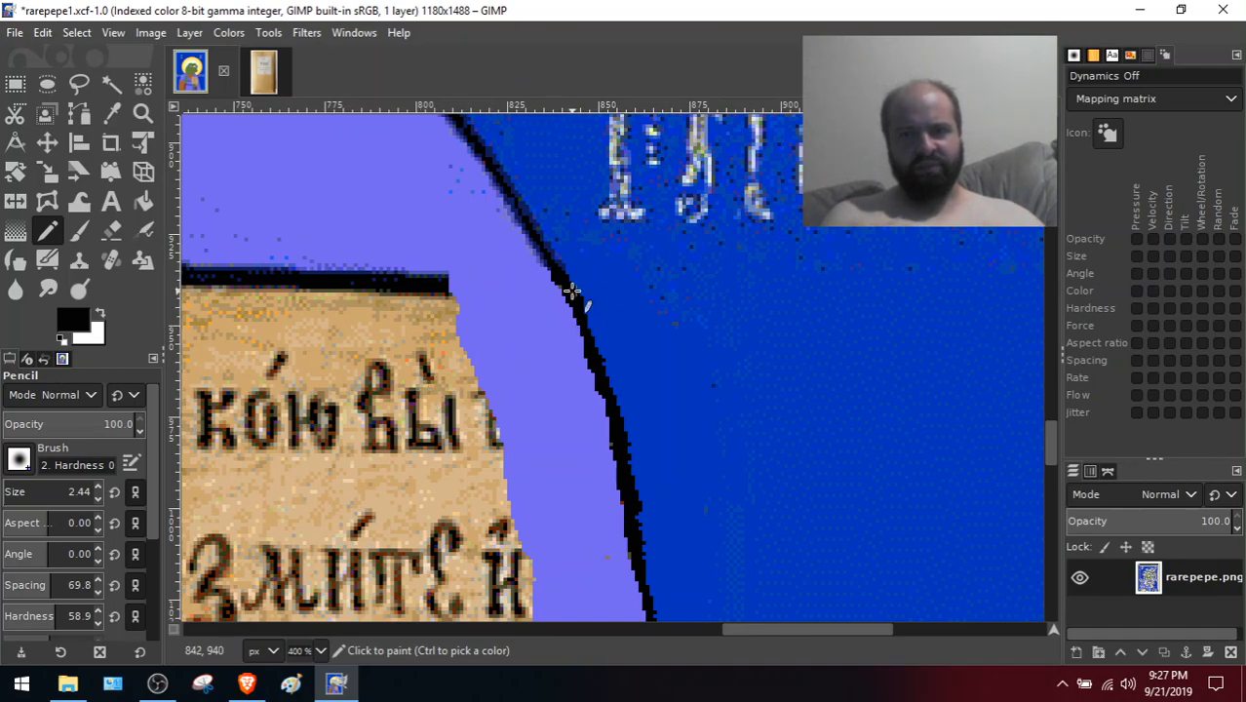
left_click(584, 320)
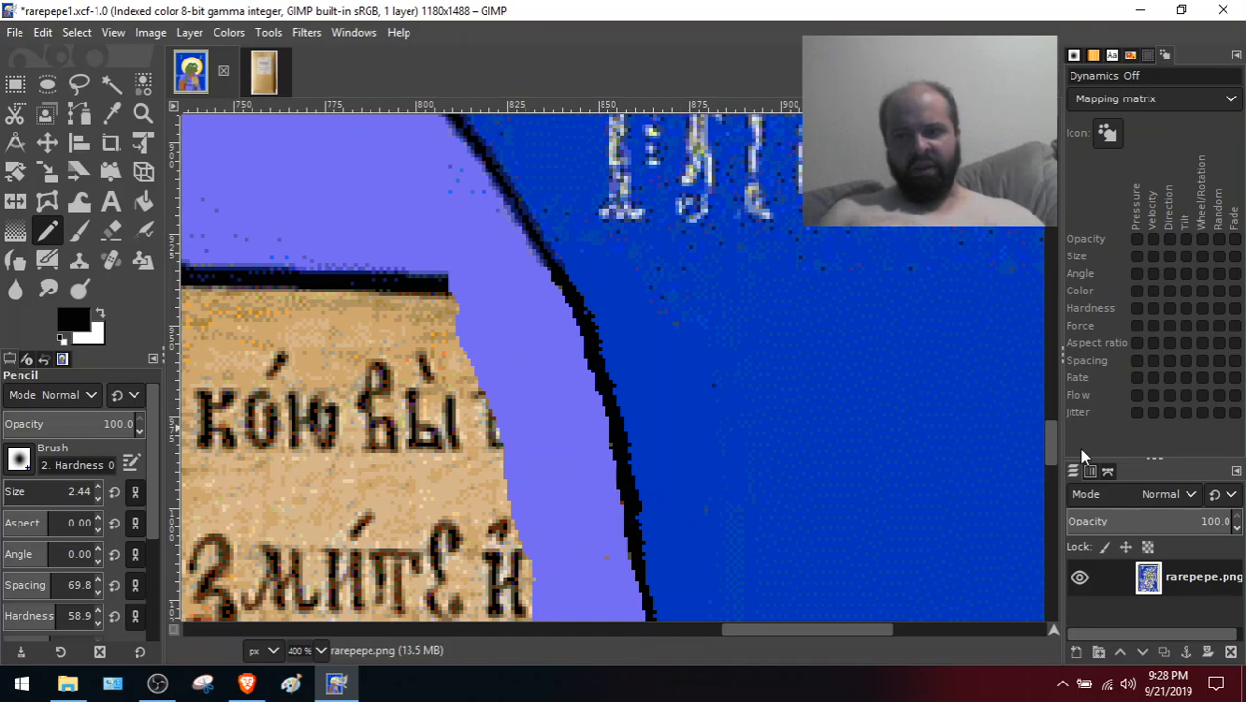
scroll(1048, 441, "down", 4)
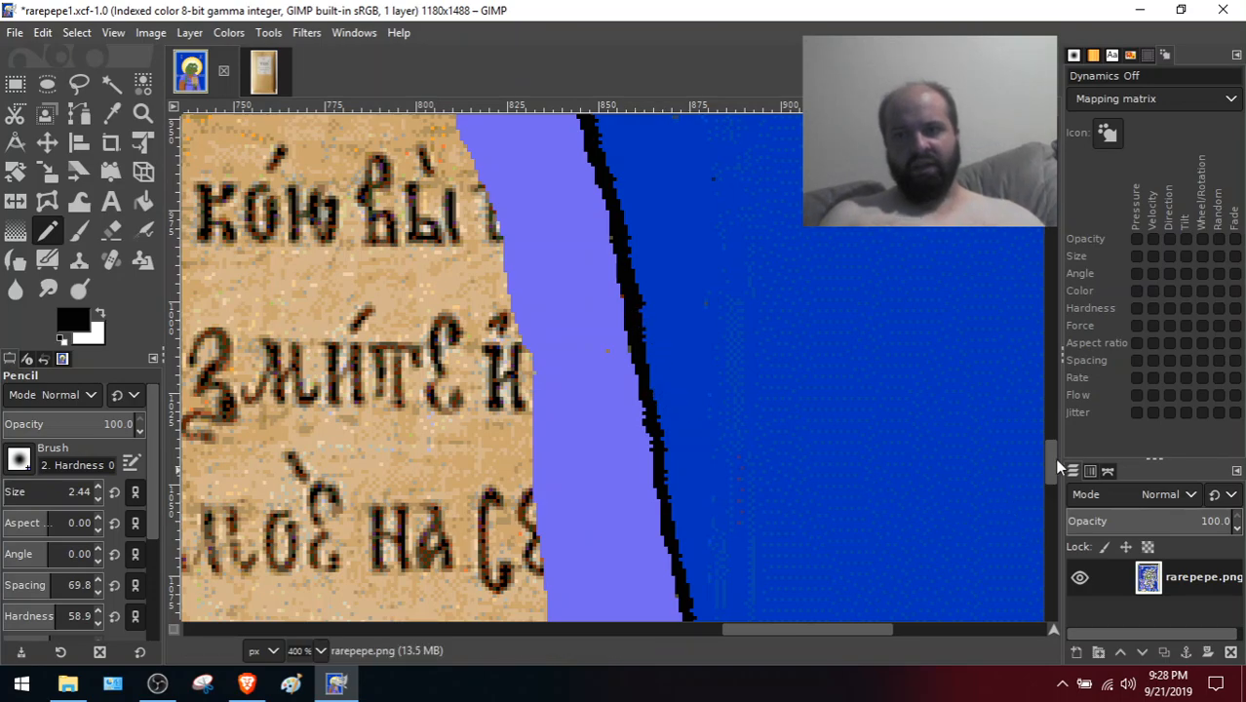
With the Smudge tool at size 3.62, smudge the black outline between the light purple robe and blue background beside the book's lower text
left_click_drag(1052, 451, 1062, 485)
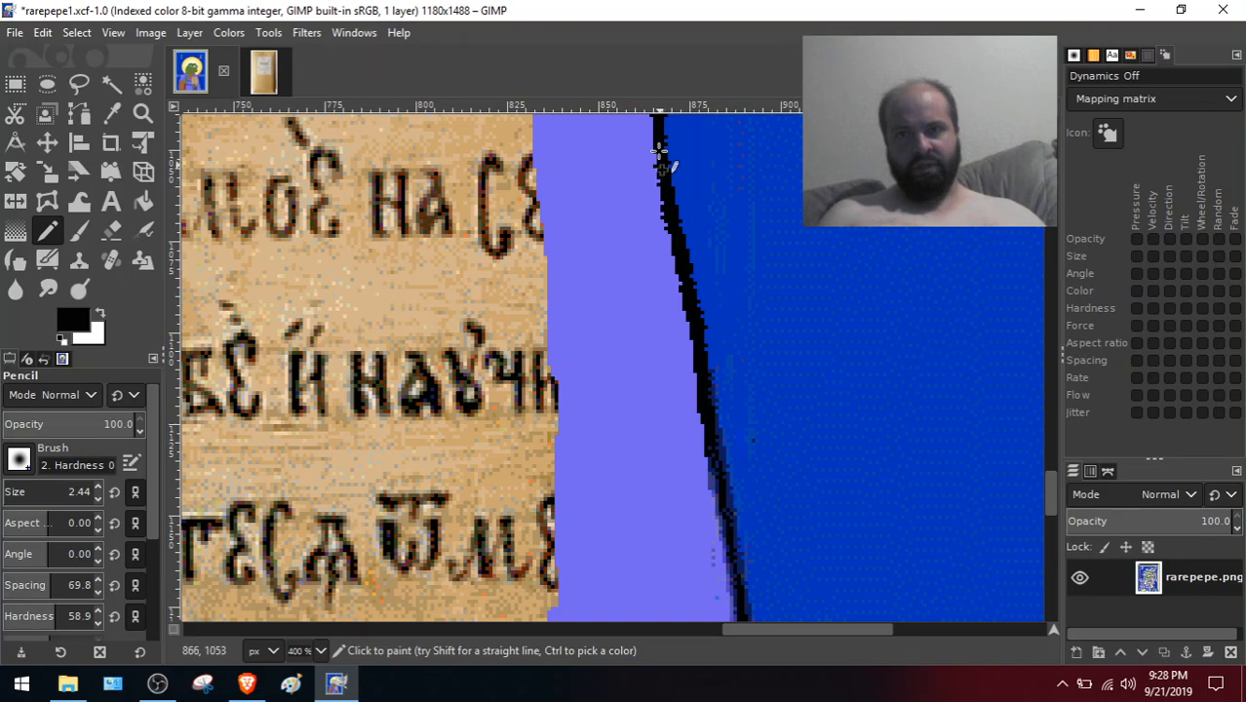
left_click_drag(1051, 493, 1044, 460)
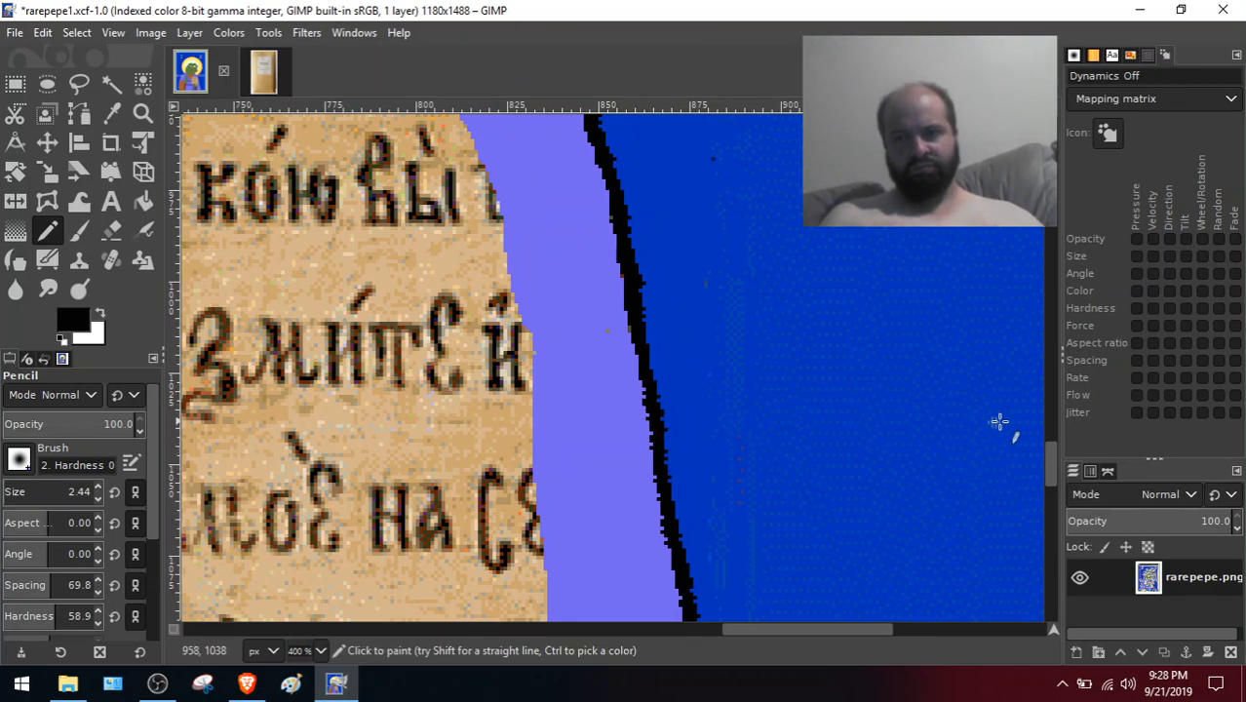
left_click_drag(1056, 457, 1063, 495)
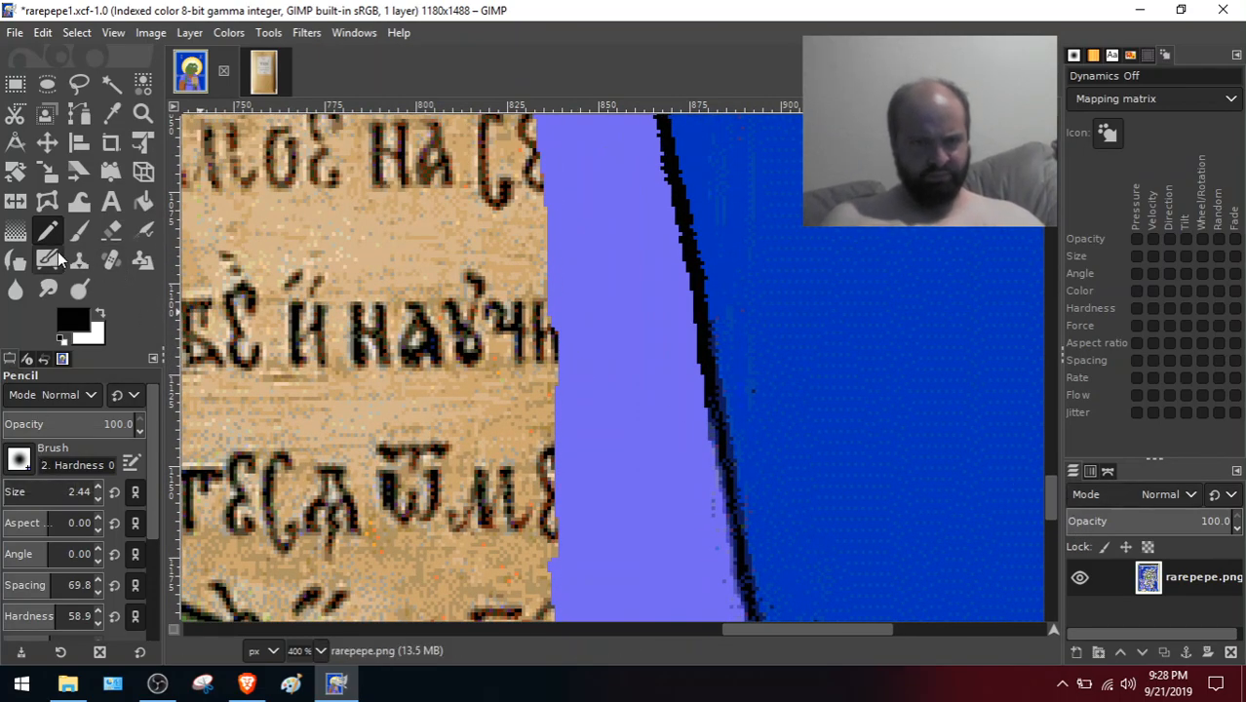
left_click(47, 288)
left_click(7, 493)
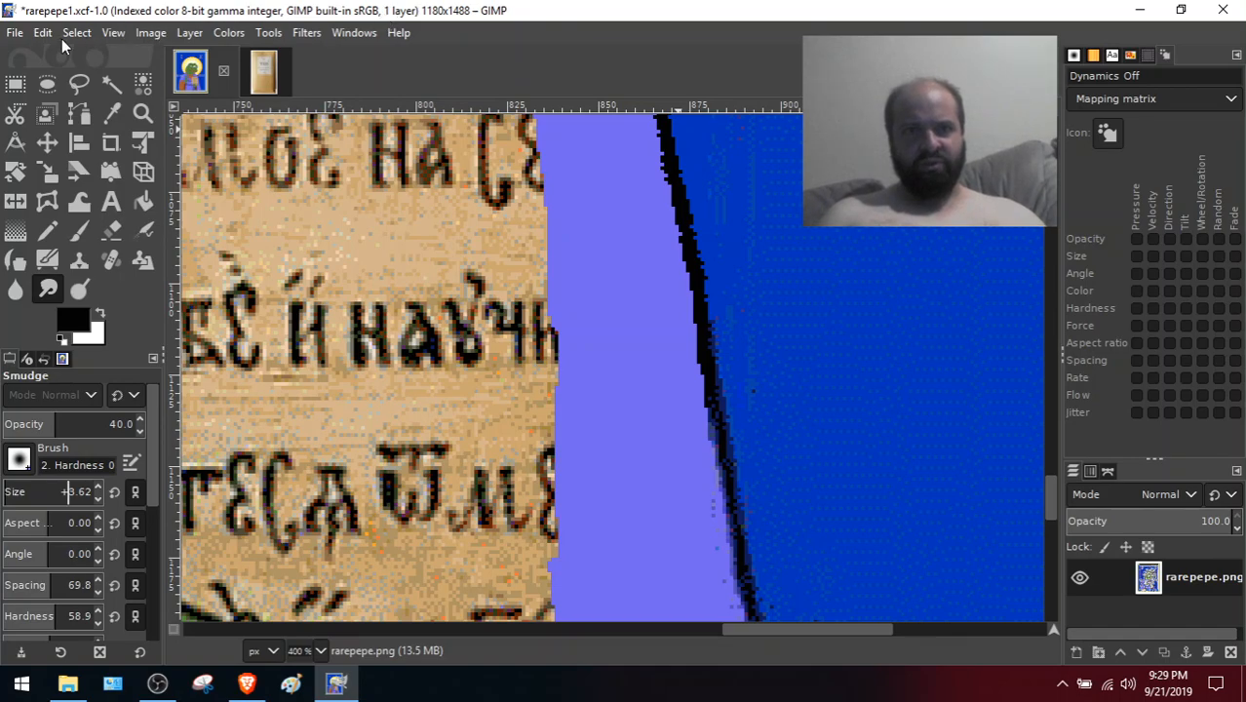
left_click(113, 33)
mouse_move(172, 101)
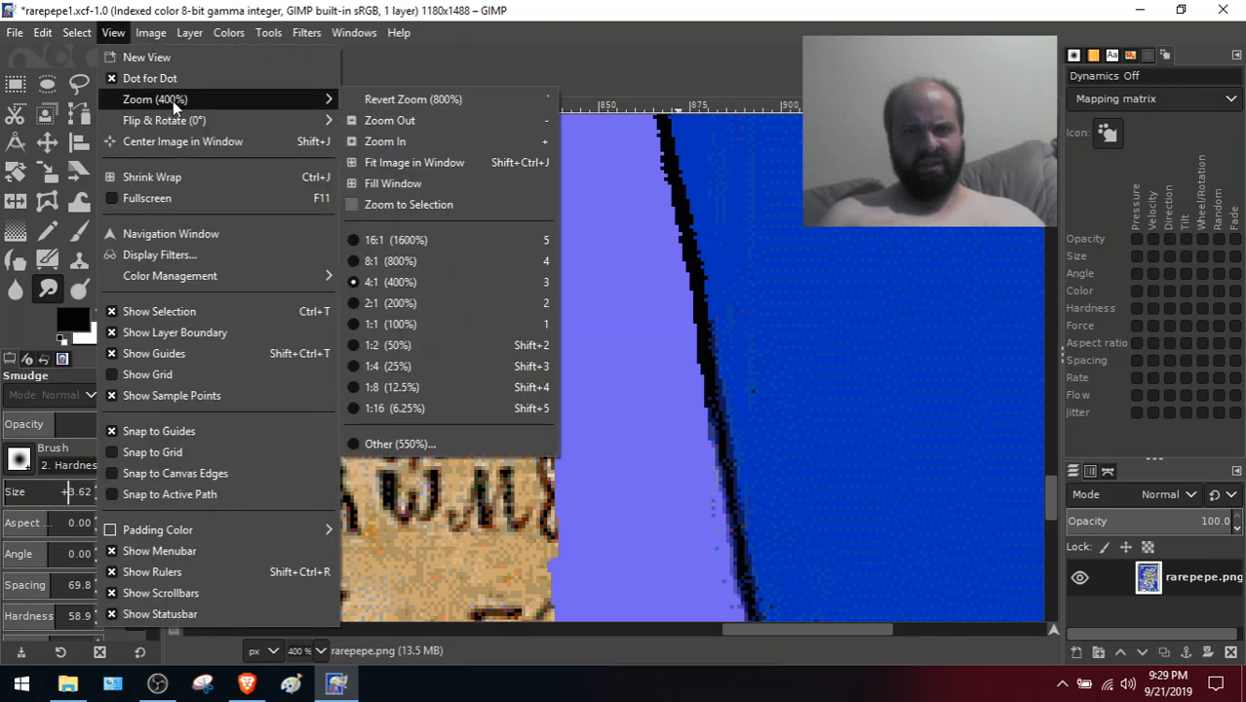
left_click(435, 259)
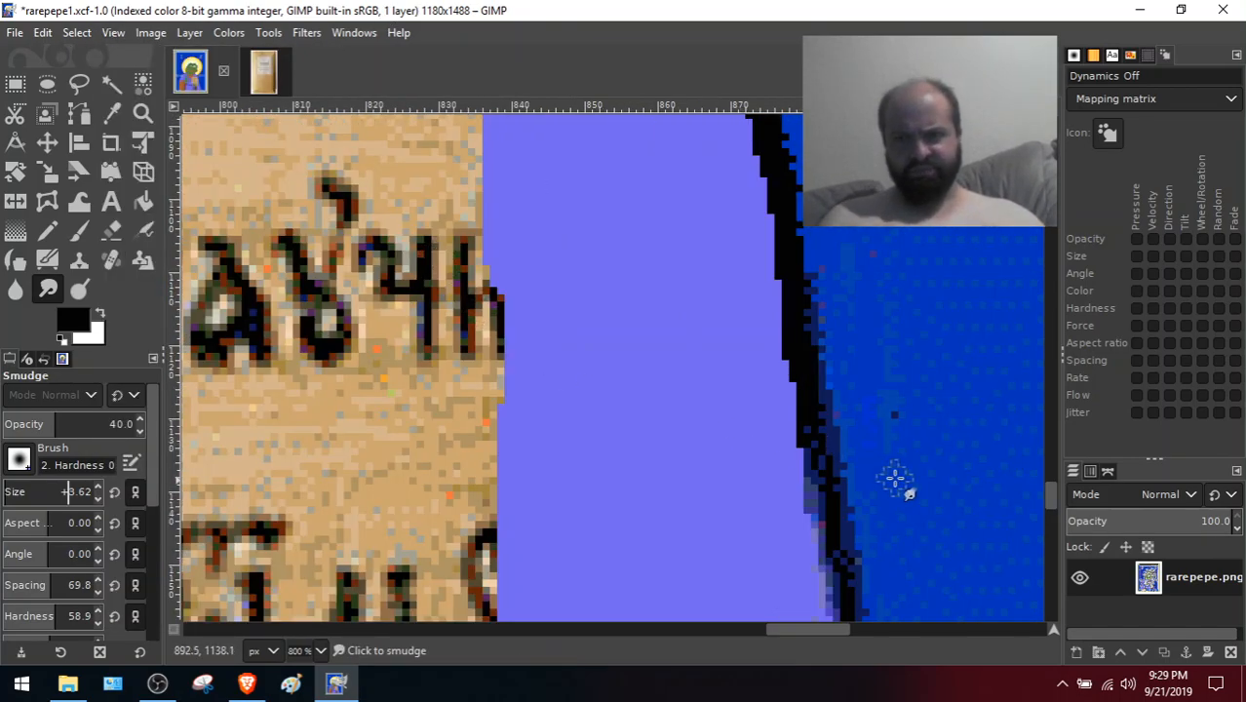
mouse_move(789, 389)
left_mouse_down()
mouse_move(792, 323)
mouse_move(789, 423)
mouse_move(781, 273)
mouse_move(788, 386)
mouse_move(780, 297)
mouse_move(822, 407)
mouse_move(822, 306)
mouse_move(804, 298)
mouse_move(787, 151)
mouse_move(806, 262)
mouse_move(782, 158)
mouse_move(804, 239)
mouse_move(772, 141)
mouse_move(782, 158)
mouse_move(794, 232)
mouse_move(757, 156)
left_mouse_up()
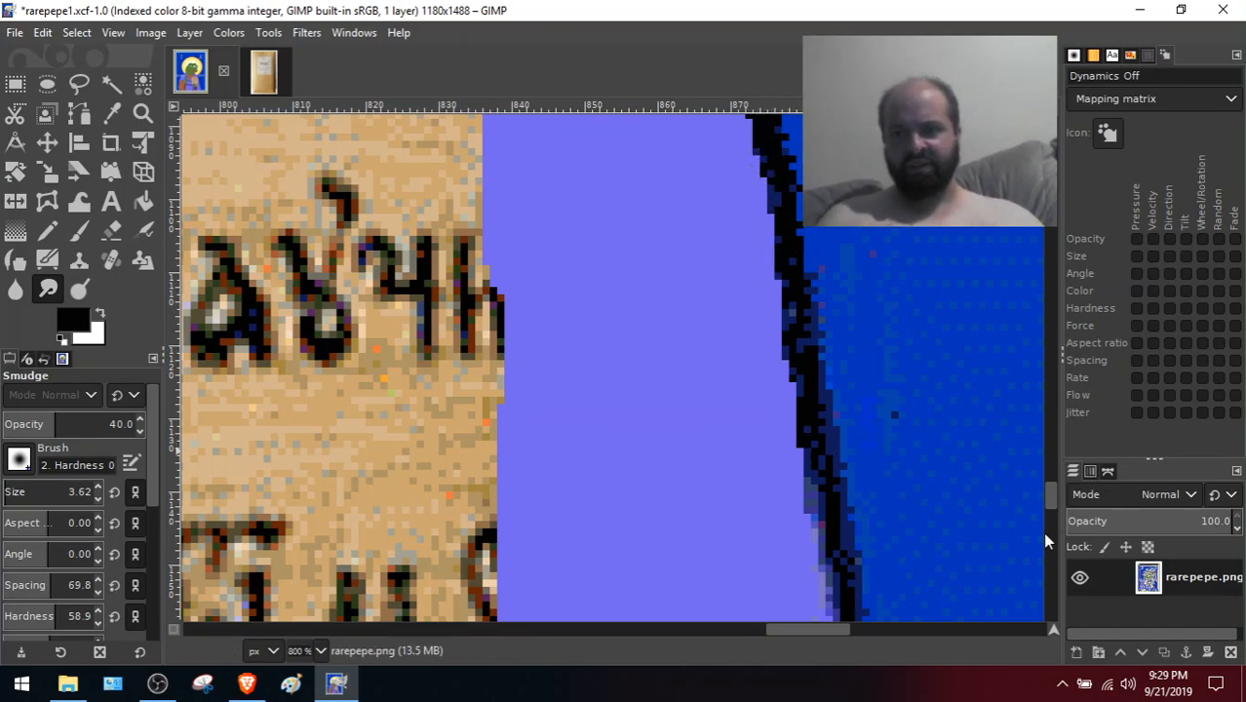
Smudge the jagged edges of the robe's outer black outline farther up, beside the middle lines of the book
mouse_move(1050, 498)
left_mouse_down()
mouse_move(1053, 511)
mouse_move(1051, 471)
mouse_move(1052, 485)
left_mouse_up()
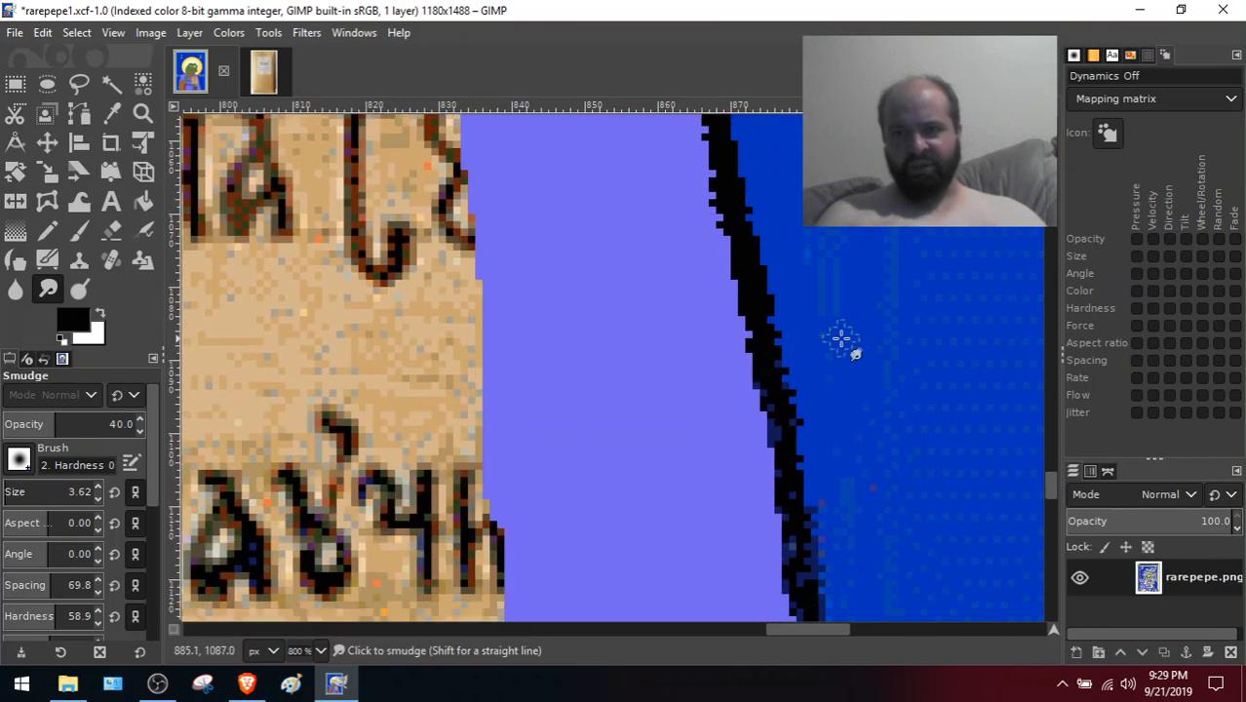
left_click_drag(773, 325, 796, 412)
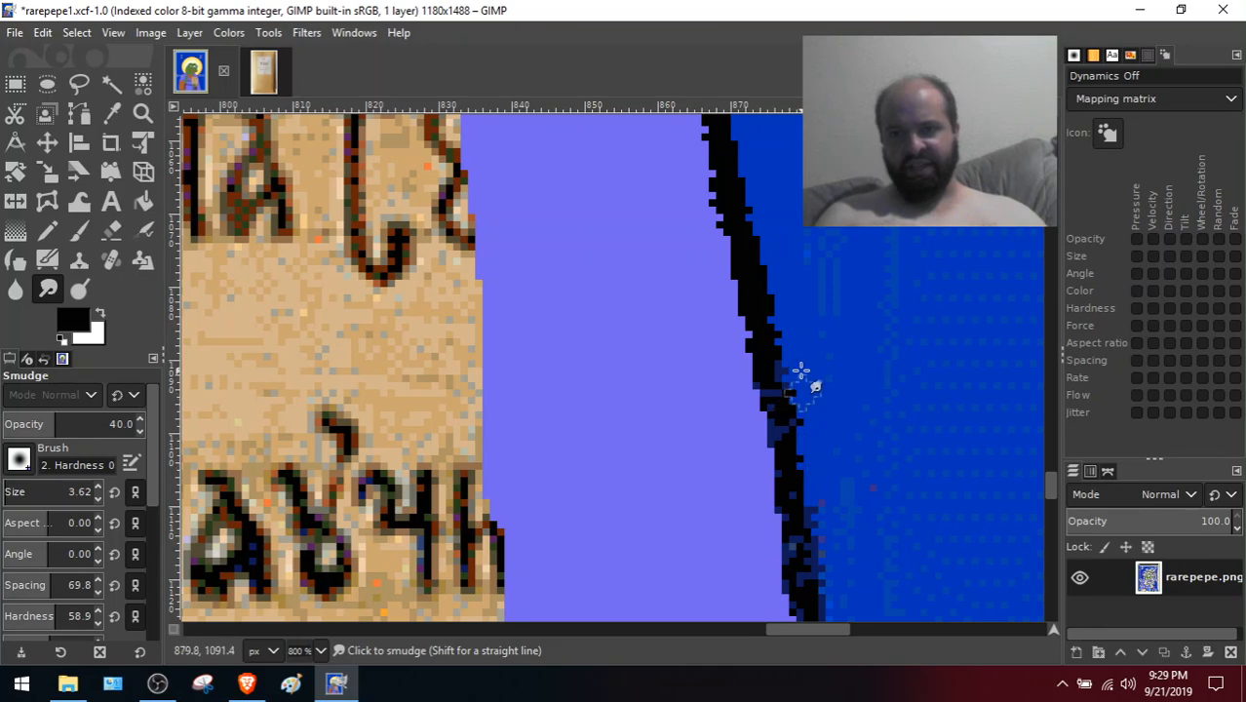
left_click_drag(1052, 490, 1048, 482)
mouse_move(720, 341)
left_mouse_down()
mouse_move(741, 440)
mouse_move(722, 292)
mouse_move(747, 492)
mouse_move(727, 363)
mouse_move(753, 502)
mouse_move(746, 383)
mouse_move(779, 442)
mouse_move(760, 371)
mouse_move(780, 469)
mouse_move(750, 316)
mouse_move(800, 524)
mouse_move(715, 202)
mouse_move(715, 323)
mouse_move(692, 226)
mouse_move(701, 312)
mouse_move(798, 437)
left_mouse_up()
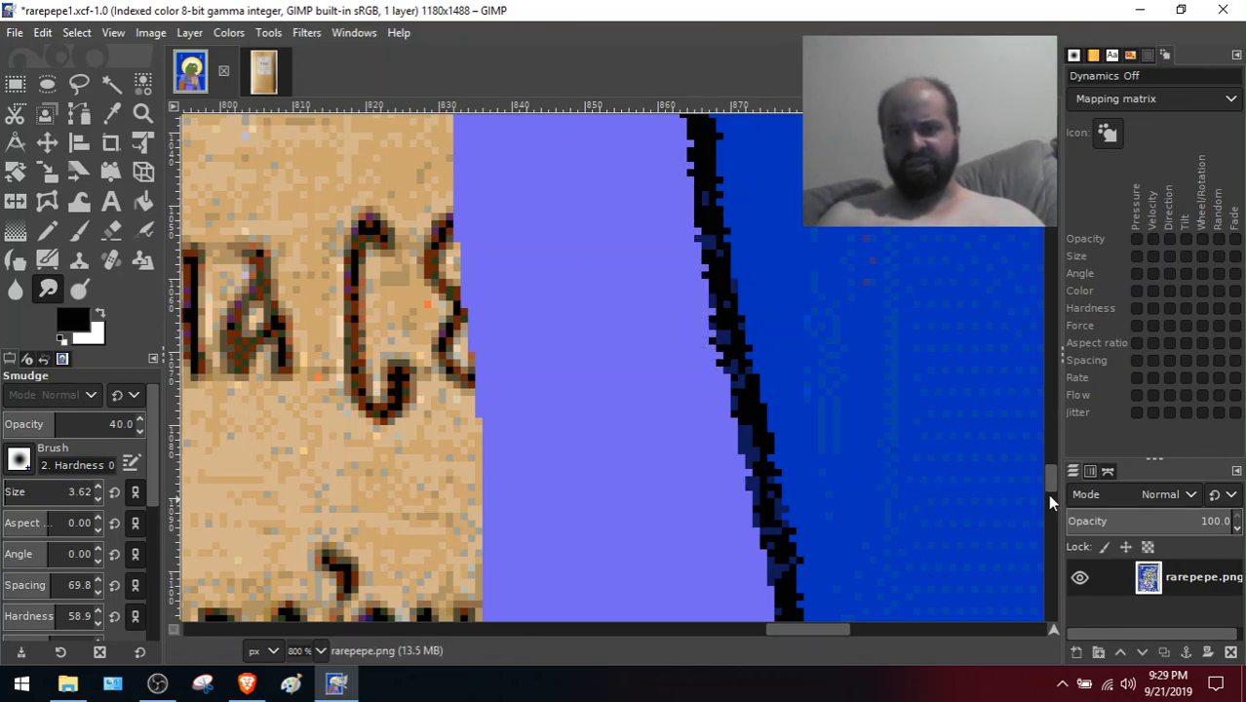
Smudge the rest of the robe's outer black outline up past the top edge of the book
left_click_drag(1051, 482, 1051, 466)
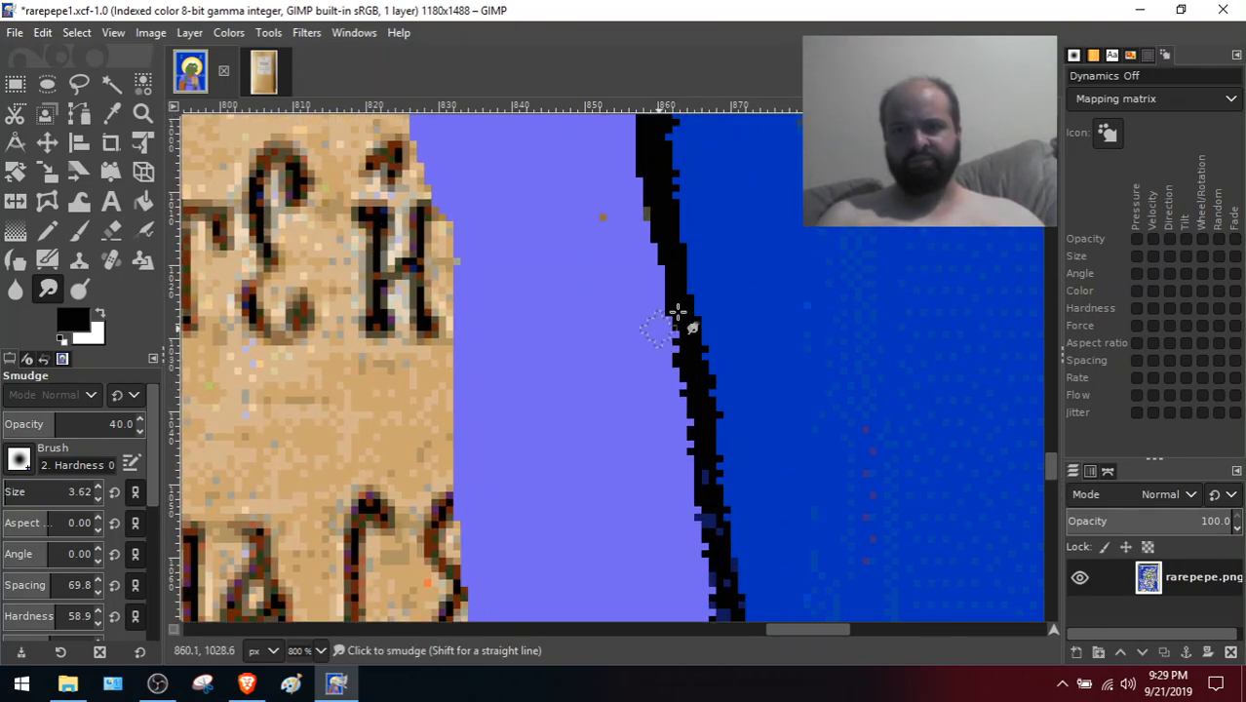
mouse_move(687, 455)
left_mouse_down()
mouse_move(654, 308)
mouse_move(681, 445)
mouse_move(674, 329)
mouse_move(693, 452)
mouse_move(688, 431)
mouse_move(670, 450)
mouse_move(705, 526)
mouse_move(685, 373)
mouse_move(724, 498)
mouse_move(691, 249)
mouse_move(711, 410)
mouse_move(711, 292)
mouse_move(730, 517)
mouse_move(664, 194)
mouse_move(696, 296)
mouse_move(652, 200)
mouse_move(648, 151)
mouse_move(663, 302)
mouse_move(636, 120)
mouse_move(659, 281)
mouse_move(678, 240)
mouse_move(676, 98)
mouse_move(695, 265)
mouse_move(652, 110)
mouse_move(677, 236)
mouse_move(692, 252)
mouse_move(661, 121)
mouse_move(728, 339)
left_mouse_up()
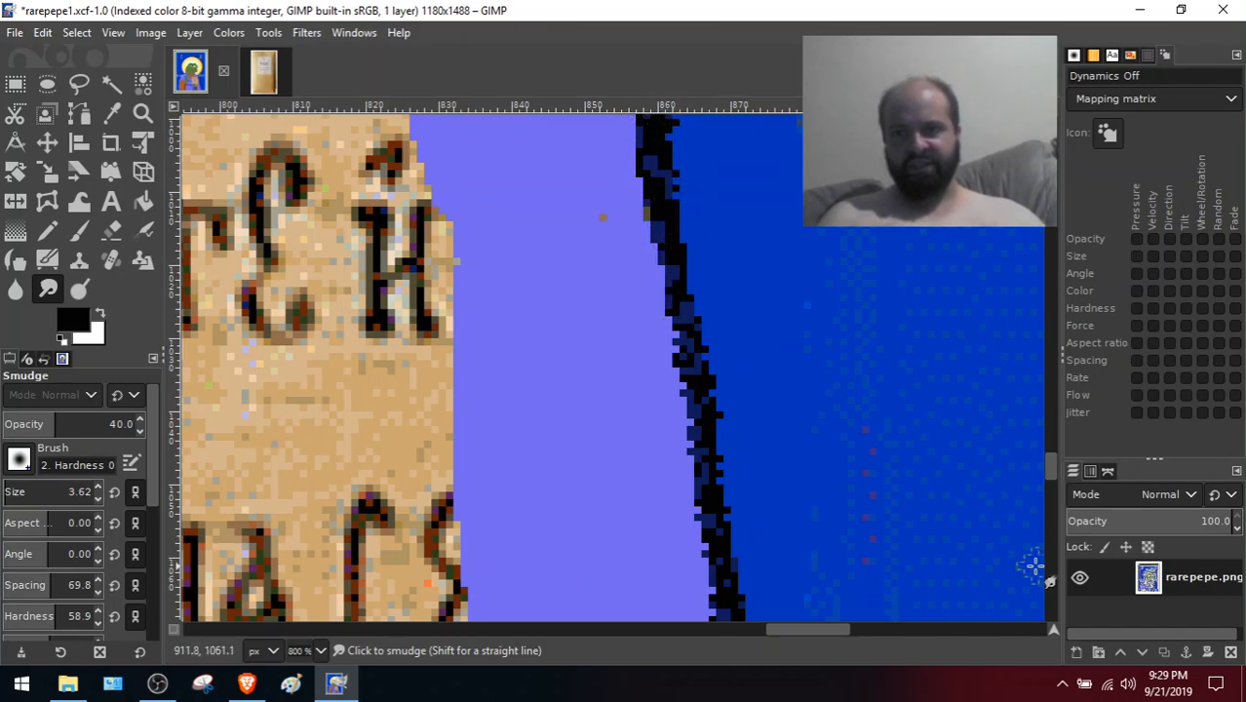
left_click_drag(1050, 465, 1048, 441)
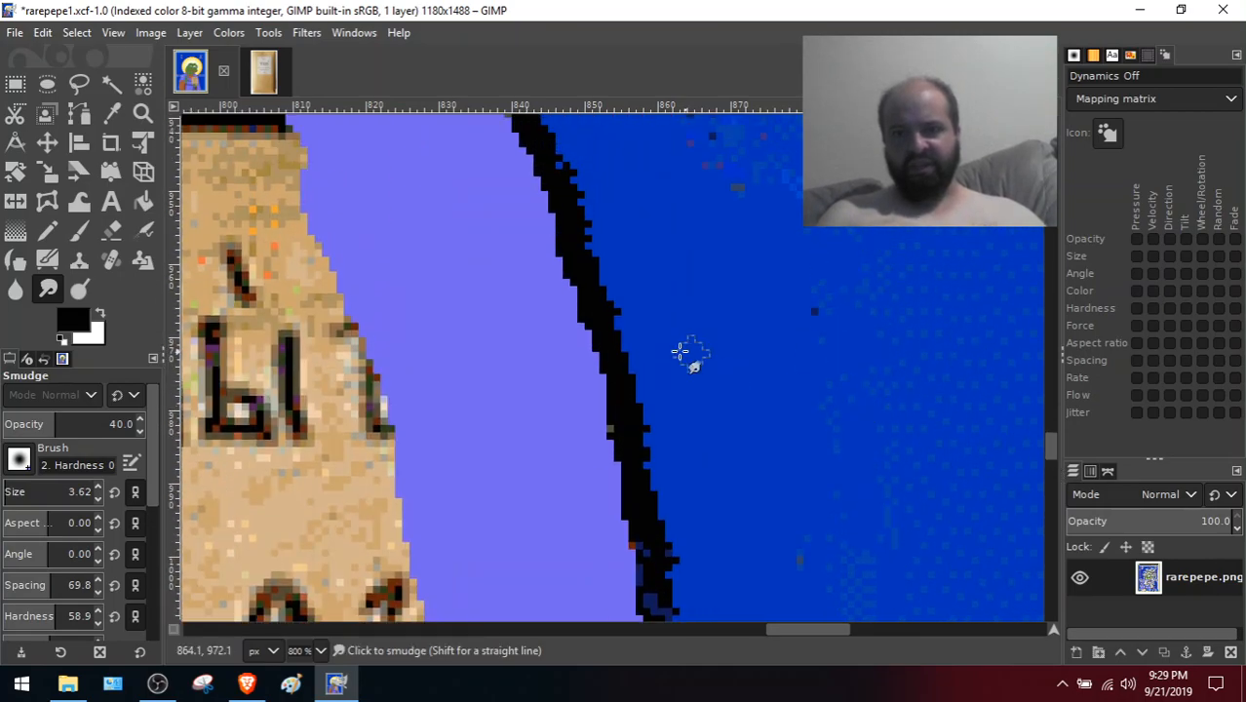
mouse_move(589, 426)
left_mouse_down()
mouse_move(614, 587)
mouse_move(591, 384)
mouse_move(613, 469)
mouse_move(629, 481)
mouse_move(649, 349)
mouse_move(670, 500)
left_mouse_up()
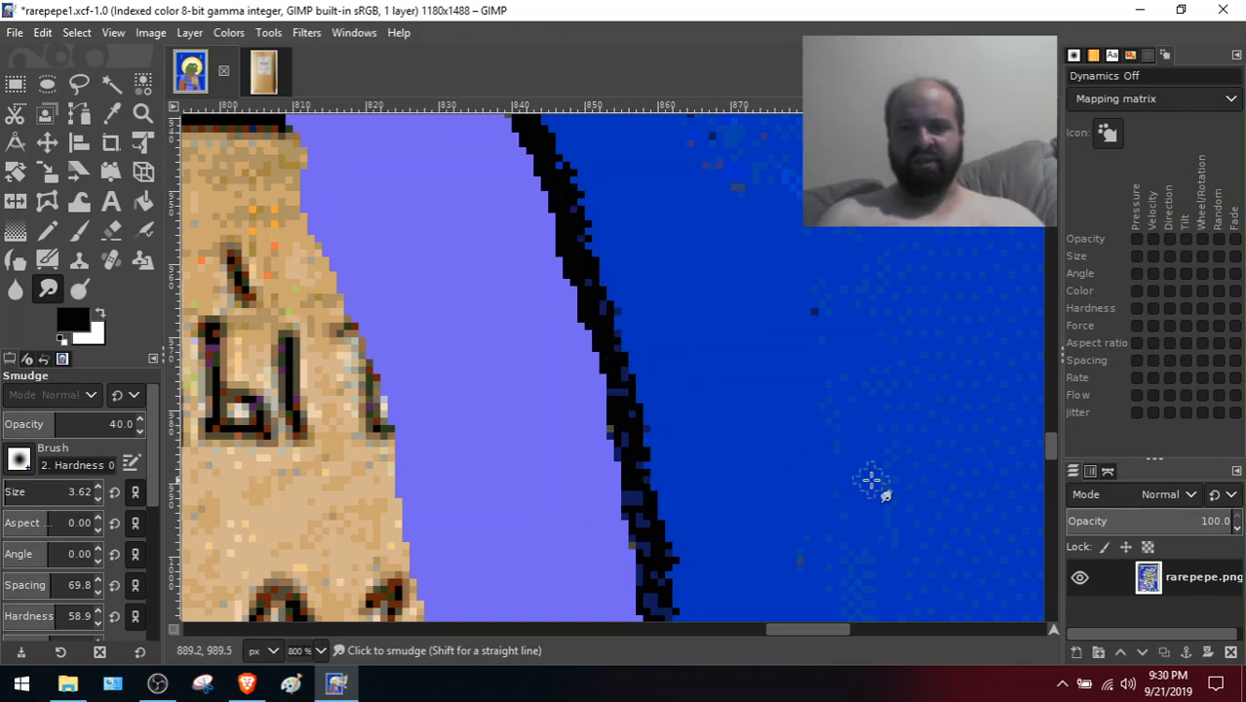
left_click_drag(1050, 439, 1048, 433)
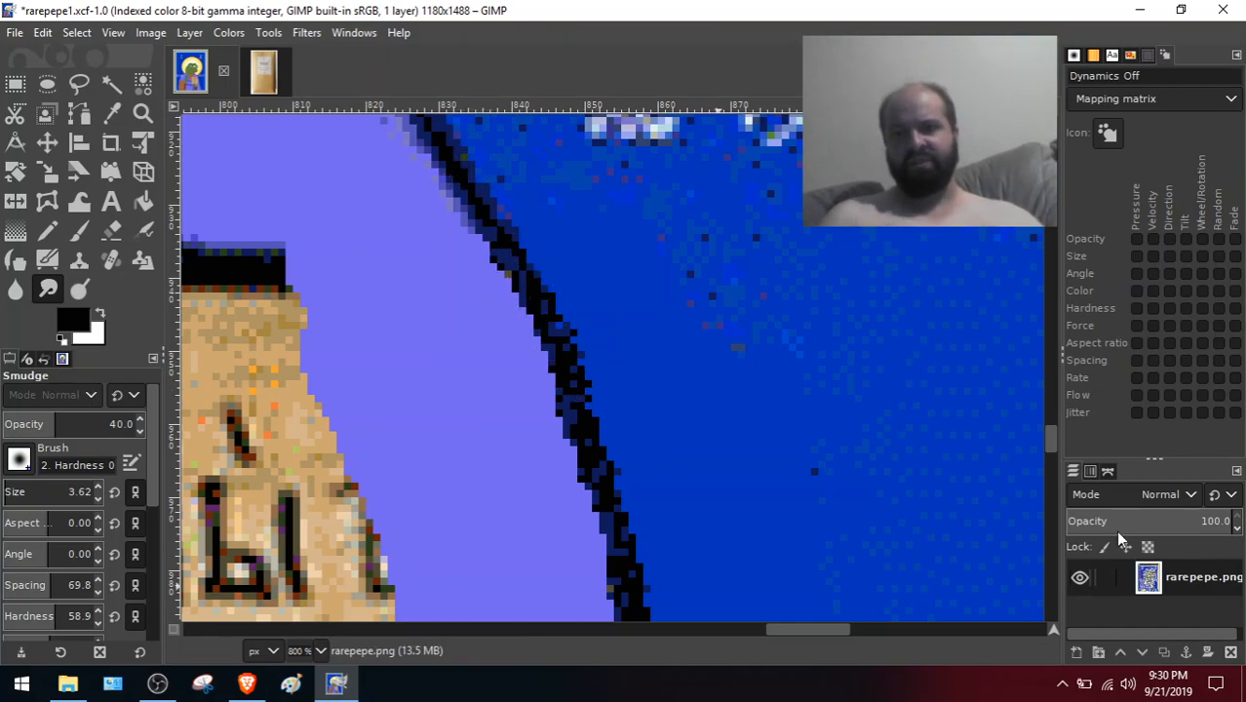
mouse_move(1050, 437)
left_mouse_down()
mouse_move(1081, 532)
mouse_move(1054, 446)
left_mouse_up()
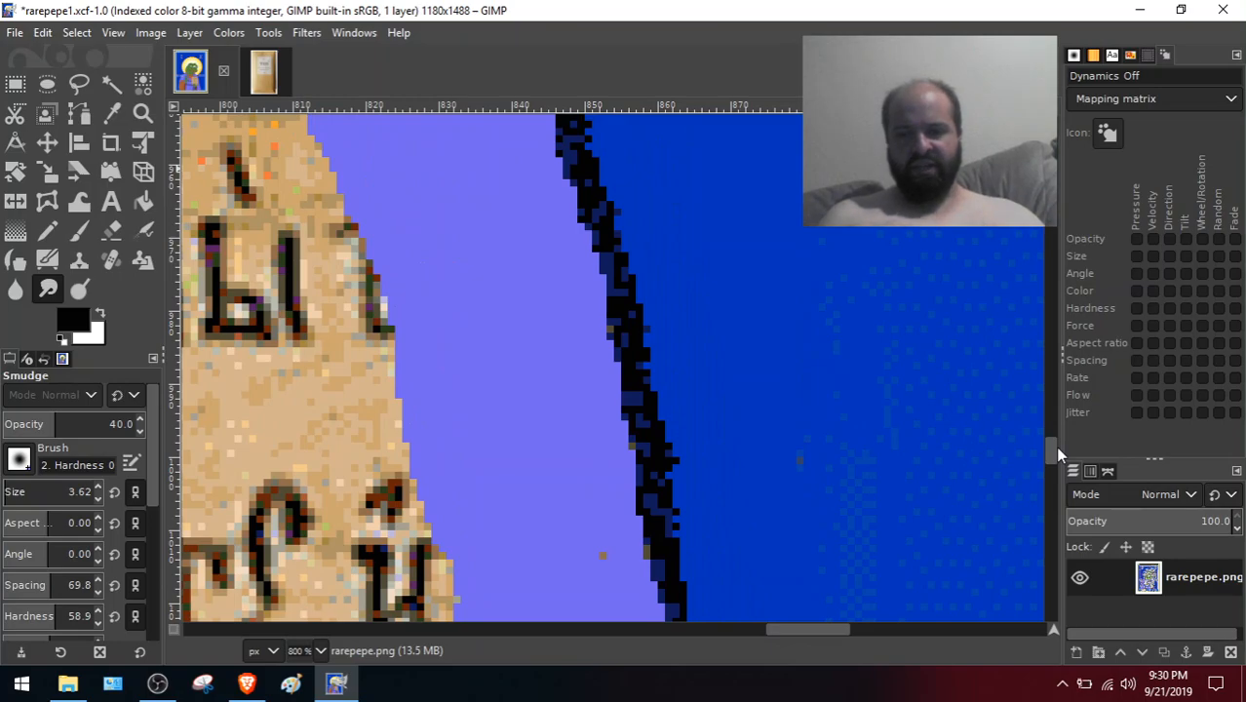
Review the robe outline and the area around the book and hands at 150% zoom
key("minus")
key("minus")
key("minus")
key("minus")
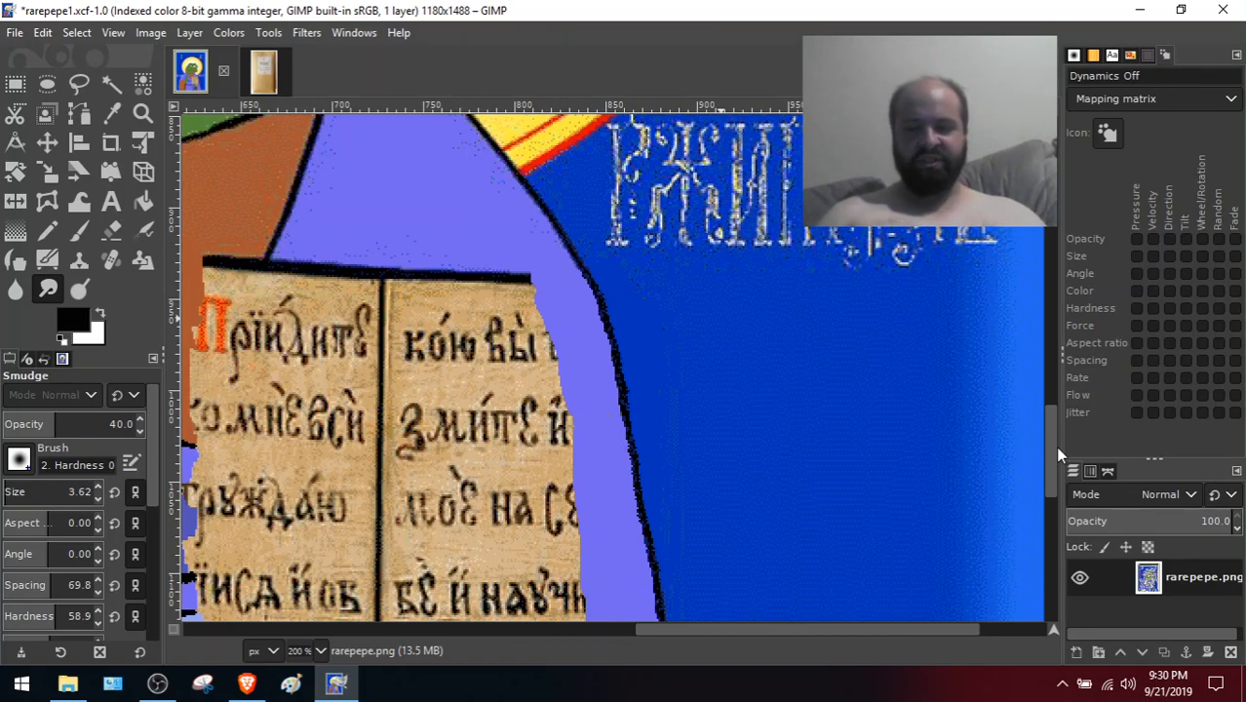
key("minus")
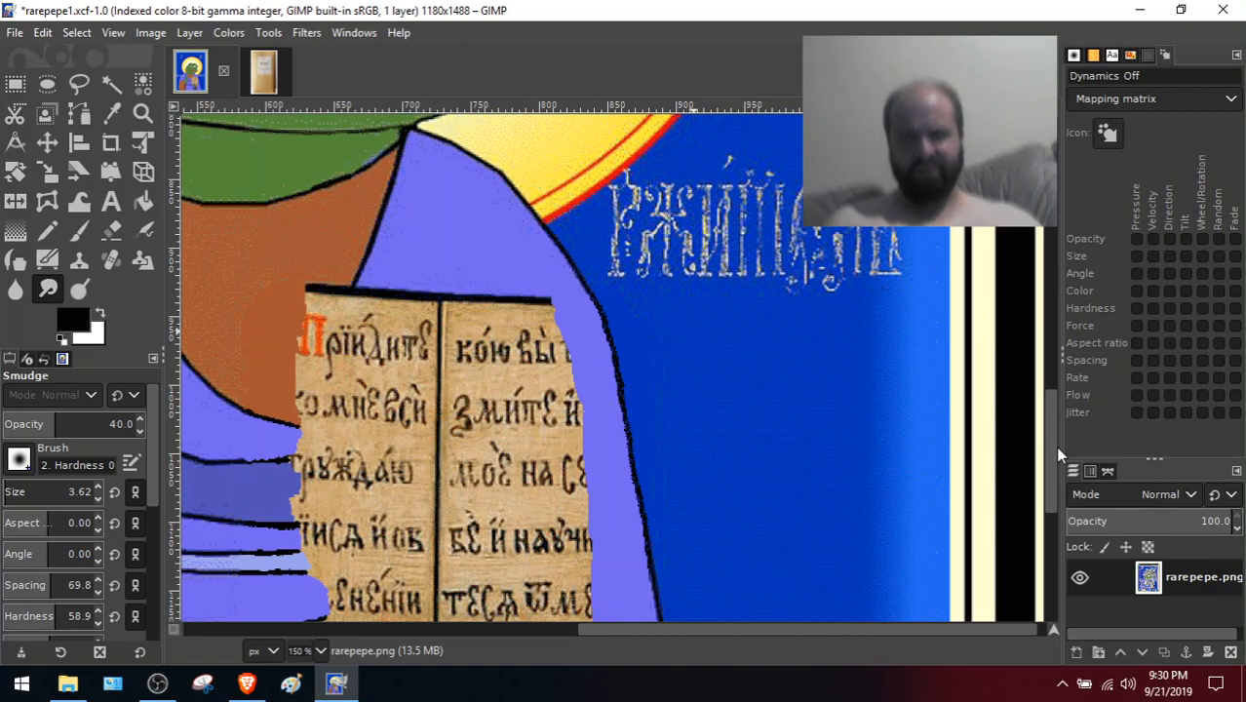
left_click_drag(1053, 450, 1054, 479)
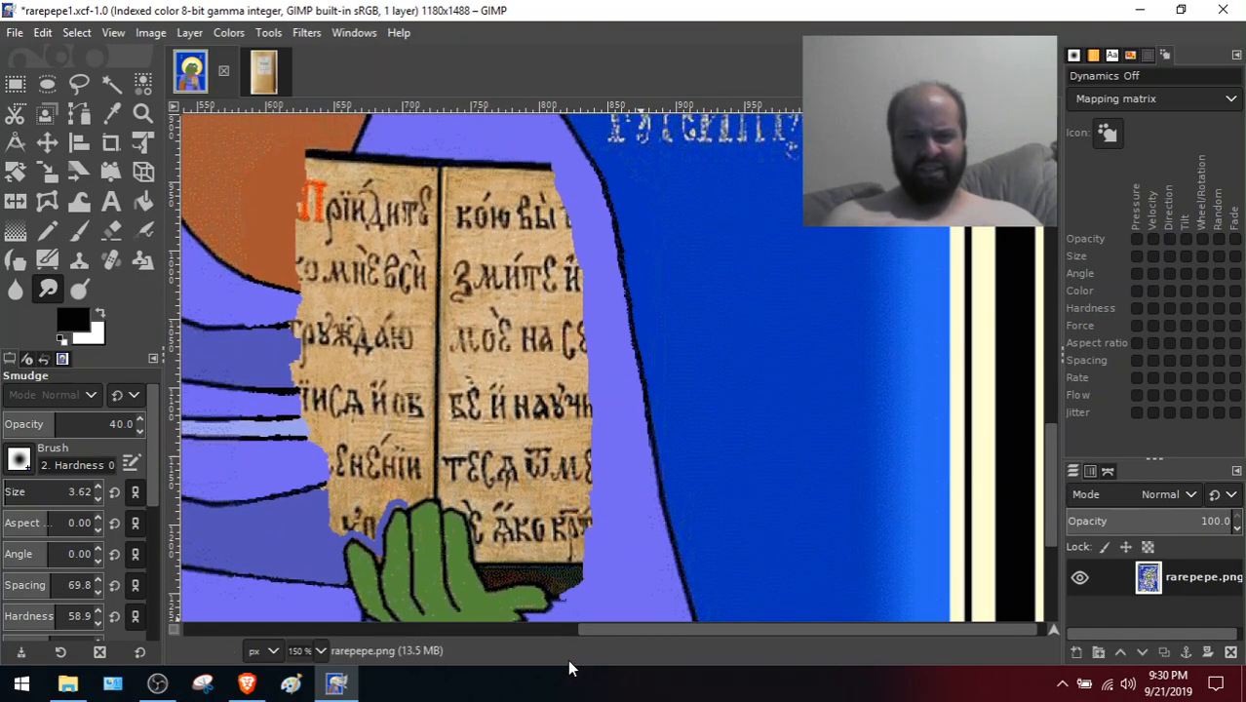
left_click_drag(624, 636, 473, 615)
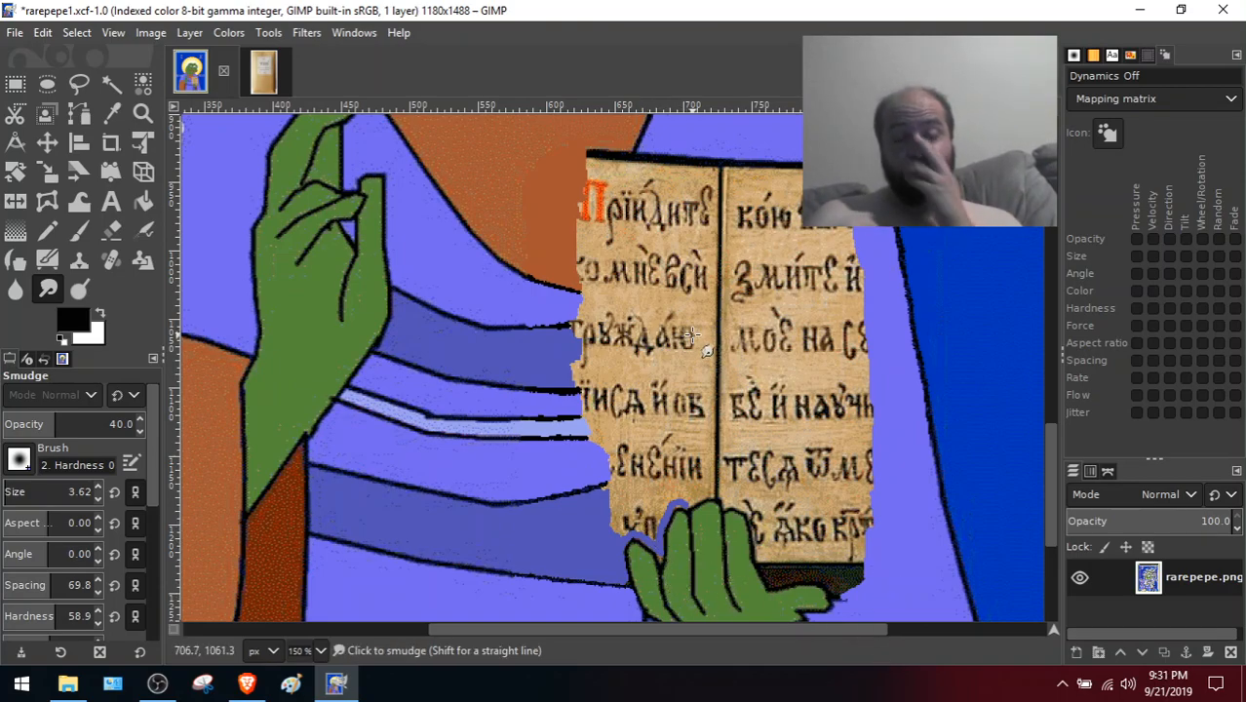
Pick the pale blue of the narrow robe stripe and, with the Pencil at size 2.31, trim the black lines bordering that stripe
scroll(689, 334, "up", 4)
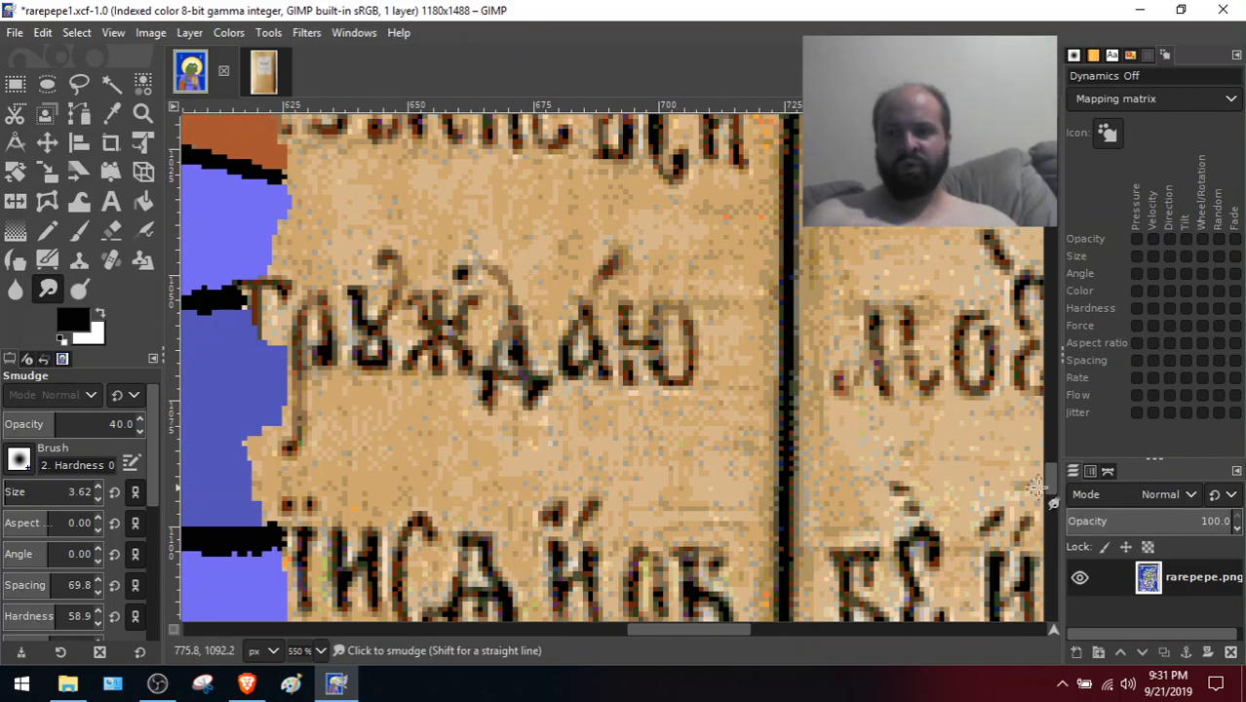
left_click_drag(1048, 478, 1054, 517)
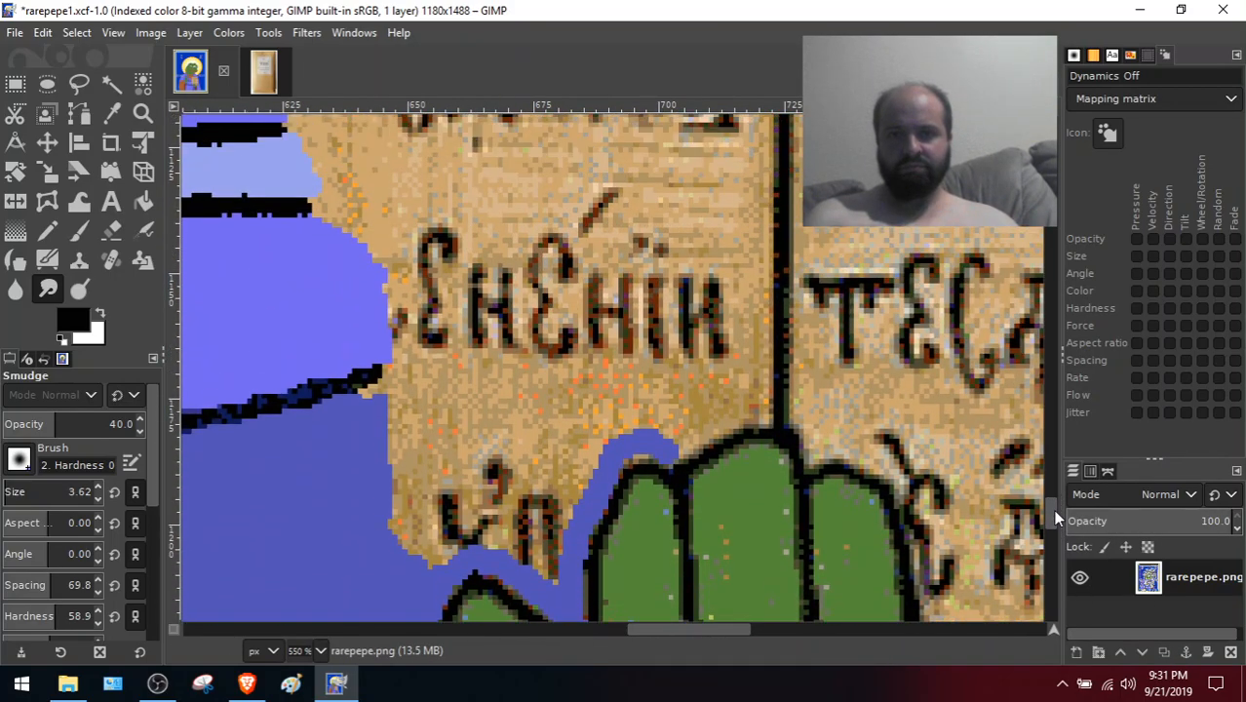
left_click_drag(665, 630, 607, 633)
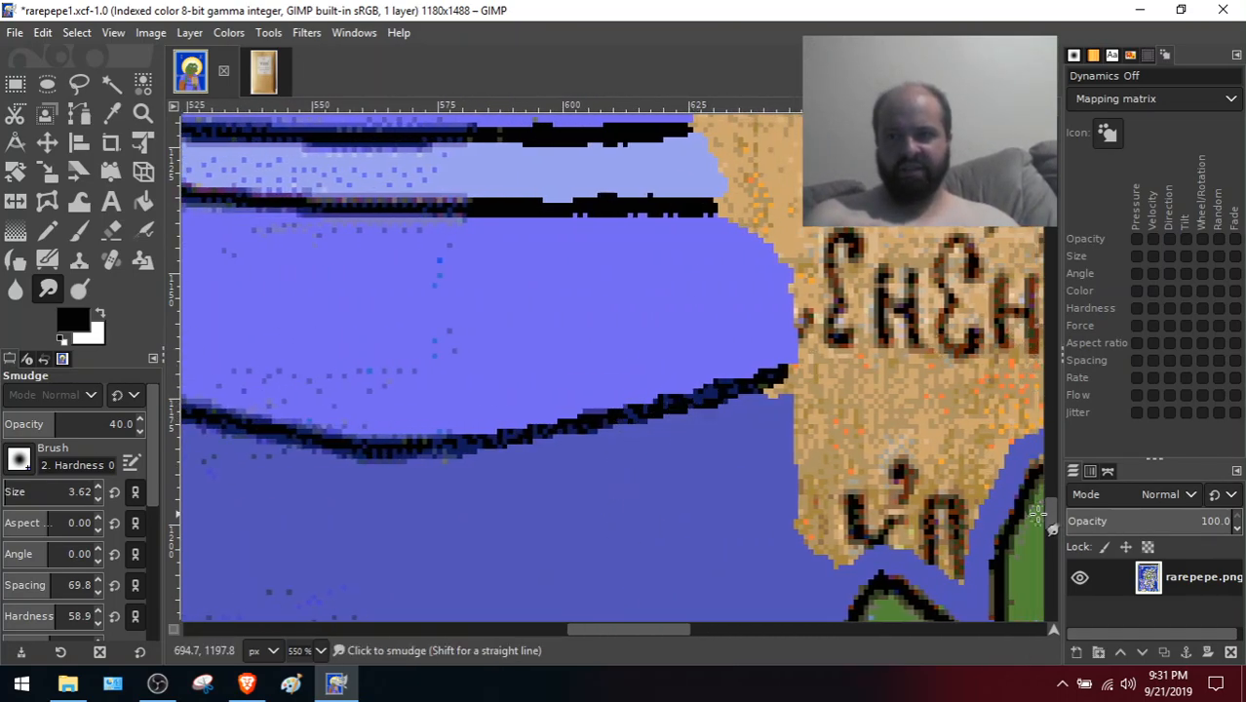
left_click_drag(1049, 513, 1048, 496)
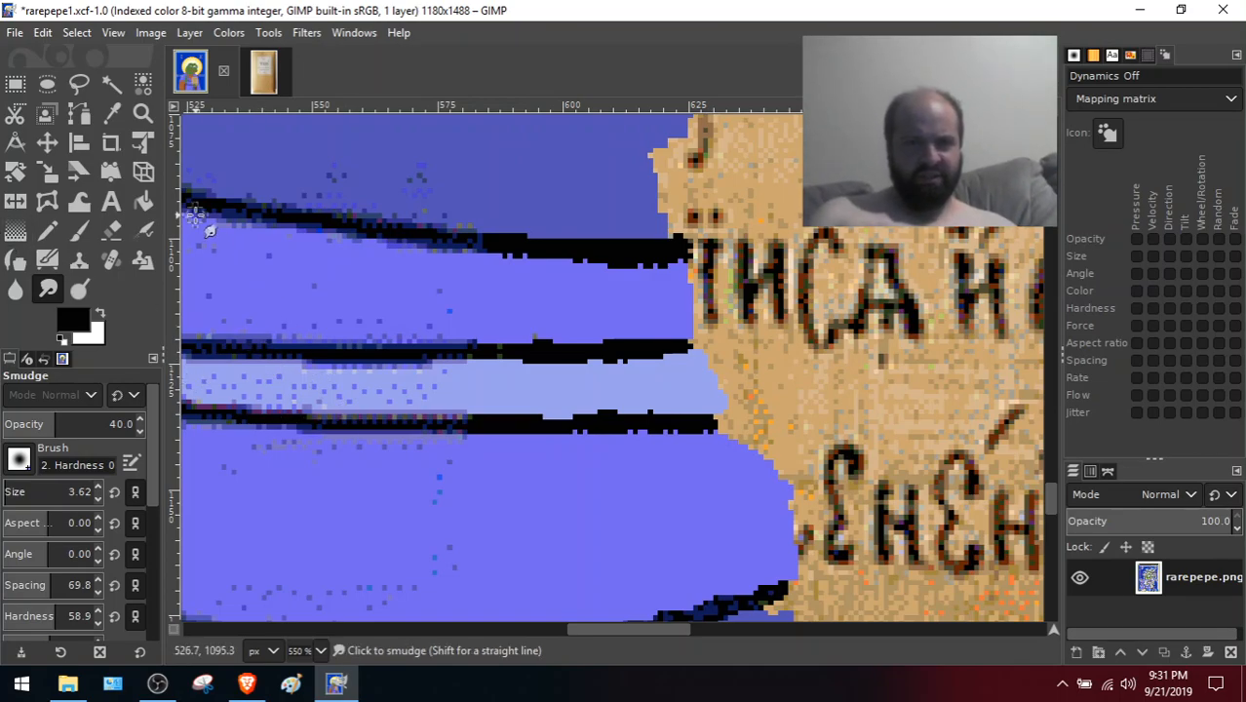
left_click(112, 114)
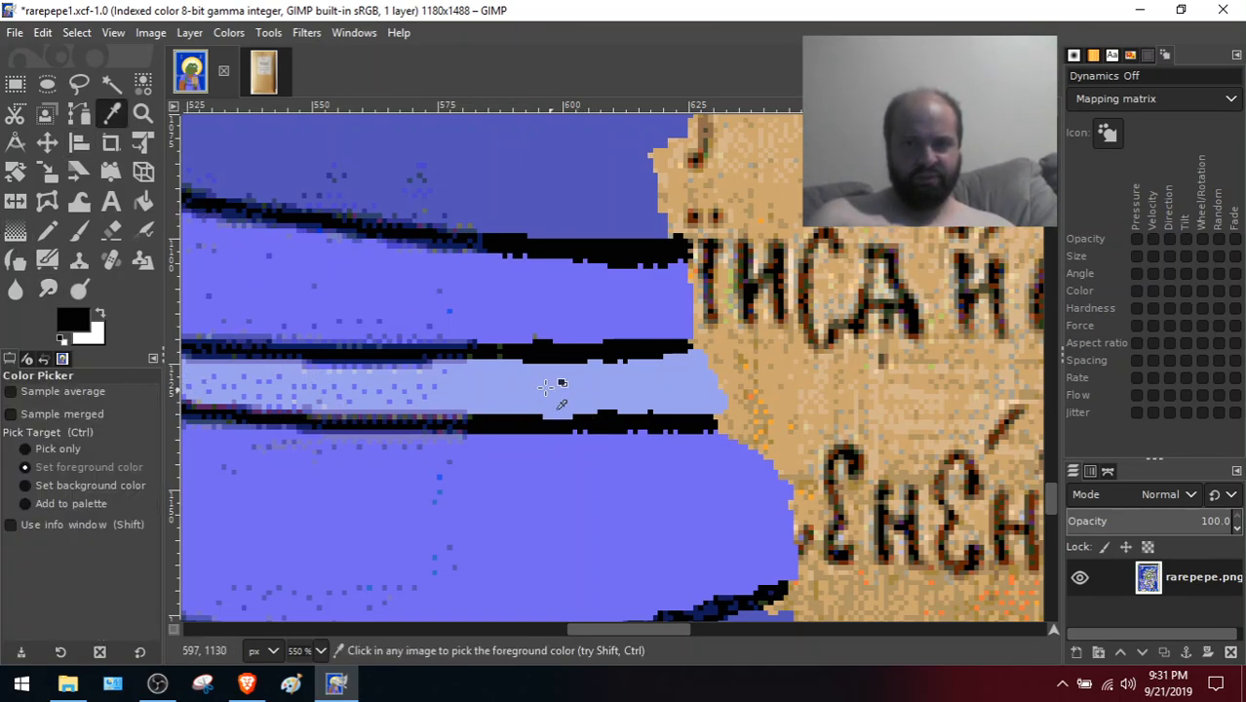
left_click(550, 388)
left_click(47, 232)
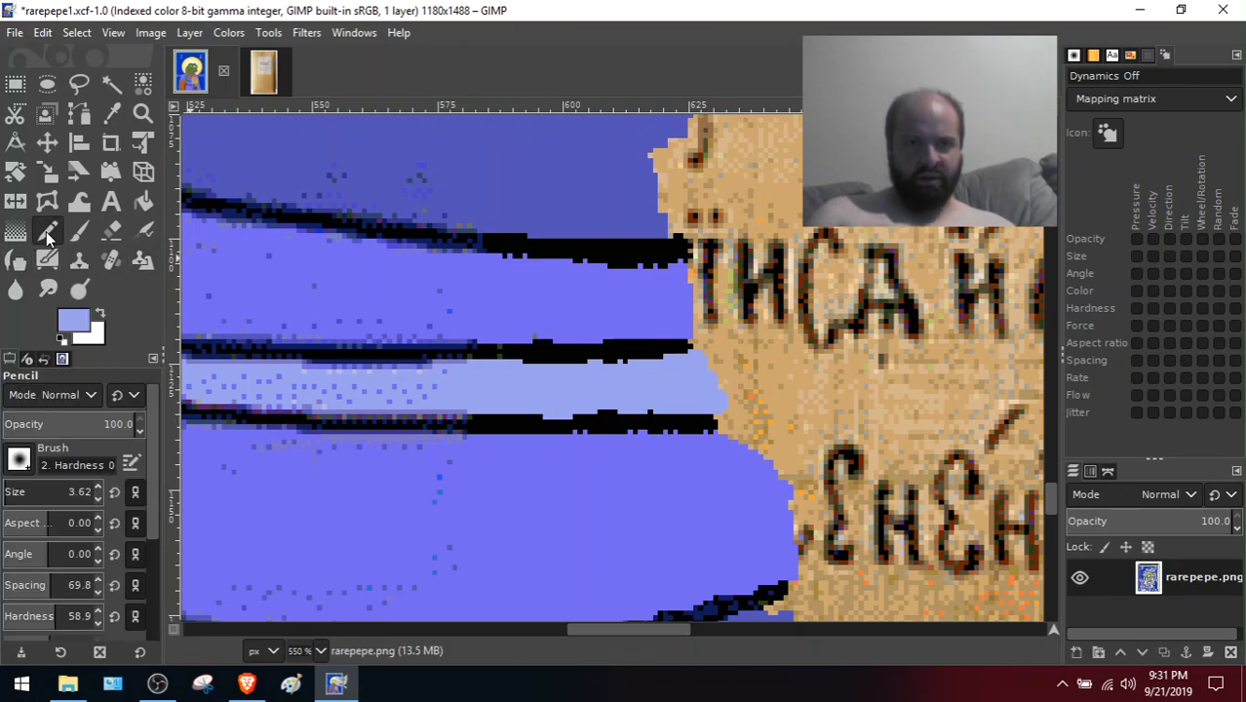
left_click_drag(10, 493, 7, 497)
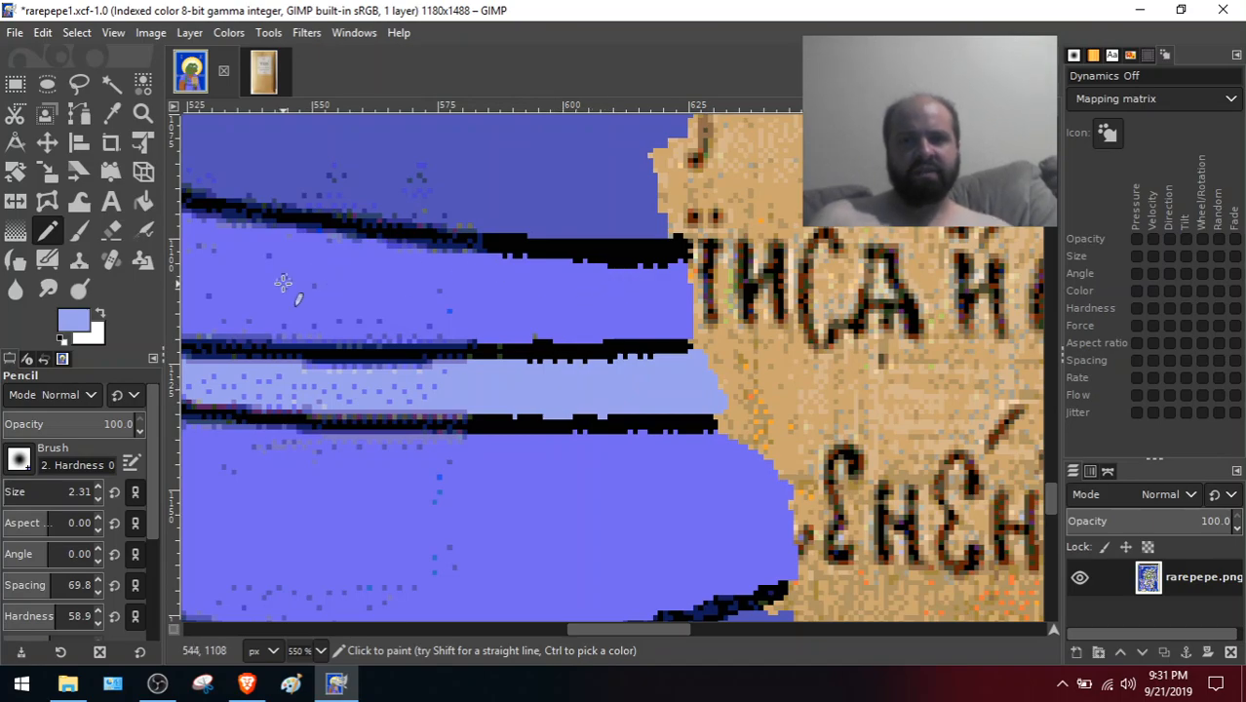
Pick the light purple of the robe and pencil away the uneven lower edge of the black line above that fold
left_click(111, 114)
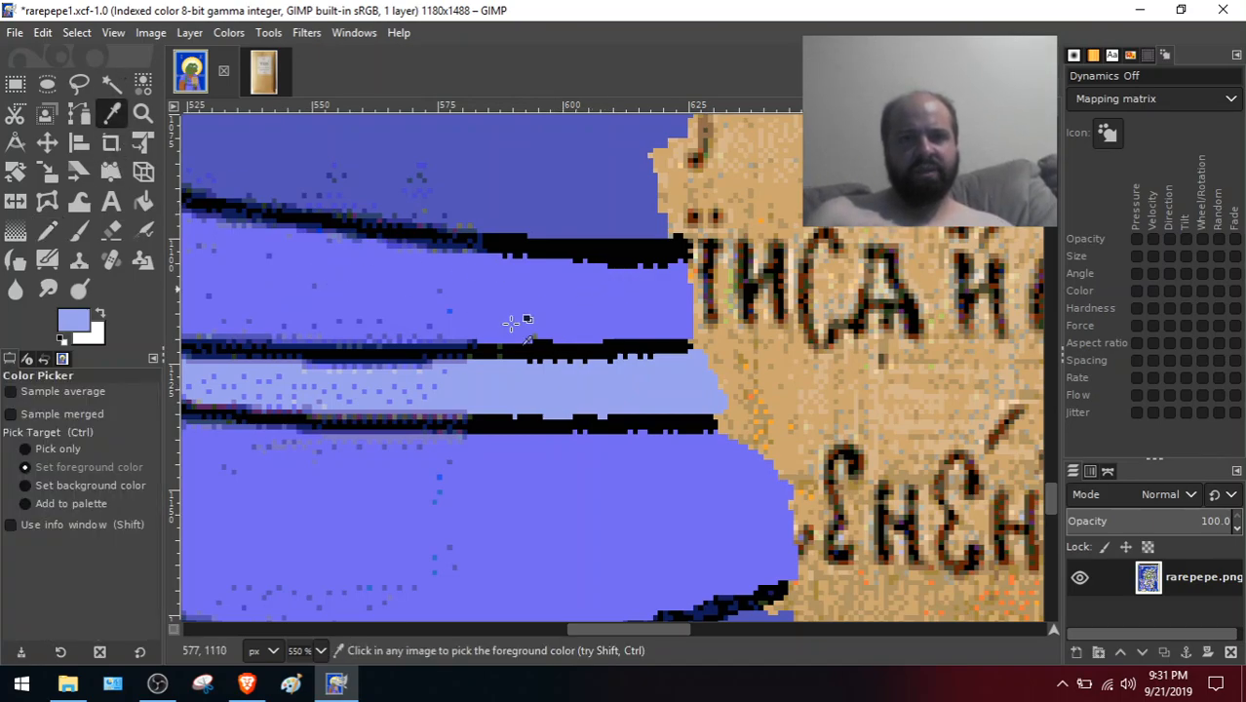
left_click(534, 328)
left_click(57, 229)
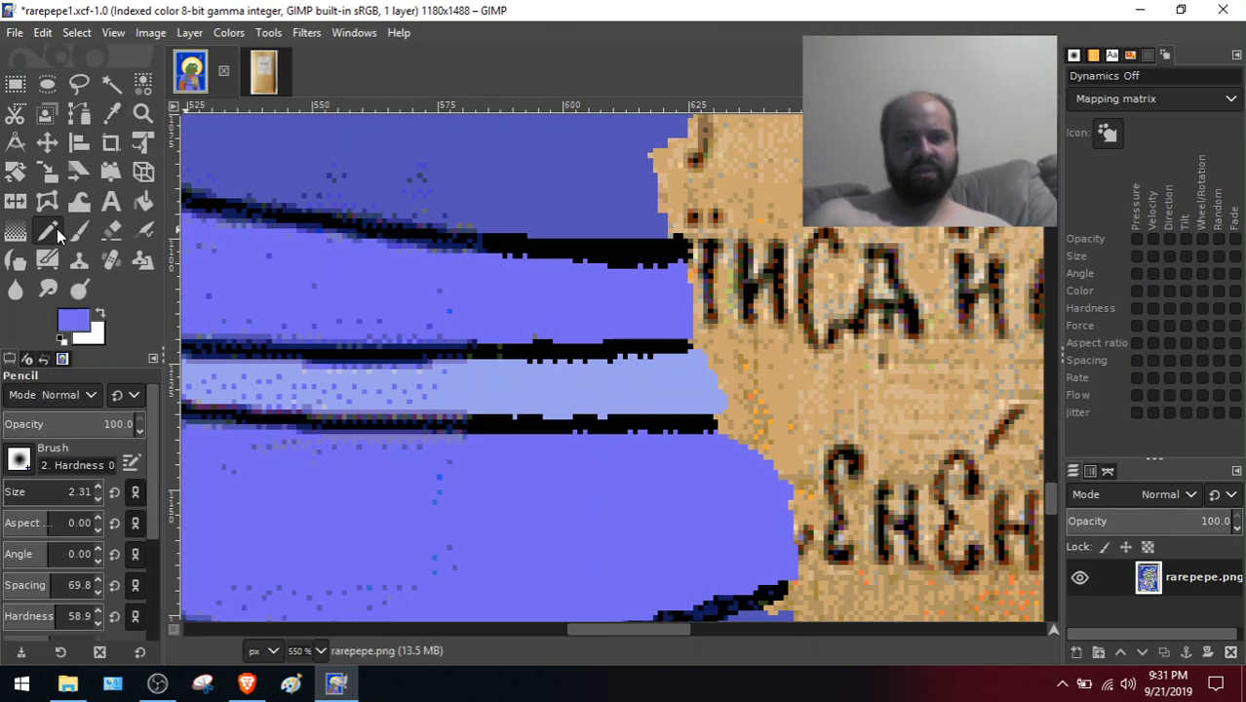
left_click_drag(521, 261, 621, 270)
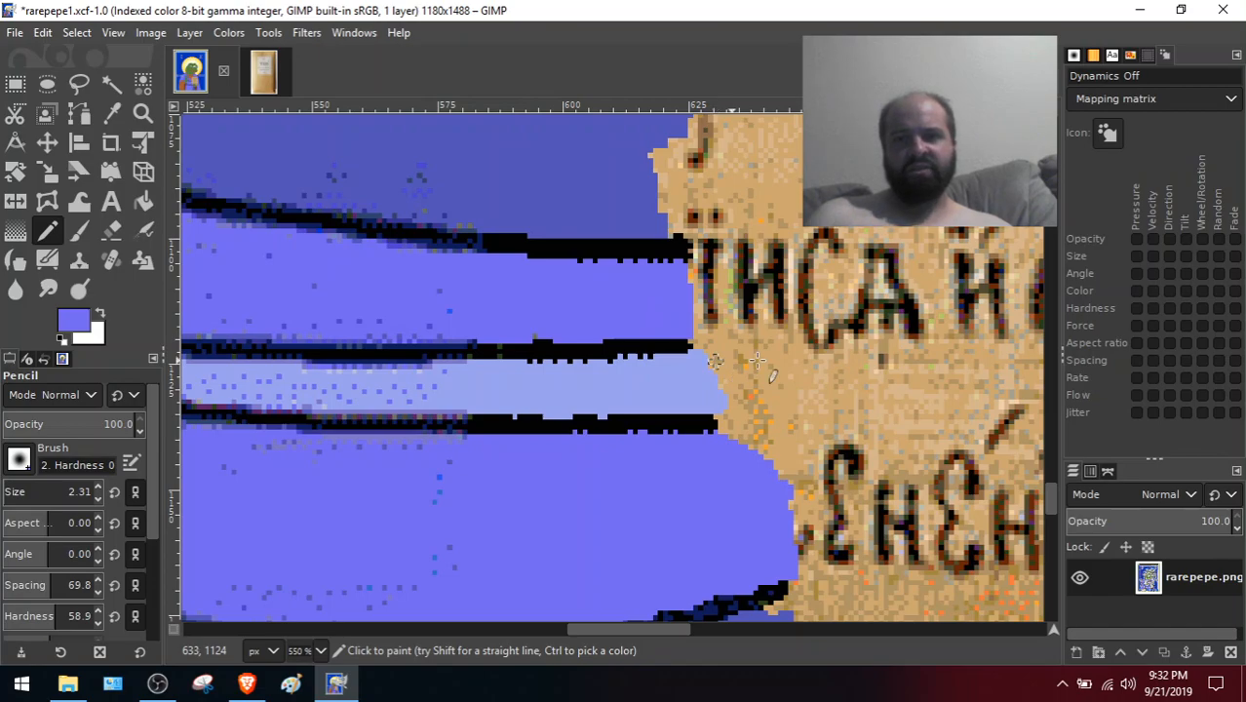
scroll(1047, 440, "down", 2)
left_click_drag(1053, 493, 1051, 476)
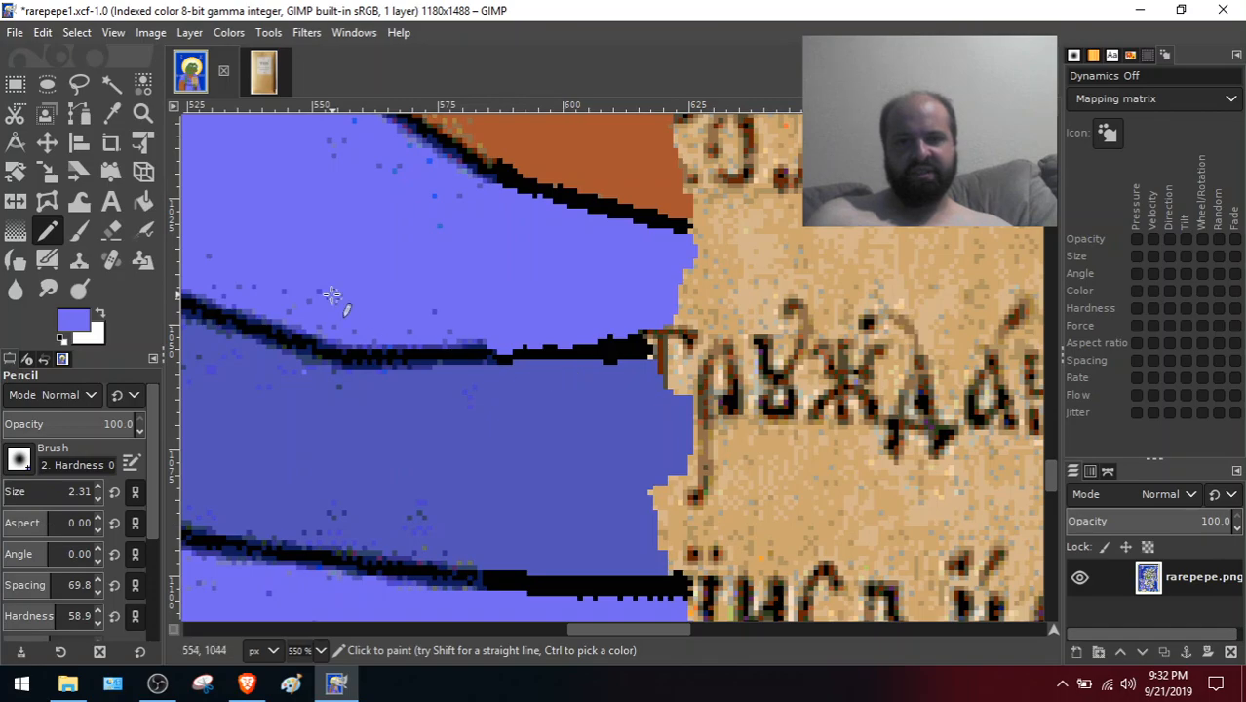
left_click(113, 116)
left_click(464, 447)
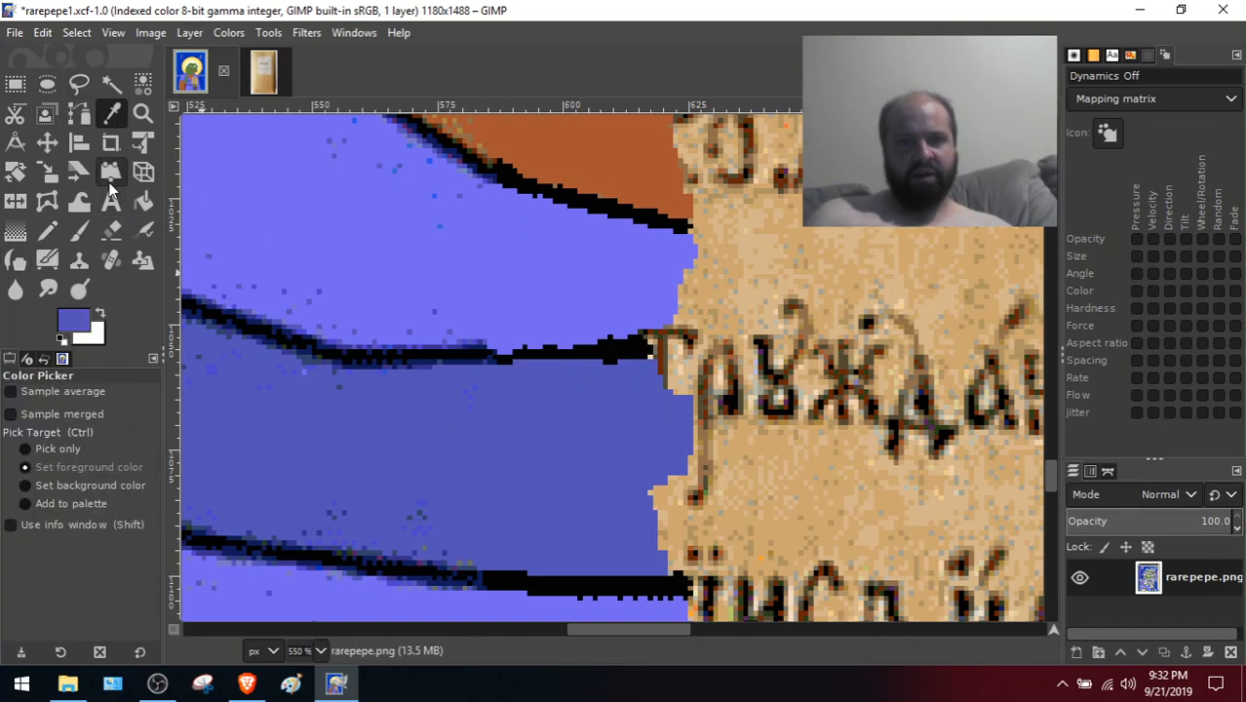
left_click(46, 231)
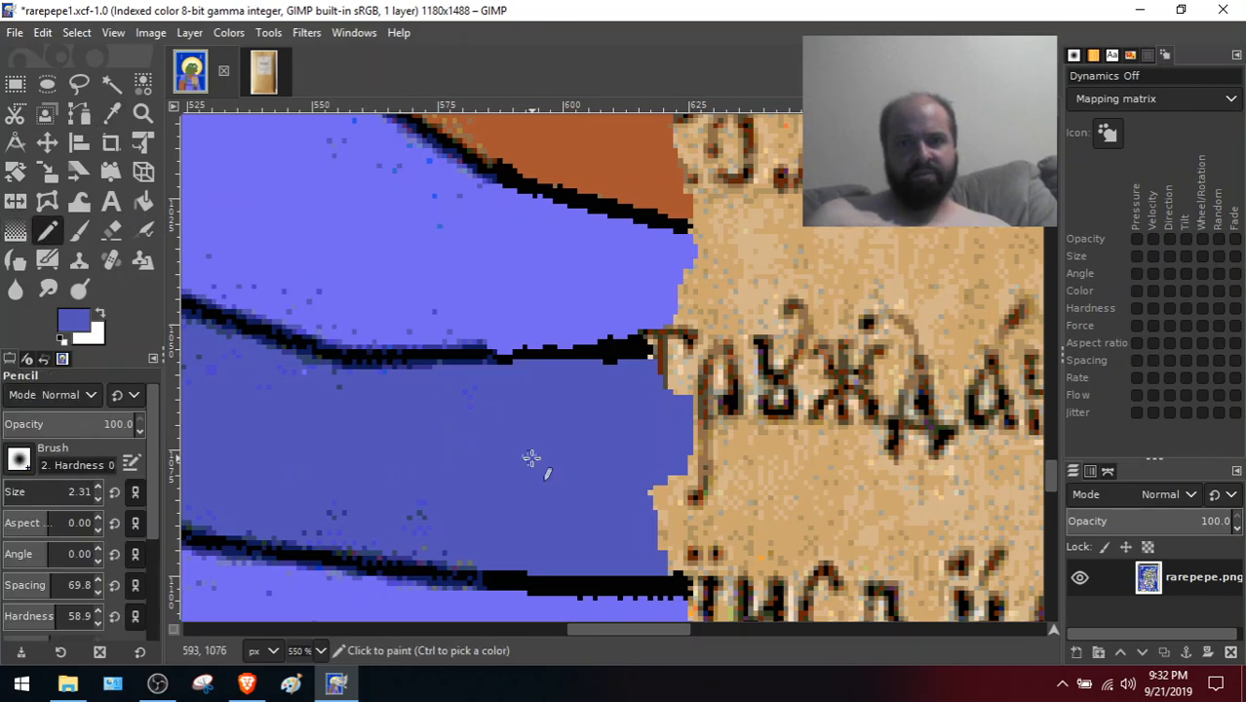
scroll(451, 315, "down", 2)
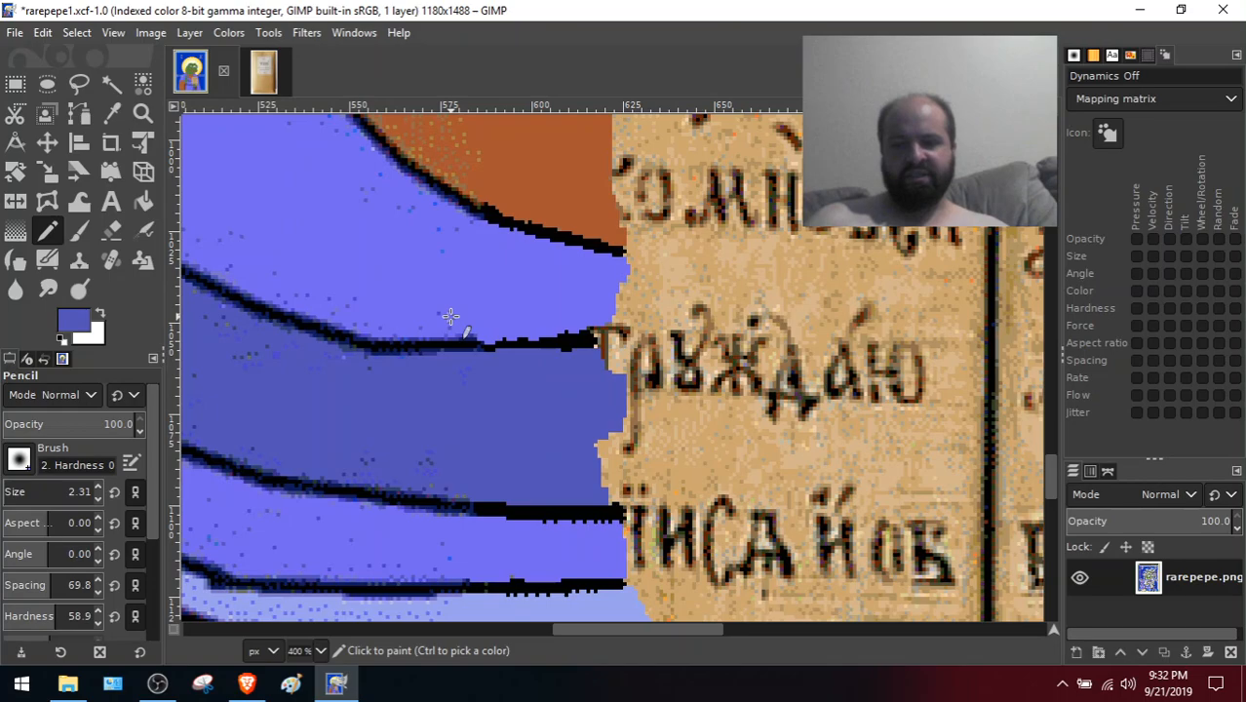
scroll(450, 315, "up", 1)
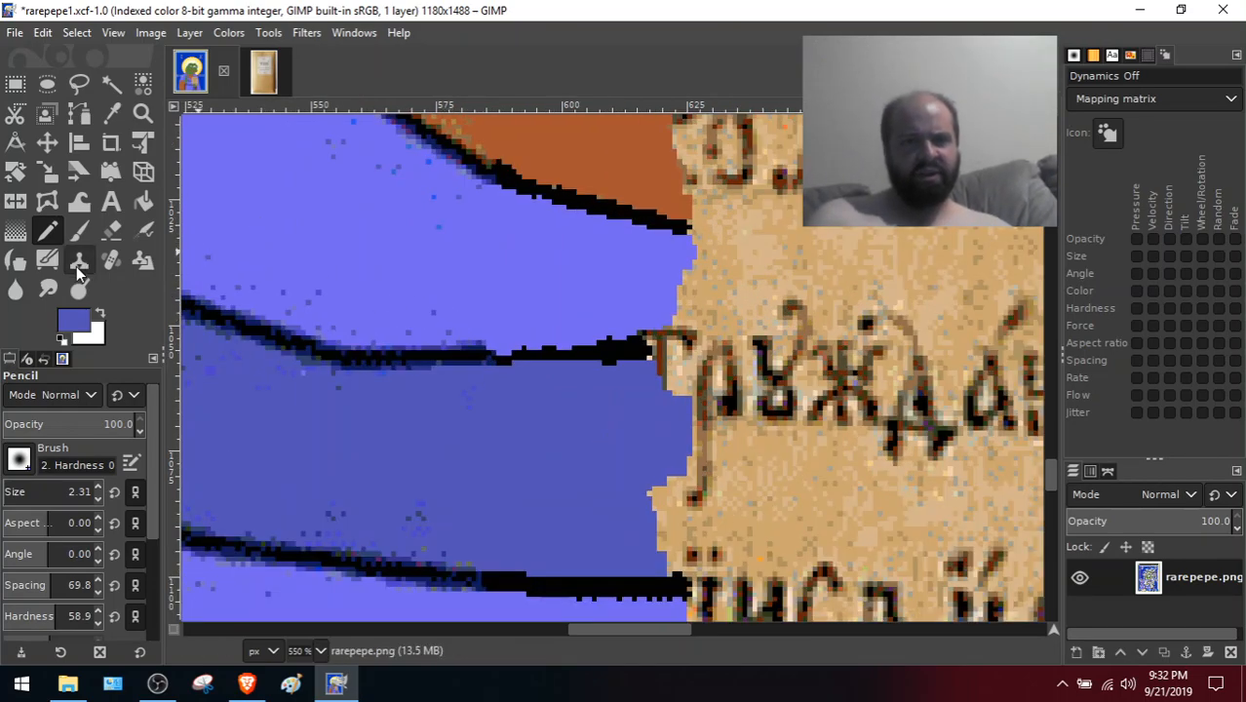
Pick black from the fold line above the dark blue fold and pencil its thin stretch thicker toward the book
left_click(111, 113)
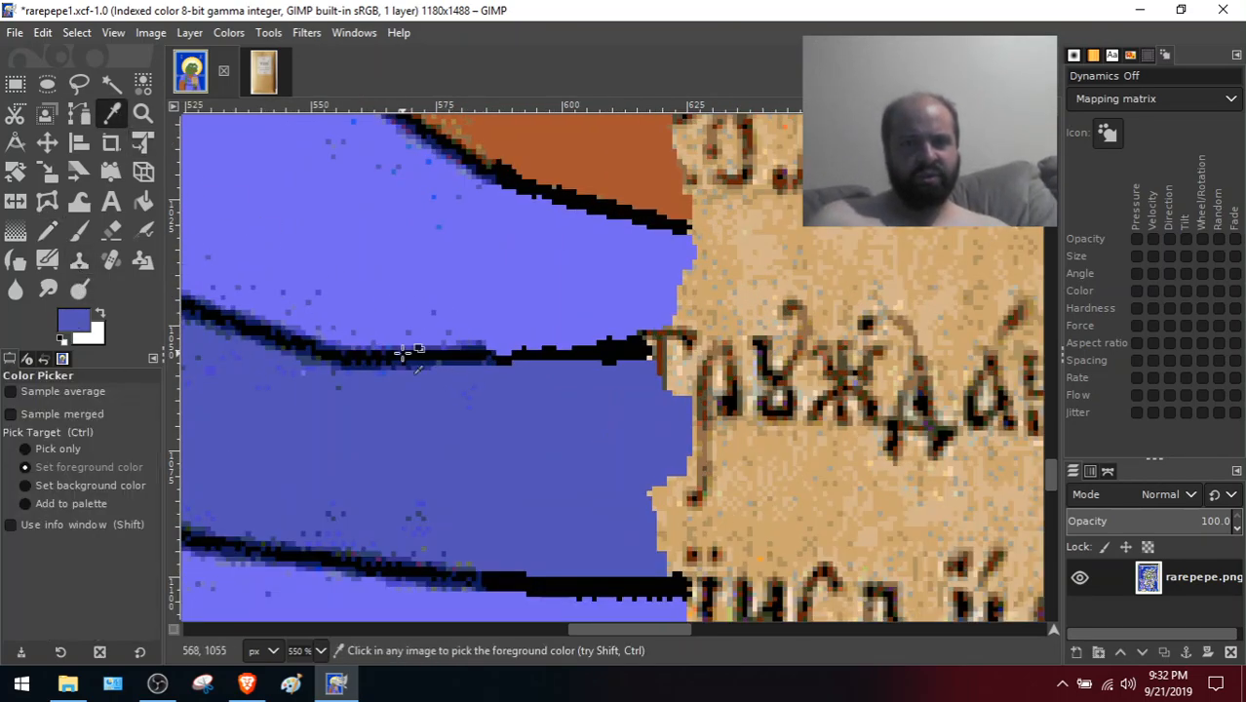
left_click(446, 353)
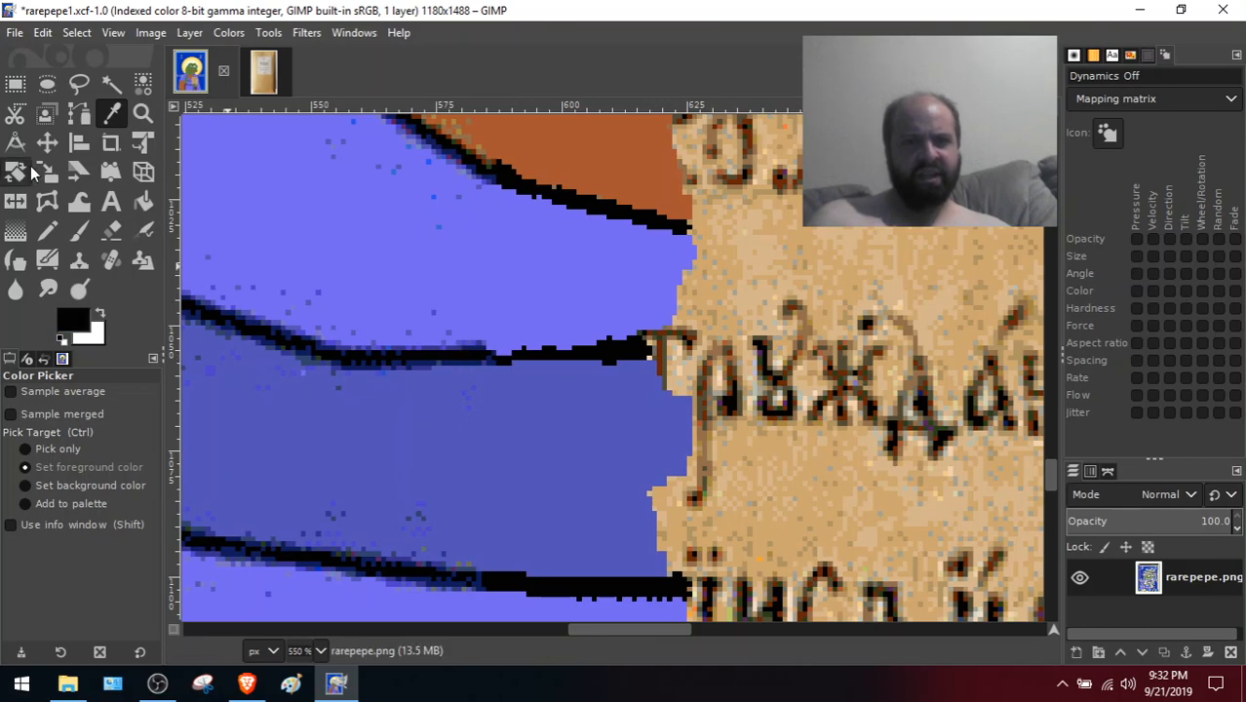
left_click(49, 232)
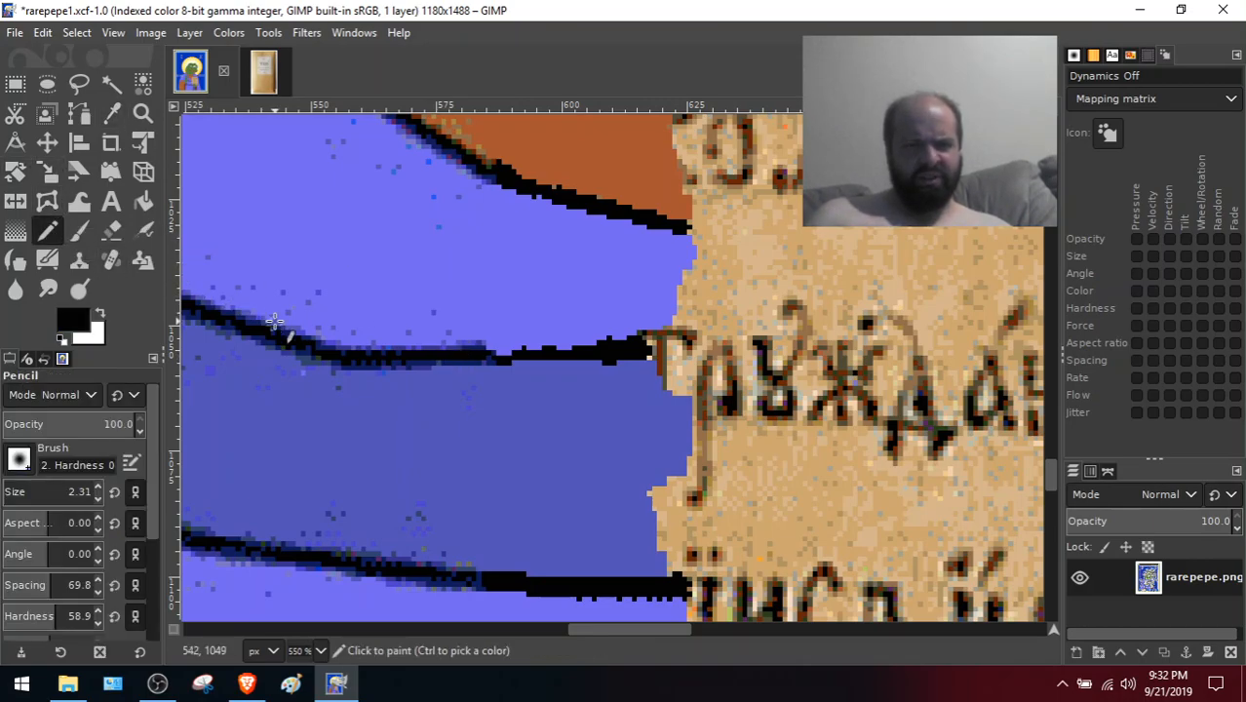
left_click(493, 354)
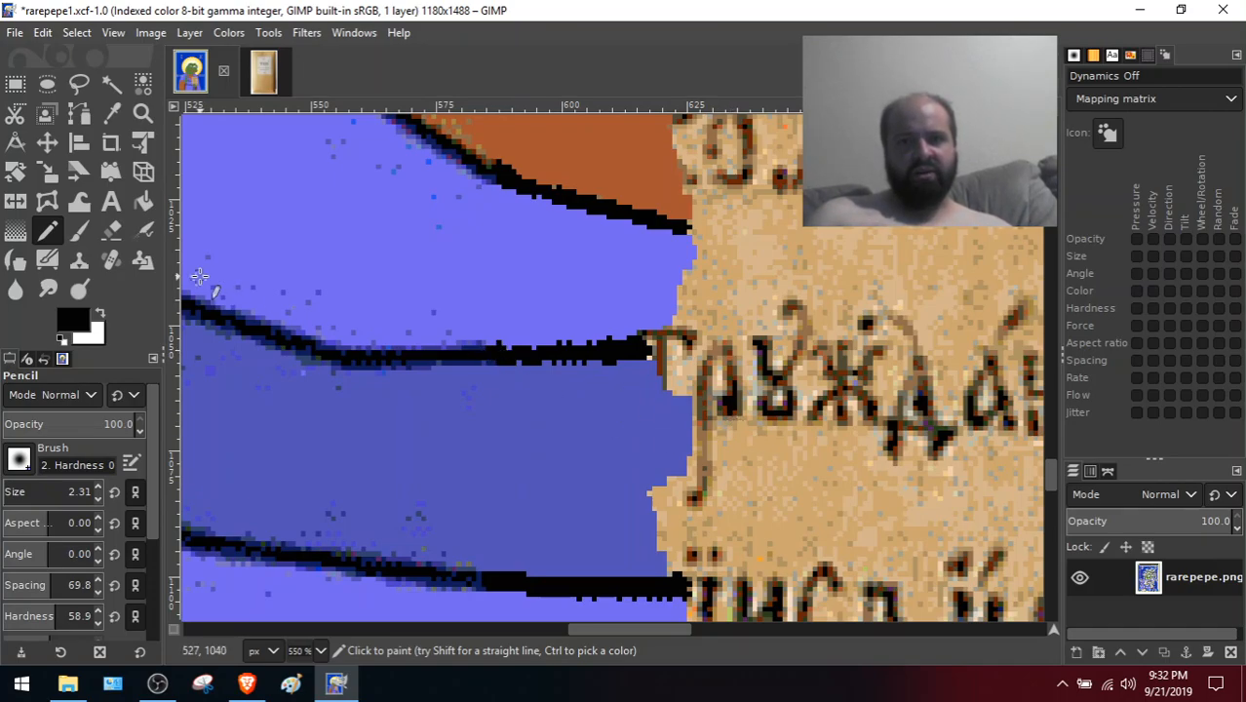
Pick the light purple of the robe and pencil even the upper edge of that black line beside the book
left_click(111, 113)
left_click(485, 248)
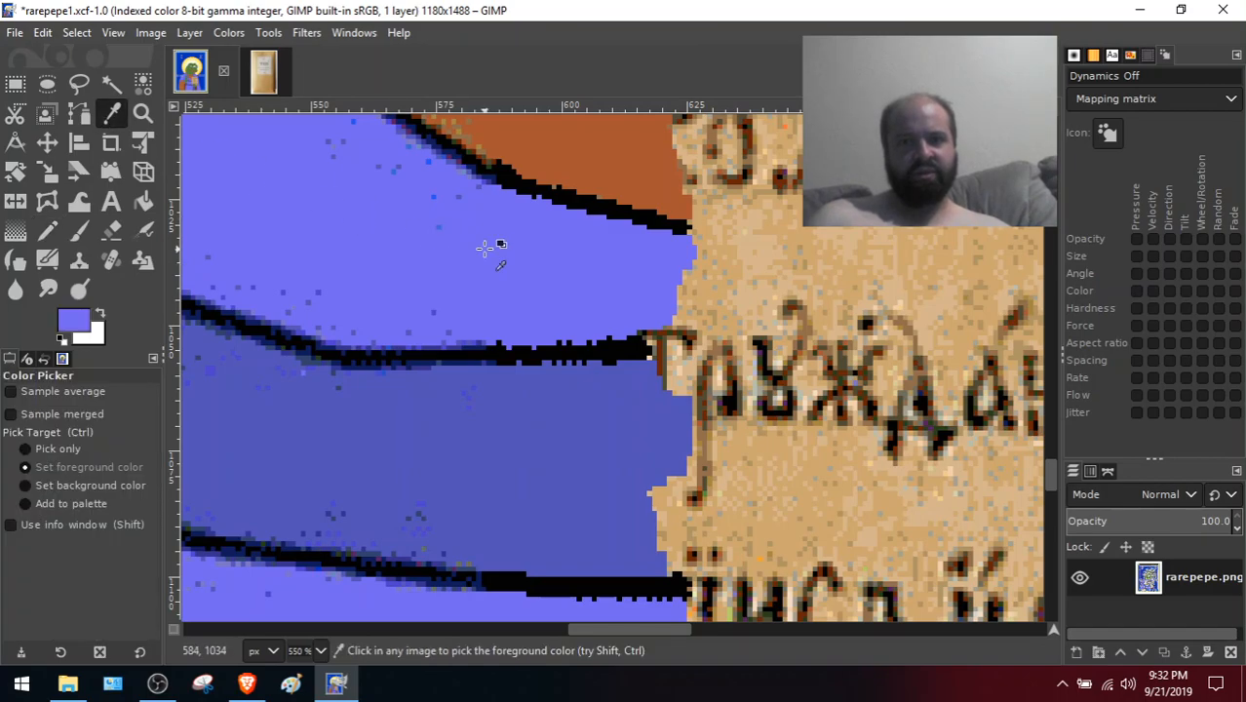
left_click(47, 231)
left_click(635, 333)
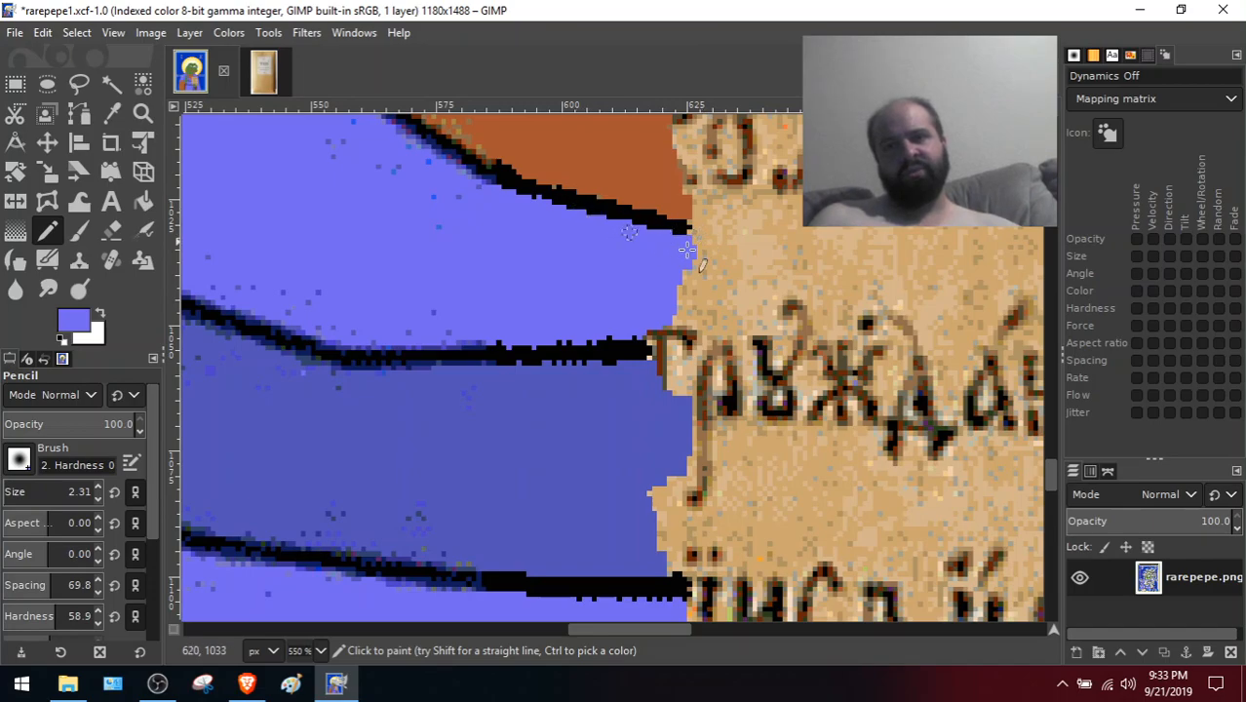
Smudge the black line between the orange-brown area and the light purple fold with the Smudge tool at 1100% zoom
mouse_move(1051, 474)
left_mouse_down()
mouse_move(1042, 425)
mouse_move(1054, 485)
mouse_move(1050, 470)
left_mouse_up()
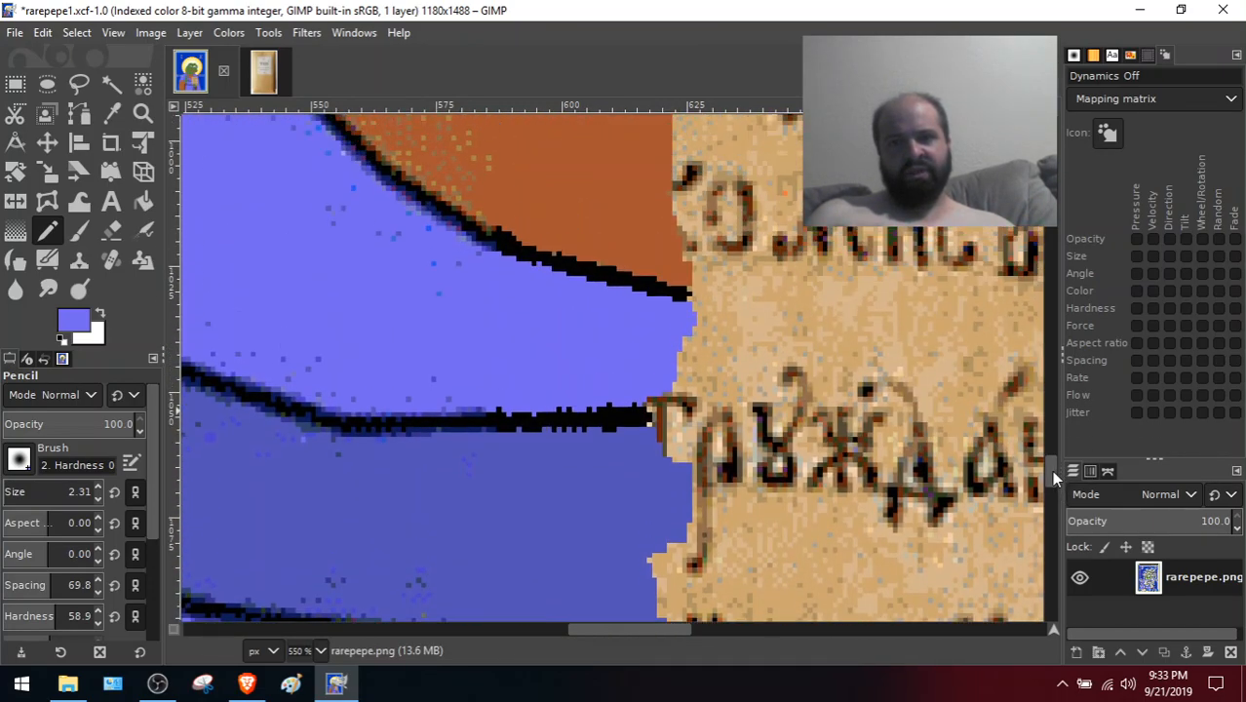
left_click(42, 299)
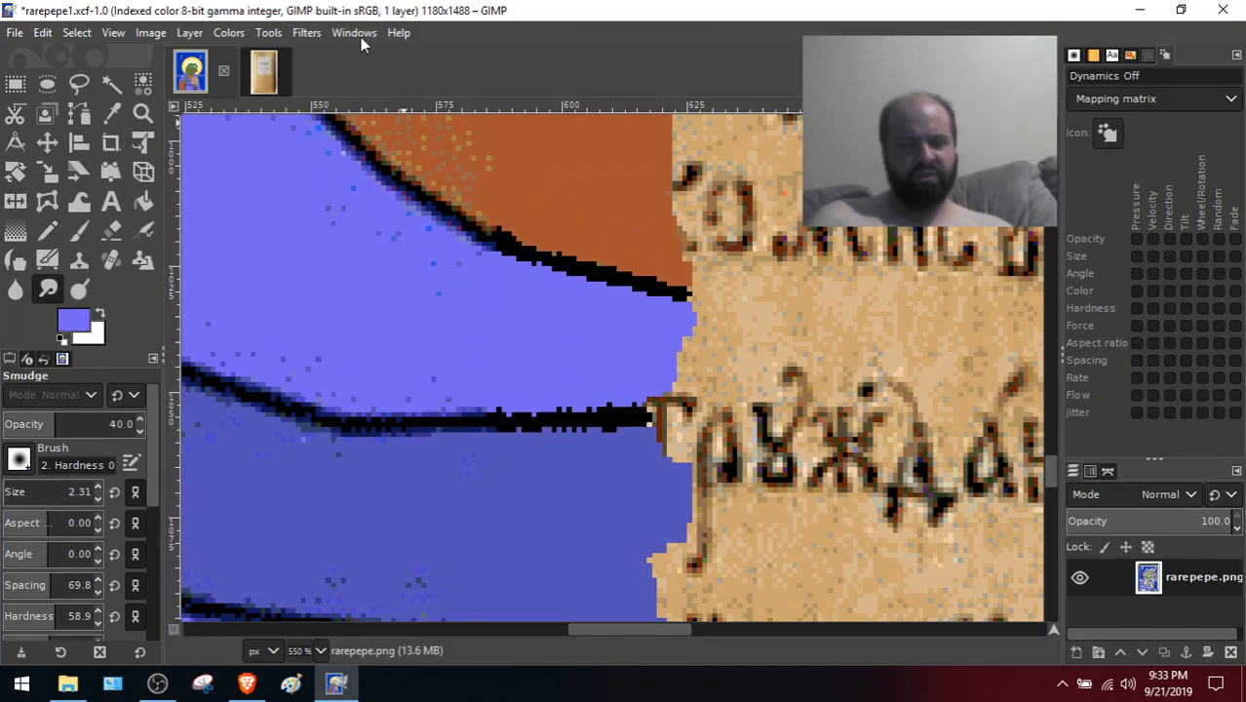
key("plus")
key("plus")
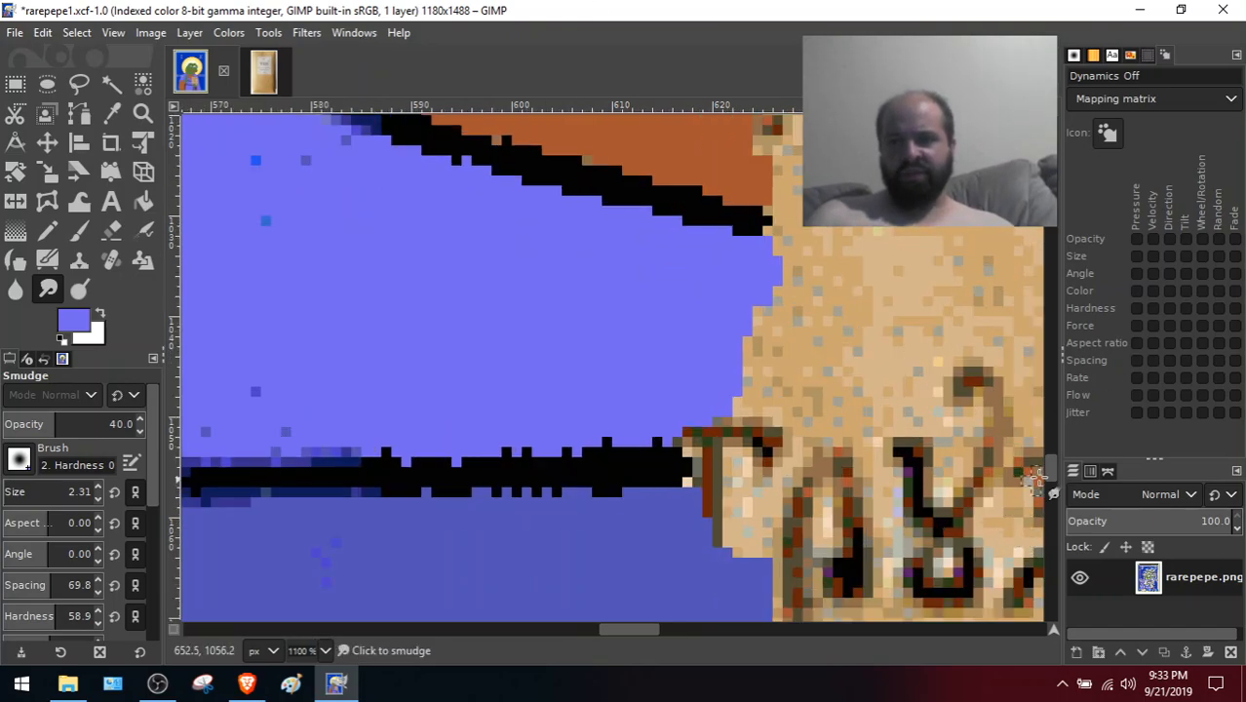
scroll(1047, 471, "up", 3)
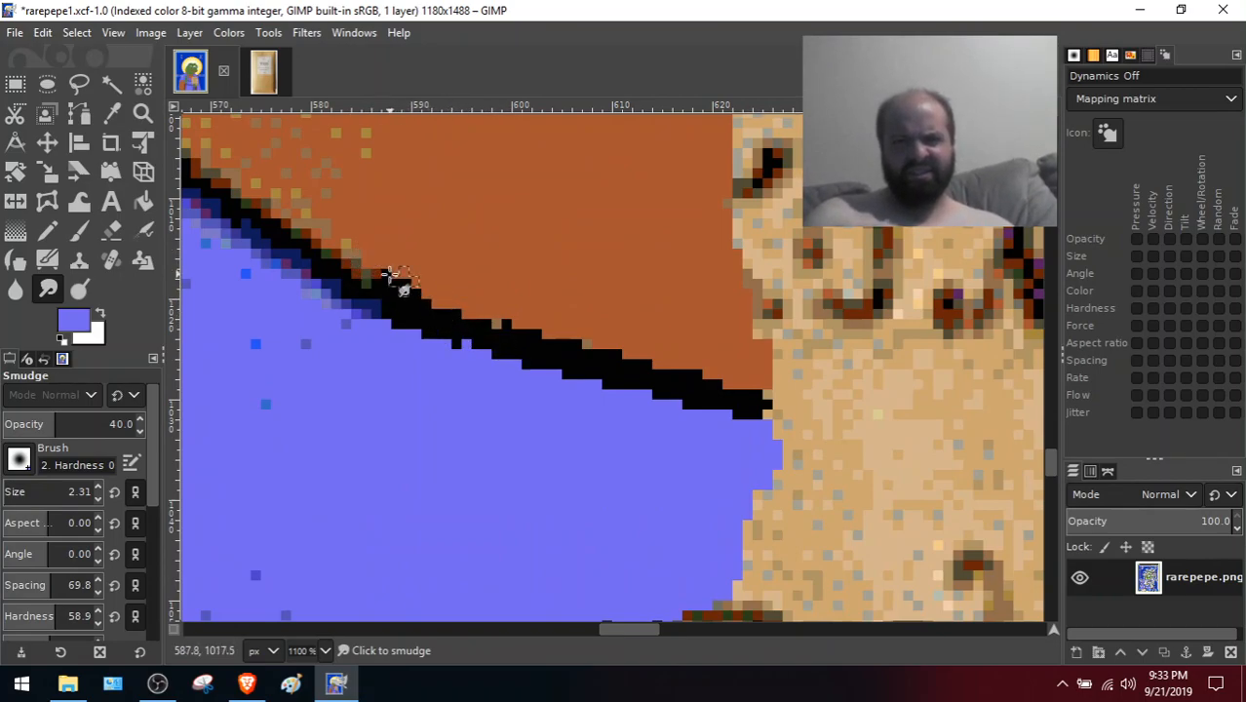
mouse_move(575, 331)
left_mouse_down()
mouse_move(509, 318)
mouse_move(593, 361)
mouse_move(514, 348)
mouse_move(630, 388)
mouse_move(510, 307)
mouse_move(626, 365)
mouse_move(491, 319)
mouse_move(631, 390)
mouse_move(699, 417)
mouse_move(613, 378)
mouse_move(721, 412)
mouse_move(706, 435)
mouse_move(742, 435)
mouse_move(724, 420)
mouse_move(782, 430)
mouse_move(693, 410)
mouse_move(703, 416)
mouse_move(726, 420)
mouse_move(591, 356)
mouse_move(565, 366)
mouse_move(489, 331)
mouse_move(532, 360)
mouse_move(462, 342)
mouse_move(526, 375)
mouse_move(442, 327)
mouse_move(487, 363)
mouse_move(371, 310)
mouse_move(451, 360)
mouse_move(371, 299)
mouse_move(433, 360)
mouse_move(371, 302)
mouse_move(392, 216)
mouse_move(431, 293)
mouse_move(365, 246)
mouse_move(444, 306)
mouse_move(416, 287)
mouse_move(501, 322)
mouse_move(432, 284)
left_mouse_up()
mouse_move(534, 341)
left_mouse_down()
mouse_move(677, 377)
mouse_move(570, 333)
mouse_move(600, 321)
mouse_move(660, 362)
mouse_move(582, 330)
mouse_move(737, 392)
mouse_move(689, 367)
mouse_move(729, 370)
mouse_move(738, 385)
mouse_move(690, 363)
mouse_move(759, 402)
mouse_move(724, 377)
mouse_move(759, 399)
mouse_move(642, 364)
mouse_move(743, 398)
mouse_move(576, 316)
mouse_move(630, 346)
mouse_move(546, 323)
mouse_move(658, 356)
mouse_move(591, 338)
mouse_move(660, 377)
mouse_move(577, 341)
mouse_move(671, 365)
mouse_move(594, 338)
mouse_move(652, 369)
mouse_move(621, 357)
mouse_move(506, 288)
mouse_move(565, 324)
mouse_move(500, 333)
mouse_move(534, 330)
mouse_move(559, 347)
mouse_move(501, 324)
mouse_move(533, 320)
mouse_move(582, 349)
mouse_move(407, 291)
mouse_move(500, 329)
mouse_move(445, 310)
mouse_move(509, 334)
mouse_move(402, 273)
mouse_move(444, 312)
mouse_move(385, 281)
mouse_move(429, 312)
mouse_move(381, 245)
mouse_move(405, 302)
mouse_move(398, 239)
left_mouse_up()
mouse_move(409, 288)
left_mouse_down()
mouse_move(491, 298)
mouse_move(390, 264)
mouse_move(449, 278)
mouse_move(440, 300)
mouse_move(384, 286)
mouse_move(455, 306)
left_mouse_up()
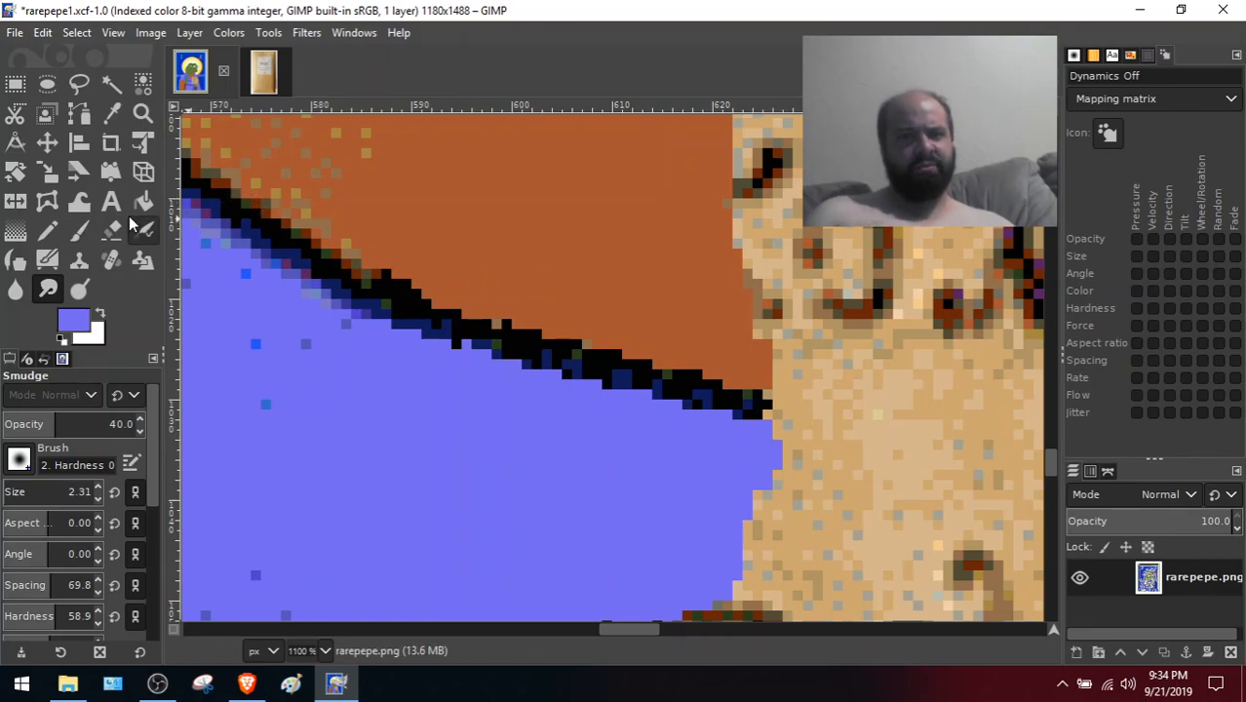
Pick the orange-brown, pencil away the bump on that line's upper edge, and smudge the edge toward the book
left_click(114, 115)
left_click(478, 208)
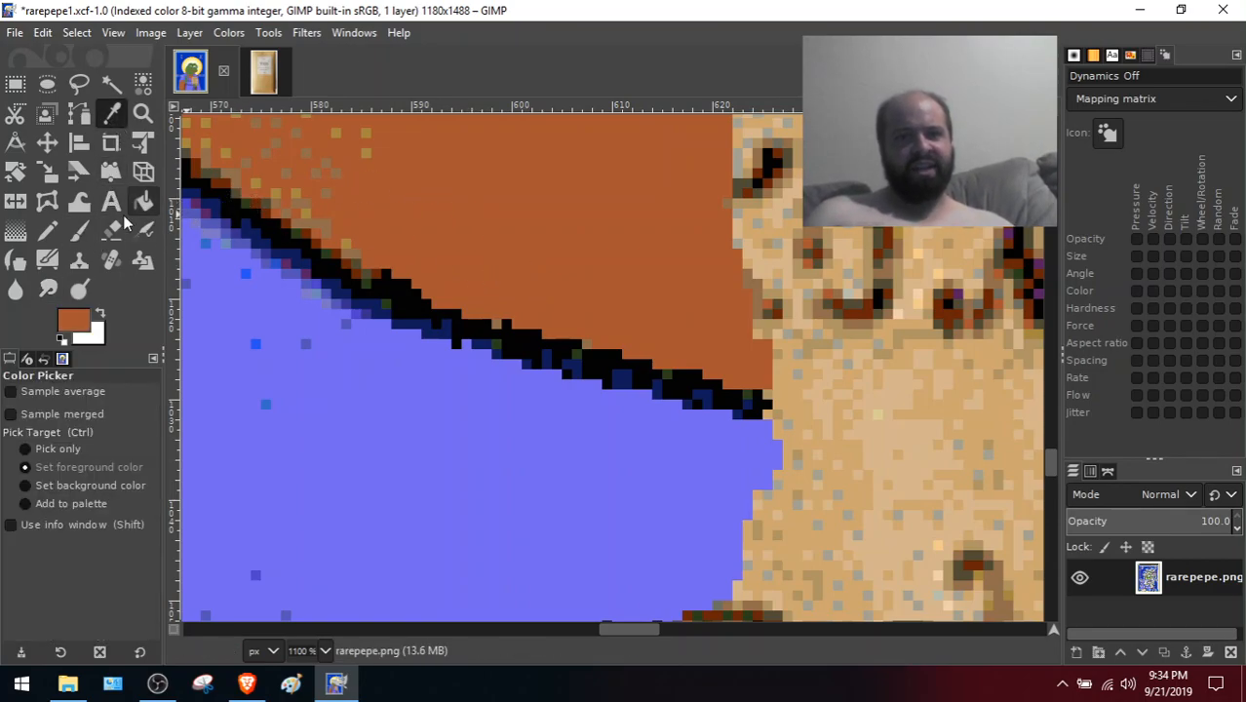
left_click(51, 228)
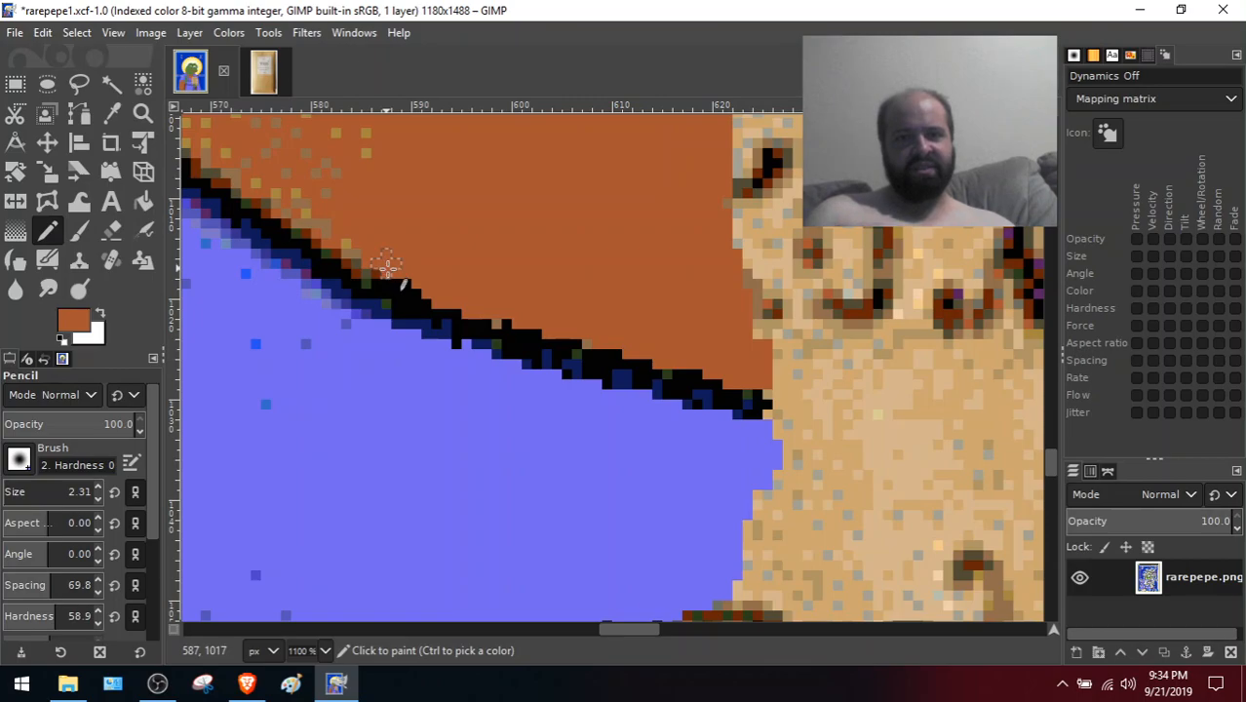
left_click(421, 287)
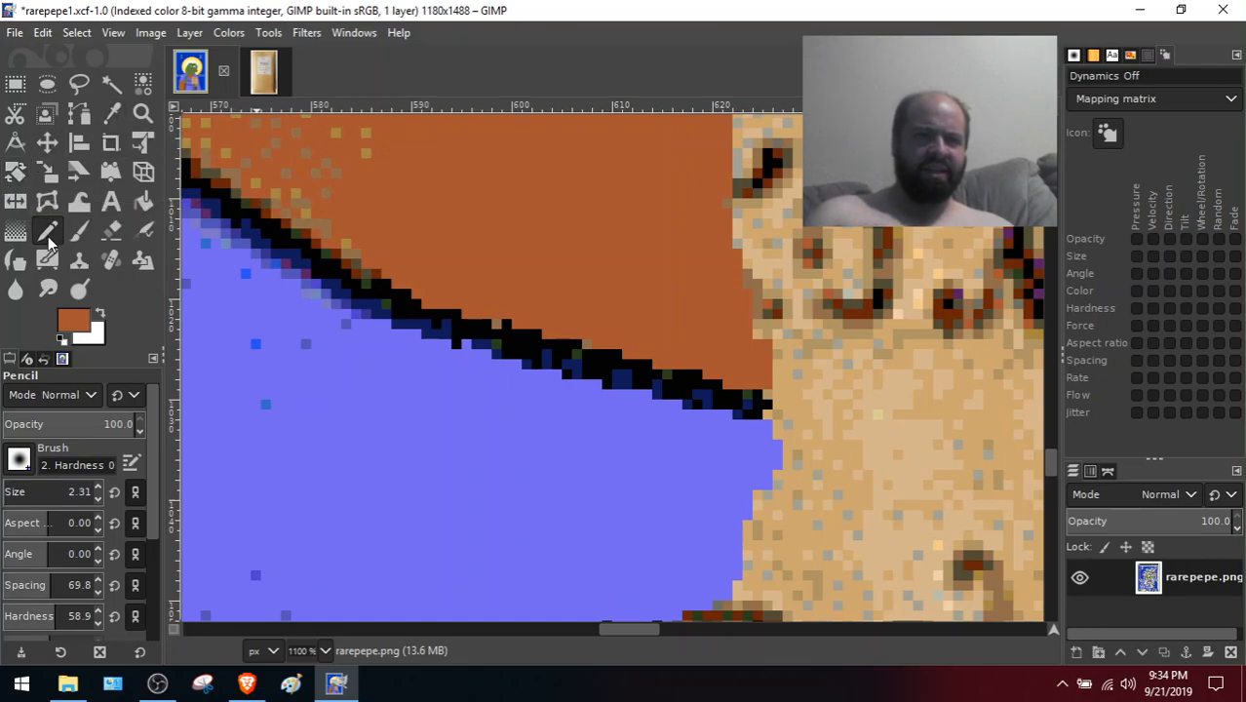
left_click(47, 289)
mouse_move(411, 270)
left_mouse_down()
mouse_move(463, 325)
mouse_move(366, 269)
mouse_move(471, 328)
mouse_move(413, 303)
mouse_move(386, 264)
mouse_move(493, 338)
mouse_move(447, 289)
mouse_move(590, 337)
mouse_move(544, 316)
left_mouse_up()
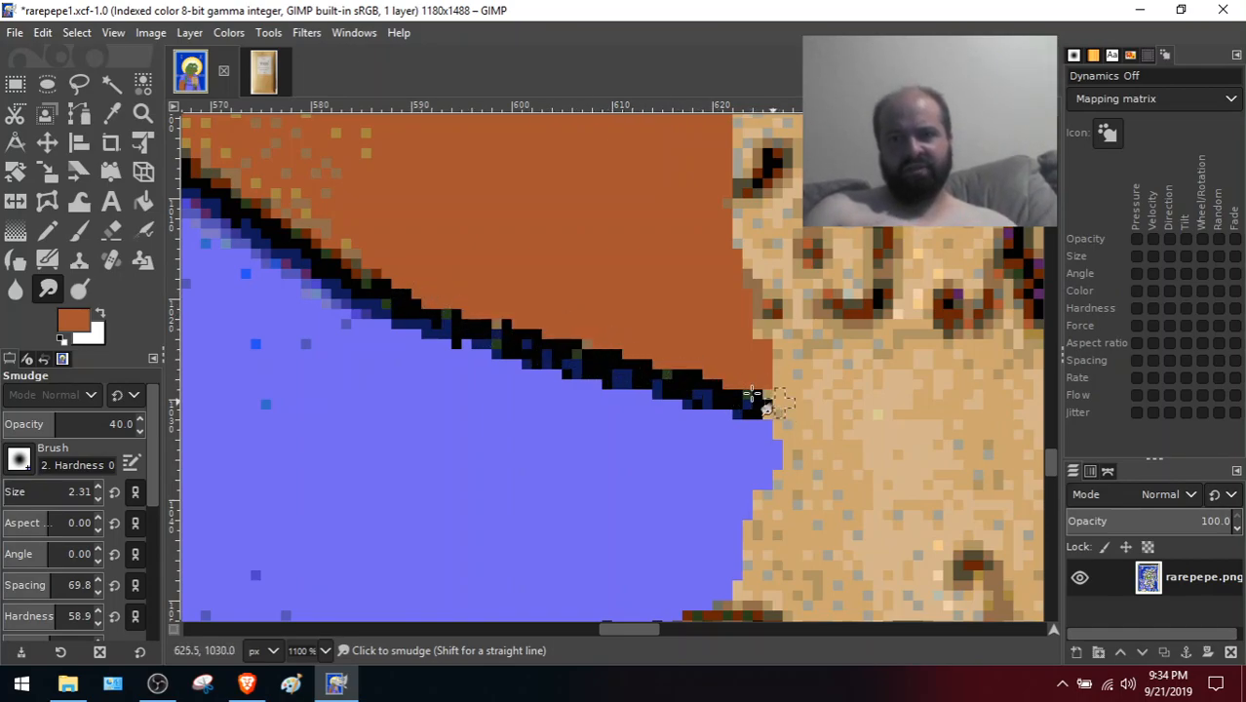
Smudge the black lines above and below the dark blue fold along their newly drawn stretches up to the book
mouse_move(1046, 457)
left_mouse_down()
mouse_move(1045, 431)
mouse_move(1053, 471)
left_mouse_up()
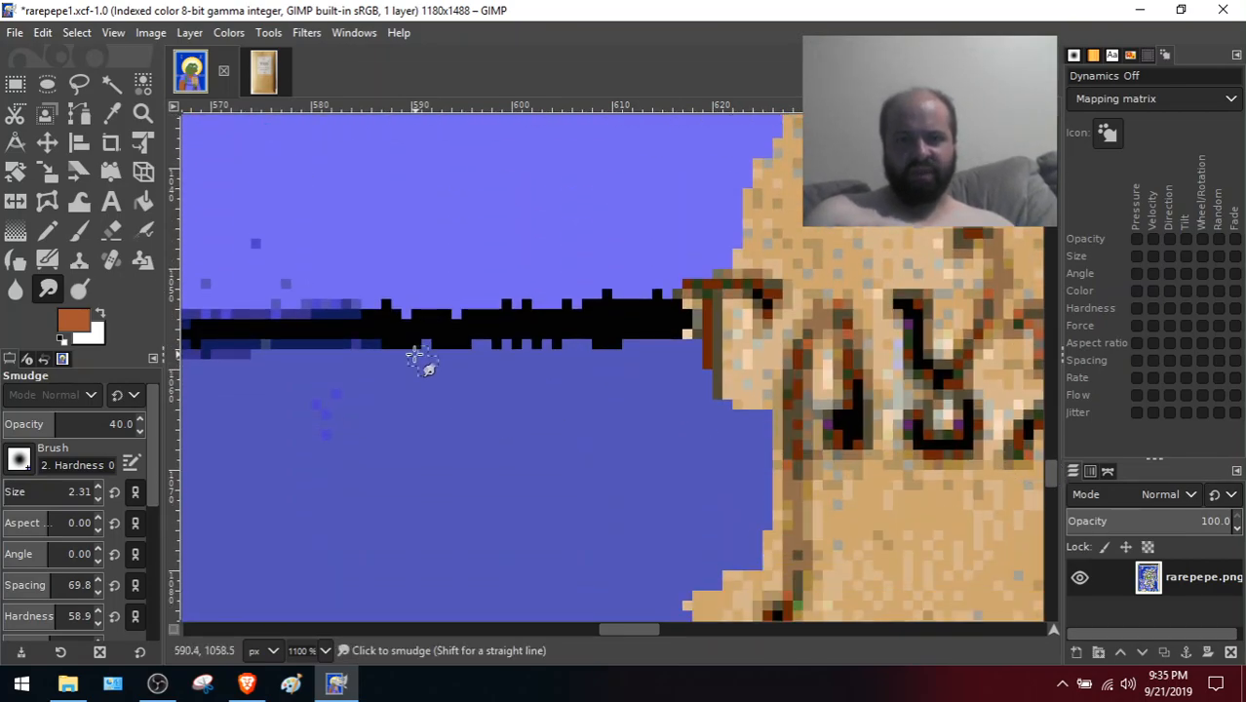
mouse_move(425, 346)
left_mouse_down()
mouse_move(491, 350)
mouse_move(385, 329)
mouse_move(502, 329)
mouse_move(373, 337)
mouse_move(594, 338)
mouse_move(507, 325)
mouse_move(622, 345)
mouse_move(565, 339)
mouse_move(546, 351)
mouse_move(605, 320)
mouse_move(532, 296)
mouse_move(554, 299)
mouse_move(419, 297)
mouse_move(553, 313)
mouse_move(460, 300)
mouse_move(407, 311)
mouse_move(413, 301)
mouse_move(514, 323)
mouse_move(481, 301)
mouse_move(610, 316)
mouse_move(570, 320)
mouse_move(509, 313)
mouse_move(635, 297)
mouse_move(573, 290)
mouse_move(565, 299)
mouse_move(651, 292)
left_mouse_up()
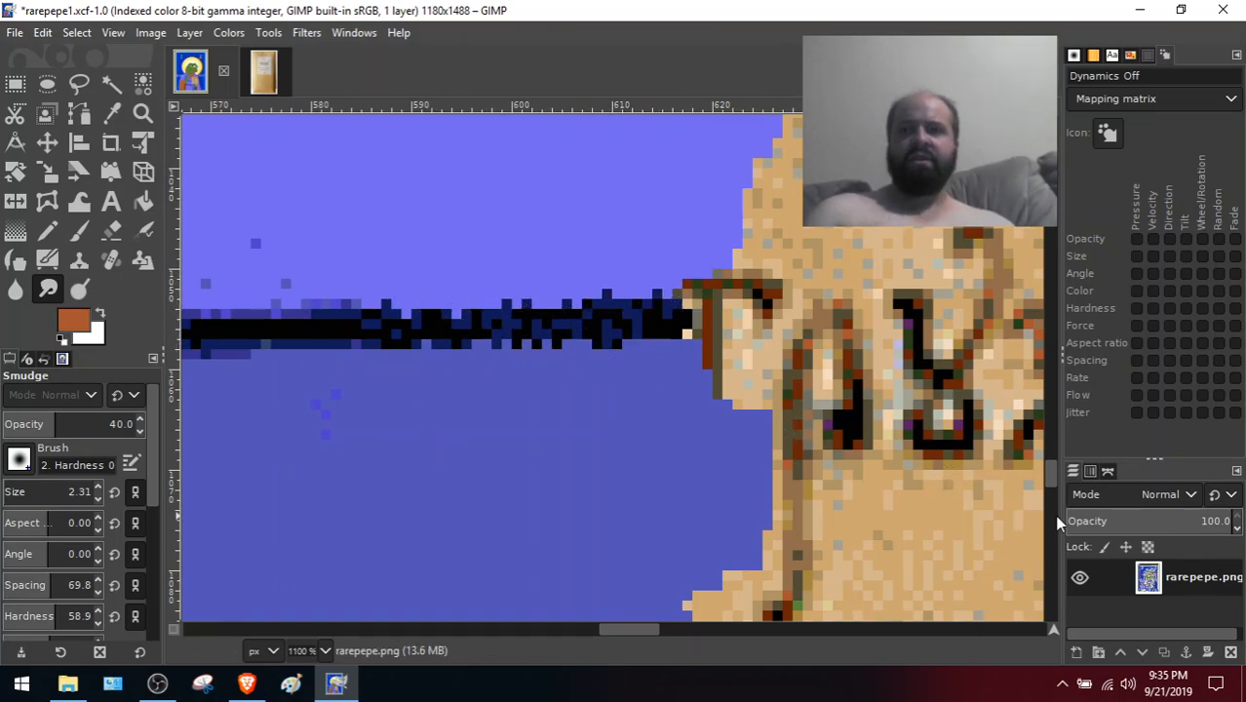
left_click_drag(1047, 474, 1054, 488)
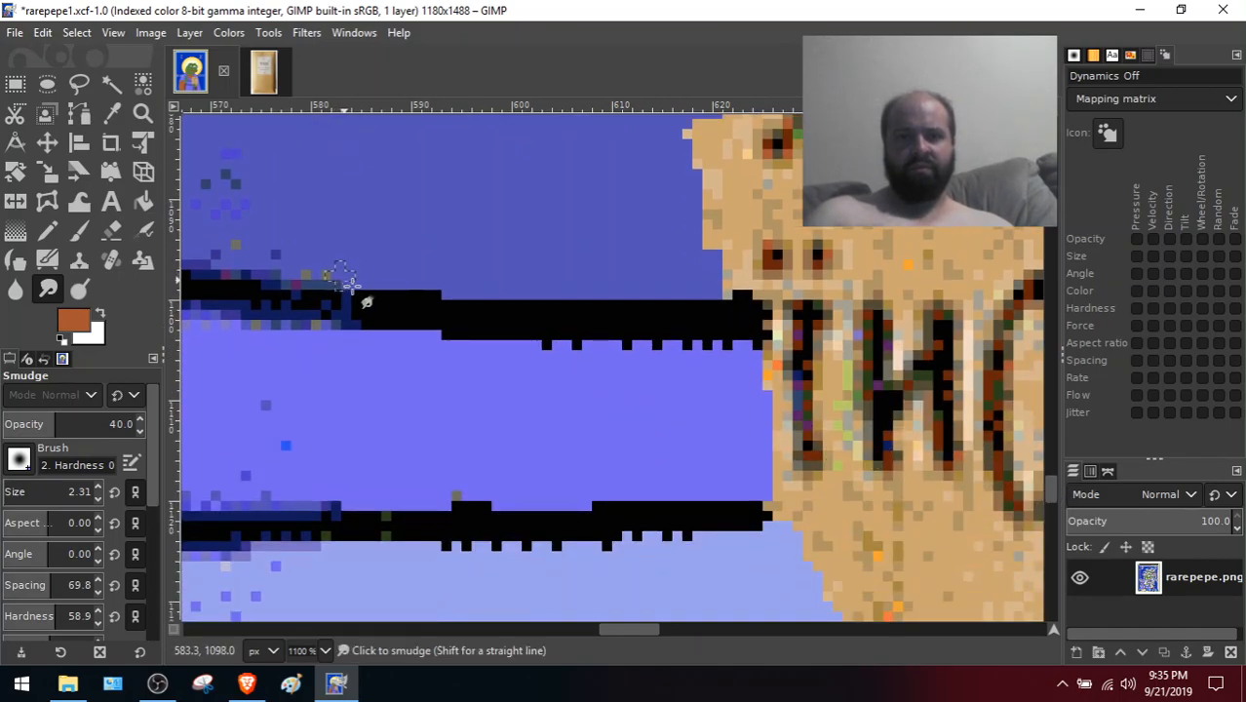
mouse_move(440, 277)
left_mouse_down()
mouse_move(491, 344)
mouse_move(361, 319)
mouse_move(312, 289)
mouse_move(506, 368)
mouse_move(362, 314)
mouse_move(459, 349)
mouse_move(373, 328)
mouse_move(514, 354)
mouse_move(556, 339)
mouse_move(600, 348)
mouse_move(477, 332)
mouse_move(574, 354)
mouse_move(715, 336)
mouse_move(531, 344)
mouse_move(717, 349)
mouse_move(573, 326)
mouse_move(691, 330)
mouse_move(691, 341)
mouse_move(582, 341)
mouse_move(746, 348)
mouse_move(662, 335)
mouse_move(729, 344)
mouse_move(662, 362)
mouse_move(521, 337)
mouse_move(631, 341)
mouse_move(653, 349)
mouse_move(450, 347)
mouse_move(369, 279)
mouse_move(476, 290)
mouse_move(395, 291)
mouse_move(490, 306)
mouse_move(423, 292)
mouse_move(395, 278)
mouse_move(404, 270)
mouse_move(526, 312)
mouse_move(483, 285)
mouse_move(593, 301)
mouse_move(516, 298)
left_mouse_up()
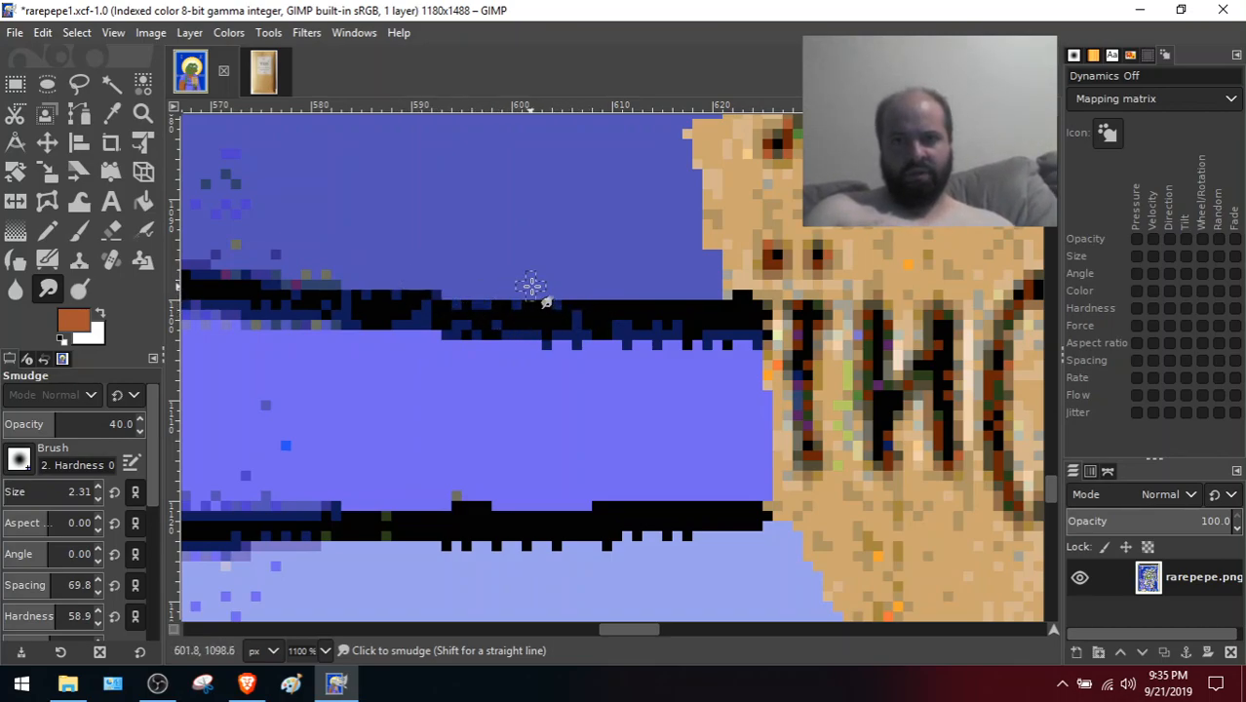
left_click_drag(622, 302, 643, 298)
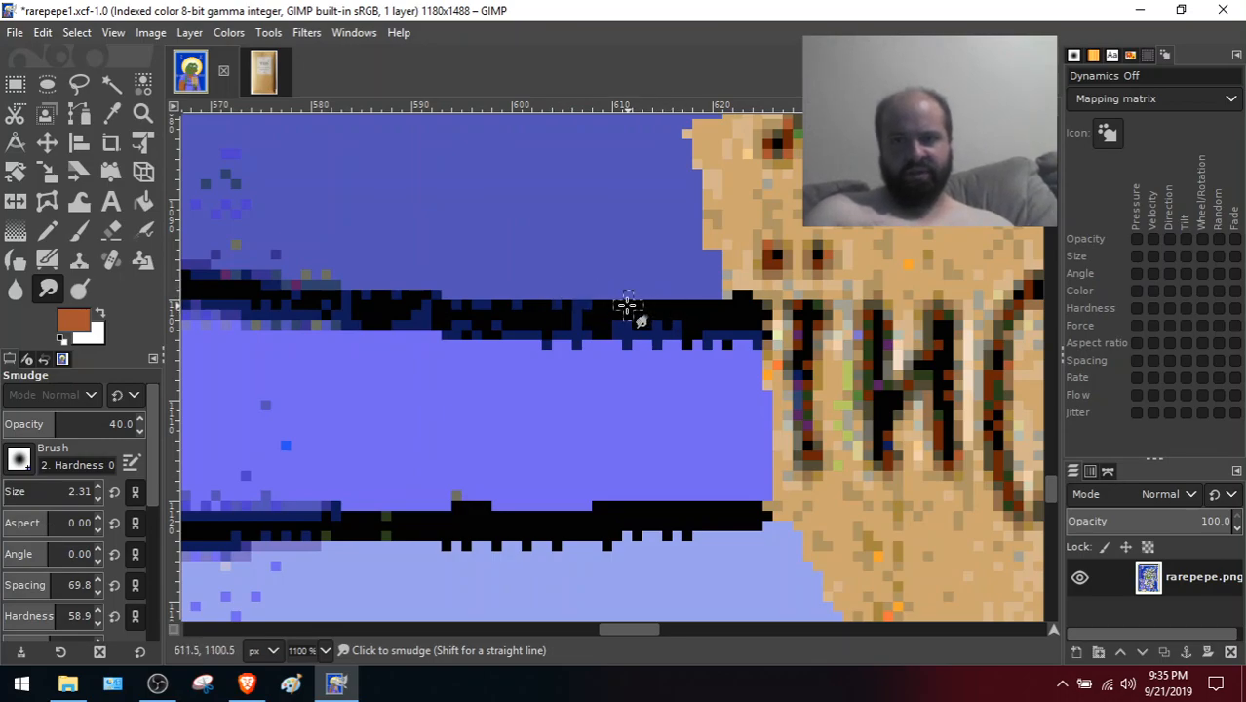
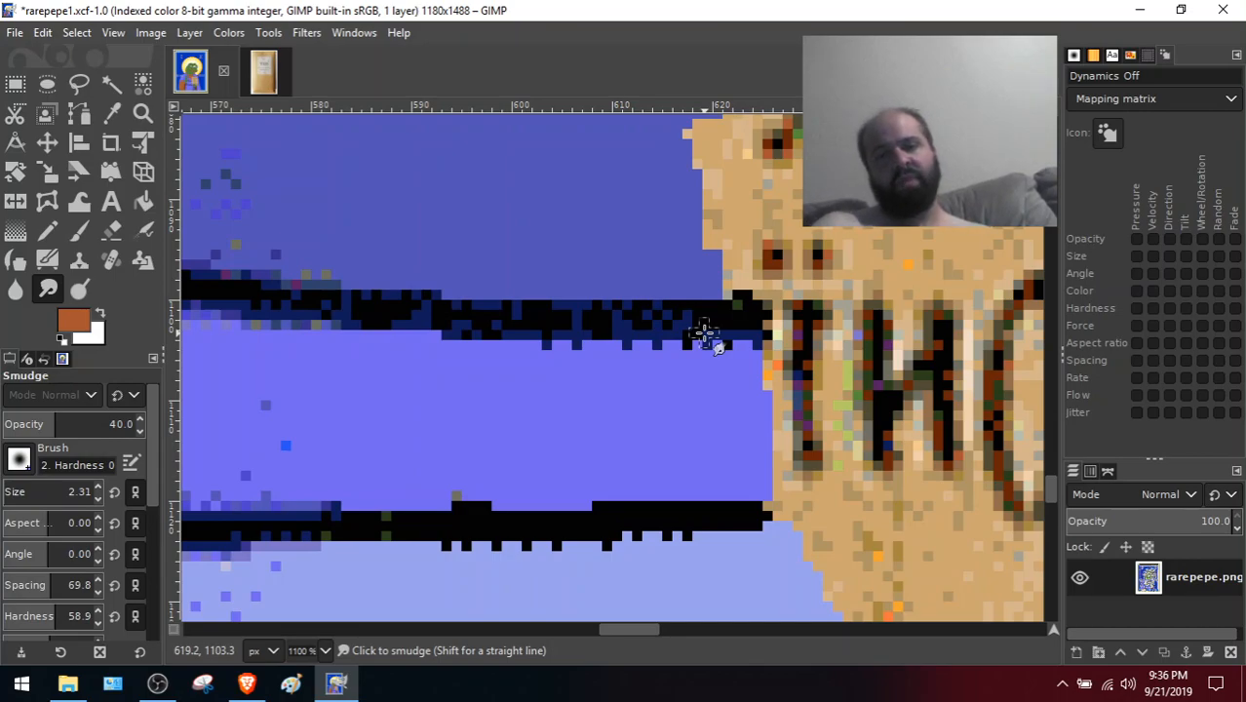
Smudge the upper and lower edges of both black lines bordering the pale blue stripe up to the book
mouse_move(346, 492)
left_mouse_down()
mouse_move(391, 513)
mouse_move(327, 507)
mouse_move(419, 515)
mouse_move(466, 509)
mouse_move(403, 498)
mouse_move(508, 512)
mouse_move(482, 511)
mouse_move(505, 500)
mouse_move(481, 505)
mouse_move(522, 513)
mouse_move(472, 493)
mouse_move(564, 509)
mouse_move(523, 504)
mouse_move(601, 508)
mouse_move(518, 492)
mouse_move(635, 499)
mouse_move(597, 491)
mouse_move(646, 510)
mouse_move(625, 506)
mouse_move(733, 501)
mouse_move(724, 494)
mouse_move(774, 504)
mouse_move(648, 492)
mouse_move(671, 498)
mouse_move(344, 514)
mouse_move(412, 500)
left_mouse_up()
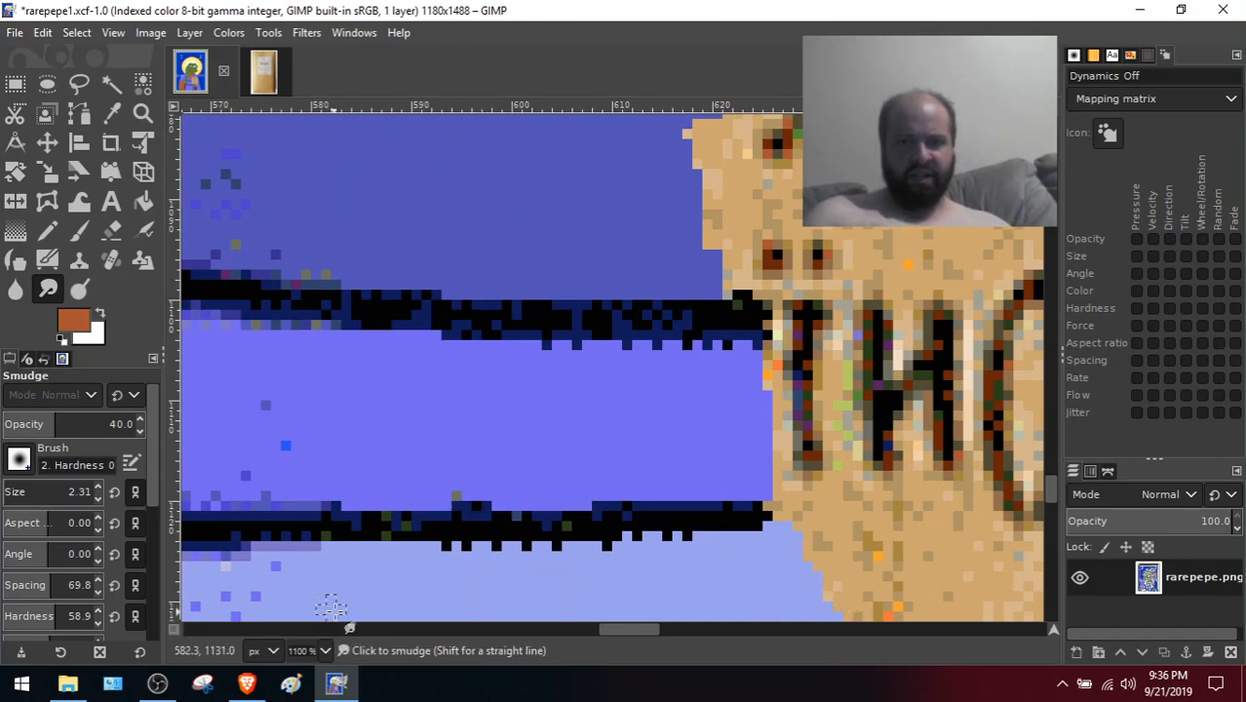
mouse_move(339, 563)
left_mouse_down()
mouse_move(387, 532)
mouse_move(275, 532)
mouse_move(390, 552)
mouse_move(441, 540)
mouse_move(492, 556)
mouse_move(427, 543)
mouse_move(541, 538)
mouse_move(452, 556)
mouse_move(564, 553)
mouse_move(525, 544)
mouse_move(491, 548)
mouse_move(607, 556)
mouse_move(595, 534)
mouse_move(570, 545)
mouse_move(695, 529)
mouse_move(609, 527)
mouse_move(707, 542)
mouse_move(744, 531)
mouse_move(716, 528)
mouse_move(749, 535)
mouse_move(706, 530)
mouse_move(787, 520)
mouse_move(613, 547)
mouse_move(676, 526)
mouse_move(504, 565)
mouse_move(552, 550)
mouse_move(404, 530)
mouse_move(435, 540)
left_mouse_up()
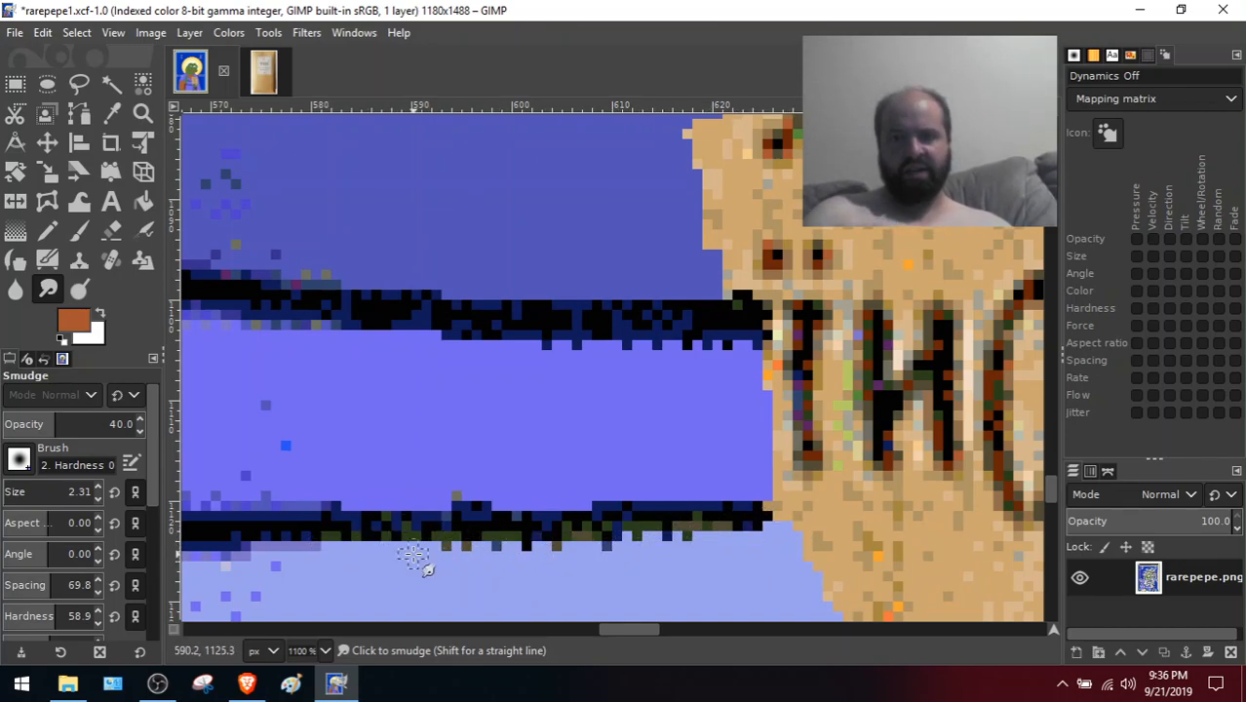
scroll(1050, 497, "down", 5)
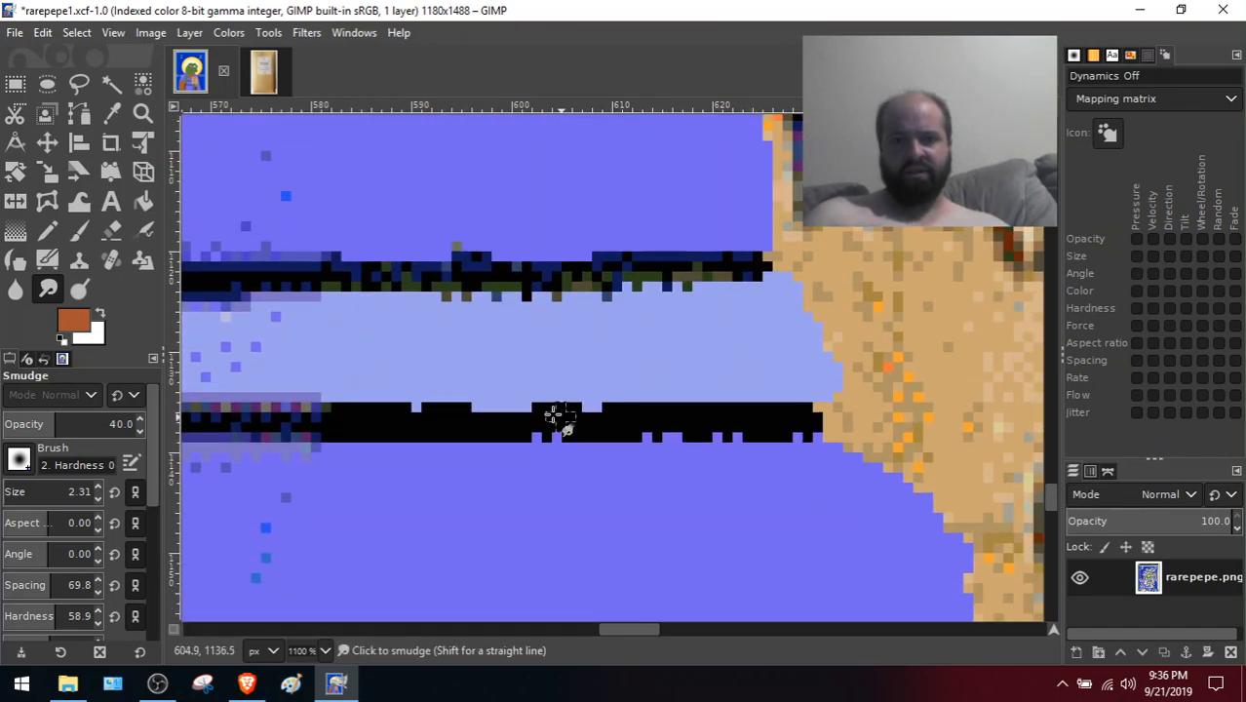
mouse_move(331, 394)
left_mouse_down()
mouse_move(368, 400)
mouse_move(291, 410)
mouse_move(436, 398)
mouse_move(401, 390)
mouse_move(490, 390)
mouse_move(462, 410)
mouse_move(450, 406)
mouse_move(567, 401)
mouse_move(478, 392)
mouse_move(595, 397)
mouse_move(486, 408)
mouse_move(627, 390)
left_mouse_up()
mouse_move(526, 402)
left_mouse_down()
mouse_move(617, 416)
mouse_move(596, 414)
mouse_move(667, 408)
mouse_move(582, 388)
mouse_move(668, 382)
mouse_move(656, 427)
mouse_move(625, 412)
mouse_move(690, 416)
mouse_move(667, 393)
mouse_move(758, 408)
mouse_move(669, 395)
mouse_move(731, 398)
mouse_move(641, 406)
mouse_move(752, 397)
left_mouse_up()
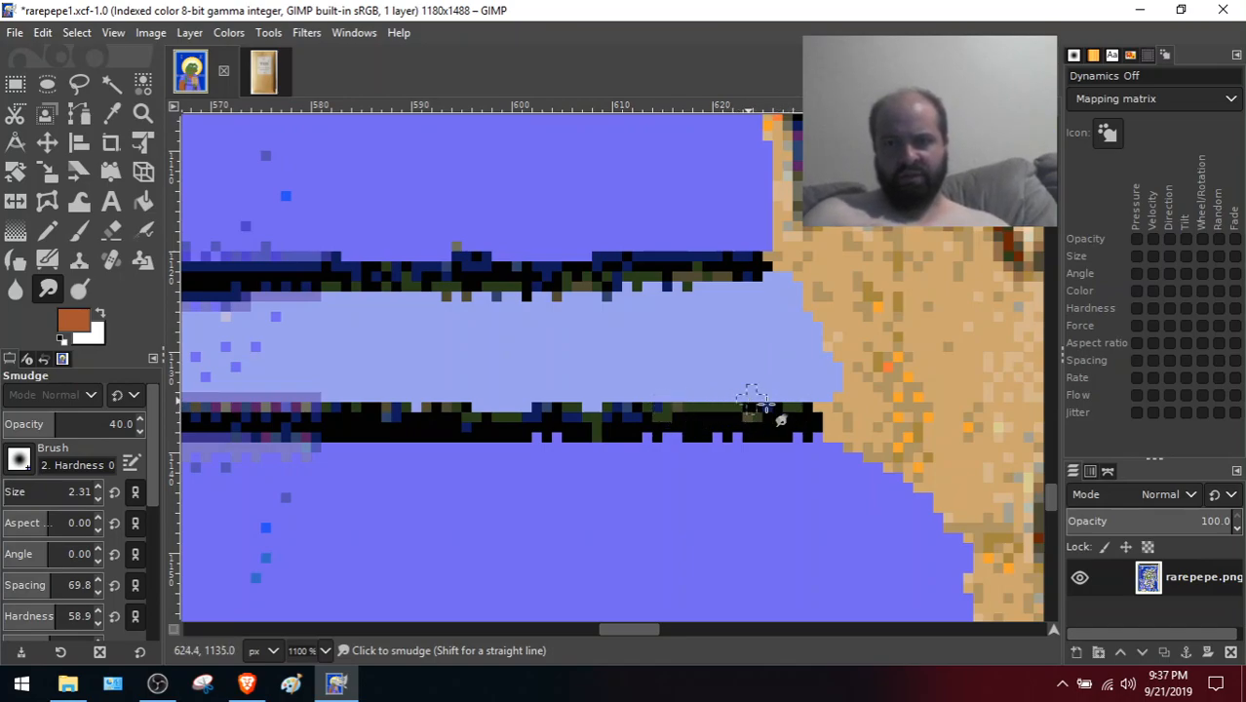
mouse_move(575, 373)
left_mouse_down()
mouse_move(390, 402)
mouse_move(363, 422)
left_mouse_up()
mouse_move(302, 456)
left_mouse_down()
mouse_move(373, 442)
mouse_move(302, 425)
mouse_move(371, 436)
mouse_move(309, 452)
mouse_move(425, 459)
mouse_move(363, 437)
mouse_move(412, 435)
mouse_move(277, 460)
mouse_move(390, 454)
mouse_move(345, 446)
mouse_move(473, 427)
mouse_move(378, 444)
mouse_move(494, 456)
mouse_move(433, 449)
mouse_move(496, 445)
mouse_move(427, 445)
mouse_move(486, 431)
mouse_move(480, 442)
mouse_move(561, 445)
mouse_move(507, 428)
mouse_move(559, 450)
mouse_move(609, 449)
mouse_move(508, 430)
mouse_move(575, 443)
mouse_move(523, 443)
mouse_move(684, 446)
mouse_move(575, 446)
mouse_move(671, 452)
mouse_move(648, 442)
mouse_move(697, 442)
mouse_move(635, 440)
mouse_move(768, 446)
mouse_move(654, 446)
mouse_move(816, 435)
mouse_move(711, 424)
mouse_move(818, 447)
left_mouse_up()
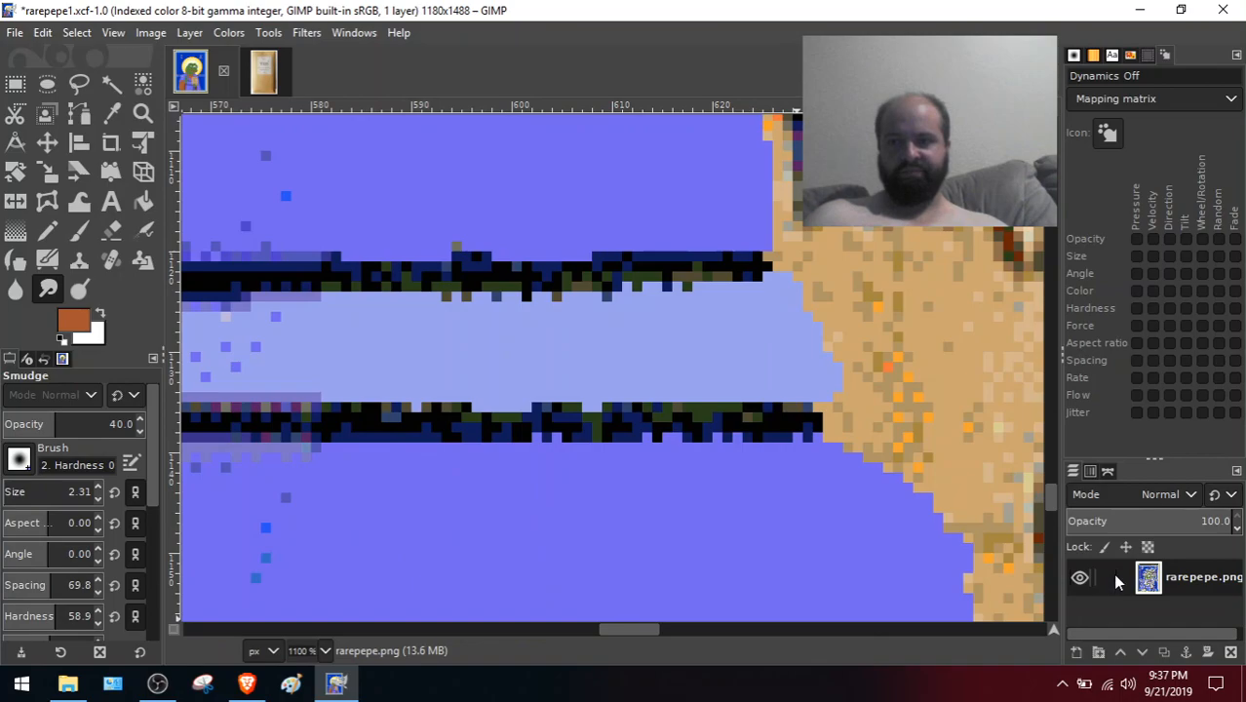
Examine the robe outlines and folds around the book and both hands at 100% zoom
mouse_move(1055, 503)
left_mouse_down()
mouse_move(1059, 529)
mouse_move(1059, 517)
left_mouse_up()
left_click_drag(1056, 506, 1050, 491)
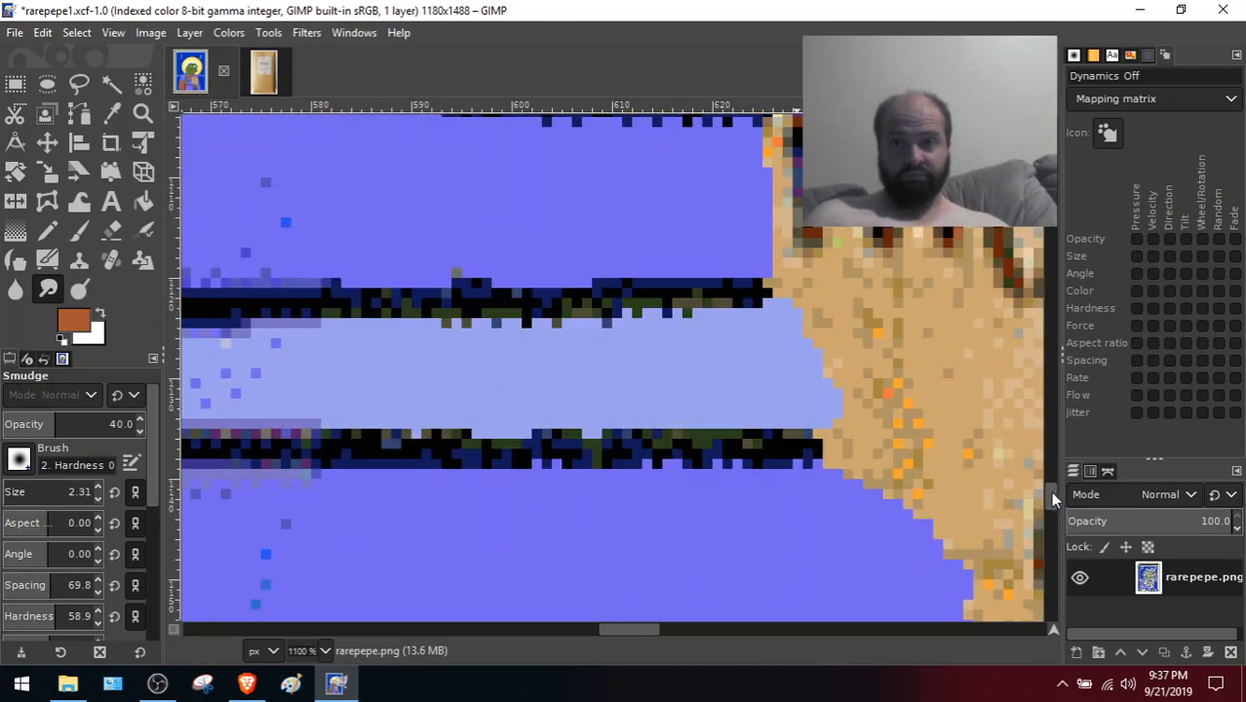
left_click(17, 33)
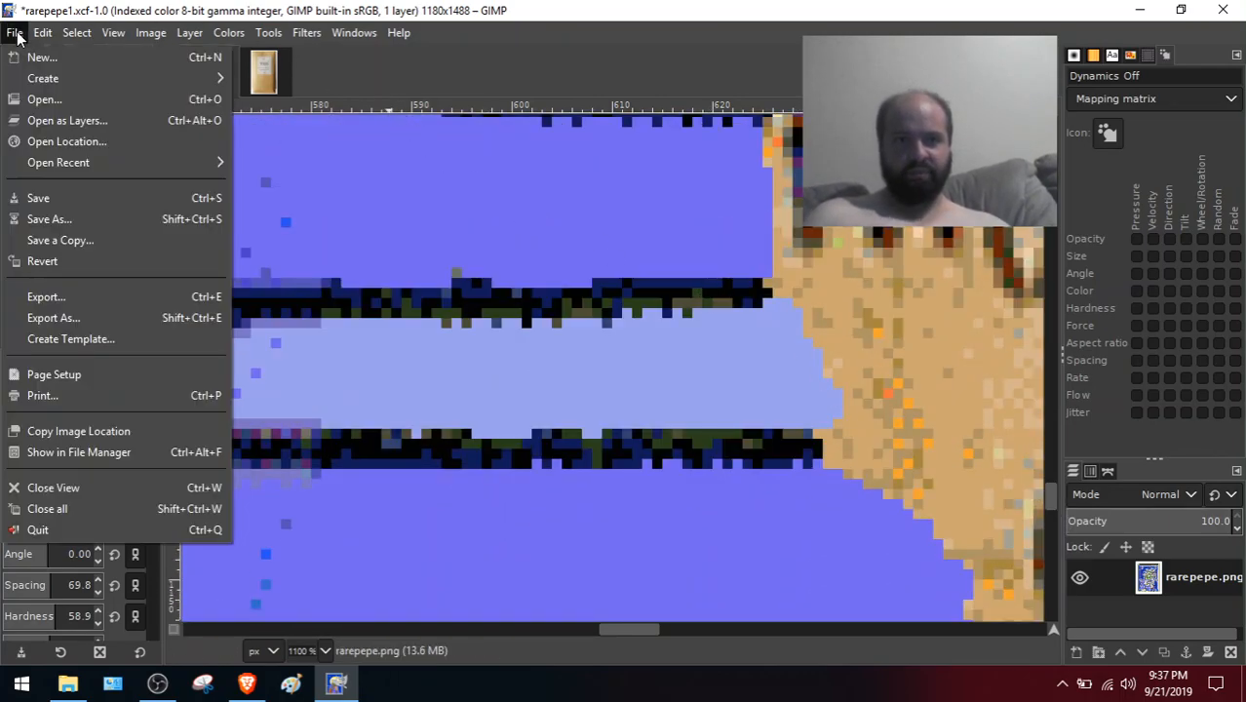
mouse_move(109, 33)
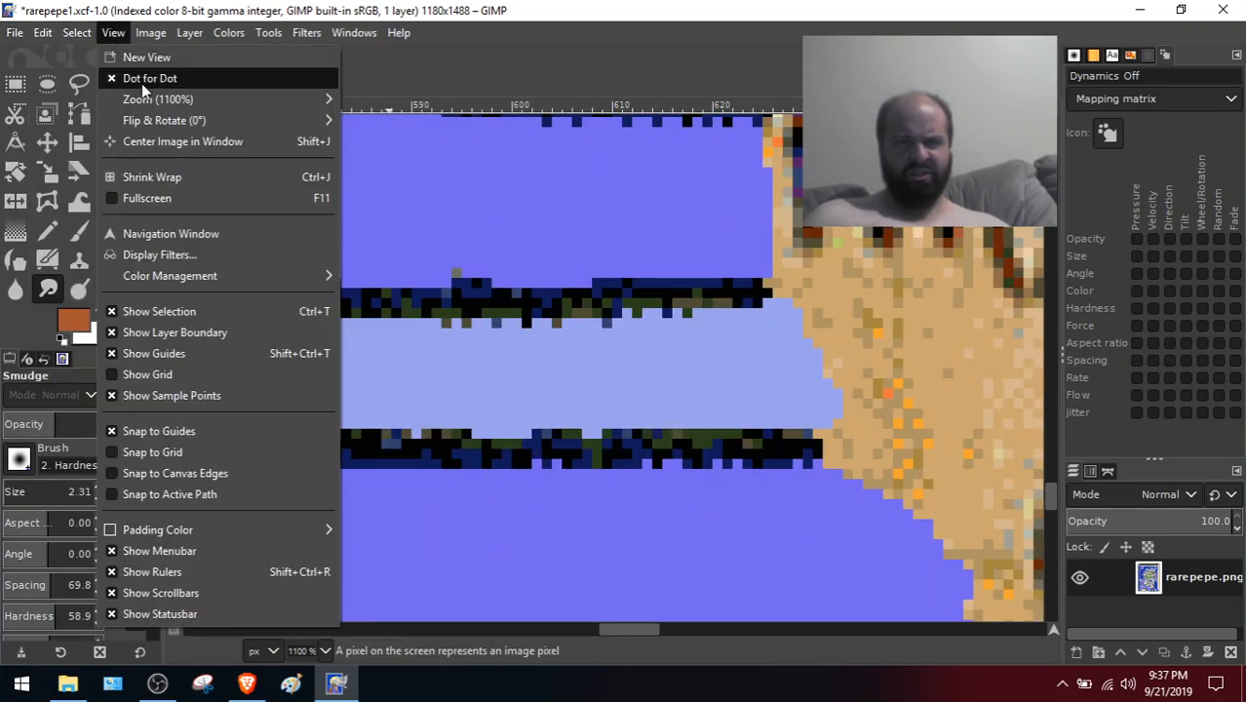
mouse_move(148, 99)
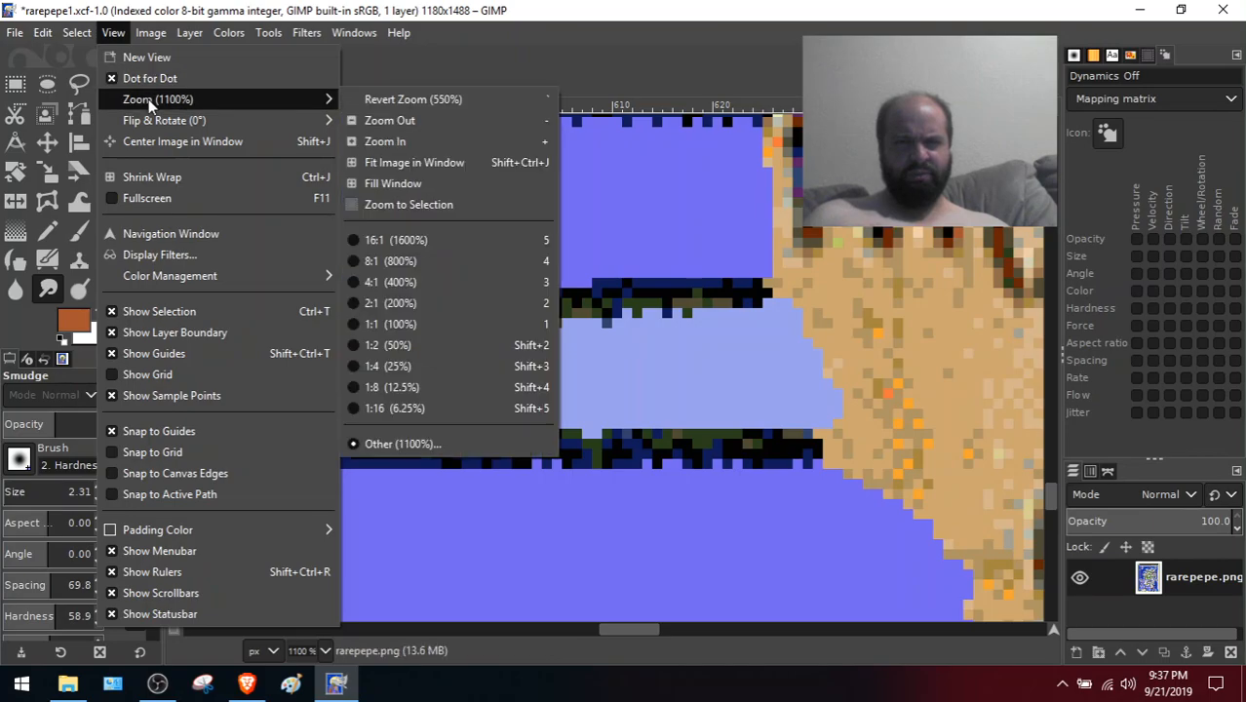
left_click(430, 324)
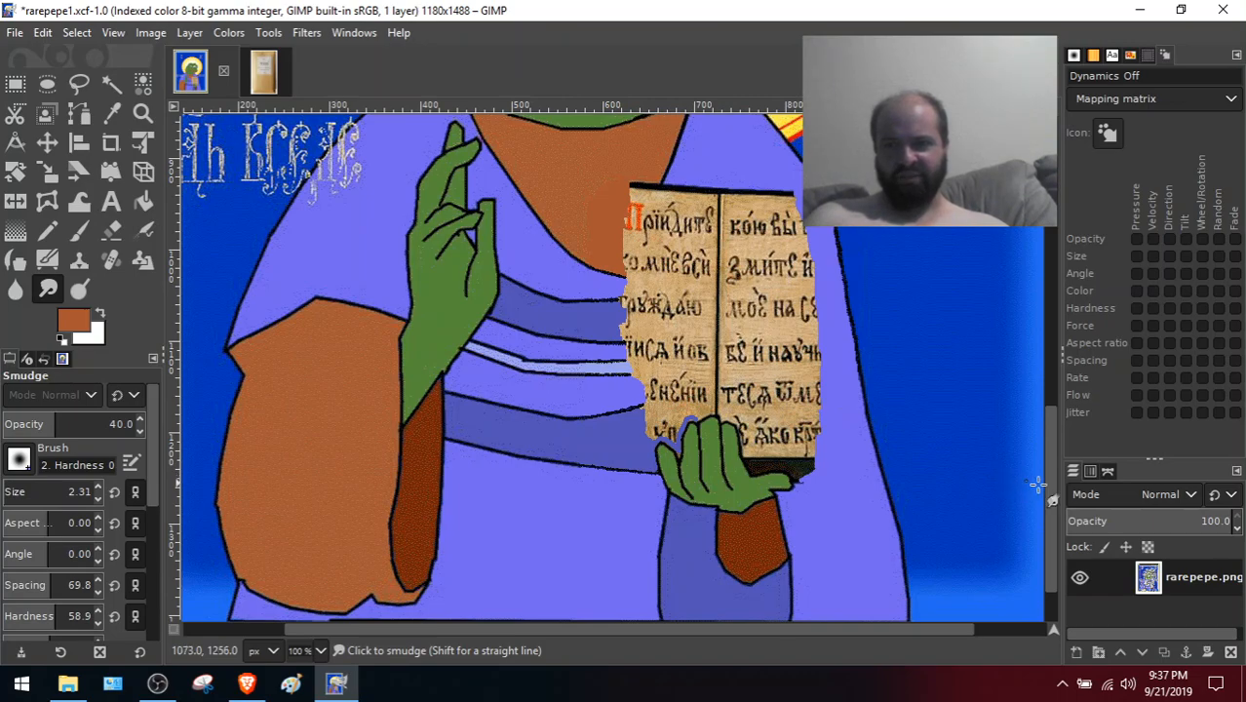
scroll(1046, 457, "up", 5)
scroll(1043, 441, "down", 5)
scroll(1047, 454, "up", 8)
scroll(1046, 448, "down", 5)
scroll(1049, 429, "up", 8)
scroll(1058, 390, "down", 3)
scroll(1071, 427, "down", 5)
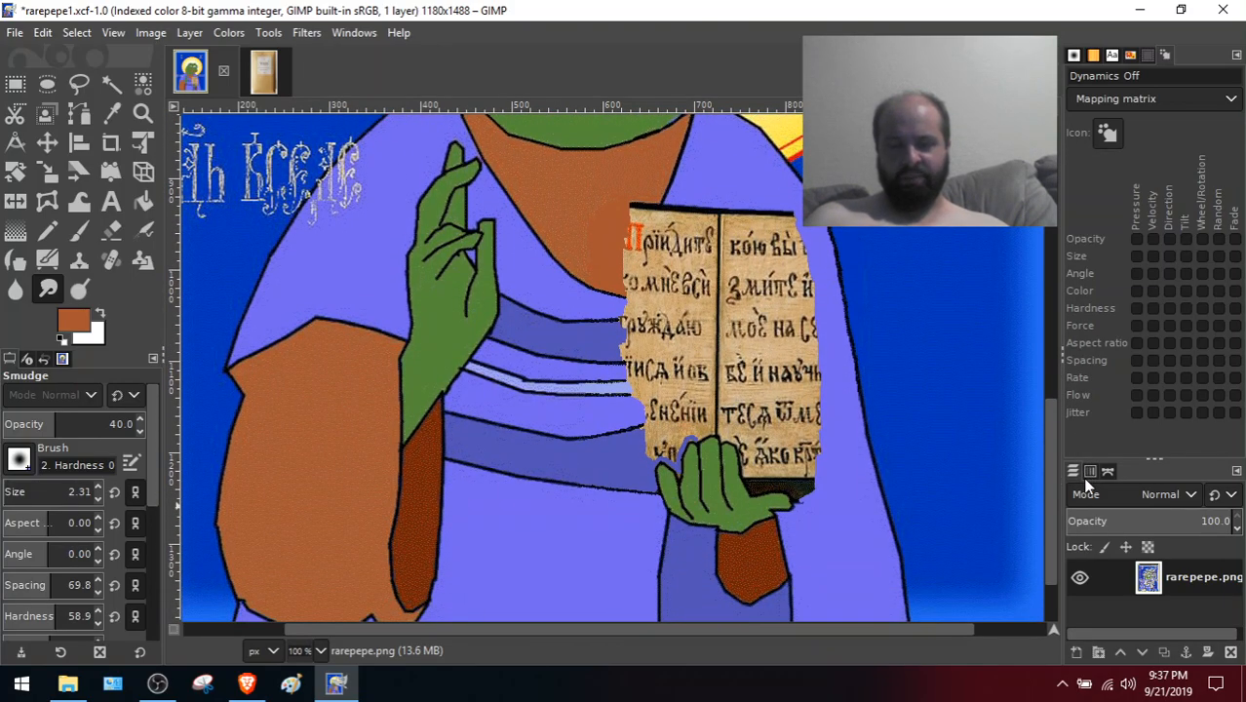
scroll(1082, 476, "down", 2)
scroll(1085, 490, "up", 3)
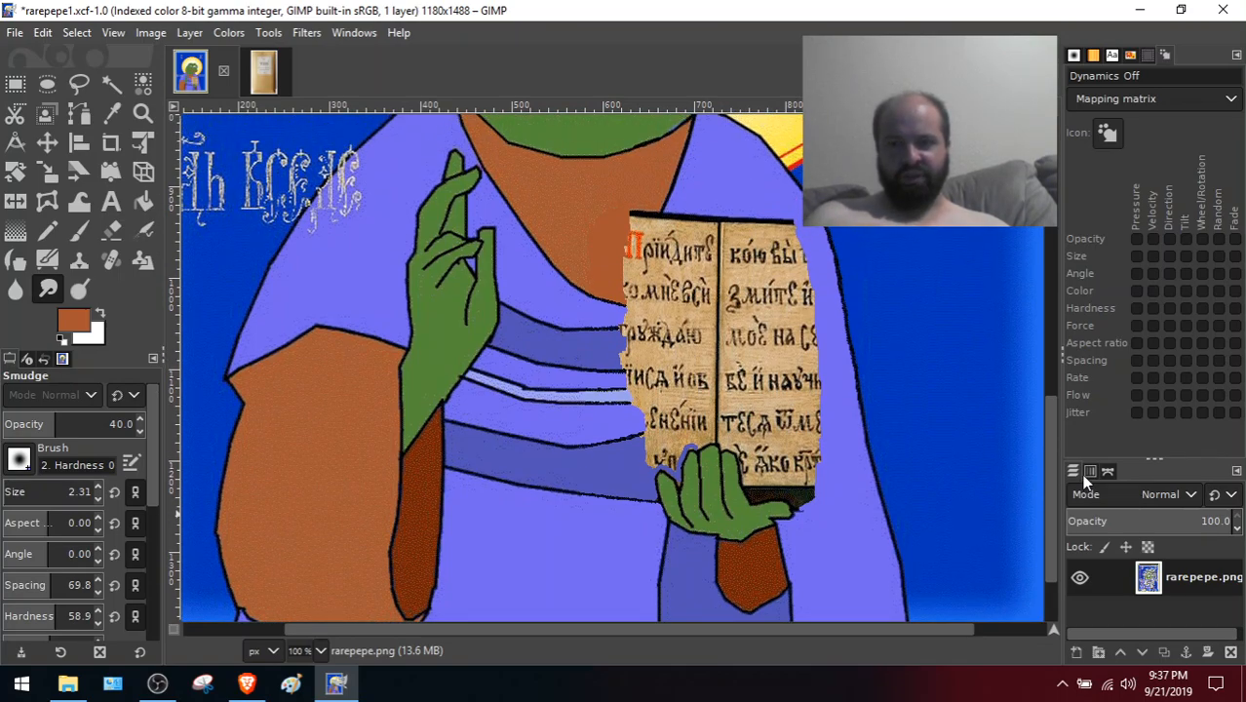
Save the image under the new name rarepepe2.xcf in the memes folder
left_click(12, 33)
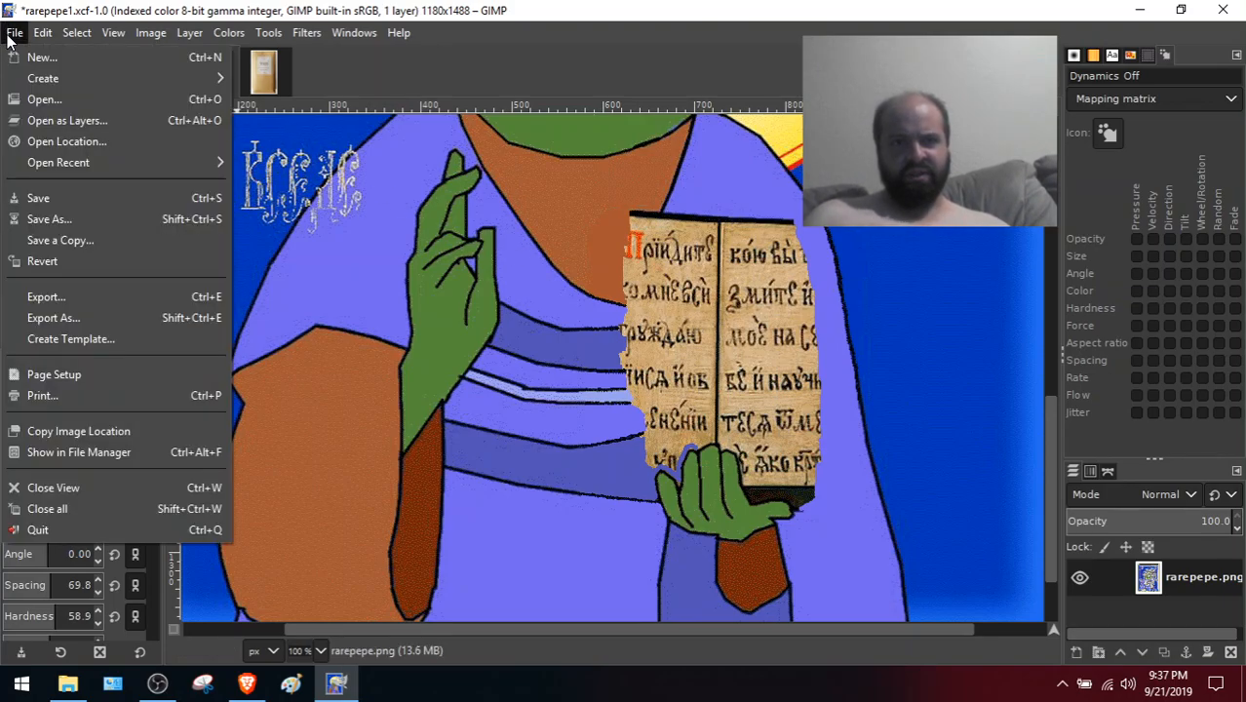
left_click(95, 224)
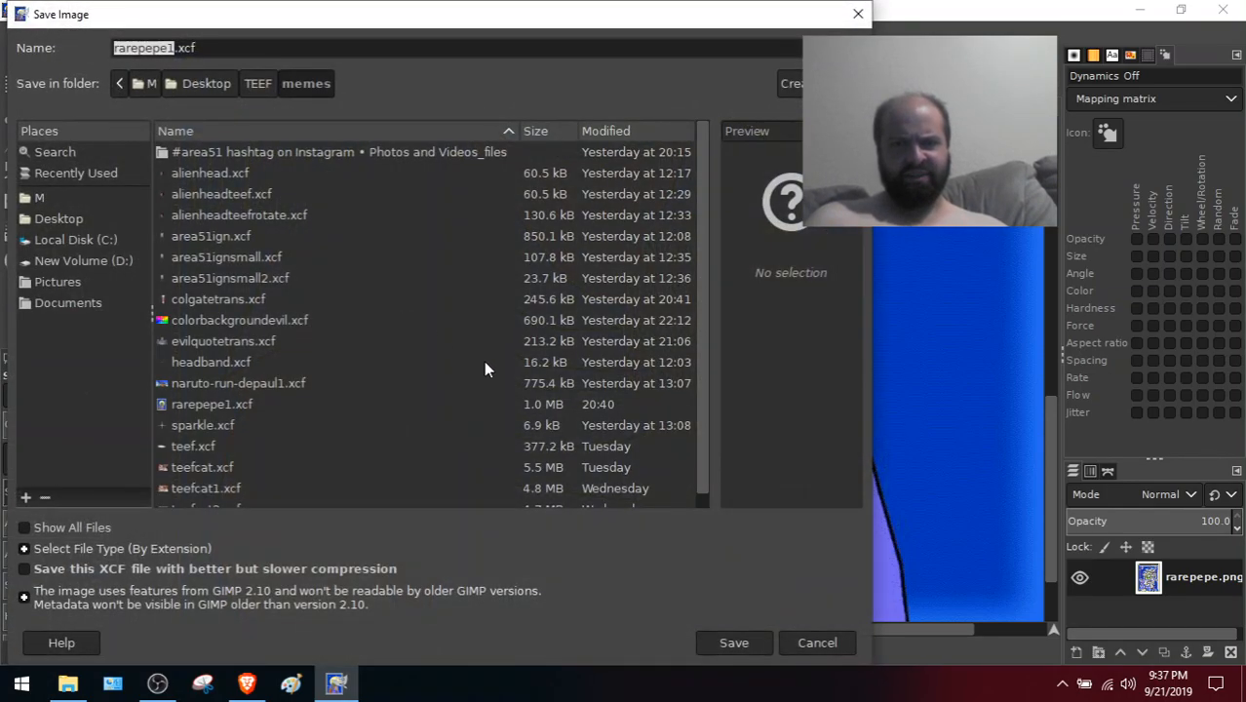
left_click(177, 48)
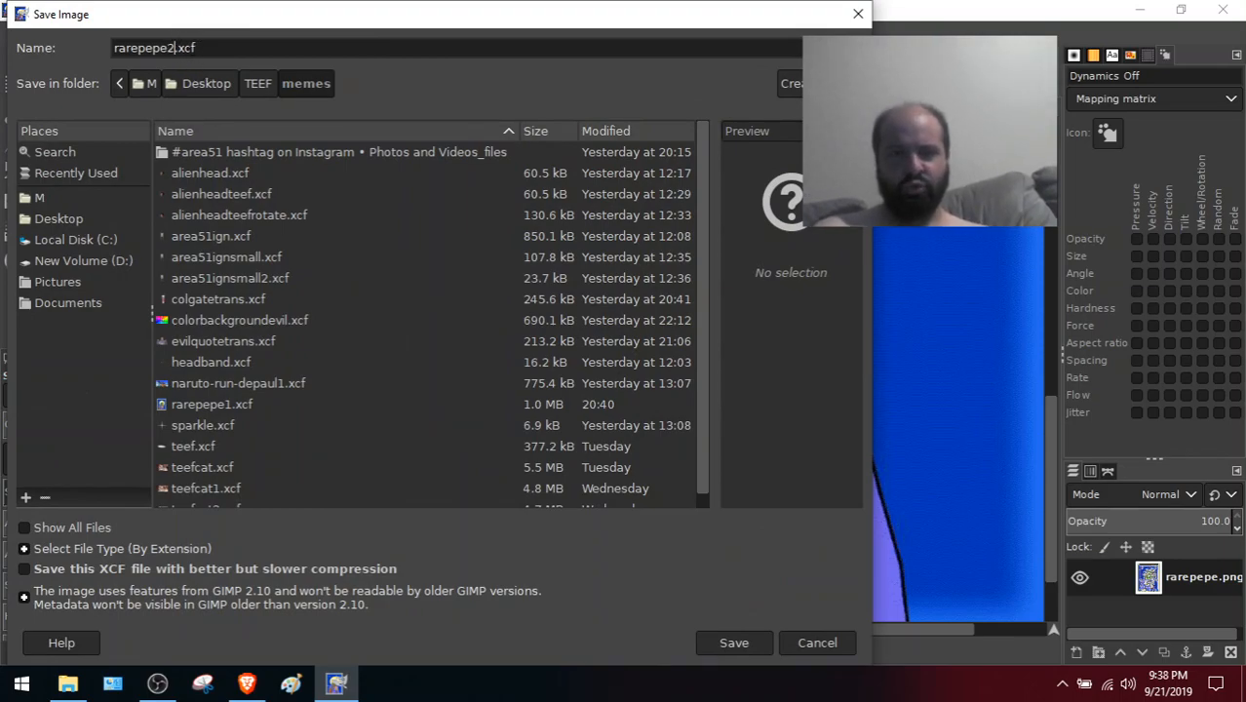
left_click(744, 644)
Start a Free Select outline up the outer edge of the leftmost finger of the hand holding the book, at 550% zoom
mouse_move(1050, 425)
left_mouse_down()
mouse_move(1057, 263)
mouse_move(1050, 458)
mouse_move(1036, 394)
mouse_move(1046, 240)
mouse_move(1034, 424)
mouse_move(1048, 209)
mouse_move(1071, 430)
left_mouse_up()
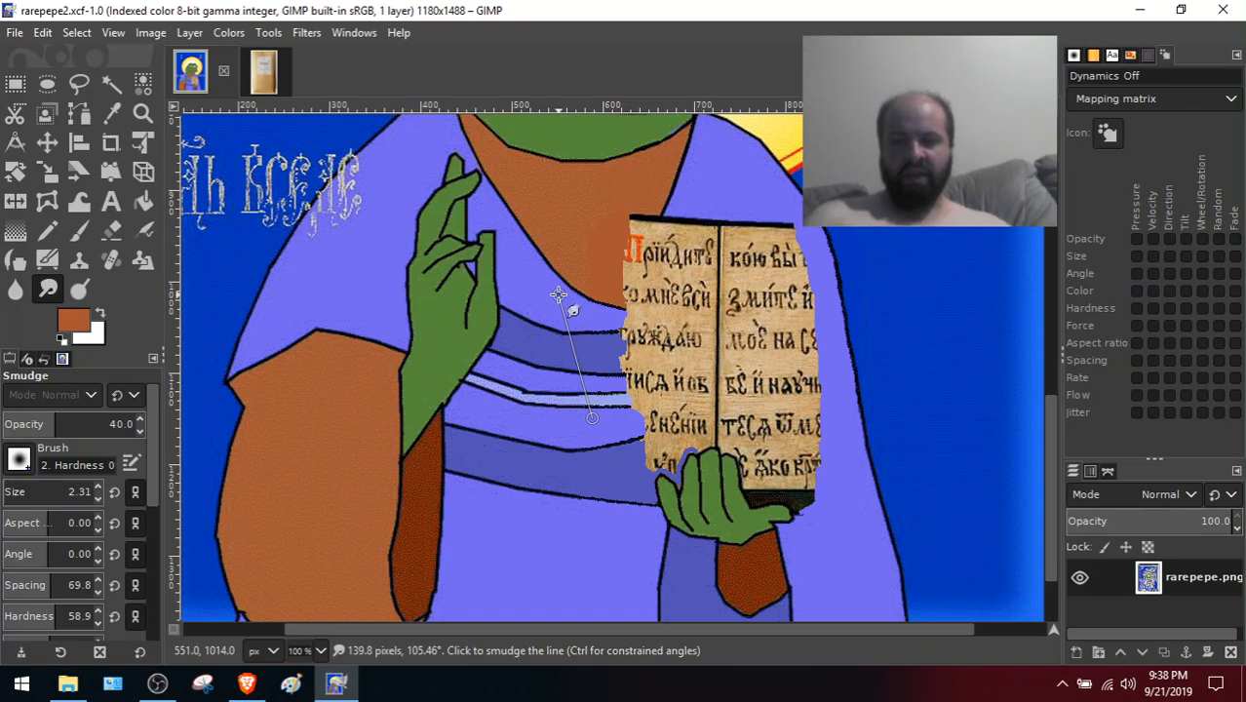
key("plus")
key("plus")
key("plus")
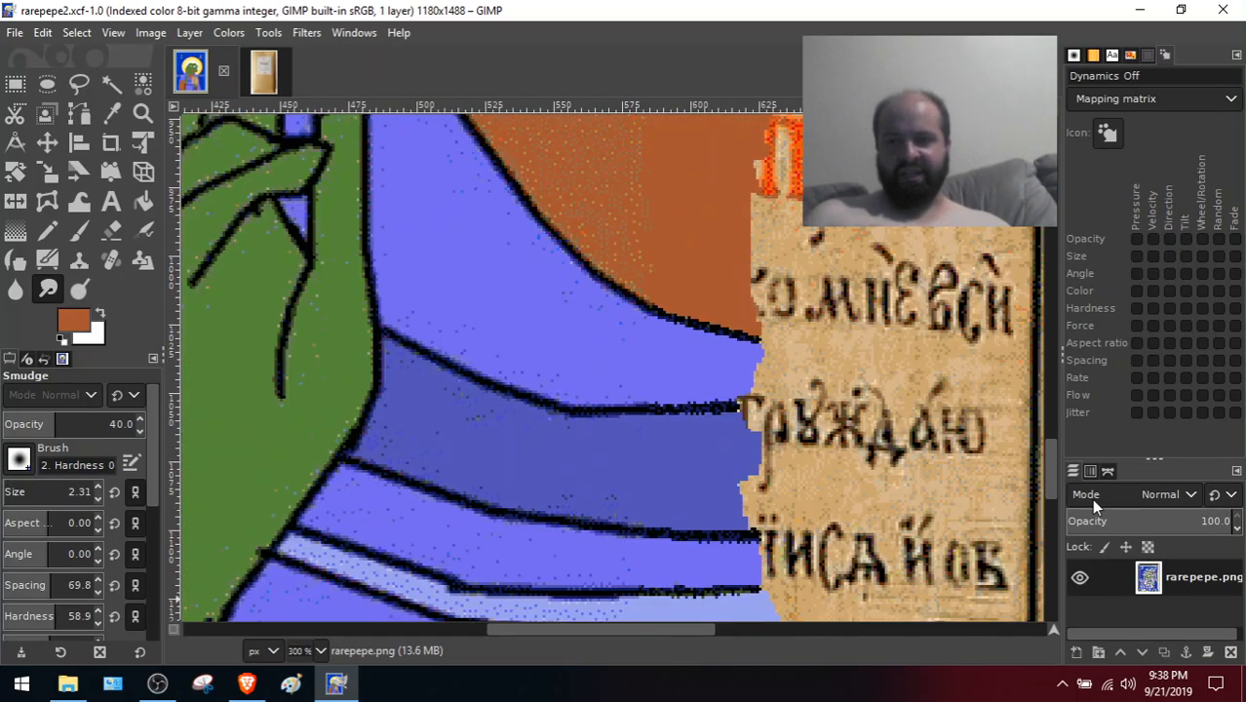
left_click_drag(1045, 452, 1050, 515)
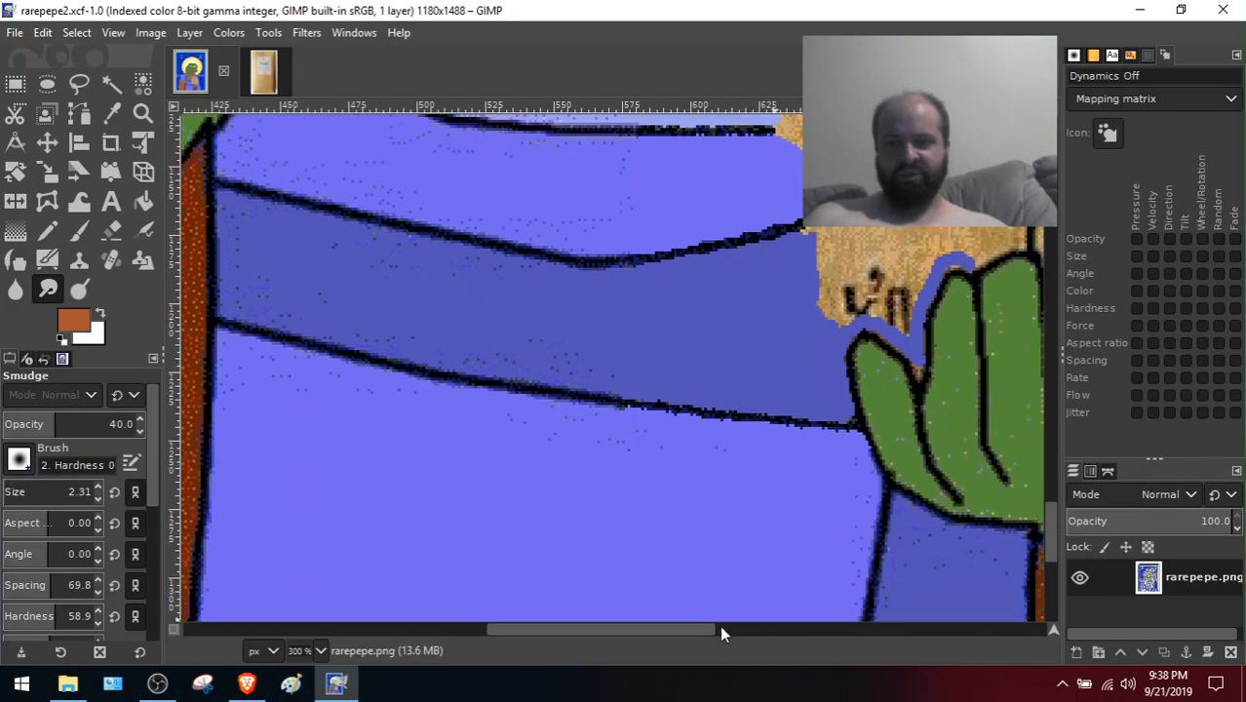
left_click_drag(695, 634, 808, 639)
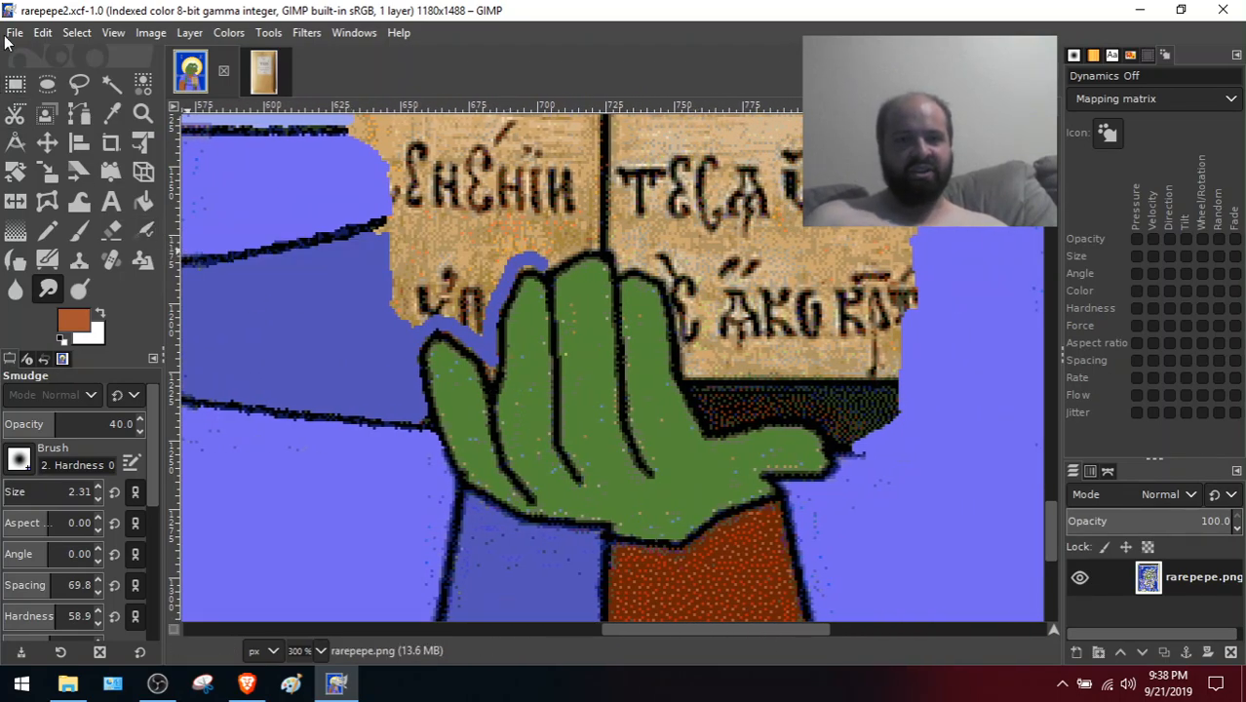
left_click(82, 86)
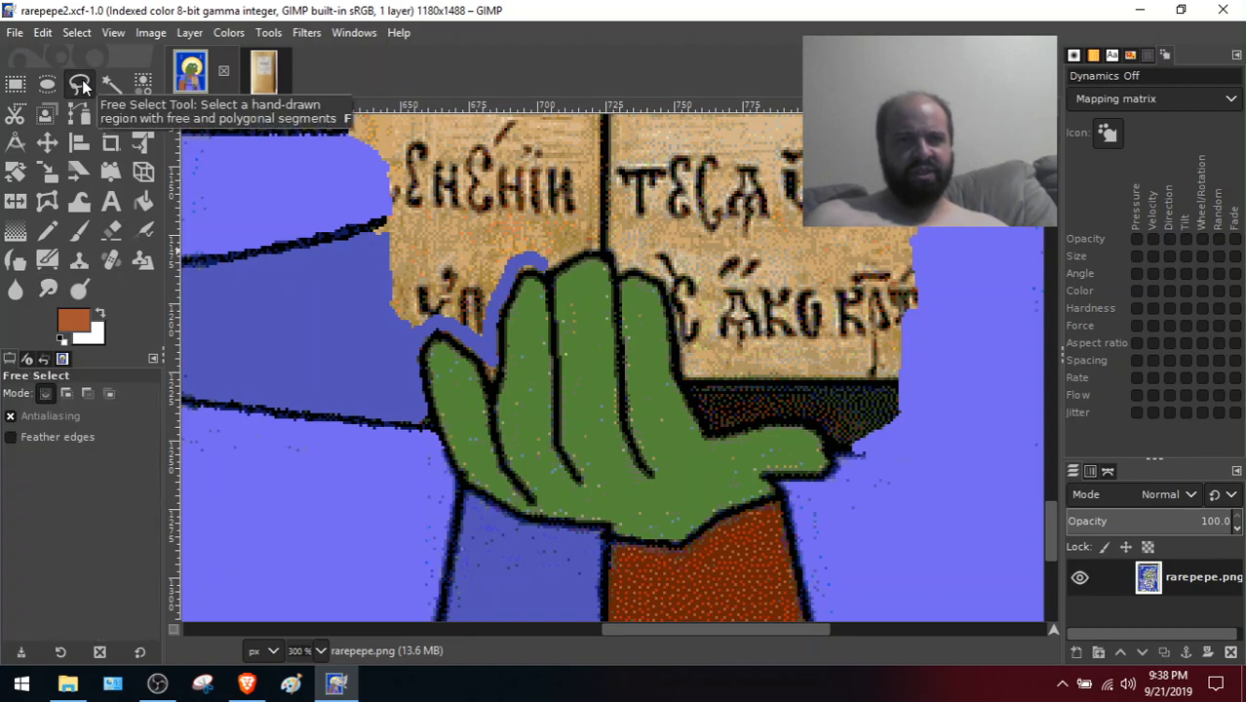
key("plus")
key("plus")
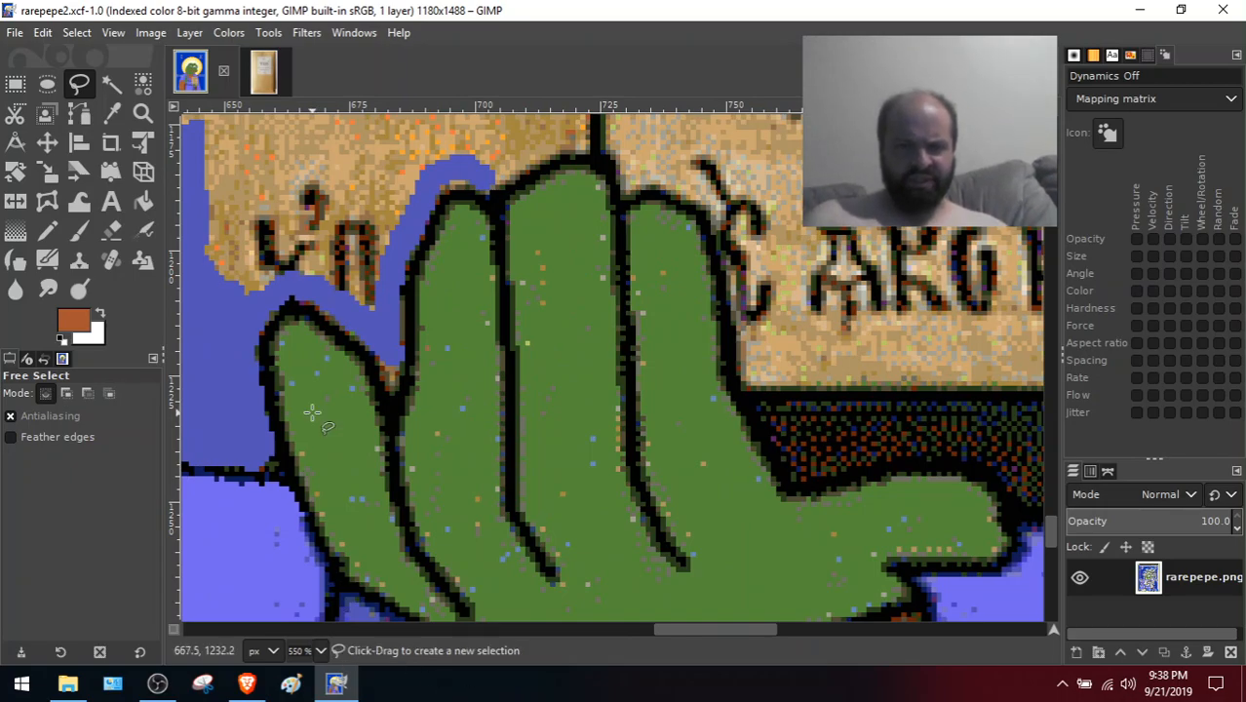
left_click(267, 413)
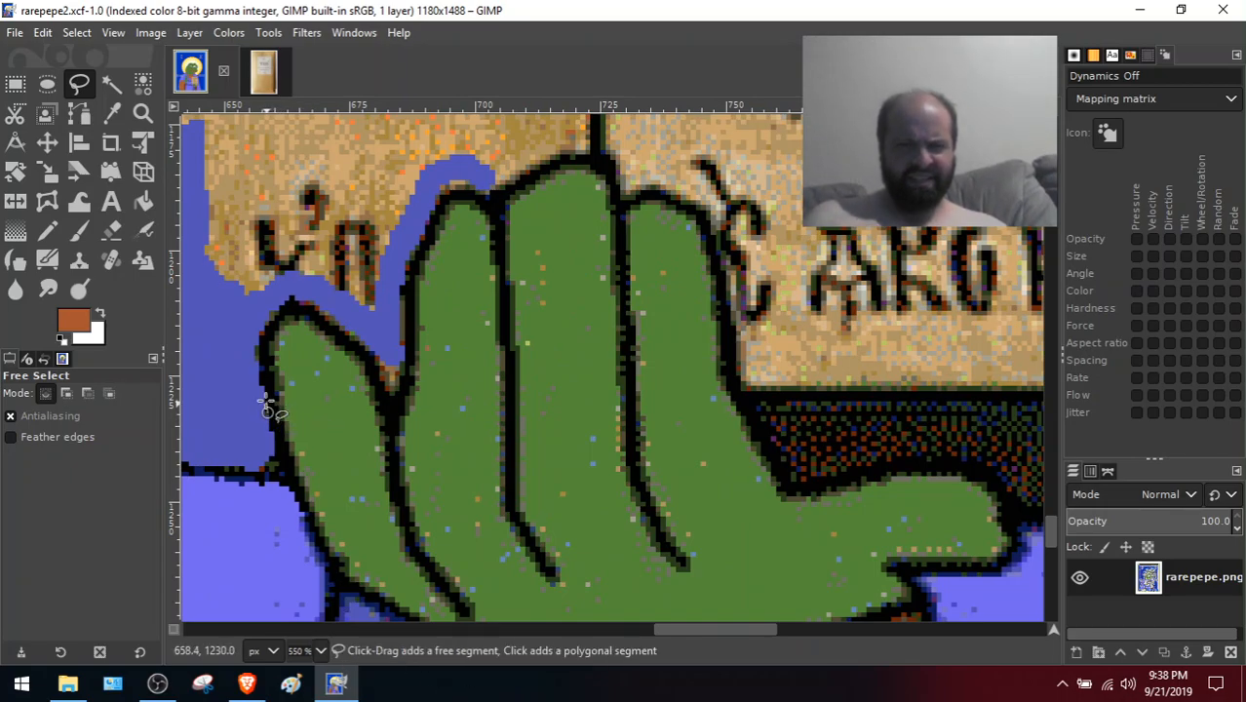
left_click(263, 385)
left_click(259, 348)
left_click(262, 331)
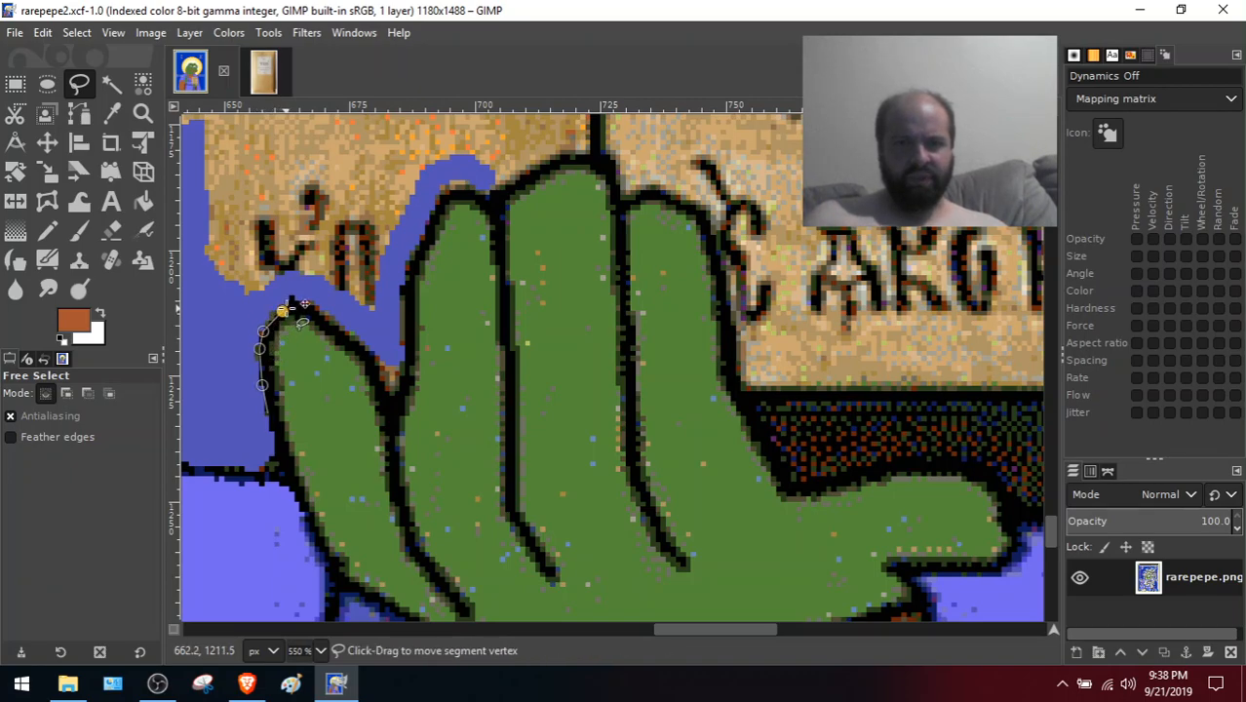
Continue the selection outline over the leftmost finger's tip and down into the gap beside the second finger
left_click(294, 301)
left_click(313, 305)
left_click(331, 320)
left_click(355, 338)
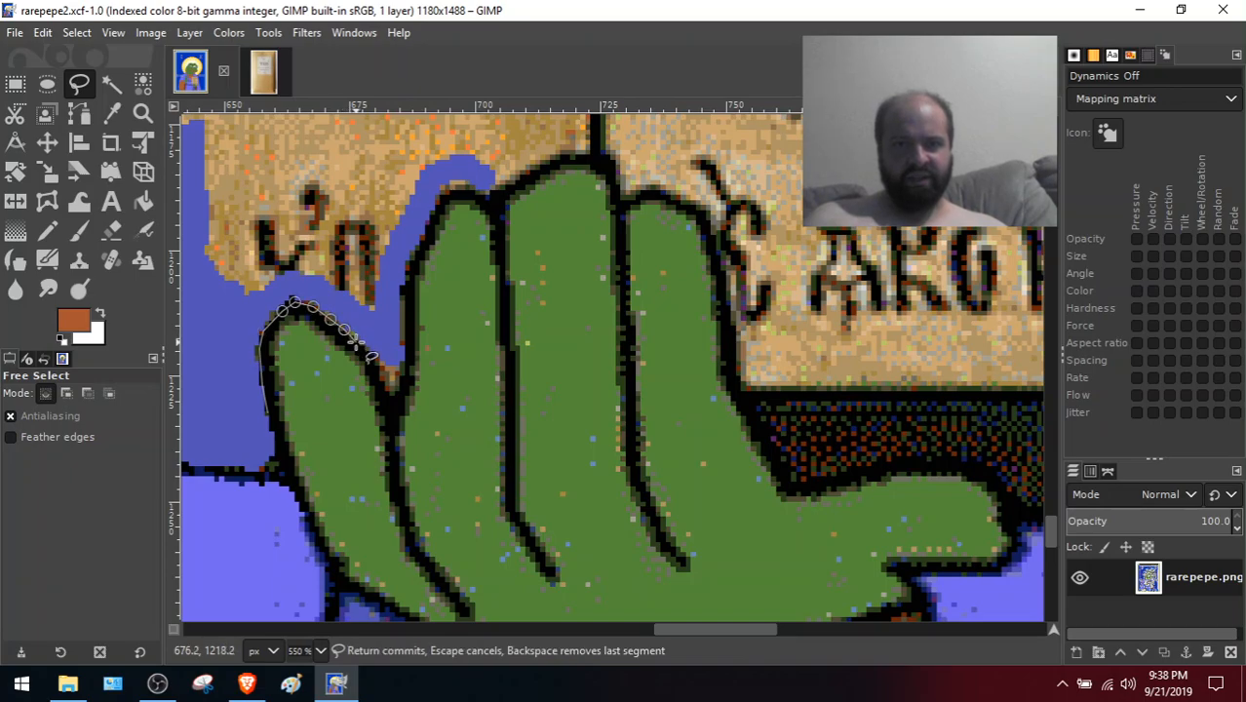
left_click(370, 353)
left_click(378, 366)
left_click(383, 383)
left_click(391, 395)
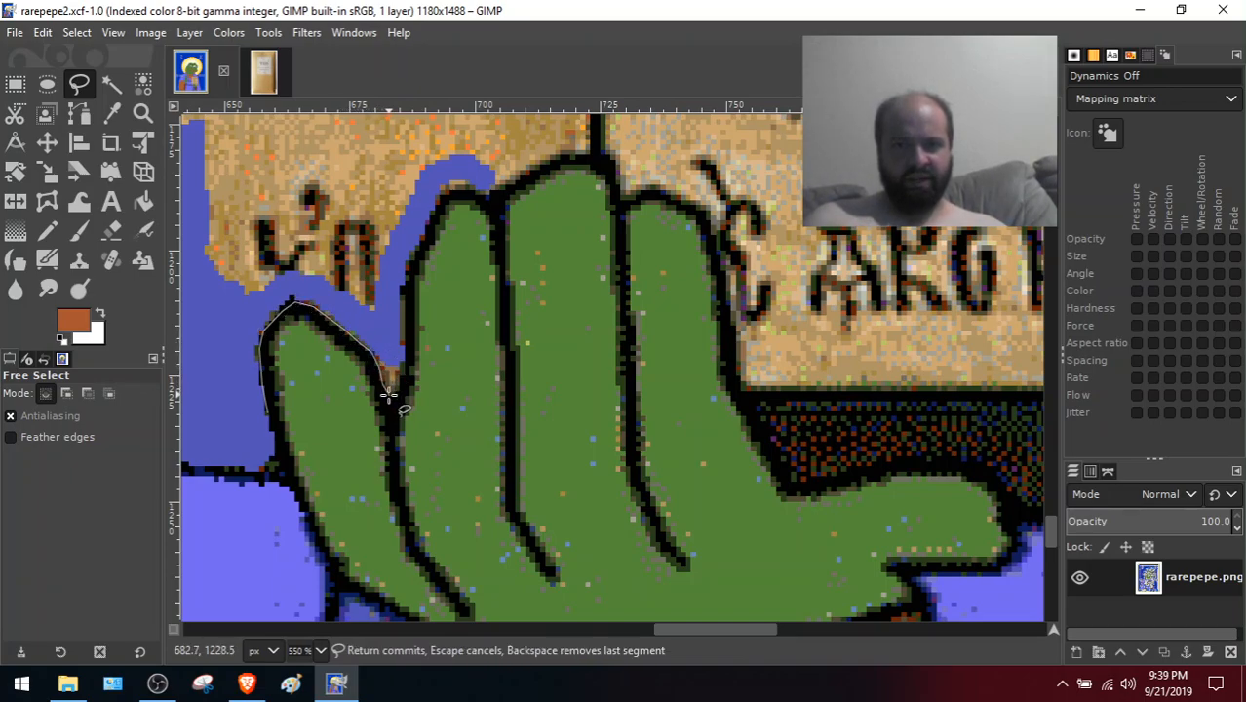
Trace the selection outline up the second finger and over its tip to the notch before the third finger
left_click(401, 379)
left_click(404, 352)
left_click(405, 331)
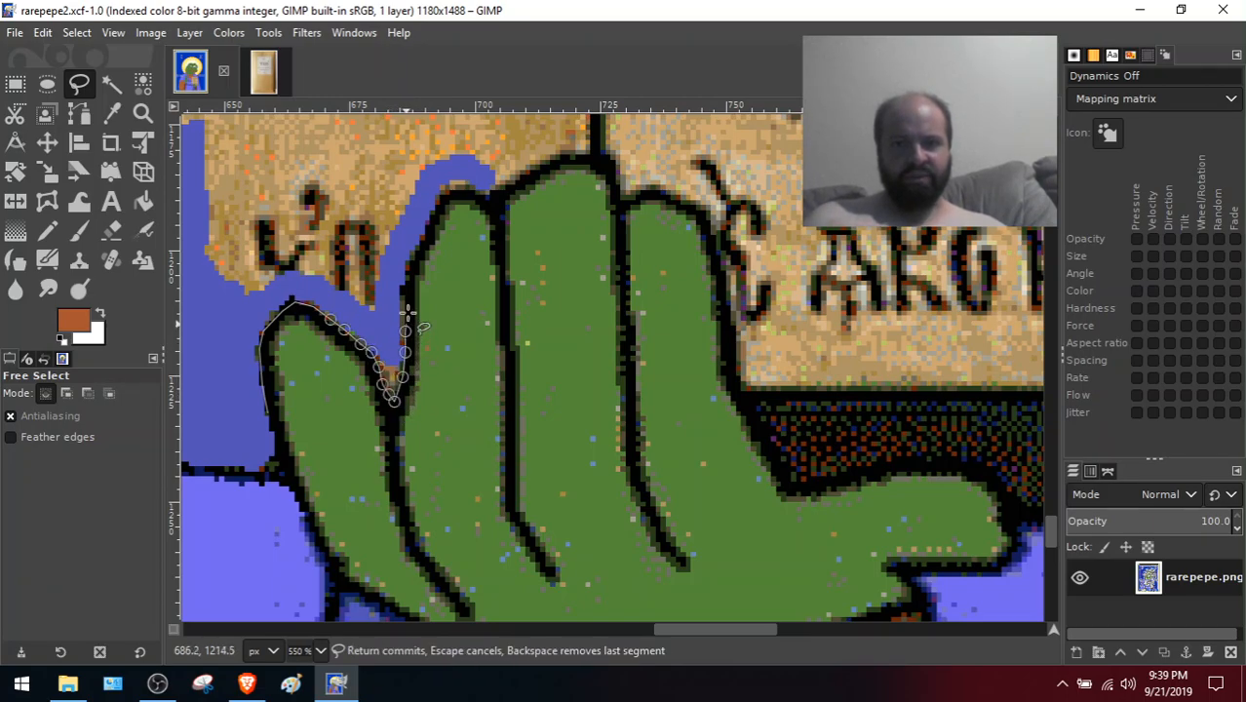
left_click(406, 296)
left_click(409, 268)
left_click(419, 245)
left_click(433, 218)
left_click(444, 198)
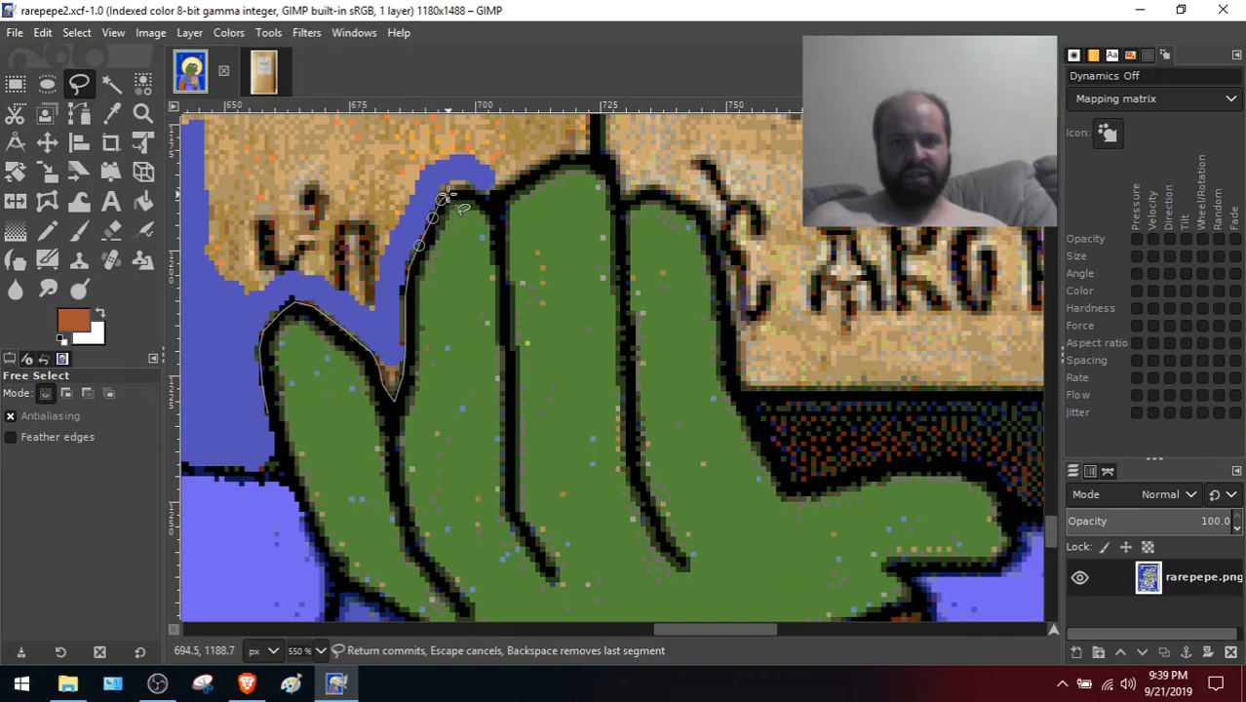
left_click(456, 188)
left_click(469, 188)
left_click(482, 195)
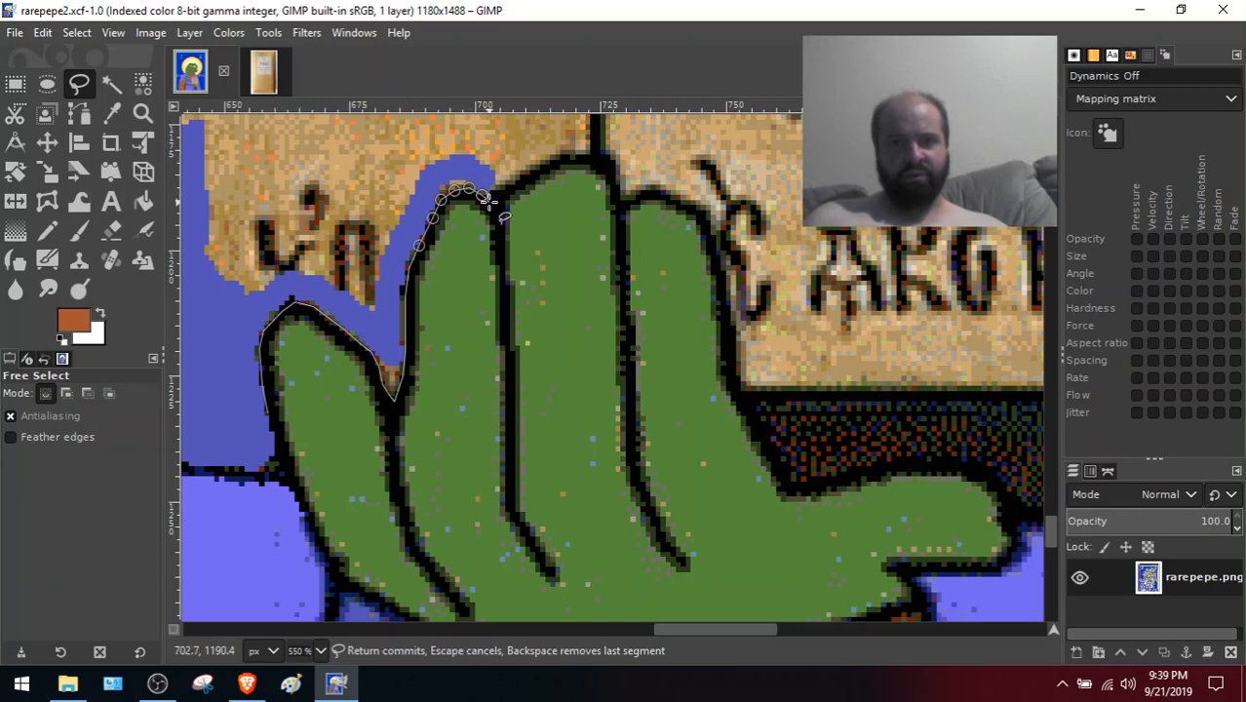
left_click(492, 202)
Trace the selection outline over the third finger's tip to the notch before the fourth finger
left_click(504, 185)
left_click(515, 175)
left_click(526, 168)
left_click(542, 161)
left_click(559, 154)
left_click(574, 156)
left_click(589, 156)
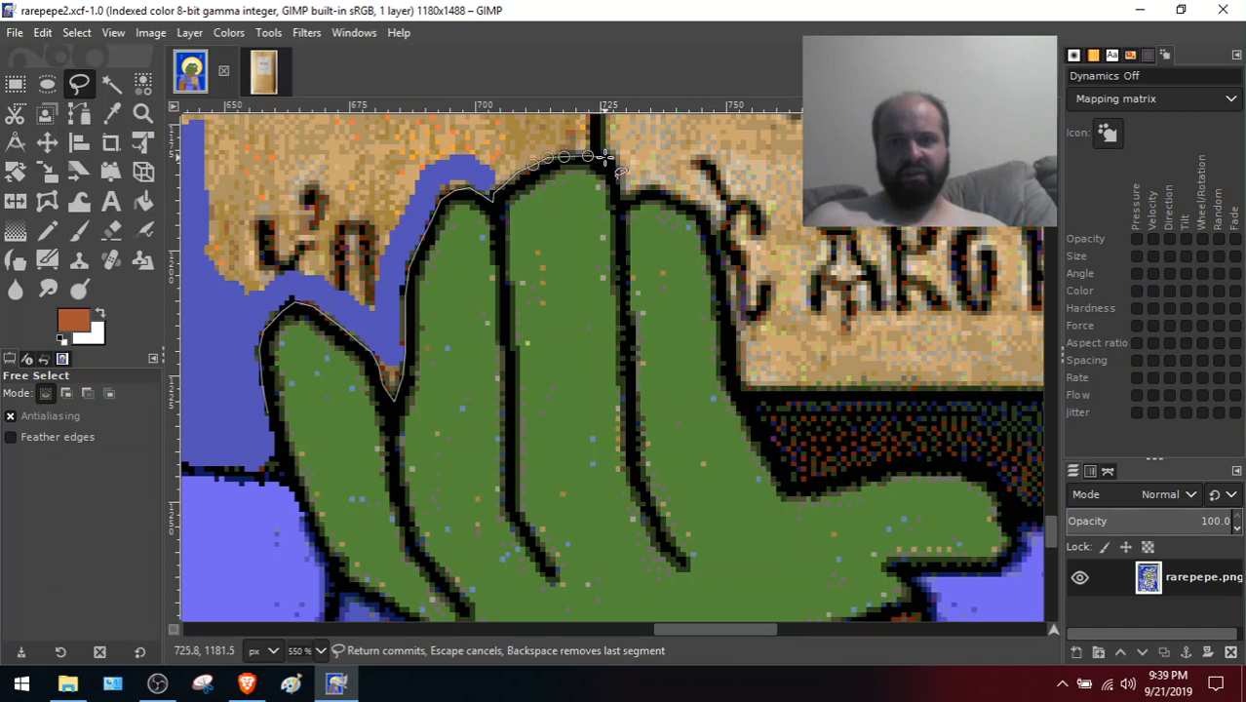
left_click(604, 157)
left_click(622, 178)
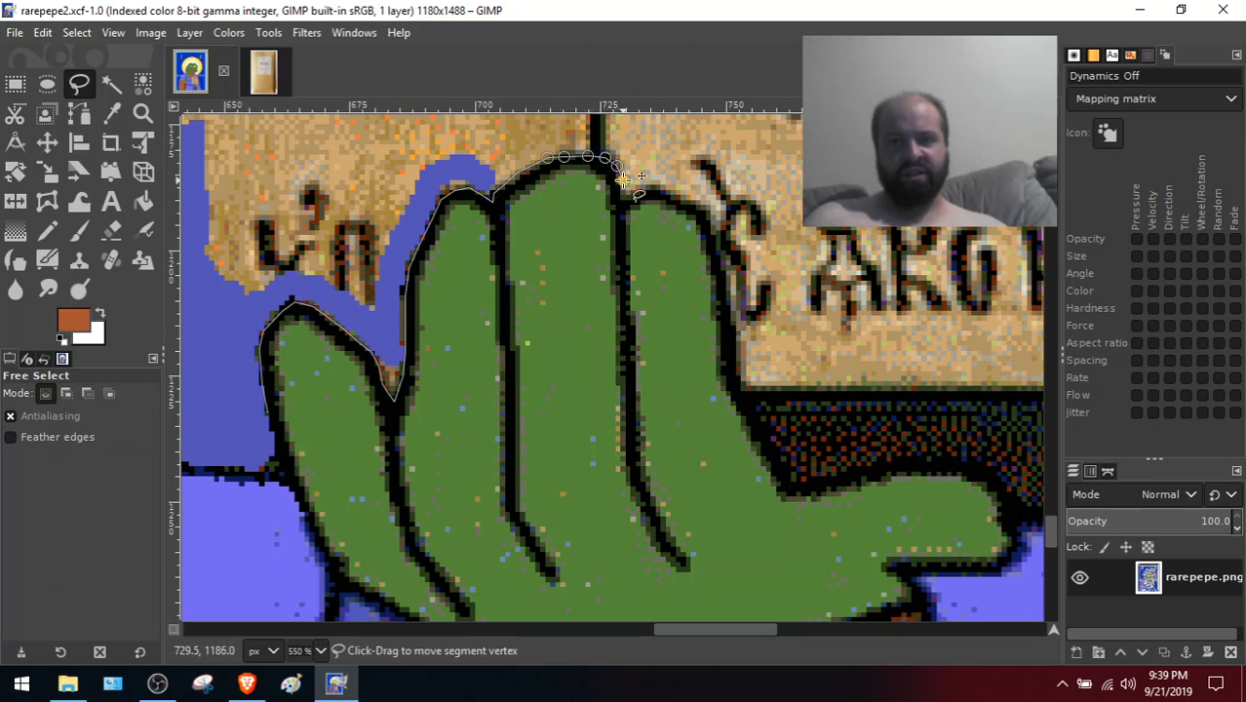
left_click(624, 193)
Carry the selection outline over the fourth finger's tip and onto its outer side
left_click(639, 188)
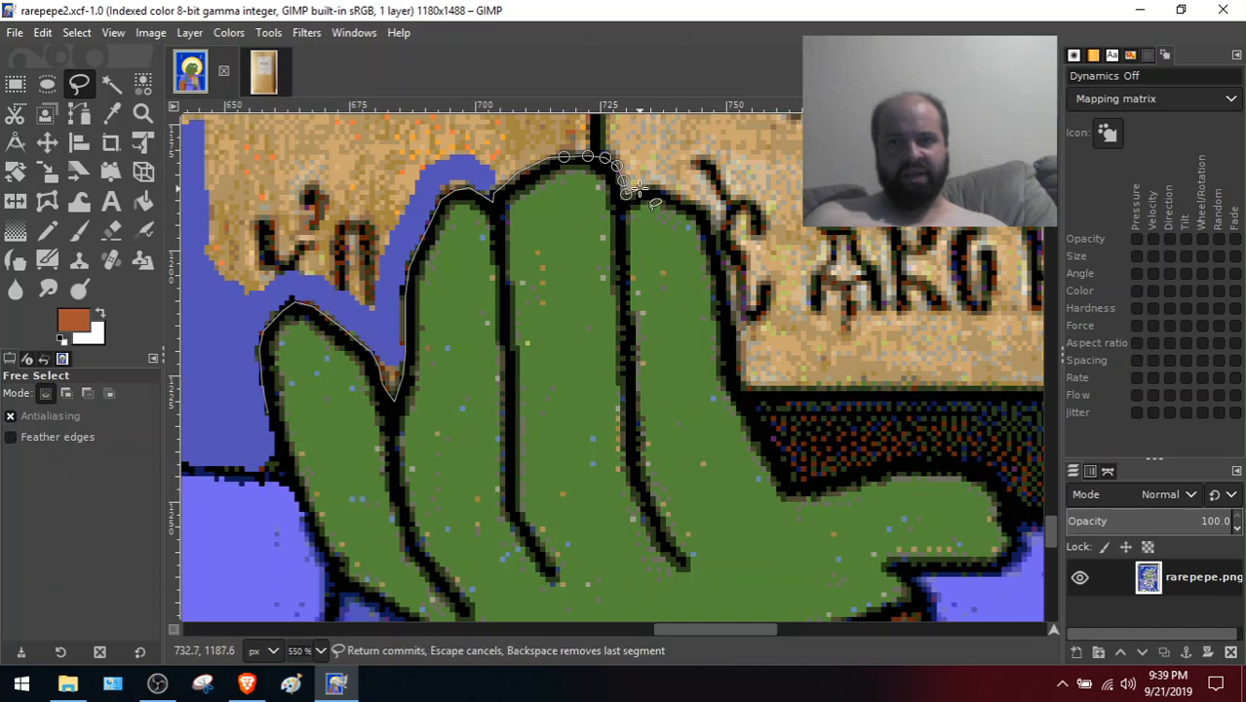
left_click(652, 186)
left_click(665, 187)
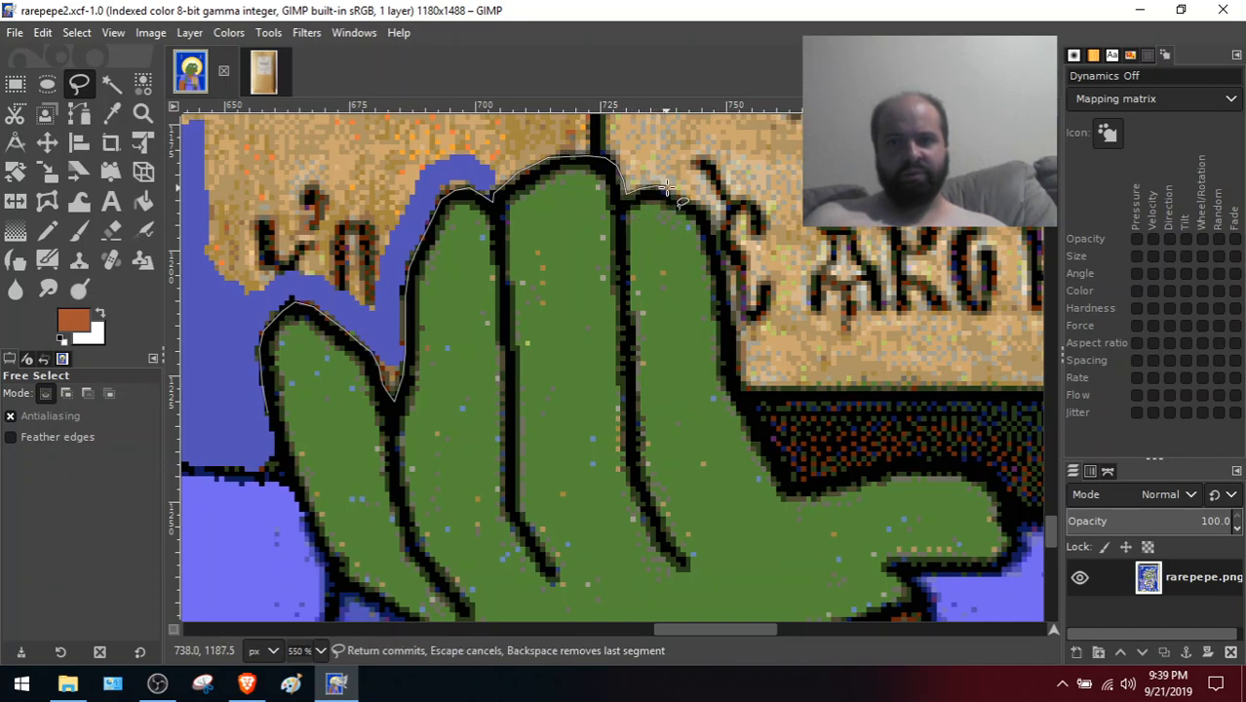
left_click(679, 193)
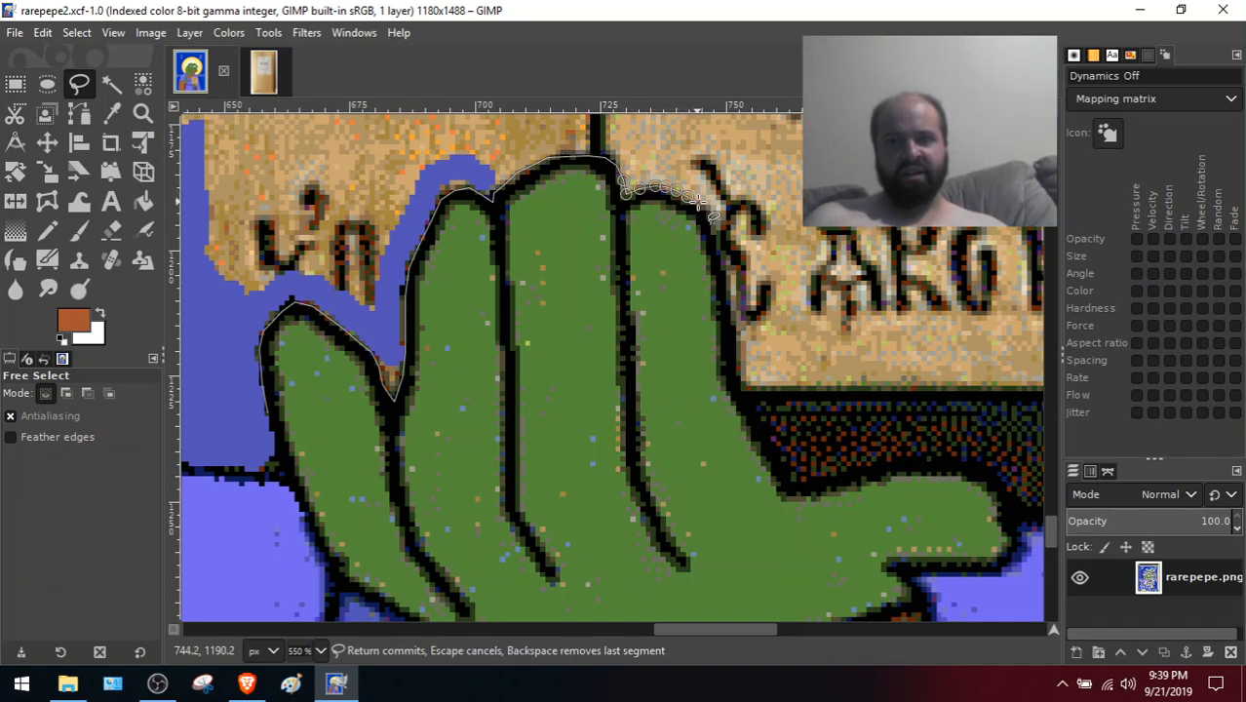
left_click(718, 213)
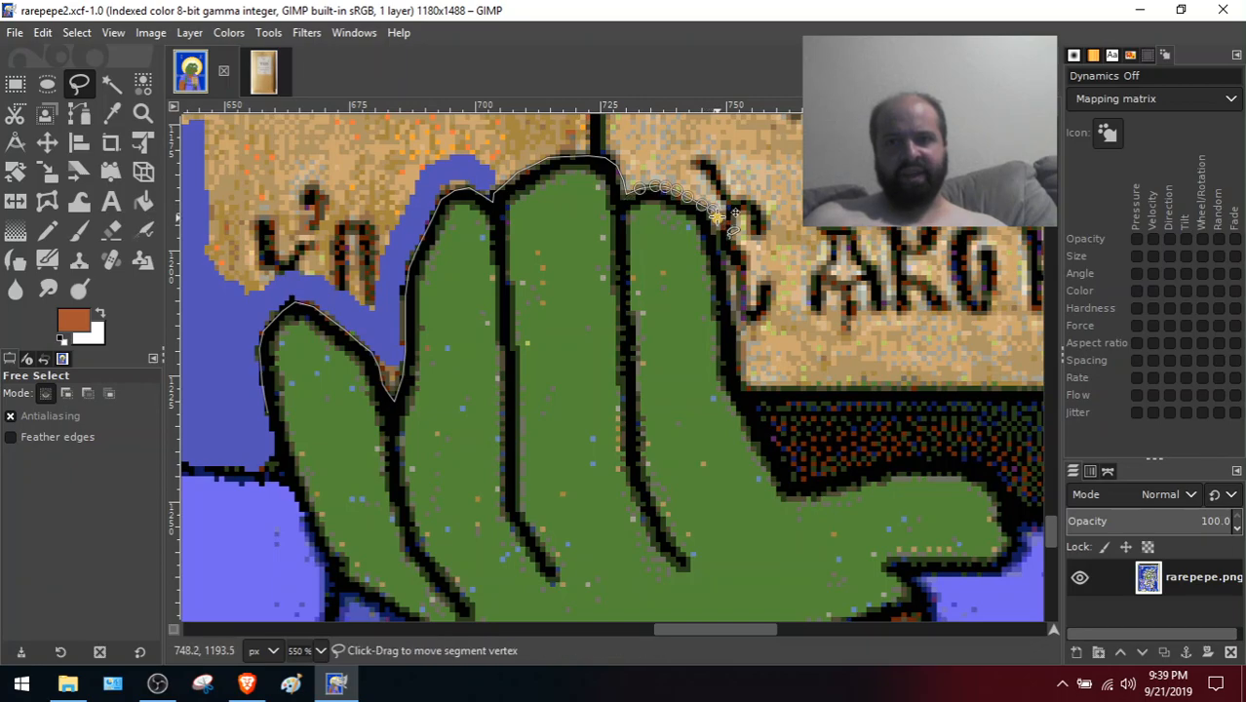
left_click(720, 240)
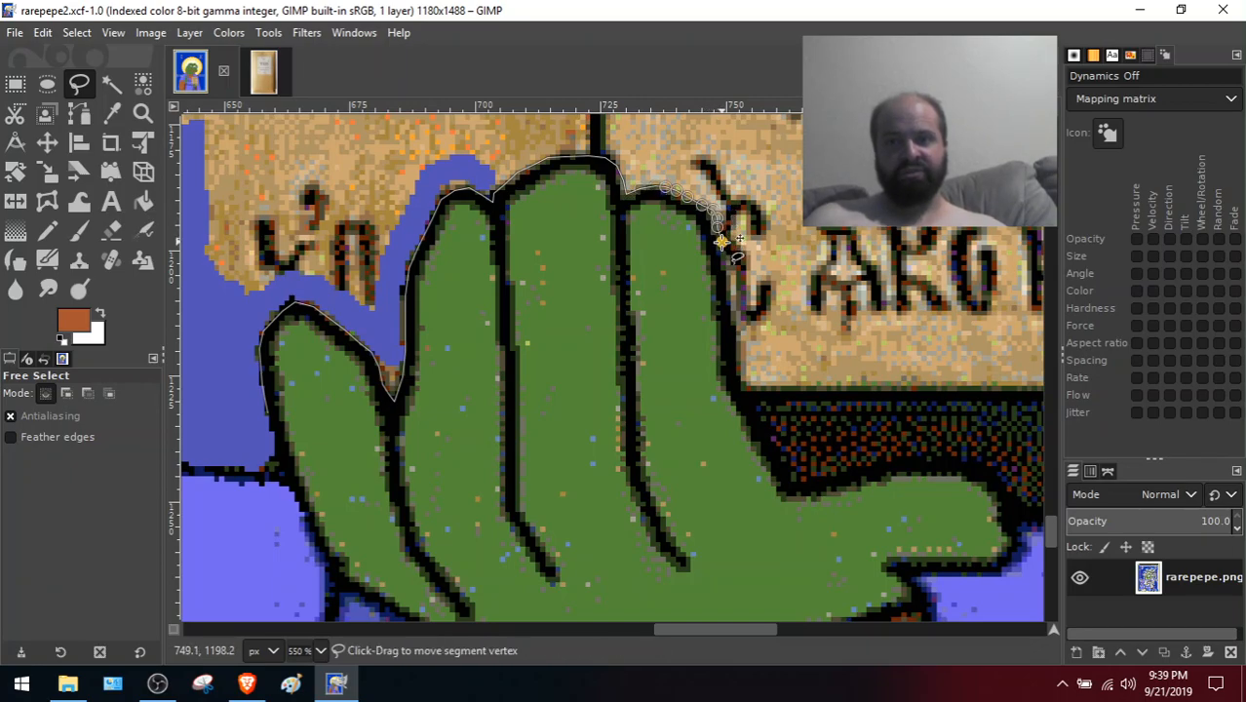
left_click(722, 264)
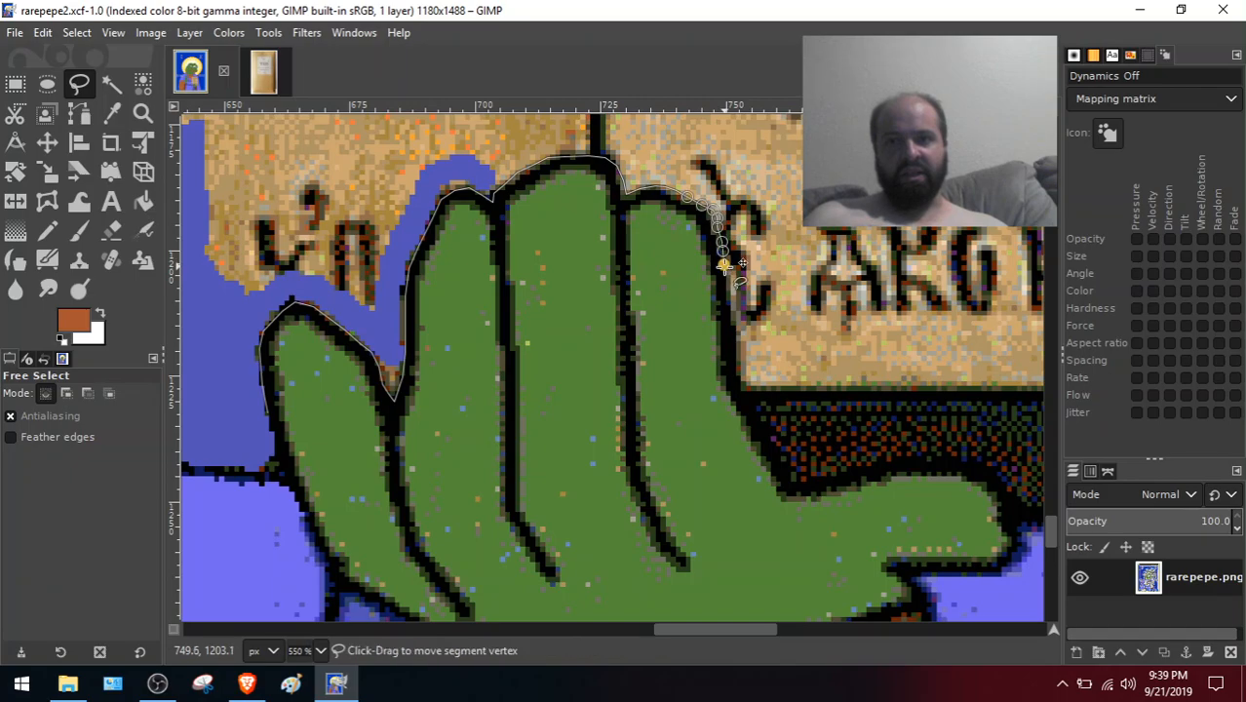
Extend the selection outline down the fourth finger's outer side to the lower edge of the book page
left_click(726, 281)
left_click(729, 298)
left_click(730, 315)
left_click(733, 333)
left_click(736, 350)
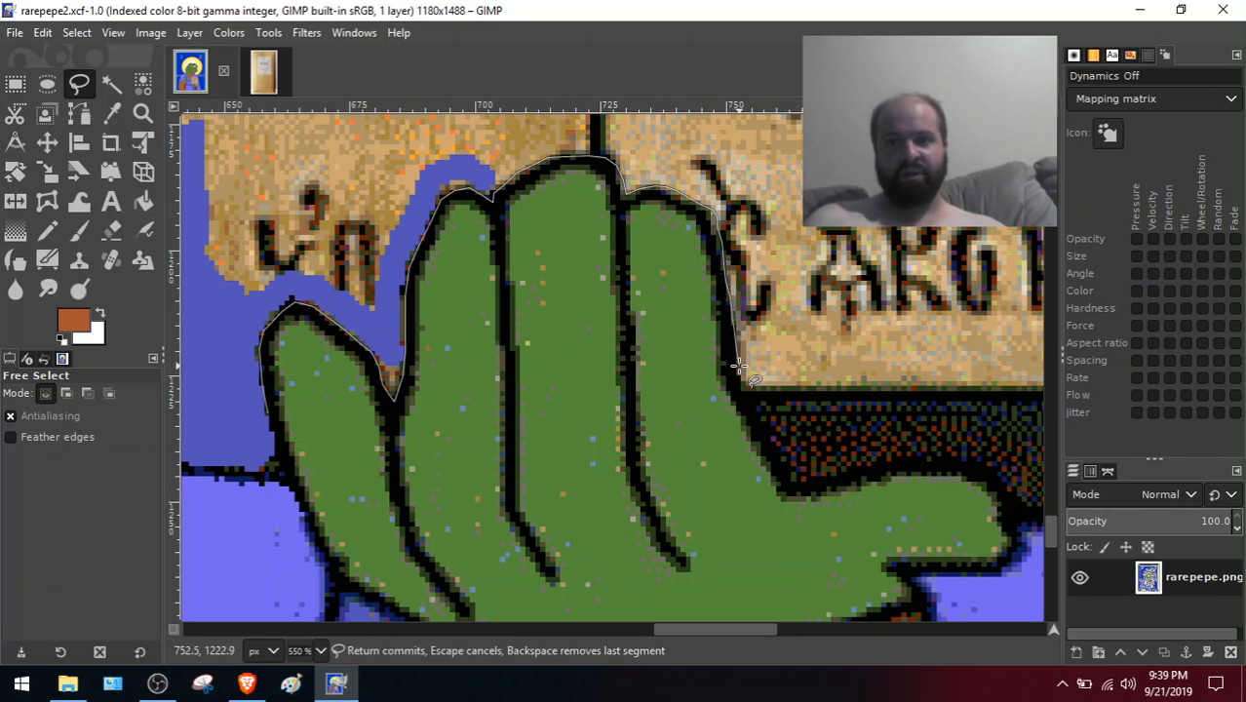
left_click(739, 380)
left_click(743, 395)
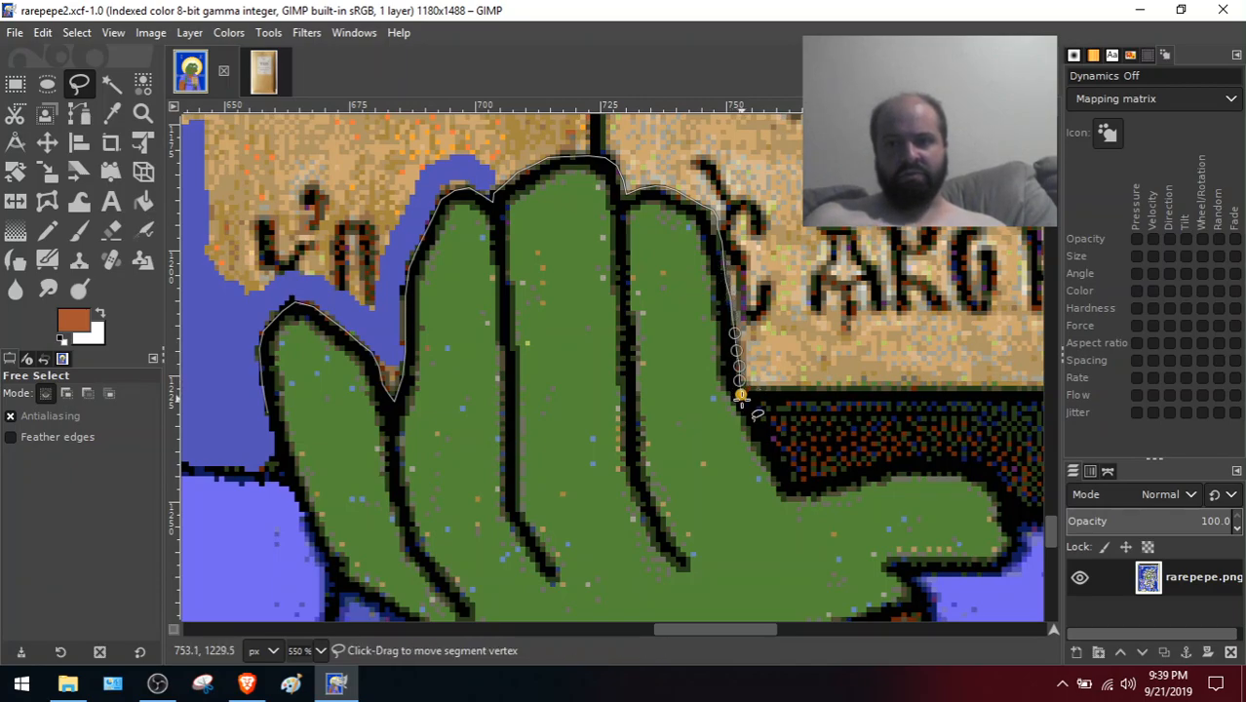
Continue the Free Select outline from the page's lower edge down the hand to the notch above the thumb
left_click(748, 408)
left_click(757, 420)
left_click(767, 432)
left_click(778, 454)
left_click(786, 469)
left_click(791, 483)
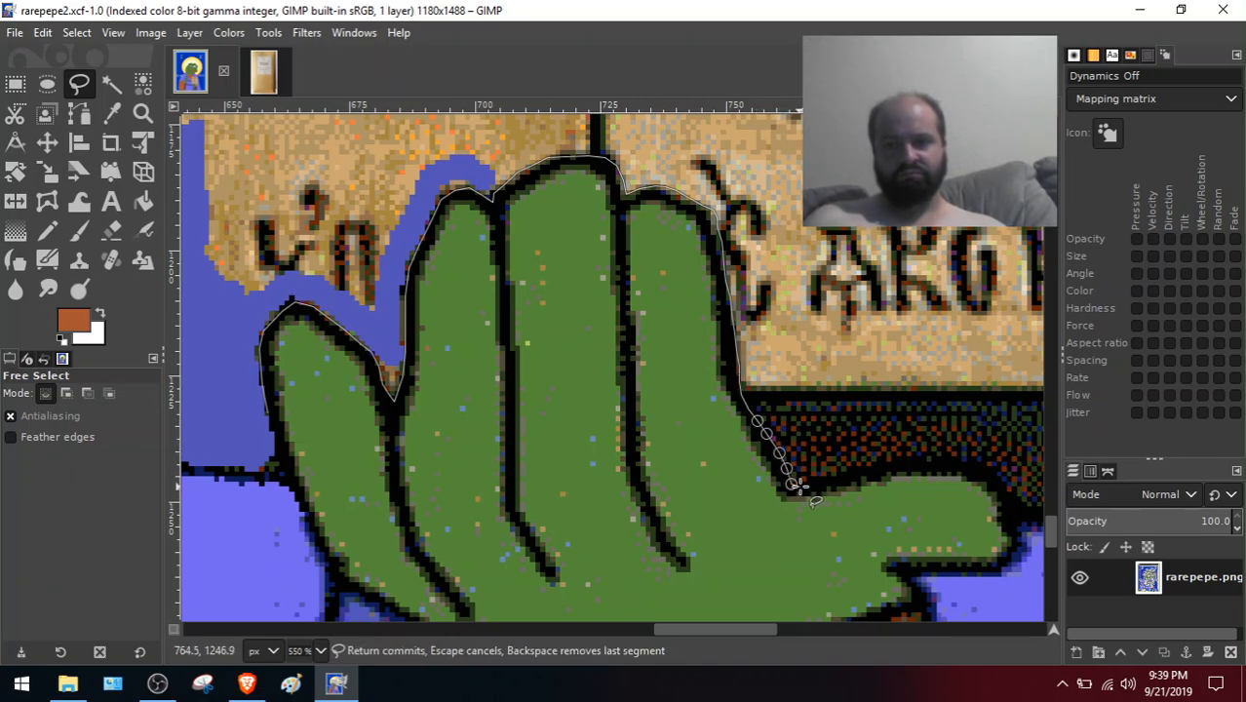
Trace the selection outline along the upper edge of the thumb, following its black contour
left_click(809, 481)
left_click(830, 477)
left_click(845, 471)
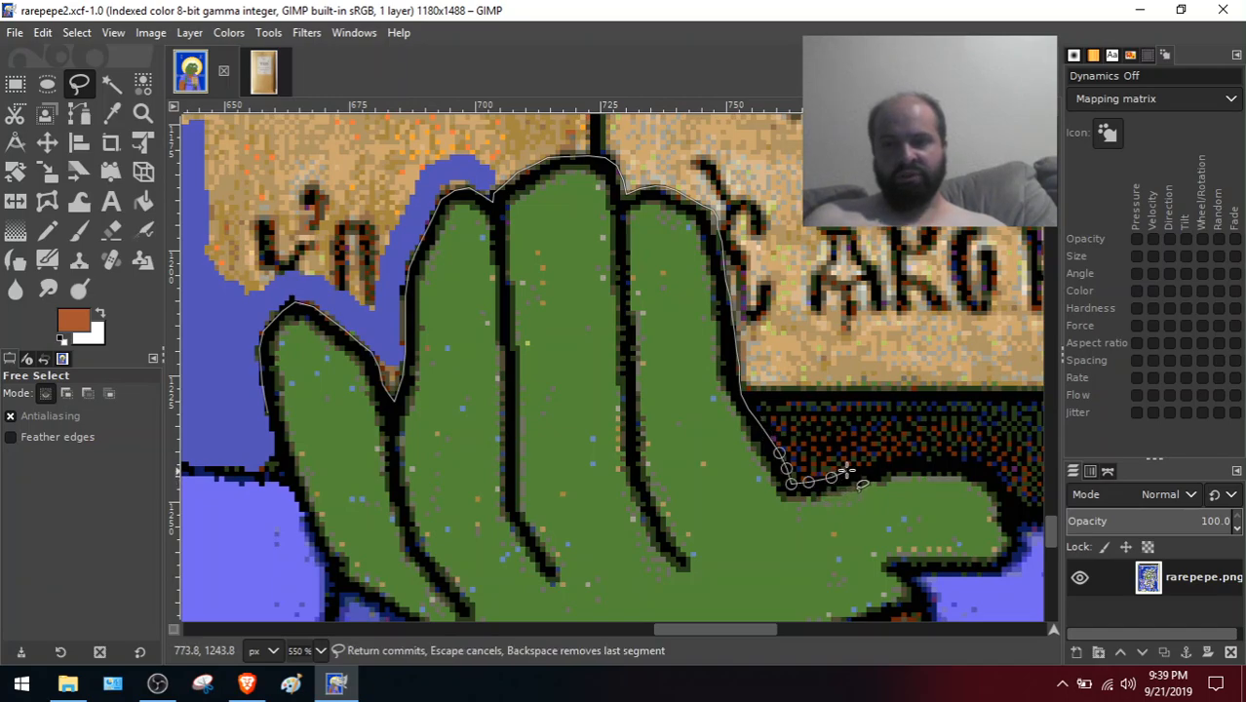
left_click(863, 465)
left_click(880, 461)
left_click(895, 458)
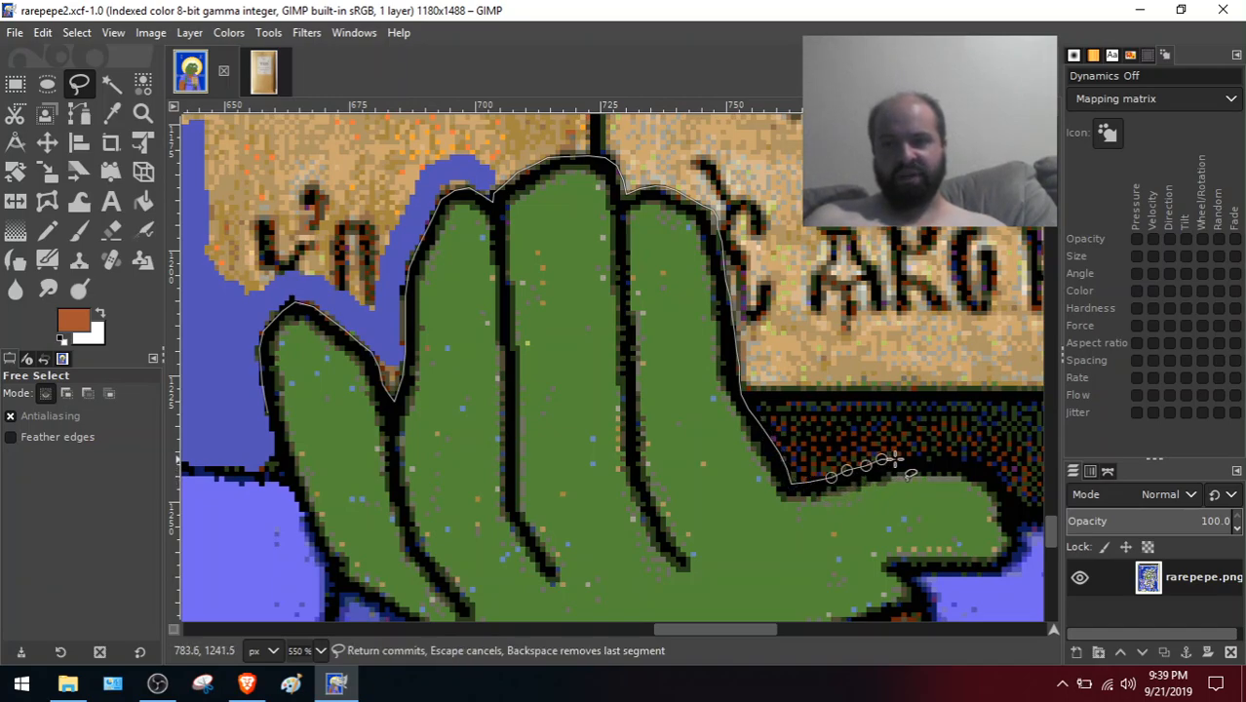
left_click(908, 458)
left_click(936, 459)
Carry the selection outline around the rounded tip of the thumb to its lower corner
left_click(965, 460)
left_click(988, 469)
left_click(1002, 478)
left_click(1018, 496)
left_click(1021, 514)
left_click(1021, 531)
left_click(1016, 563)
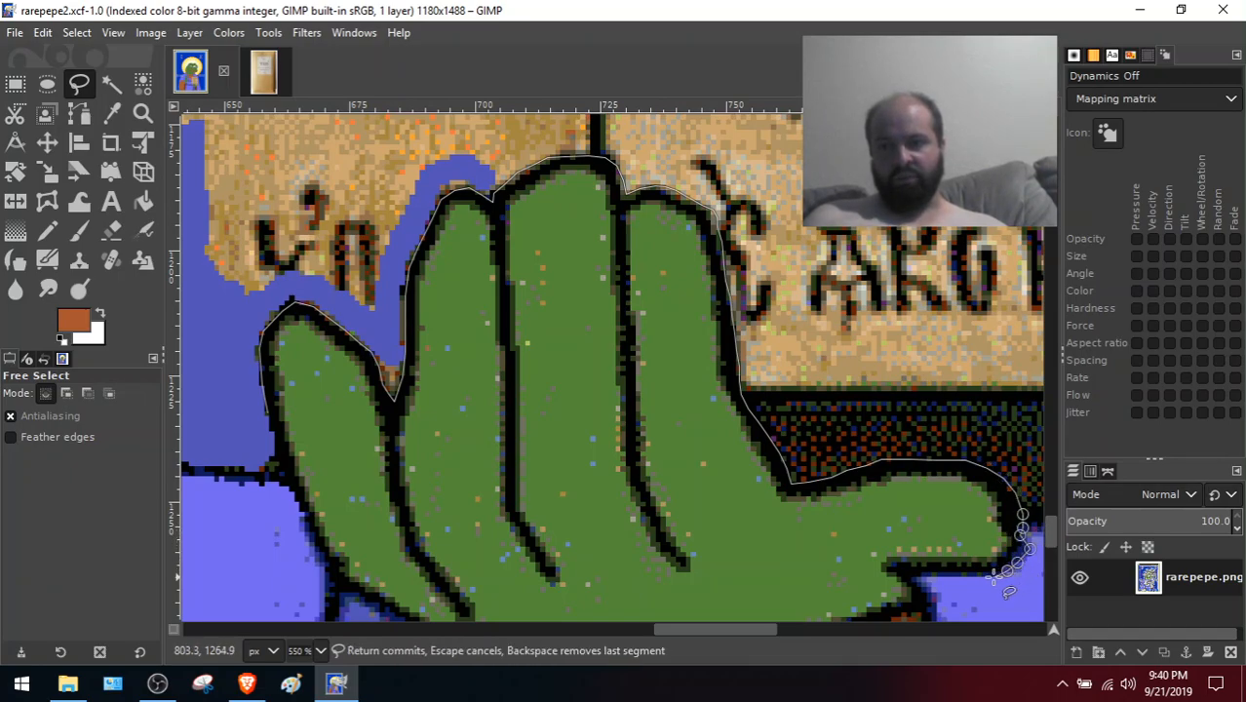
Trace the selection outline along the thumb's underside back to the notch beside the palm
left_click(987, 574)
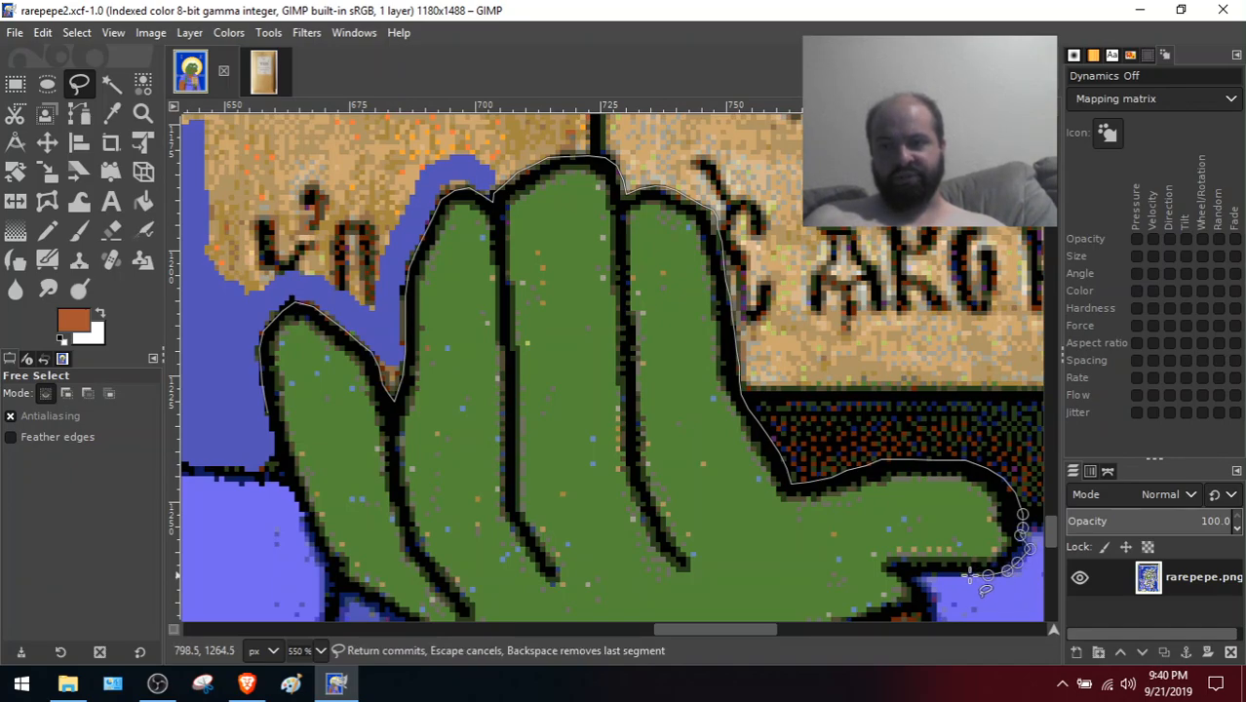
left_click(963, 574)
left_click(939, 575)
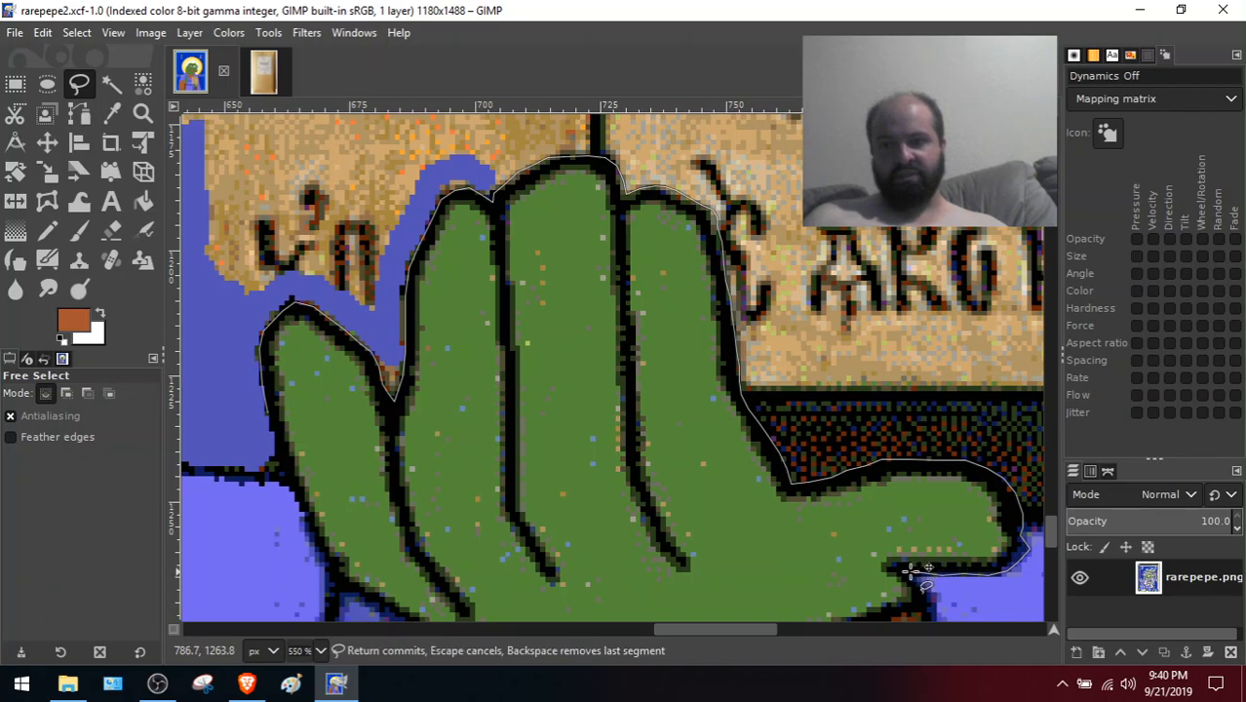
left_click(911, 570)
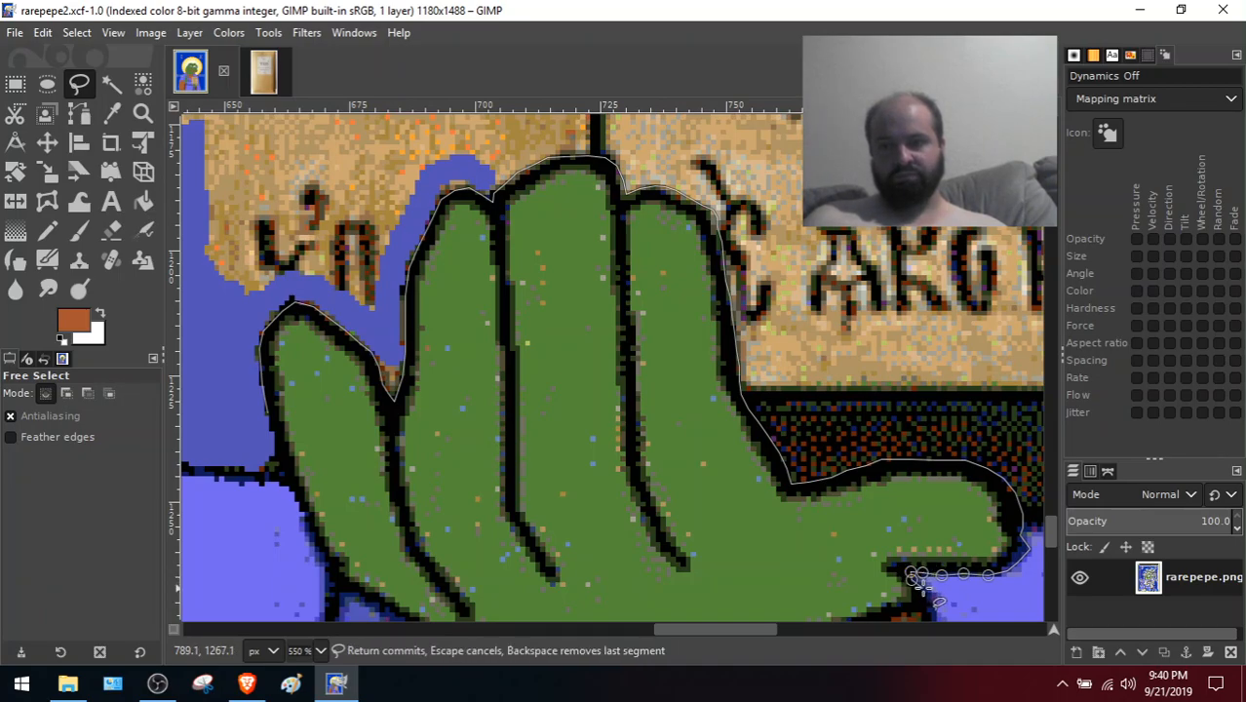
Round the notch below the thumb and trace the palm's lower edge along the sloping border of the brown area
scroll(931, 566, "down", 3)
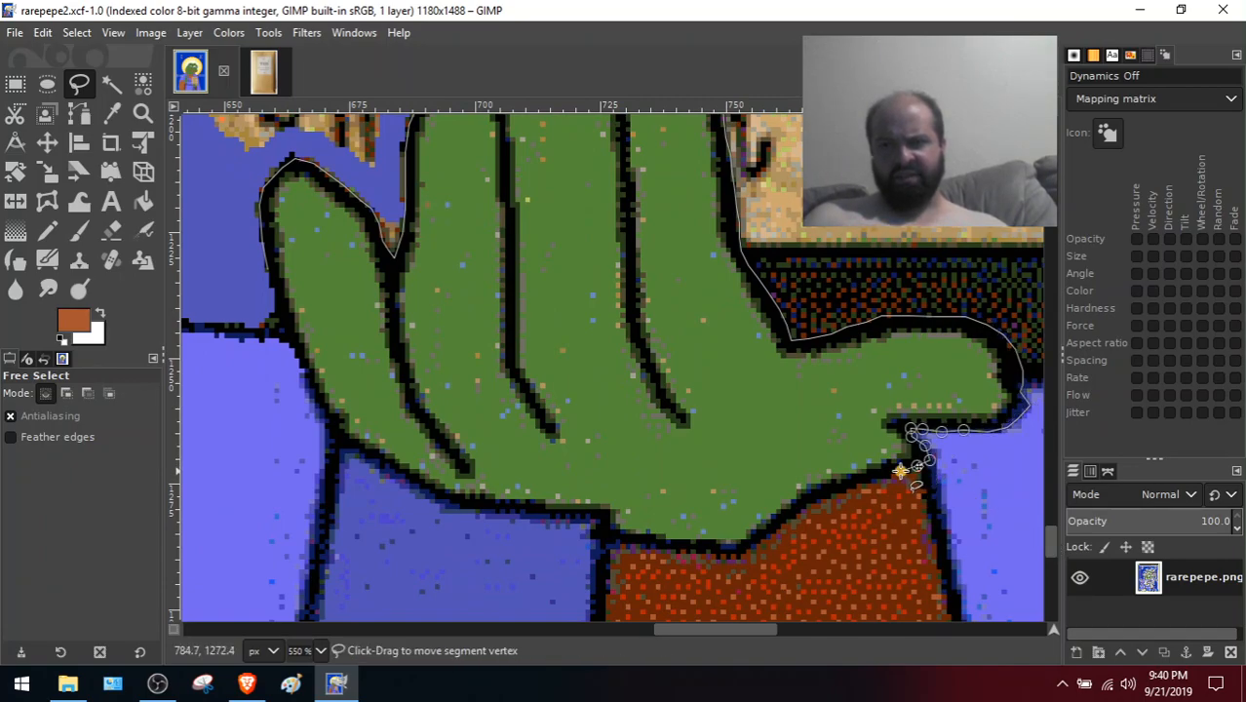
left_click(880, 477)
left_click(863, 483)
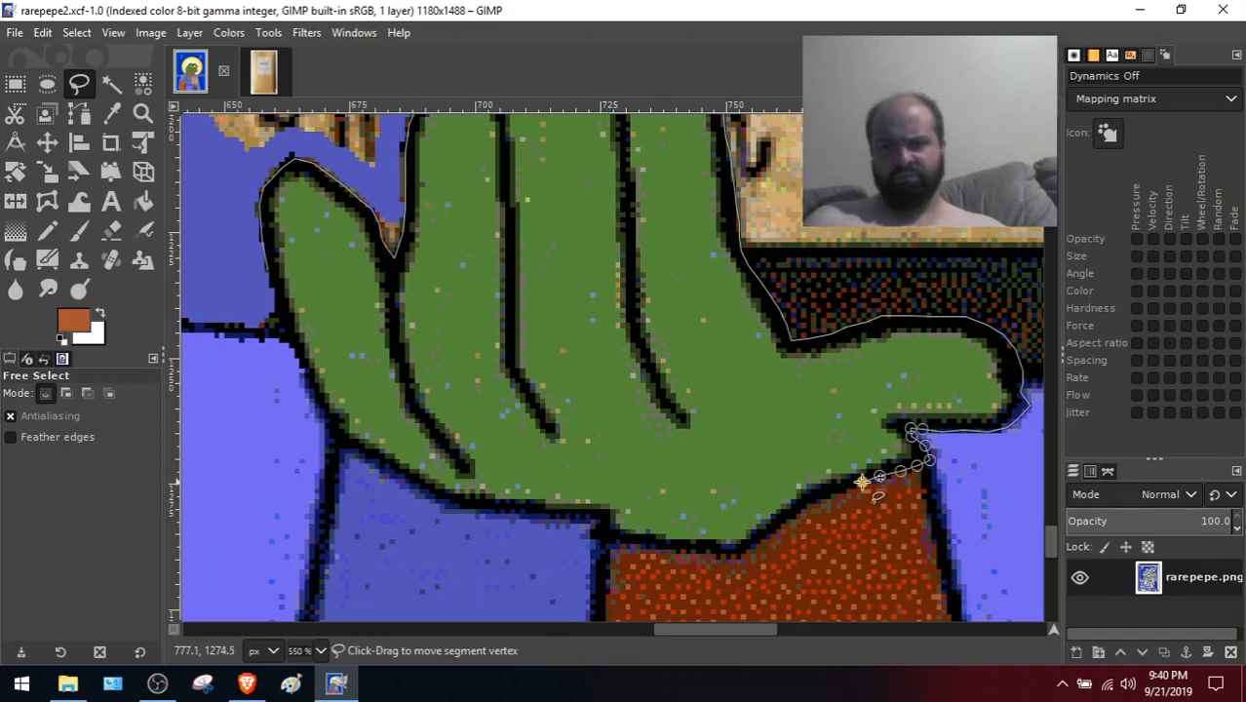
left_click(836, 490)
left_click(817, 498)
left_click(808, 503)
left_click(789, 520)
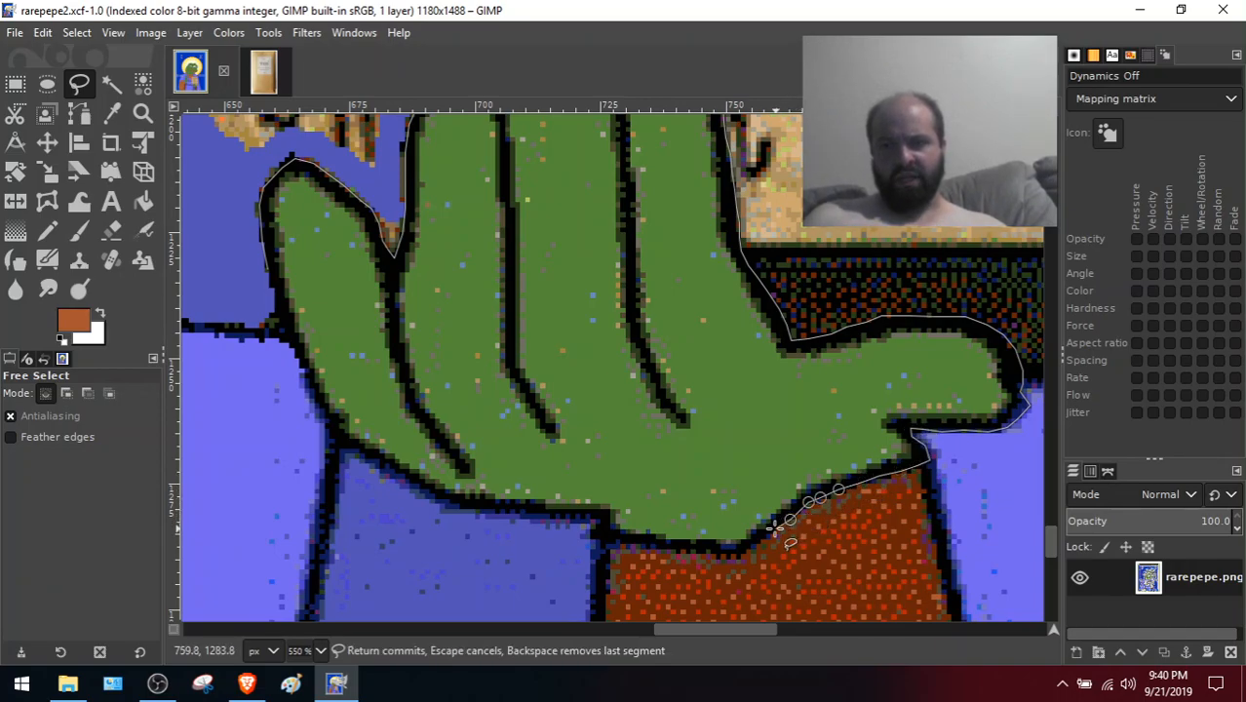
left_click(772, 530)
left_click(762, 542)
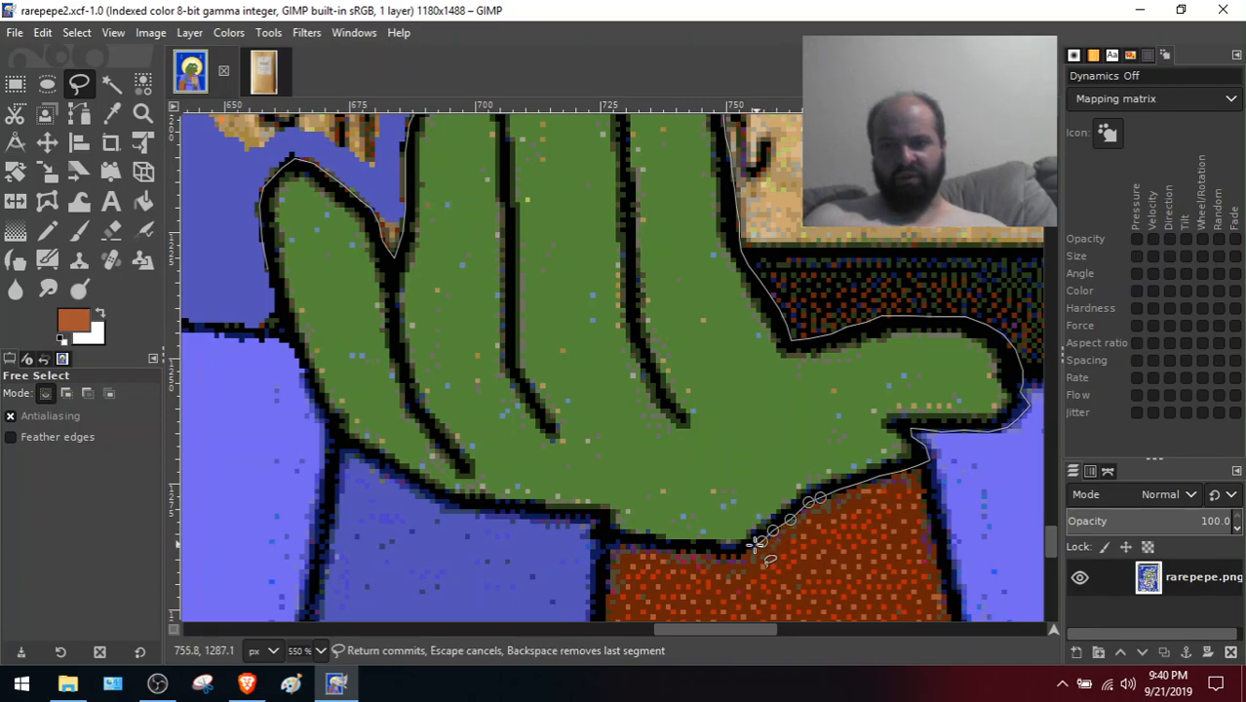
Extend the selection outline along the lowest part of the palm to the corner where brown meets blue
left_click(749, 552)
left_click(722, 554)
left_click(704, 552)
left_click(682, 549)
left_click(656, 546)
left_click(636, 541)
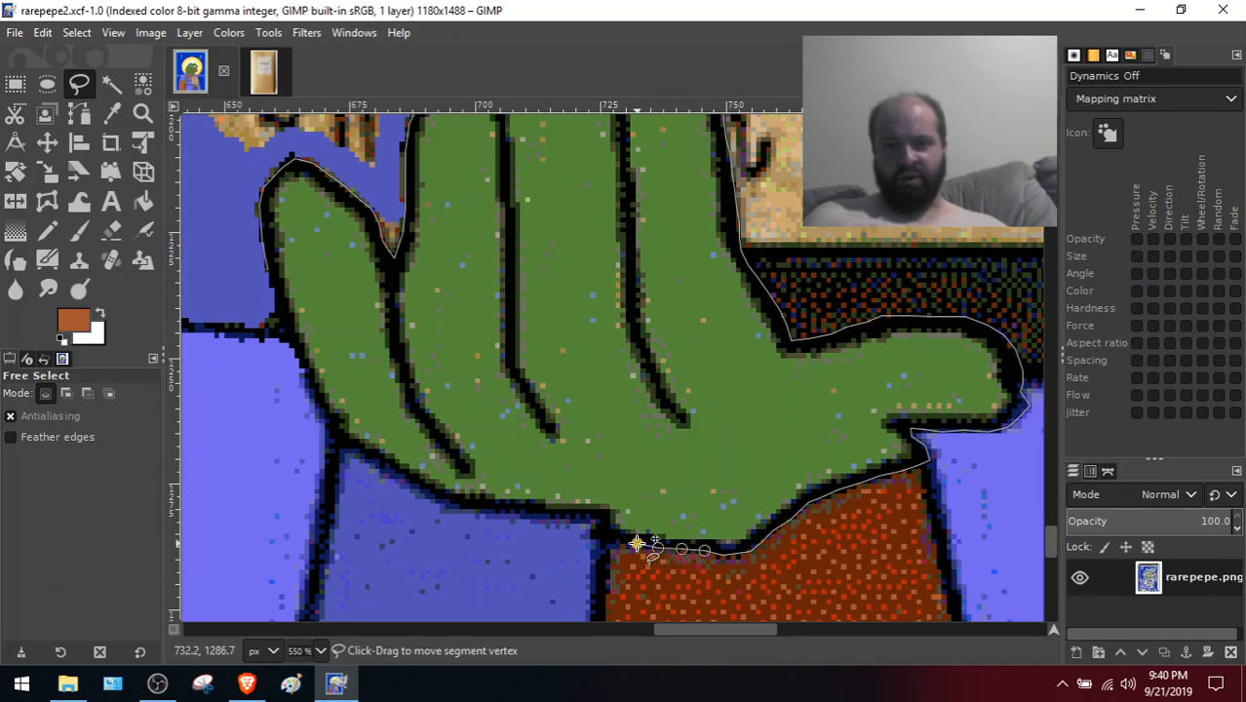
left_click(613, 542)
Trace the palm's lower edge along the dark blue area to the black fold line below the first finger
left_click(589, 518)
left_click(563, 521)
left_click(543, 516)
left_click(524, 515)
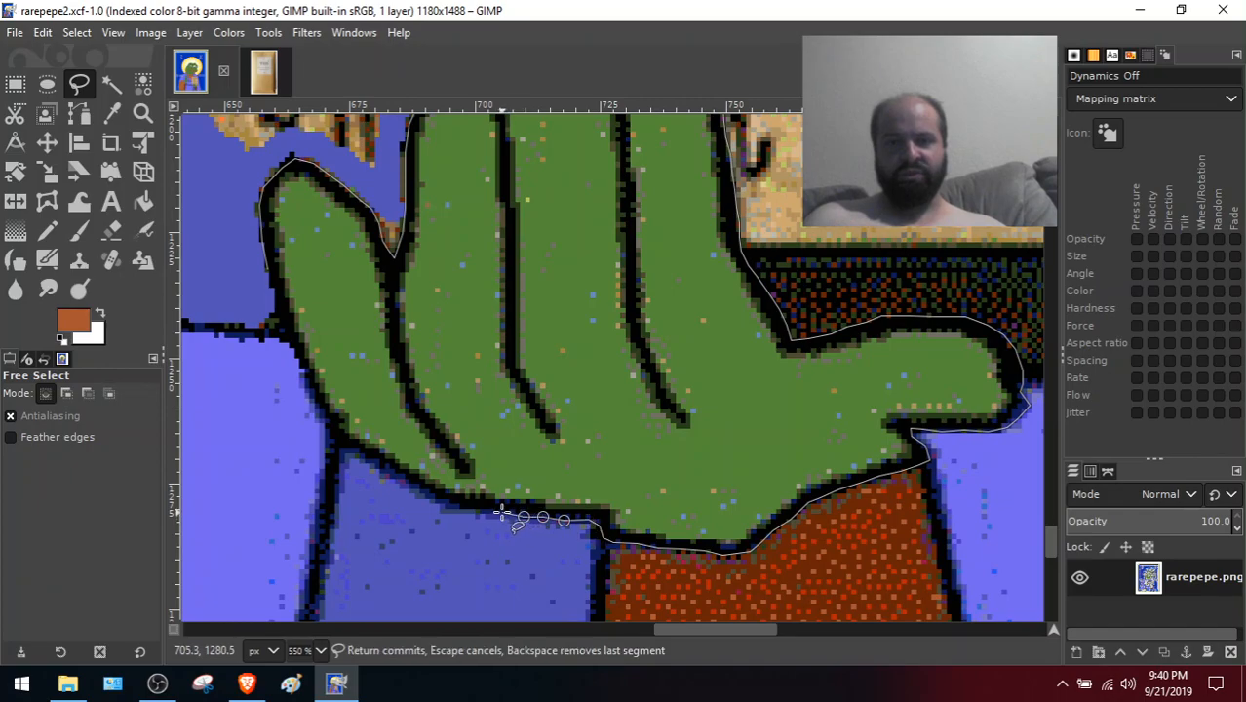
left_click(480, 509)
left_click(457, 506)
left_click(443, 501)
left_click(417, 486)
left_click(396, 473)
left_click(374, 461)
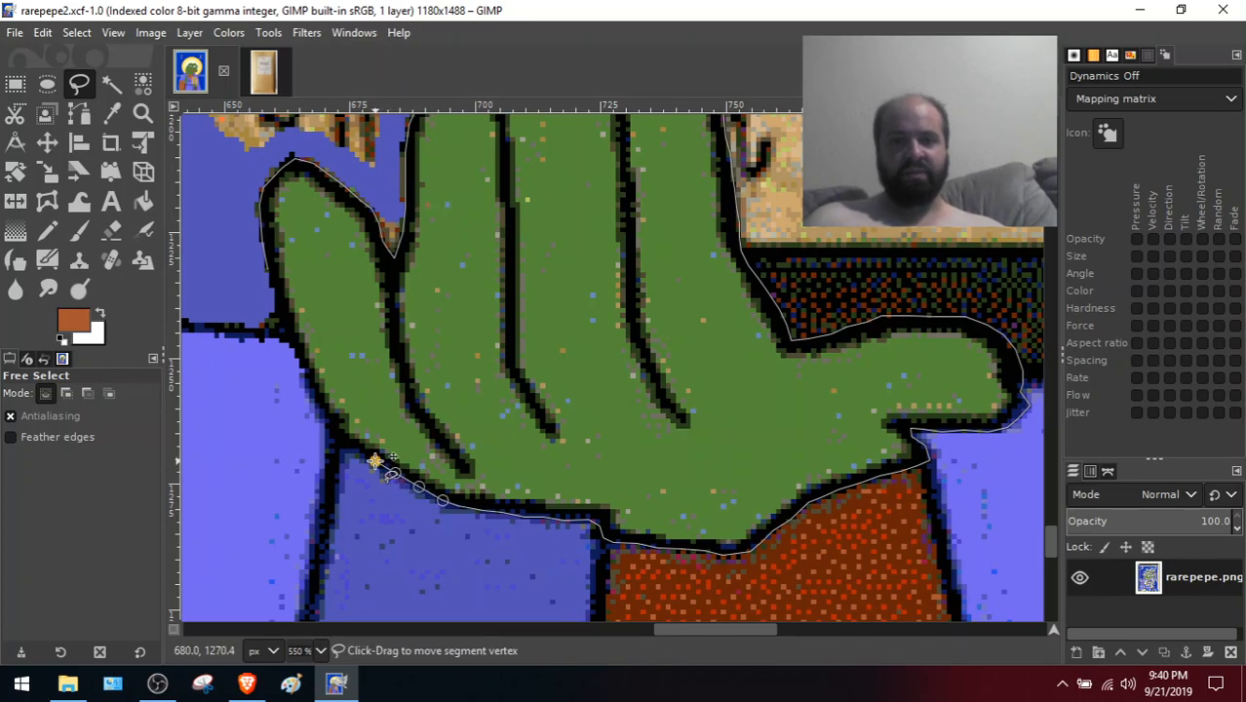
left_click(354, 450)
left_click(338, 438)
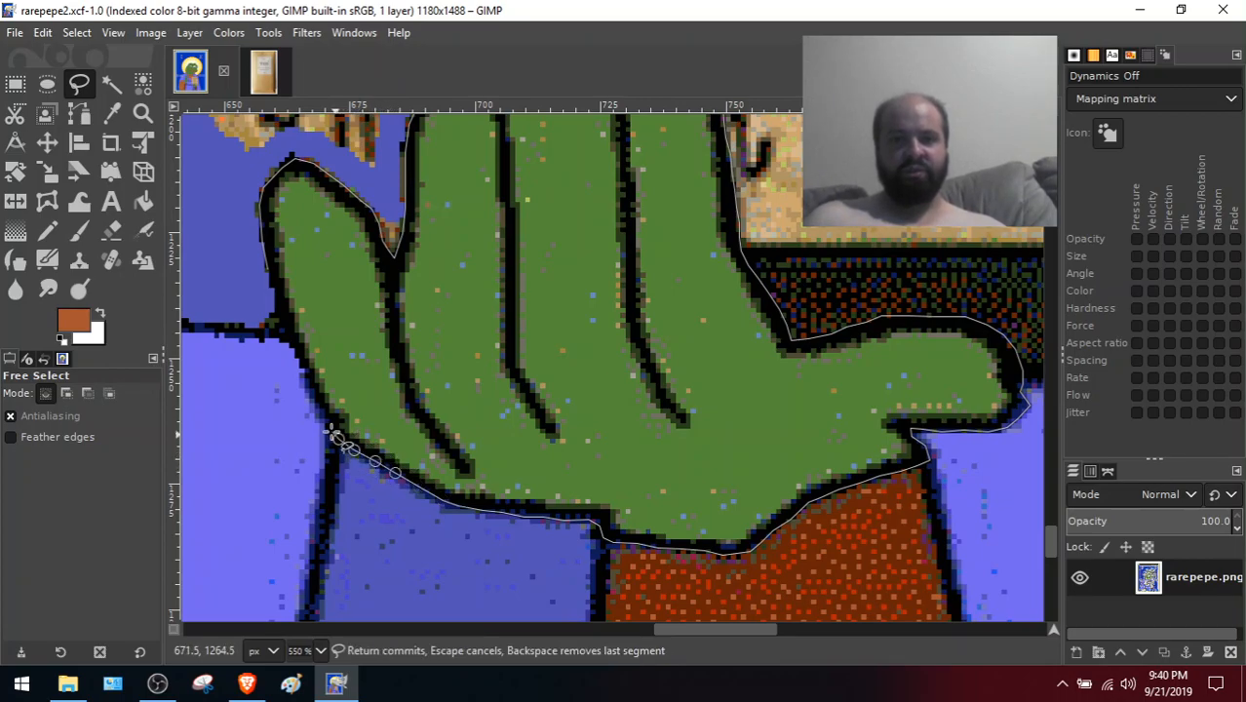
Trace up the first finger's outer side, close the outline at its starting point and commit the selection
left_click(323, 416)
left_click(323, 398)
left_click(305, 371)
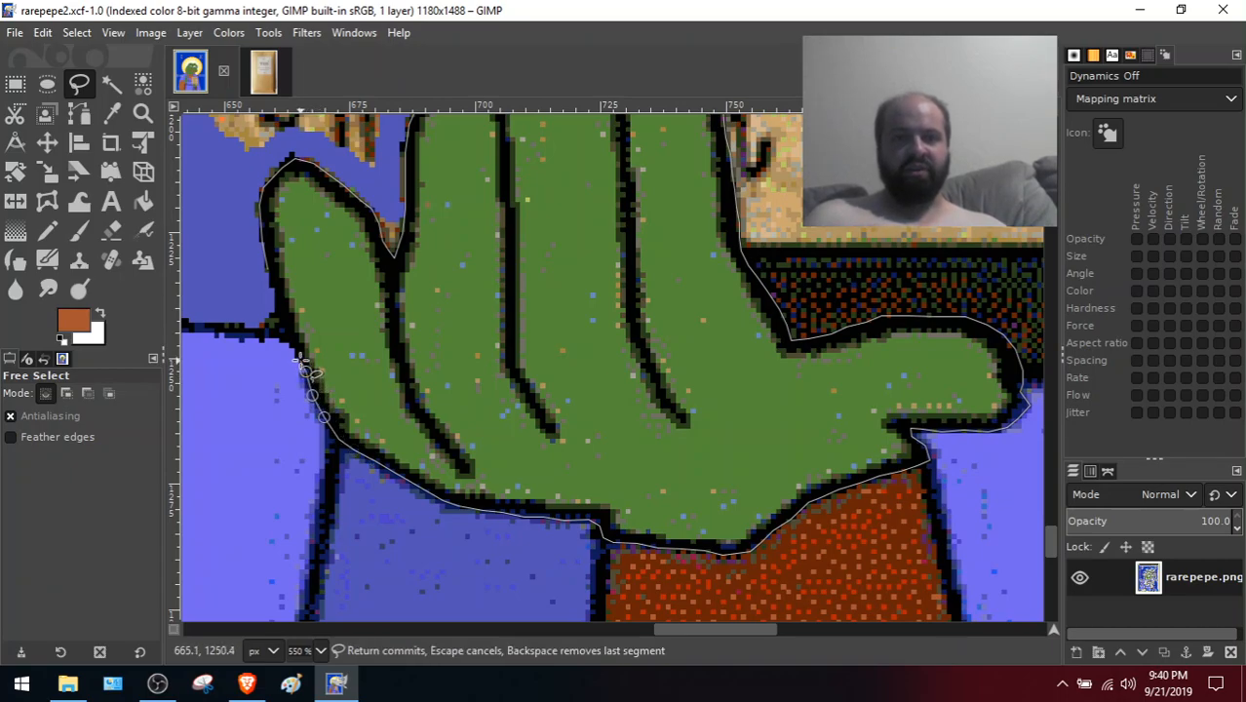
left_click(296, 354)
left_click(290, 328)
left_click(280, 302)
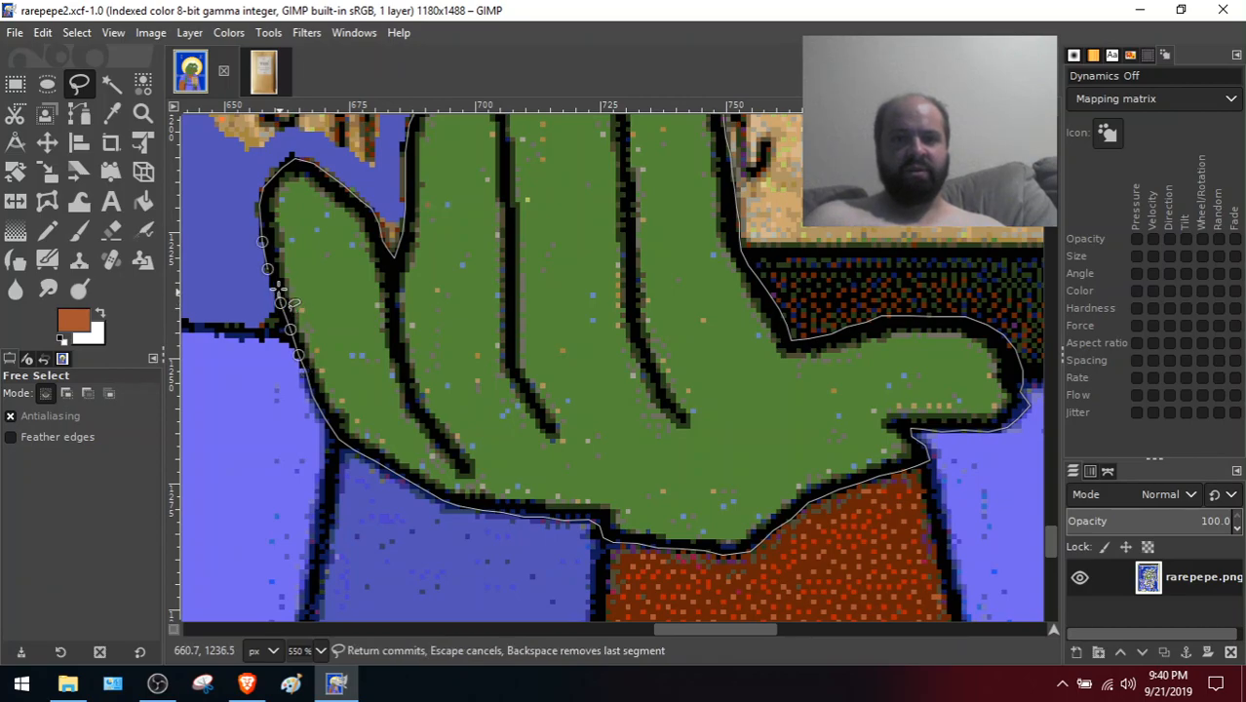
left_click(267, 269)
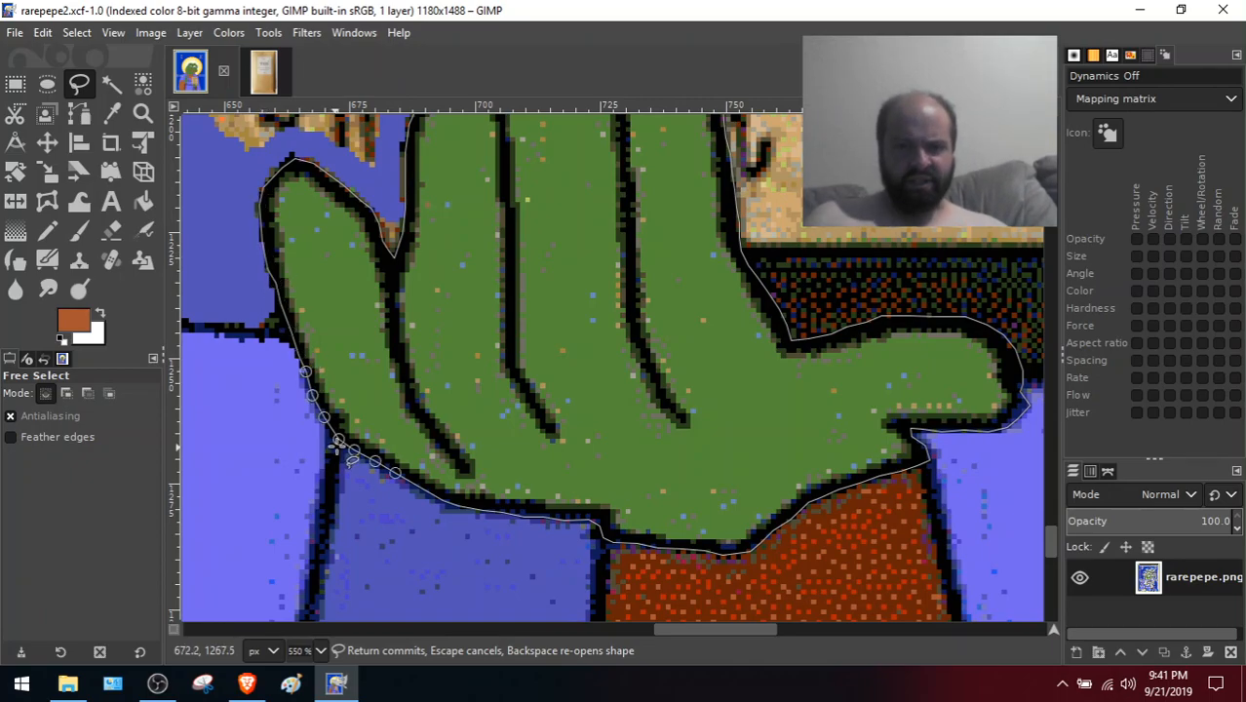
key("Return")
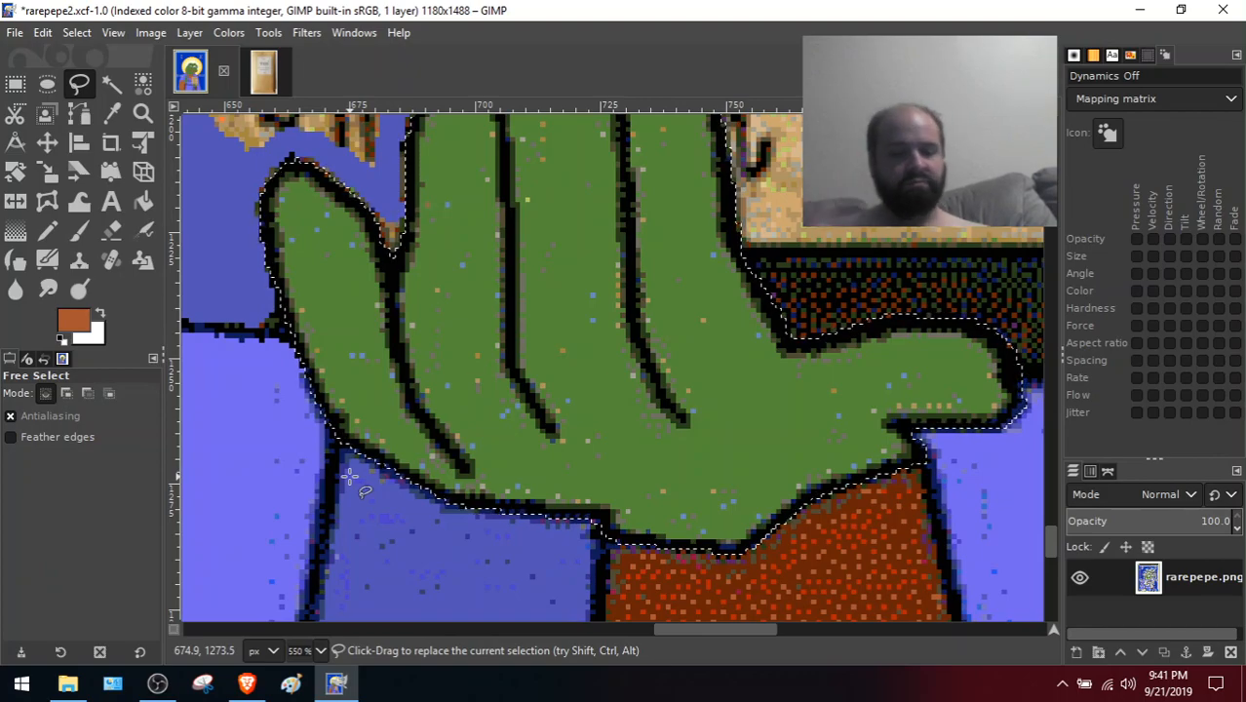
Copy the selected hand, paste it into a new 1180 × 1488 px image and anchor it to the background
key("ctrl")
key("ctrl+c")
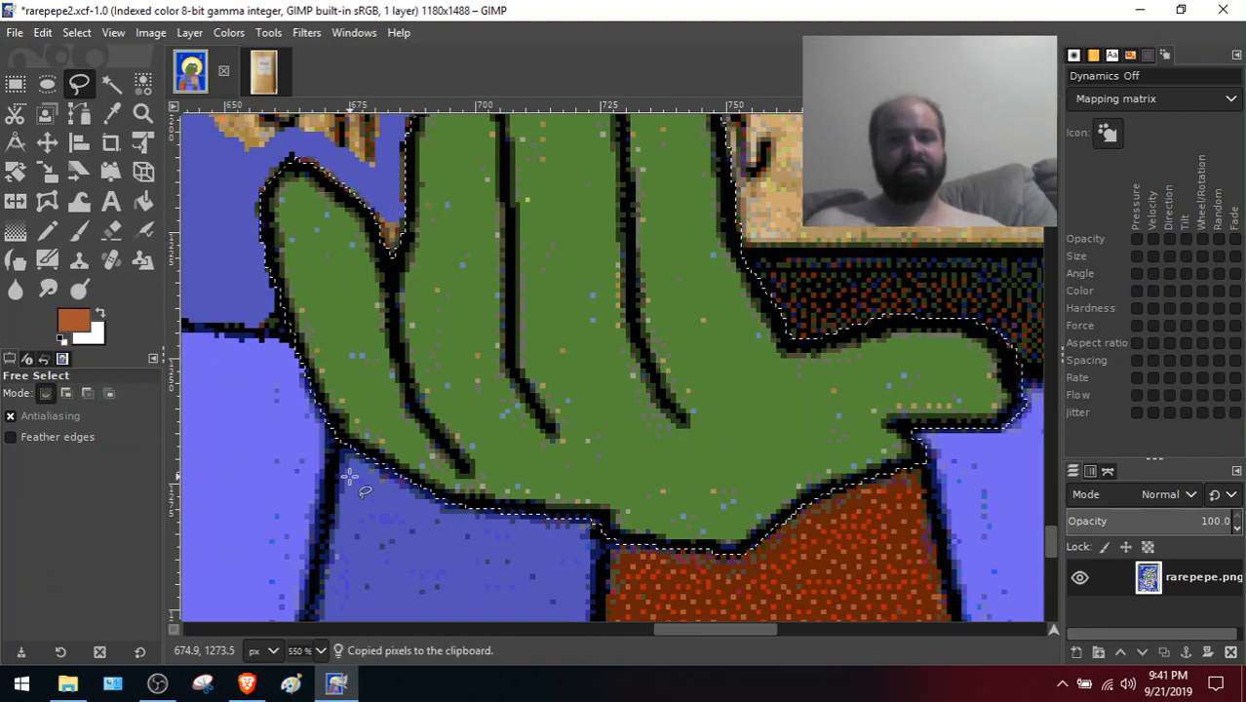
left_click(12, 32)
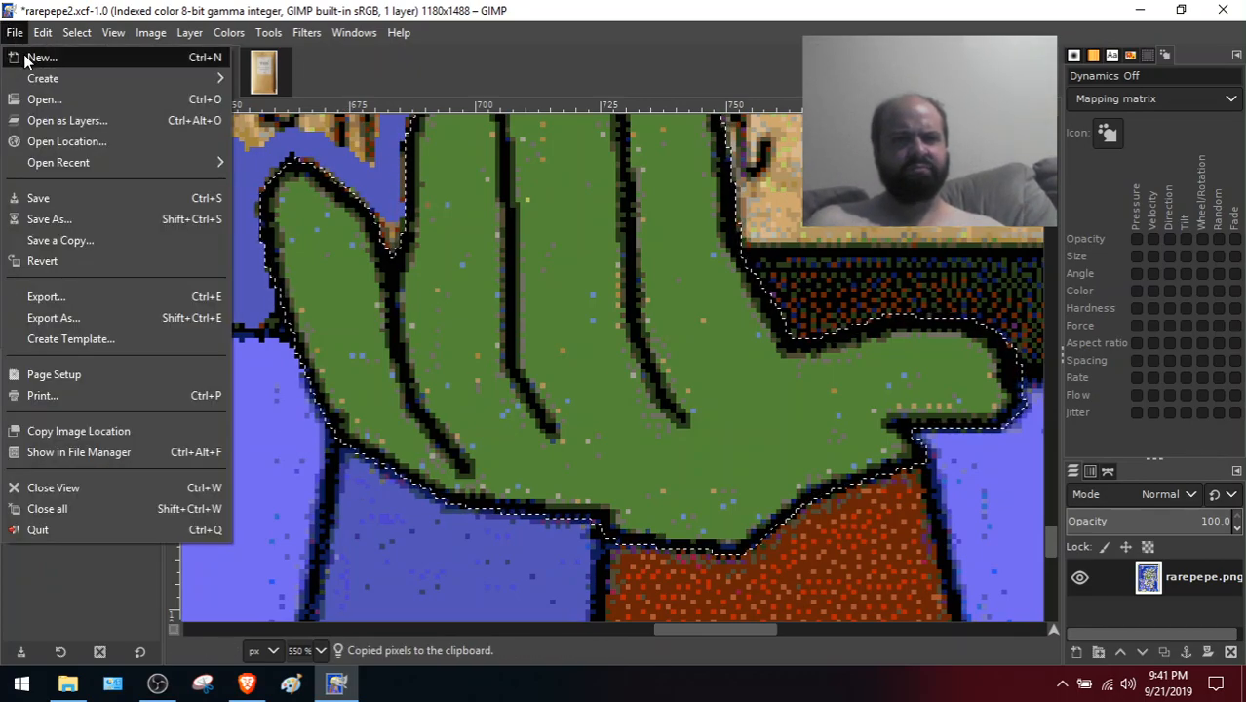
left_click(39, 57)
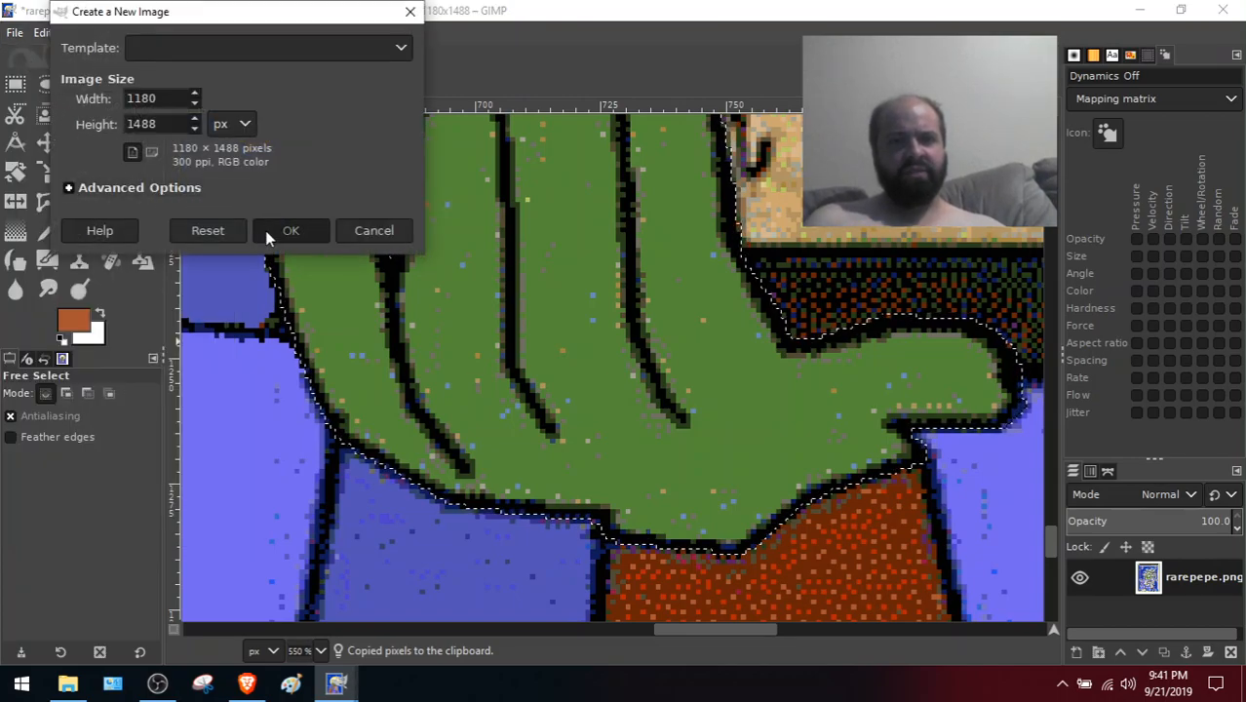
left_click(265, 230)
key("ctrl+v")
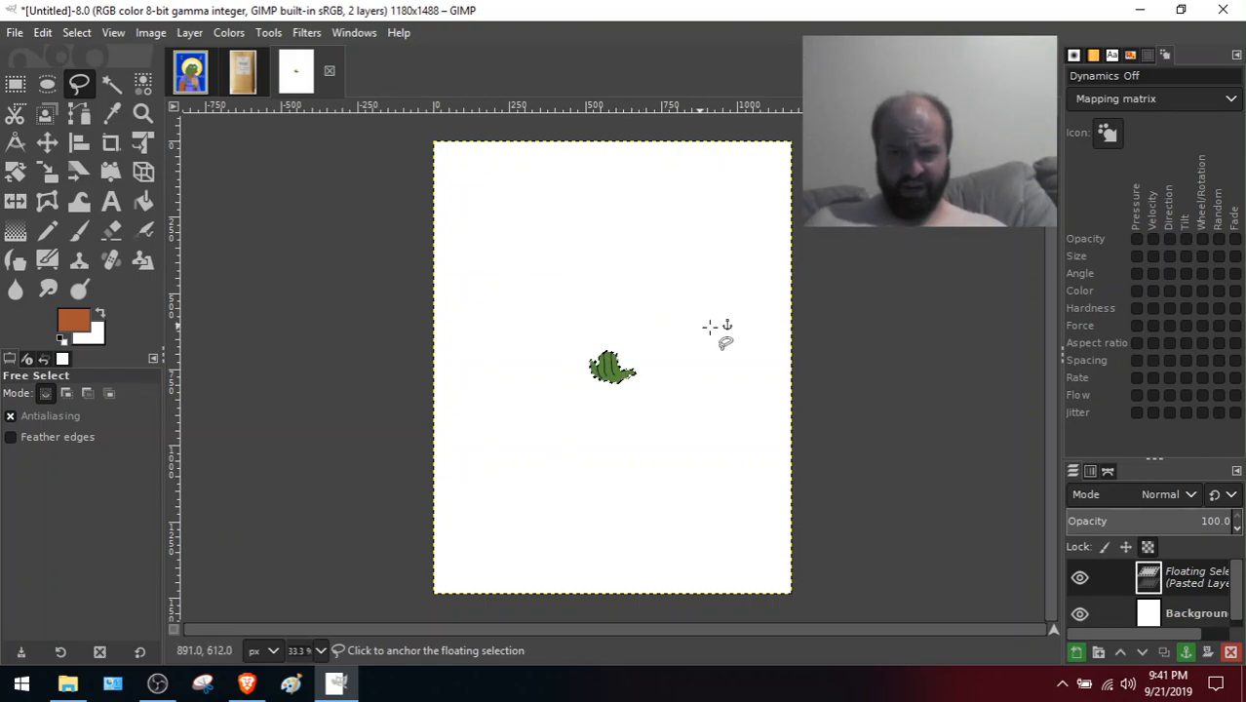
left_click(676, 261)
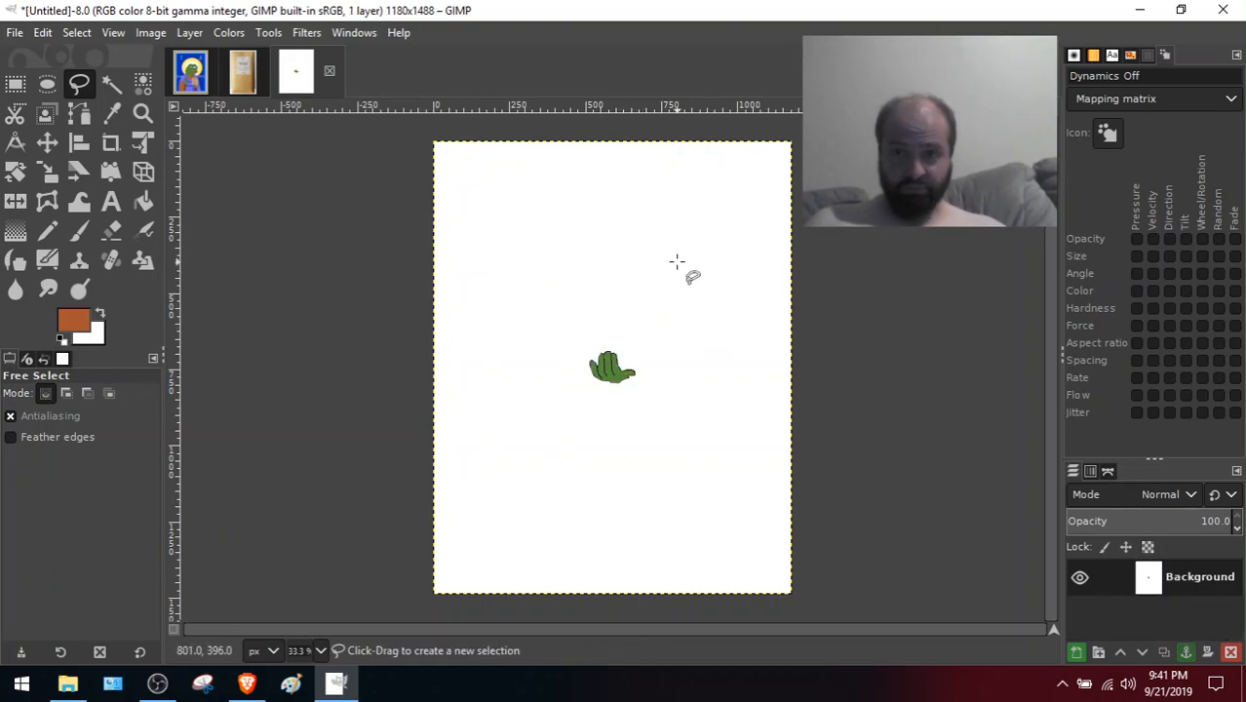
Save the new hand image as pepehandblessed.xcf in the memes folder
left_click(11, 33)
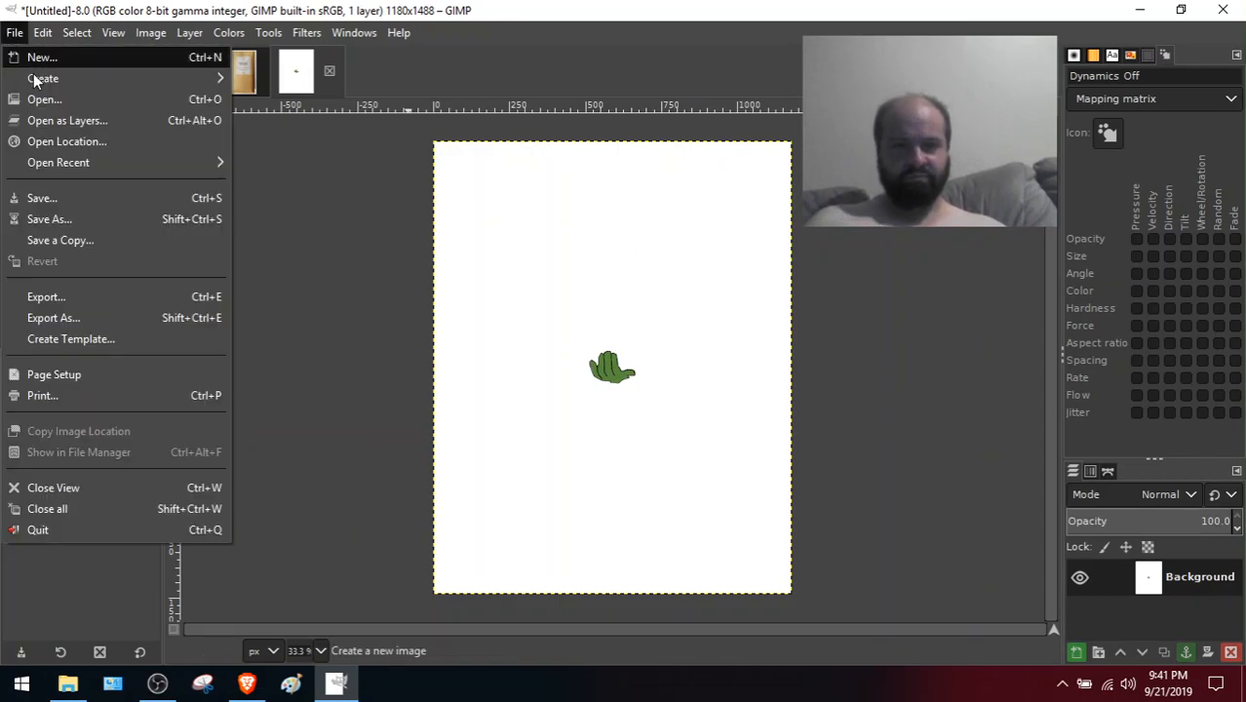
left_click(89, 218)
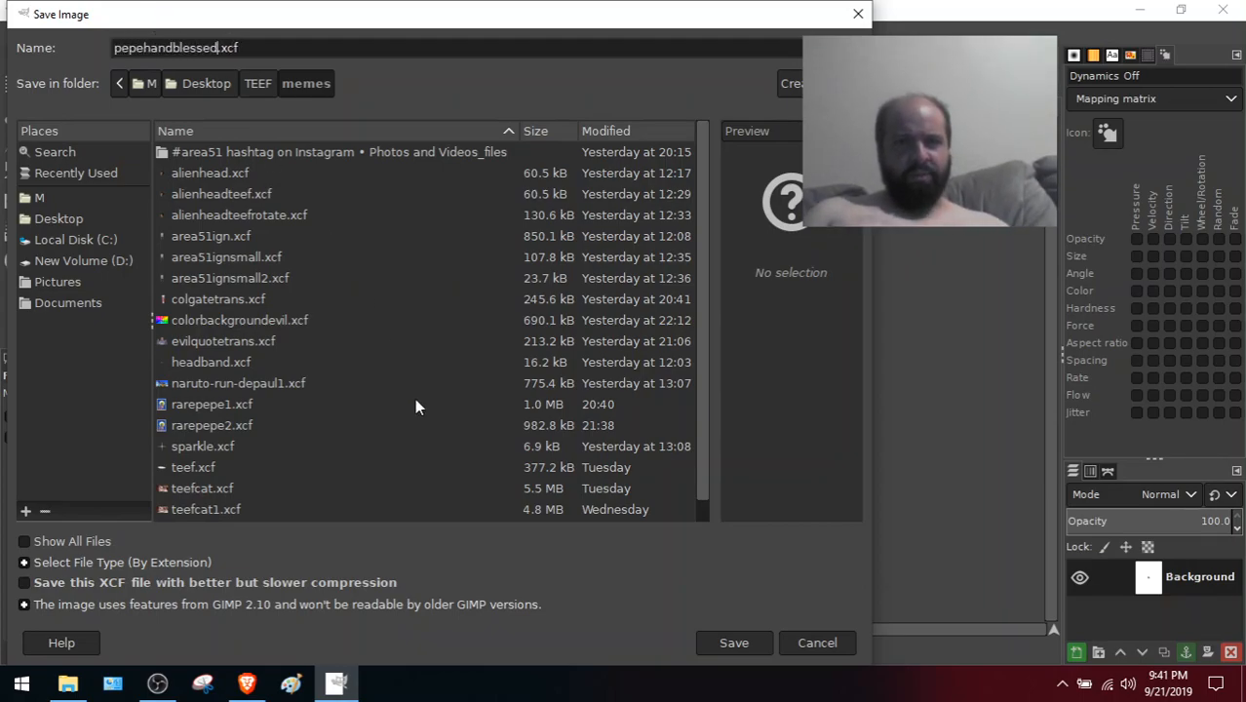
left_click(726, 651)
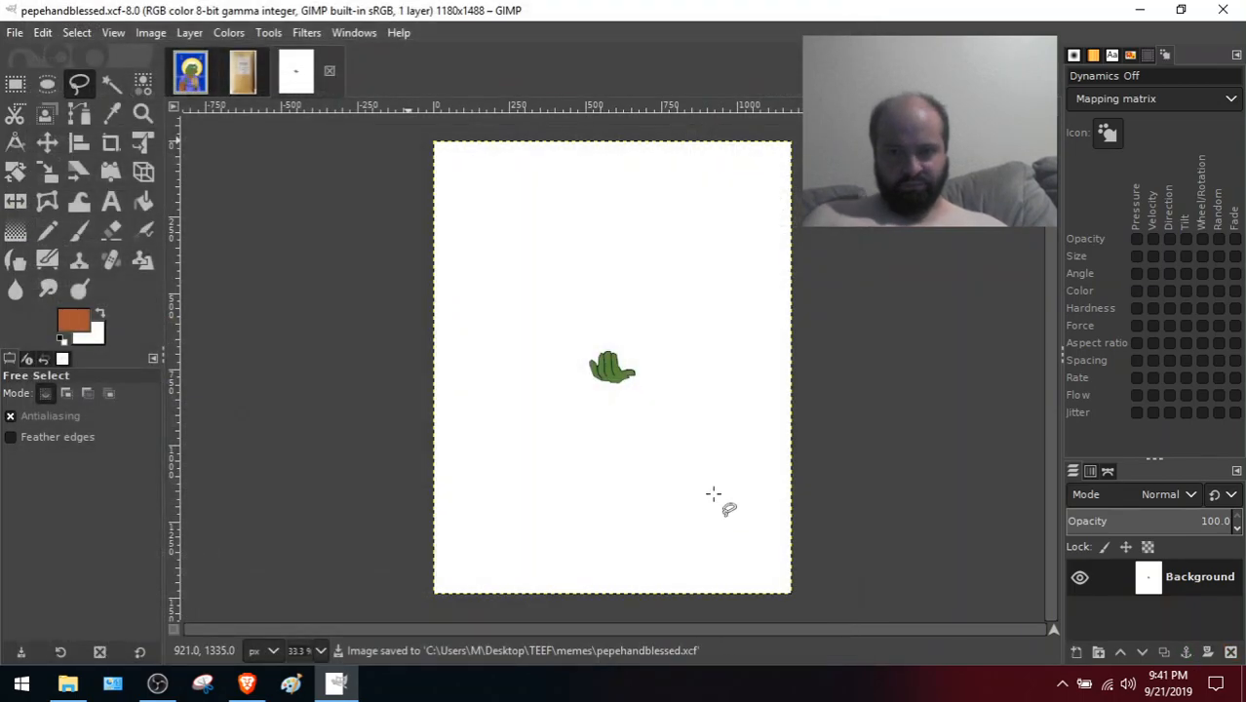
Select the entire image and add an alpha channel to the Background layer
left_click(79, 33)
left_click(88, 54)
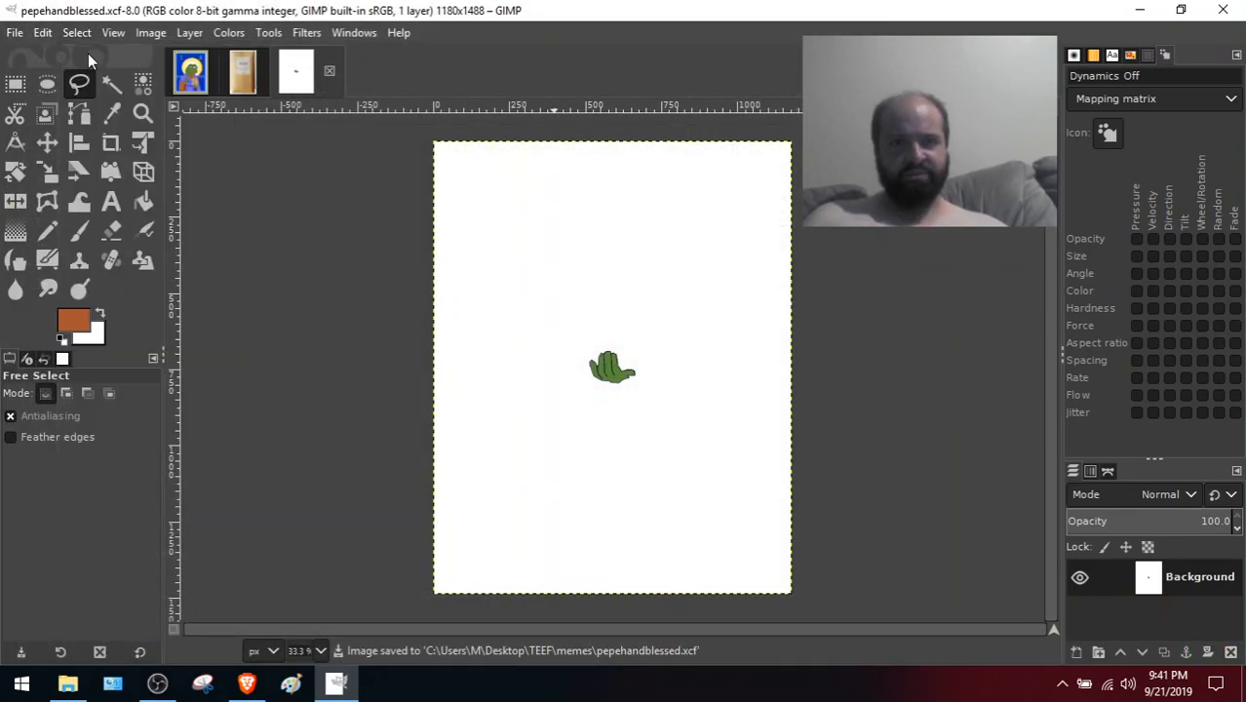
left_click(185, 33)
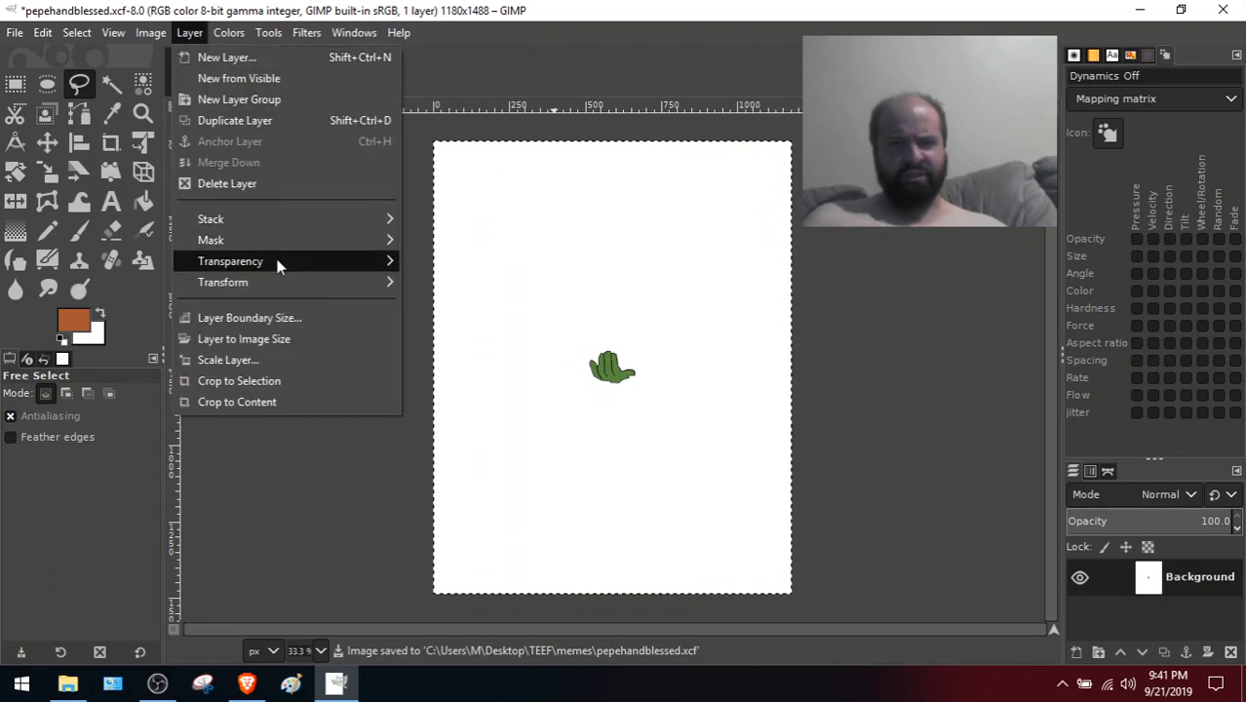
mouse_move(278, 263)
left_click(483, 259)
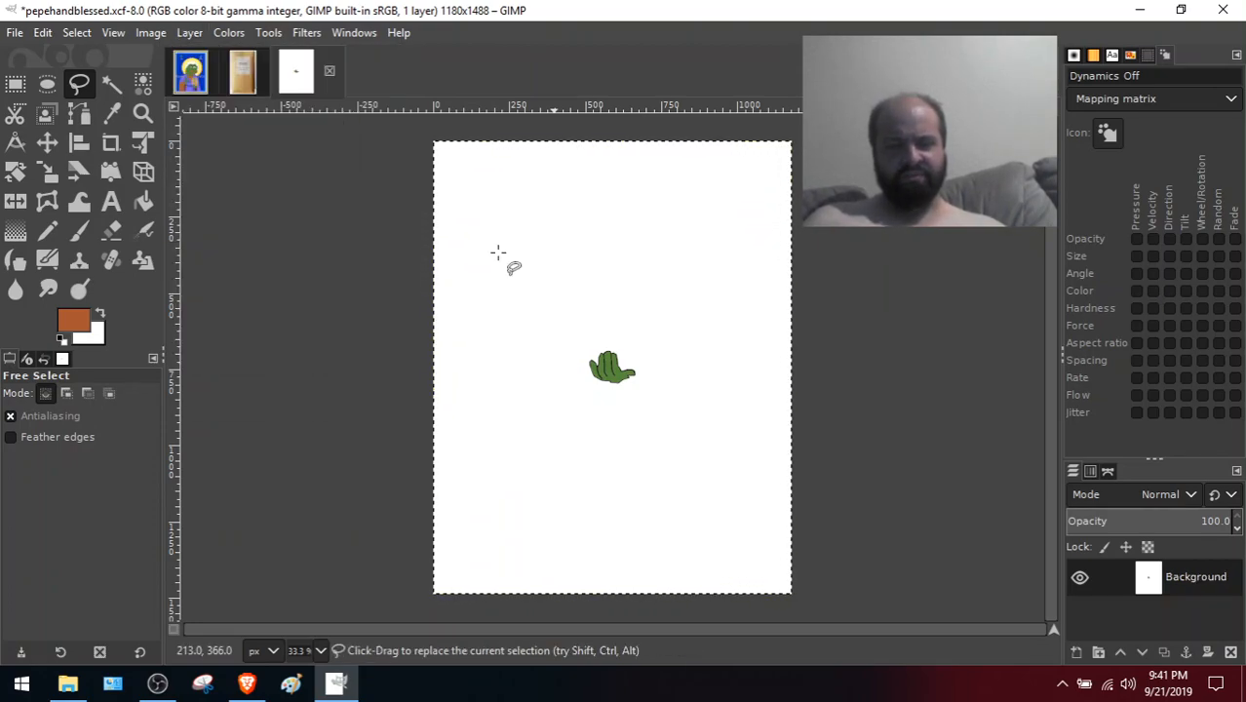
Select the white area around the hand with Fuzzy Select, delete it to transparency and clear the selection
left_click(114, 87)
left_click(532, 210)
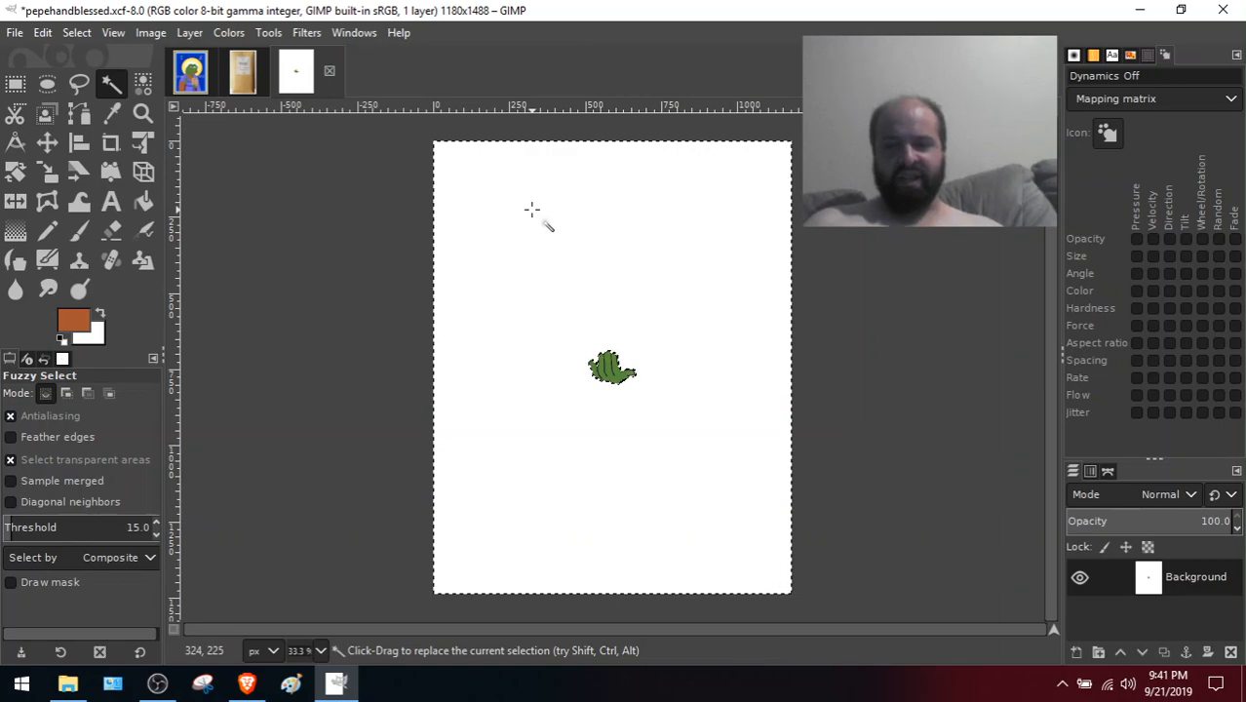
key("Delete")
left_click(301, 258)
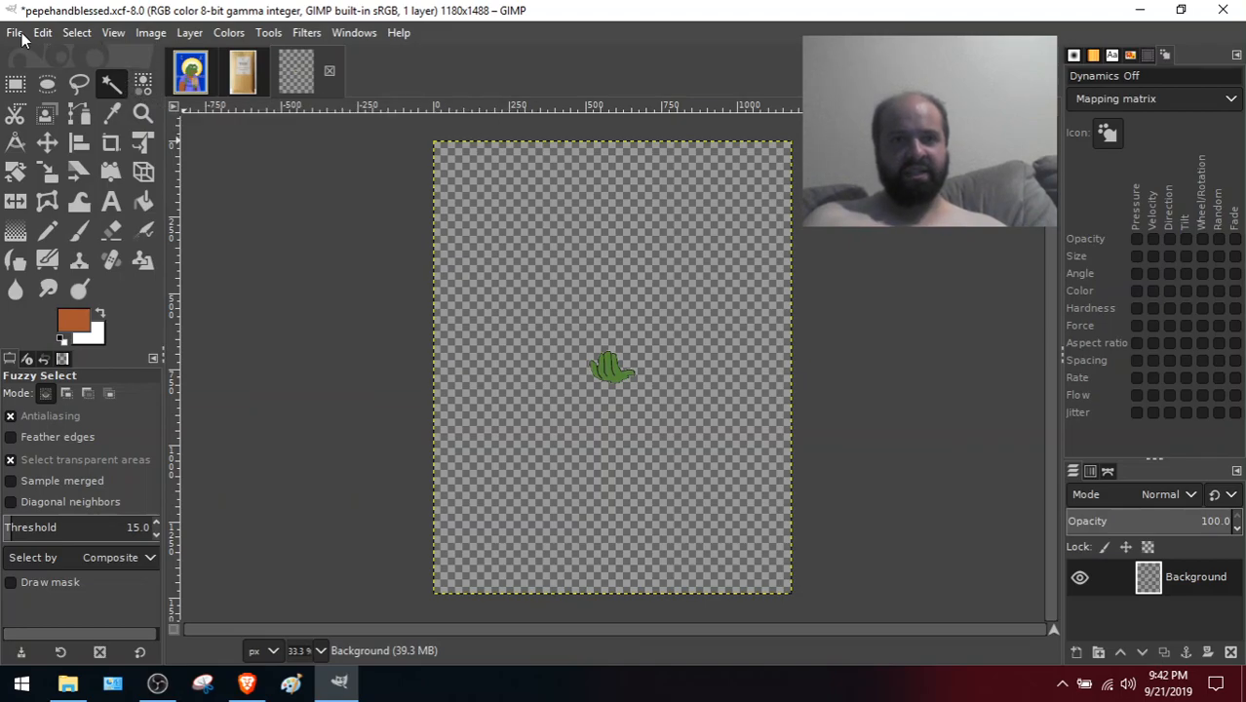
Save the transparent hand to pepehandblessed.xcf and switch to the teefpicsmall image
left_click(16, 33)
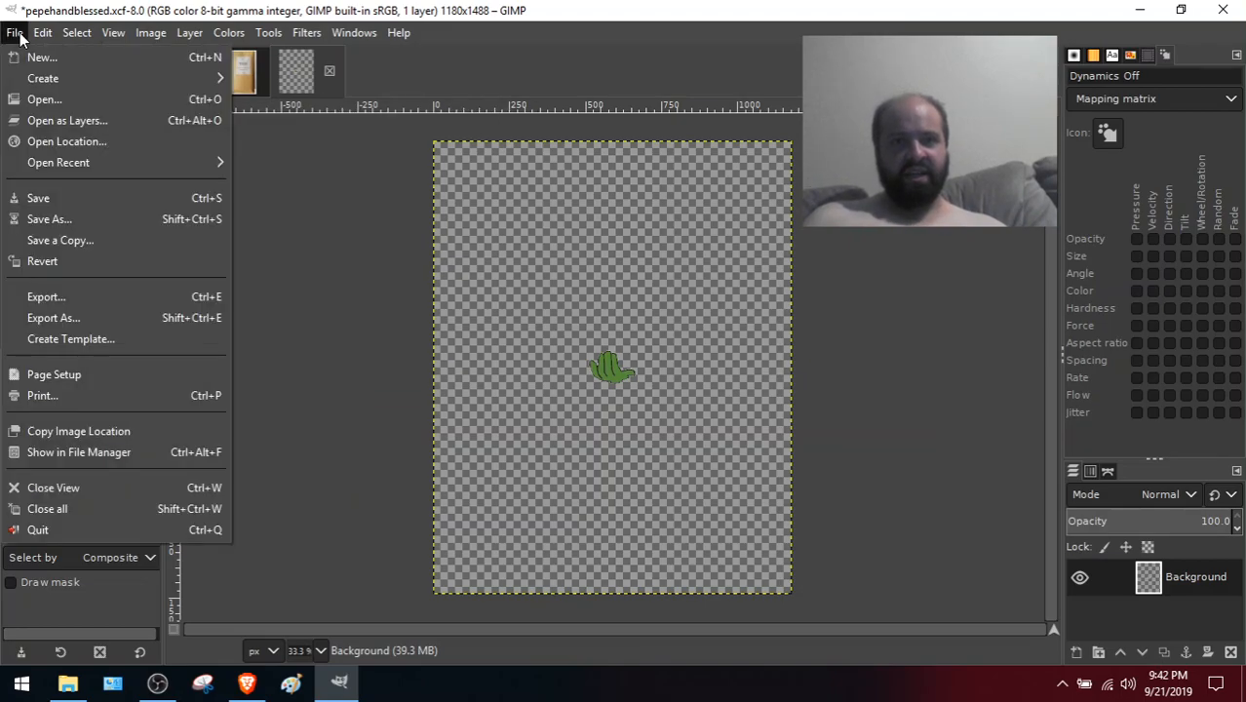
left_click(66, 206)
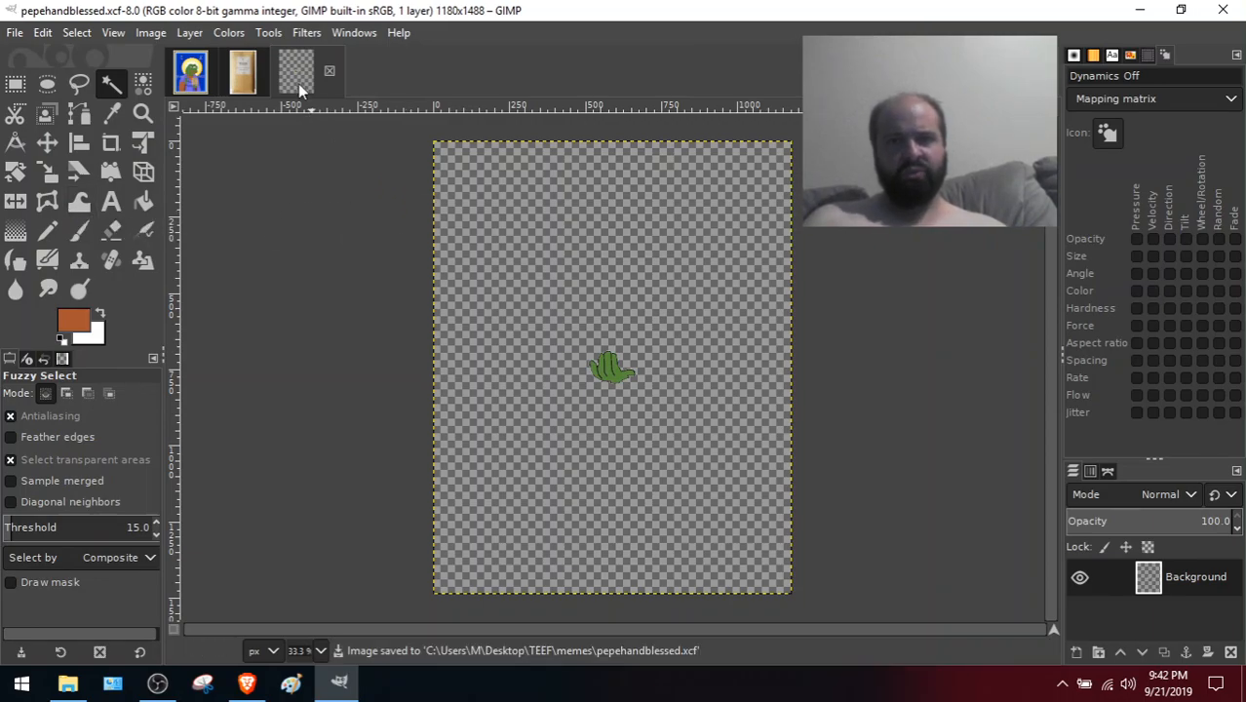
left_click(243, 74)
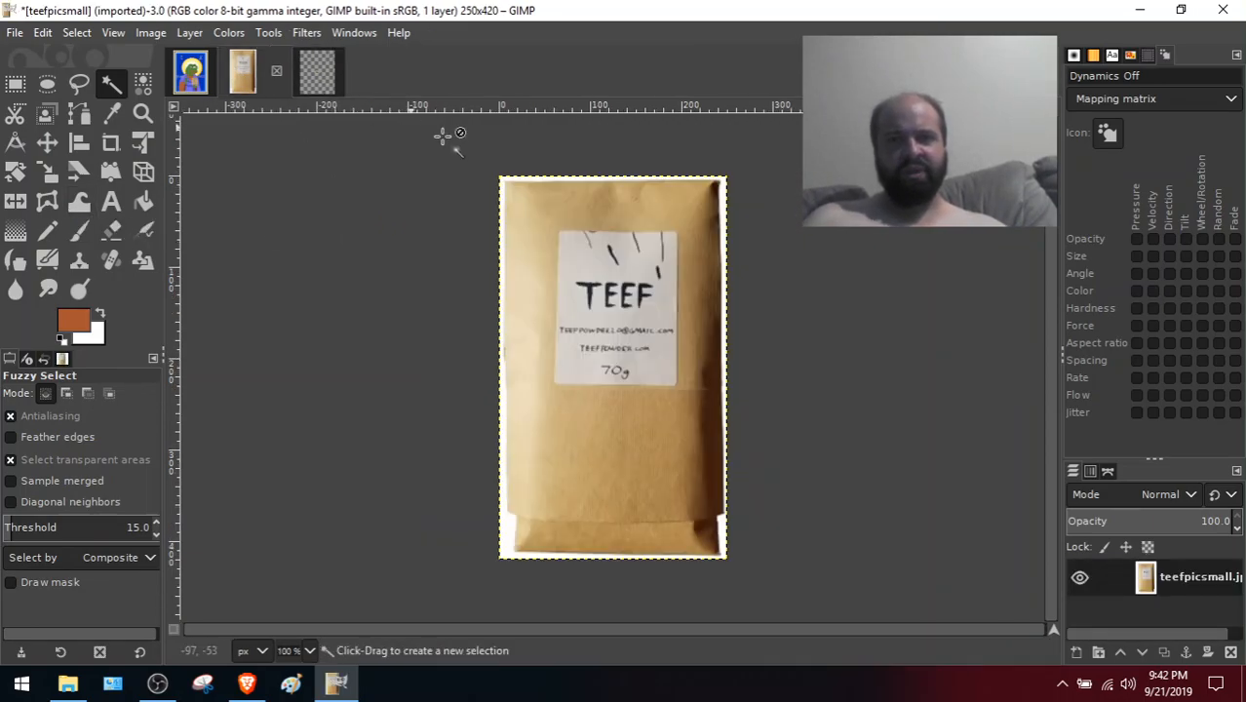
Add an alpha channel to the teefpicsmall.jpg layer
left_click(151, 33)
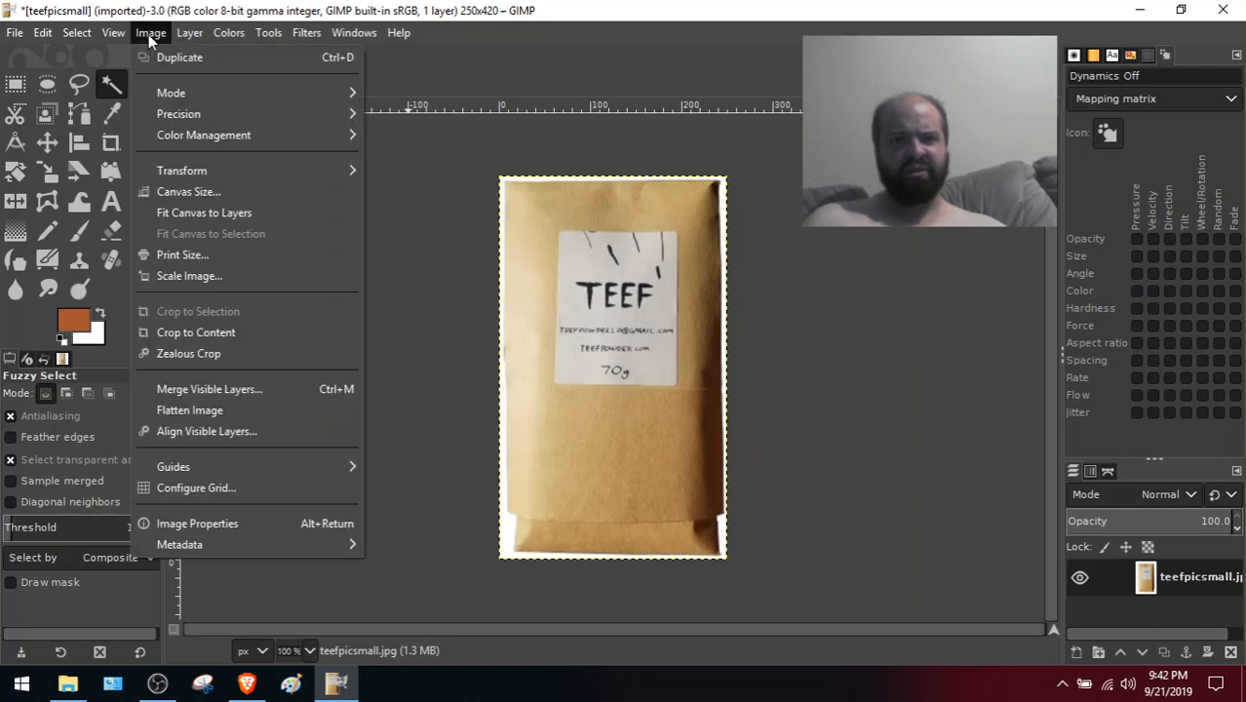
left_click(189, 33)
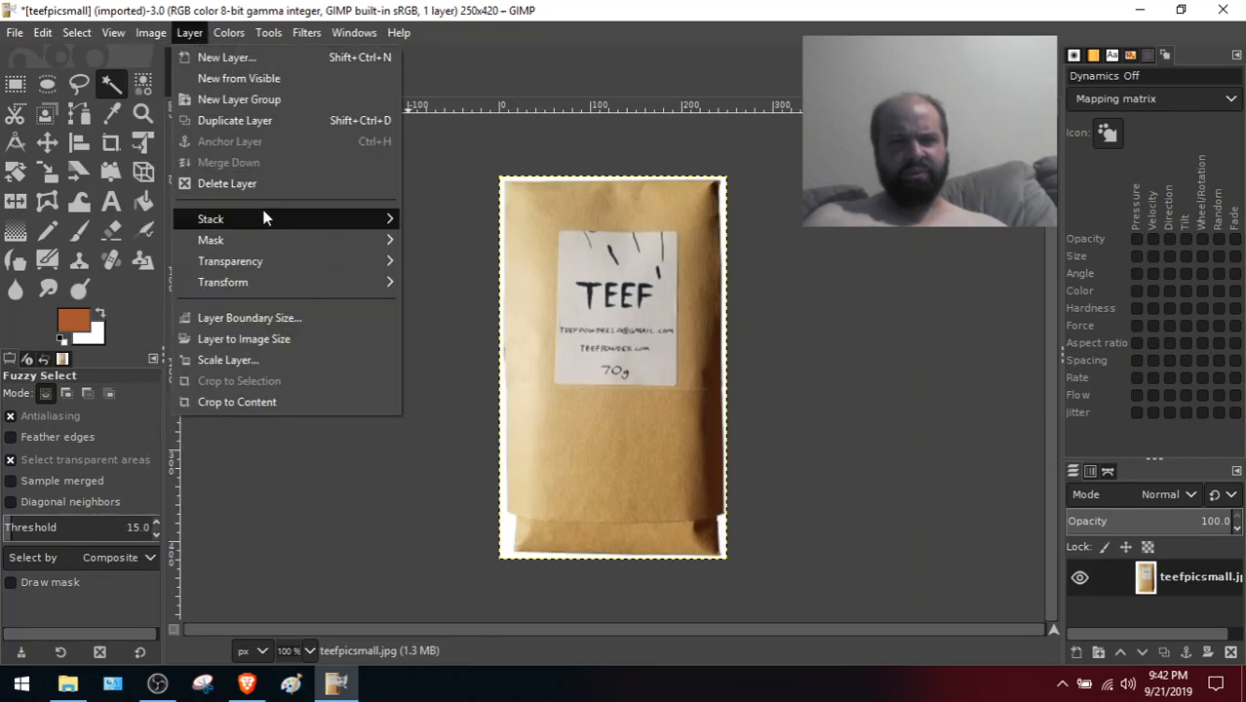
mouse_move(283, 264)
left_click(451, 258)
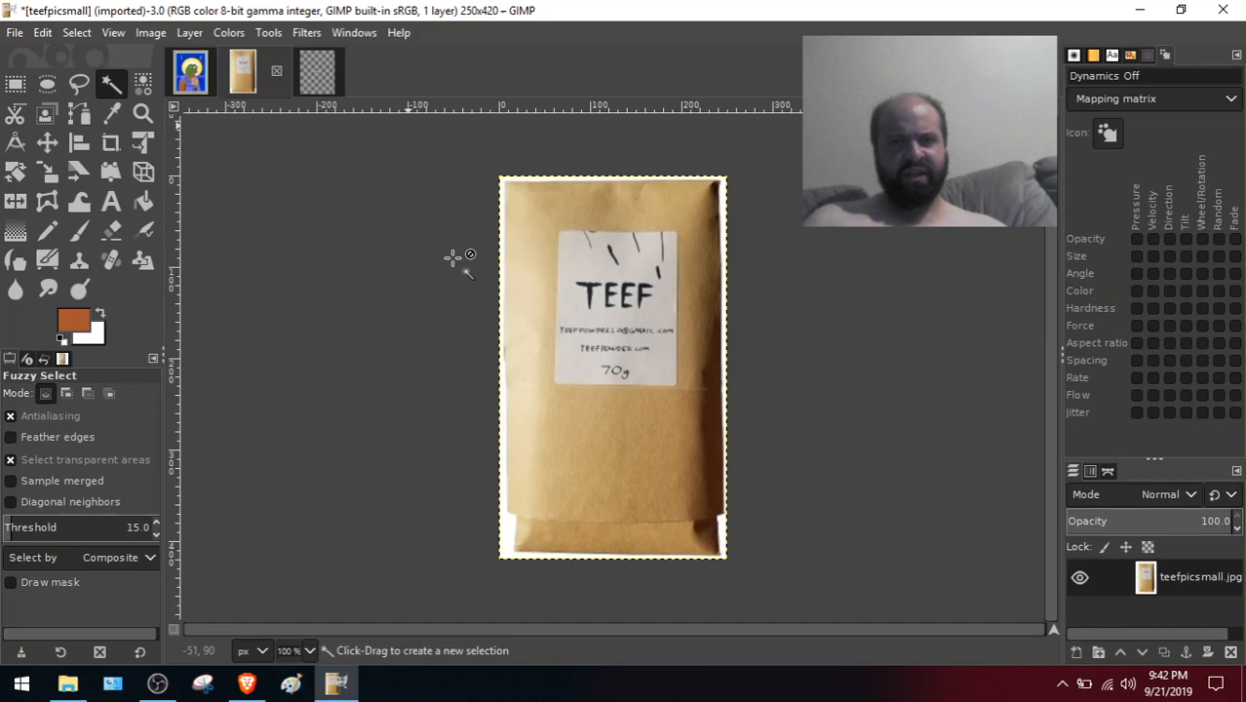
Select the white border around the TEEF bag with Fuzzy Select, delete it to transparency and clear the selection
key("minus")
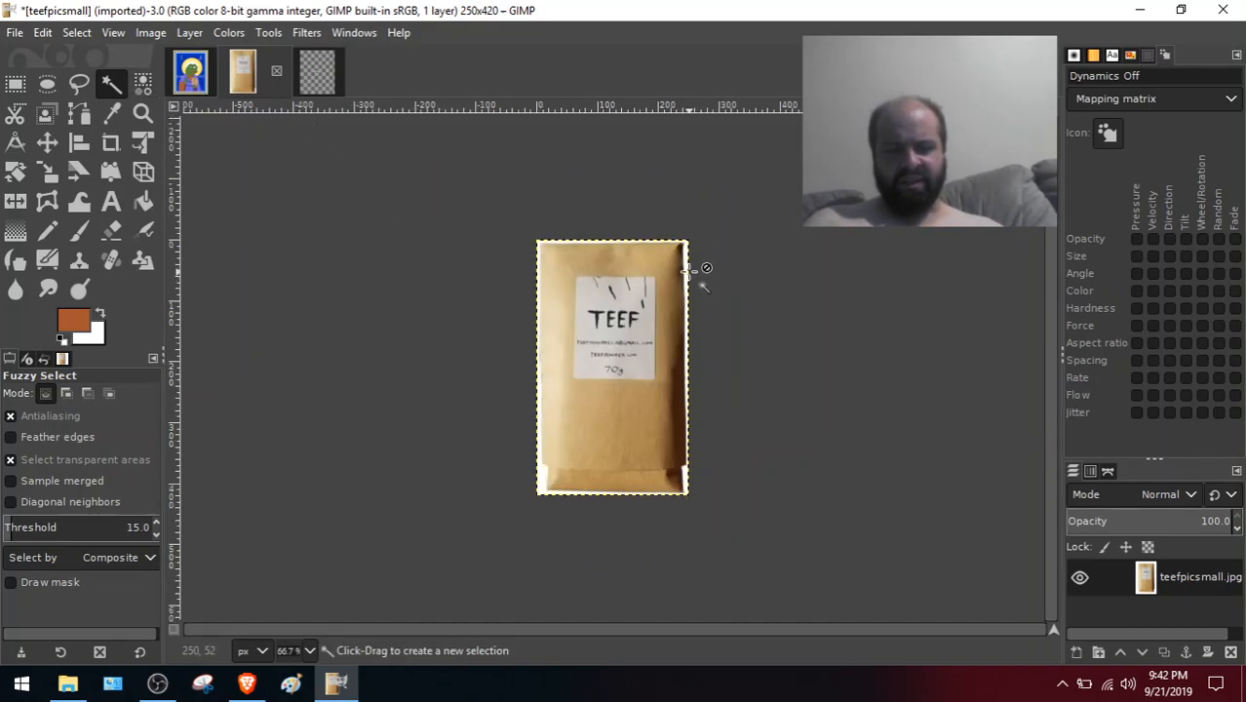
key("plus")
key("plus")
key("plus")
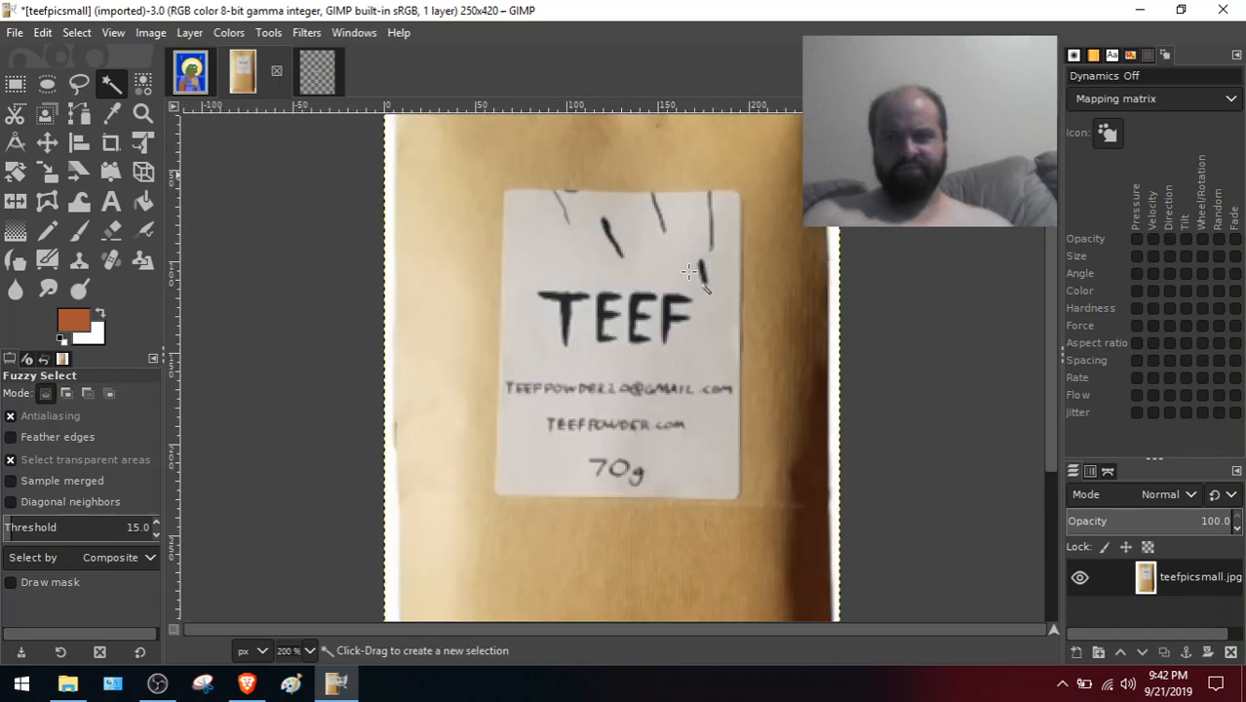
left_click(854, 228)
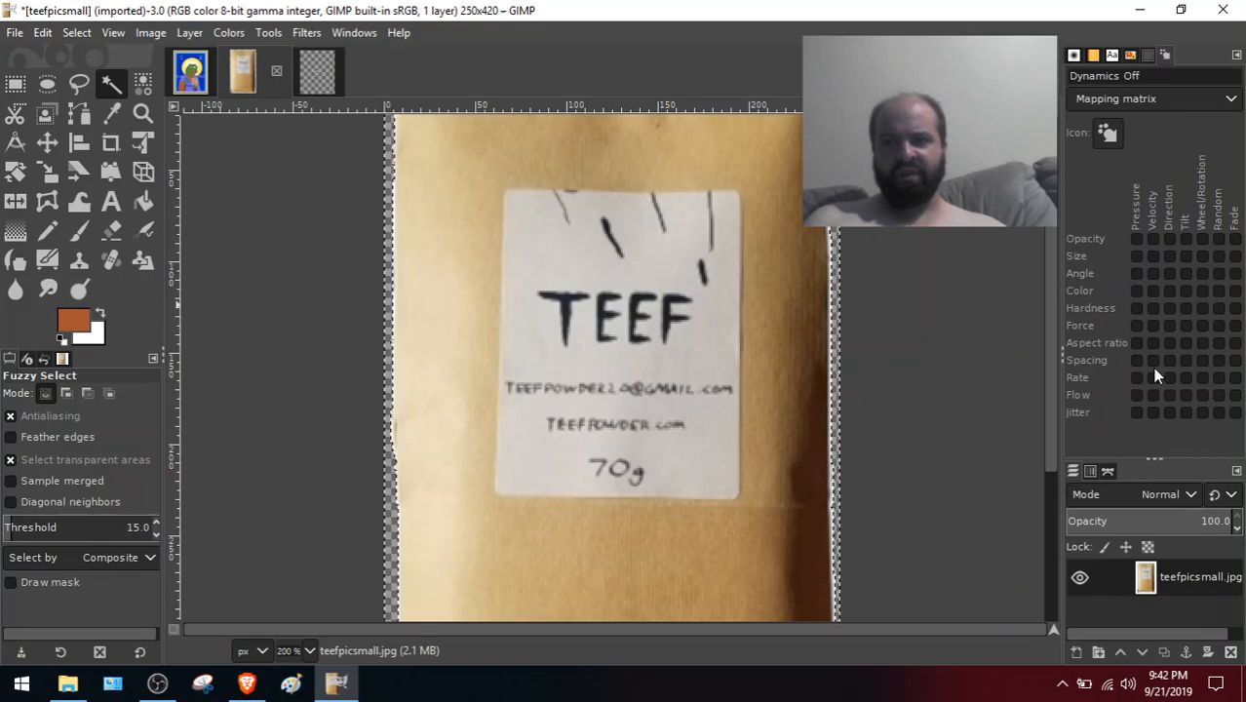
left_click_drag(1048, 334, 1042, 232)
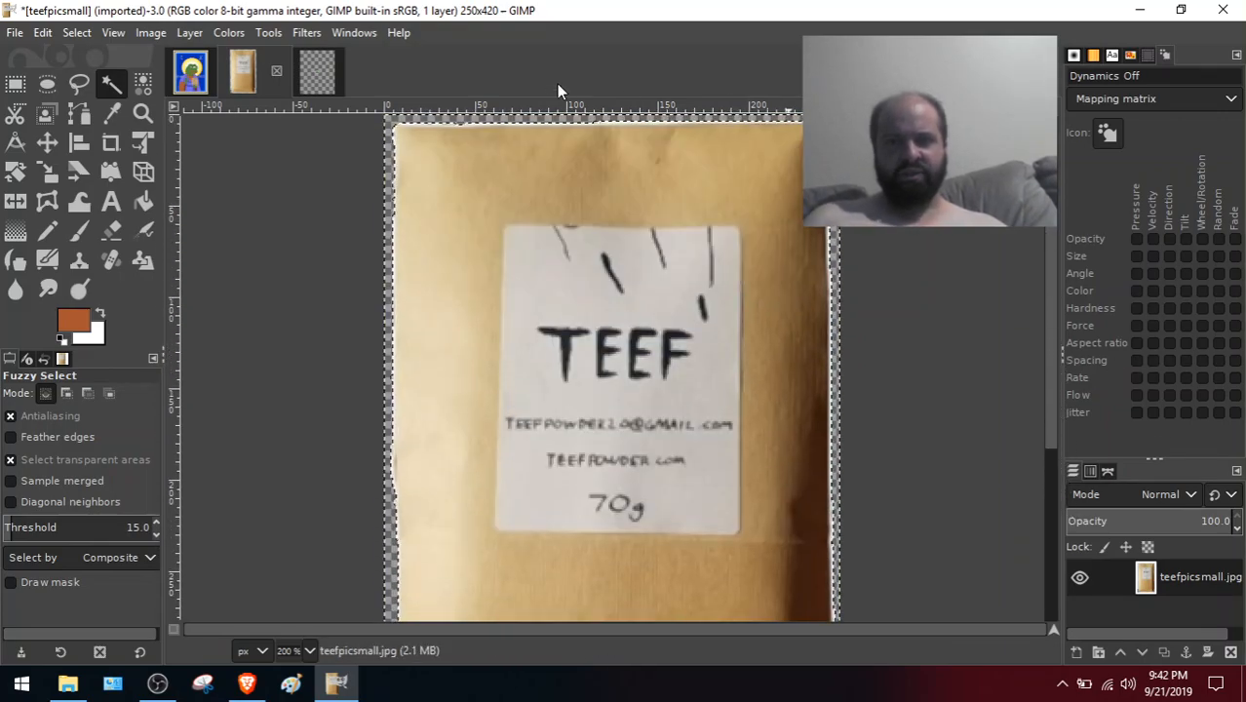
left_click(289, 268)
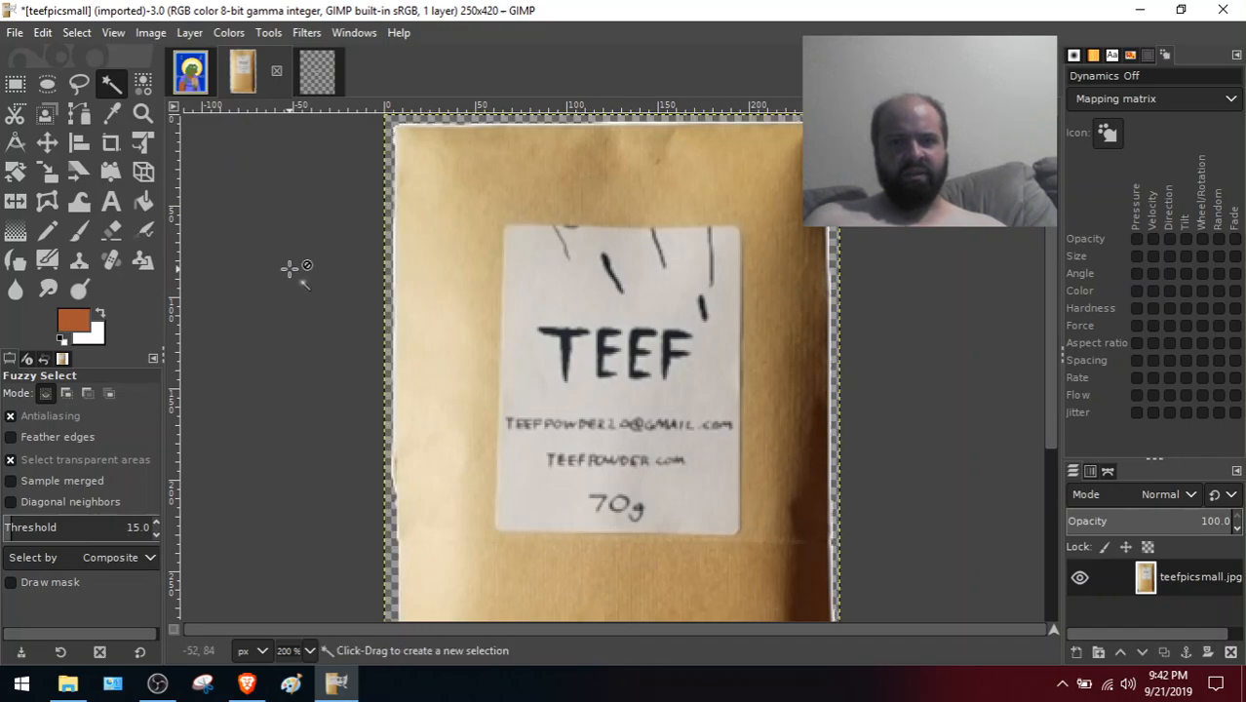
Save the cut-out bag image as teefpicsmallmeme.xcf in the memes folder
left_click(14, 34)
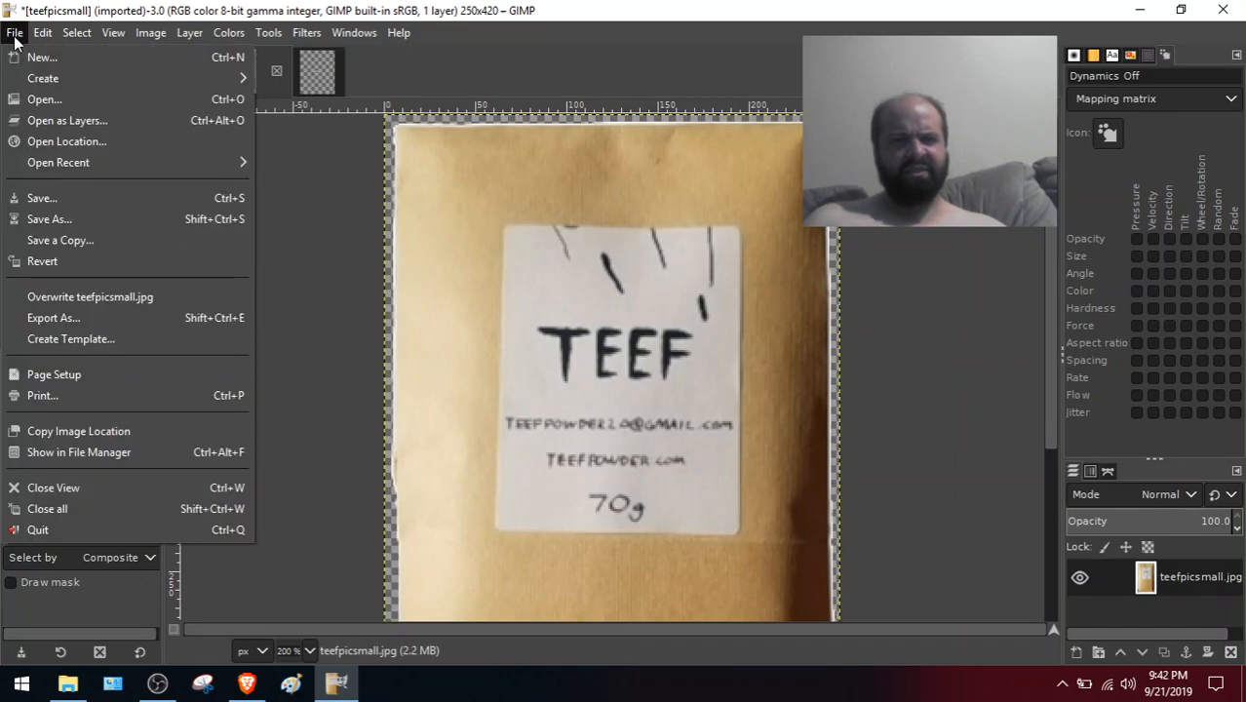
left_click(51, 216)
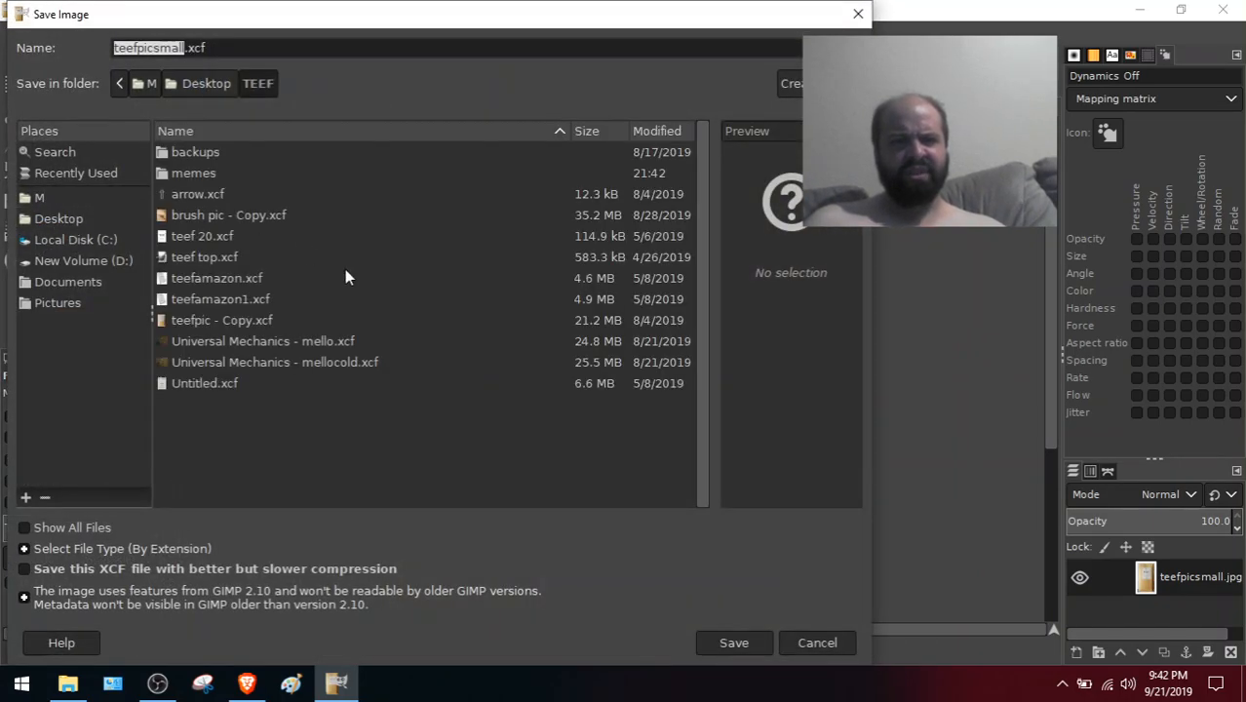
left_click(187, 52)
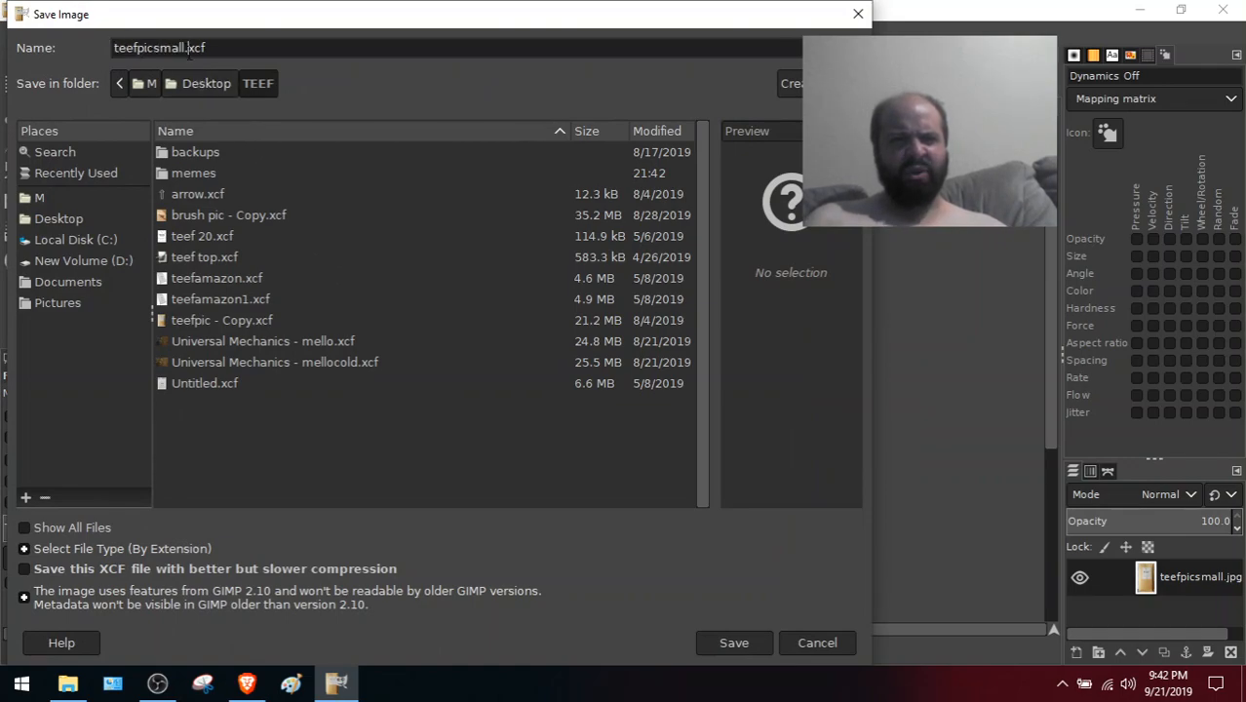
type("meme")
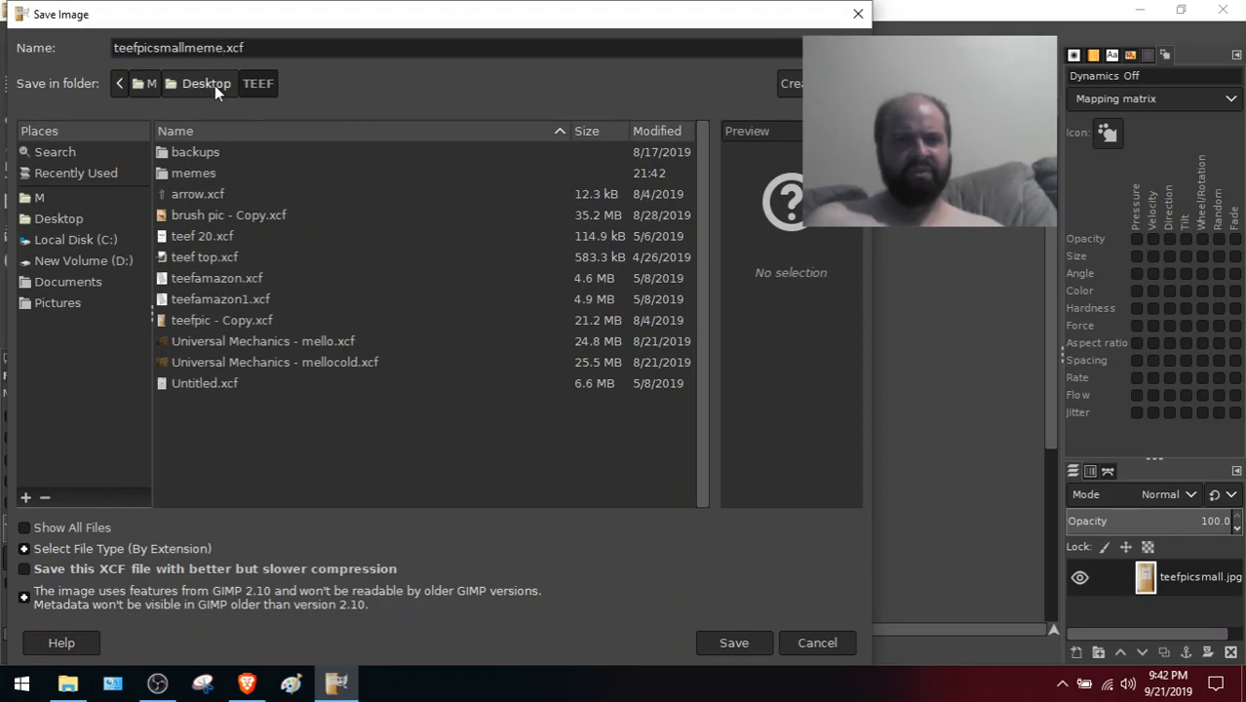
left_click(194, 175)
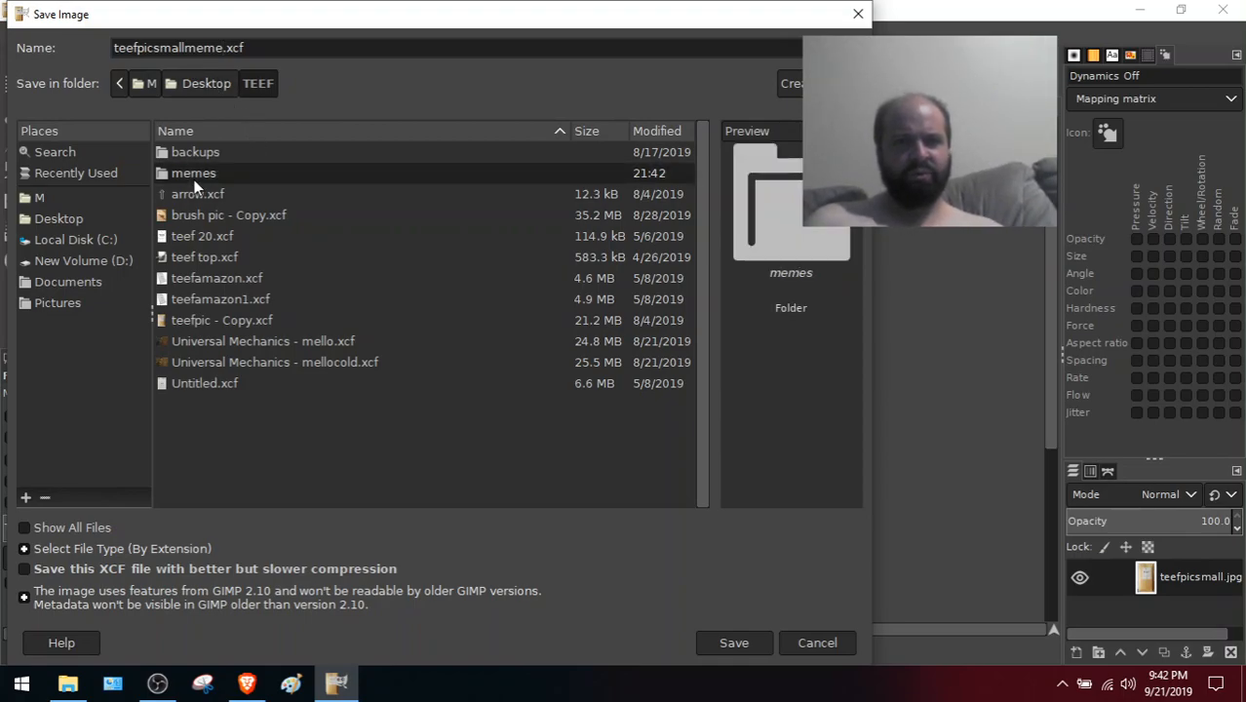
left_click(735, 645)
left_click(735, 645)
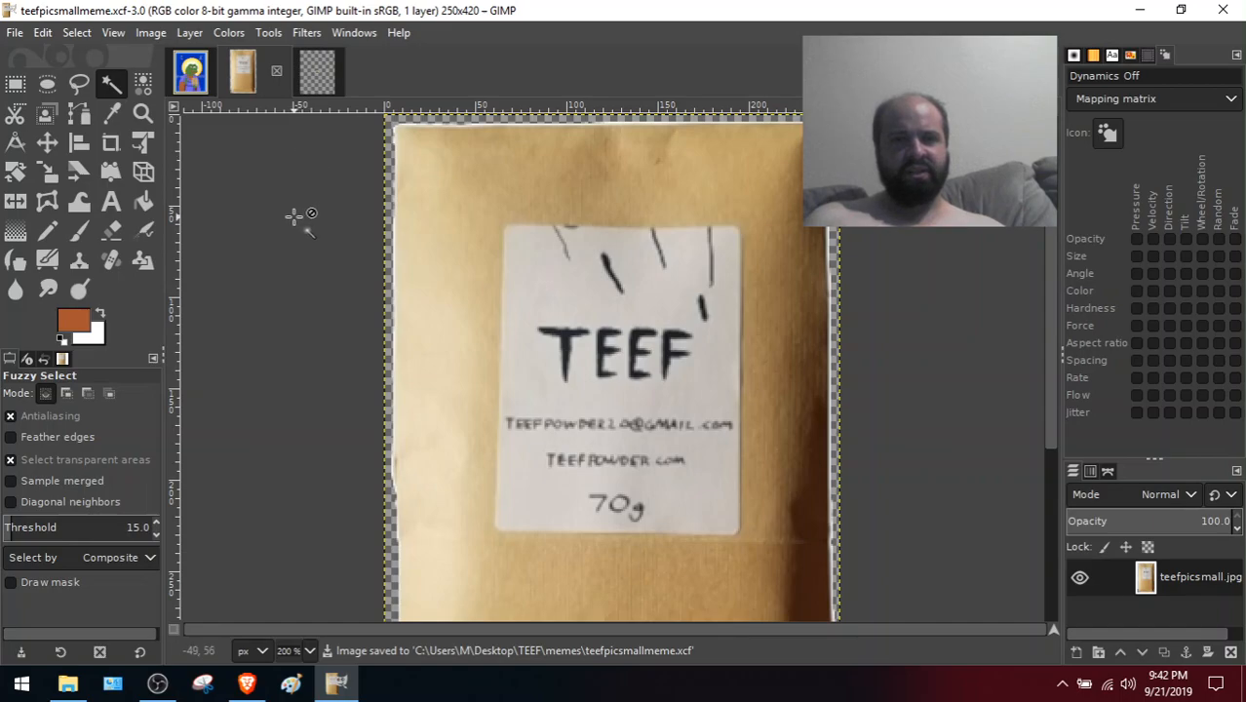
Copy the bag layer, switch to the rarepepe2 painting and clear its hand selection
key("ctrl+c")
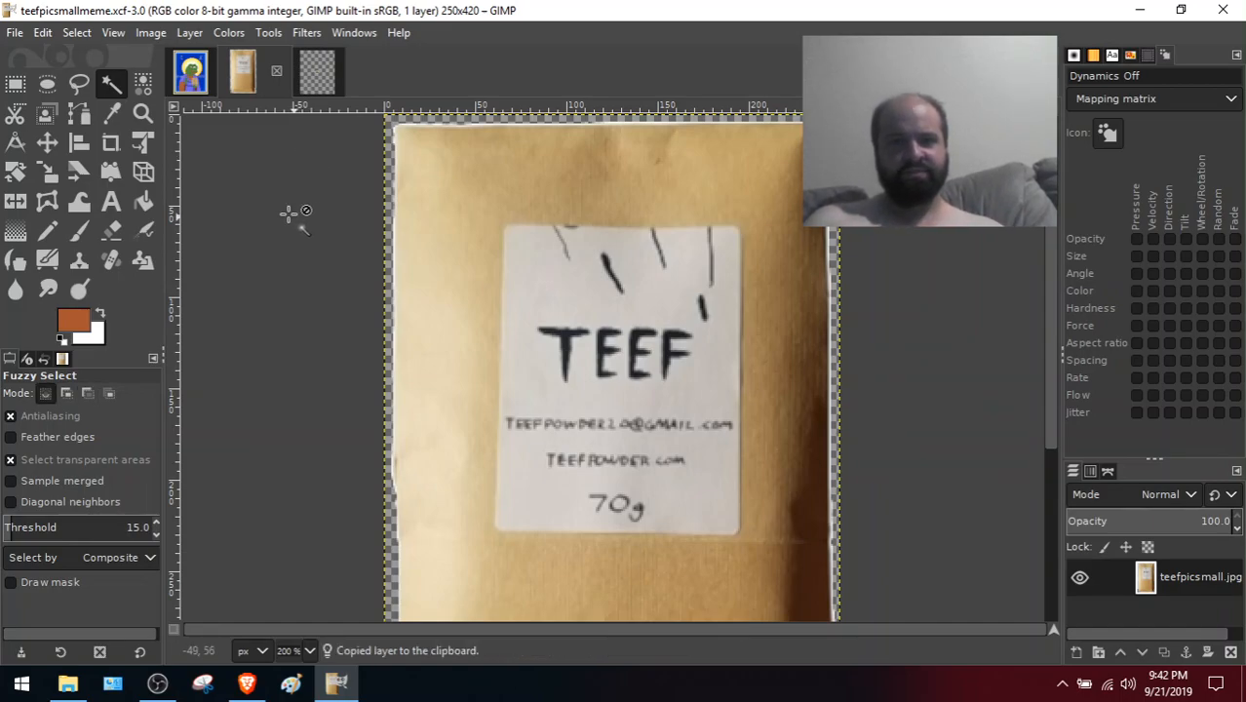
left_click(200, 72)
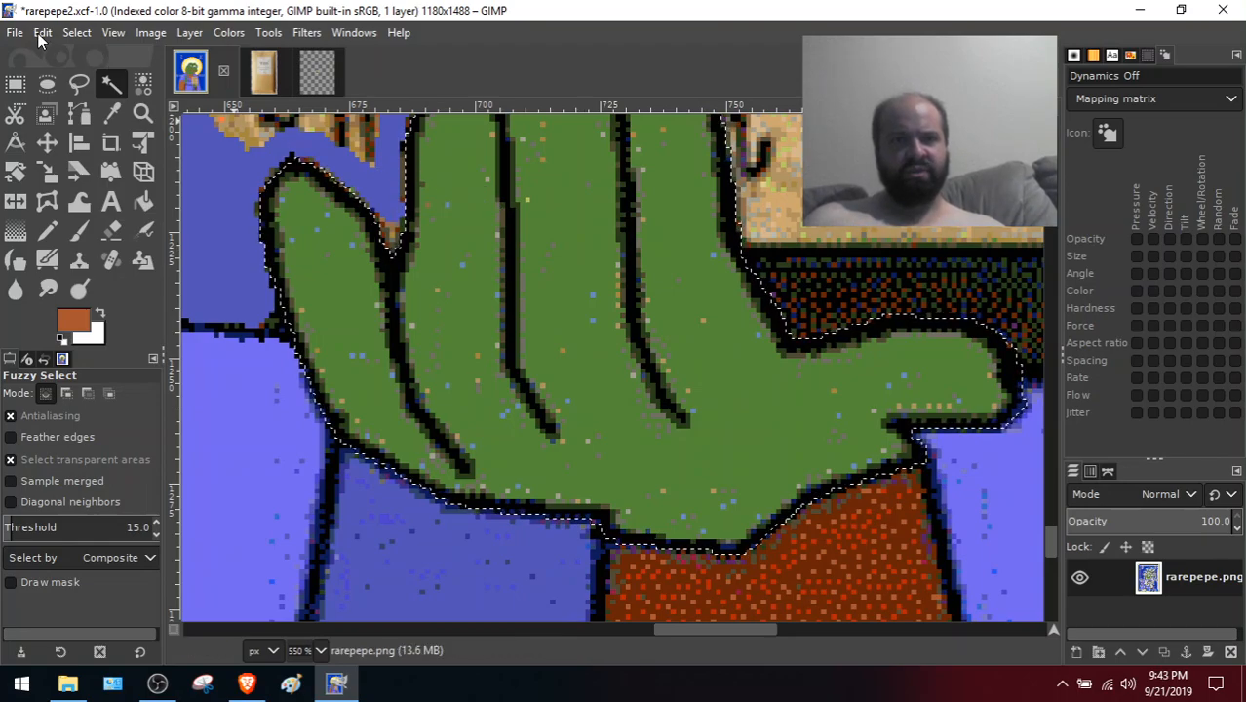
left_click(75, 35)
left_click(92, 75)
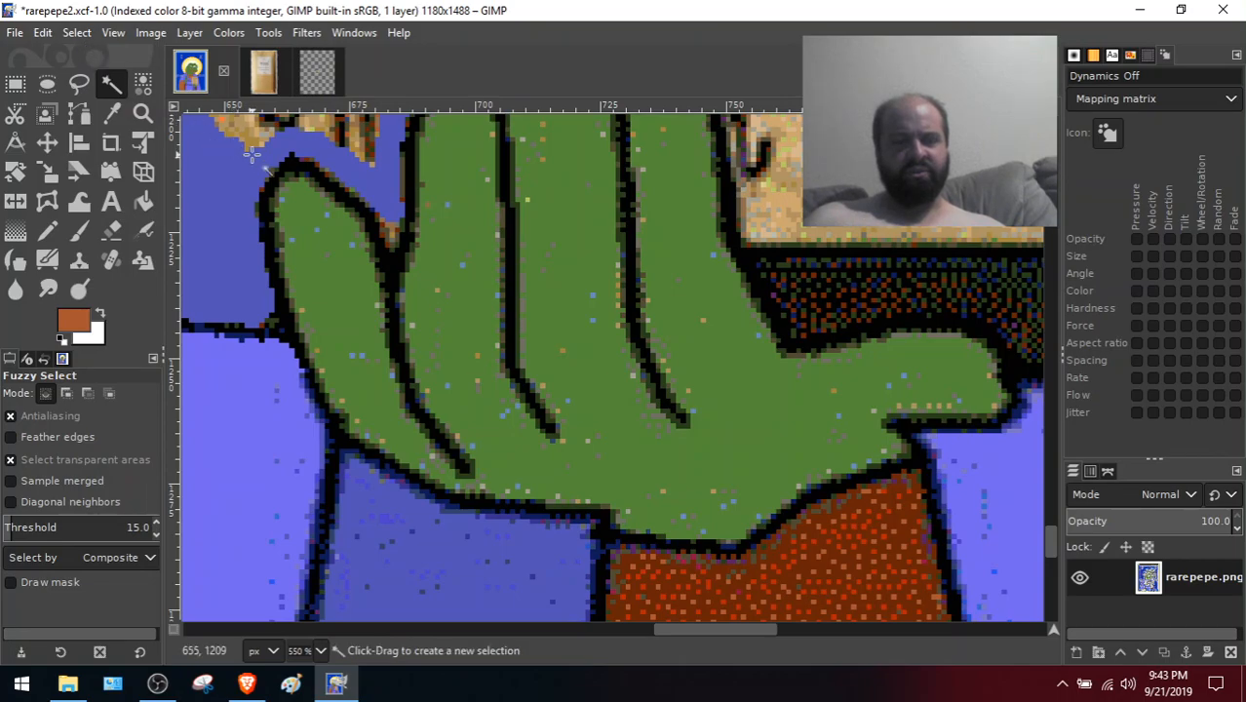
Try pasting the copied bag layer over the frog painting at 100% zoom, and undo the paste
left_click(110, 34)
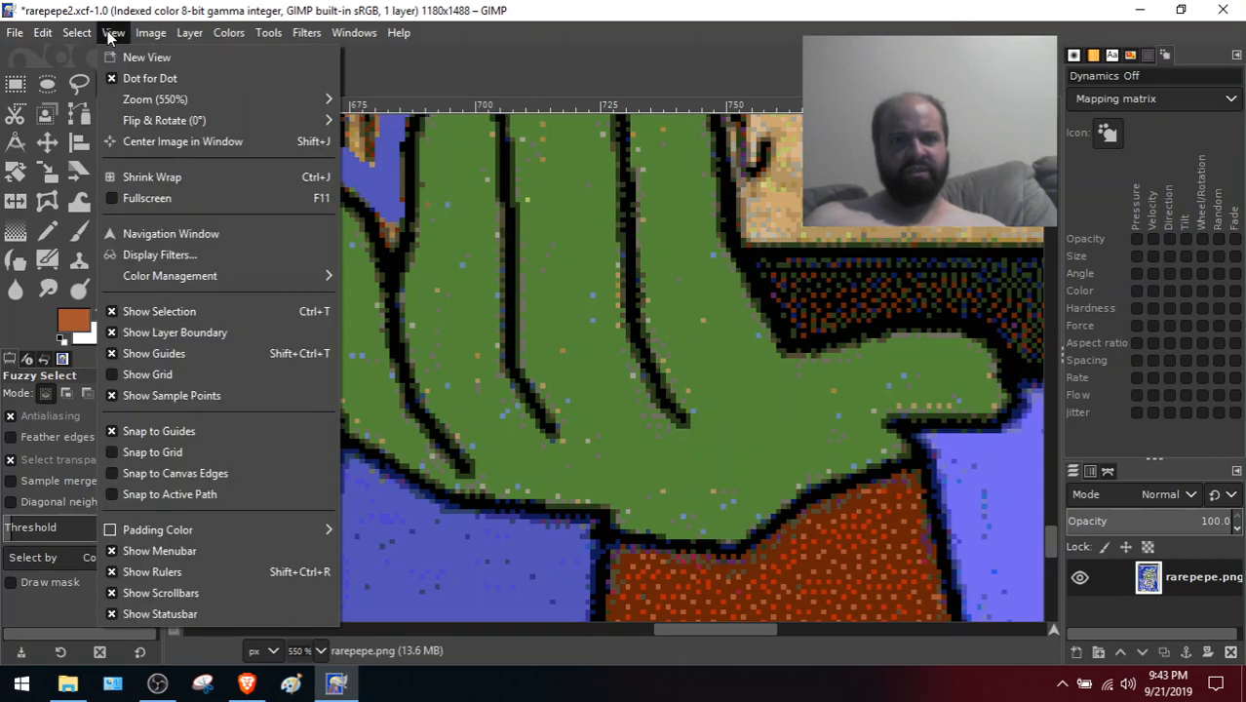
mouse_move(173, 101)
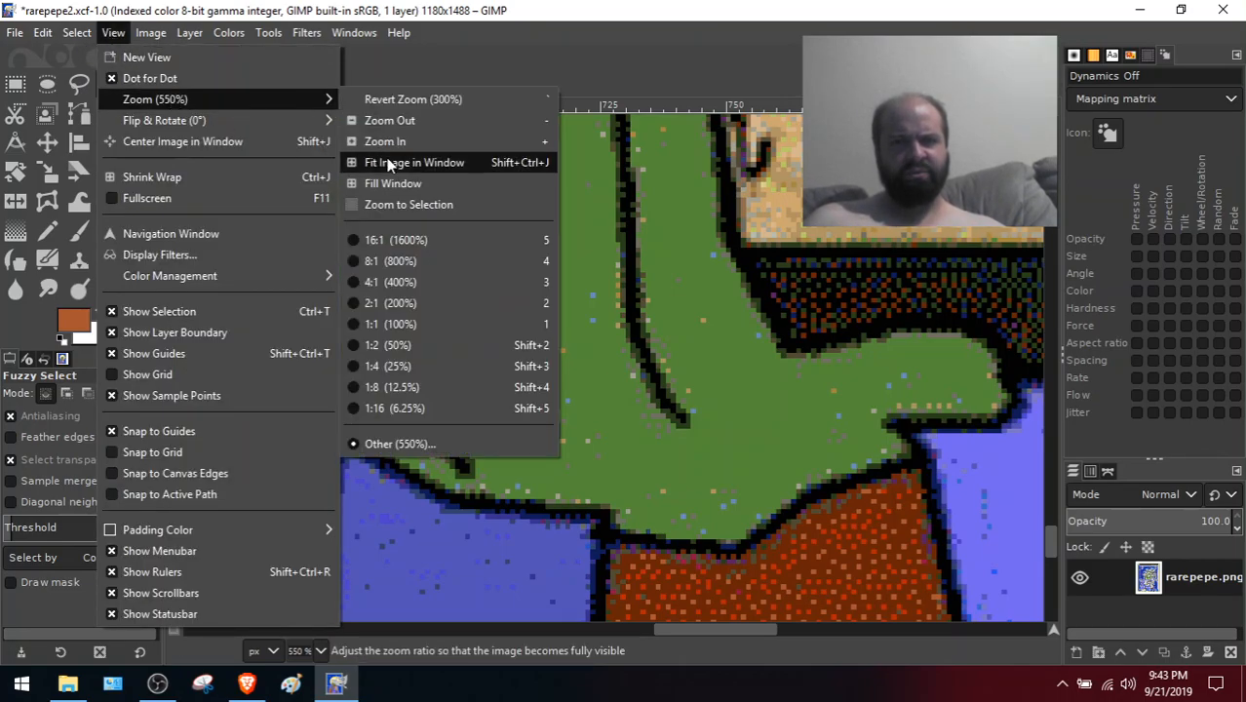
left_click(408, 324)
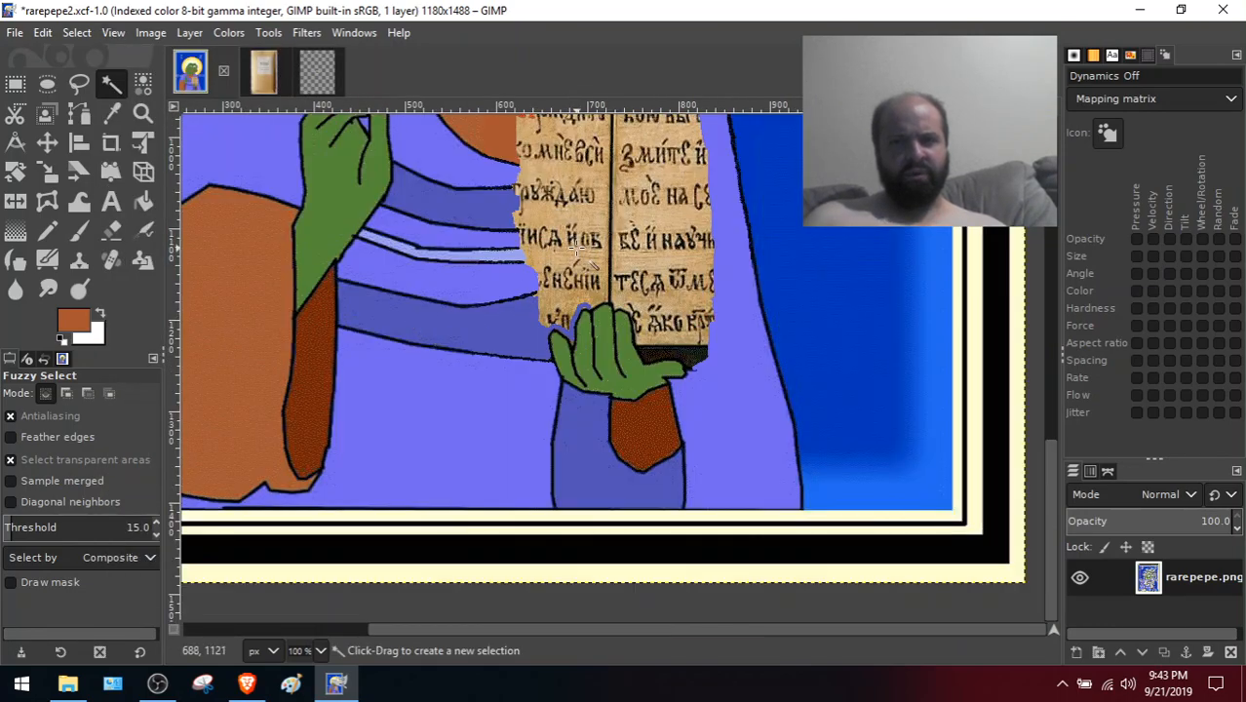
left_click_drag(1048, 473, 1049, 379)
key("ctrl")
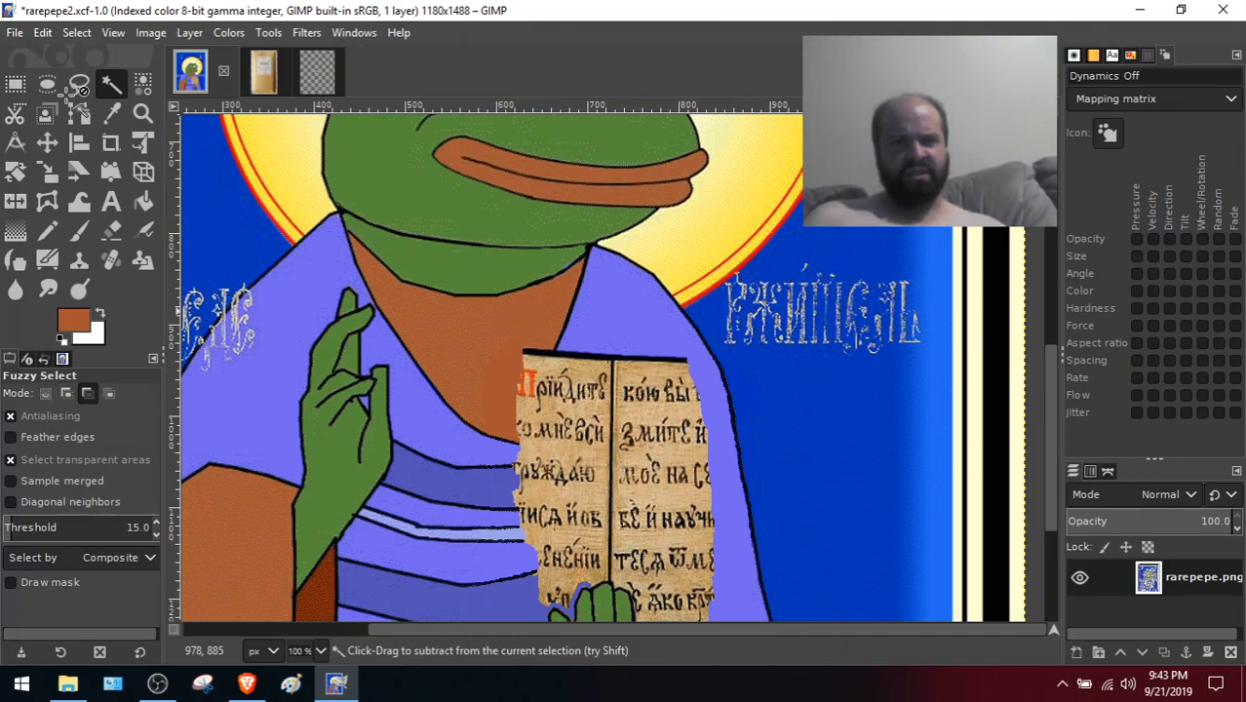
key("ctrl+v")
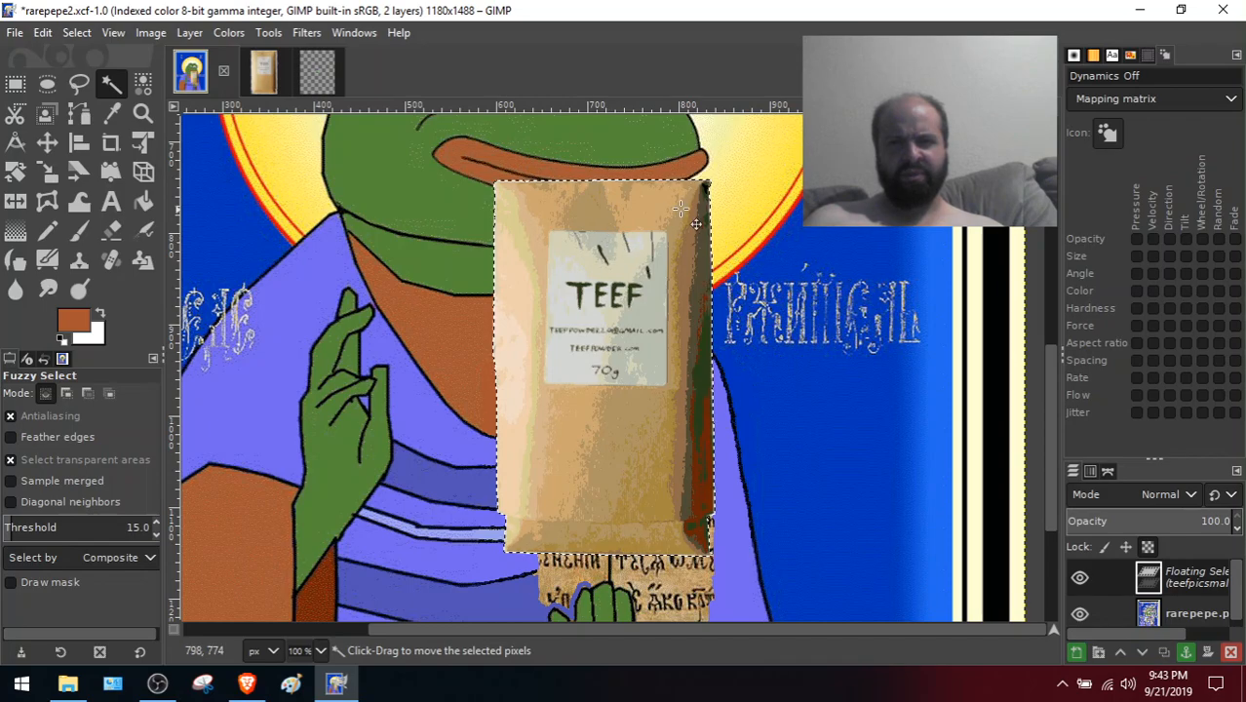
key("ctrl+z")
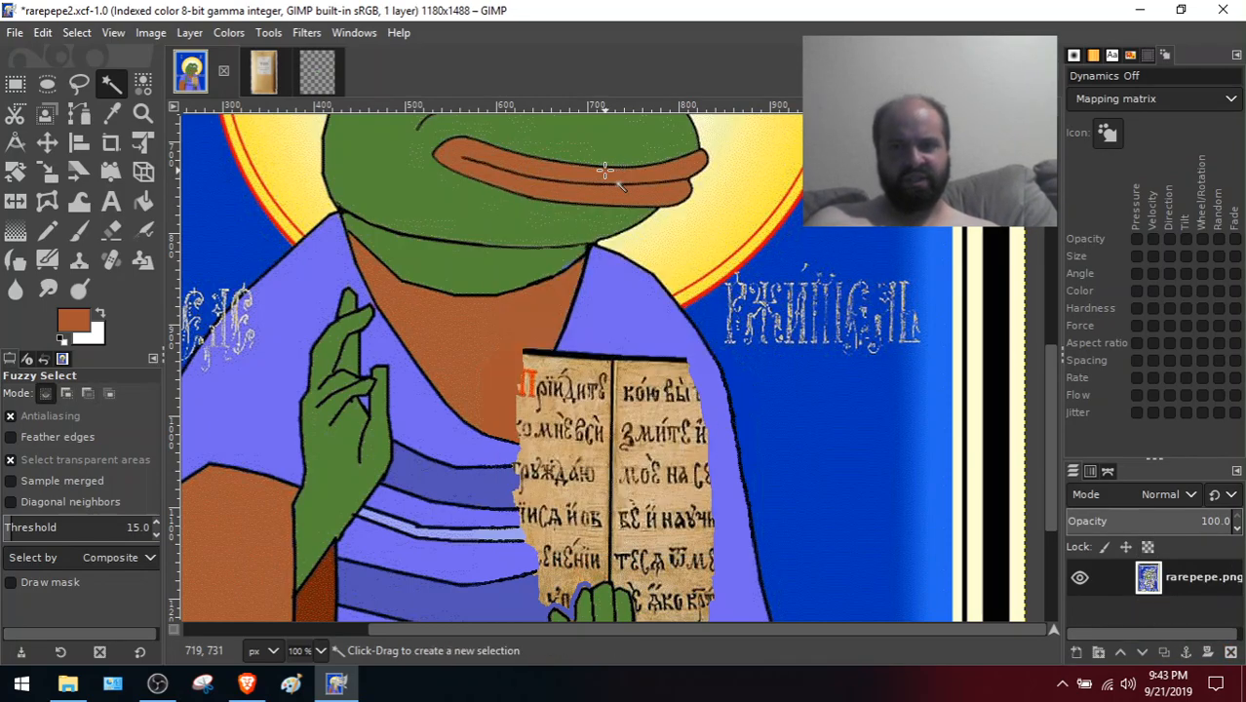
Return to the teefpicsmallmeme image, select all of it and copy the selected pixels
left_click(265, 72)
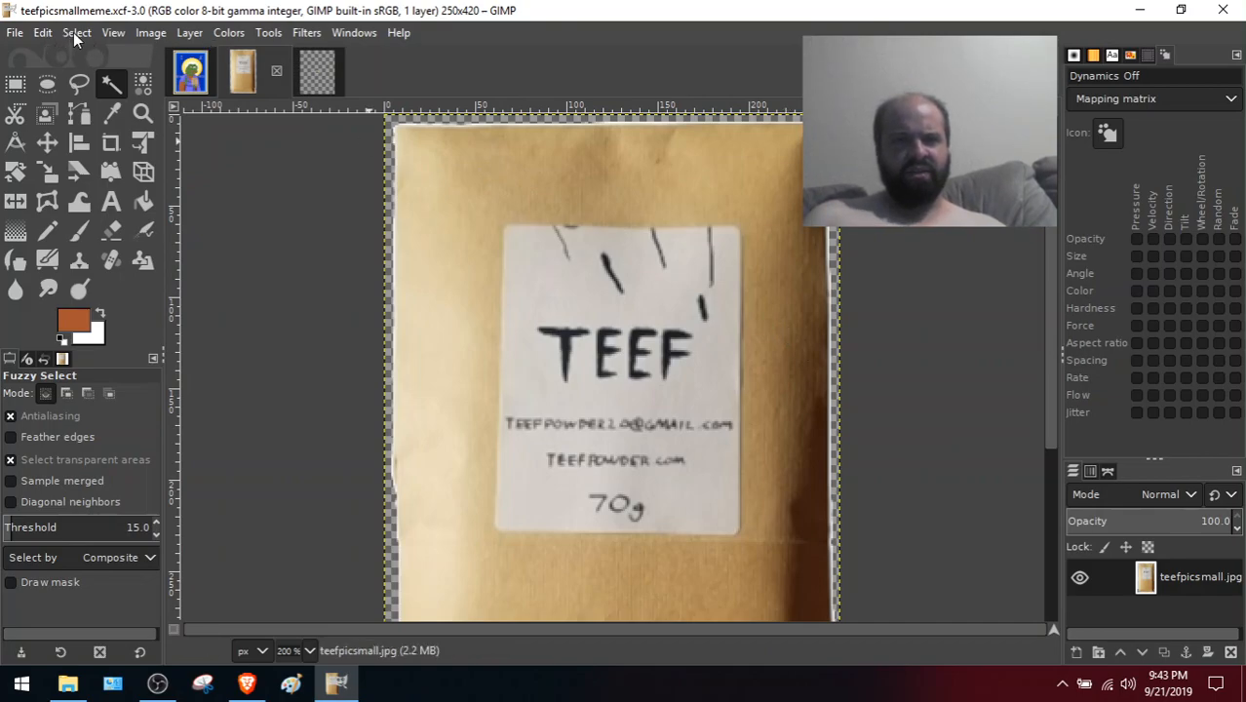
left_click(113, 33)
mouse_move(161, 99)
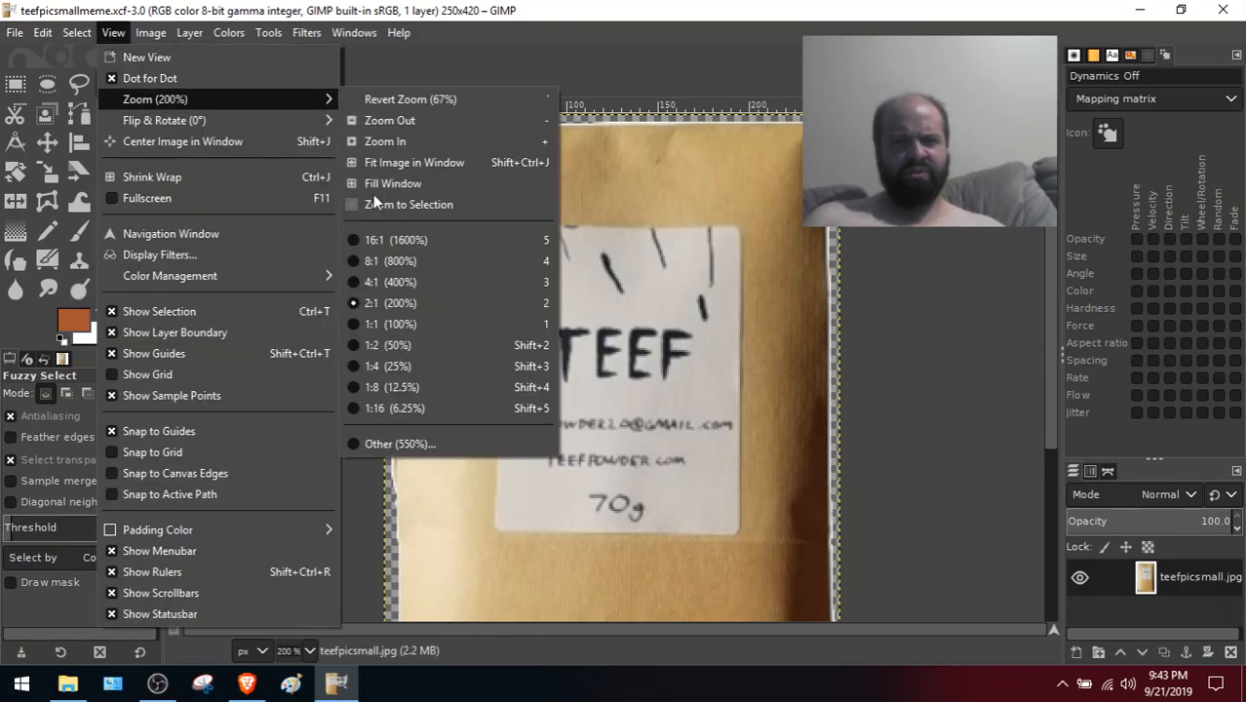
left_click(453, 328)
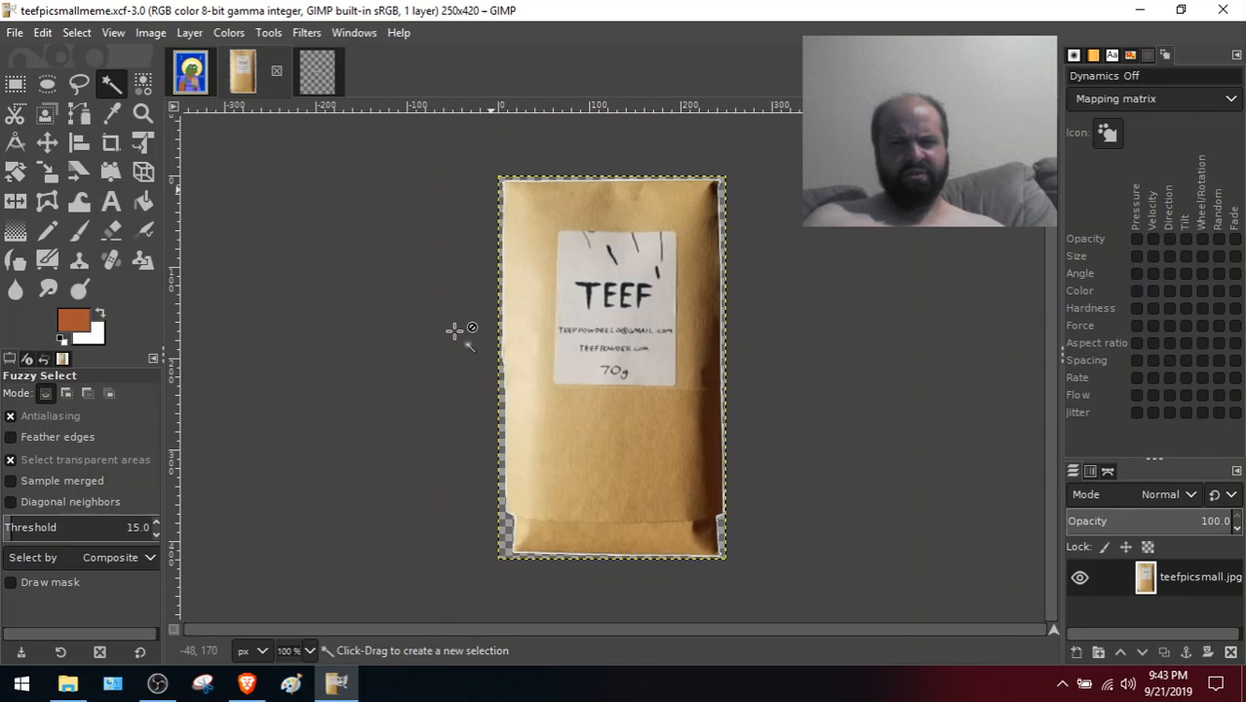
left_click(328, 253)
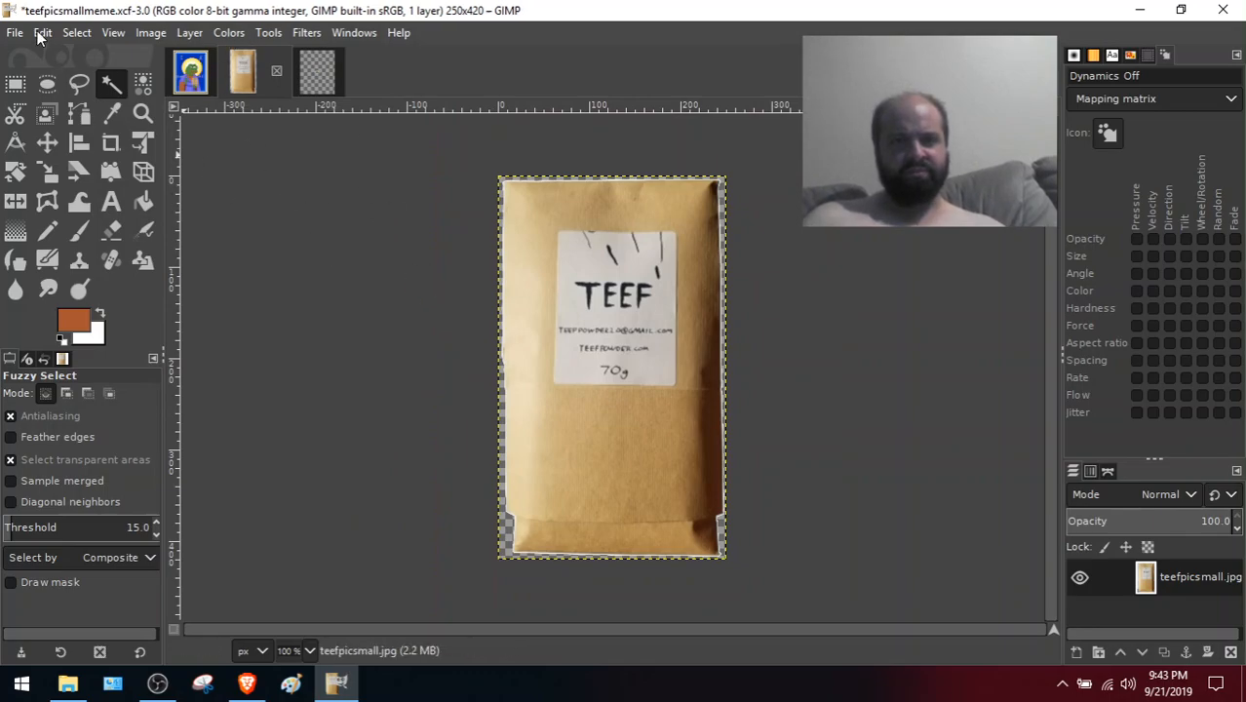
left_click(77, 33)
left_click(105, 60)
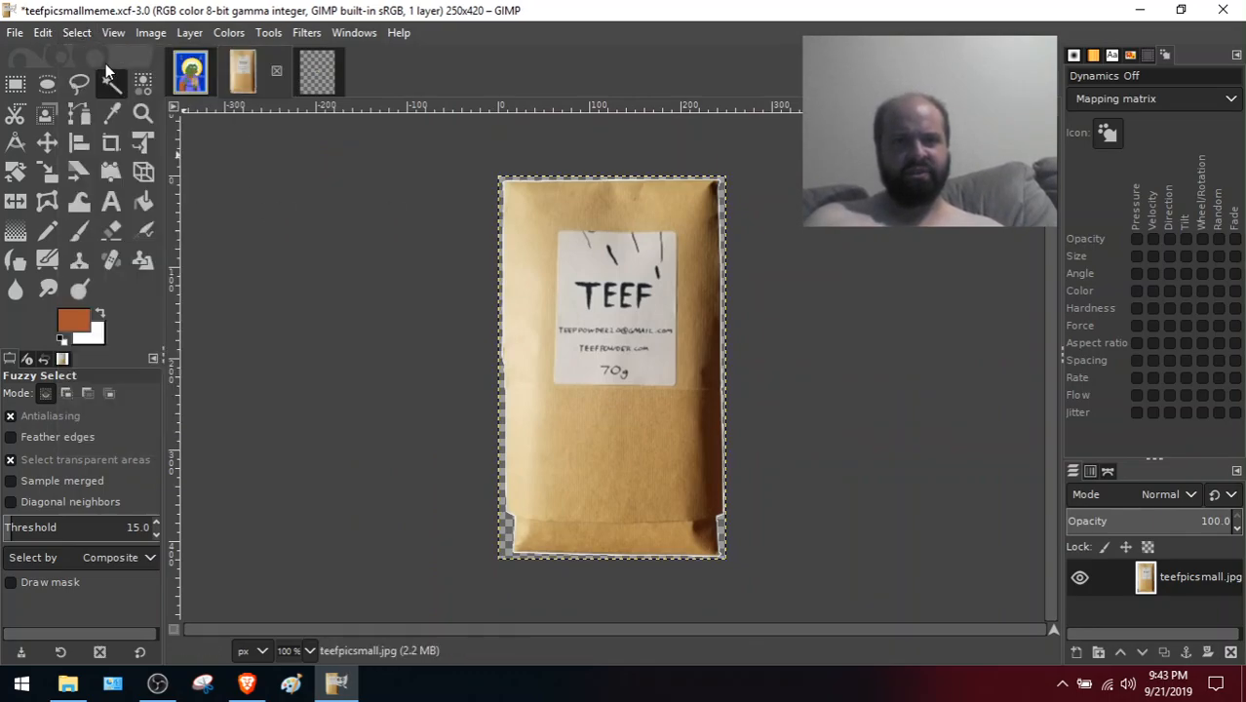
key("ctrl")
key("ctrl+c")
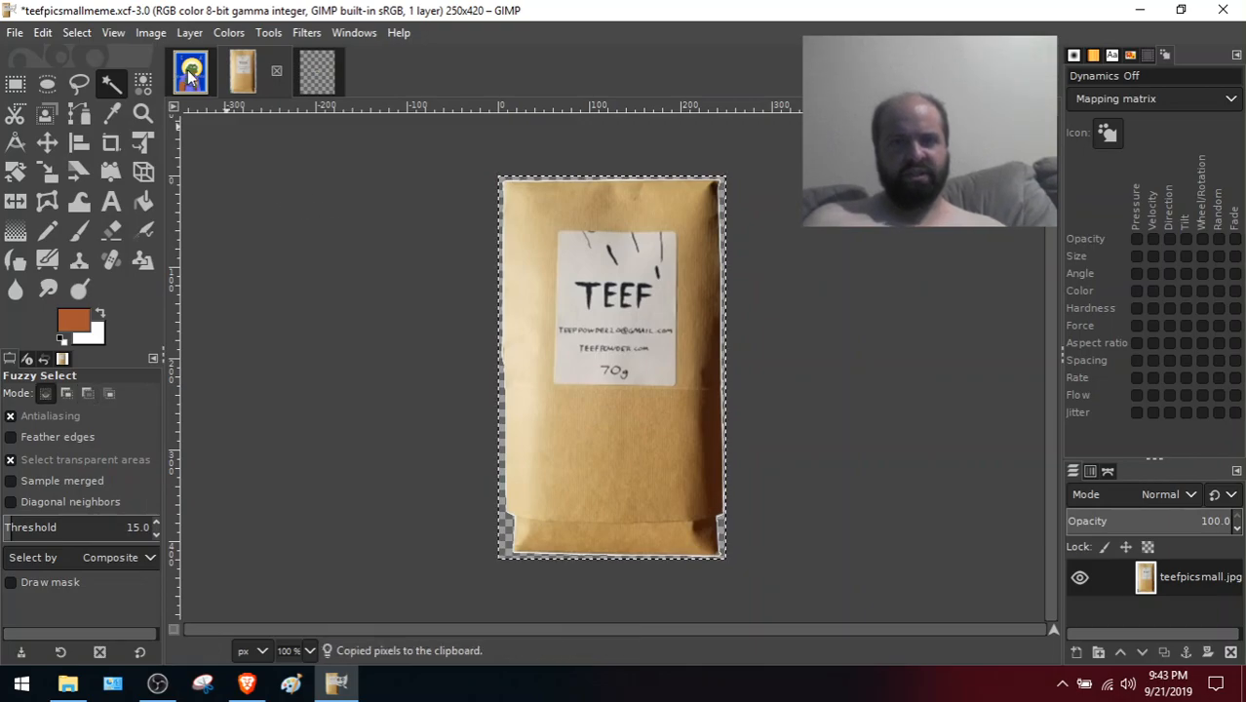
Paste the copied TEEF bag into the rarepepe2 painting at 50% zoom and move it over the open book
left_click(191, 76)
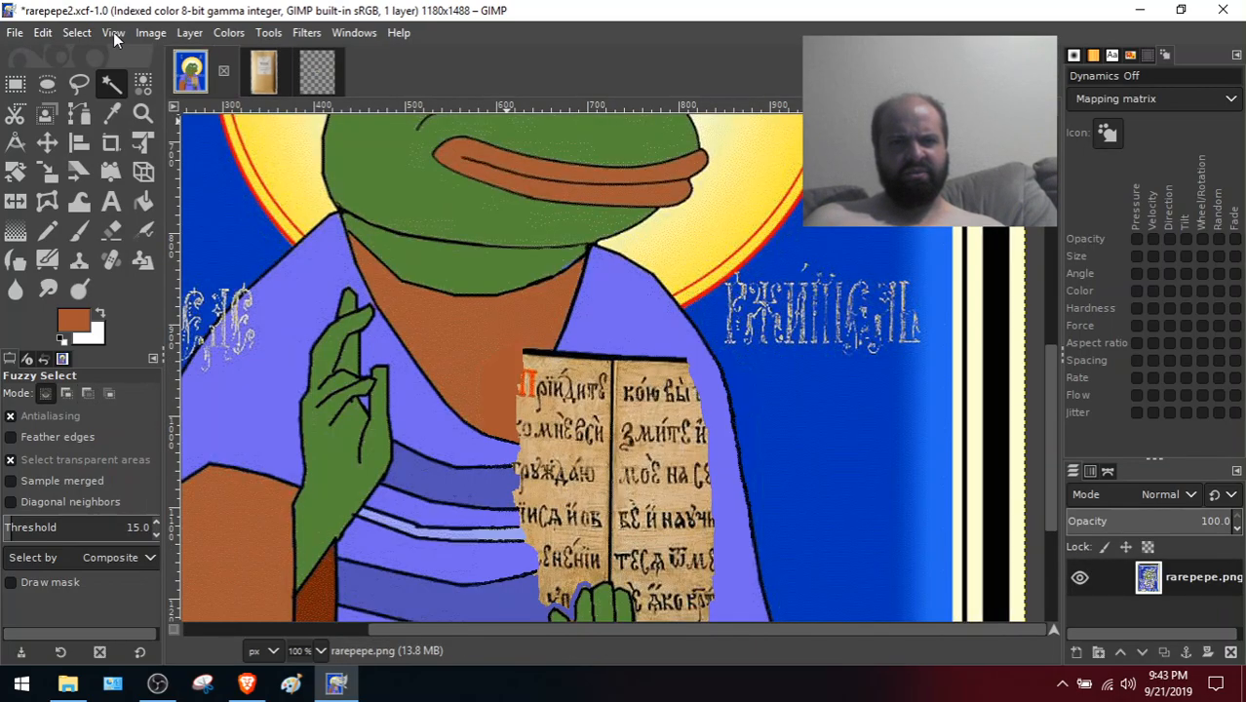
left_click(113, 32)
mouse_move(205, 108)
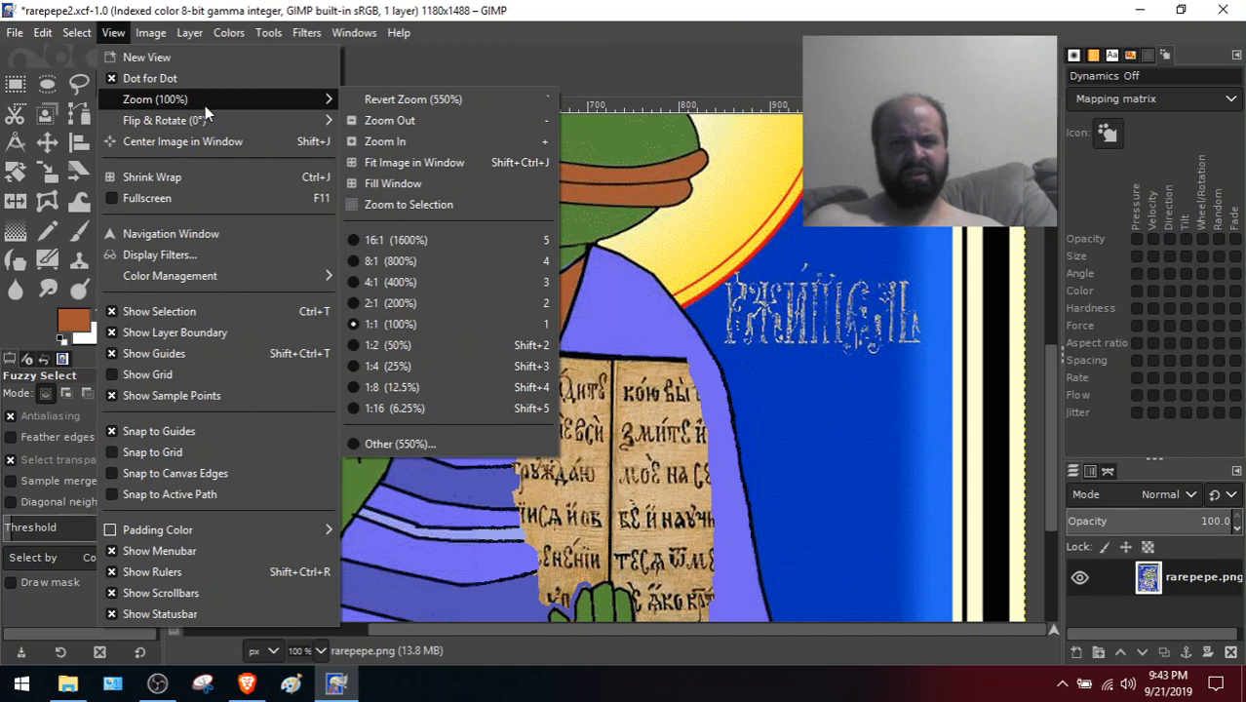
left_click(427, 344)
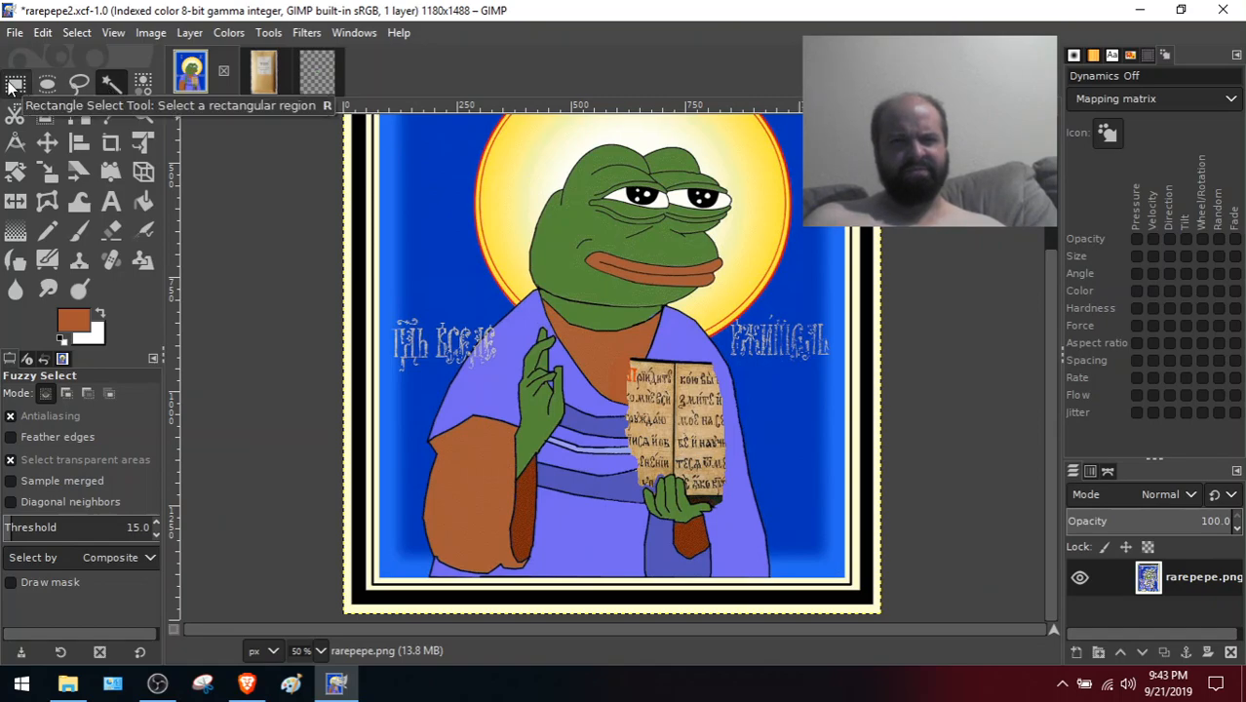
left_click(12, 85)
left_click(494, 175)
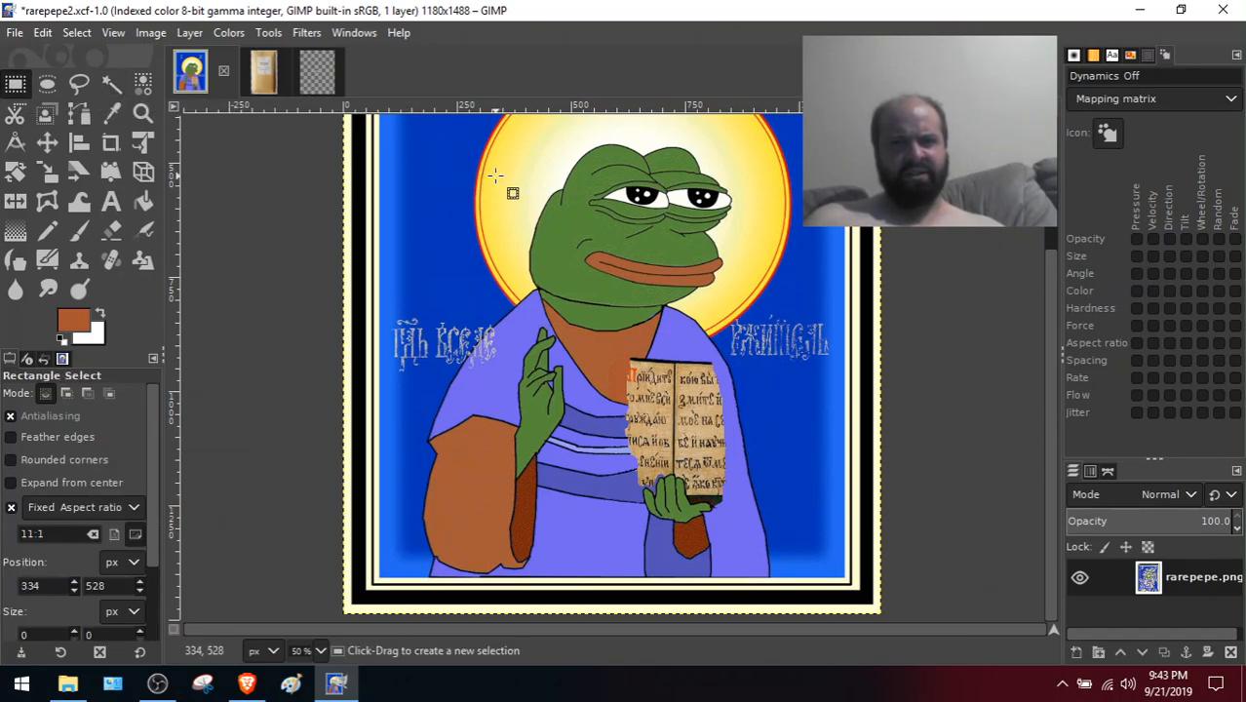
key("ctrl+v")
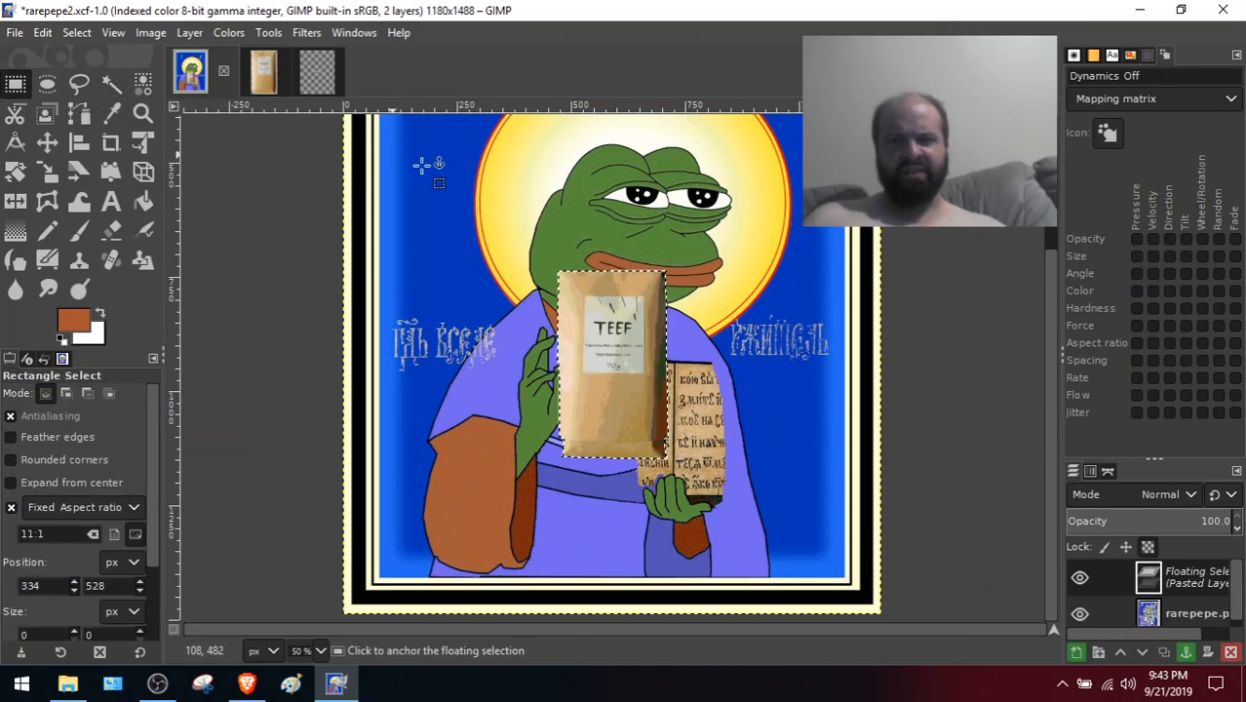
left_click_drag(630, 286, 677, 340)
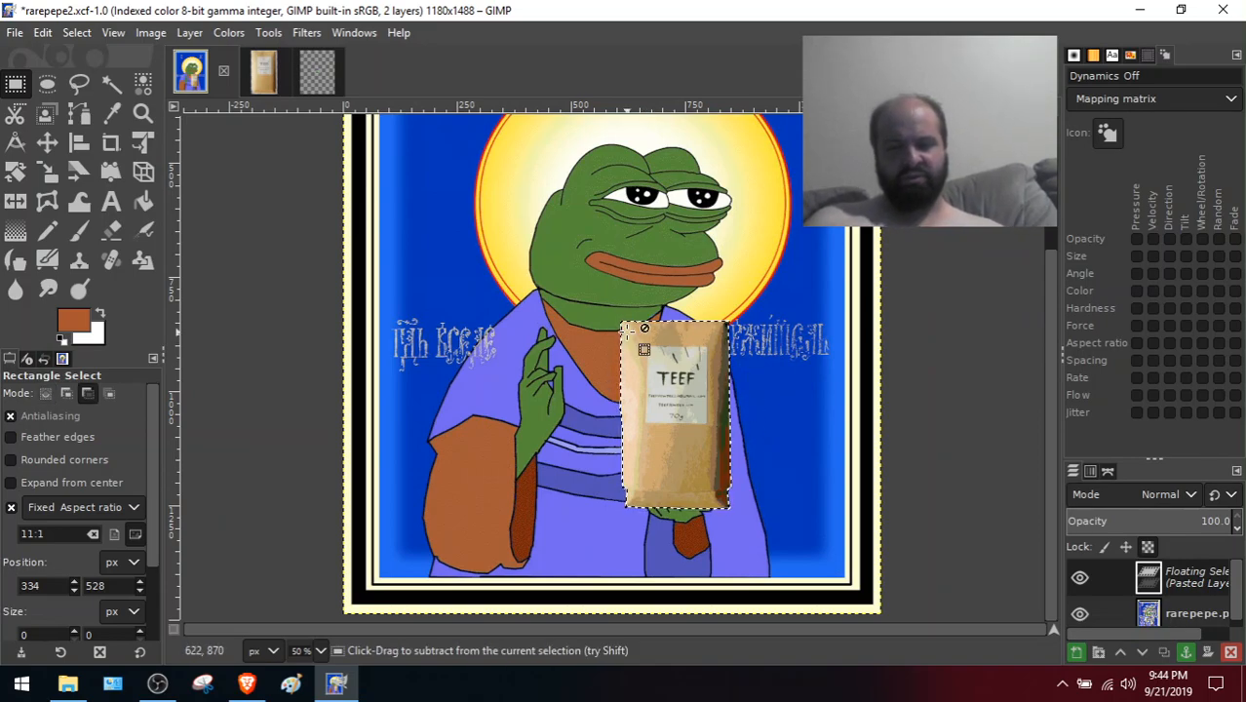
Undo the bag's move and paste in the frog painting and return to the teefpicsmallmeme image
key("ctrl+z")
key("ctrl+z")
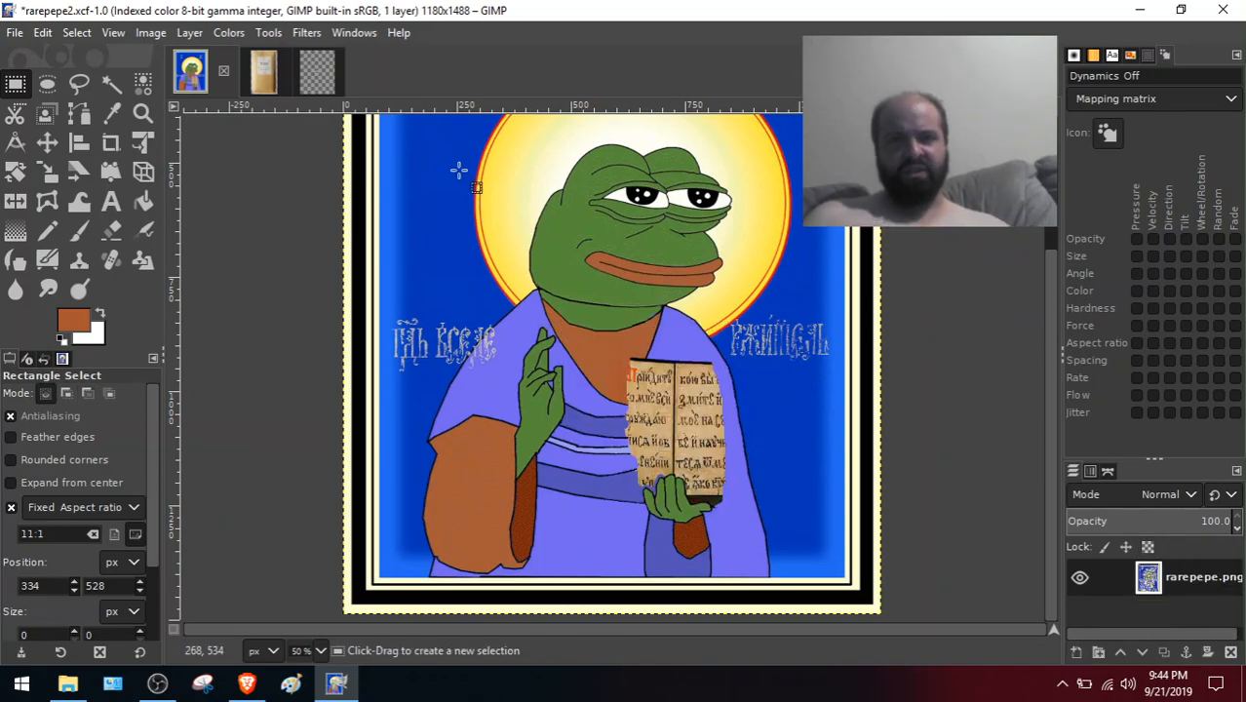
left_click(234, 70)
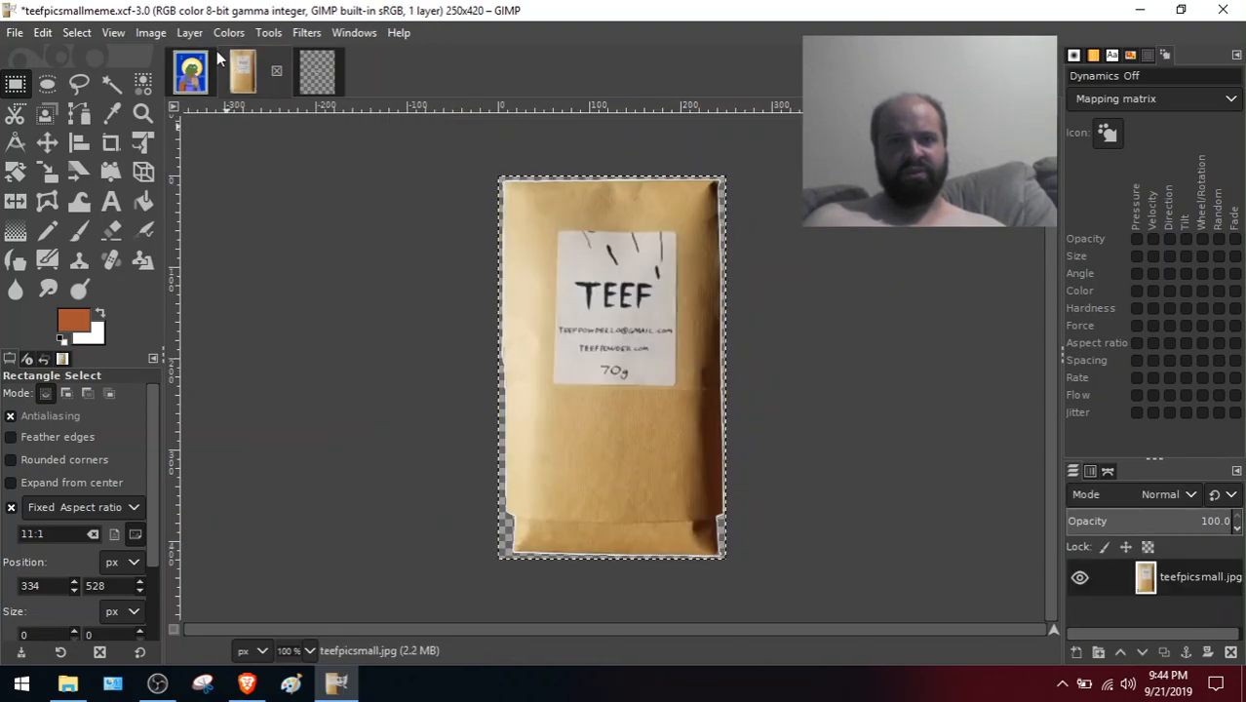
left_click(274, 72)
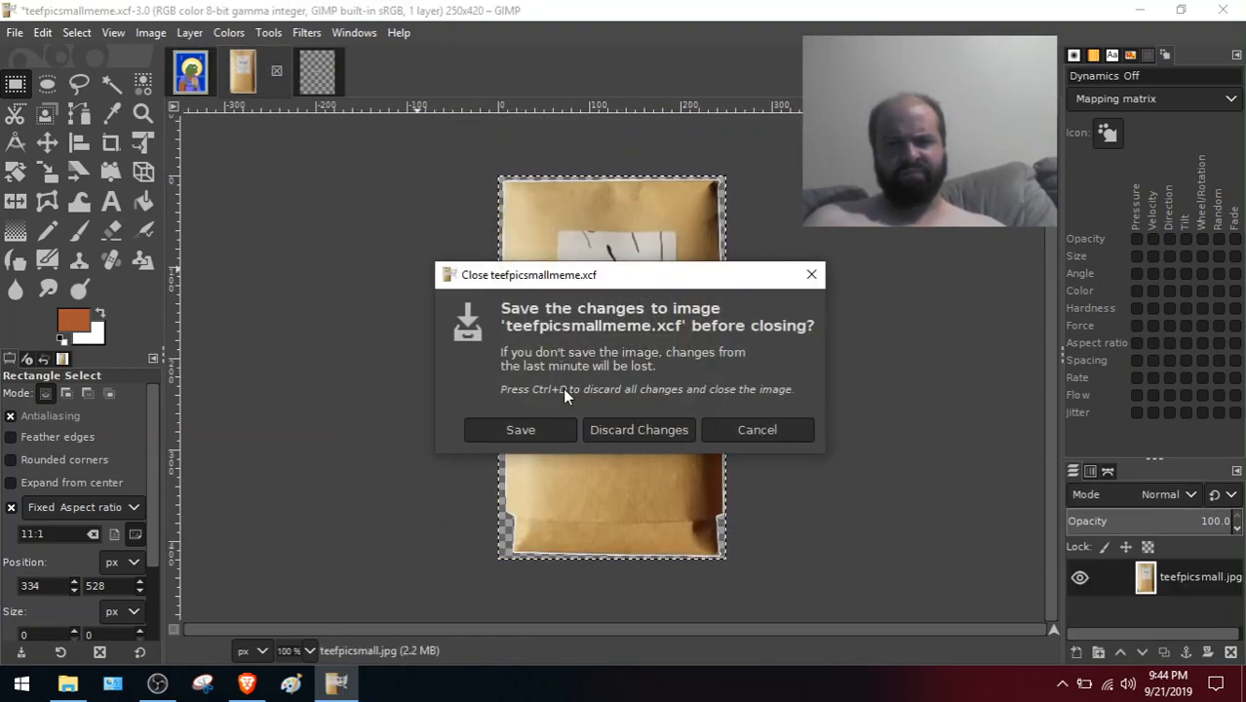
left_click(708, 428)
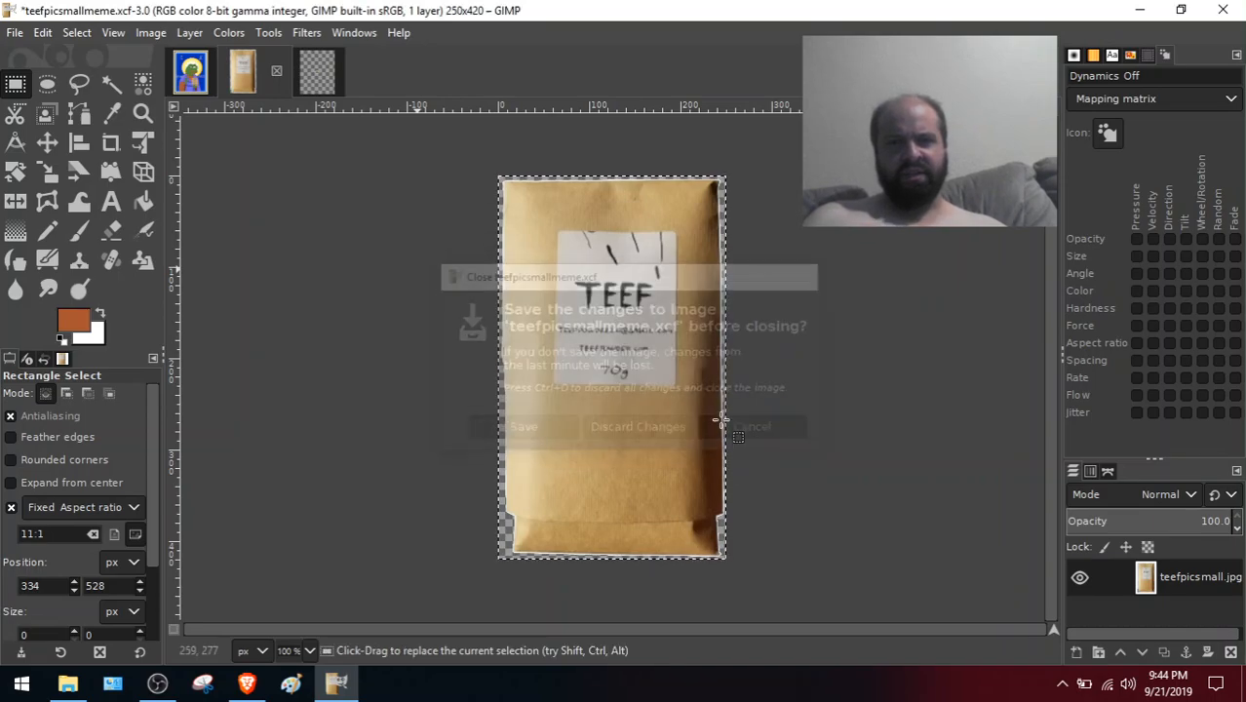
left_click(154, 35)
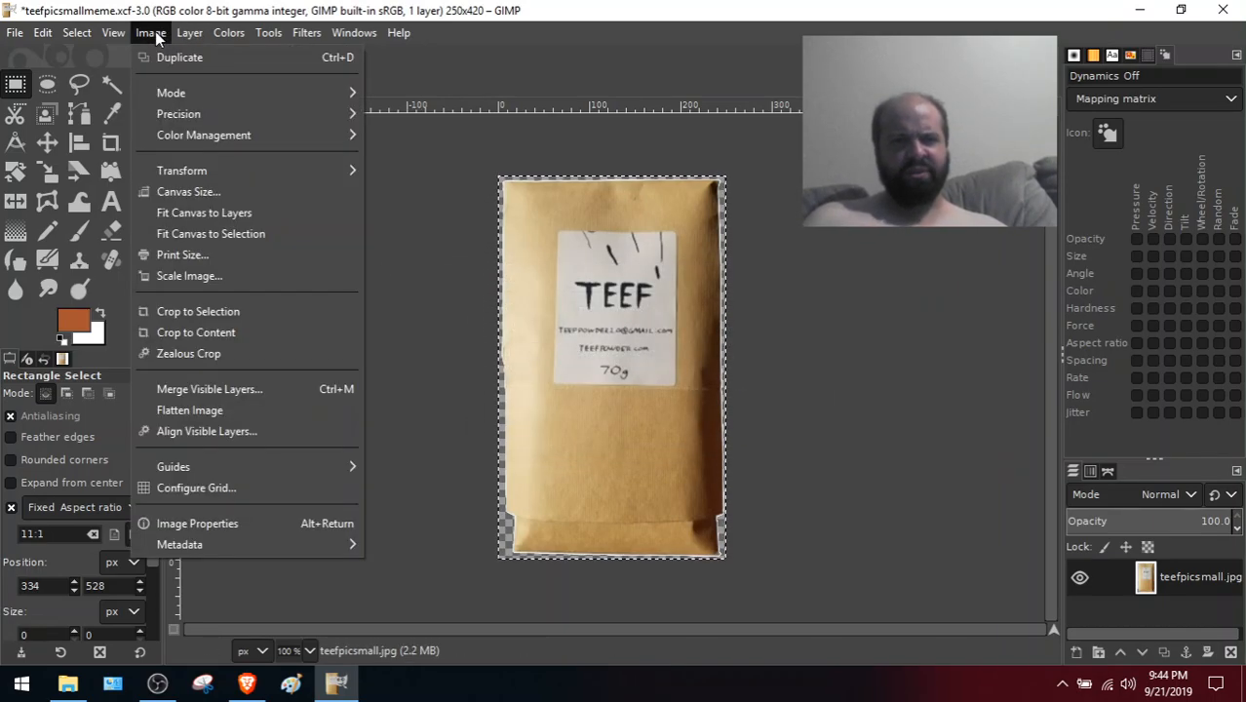
left_click(211, 280)
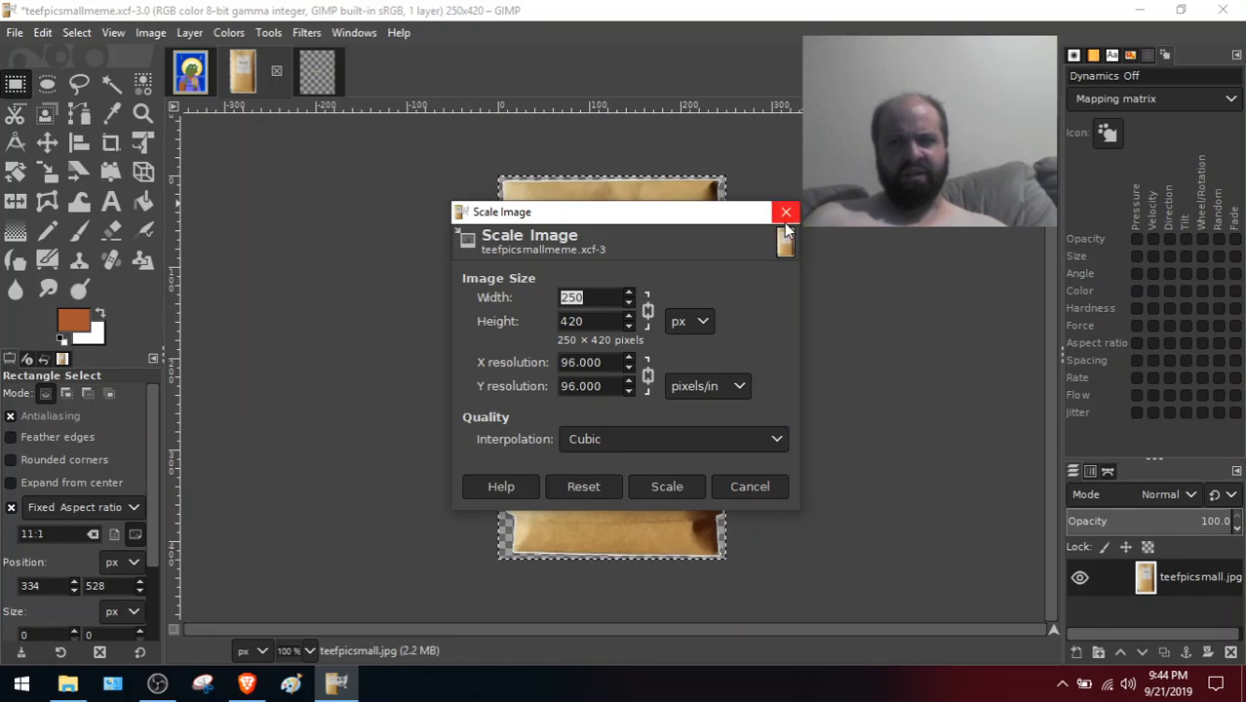
left_click(786, 218)
Close the teefpicsmallmeme image, discarding its changes, and open teefpic.jpg from the TEEF folder
left_click(276, 75)
left_click(625, 433)
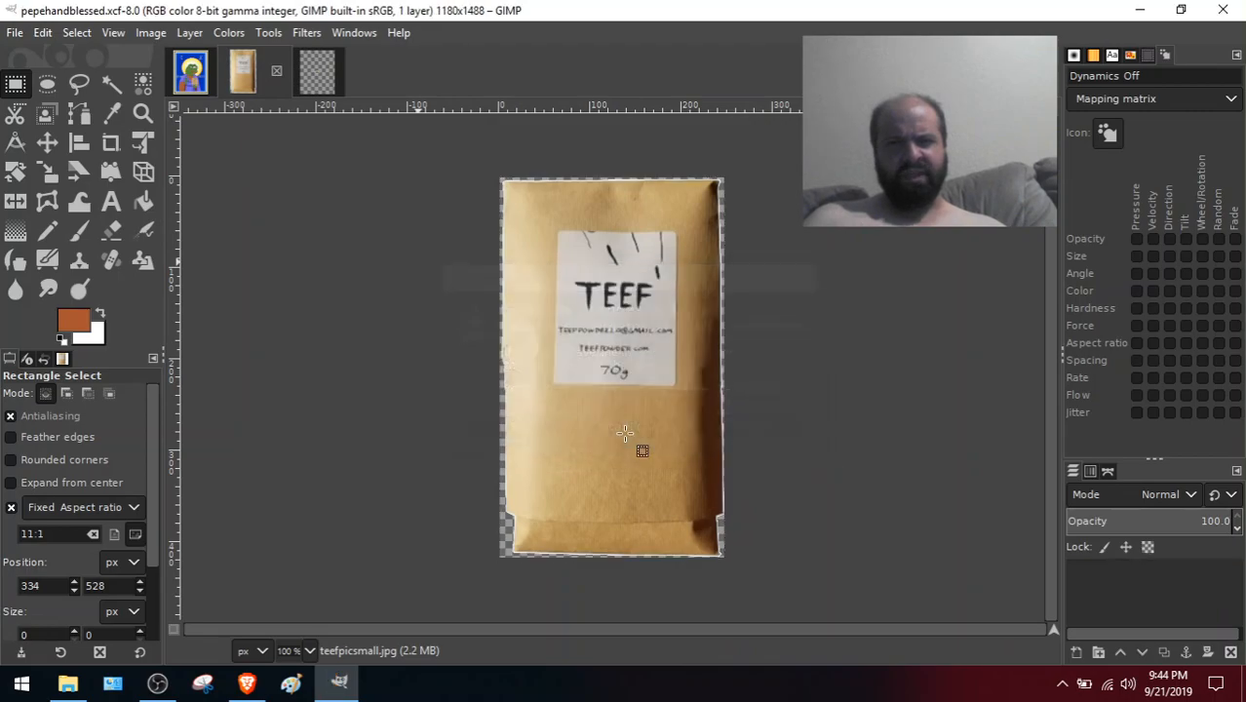
left_click(14, 33)
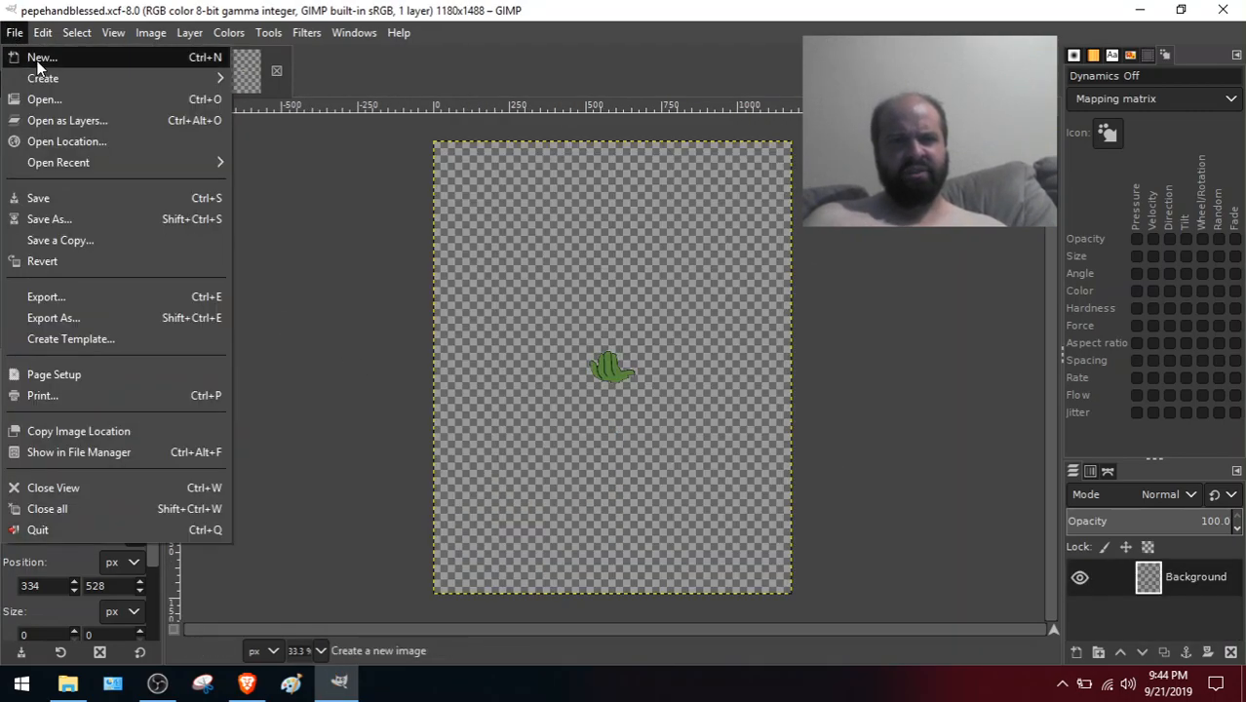
left_click(58, 102)
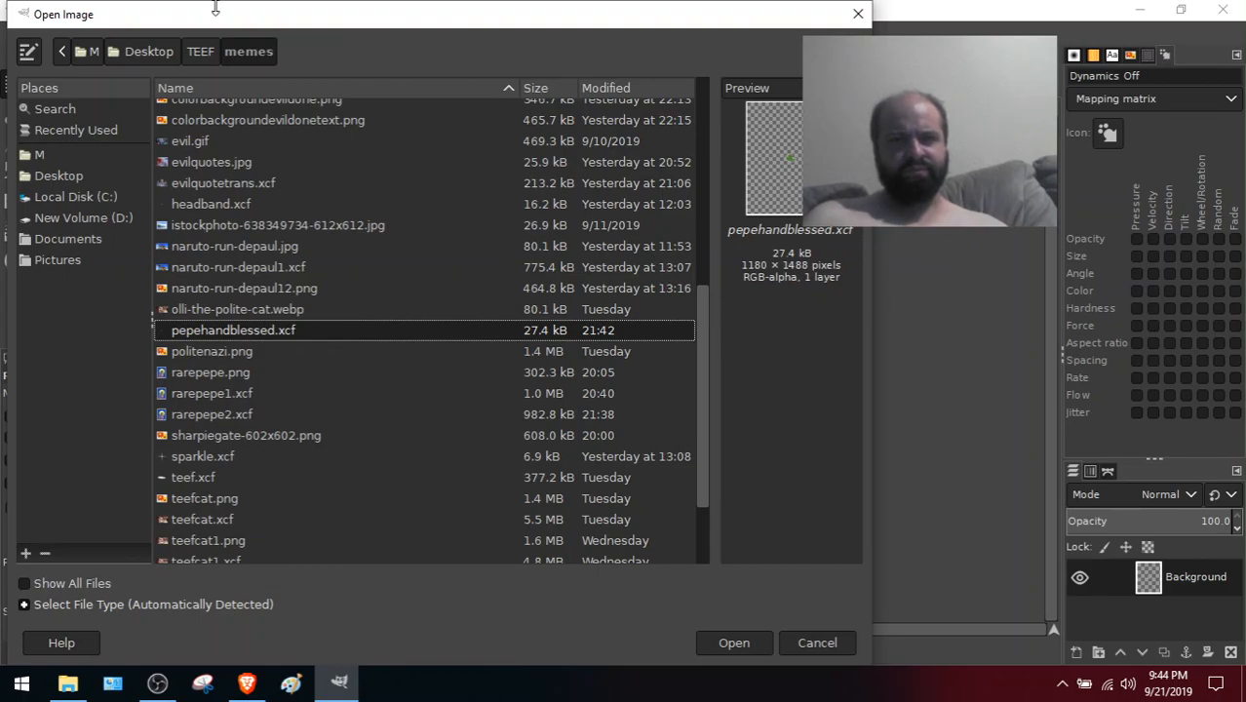
left_click(198, 51)
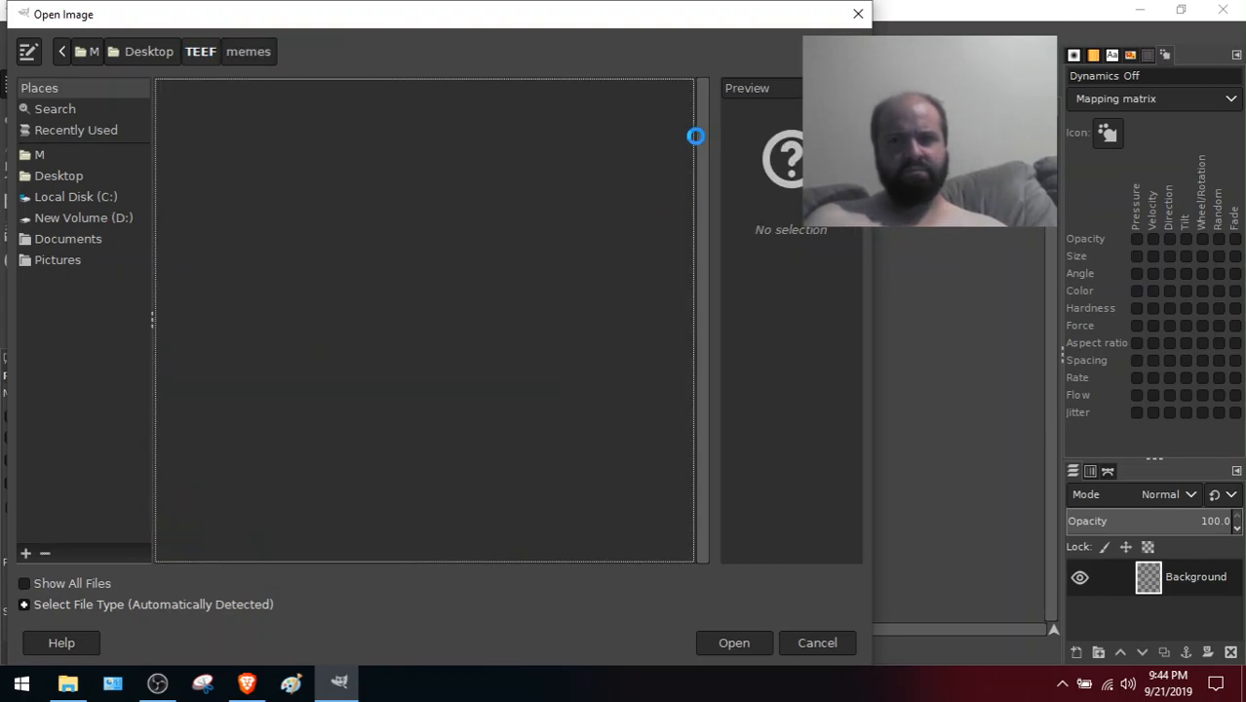
left_click_drag(703, 109, 753, 480)
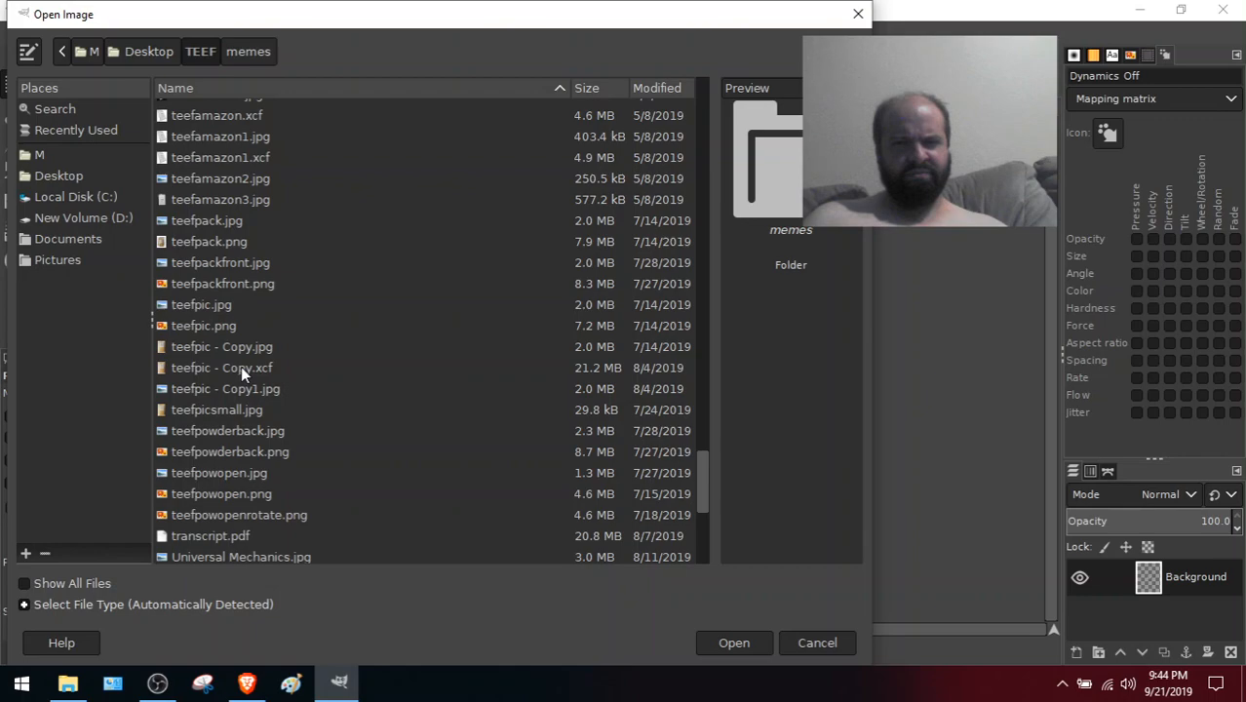
left_click(210, 306)
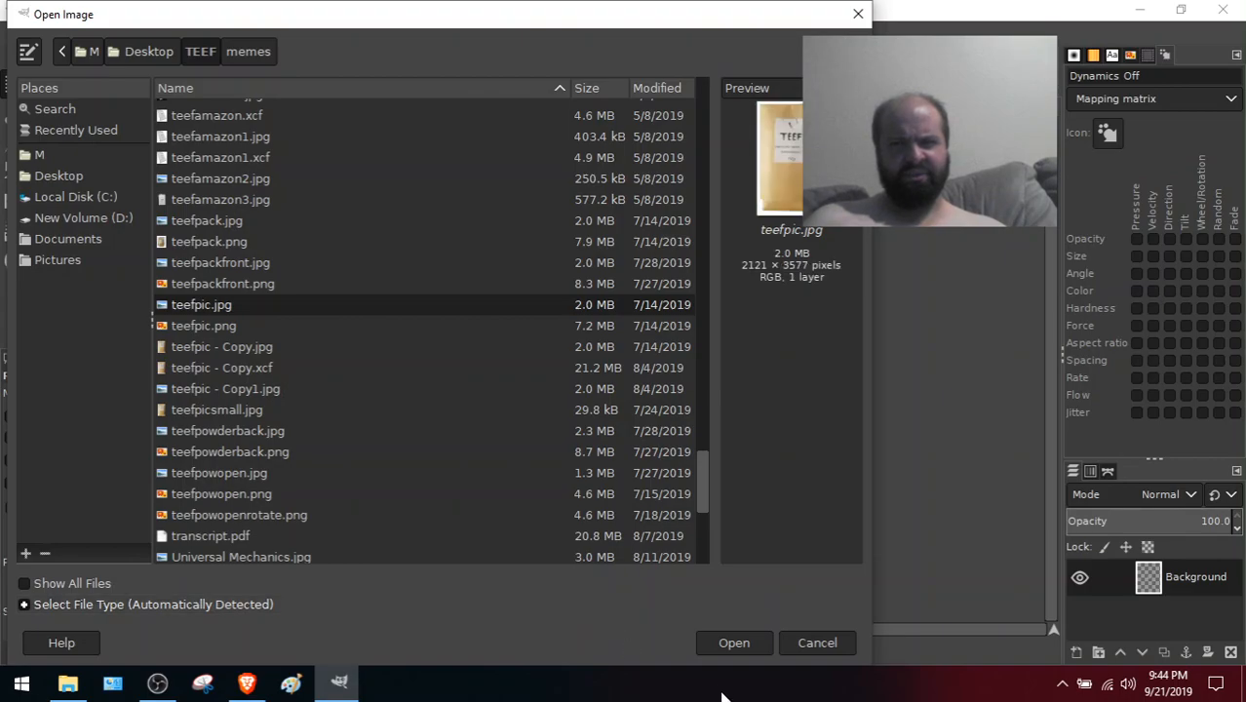
left_click(736, 643)
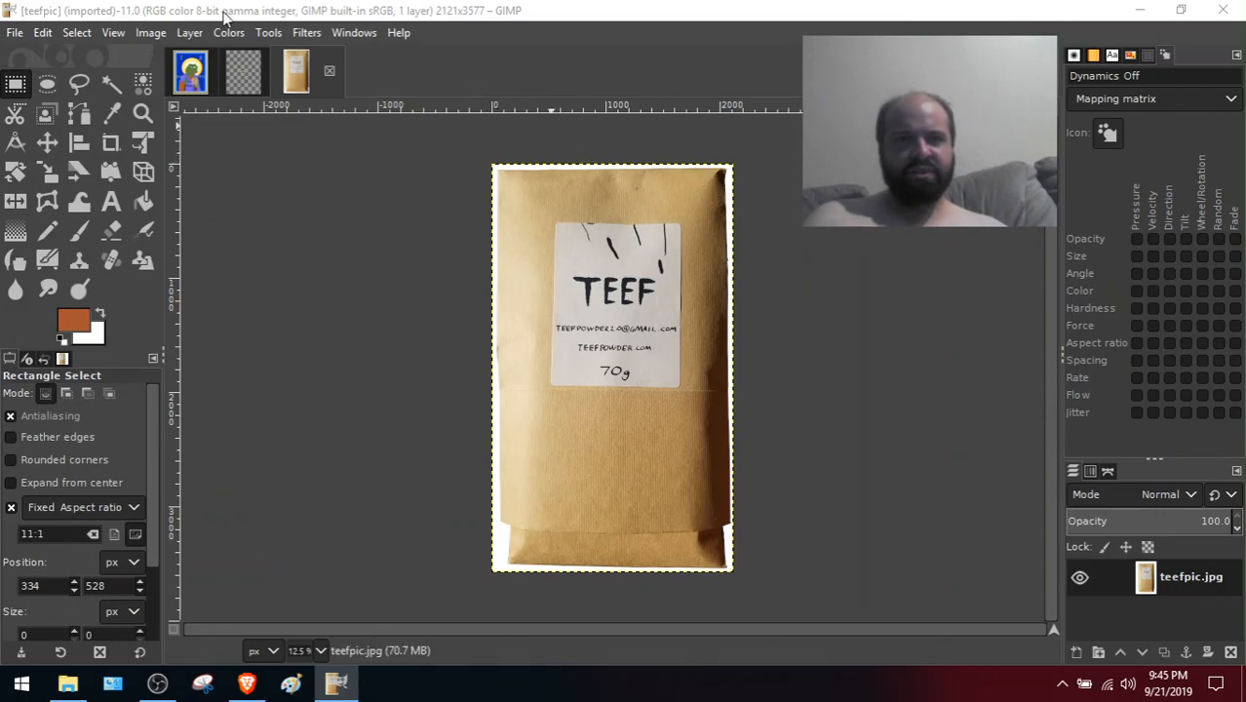
Add an alpha channel to the teefpic layer, and fuzzy-select and delete the white background around the bag
left_click(151, 32)
mouse_move(202, 27)
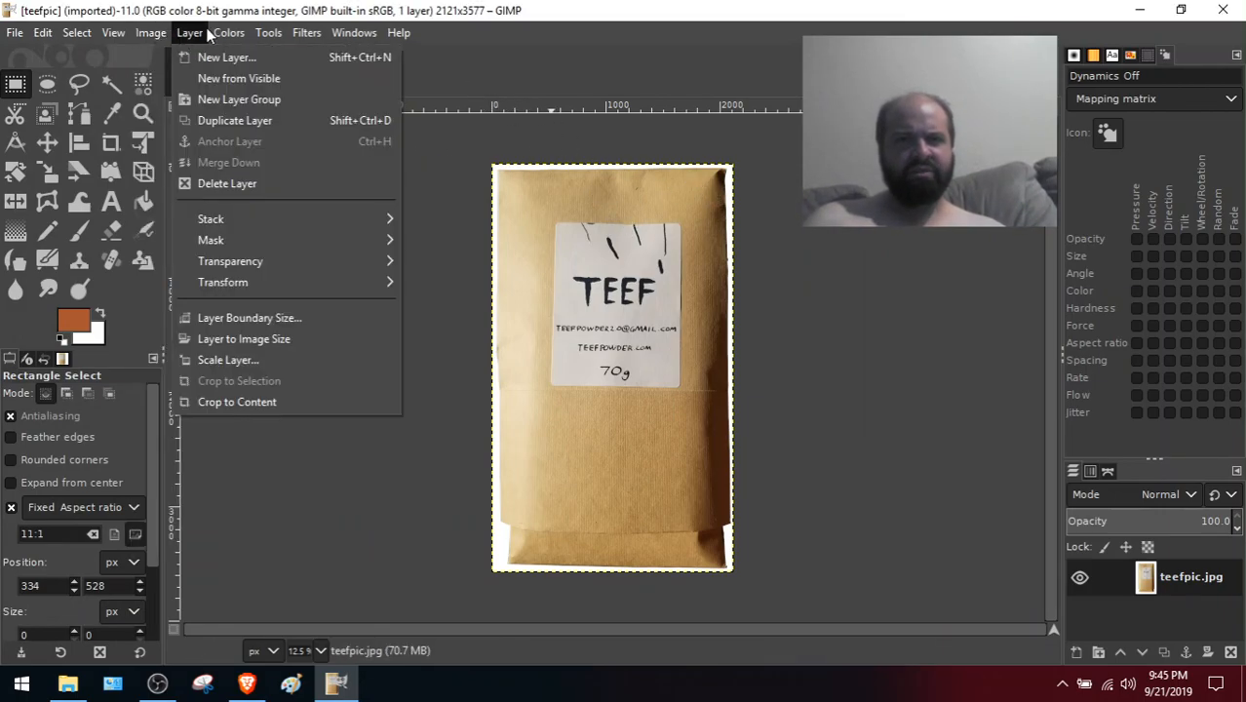
mouse_move(303, 265)
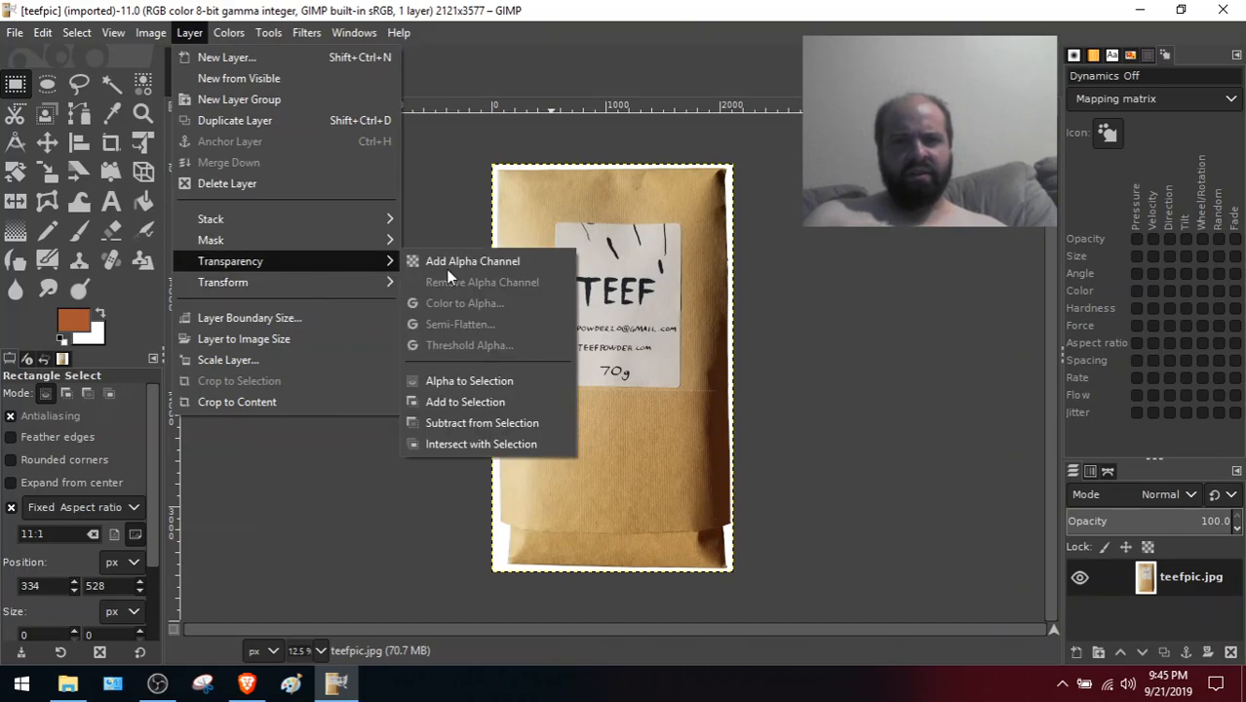
left_click(447, 260)
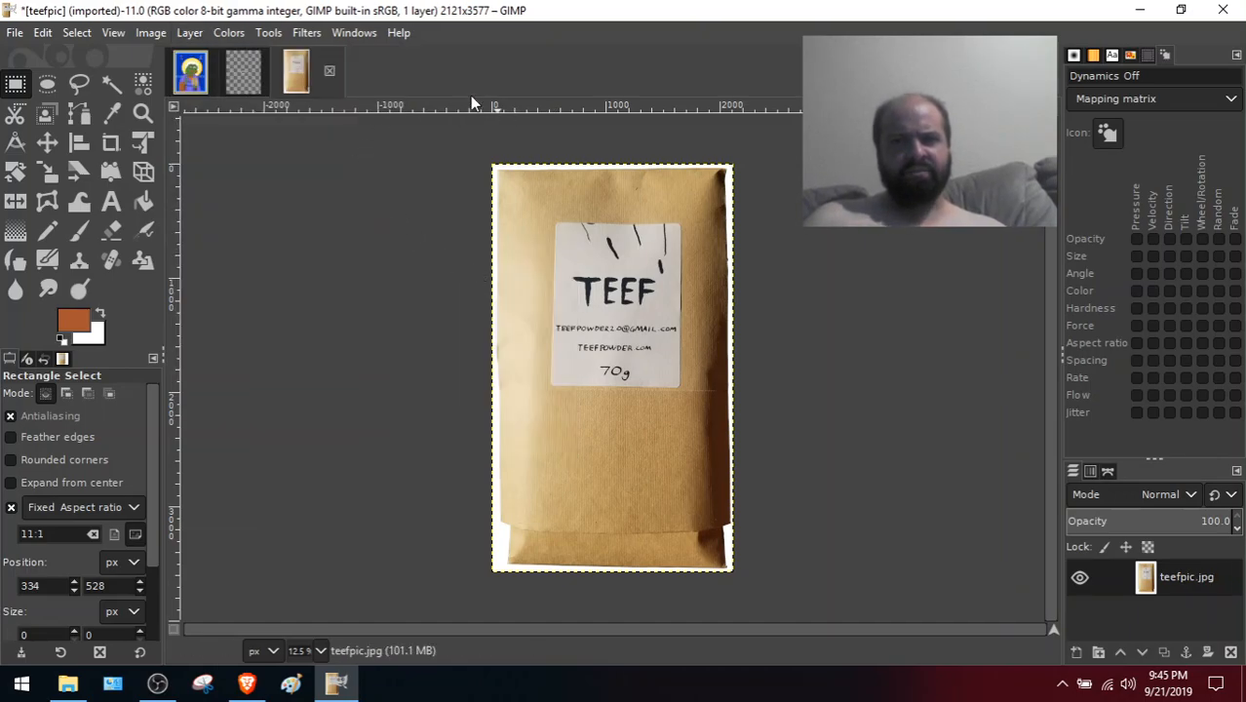
left_click(112, 82)
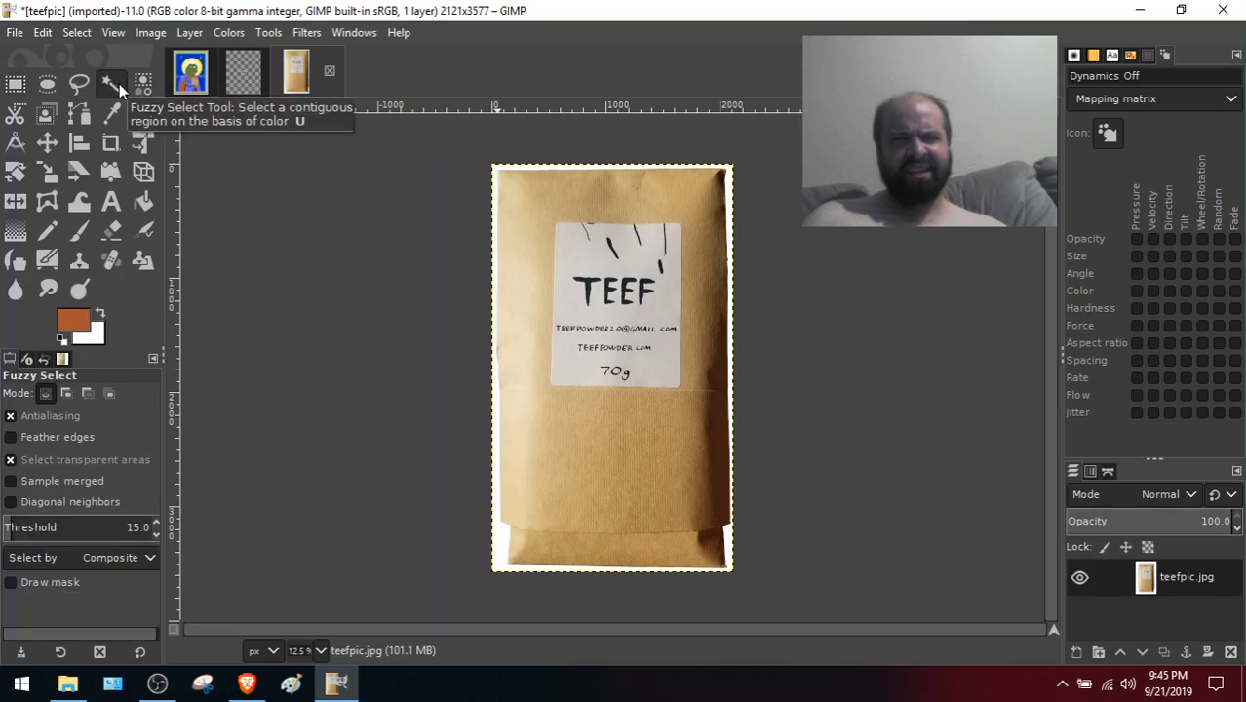
left_click(727, 181)
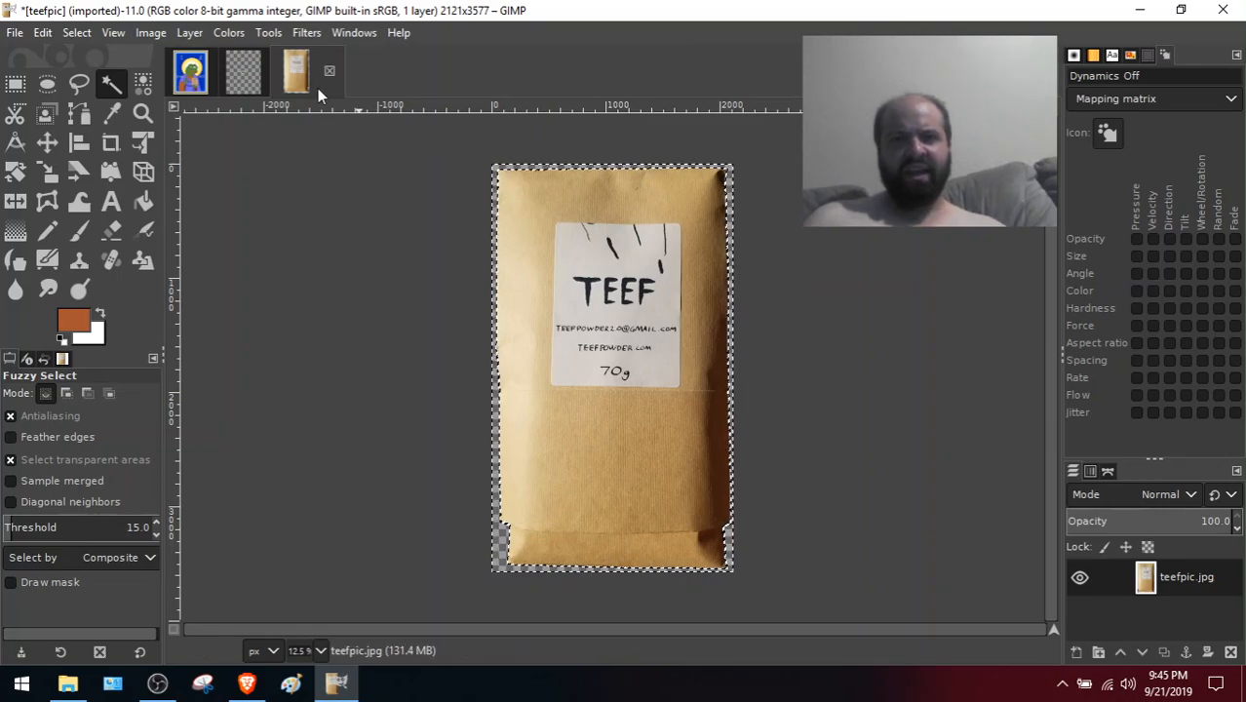
Save the cut-out bag image as teefpicmeme.xcf in the memes folder
left_click(15, 32)
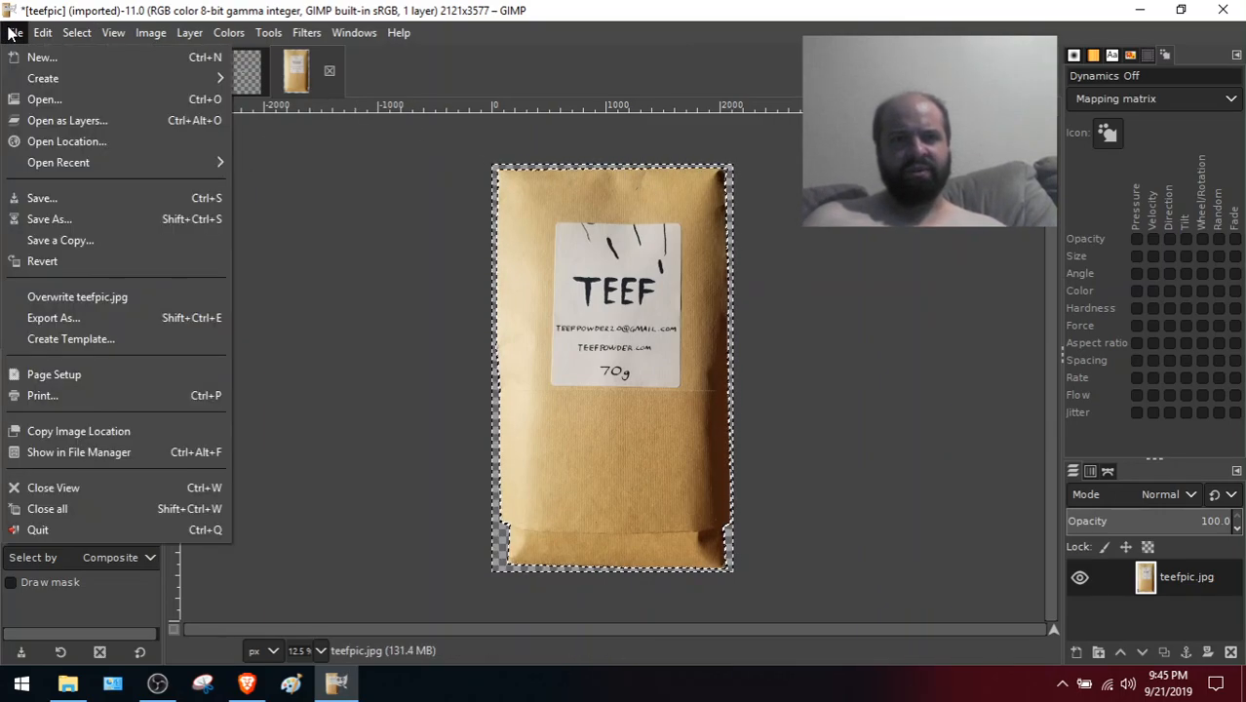
left_click(66, 219)
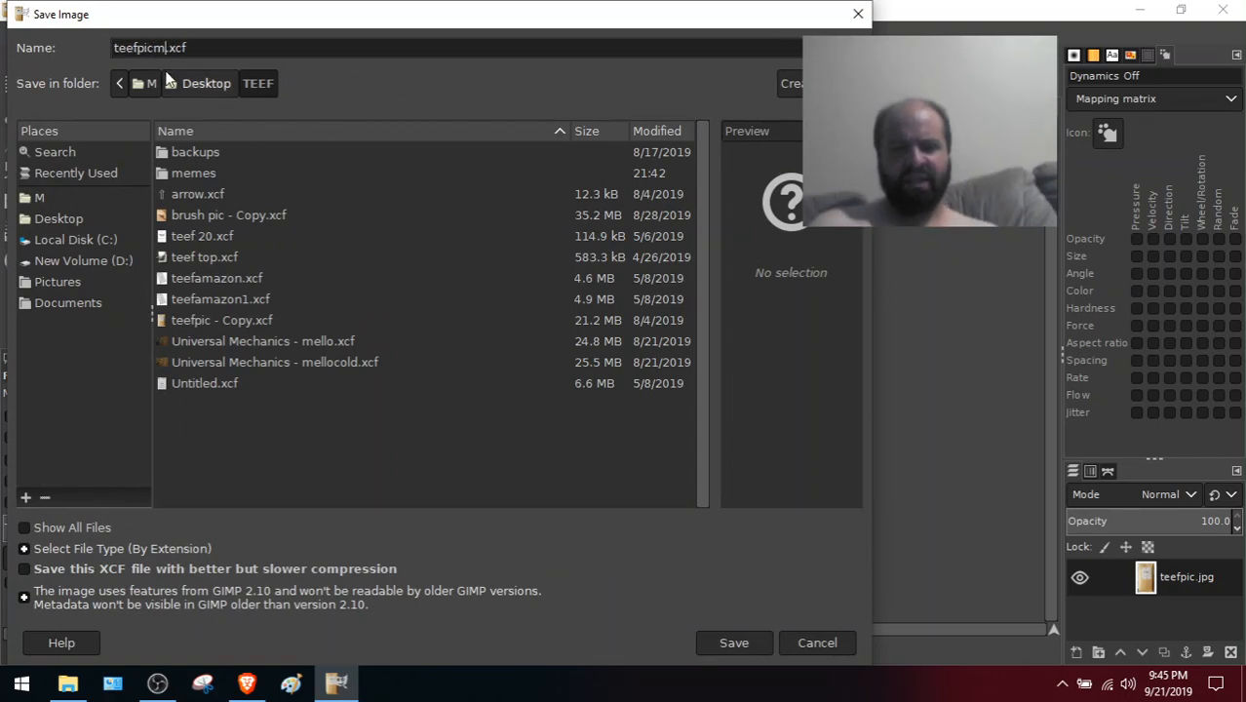
left_click(200, 174)
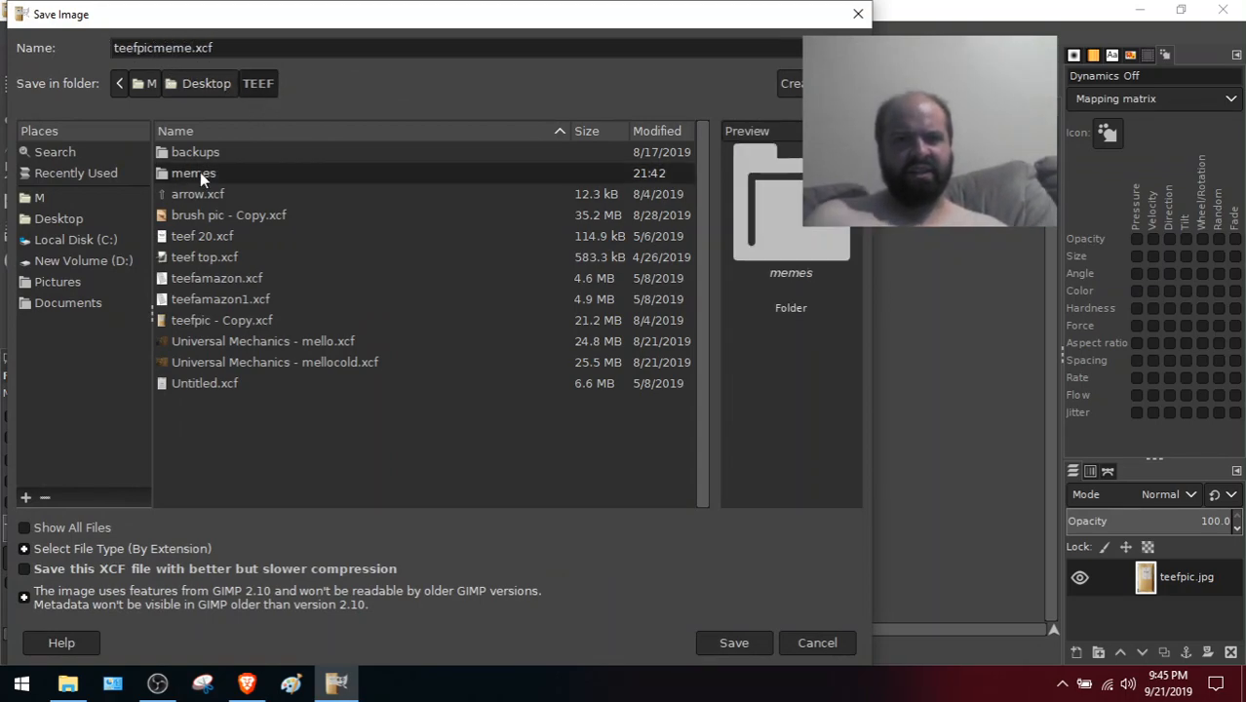
left_click(743, 639)
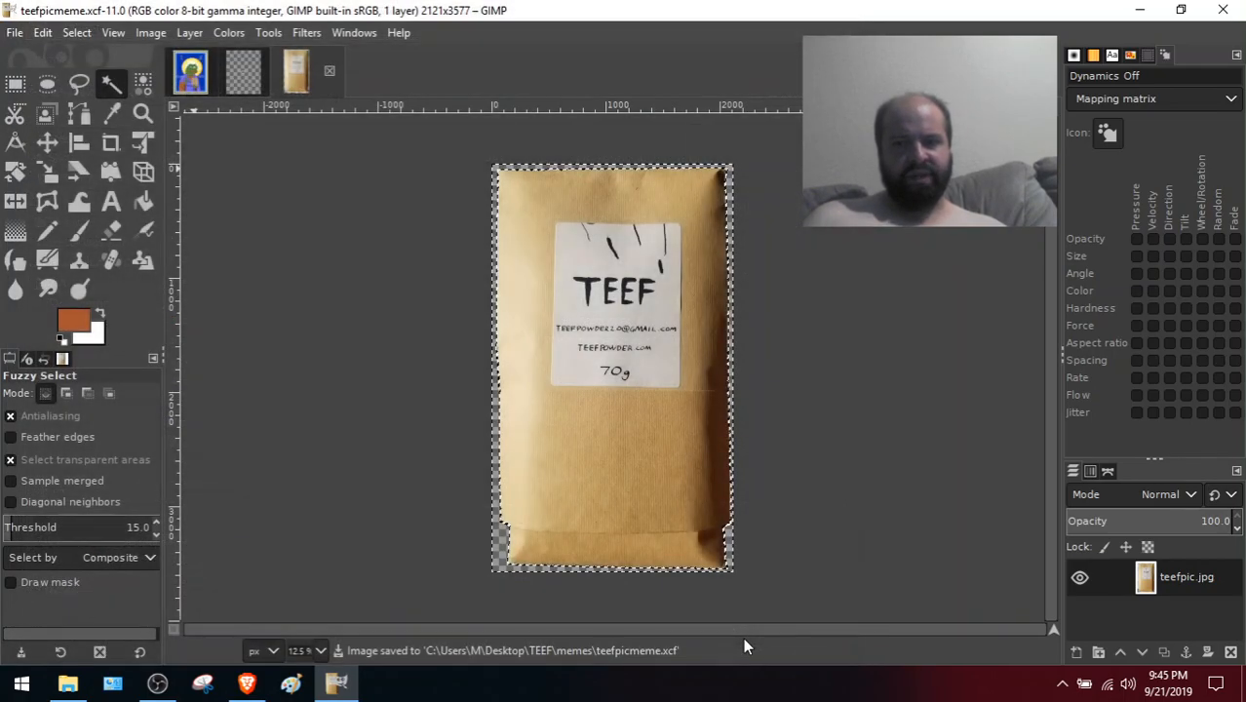
Scale the teefpicmeme image to 250 × 422 px, keeping its proportions
left_click(147, 33)
mouse_move(123, 33)
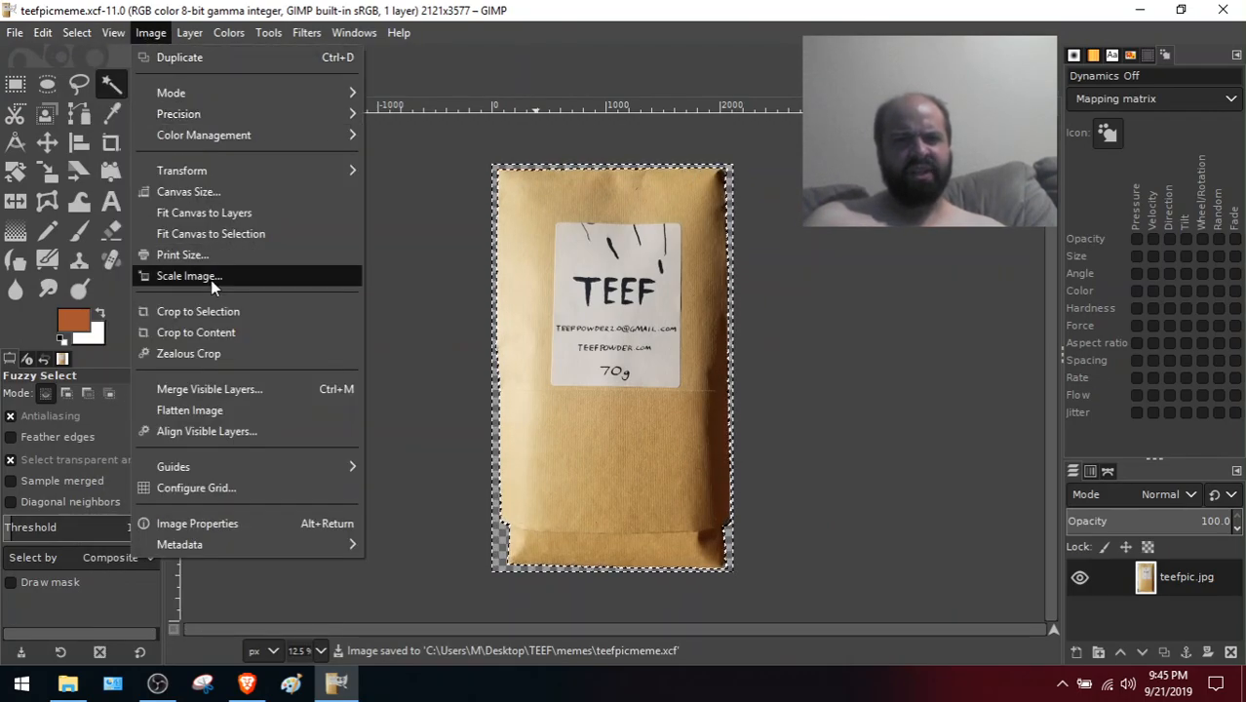
left_click(210, 278)
type("250")
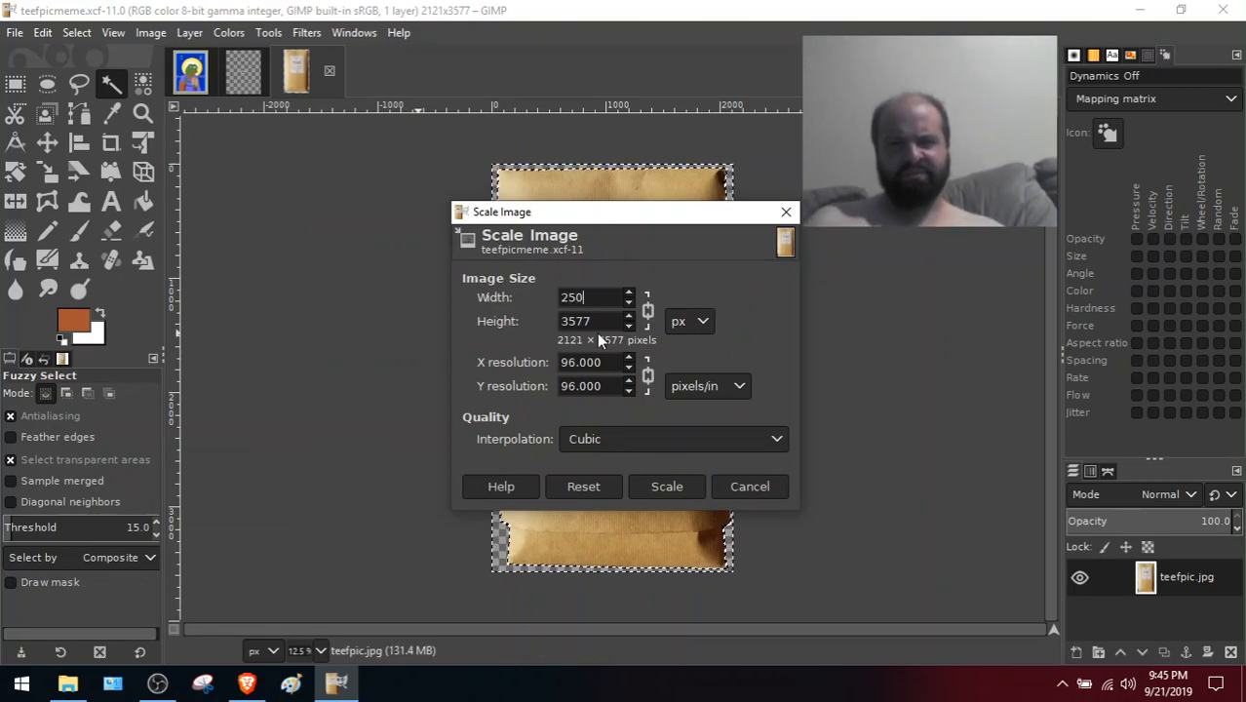
key("Tab")
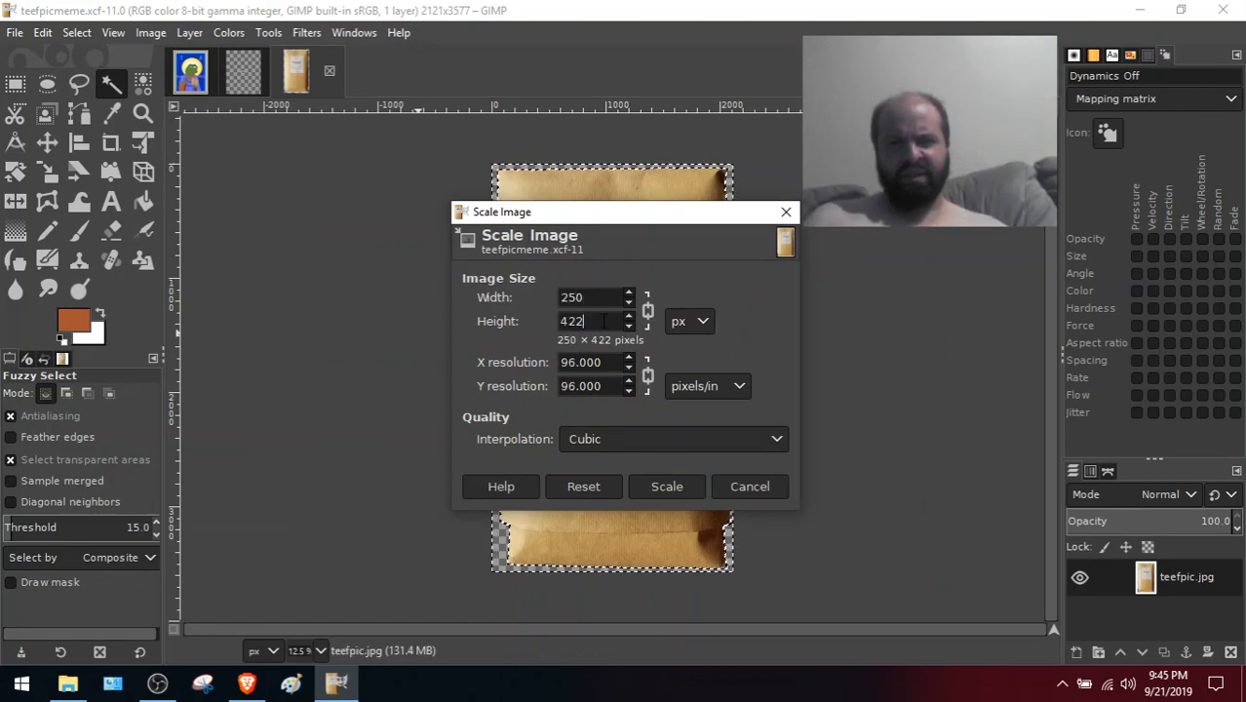
left_click(655, 485)
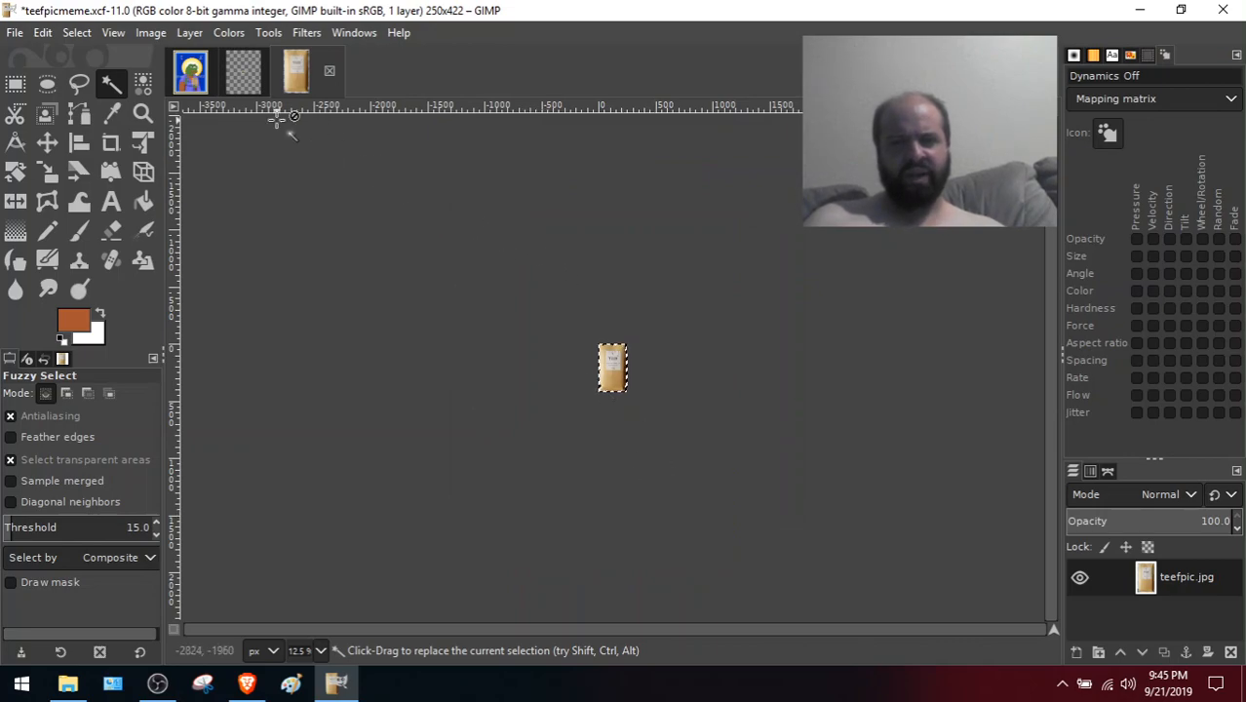
Try copying the current fuzzy selection from teefpicmeme and pasting it into the rarepepe2 painting
key("ctrl")
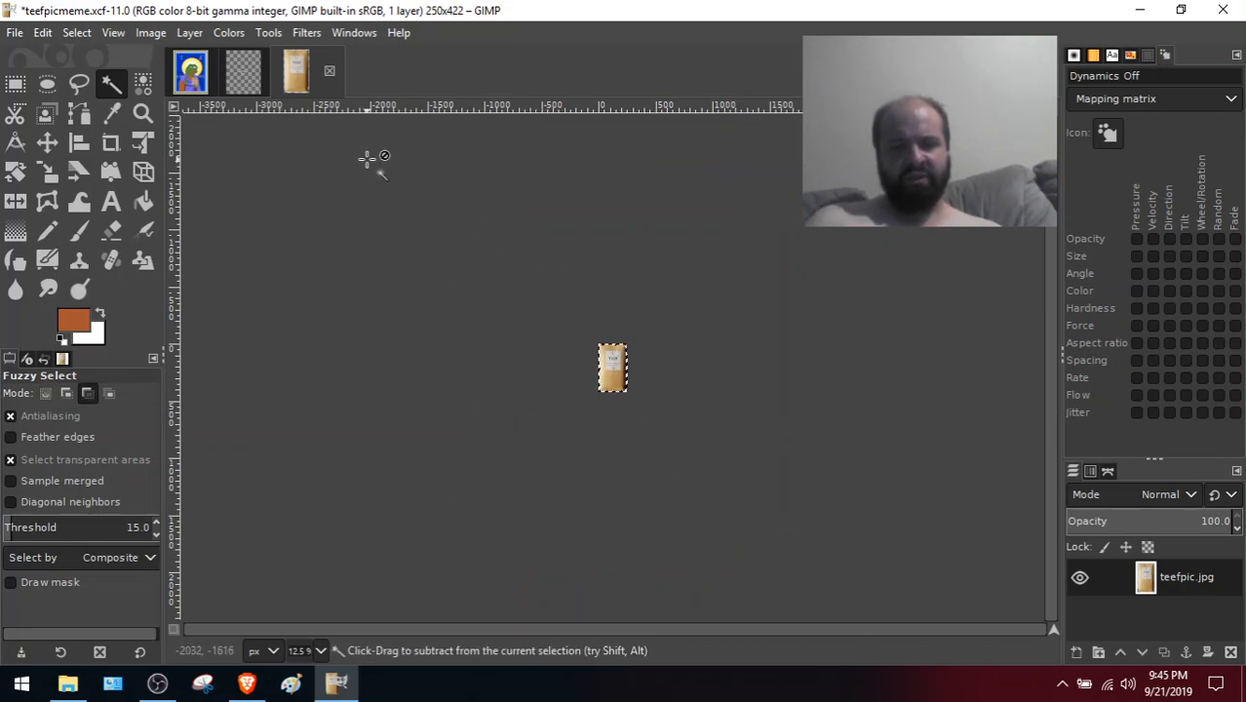
key("ctrl+c")
key("alt+1")
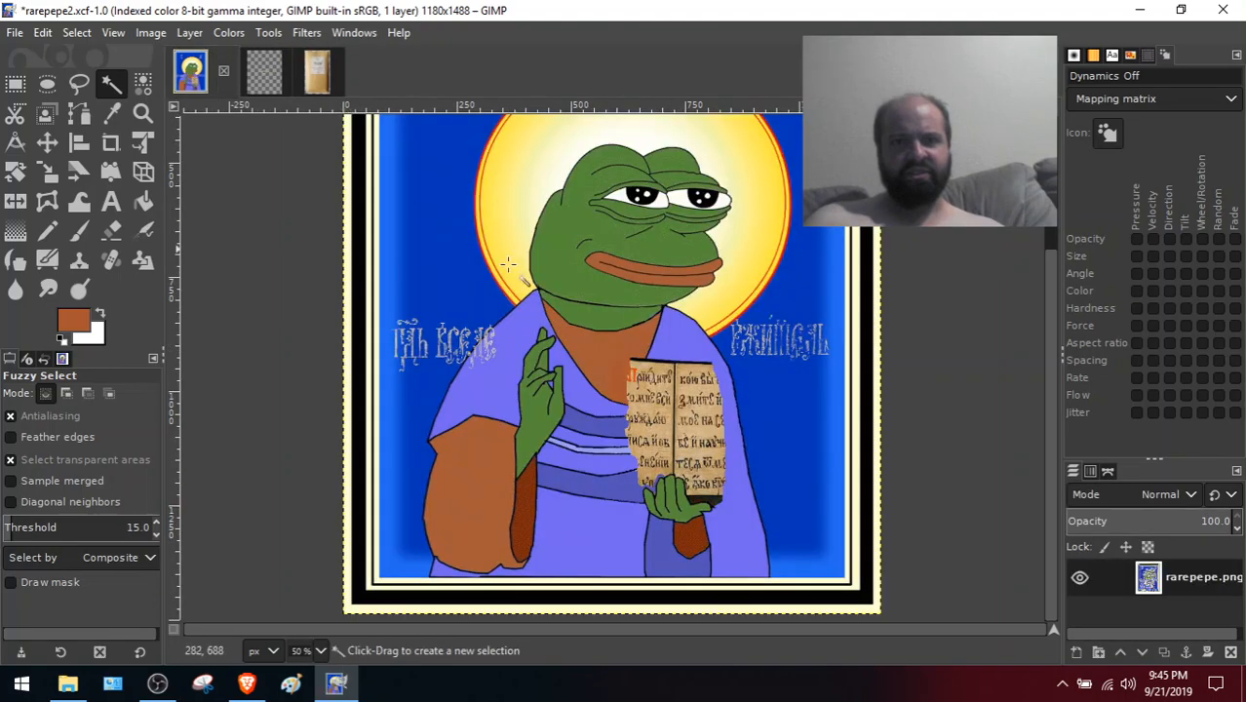
key("ctrl+v")
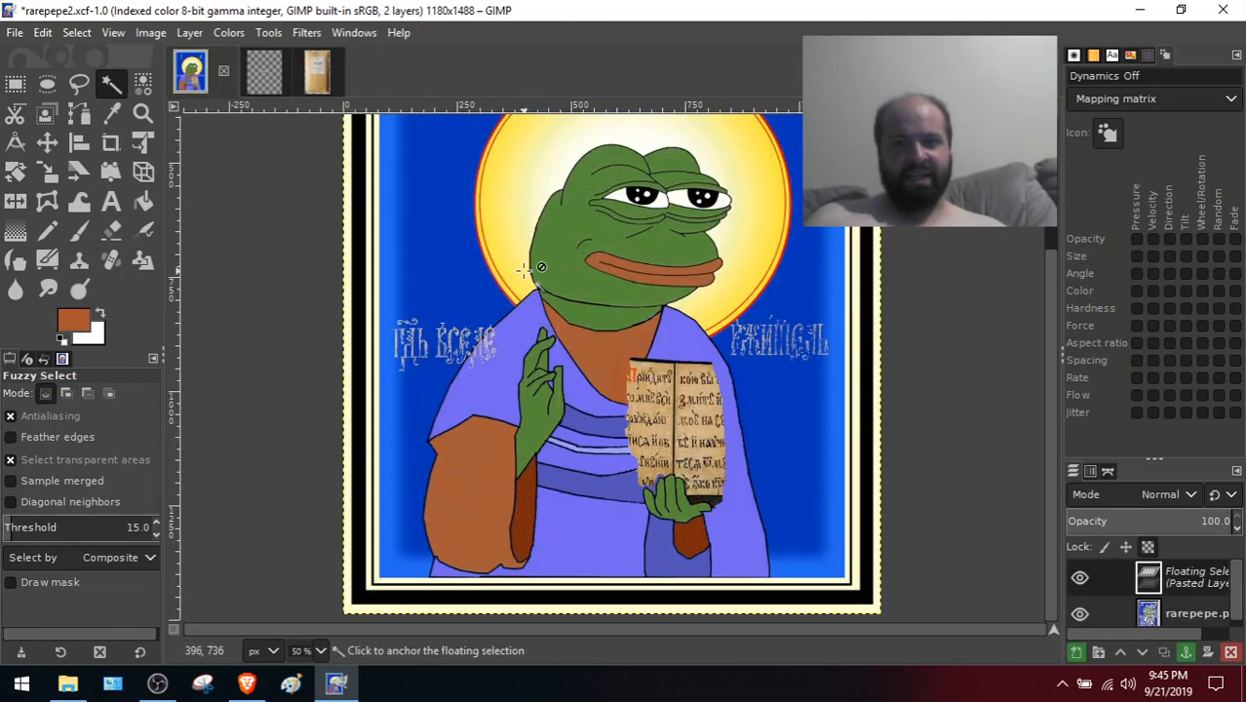
left_click_drag(1047, 324, 1091, 403)
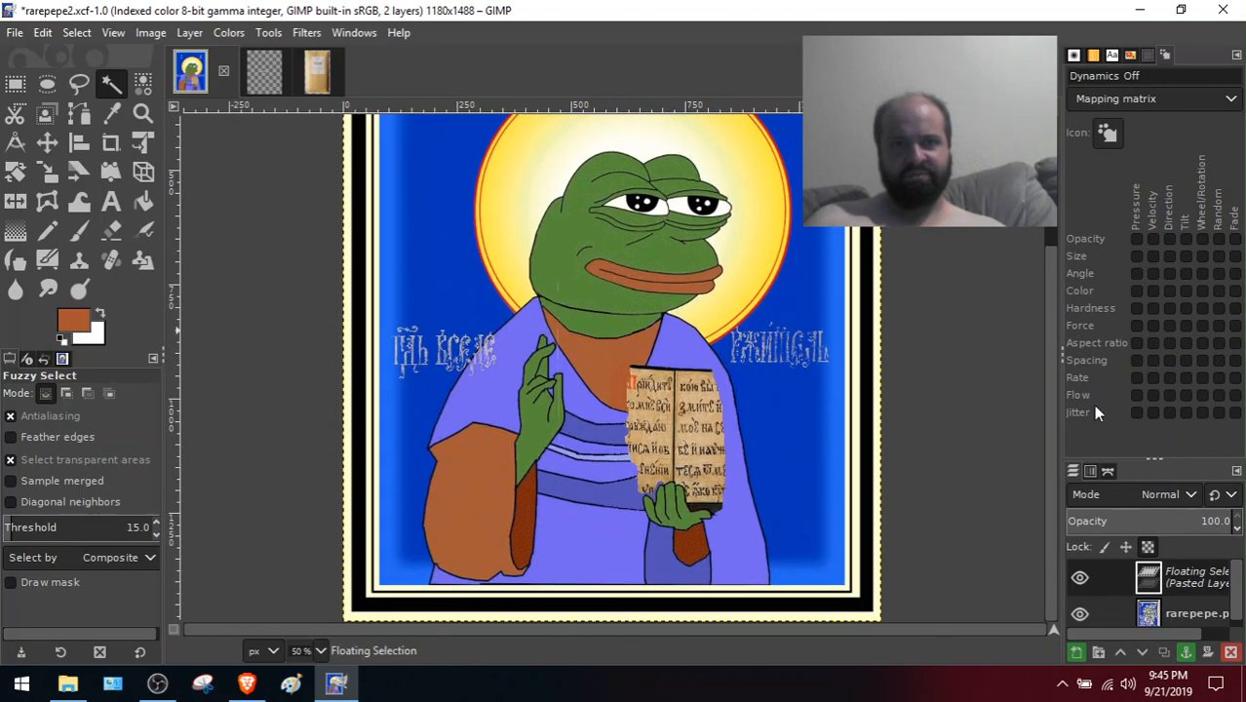
Return to the teefpicmeme image, select all of it and copy the bag
left_click(325, 73)
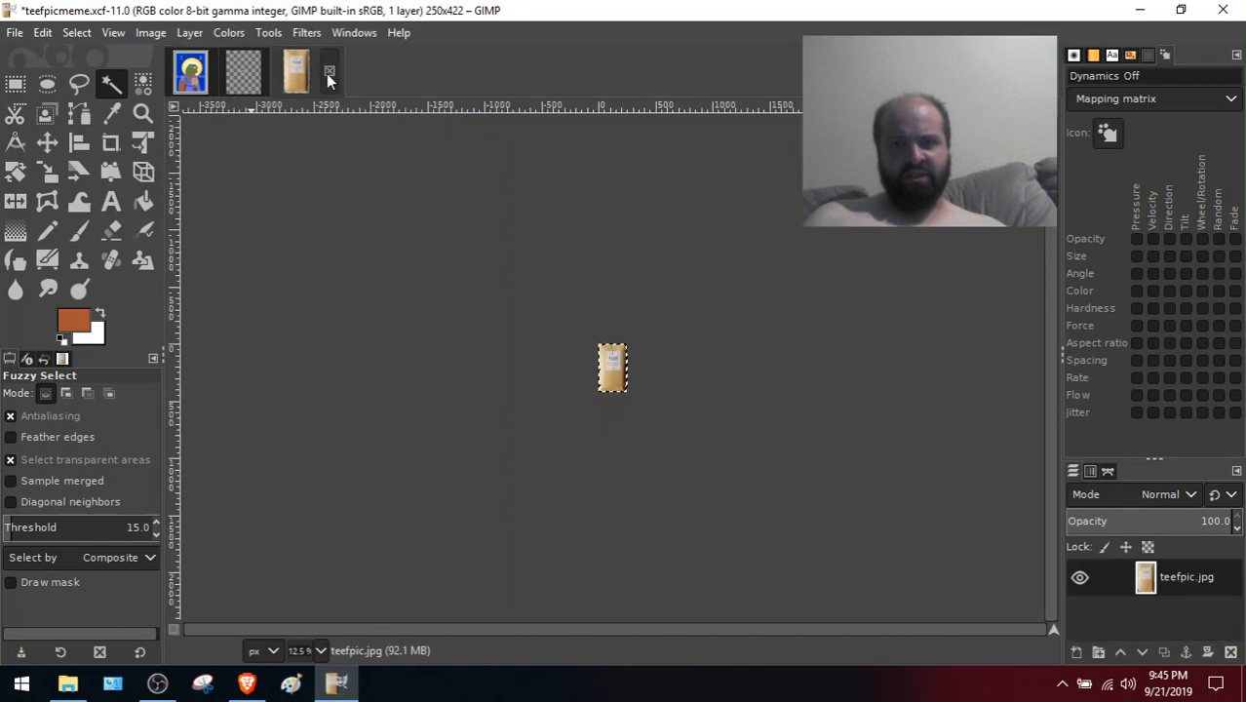
left_click(77, 33)
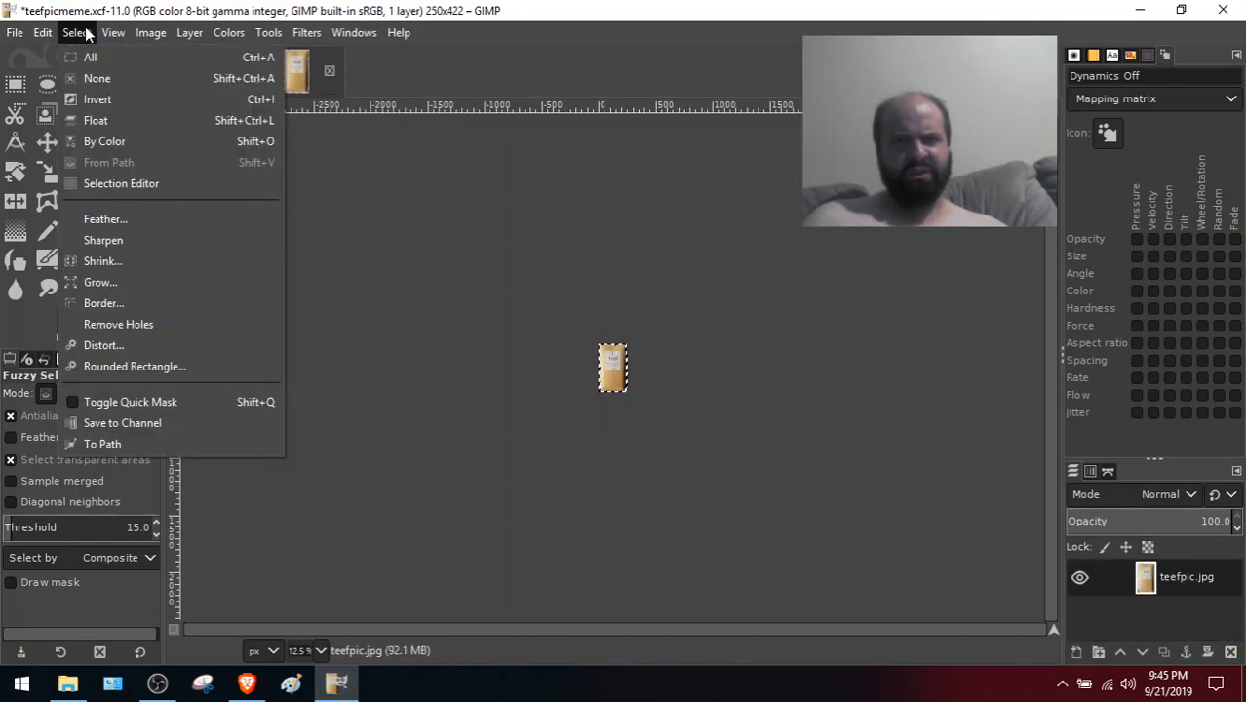
left_click(95, 52)
key("ctrl+c")
Paste the scaled TEEF bag into the rarepepe2 painting and move it over the open book
left_click(190, 73)
key("ctrl+v")
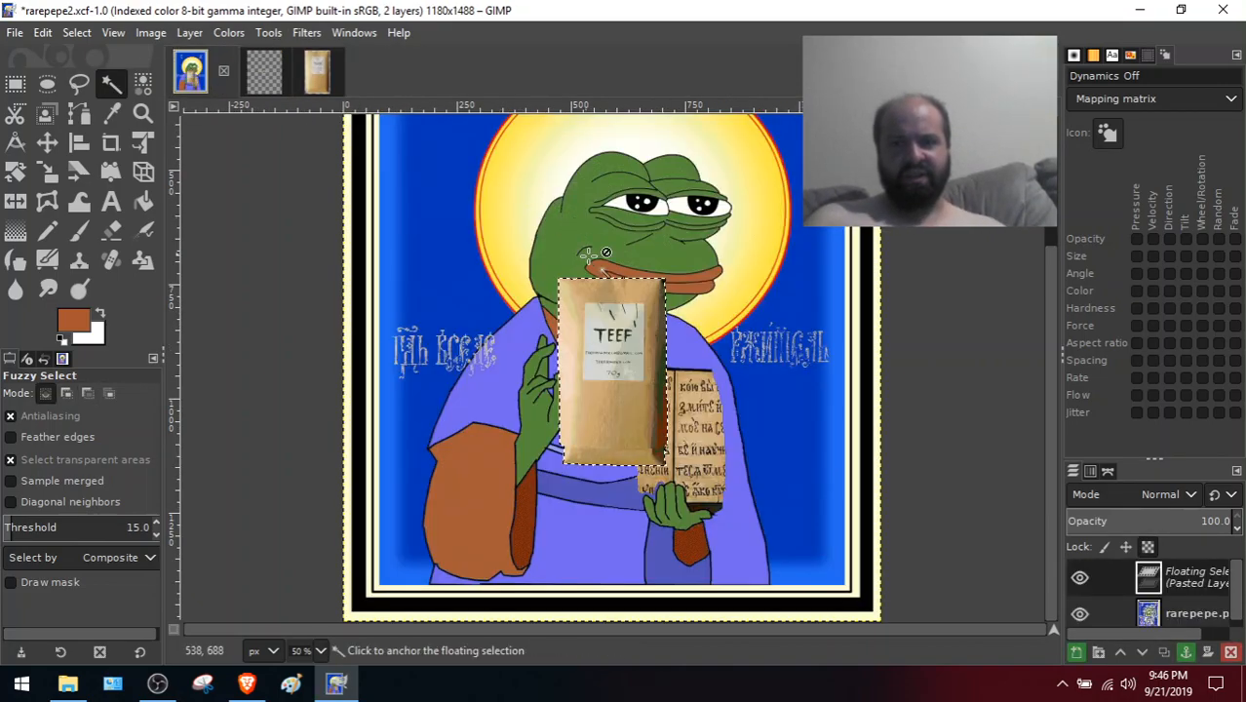
left_click_drag(591, 298, 657, 349)
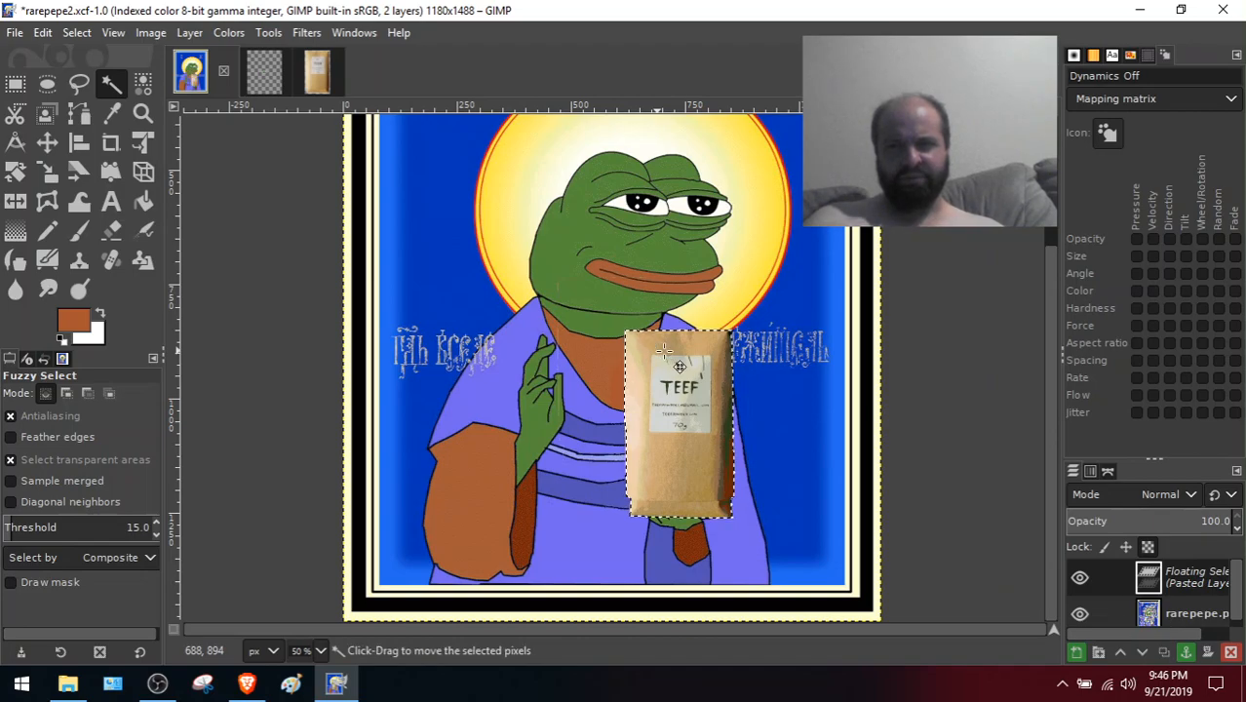
left_click(14, 86)
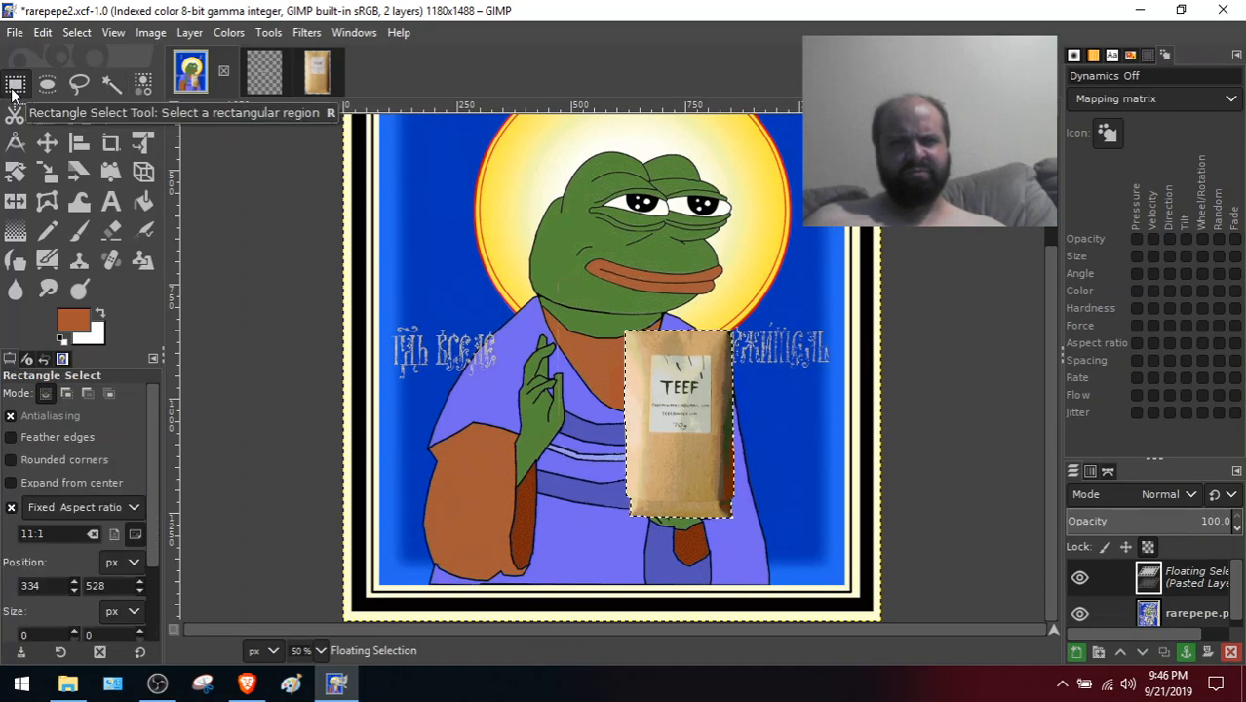
Anchor the floating TEEF bag onto the rarepepe2 painting over the open book
left_click(765, 192)
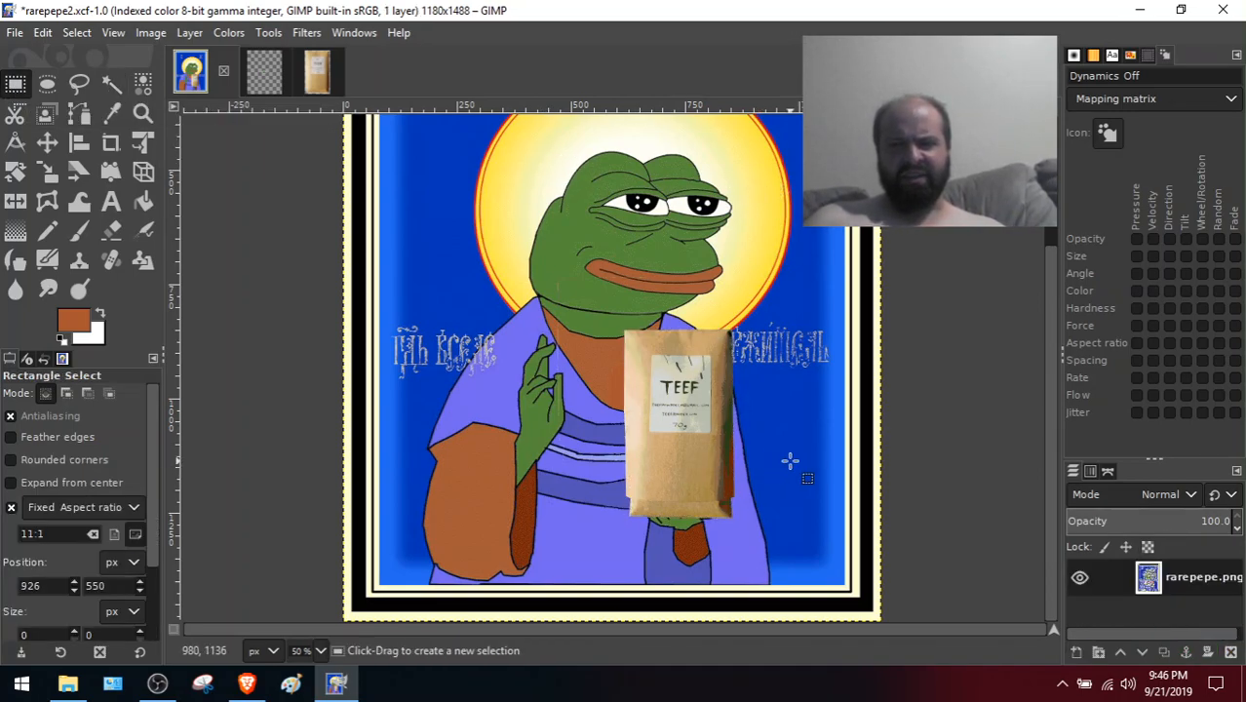
left_click_drag(1051, 411, 1077, 424)
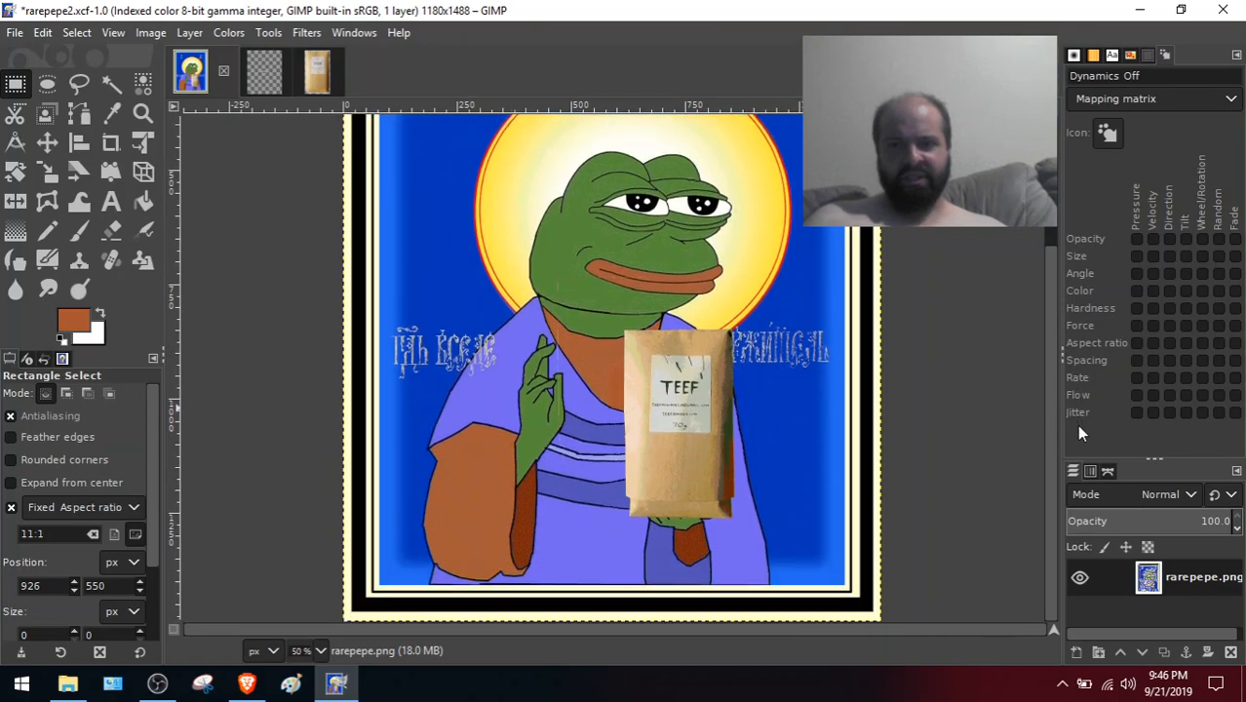
Select everything in the pepehandblessed image and copy the cut-out hand
left_click(261, 71)
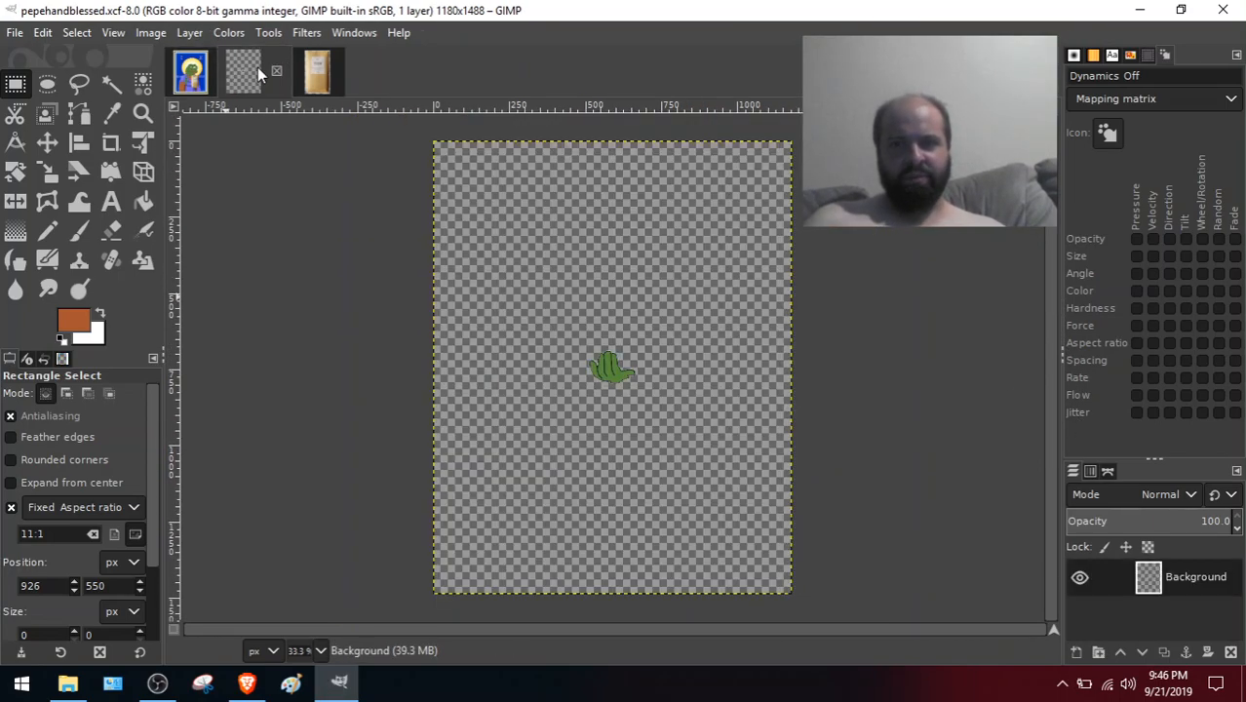
left_click(77, 32)
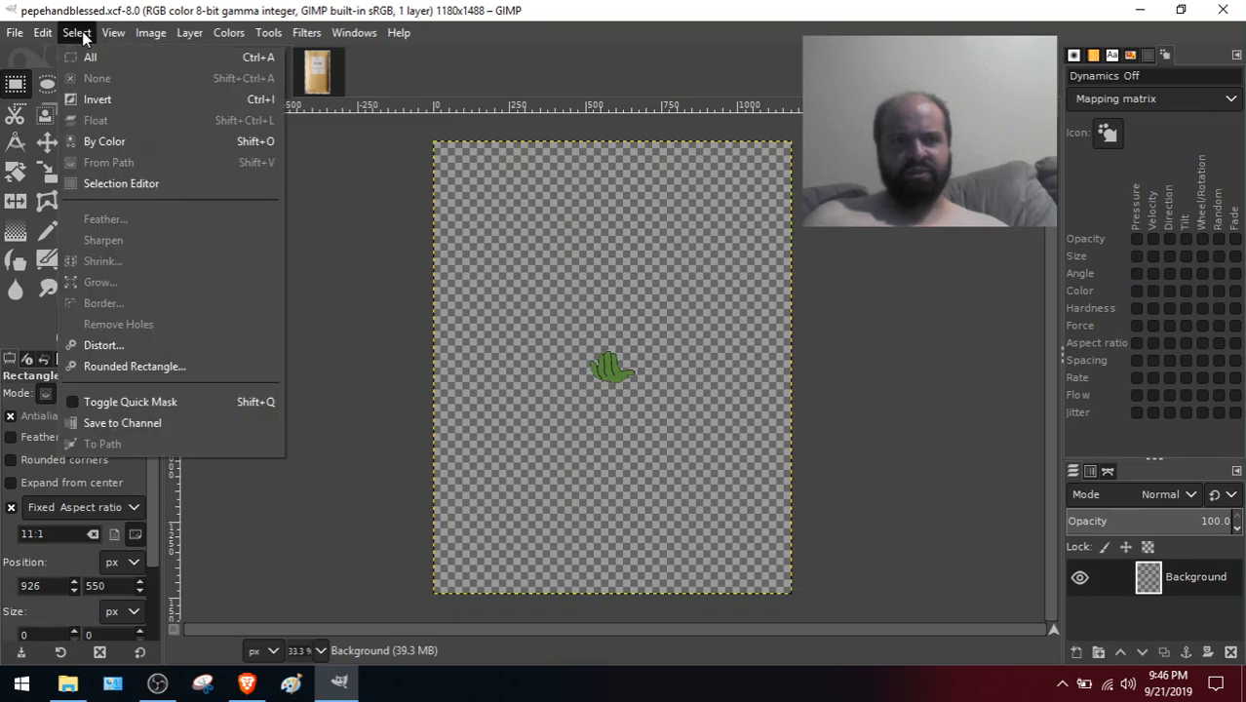
left_click(86, 55)
key("ctrl+c")
Paste the hand into the rarepepe2 painting and move it over the lower part of the bag, above the sleeve
key("alt+1")
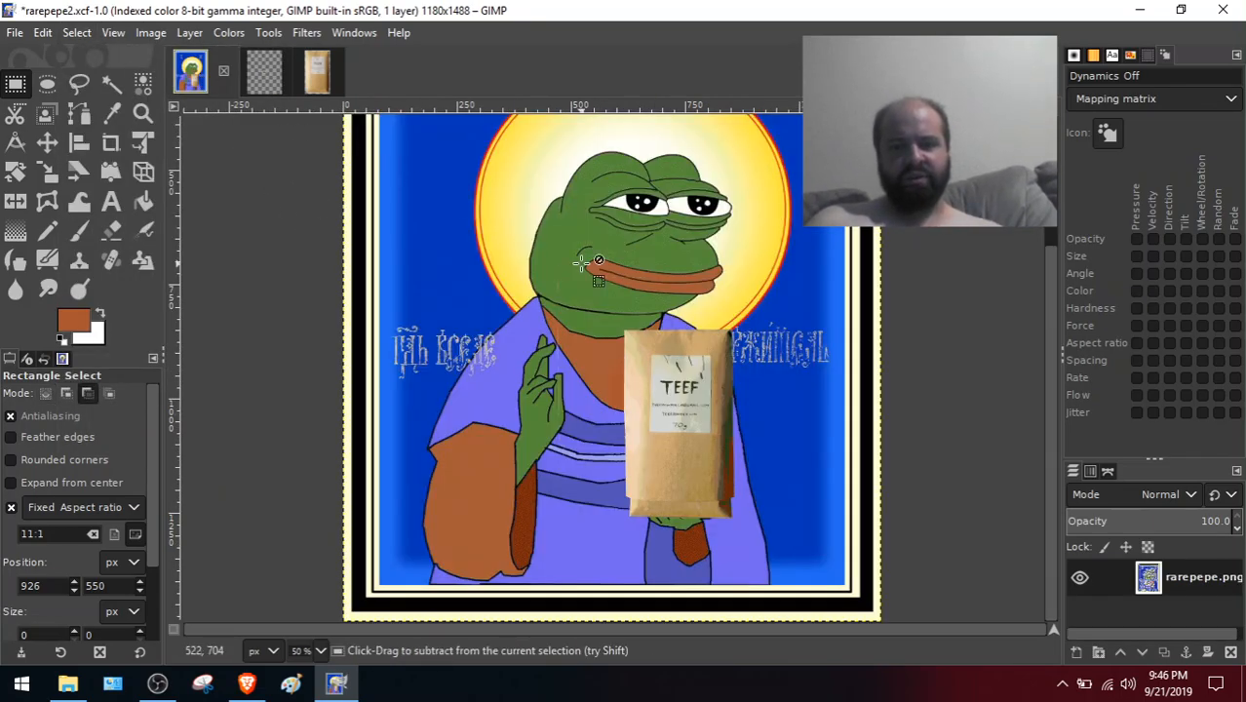
key("ctrl+v")
left_click_drag(636, 306, 706, 530)
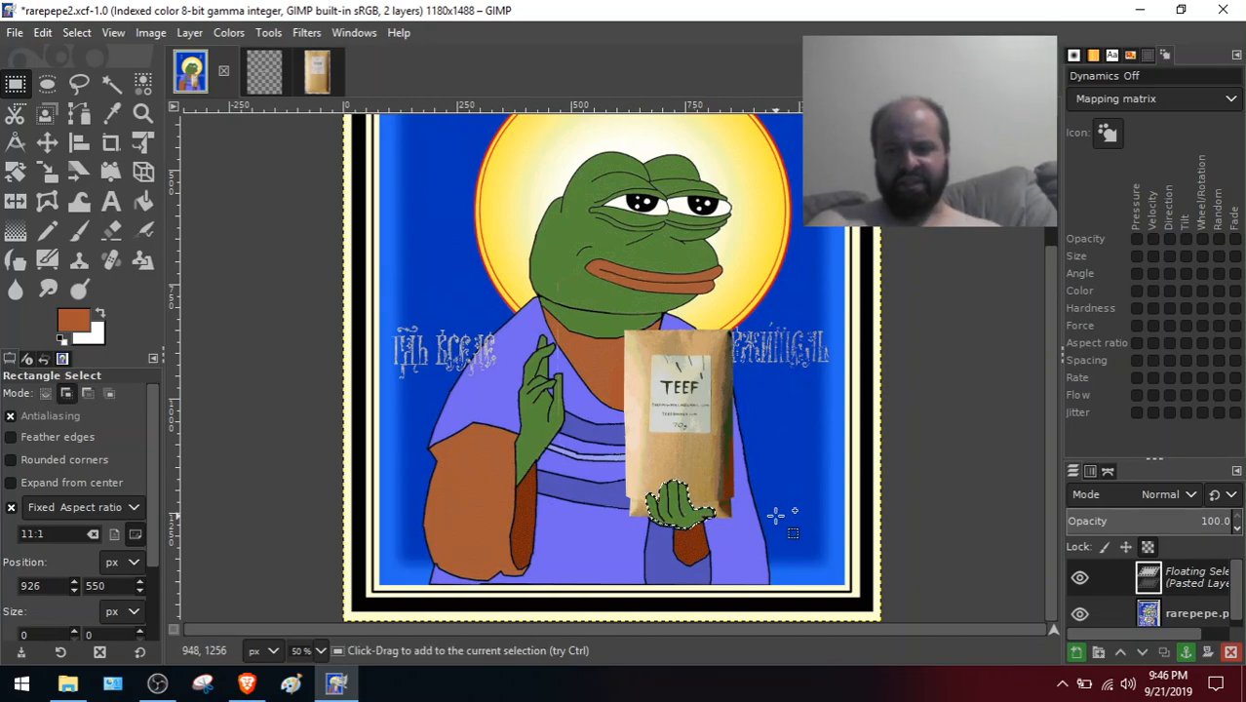
Fine-tune the pasted hand's position at 400% zoom so it lines up with the sleeve, and anchor it to the painting
key("plus")
key("plus")
key("plus")
key("plus")
key("plus")
key("plus")
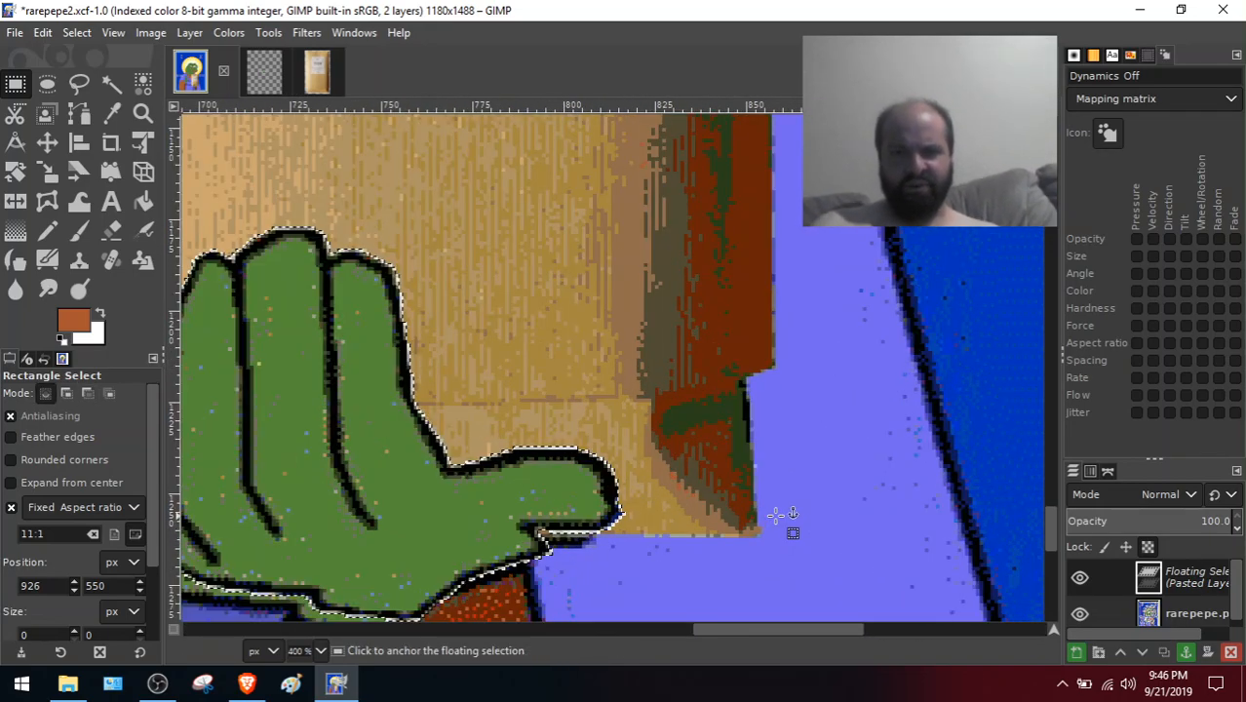
left_click_drag(397, 439, 373, 451)
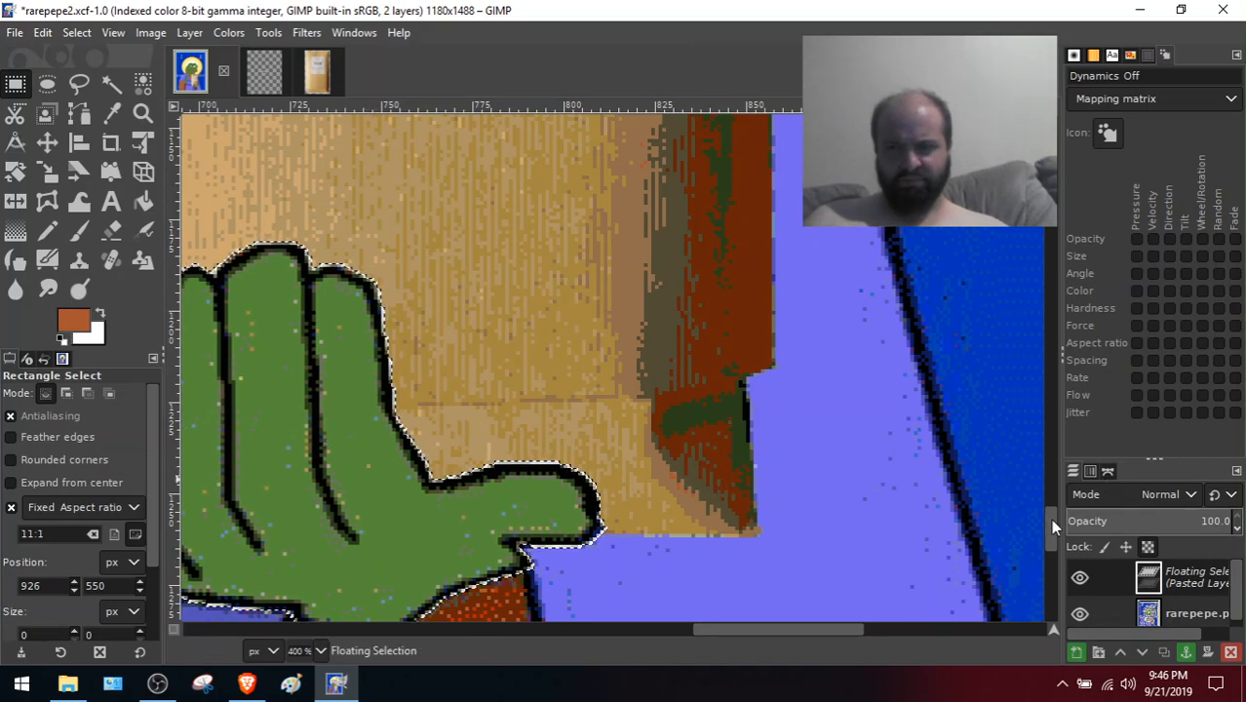
left_click_drag(1050, 518, 1053, 528)
left_click_drag(742, 628, 681, 630)
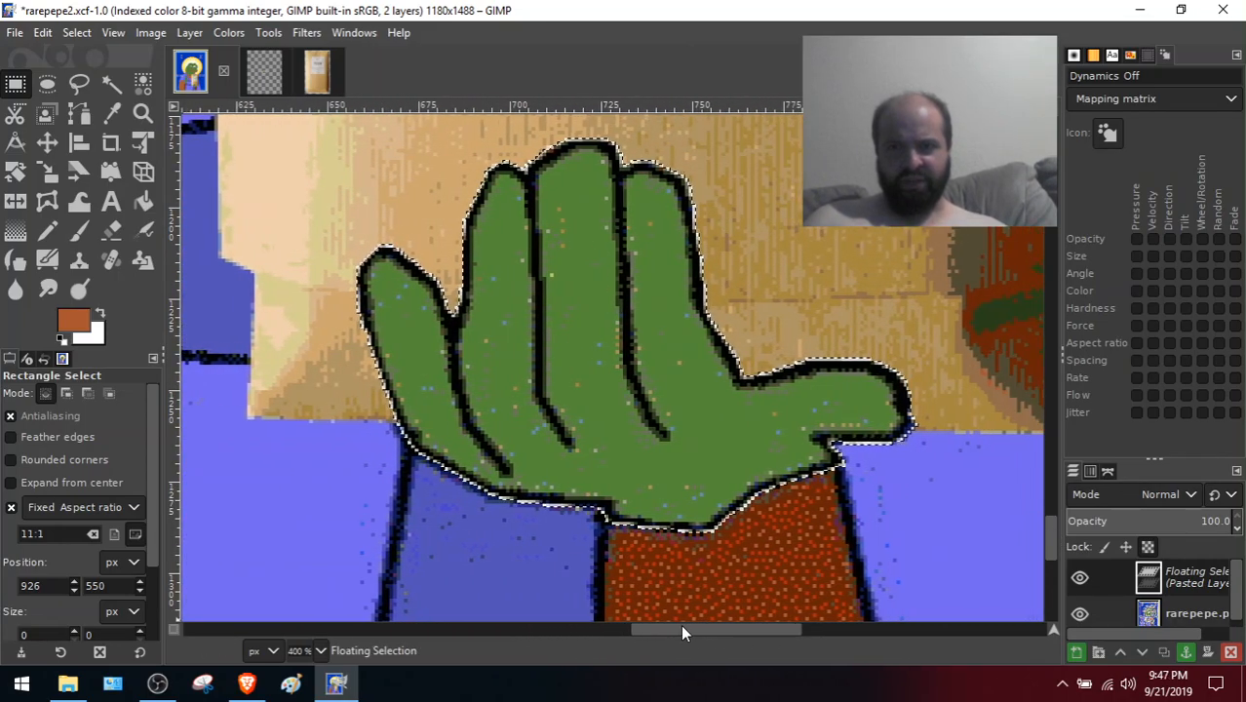
left_click(938, 482)
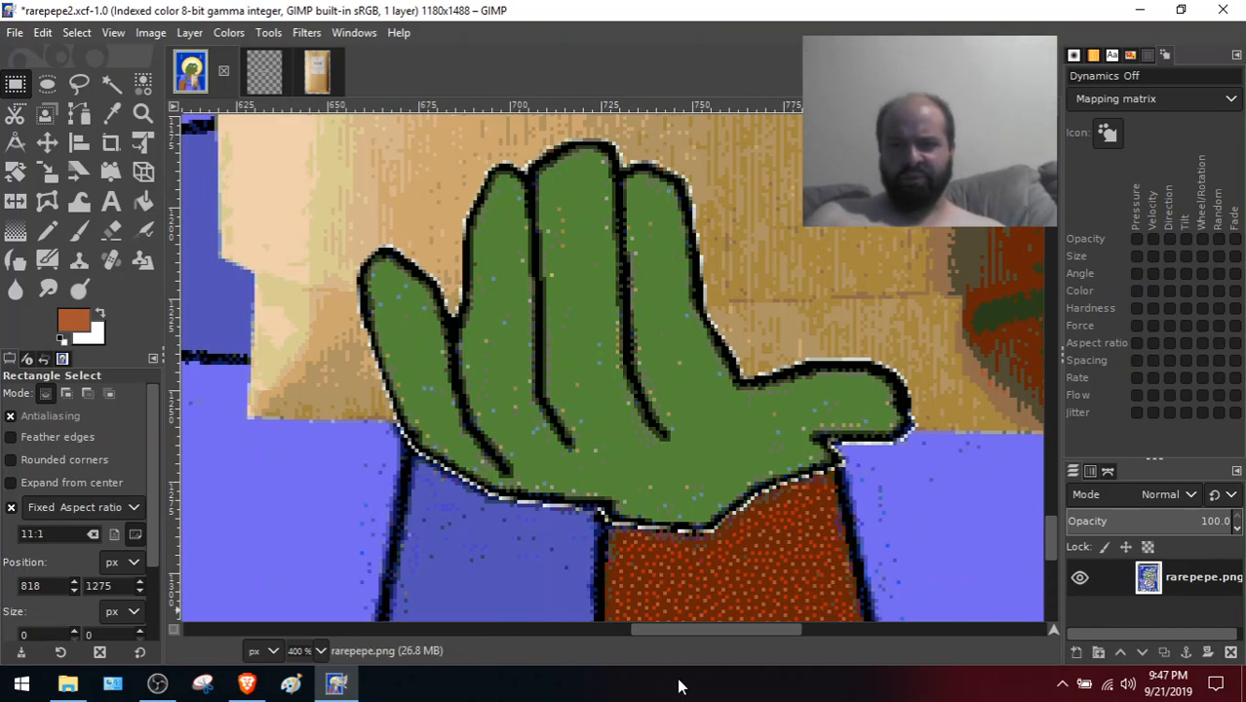
Examine the bag's edge, its label and the hand's outline up close
left_click_drag(668, 633, 731, 634)
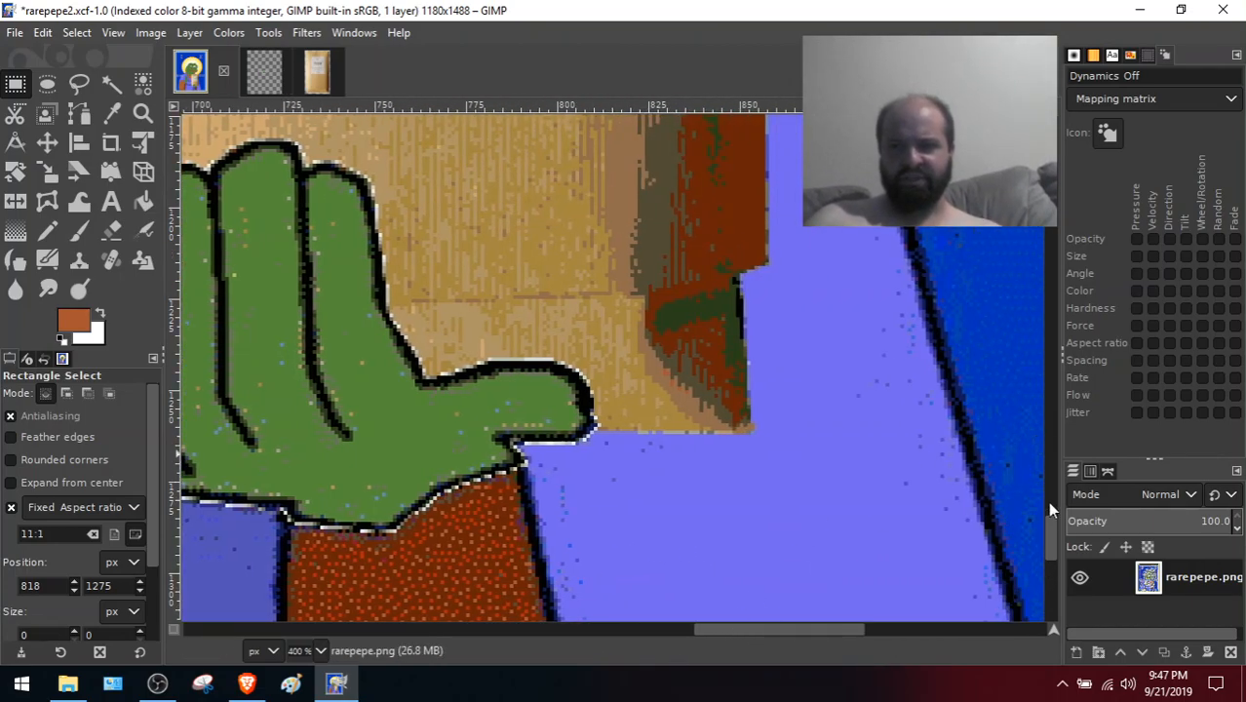
left_click(1052, 490)
mouse_move(1050, 486)
left_mouse_down()
mouse_move(1043, 424)
mouse_move(1052, 469)
left_mouse_up()
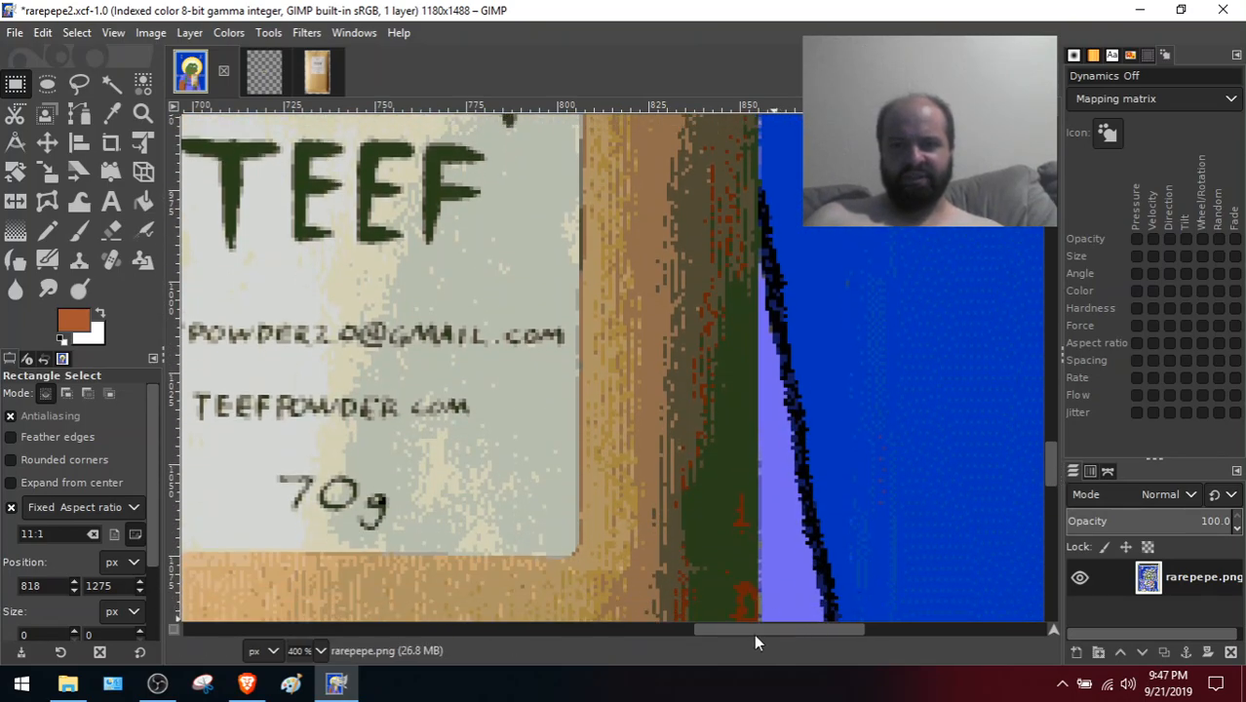
left_click_drag(754, 629, 729, 594)
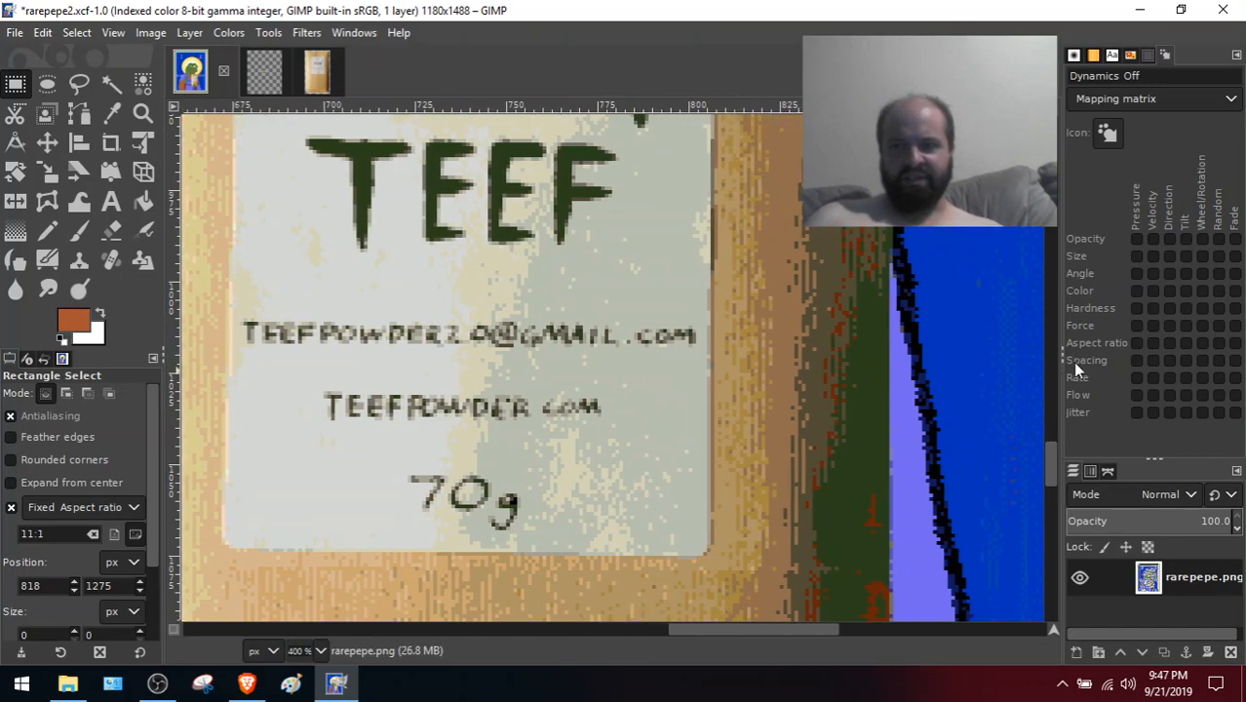
left_click_drag(1054, 458, 1053, 546)
left_click_drag(740, 627, 689, 619)
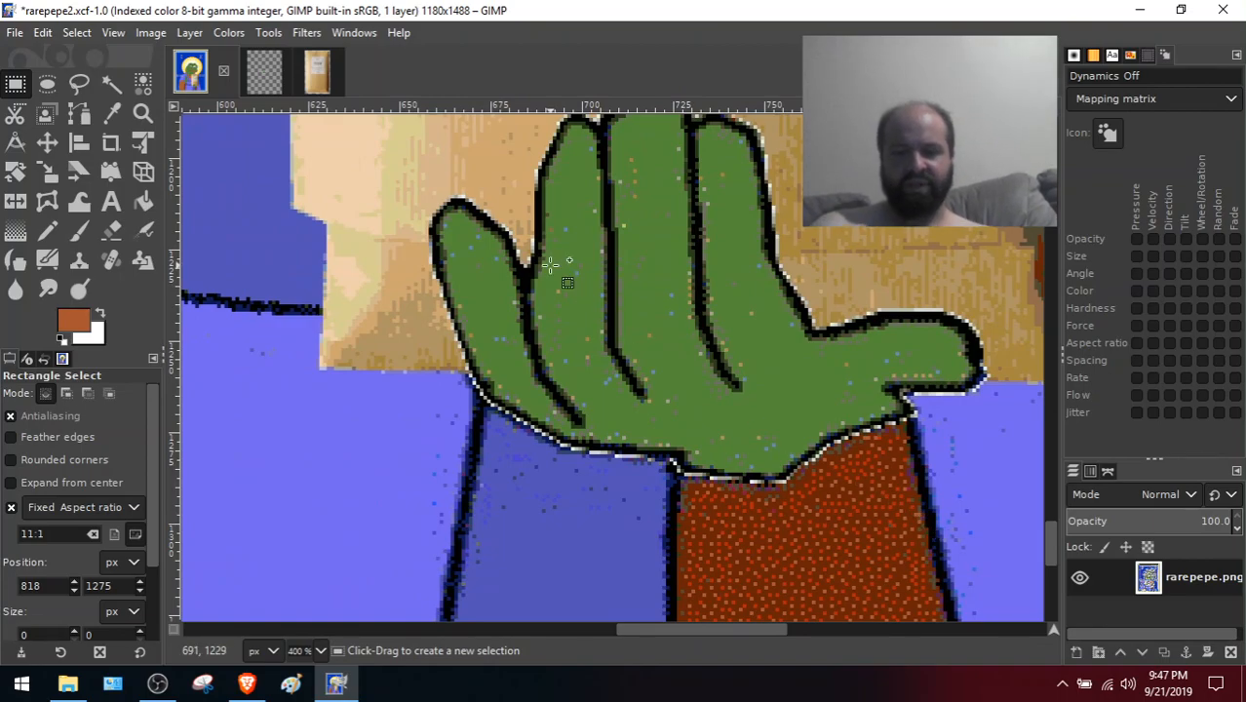
Sample the sleeve's dark blue and paint over the white fringe under the hand with the Pencil at size 1
scroll(564, 278, "up", 2)
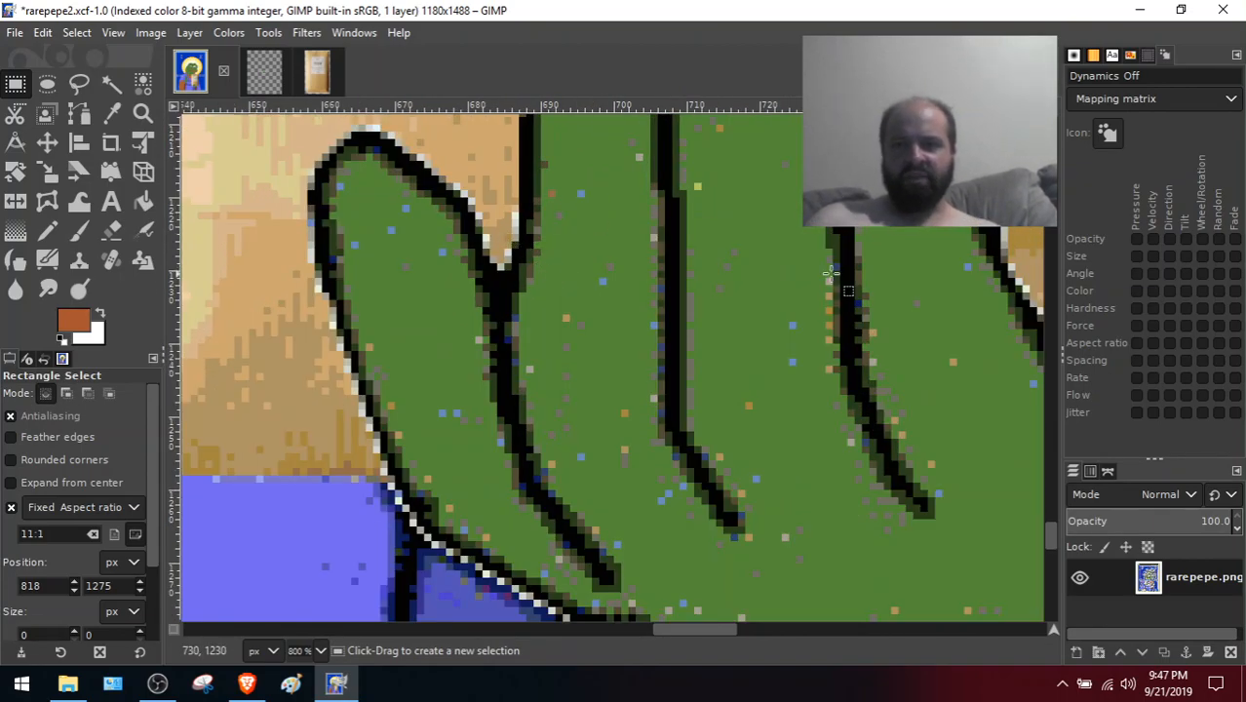
left_click_drag(1051, 531, 1055, 551)
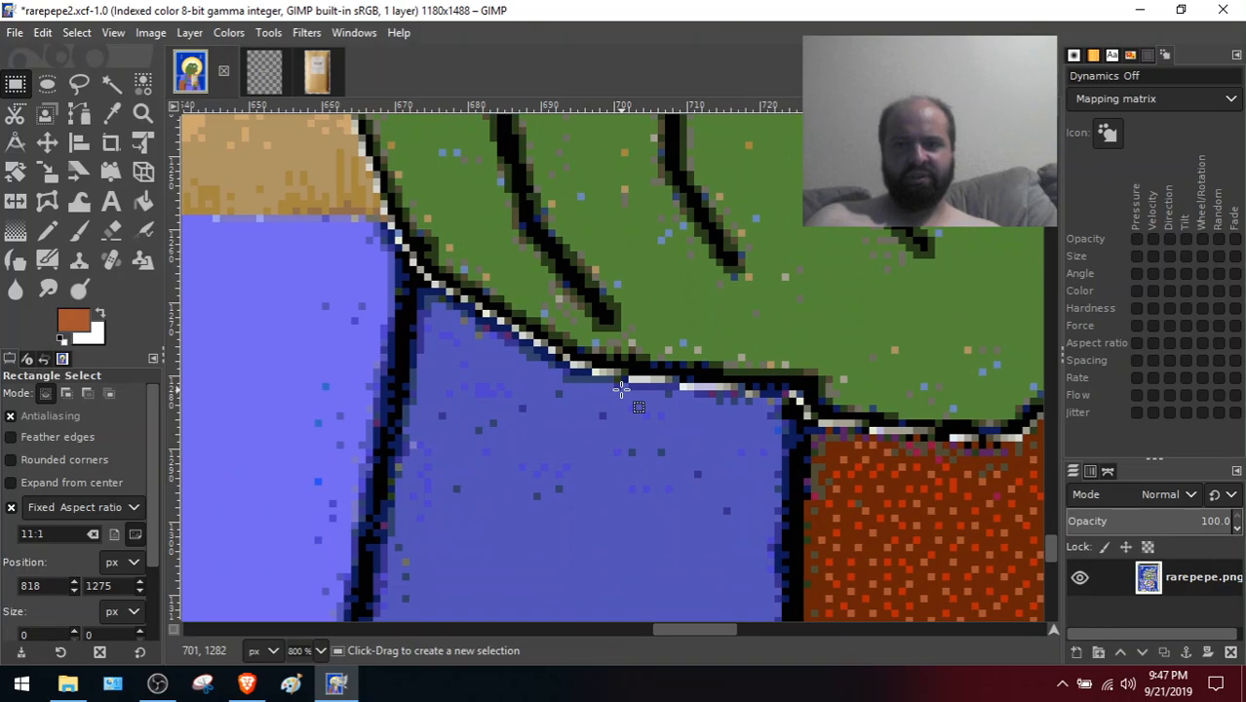
left_click(109, 115)
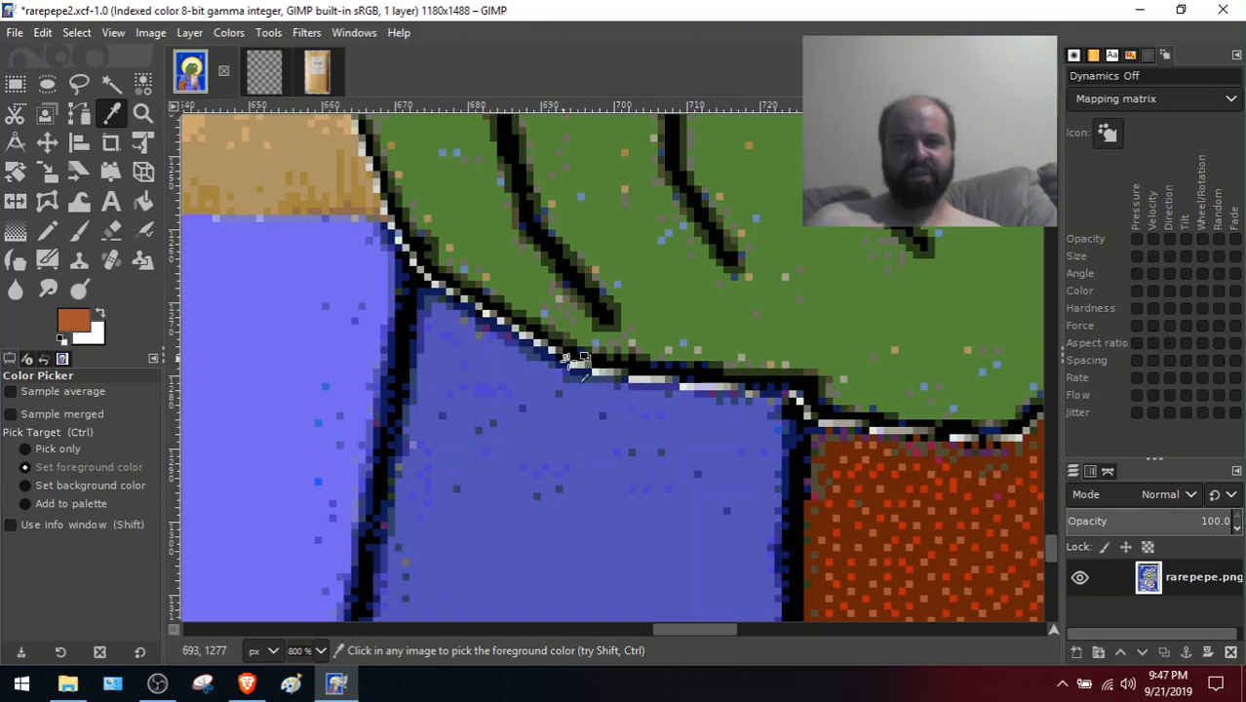
left_click(610, 520)
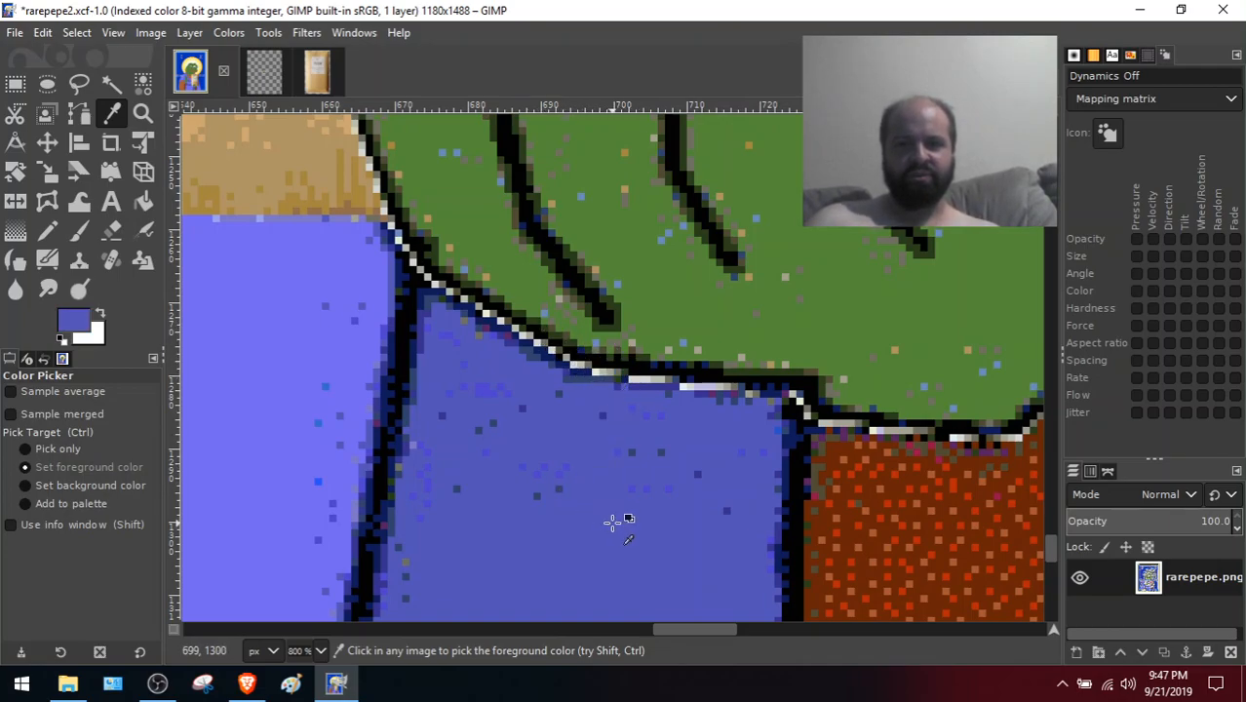
left_click(47, 232)
left_click(5, 492)
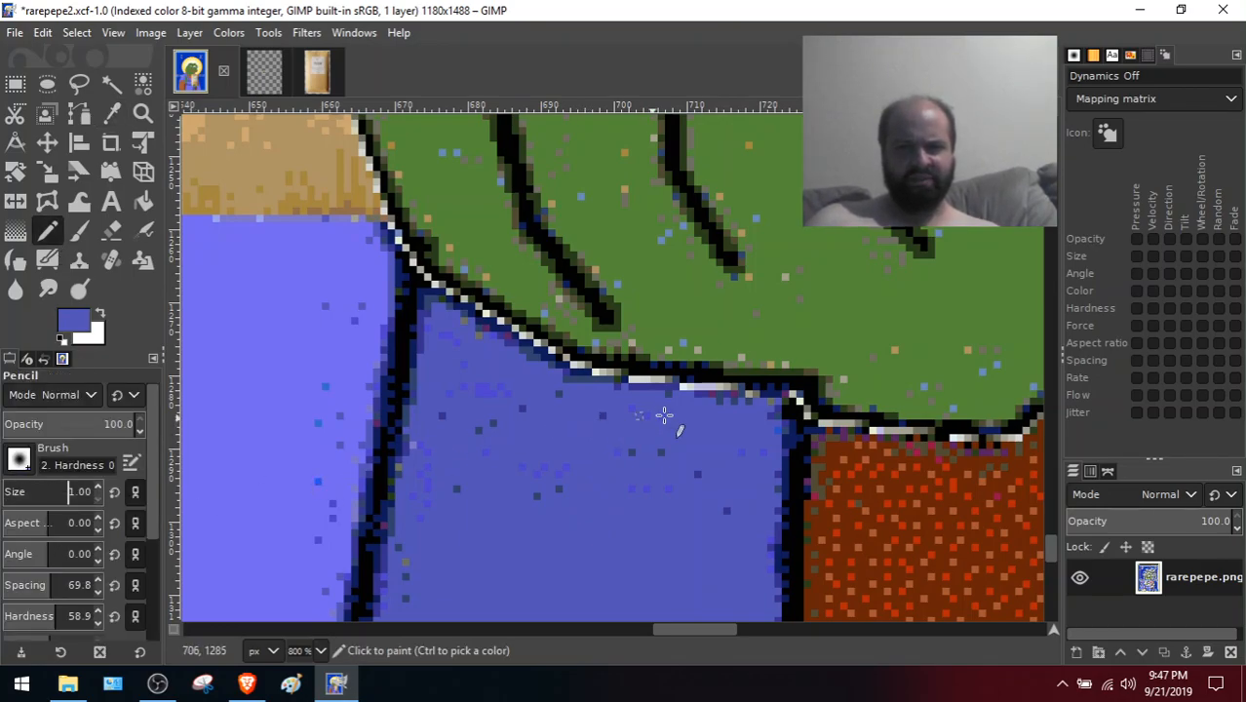
left_click(638, 378)
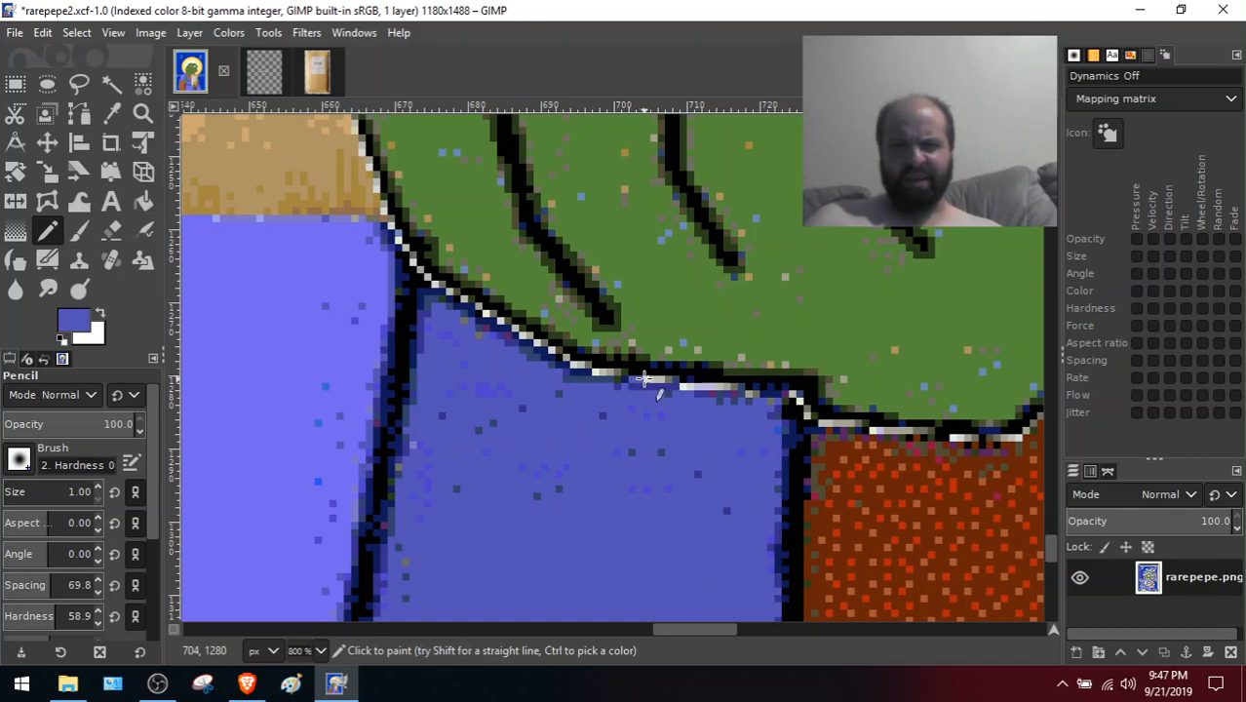
mouse_move(657, 379)
left_mouse_down()
mouse_move(738, 386)
mouse_move(758, 411)
mouse_move(749, 387)
mouse_move(772, 428)
mouse_move(796, 381)
left_mouse_up()
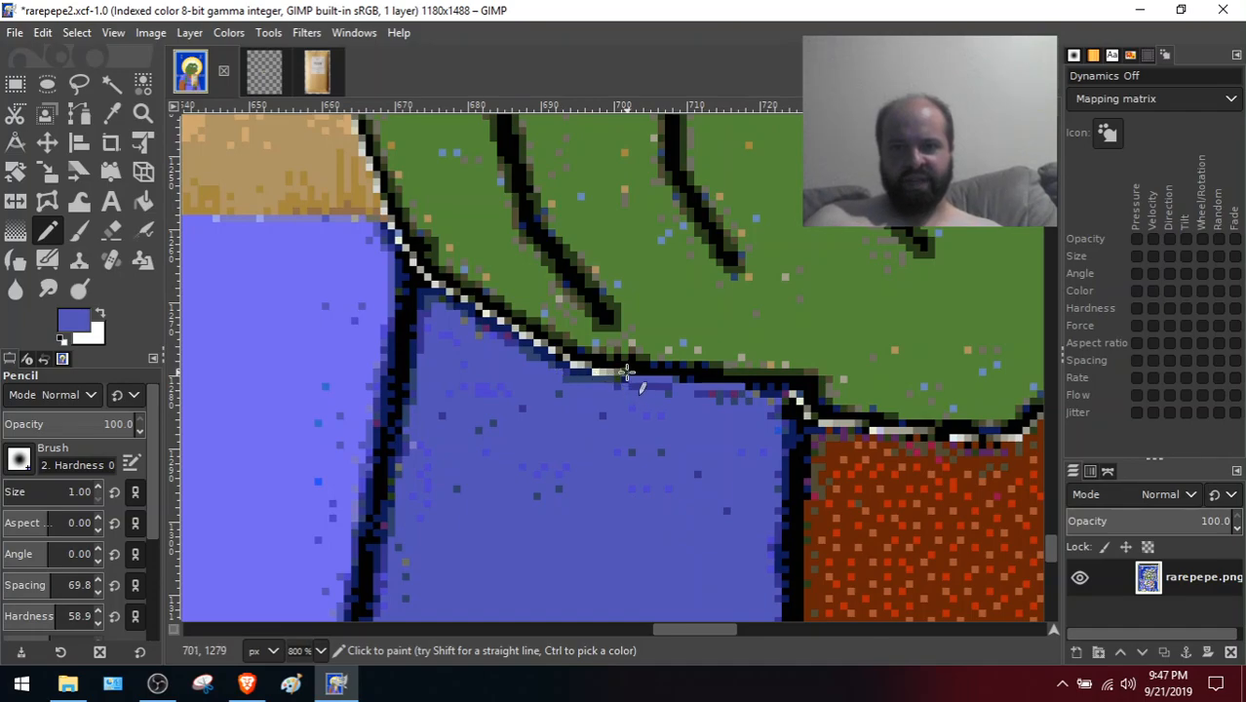
left_click_drag(592, 371, 559, 353)
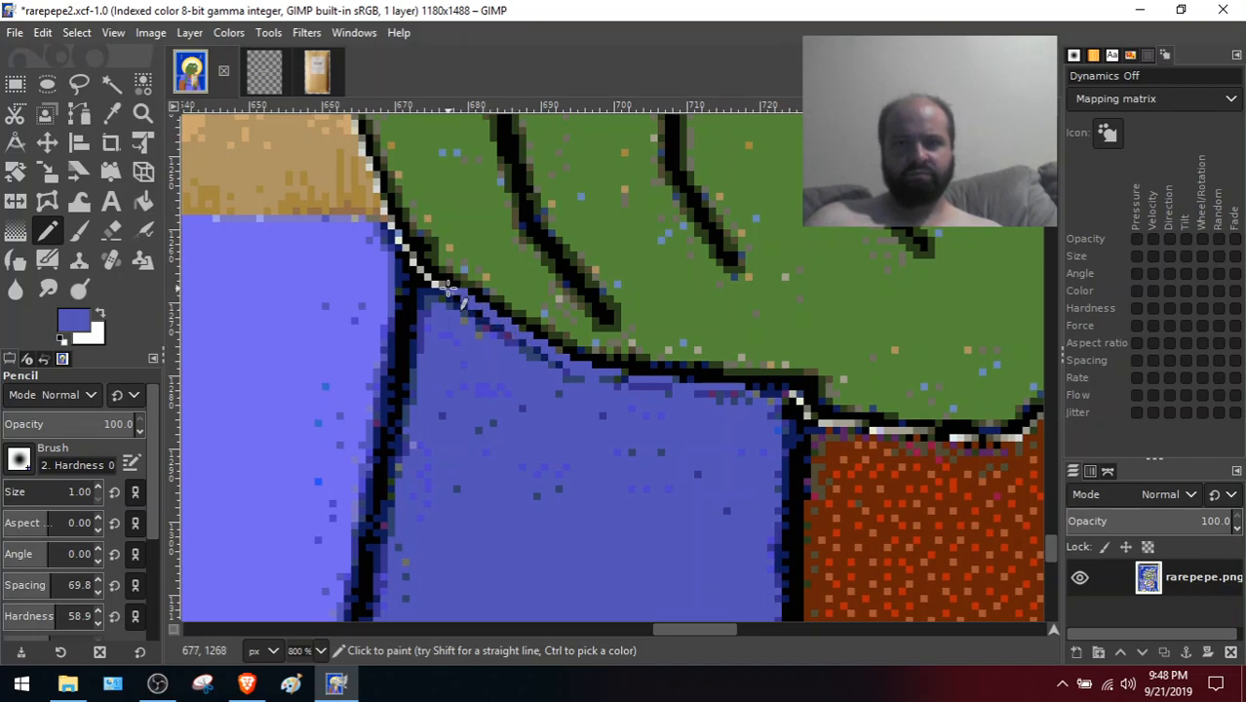
mouse_move(416, 263)
left_mouse_down()
mouse_move(408, 251)
mouse_move(458, 295)
left_mouse_up()
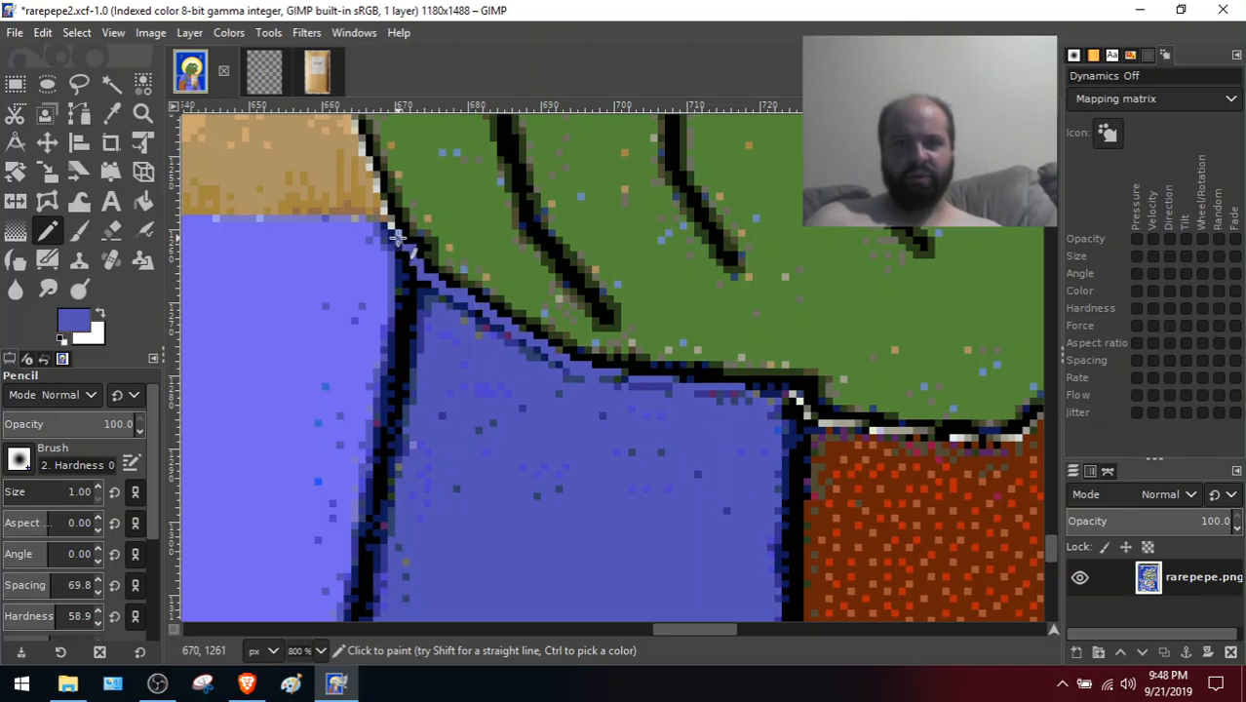
left_click_drag(388, 222, 466, 308)
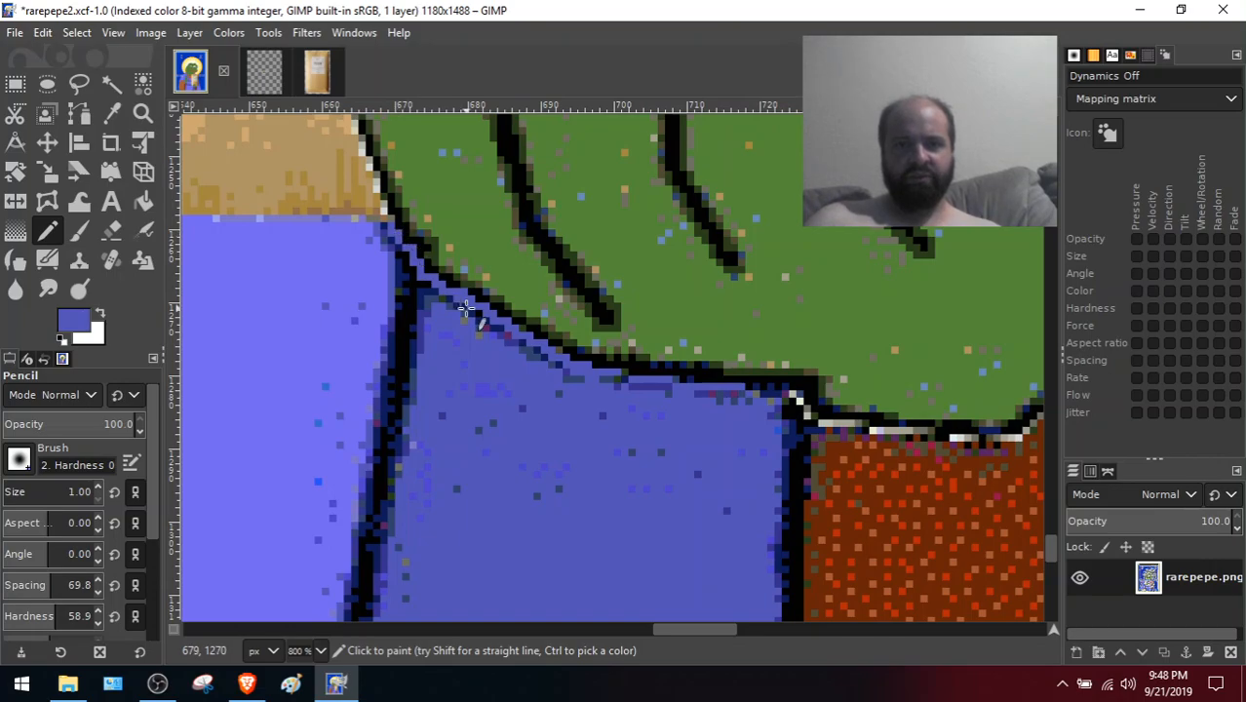
left_click_drag(400, 236, 406, 290)
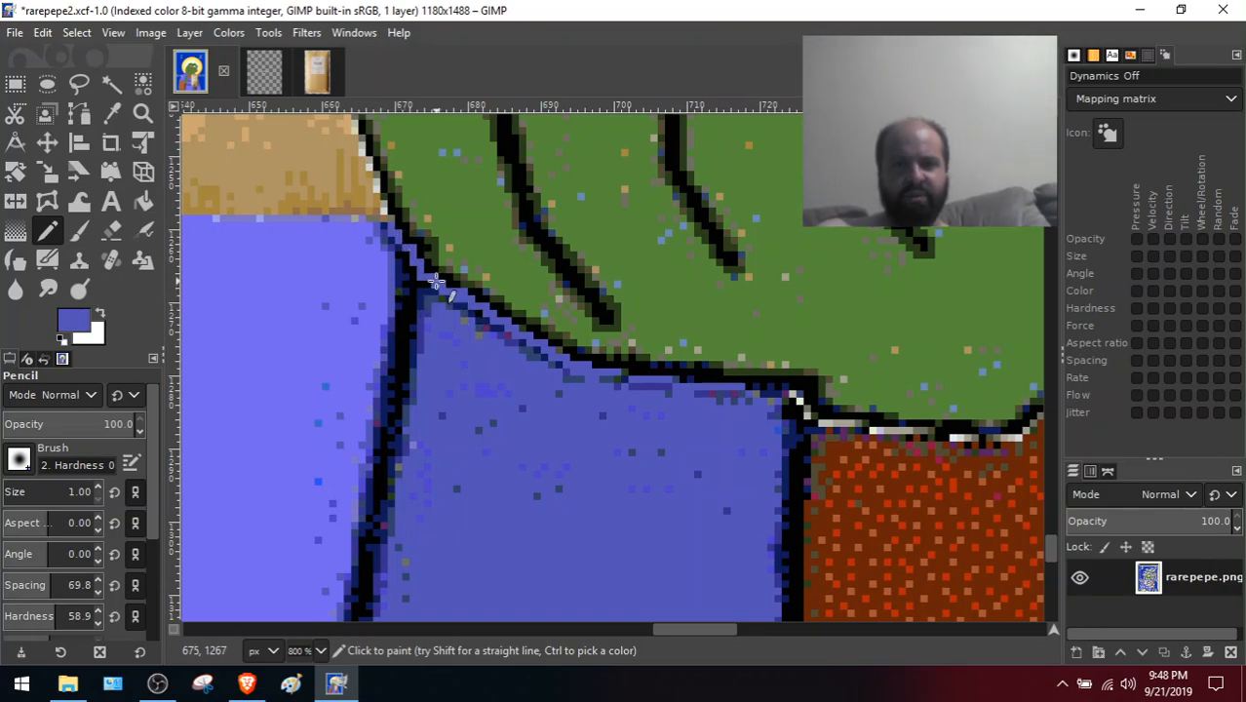
Sample black from the outline and redraw the line where the sleeve's edge meets the hand with the Pencil
left_click(111, 114)
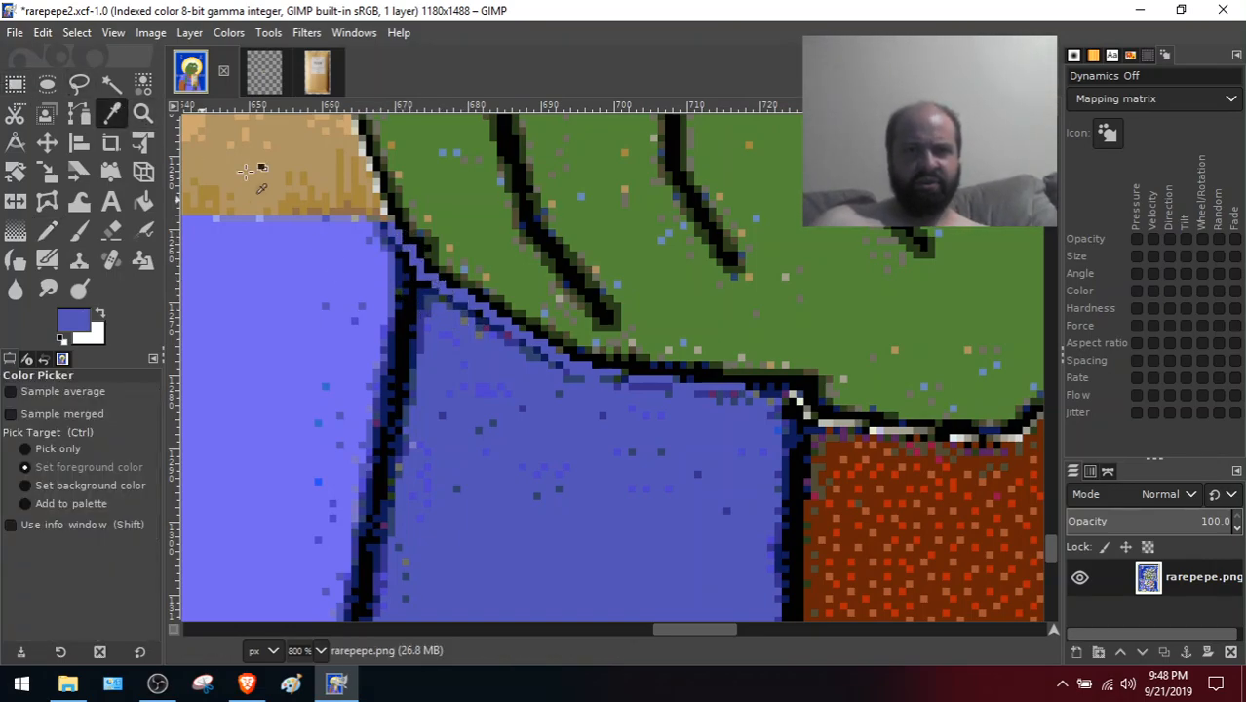
left_click(410, 307)
left_click(47, 231)
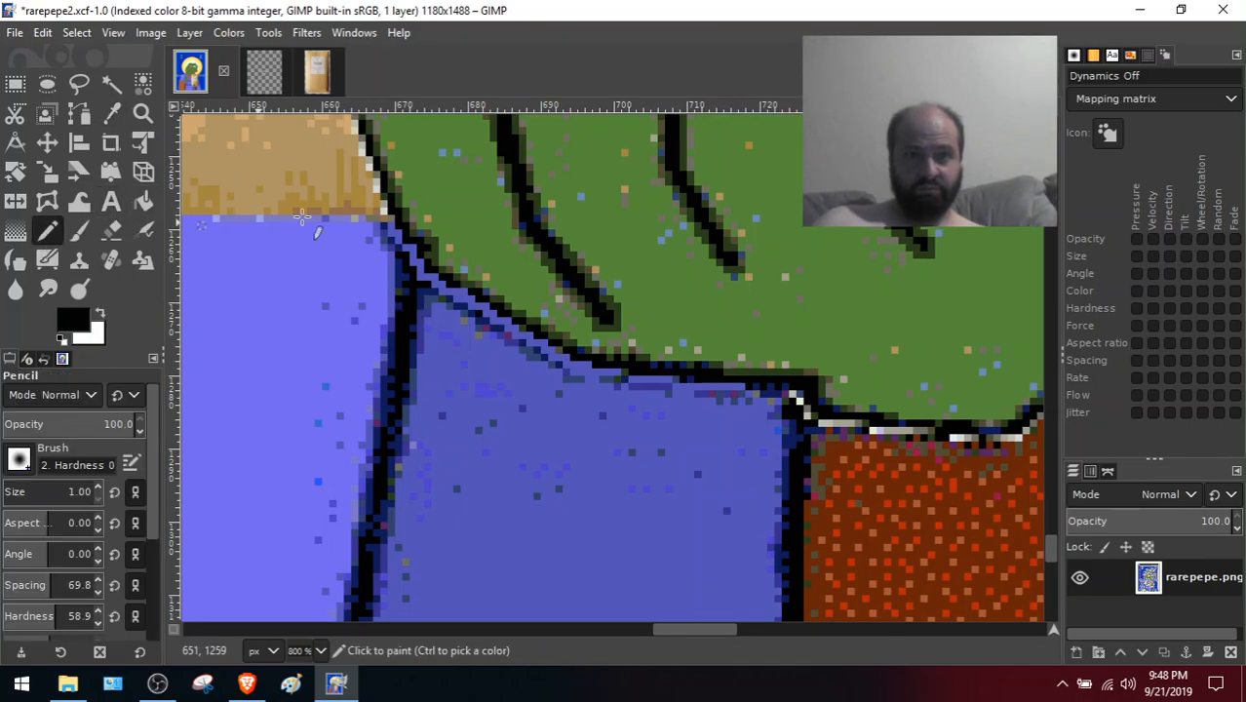
mouse_move(415, 281)
left_mouse_down()
mouse_move(409, 248)
mouse_move(433, 304)
left_mouse_up()
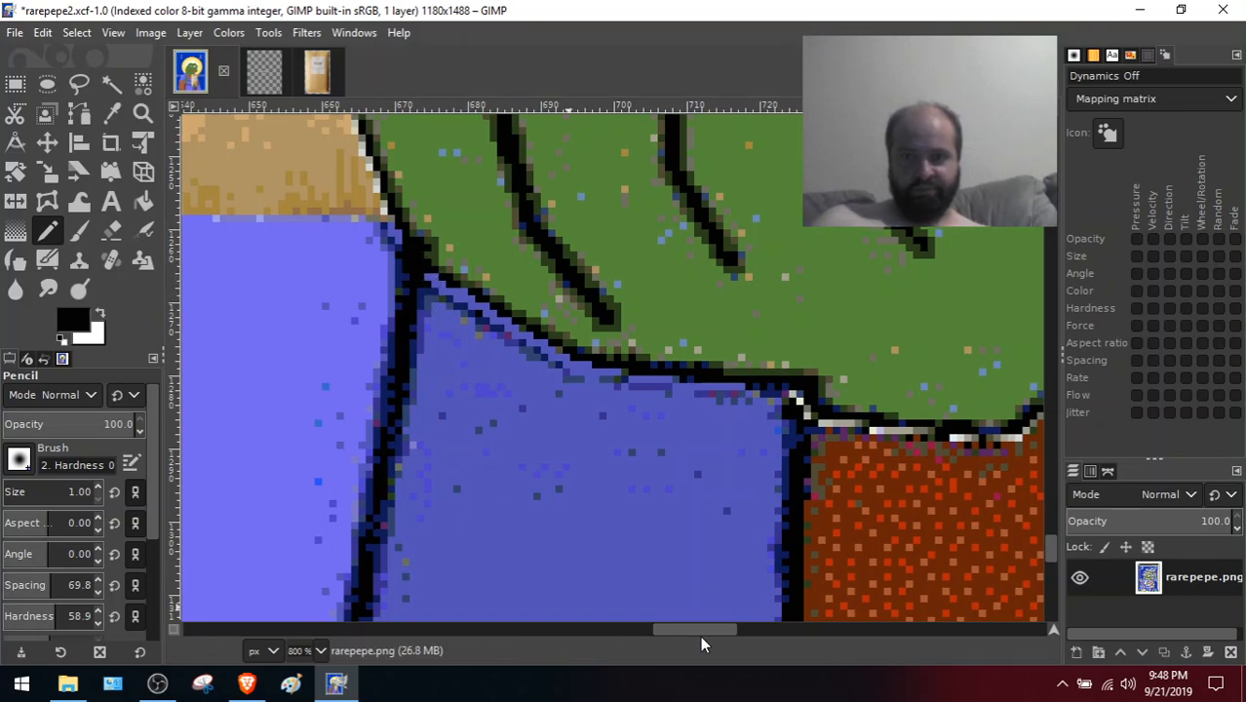
Sample the dark tan near the bag's bottom edge and paint over the white fringe along the lower part of the leftmost finger with the Pencil
left_click_drag(701, 629, 681, 626)
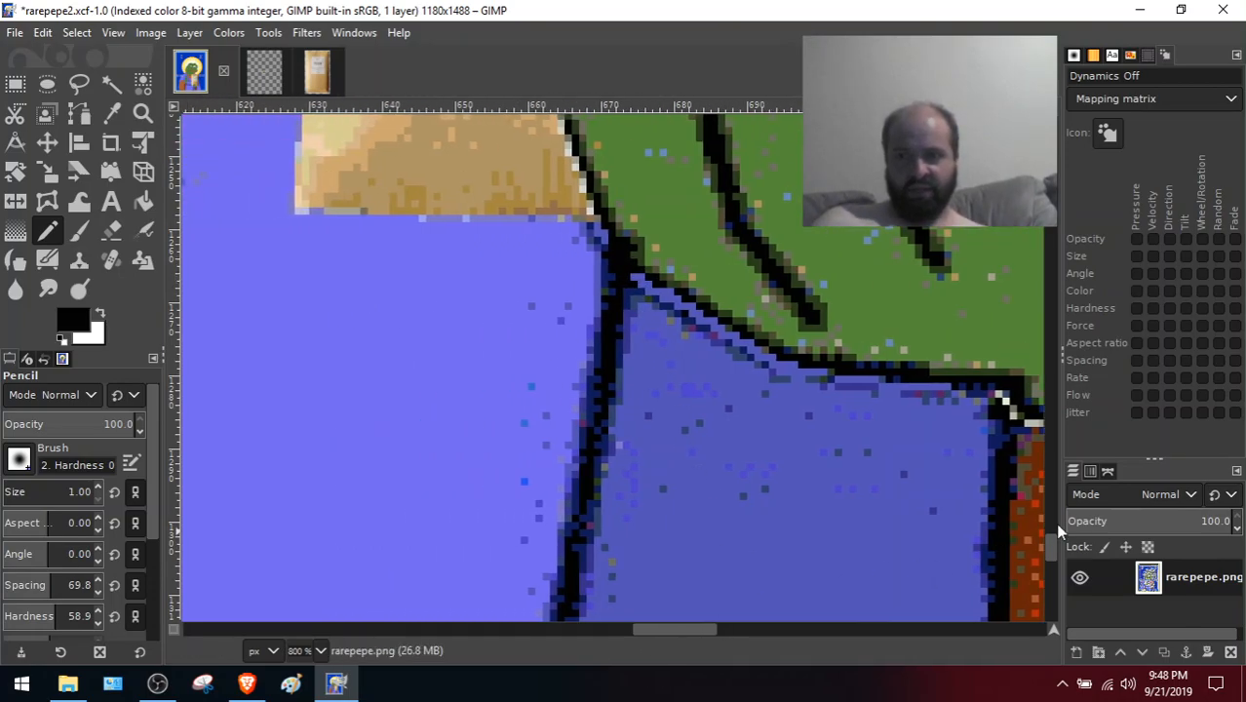
left_click_drag(1056, 537, 1053, 532)
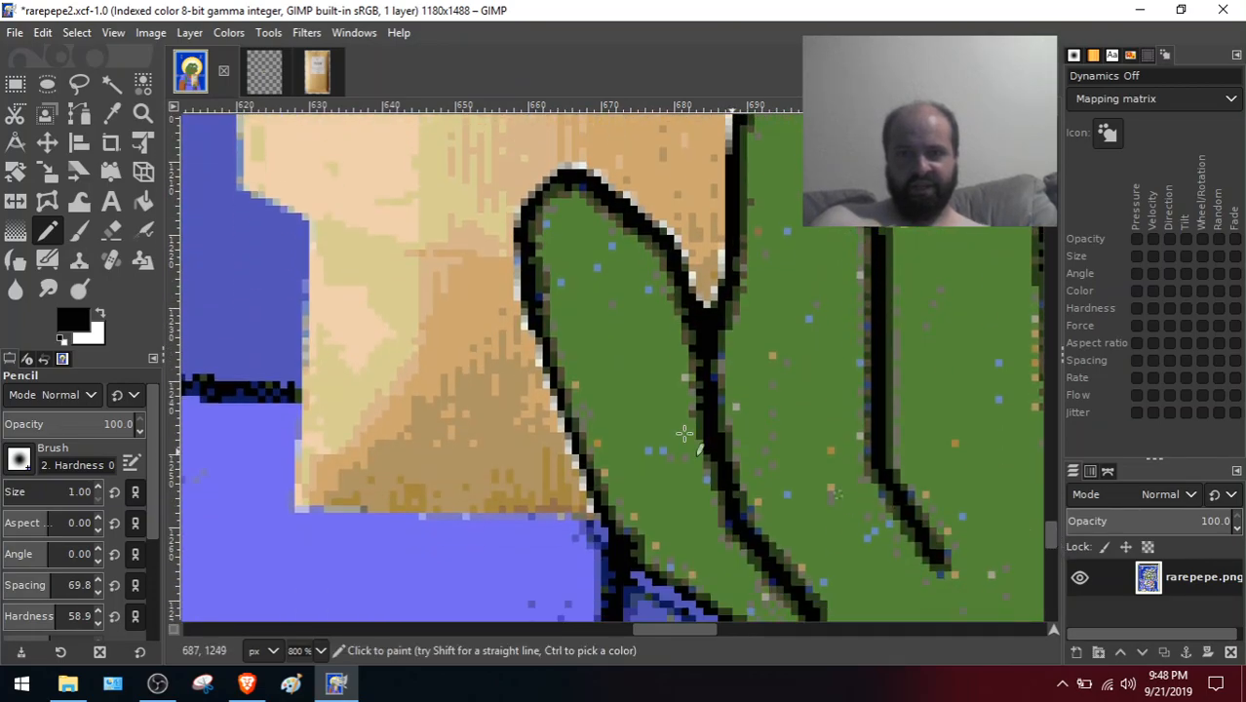
left_click(111, 113)
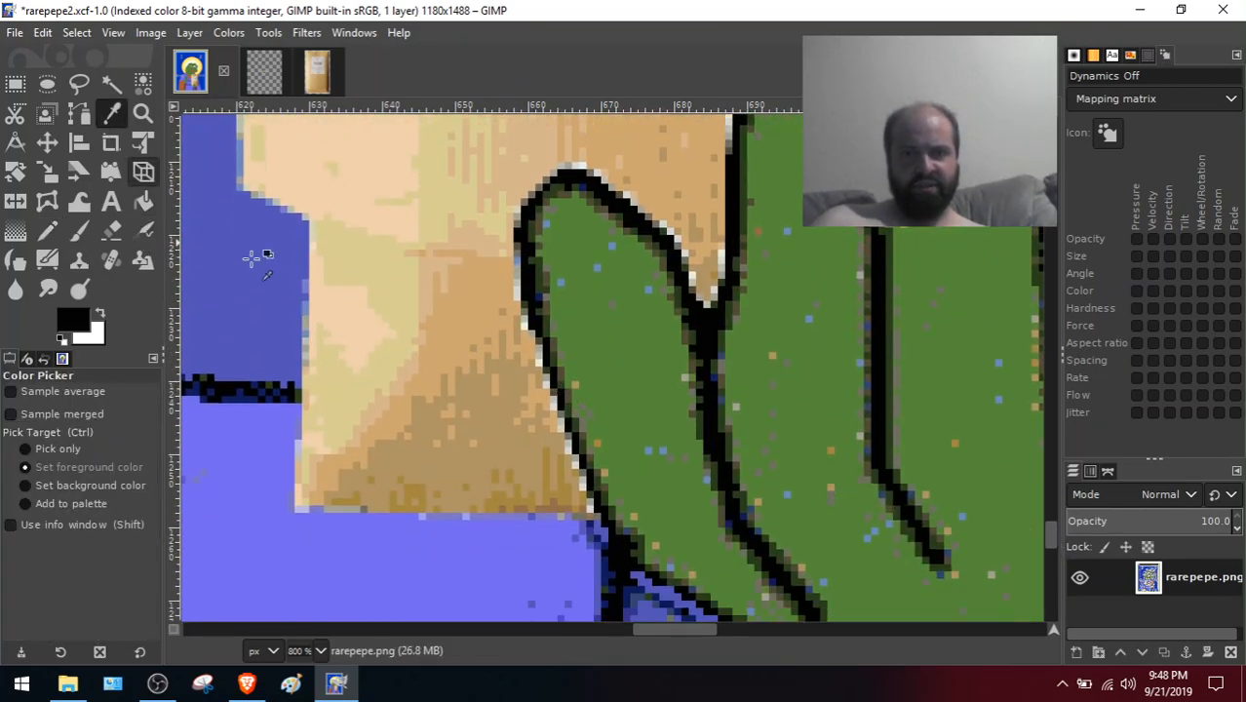
left_click(538, 458)
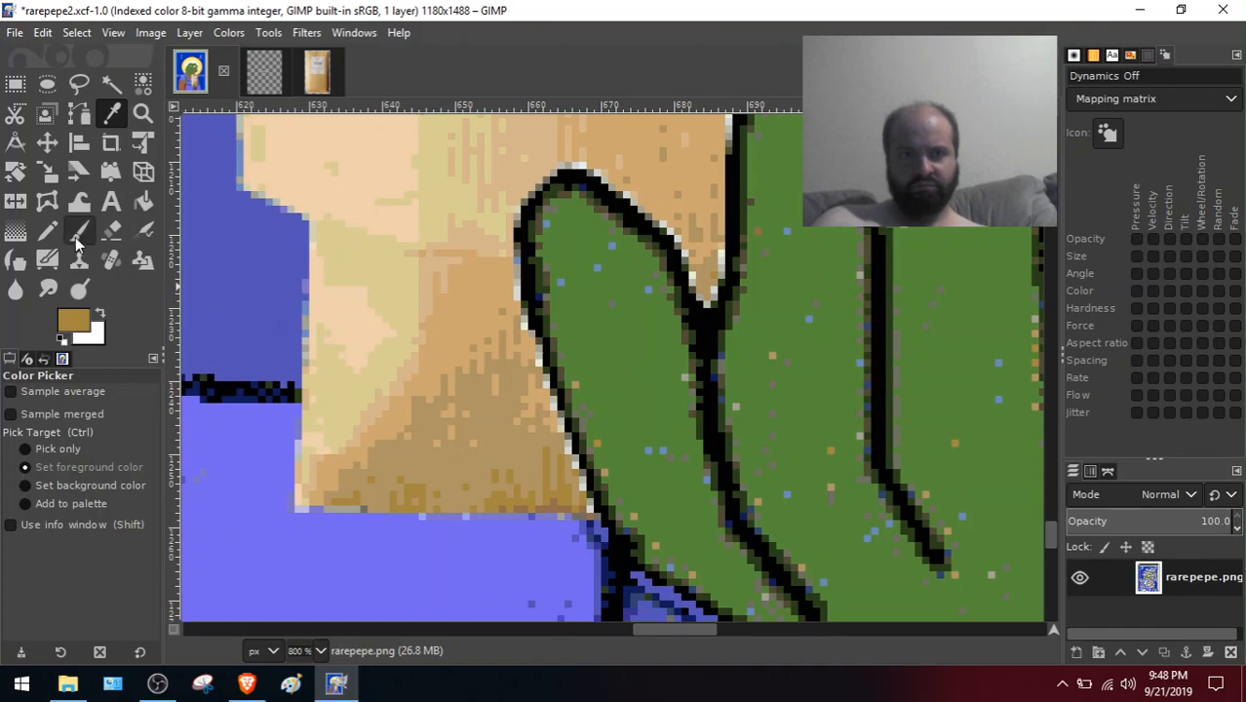
left_click(48, 230)
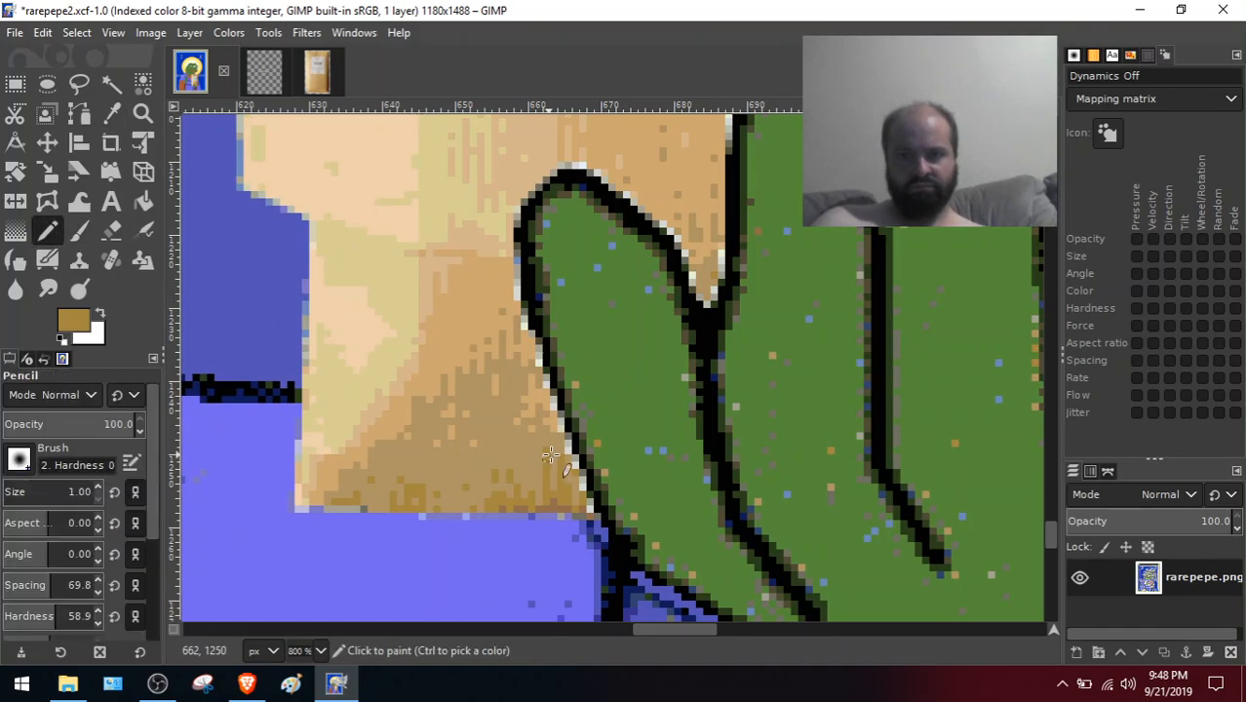
left_click(590, 505)
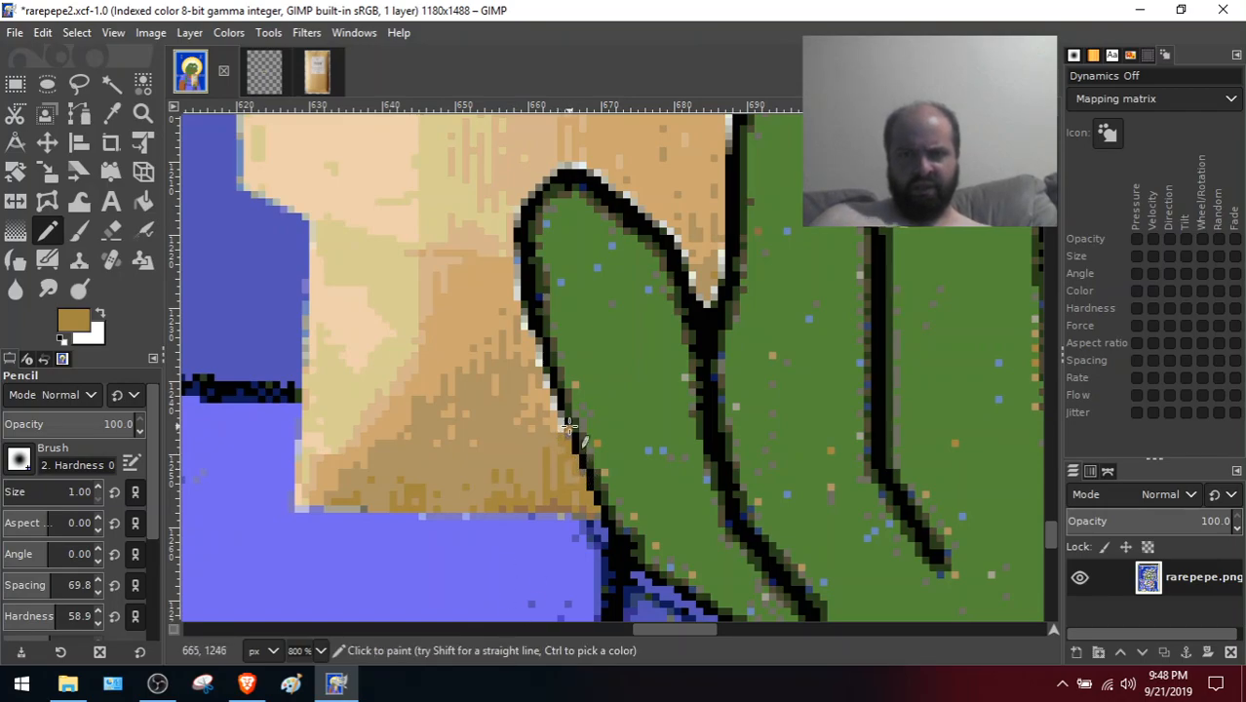
Sample the bag's lighter tan and paint over the white fringe along the upper outer side of the leftmost finger
left_click(113, 115)
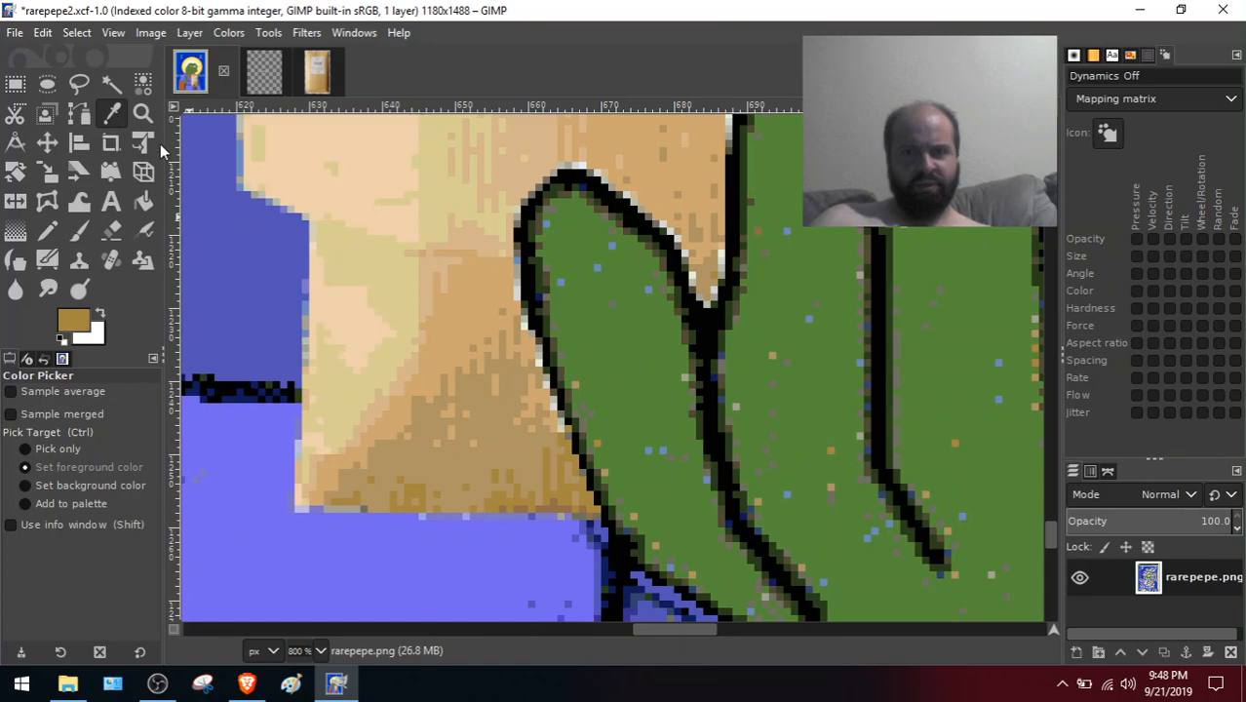
left_click(467, 306)
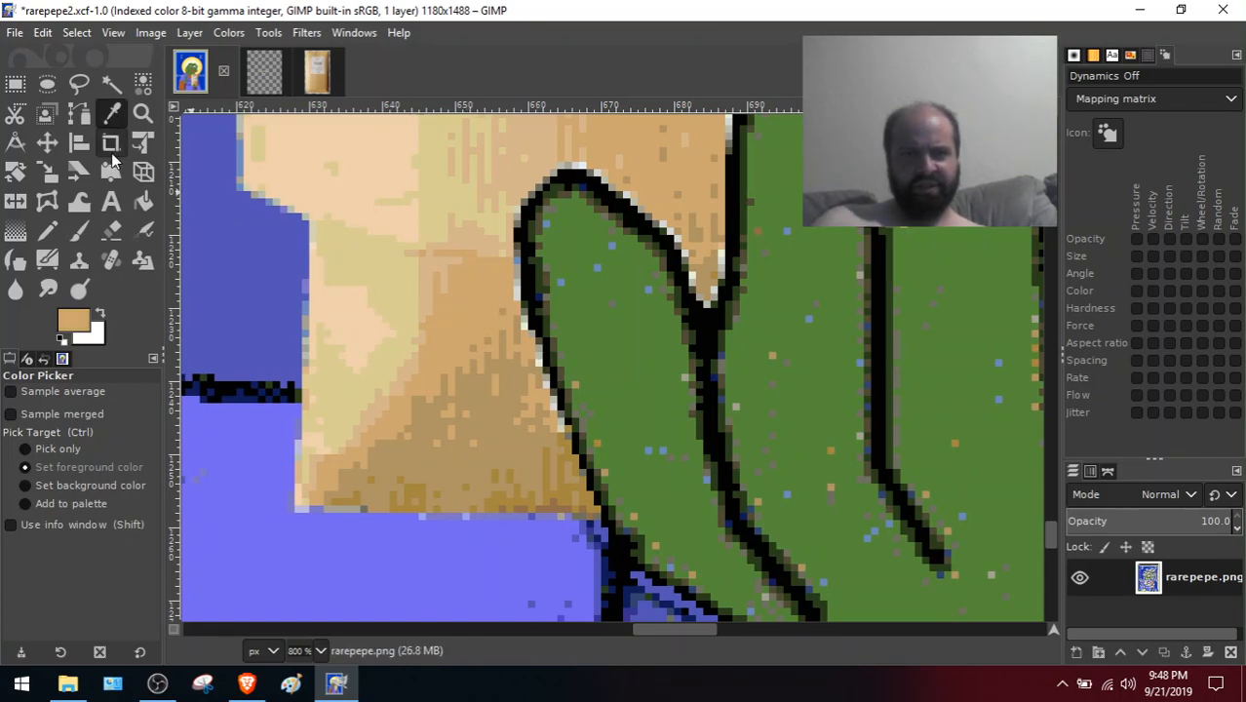
left_click(61, 232)
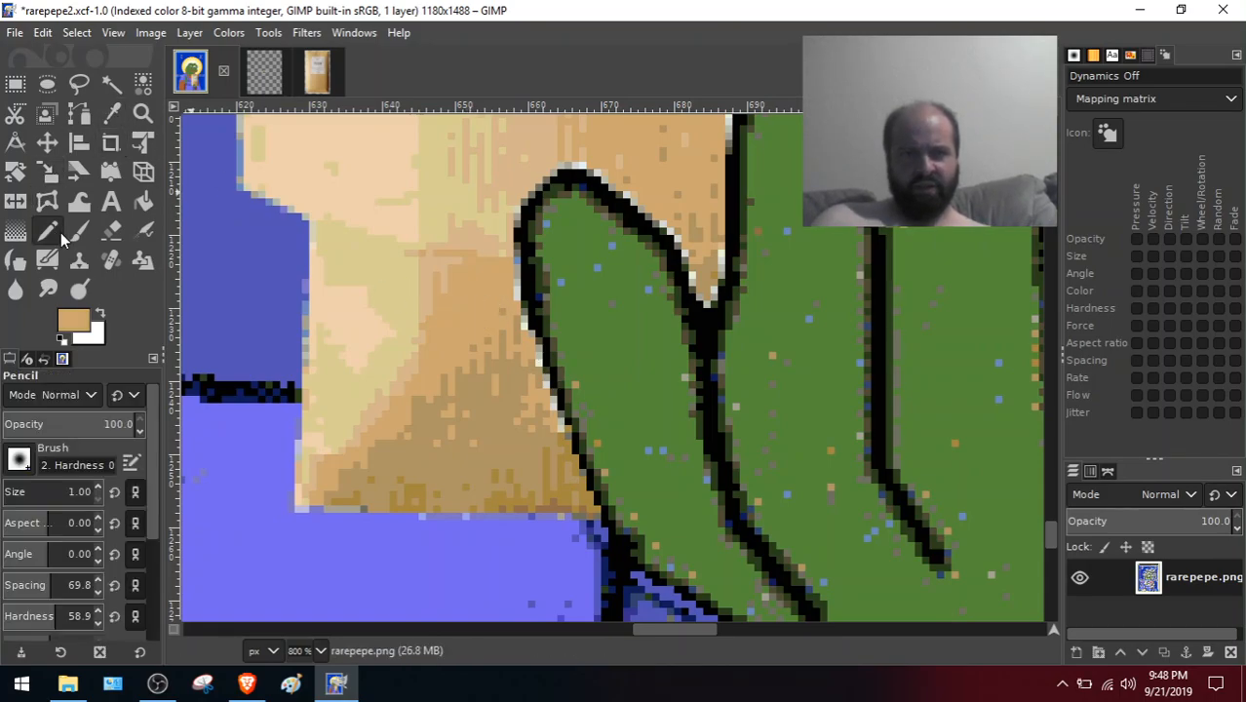
left_click(544, 387)
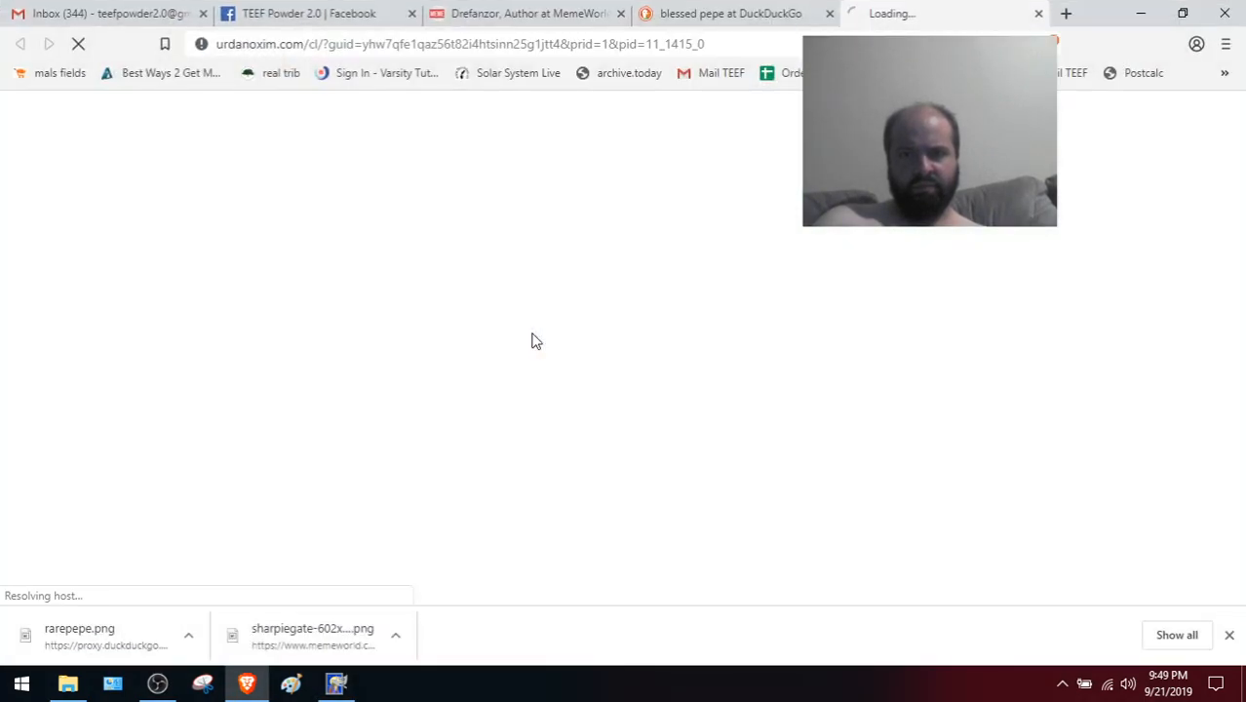
Close the stray loading tab in the web browser and minimize the browser to return to GIMP
left_click(1039, 13)
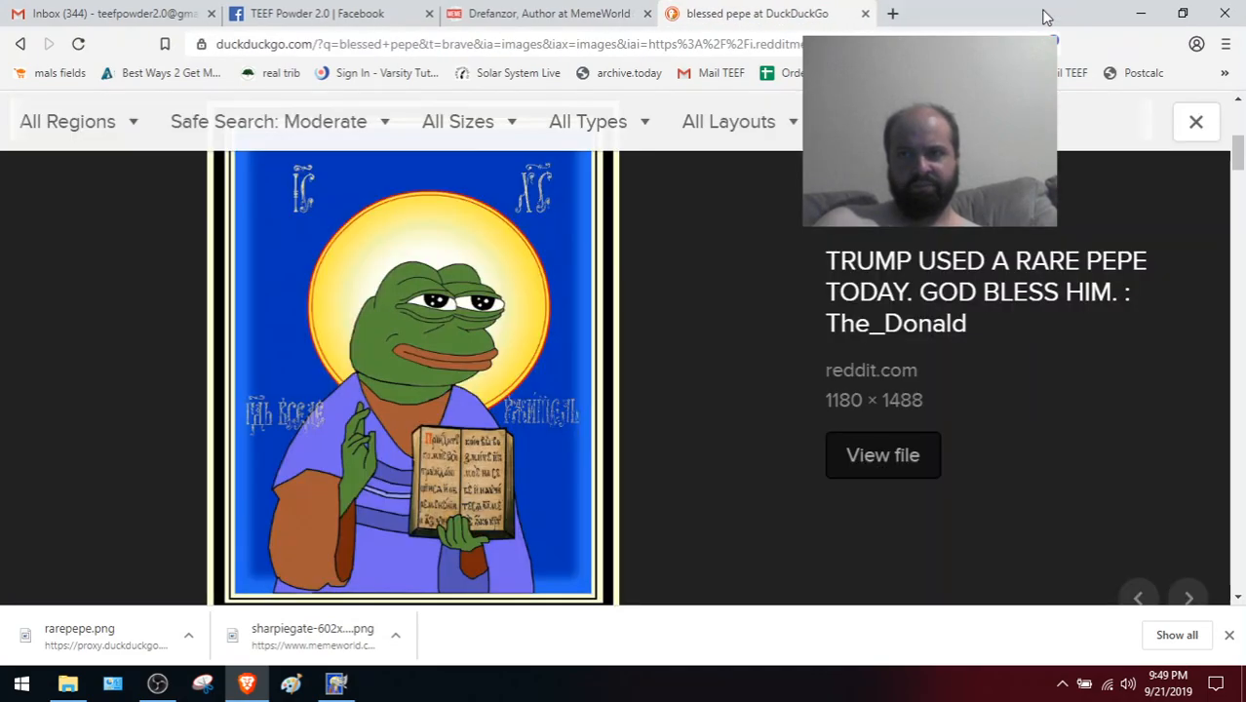
left_click(1140, 13)
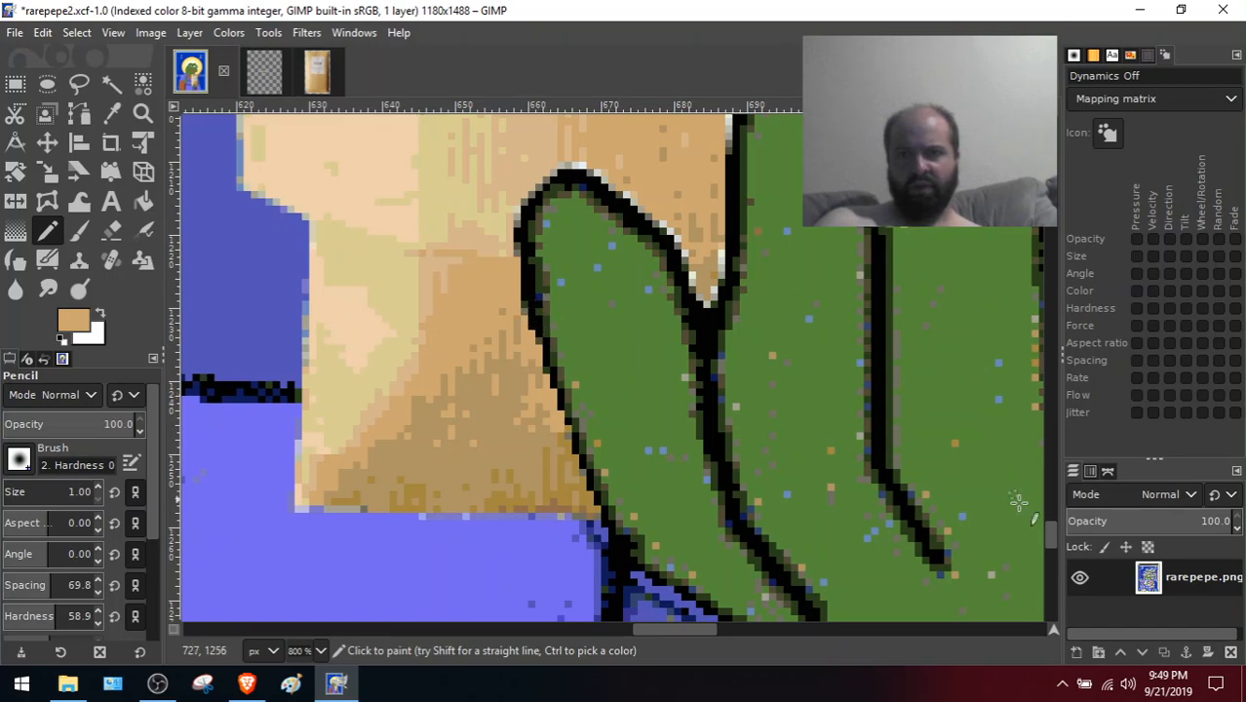
Paint over the white fringe around the leftmost finger's tip and down its inner side with the light tan, using the Pencil
left_click_drag(1050, 535, 1049, 522)
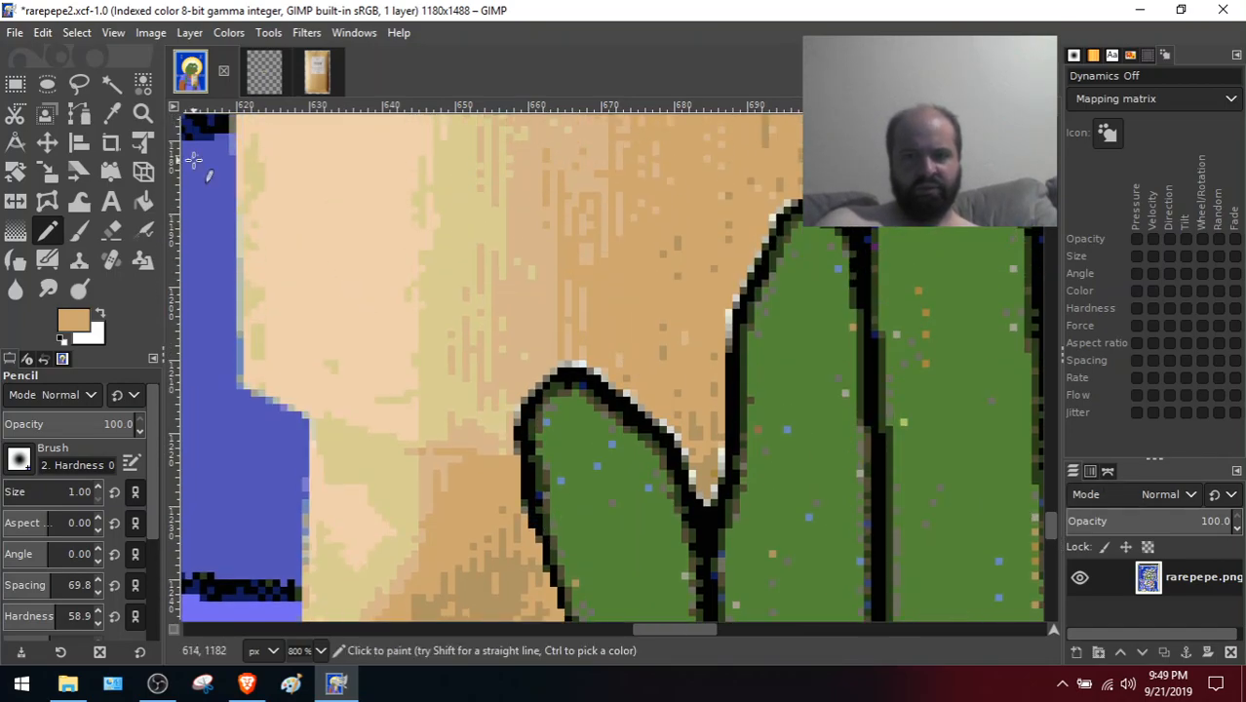
left_click(111, 113)
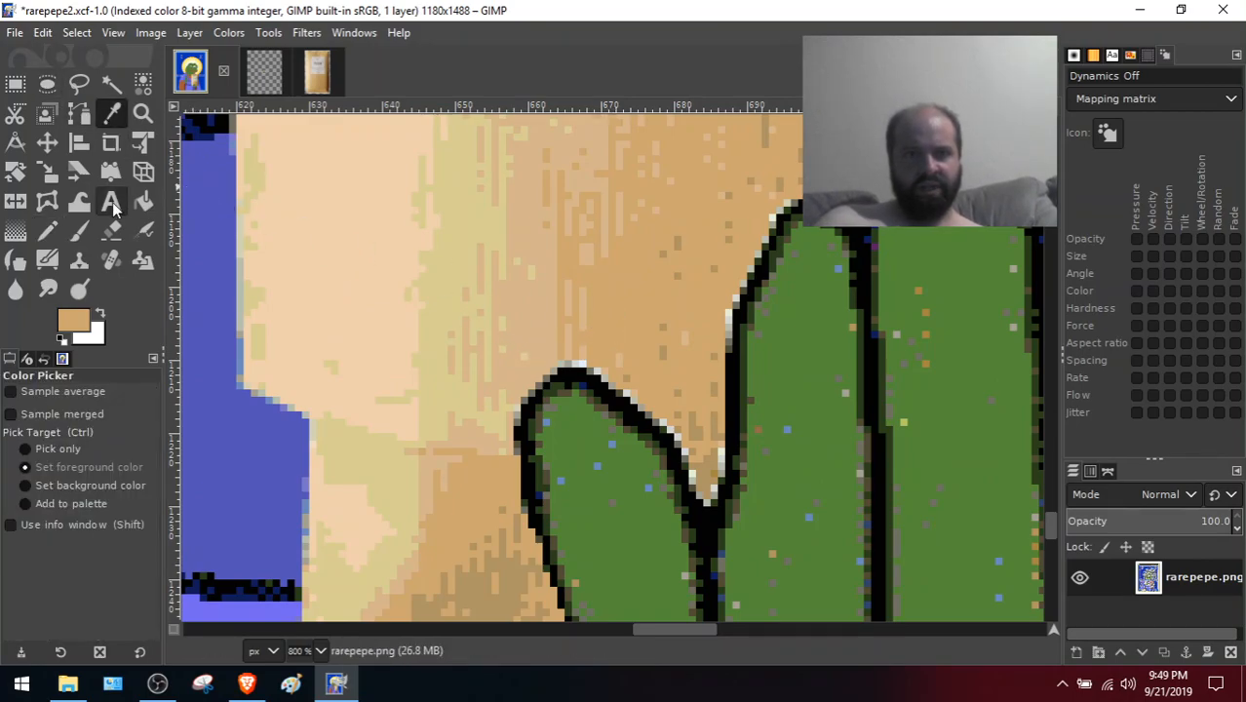
left_click(48, 231)
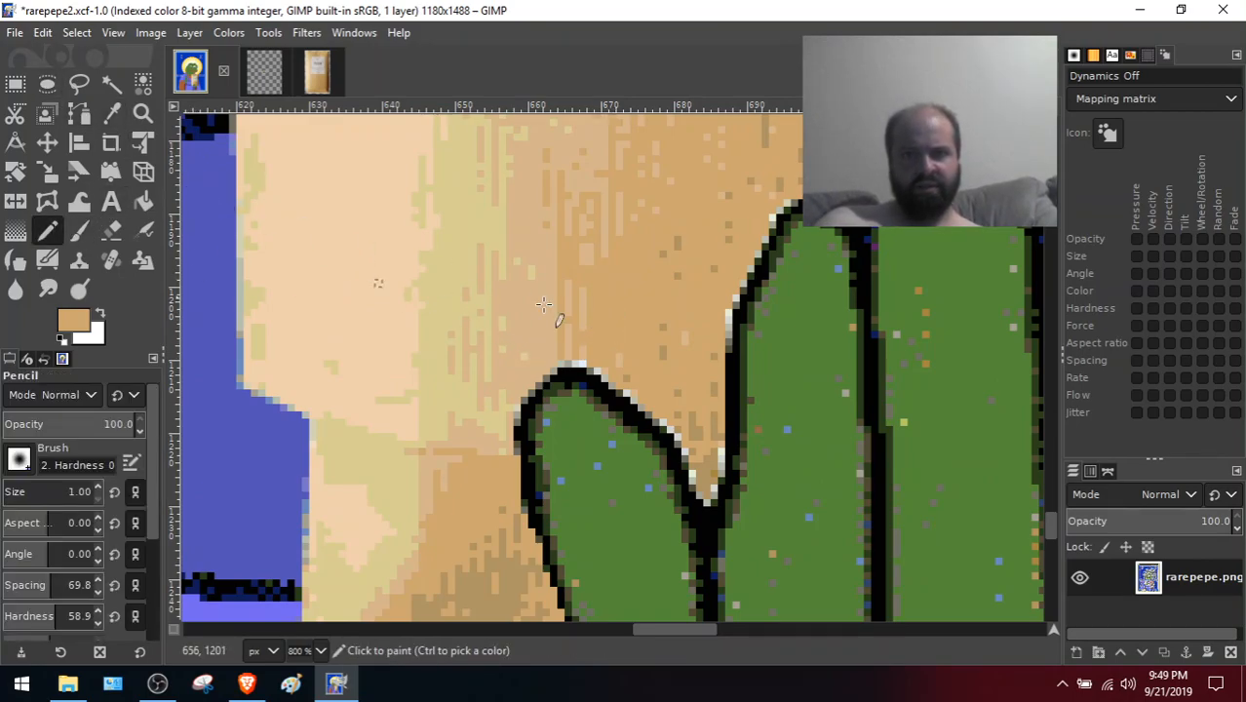
left_click(580, 363)
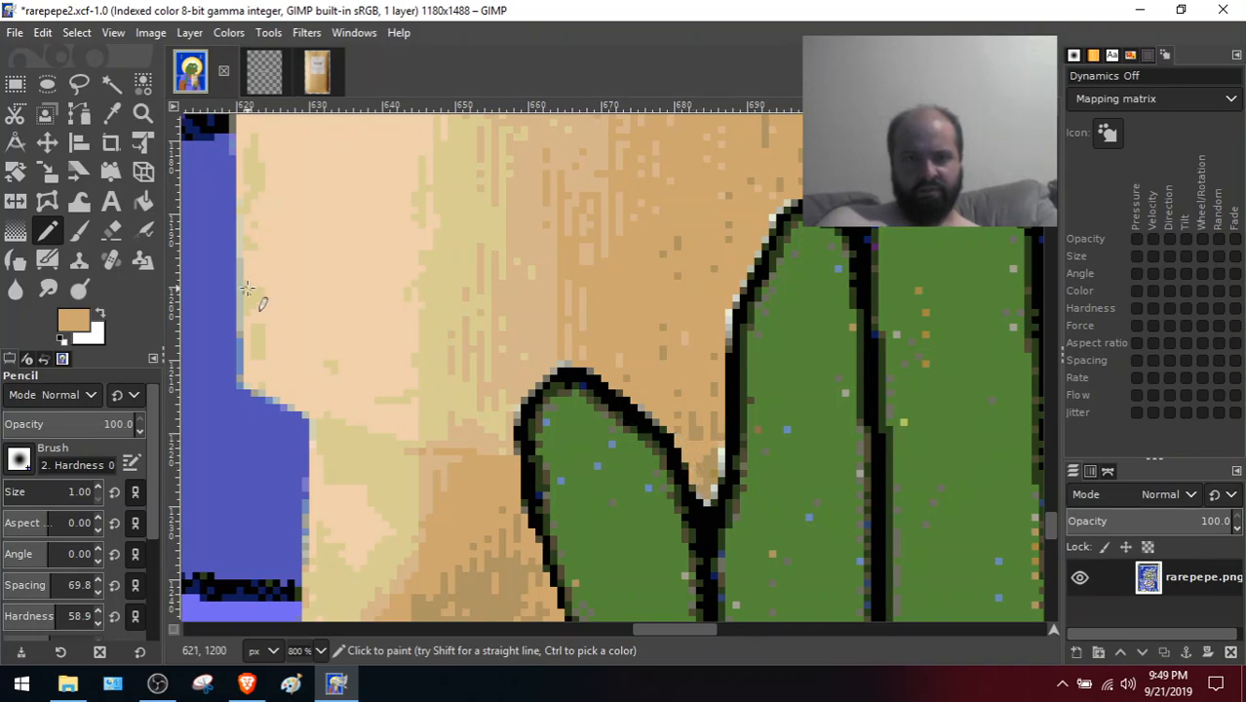
Sample the brownish tan in the gap beside the leftmost finger and pencil over the white pixels at the bottom of that gap
left_click(111, 113)
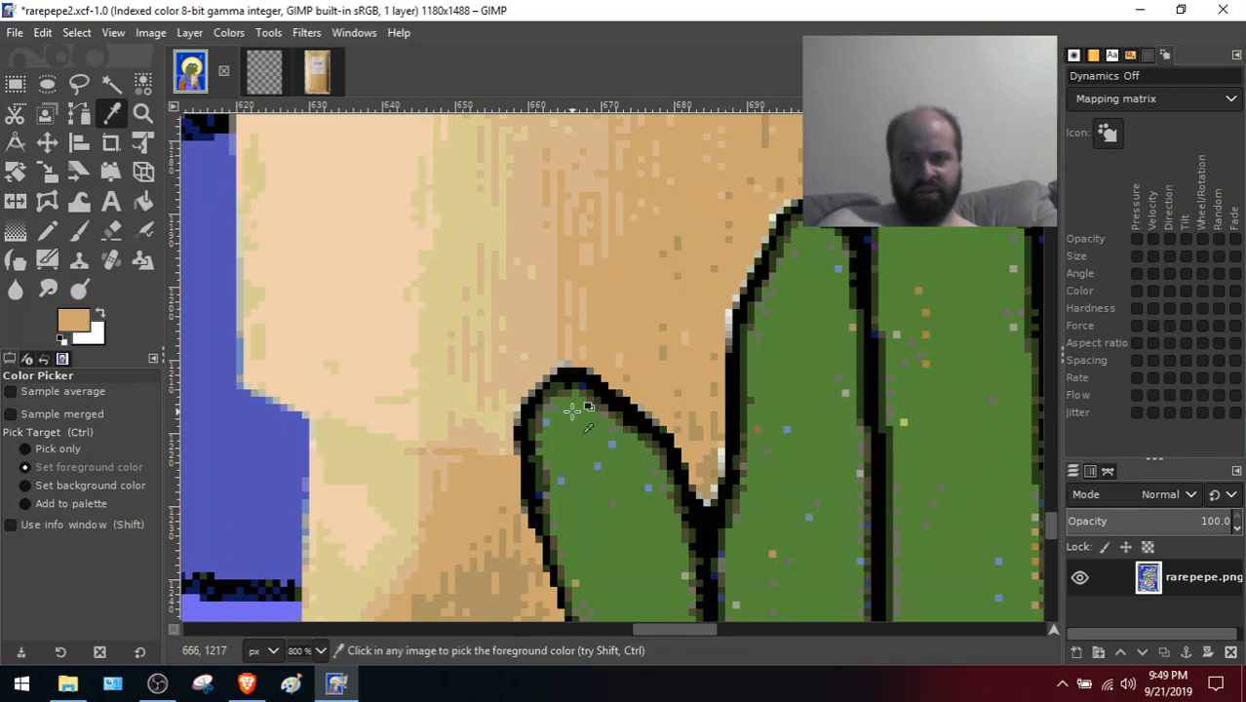
left_click(715, 466)
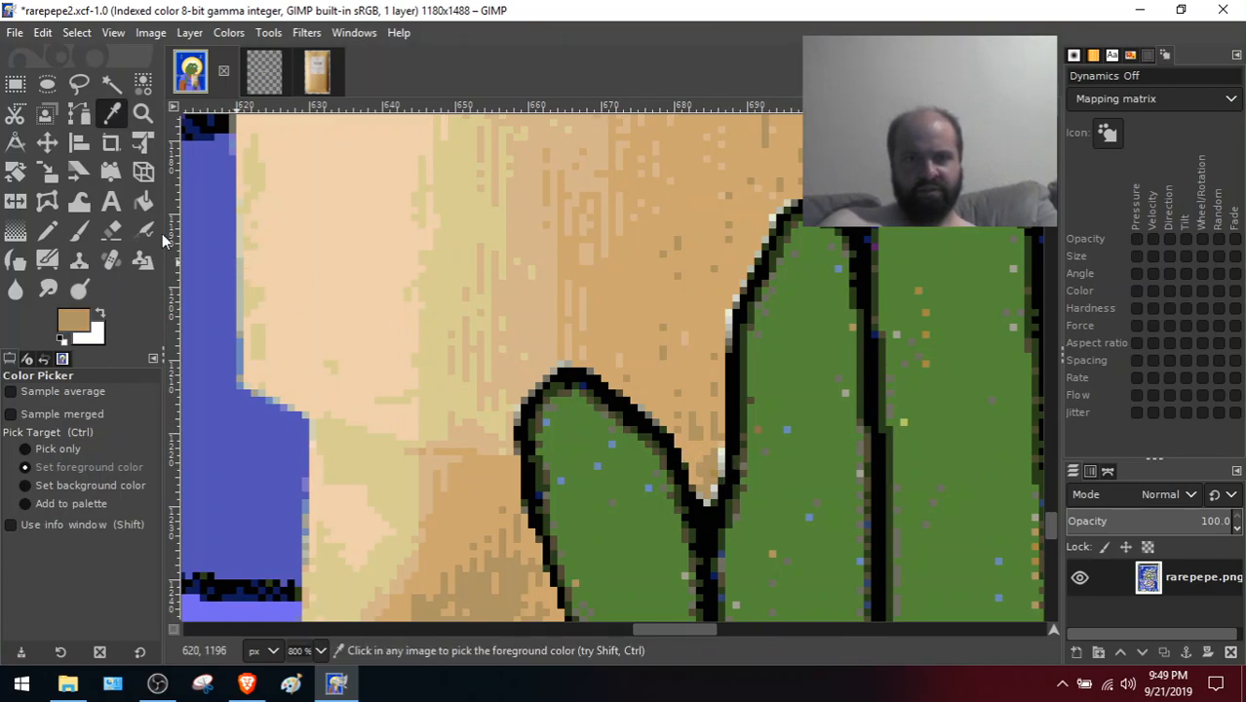
left_click(57, 228)
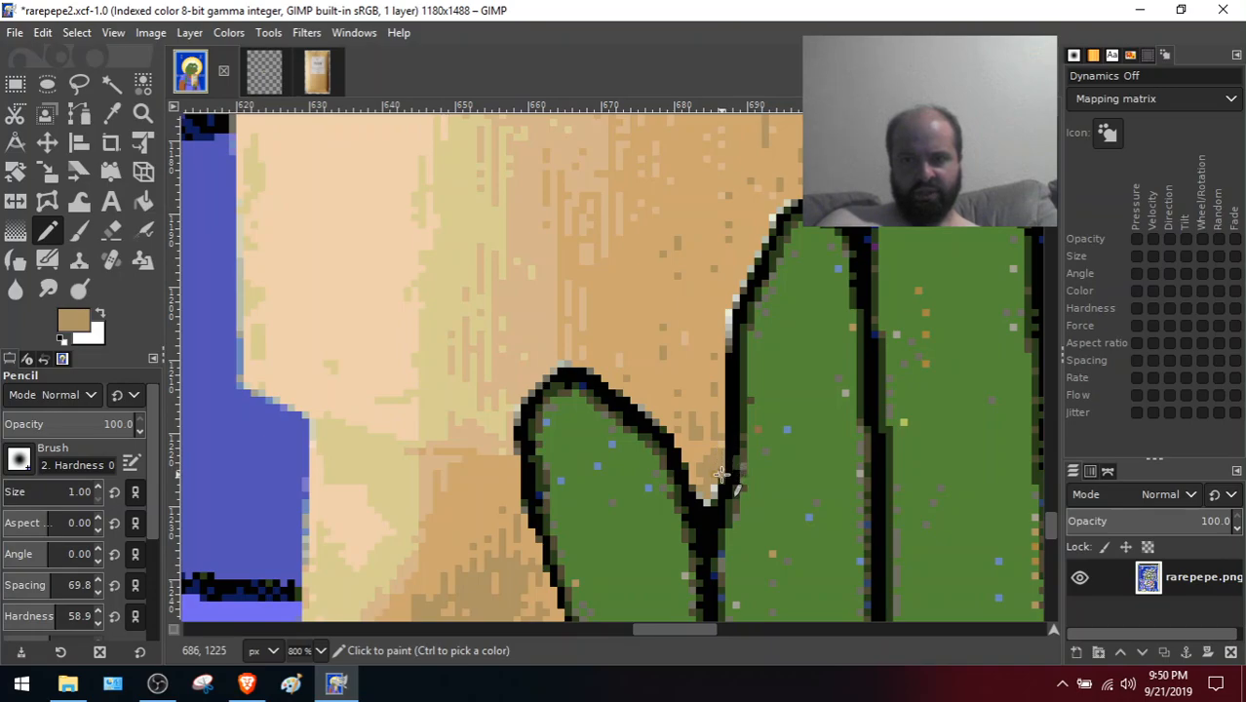
left_click(708, 505)
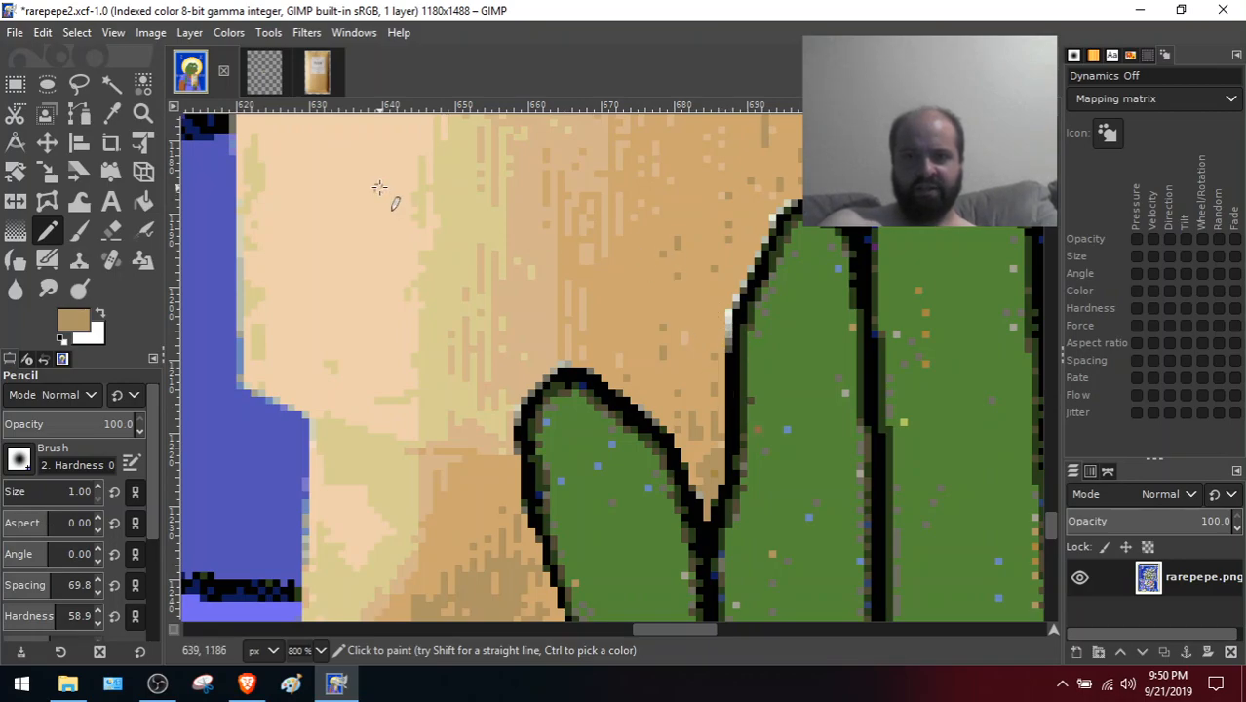
Sample the bag's light tan beside the second finger and pencil over the white fringe along that finger's outer edge up to its tip
left_click(112, 116)
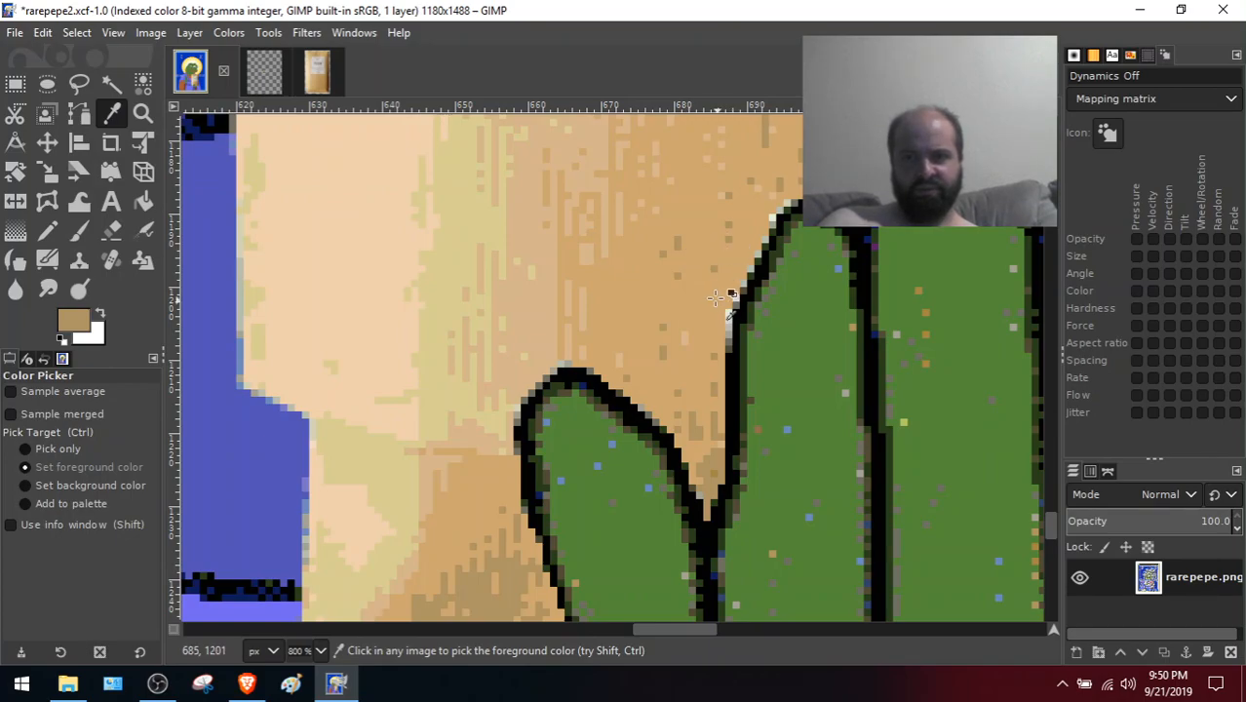
left_click(704, 301)
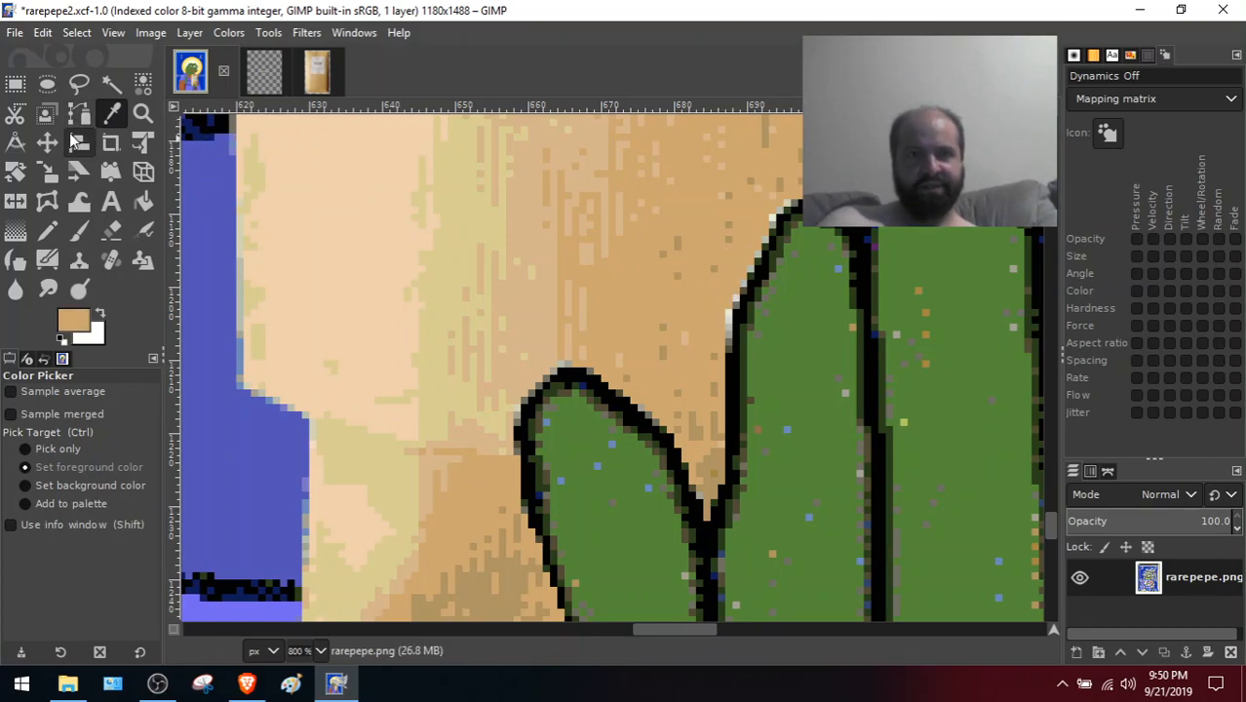
left_click(47, 230)
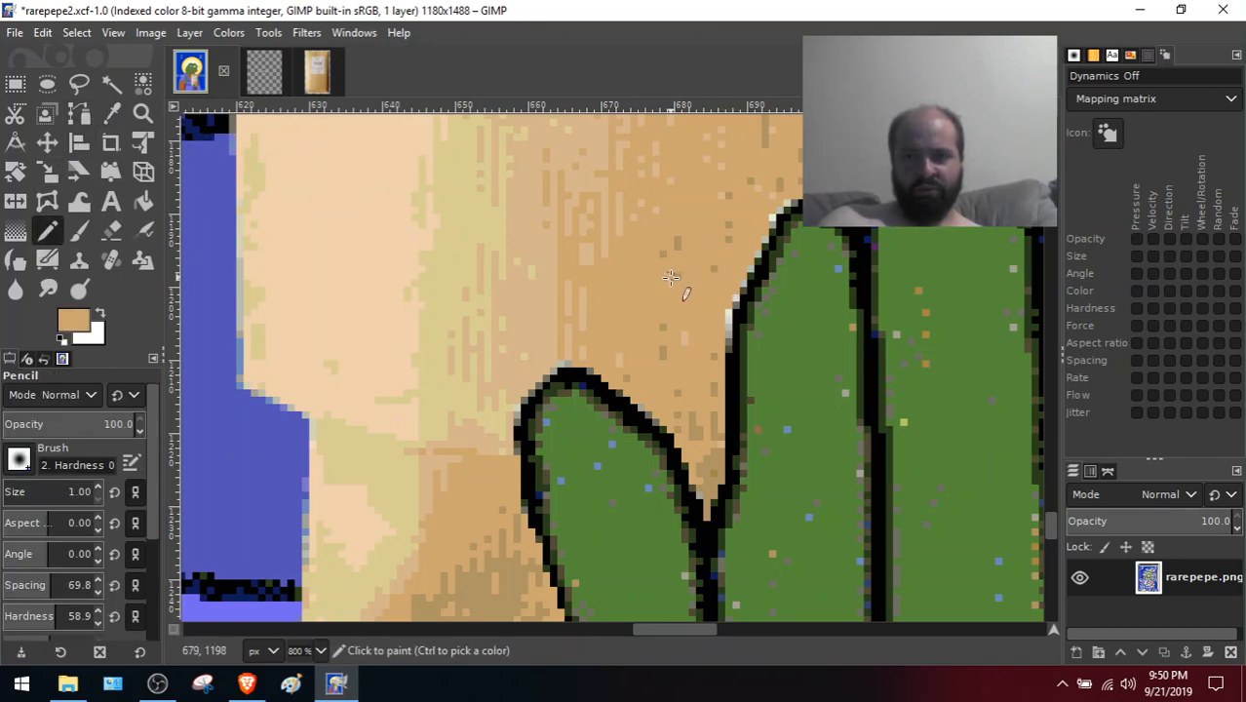
left_click_drag(727, 315, 729, 343)
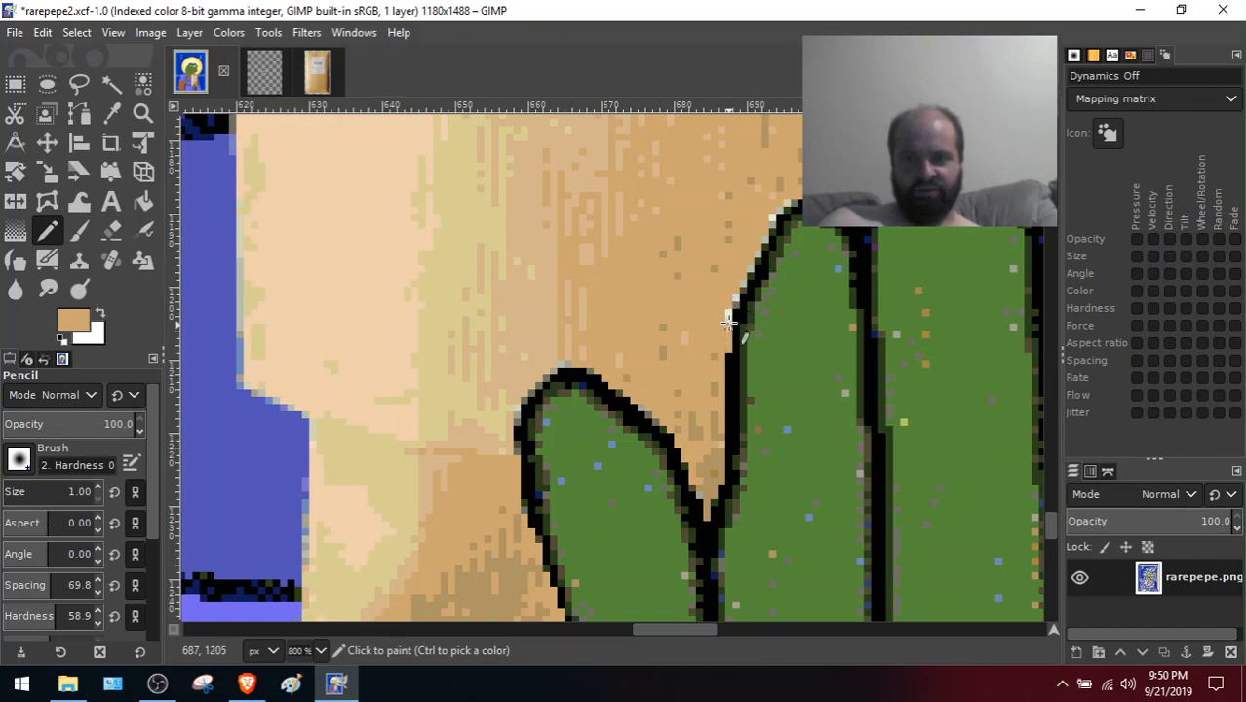
left_click(735, 299)
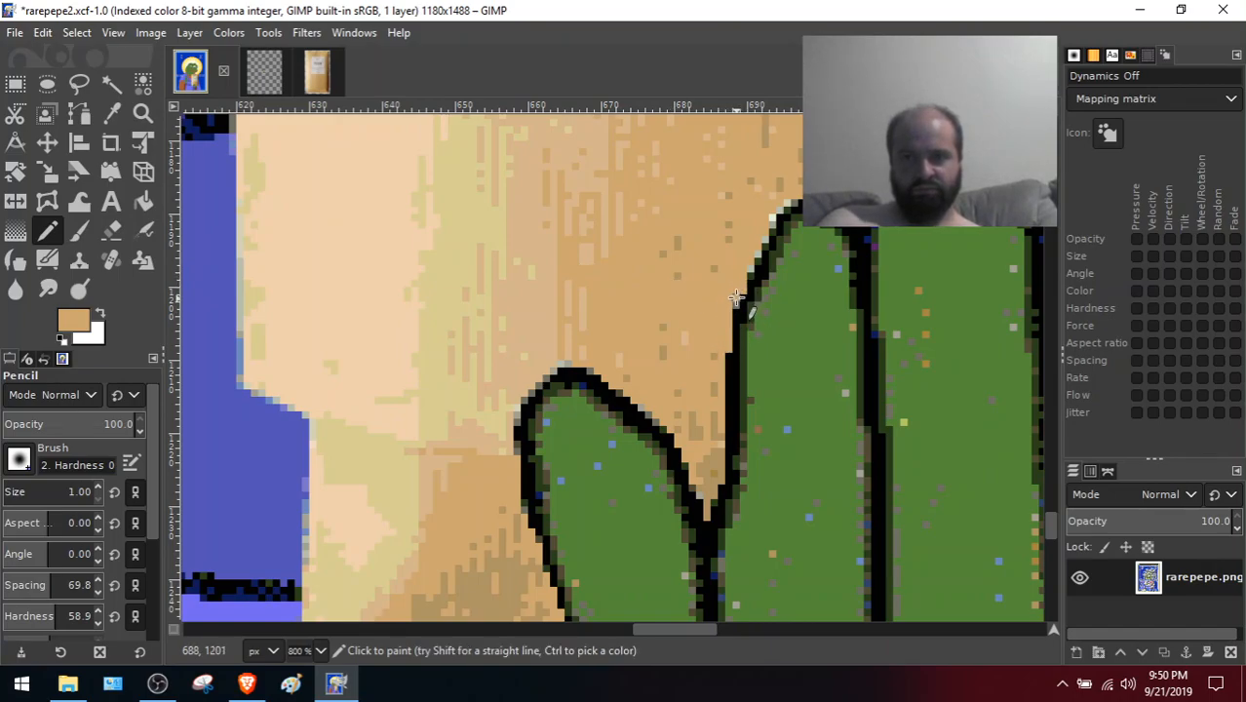
left_click(763, 262)
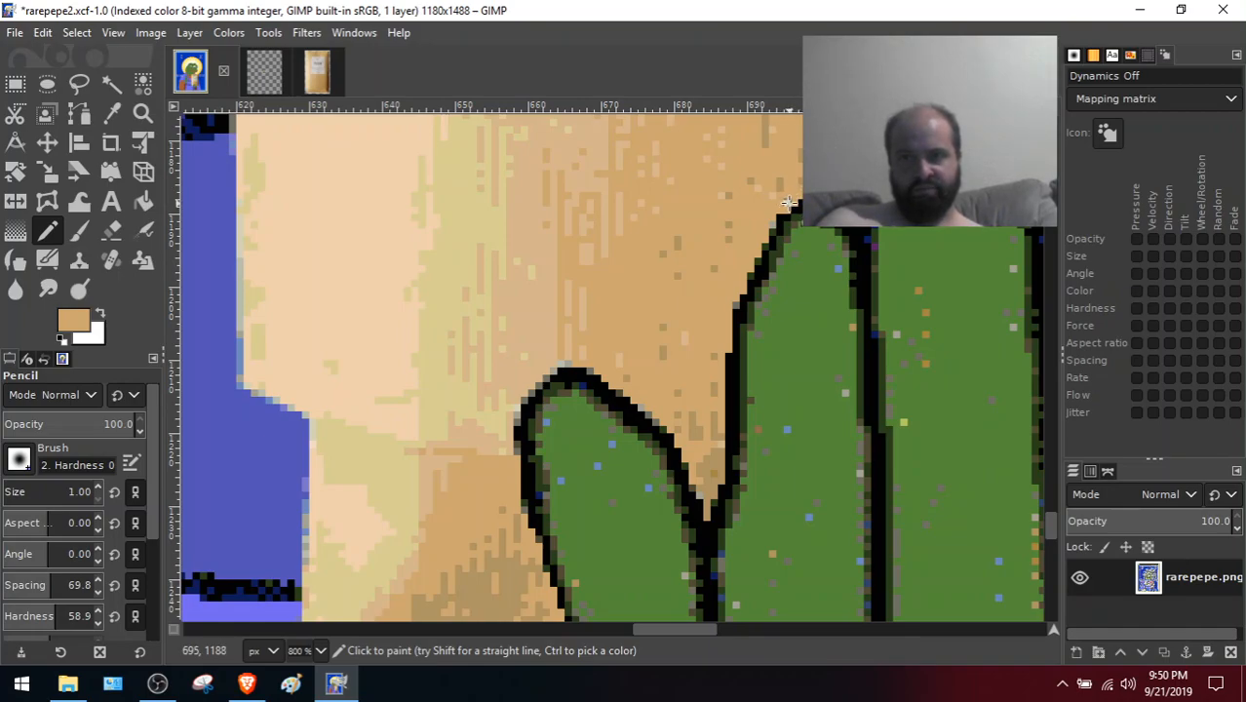
Sample the brownish tan above the fingertips and pencil over the white fringe around the third and fourth fingers' tips and the fourth finger's outer side
left_click_drag(640, 627, 692, 622)
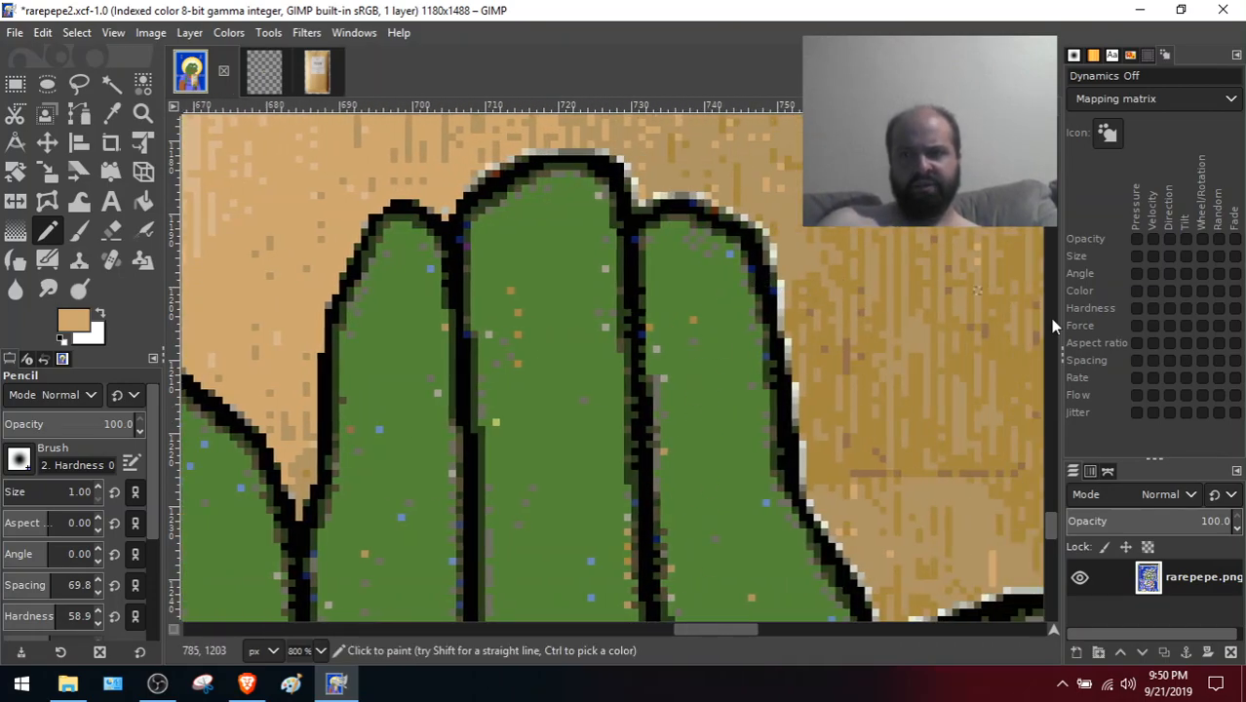
left_click_drag(1049, 523, 1048, 513)
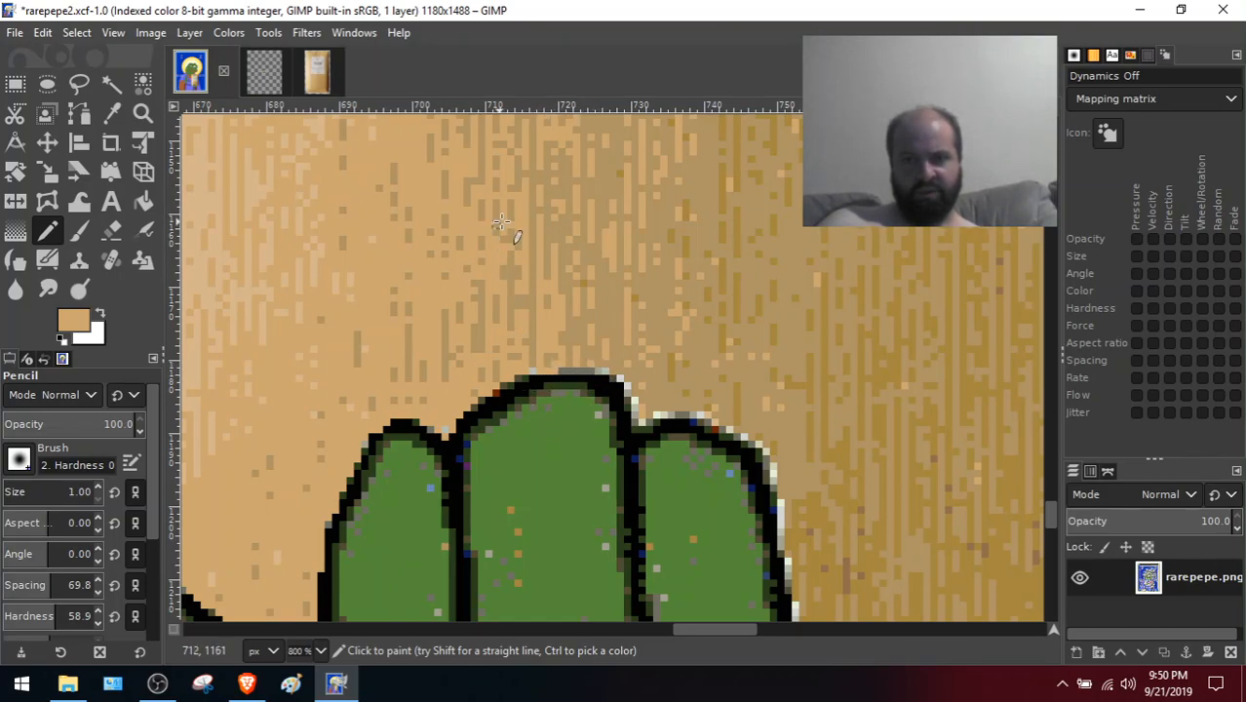
left_click(113, 115)
left_click(719, 334)
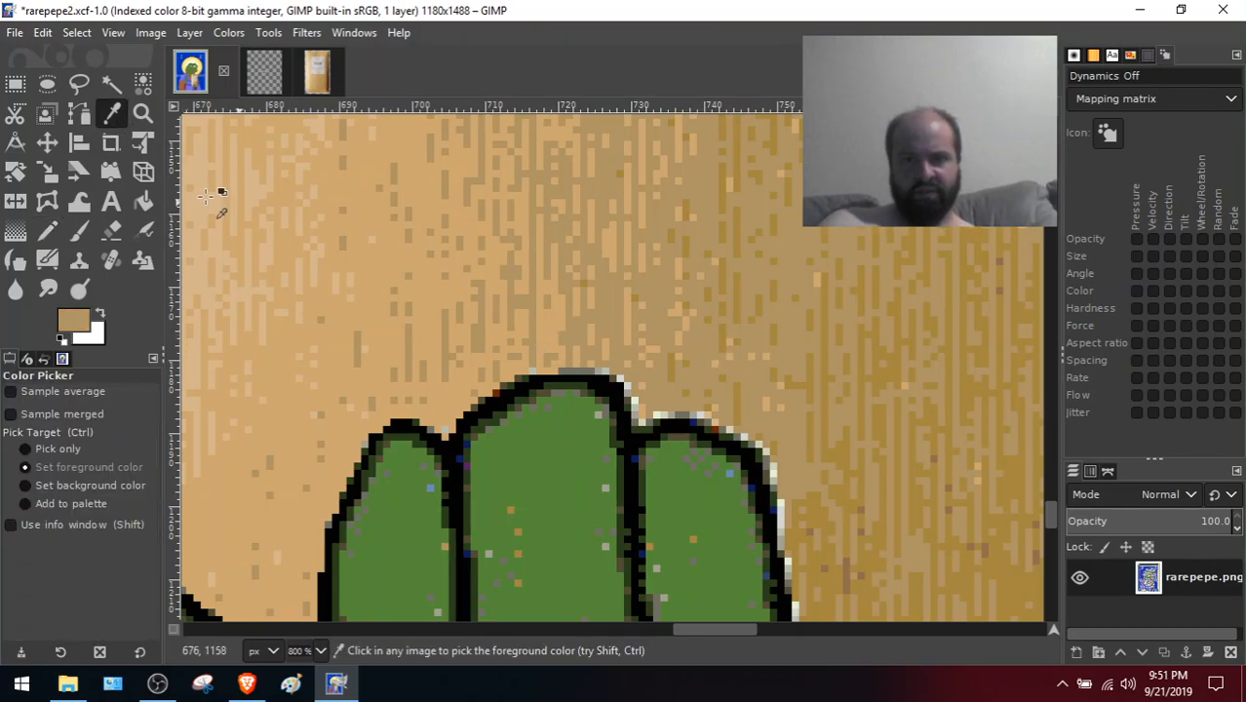
left_click(46, 231)
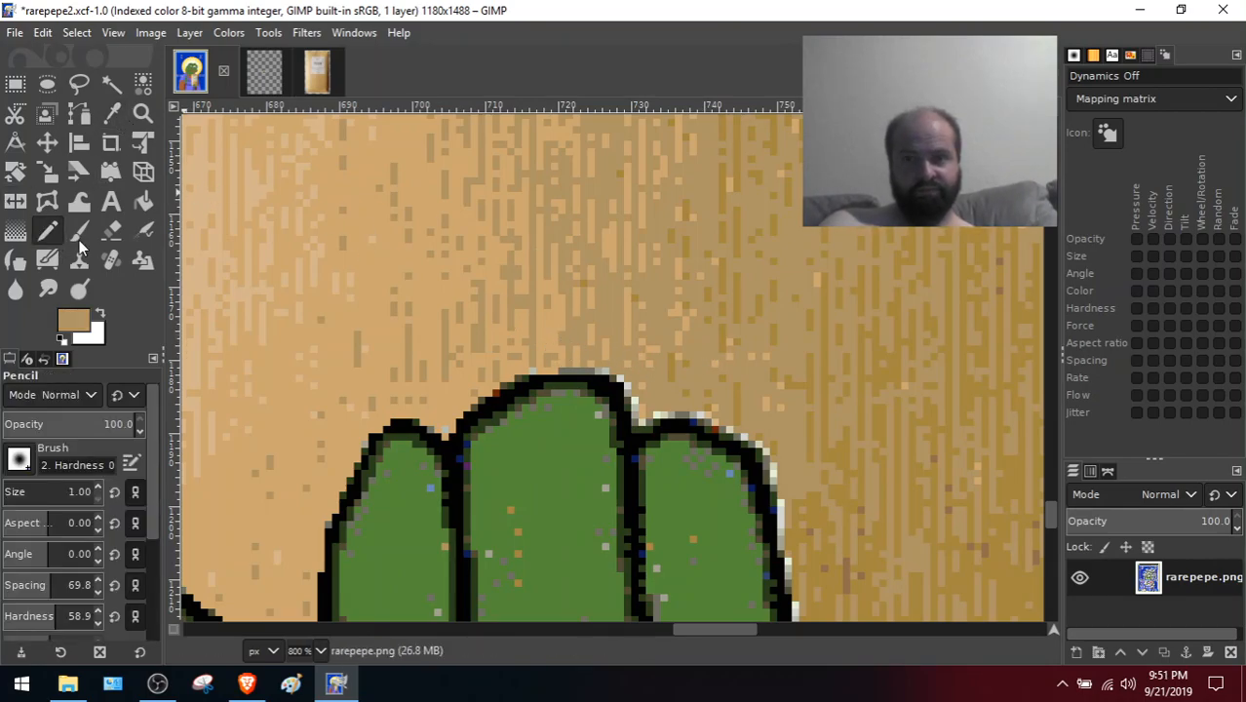
left_click(604, 369)
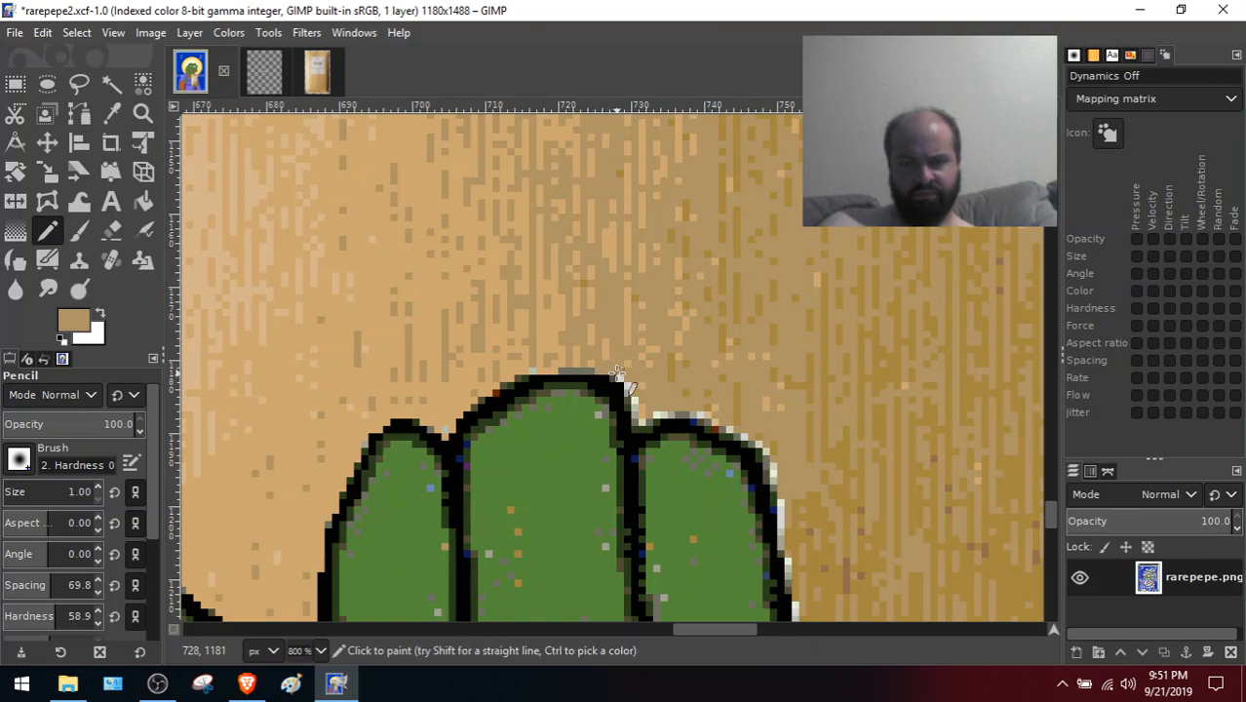
mouse_move(614, 374)
left_mouse_down()
mouse_move(640, 418)
mouse_move(659, 413)
left_mouse_up()
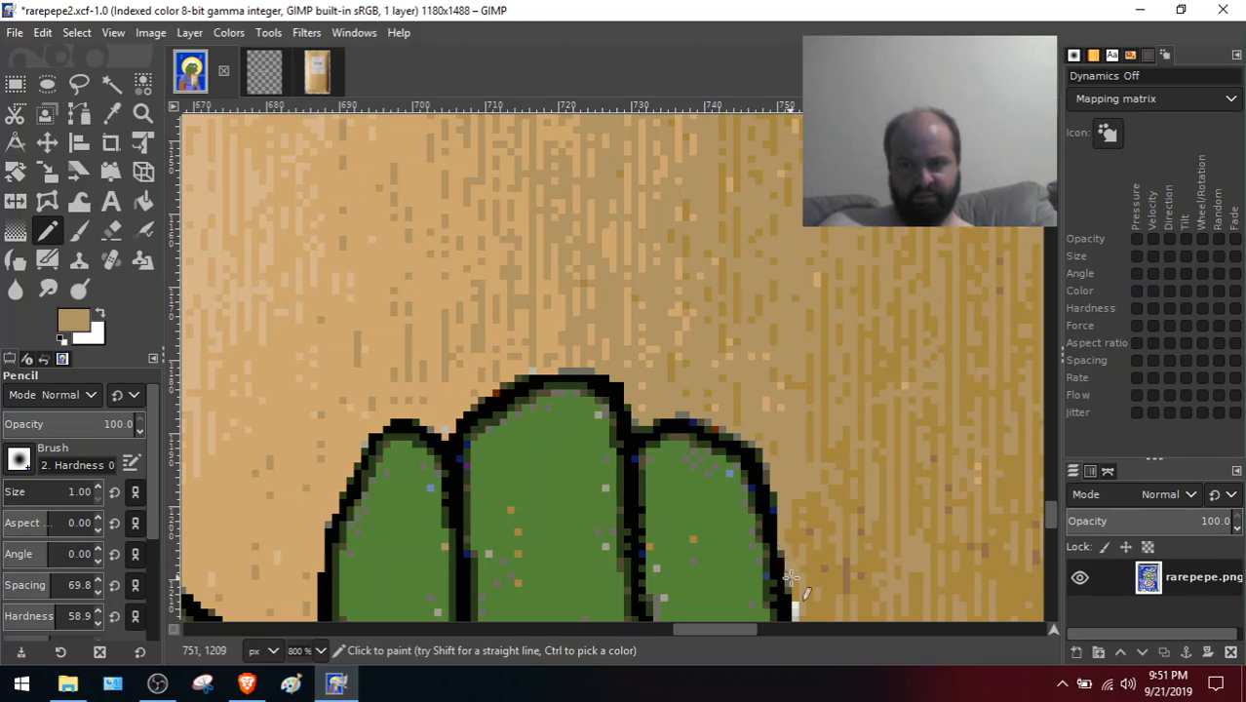
Pencil the brownish tan over the white fringe from the fourth finger's lower side along the top of the outstretched thumb
left_click_drag(1052, 505, 1054, 523)
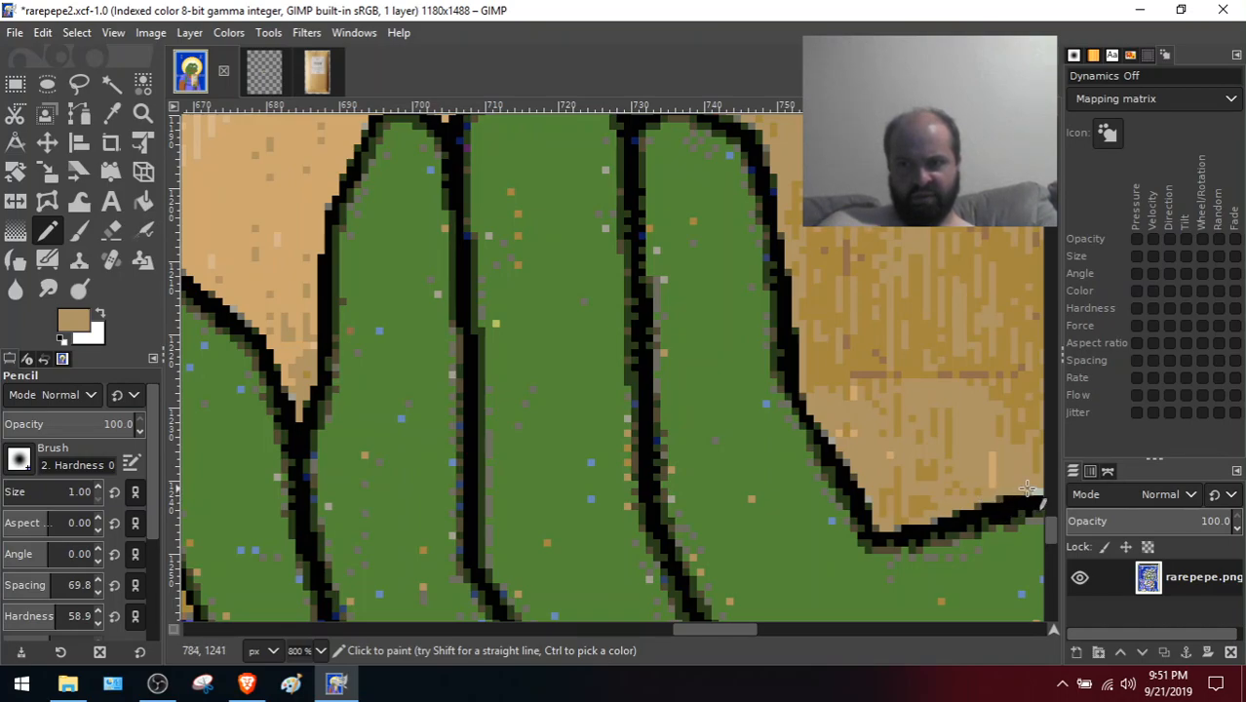
left_click_drag(698, 629, 738, 627)
mouse_move(671, 490)
left_mouse_down()
mouse_move(765, 486)
mouse_move(843, 561)
left_mouse_up()
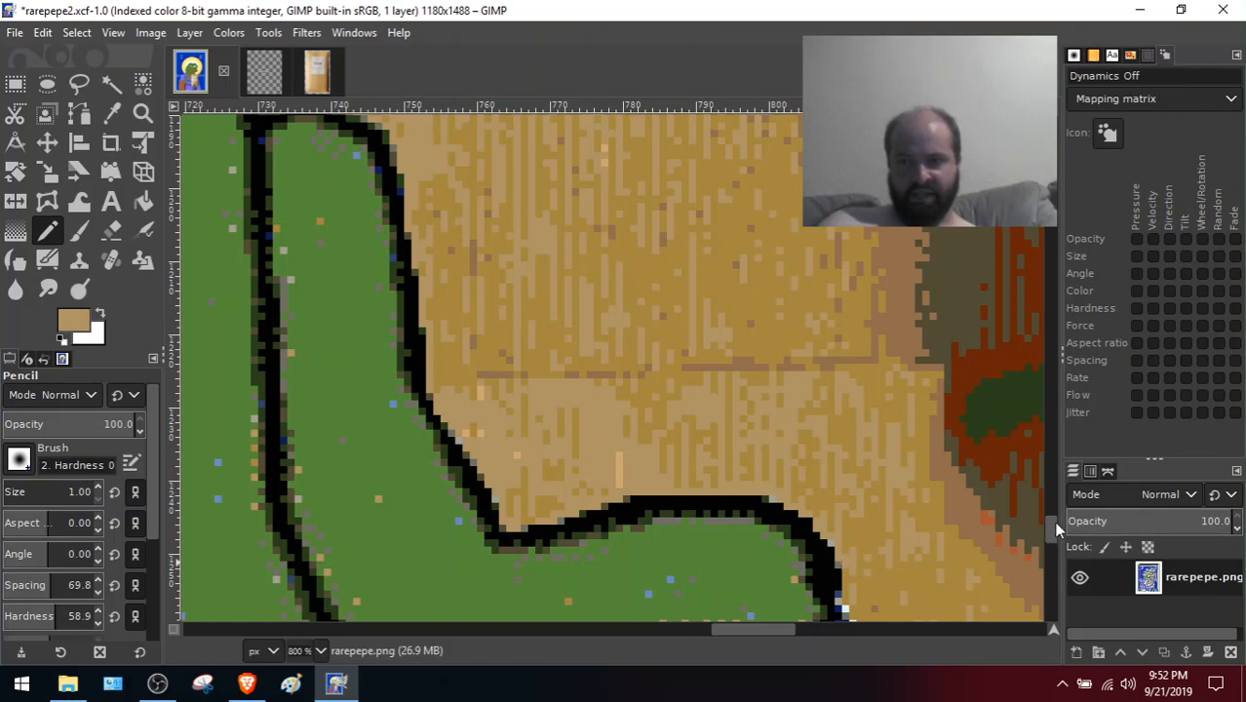
scroll(1052, 531, "down", 3)
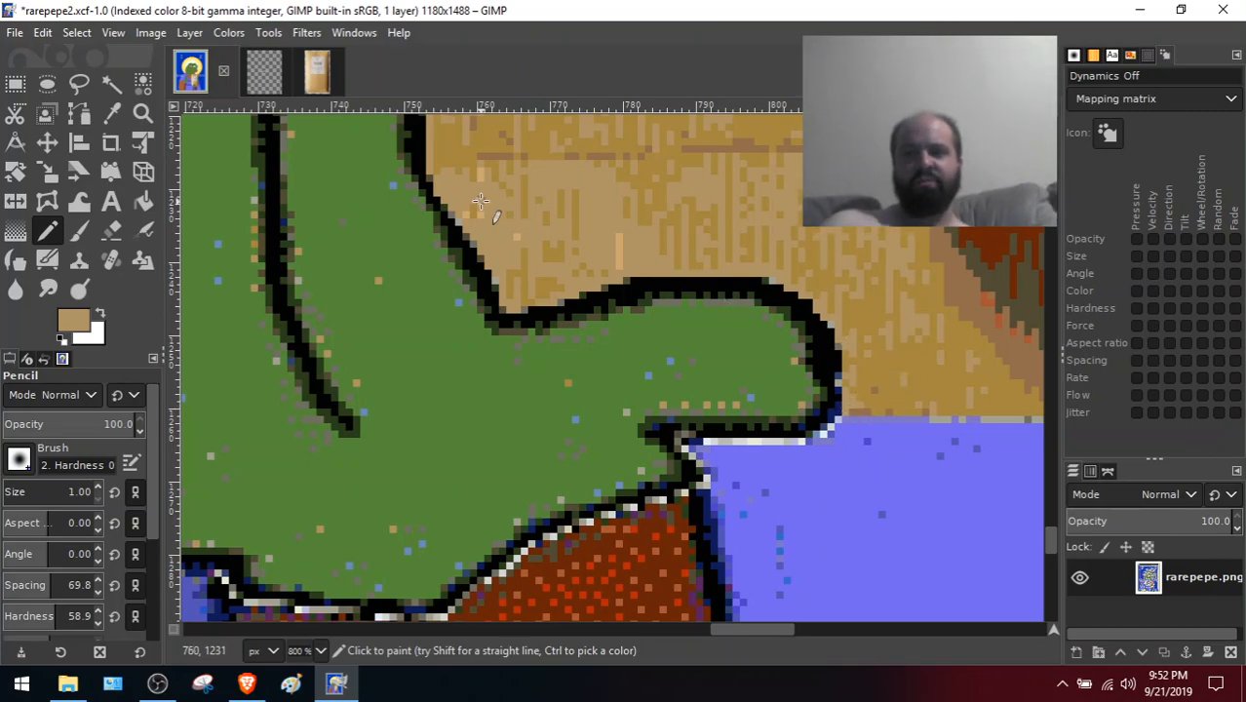
Sample the light violet-blue below the thumb and pencil over the white fringe along the thumb's underside and into its notch
left_click(113, 114)
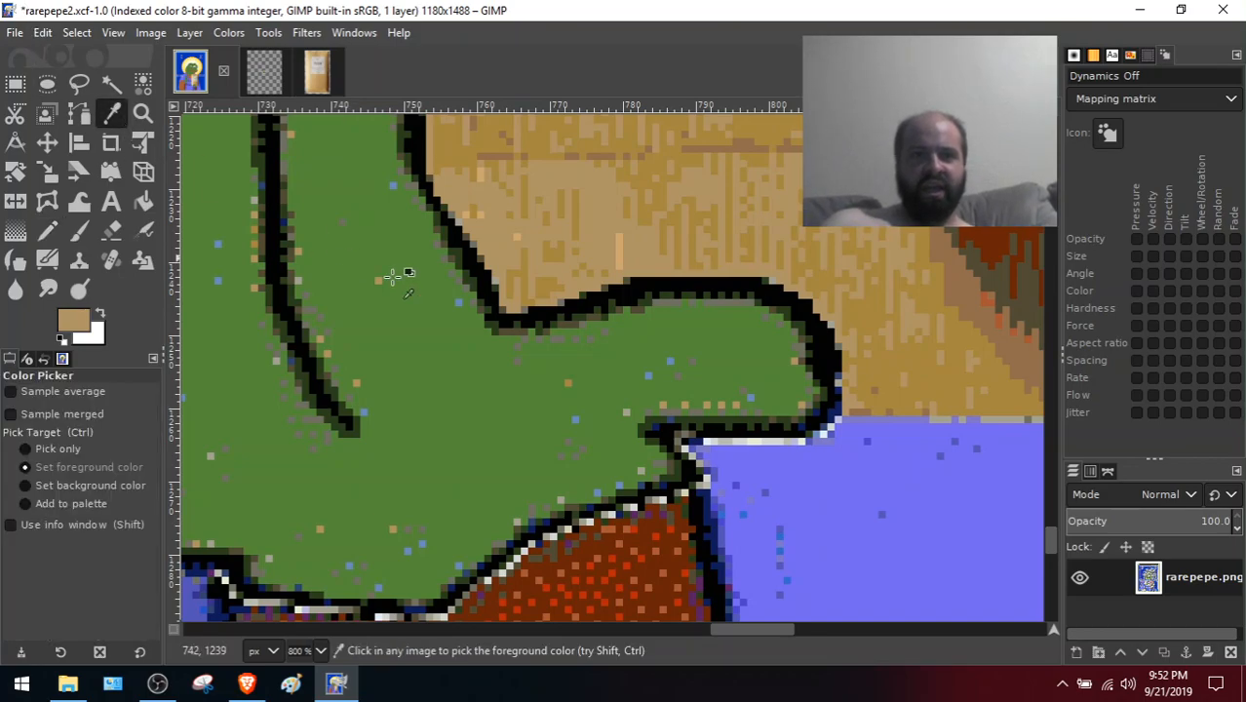
left_click(844, 539)
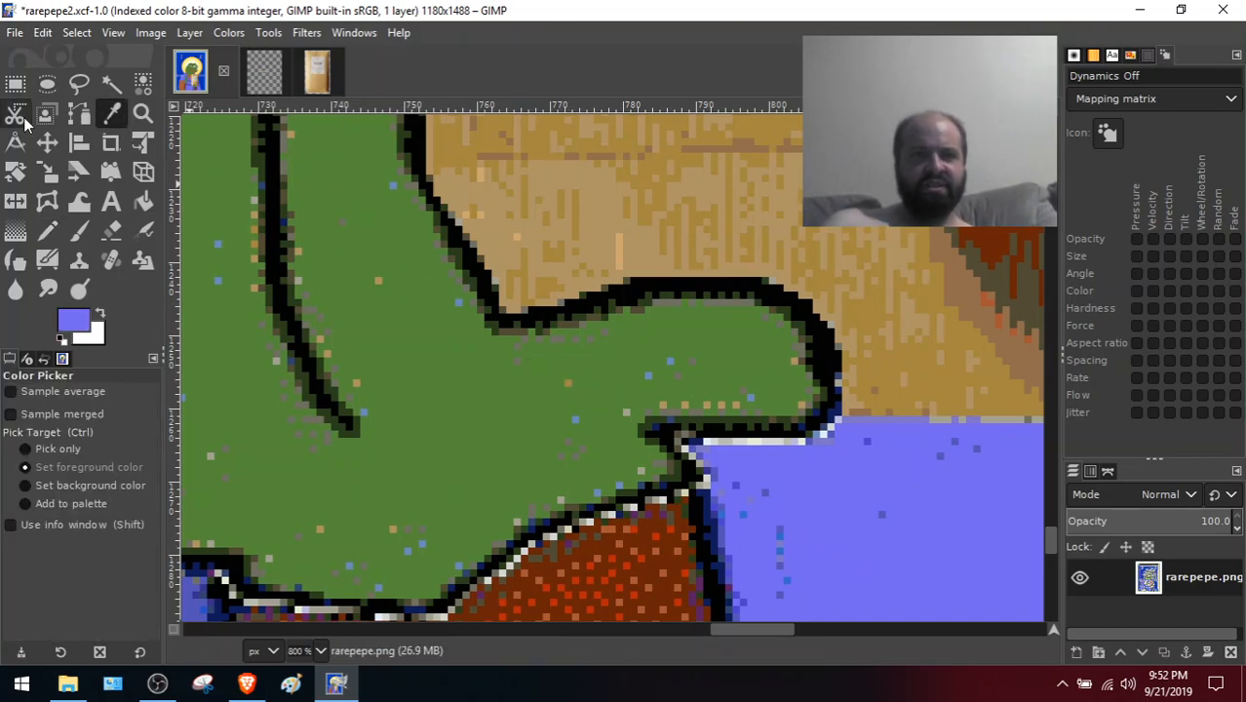
left_click(46, 232)
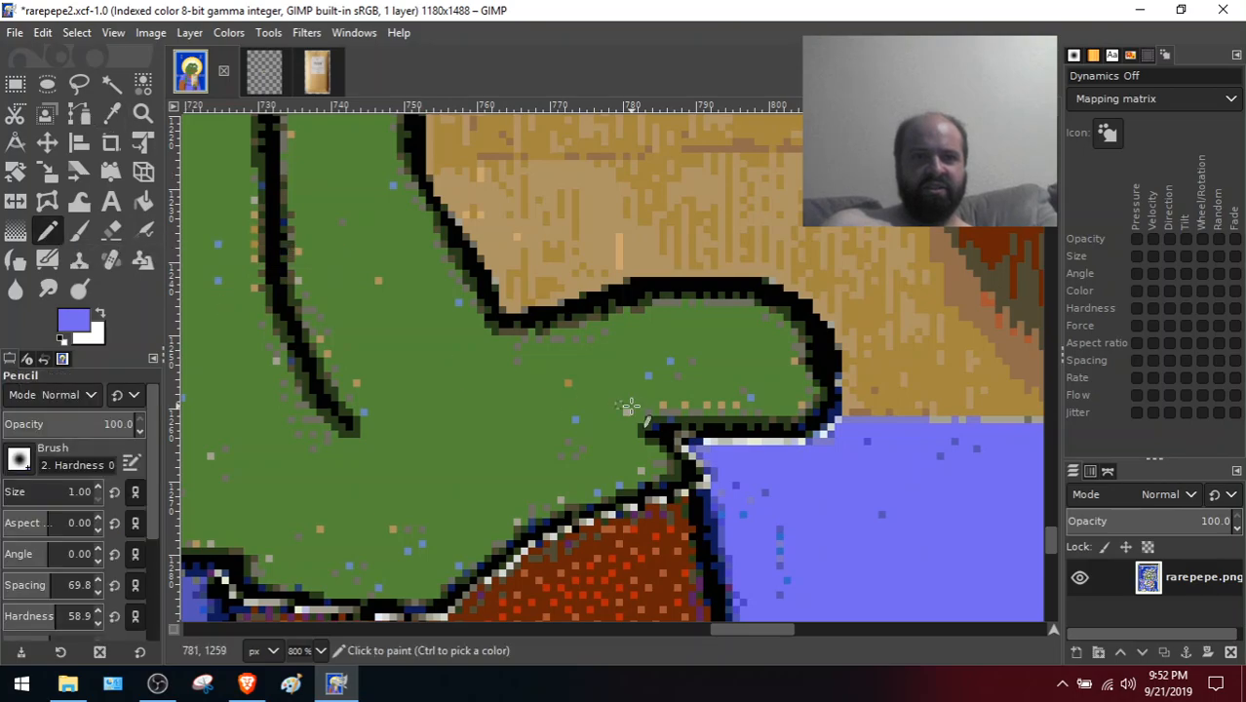
left_click(839, 421)
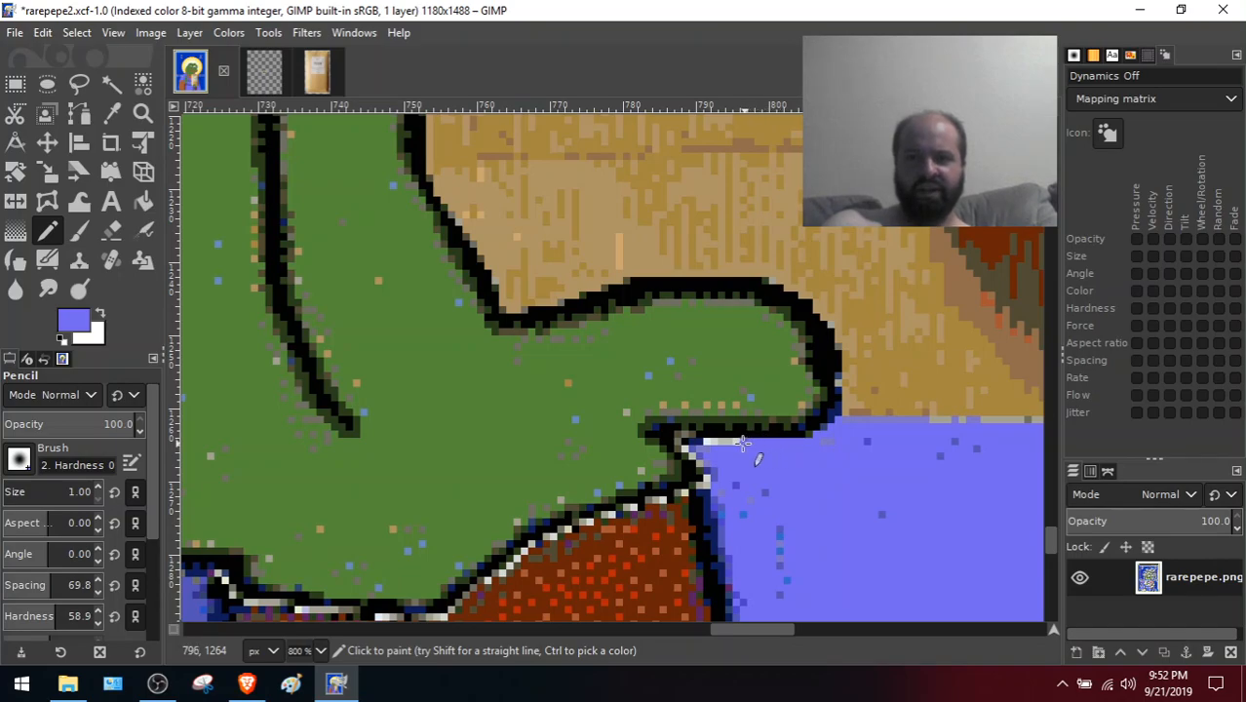
left_click(694, 446)
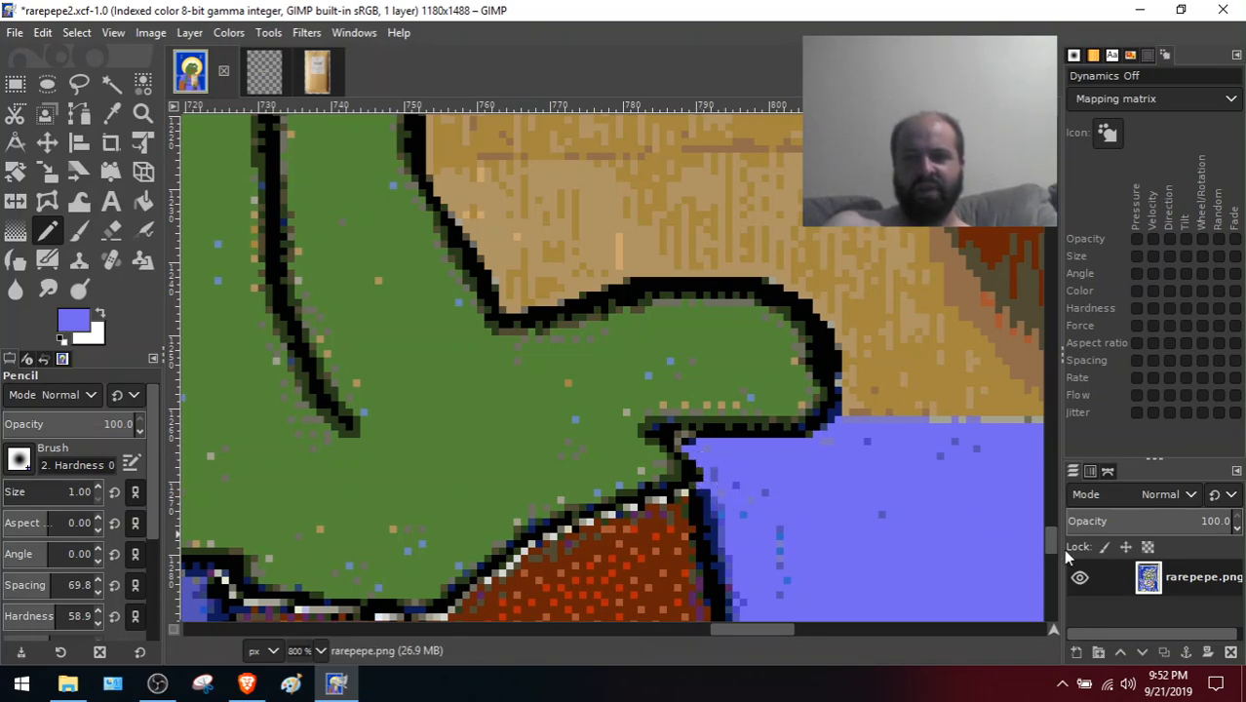
Sample the dark reddish brown below the palm and pencil over the white fringe along the palm's lower outline
left_click_drag(1055, 537, 1052, 535)
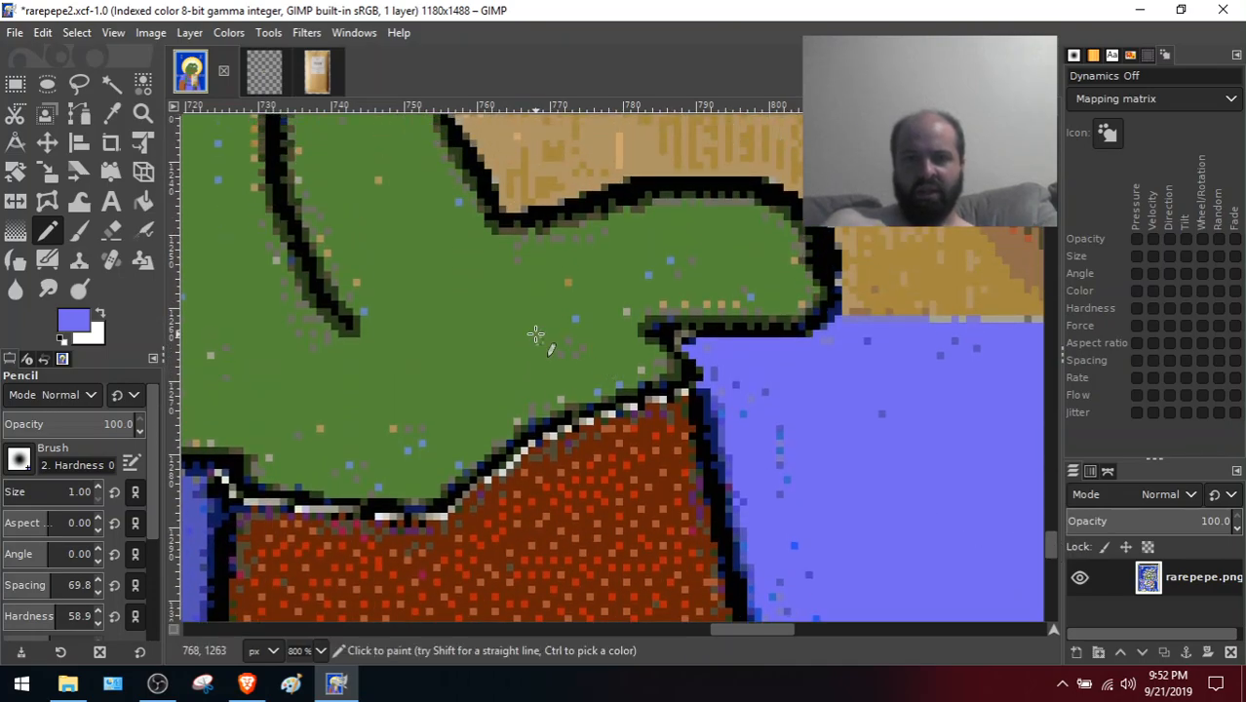
left_click(113, 113)
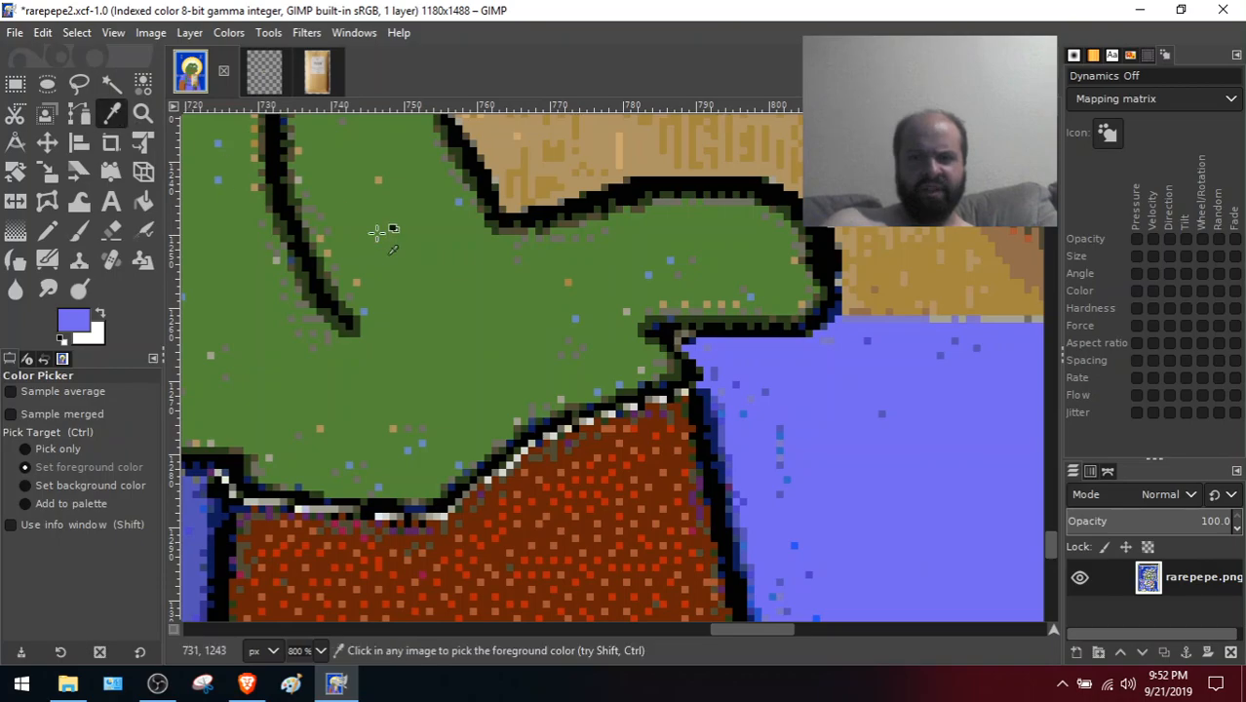
left_click(659, 420)
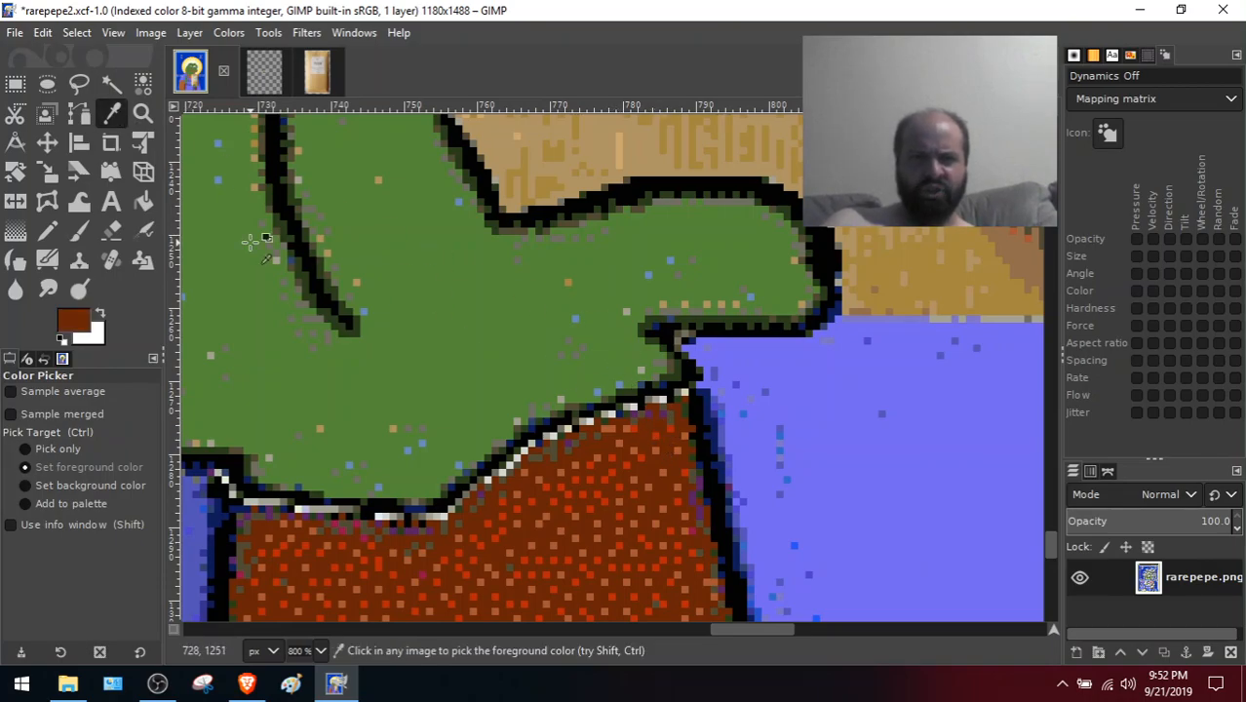
left_click(47, 230)
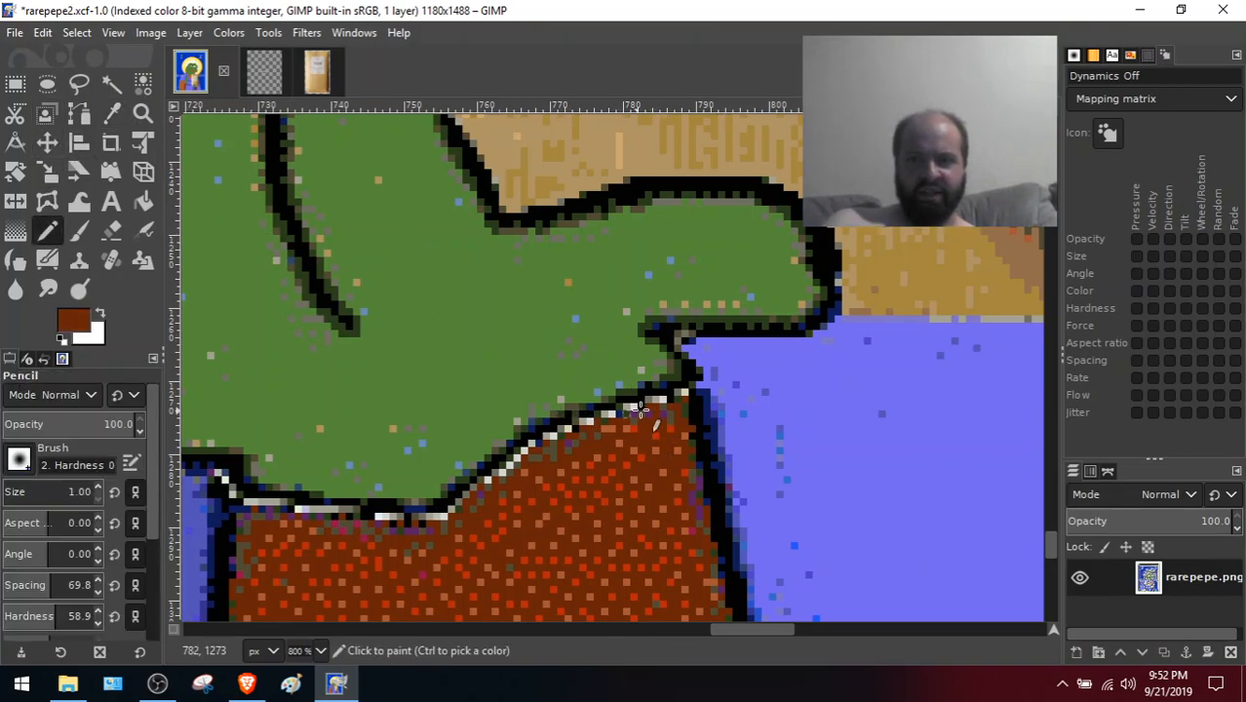
mouse_move(682, 392)
left_mouse_down()
mouse_move(540, 440)
mouse_move(441, 516)
mouse_move(295, 511)
mouse_move(220, 471)
left_mouse_up()
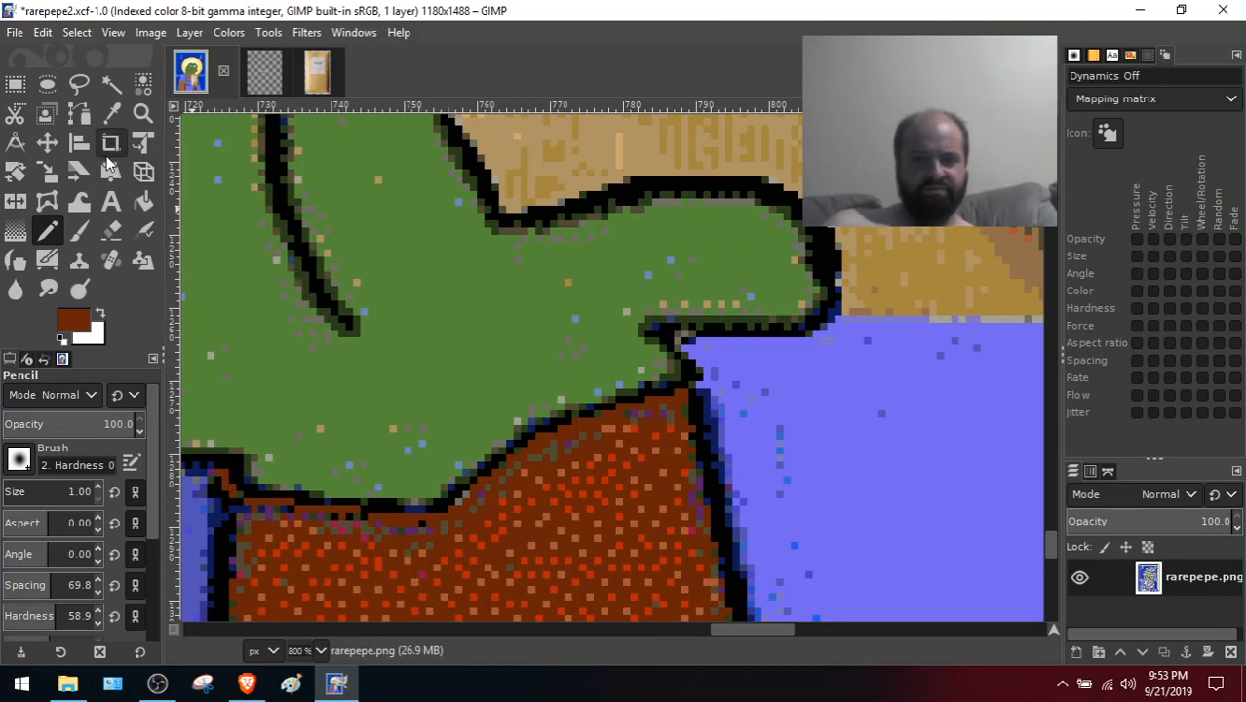
Sample black from the outline between the blue and brown areas and pencil over the brown pixels at that corner under the palm
left_click(115, 115)
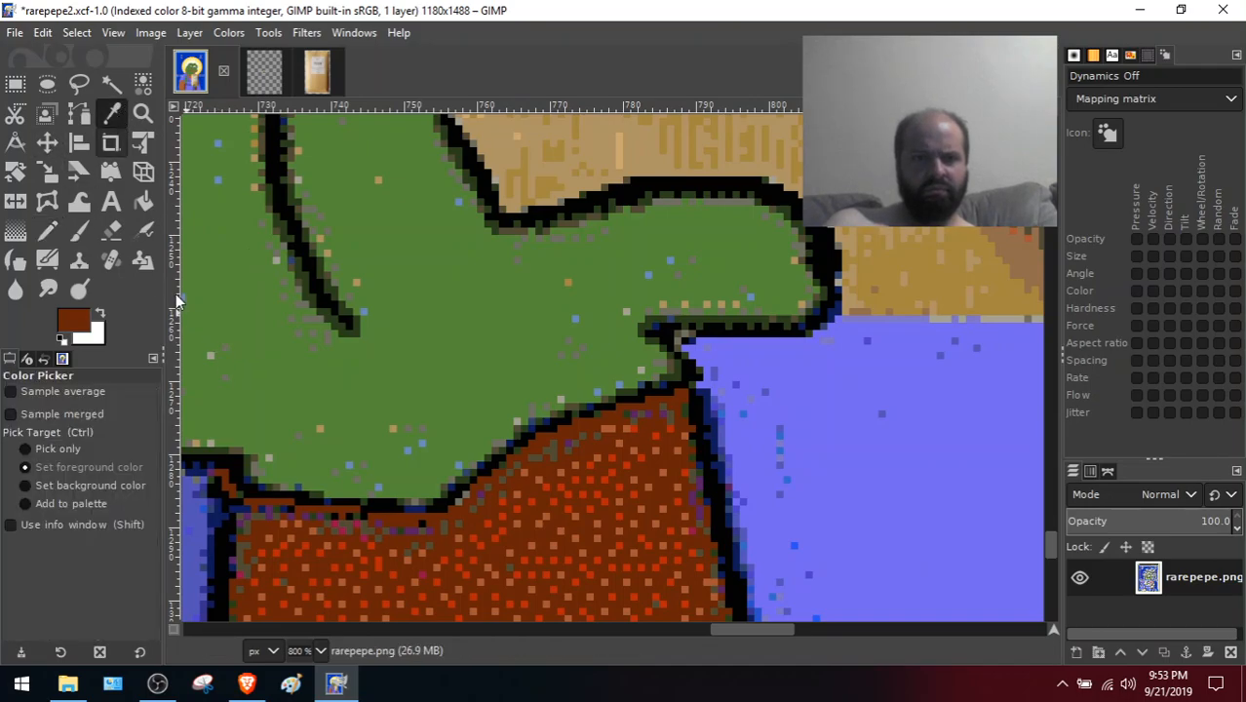
left_click(226, 536)
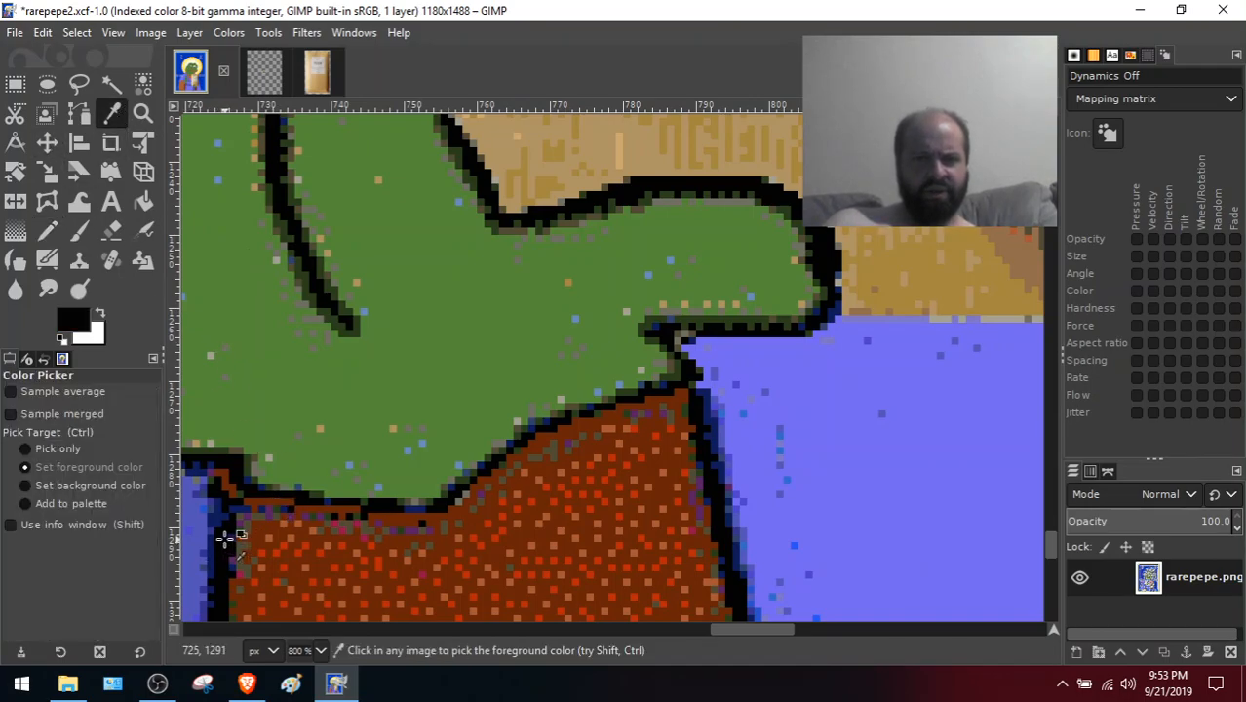
left_click(55, 227)
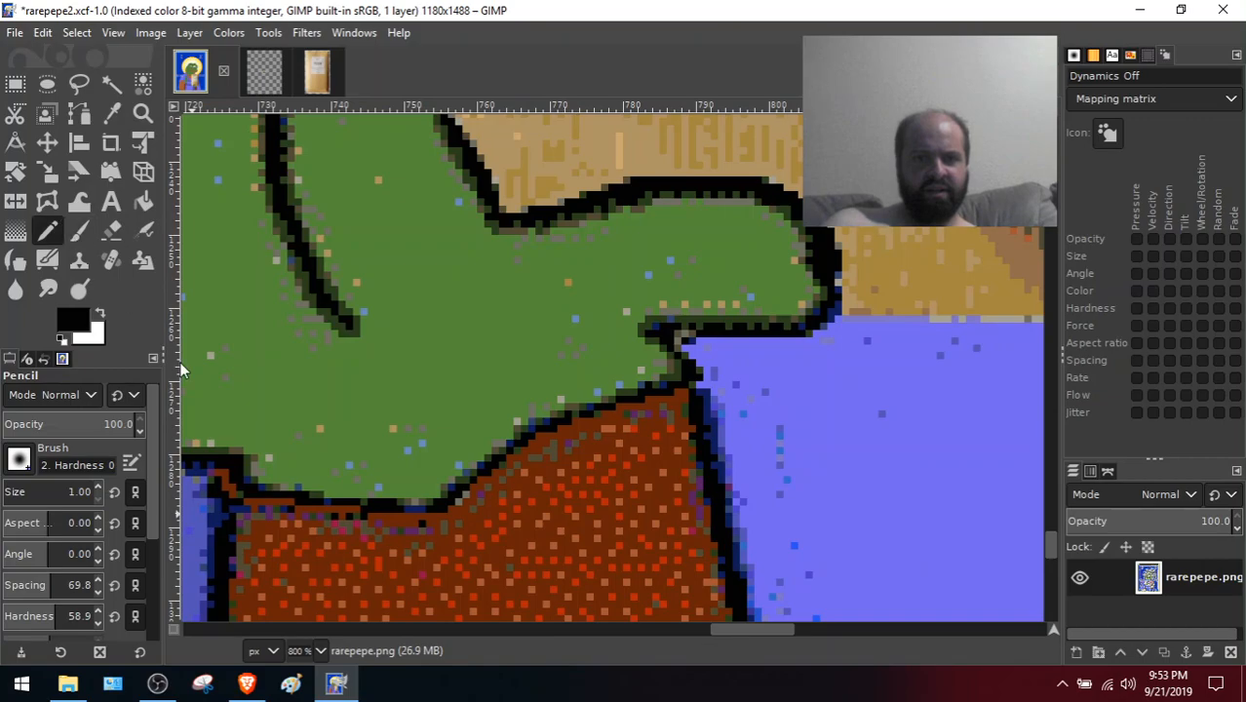
left_click(222, 476)
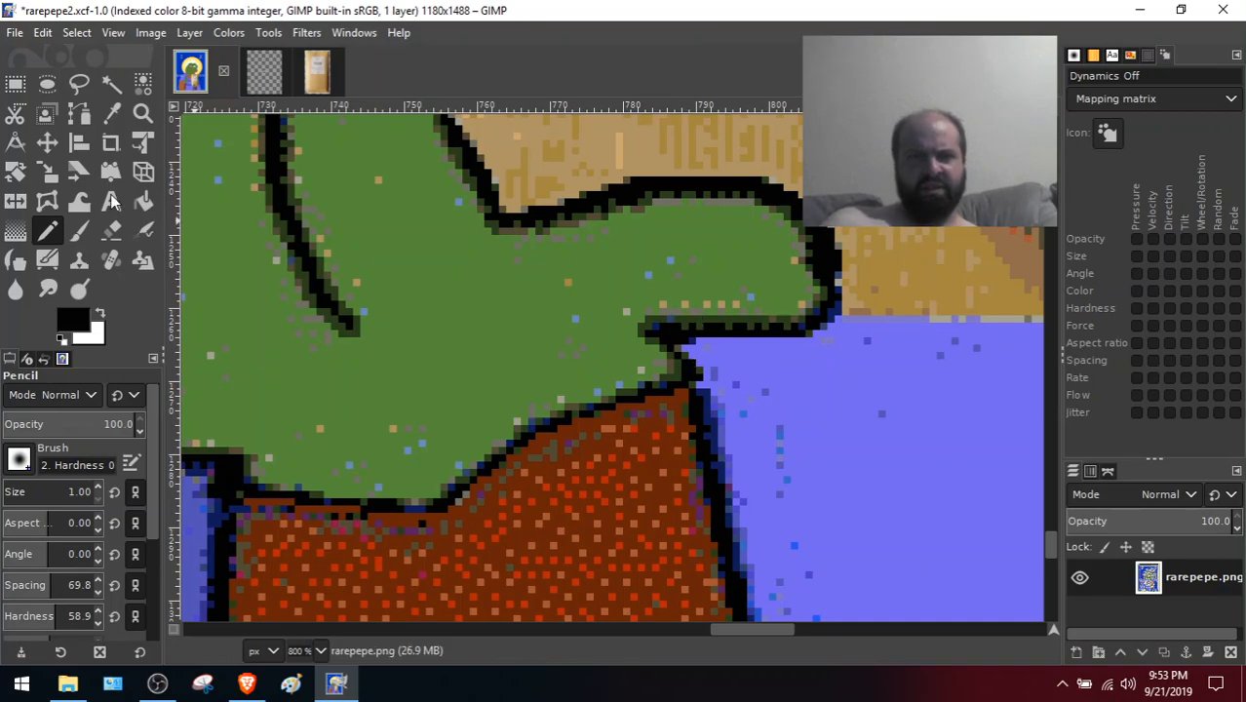
Sample the light violet-blue again and pencil over the leftover off-color pixels in the notch under the thumb
left_click(109, 117)
left_click(829, 365)
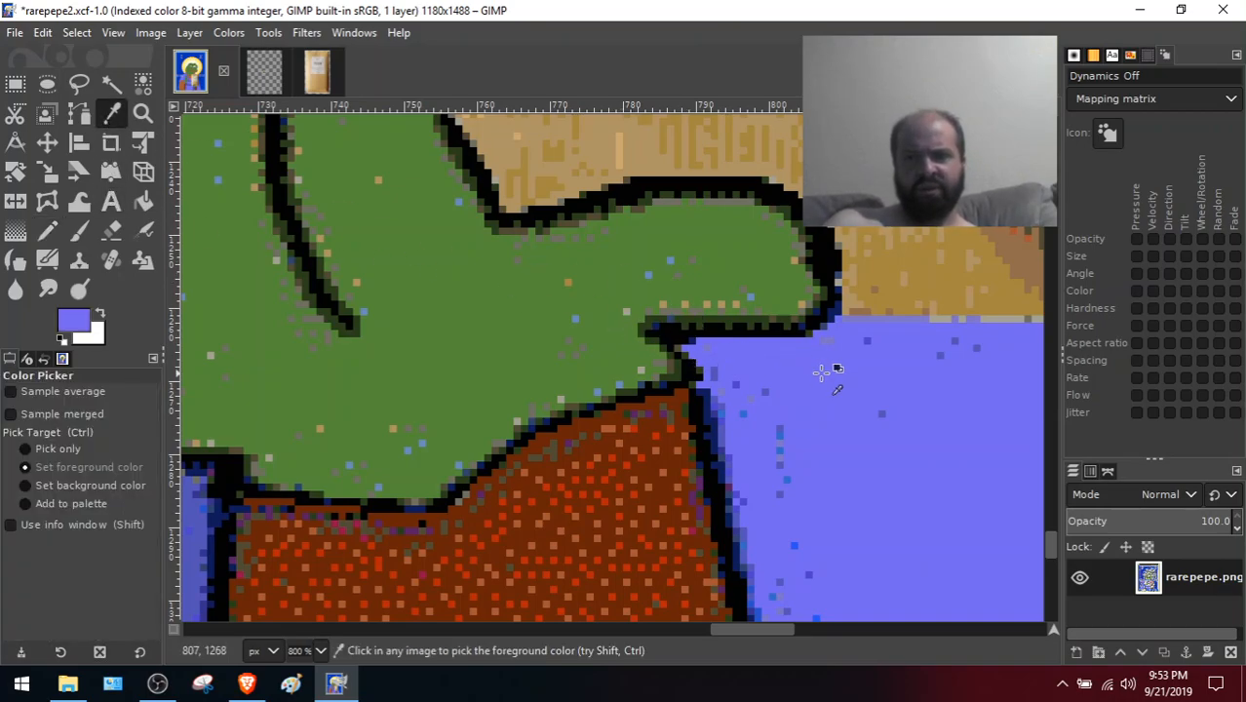
left_click(46, 231)
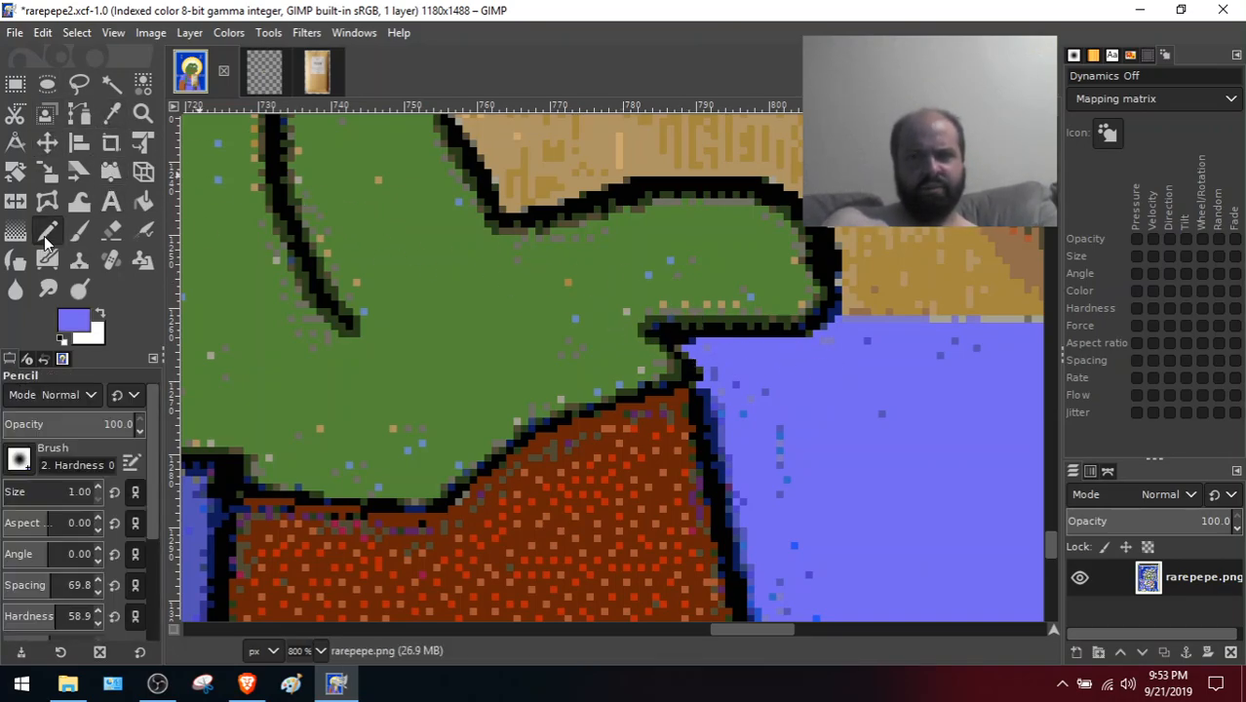
left_click(678, 339)
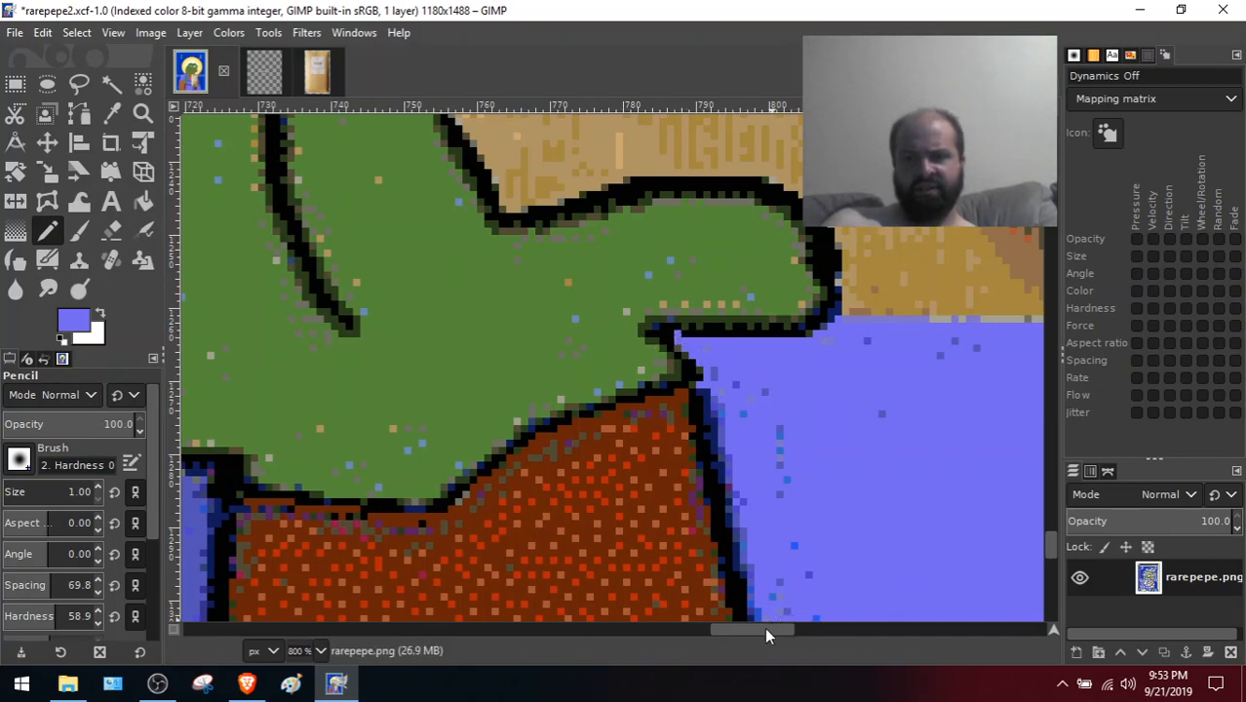
Sample the darker blue below the palm and pencil over the lighter fringe along the hand's lower outline there
left_click_drag(766, 629, 708, 631)
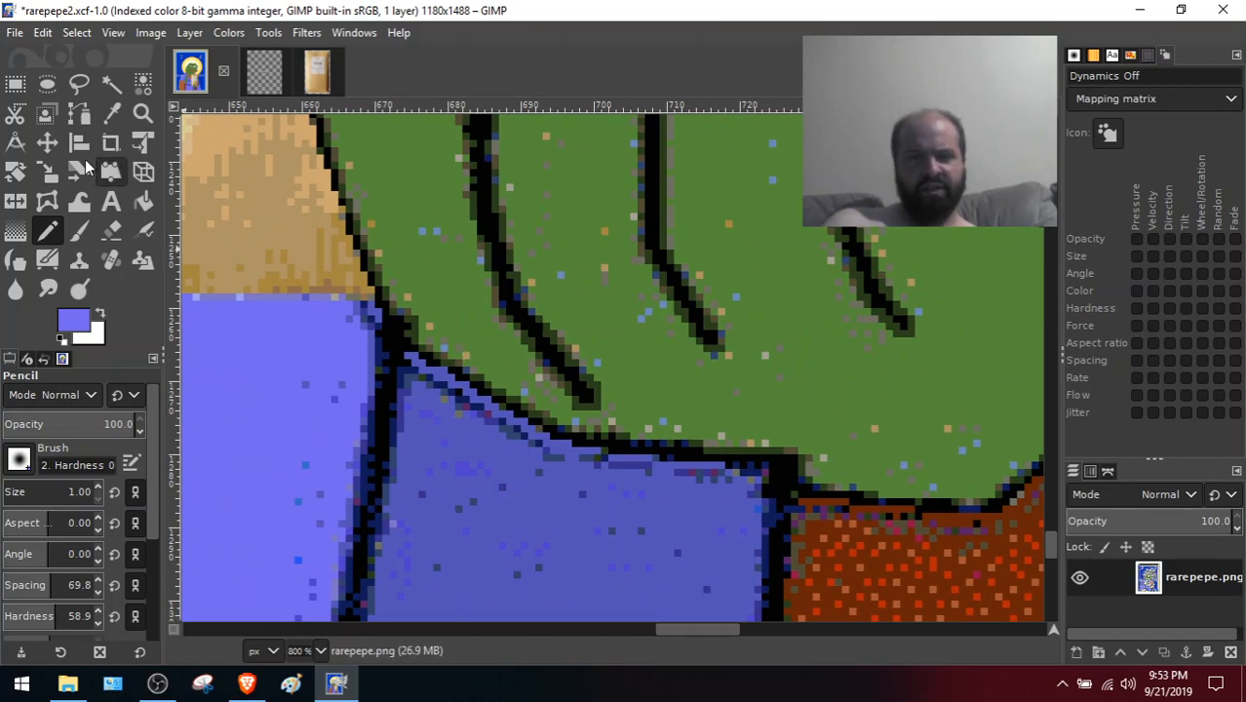
left_click(115, 115)
left_click(483, 451)
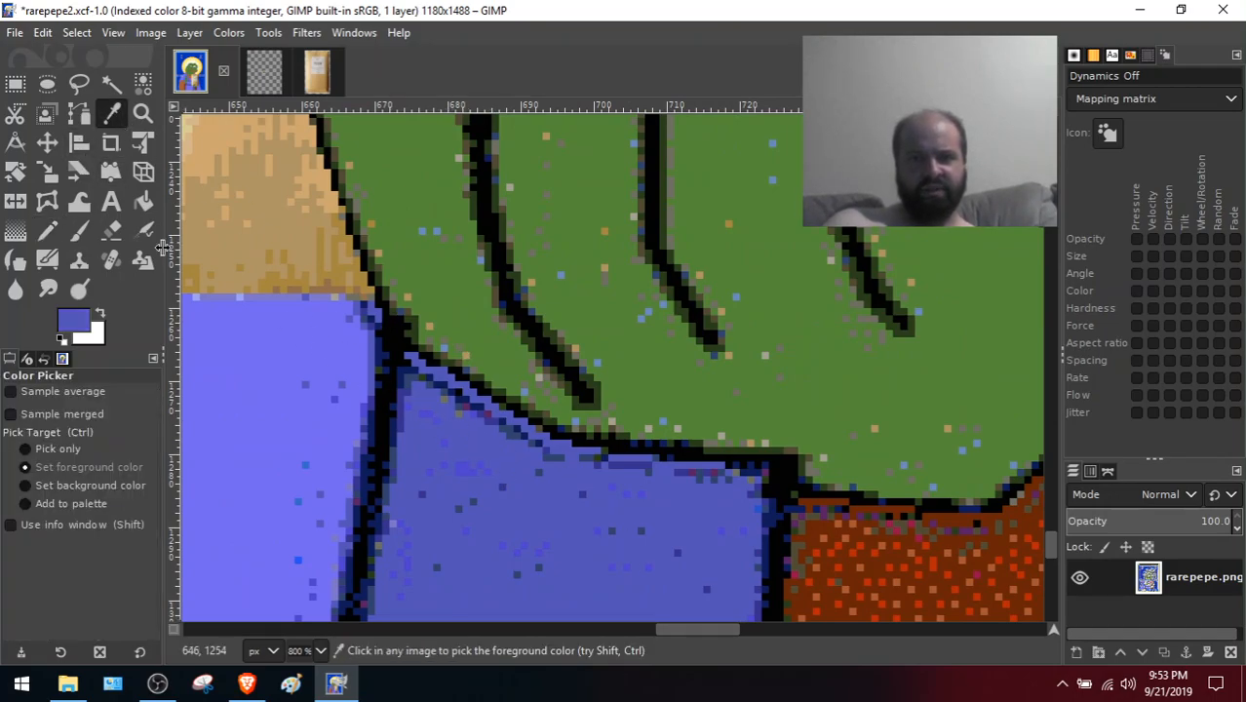
left_click(55, 230)
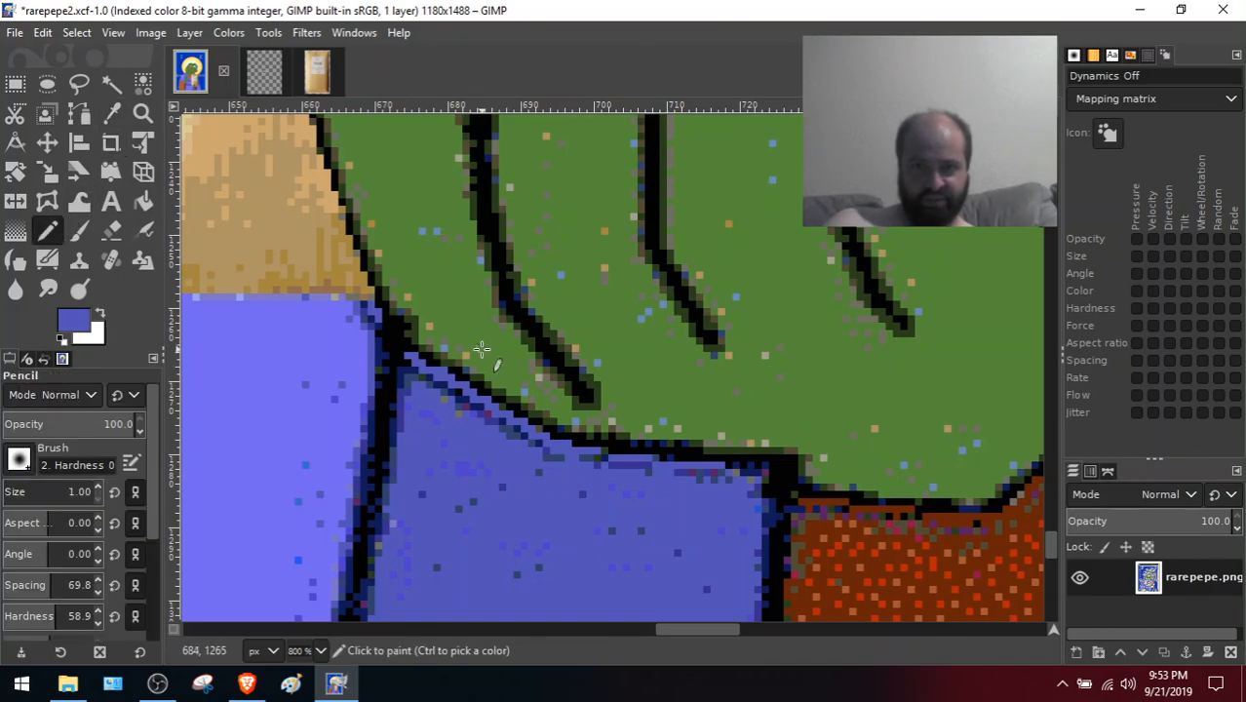
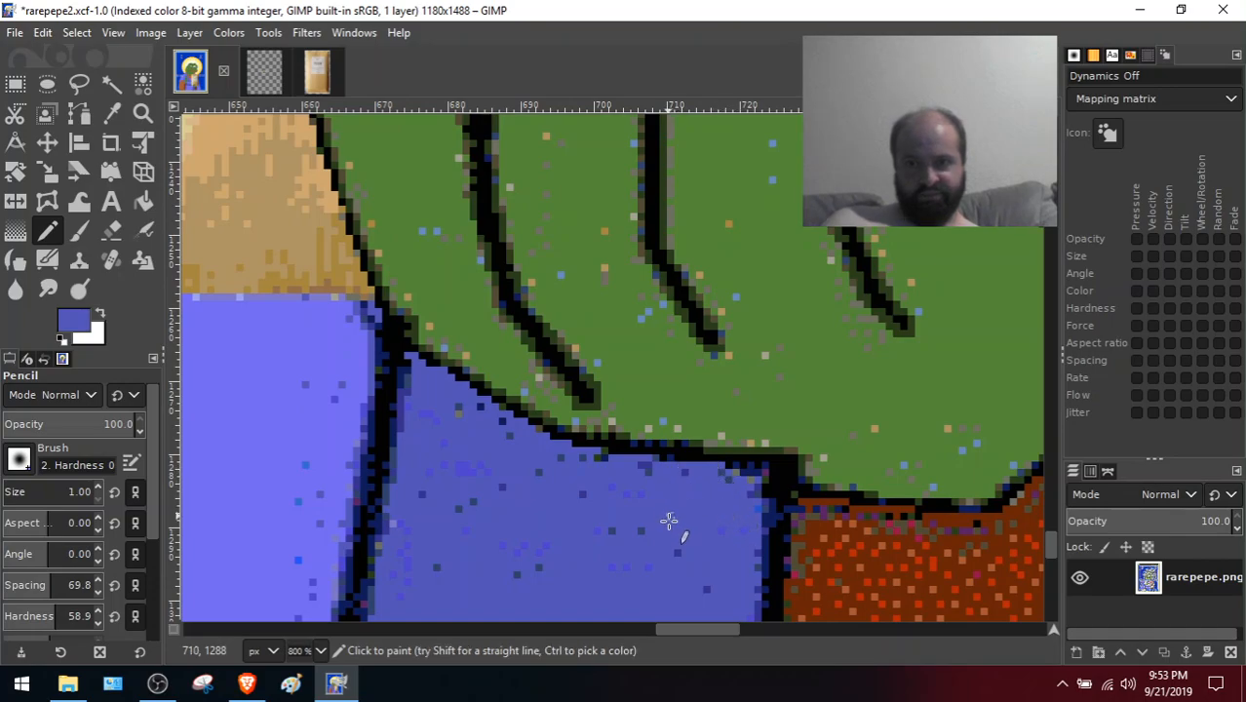
Sample the light violet-blue under the bag and pencil over the dull pixels beside the outline where the bag's bottom edge meets the hand
left_click_drag(686, 633, 657, 625)
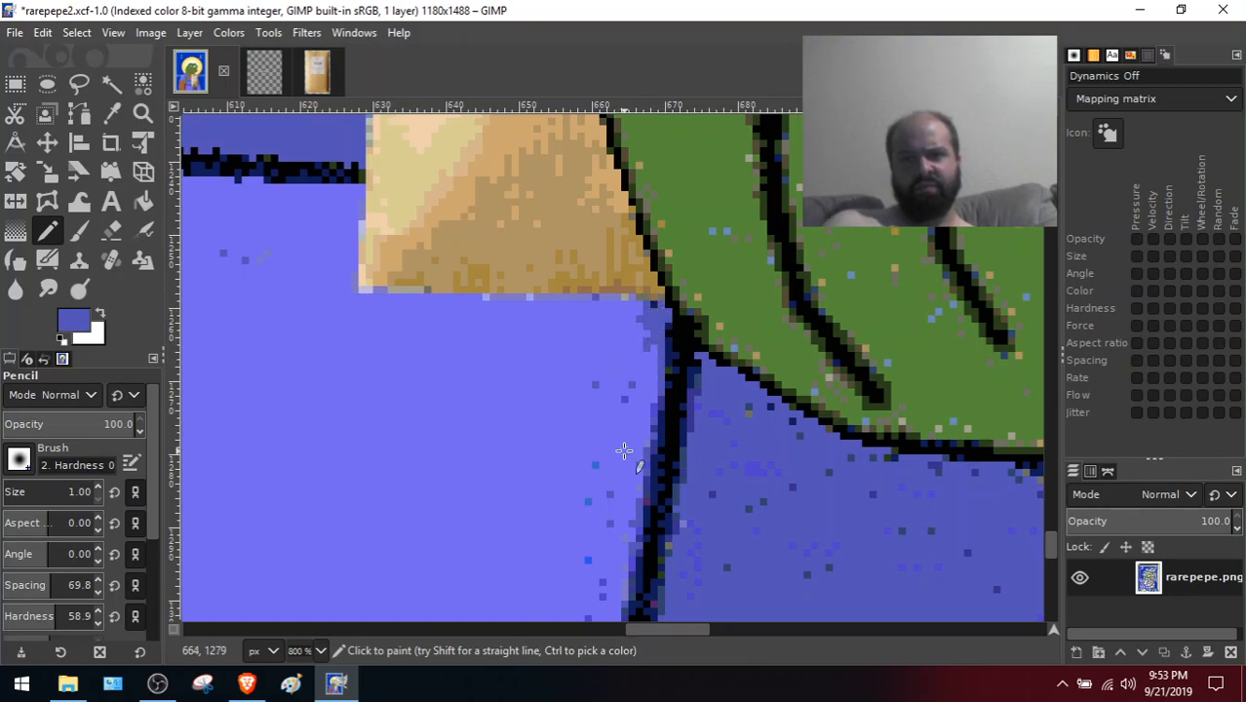
left_click(111, 113)
left_click(417, 374)
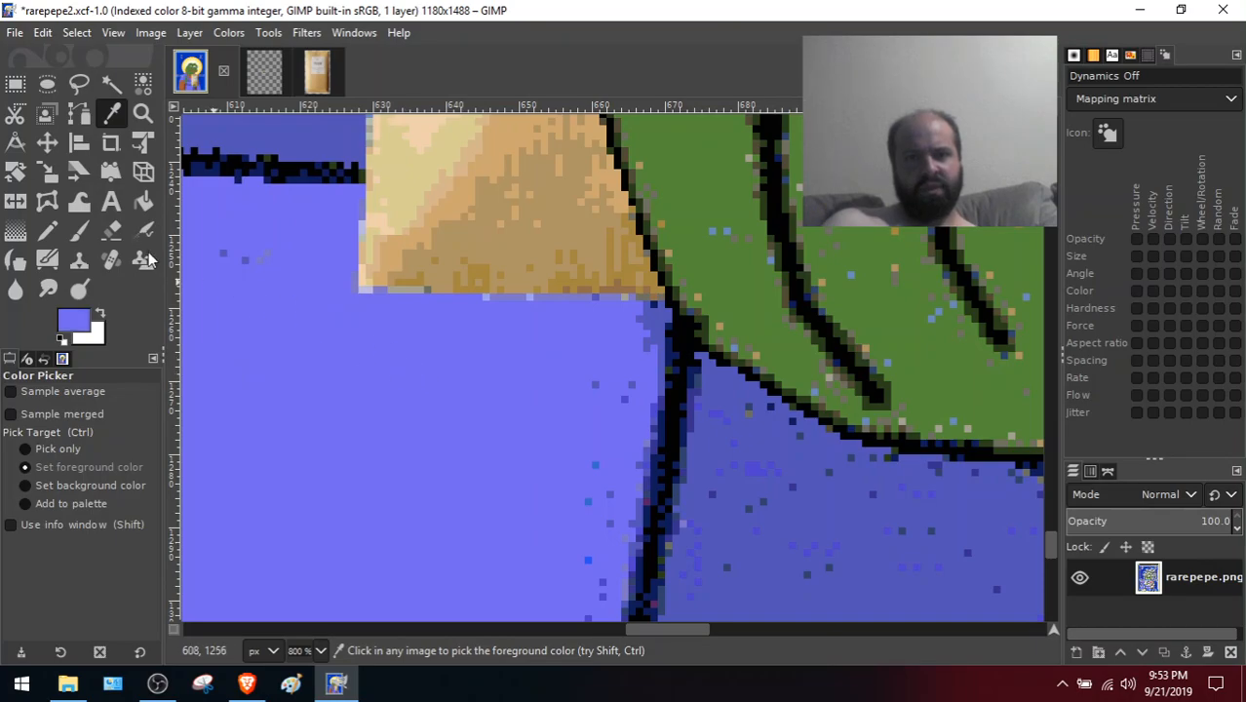
left_click(53, 237)
left_click_drag(656, 329, 658, 307)
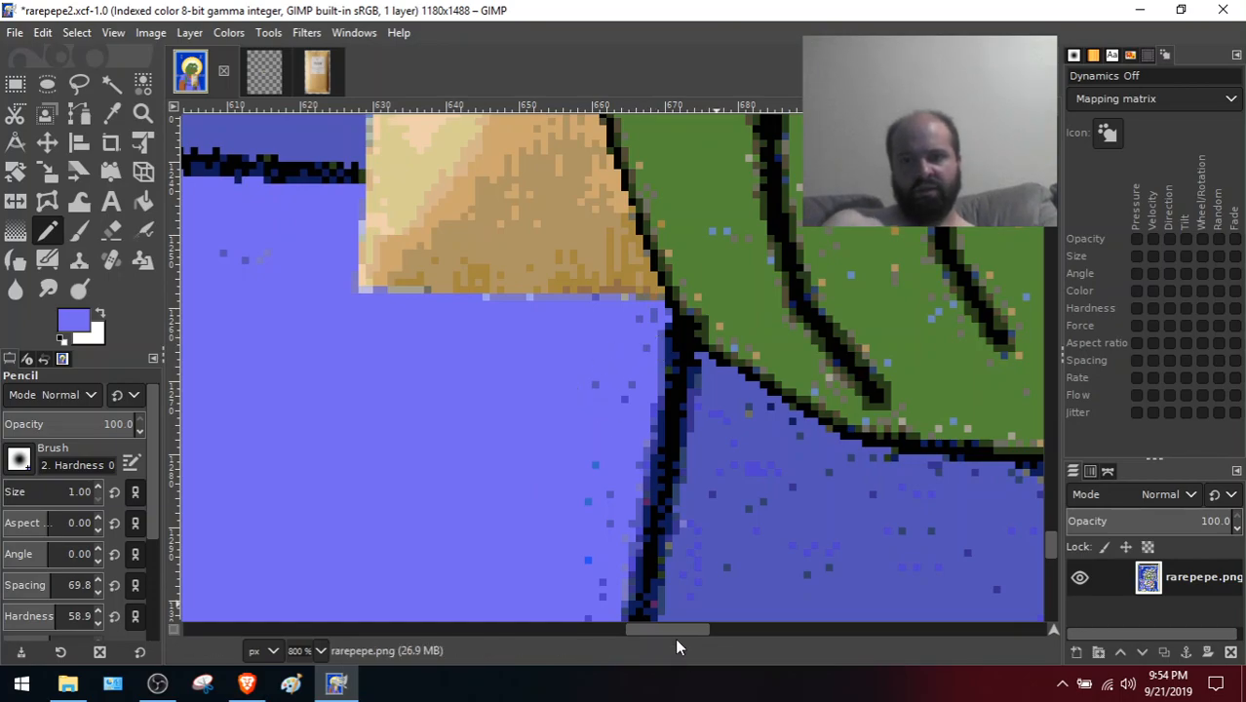
Inspect the finger outlines, the bag's edges and its label text for leftover fringe pixels
left_click_drag(673, 628, 678, 628)
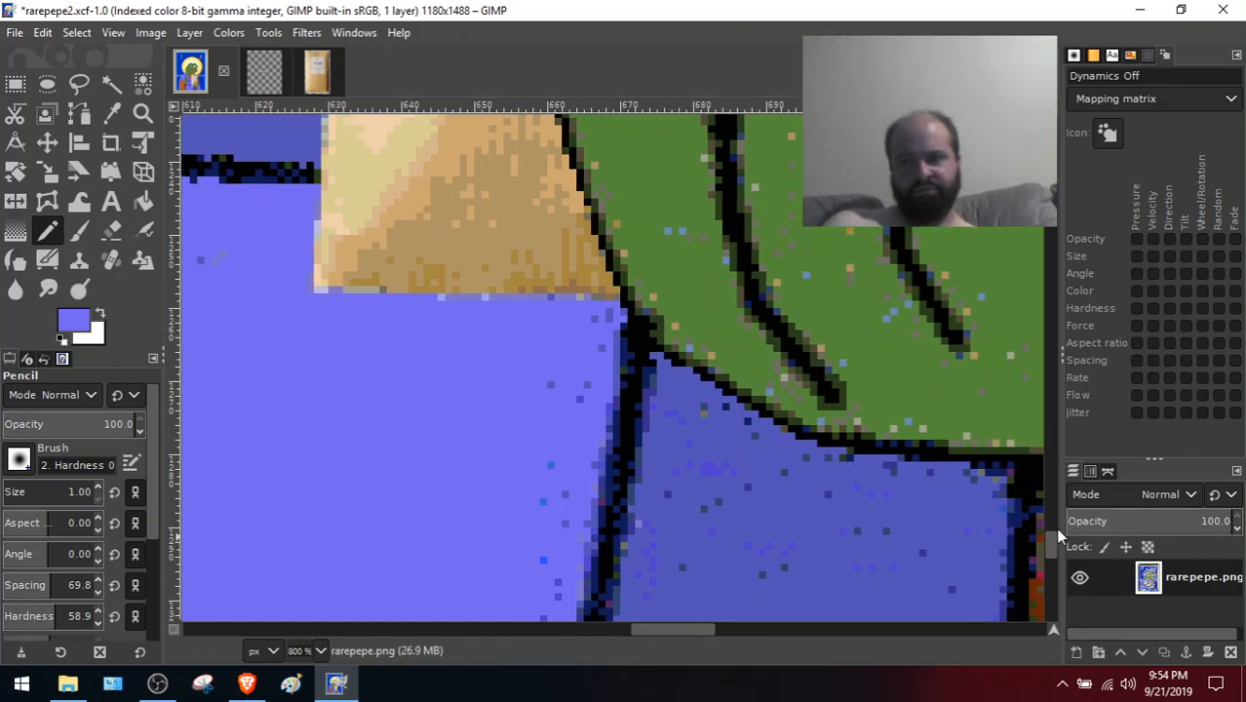
mouse_move(1051, 543)
left_mouse_down()
mouse_move(1047, 508)
mouse_move(1051, 521)
left_mouse_up()
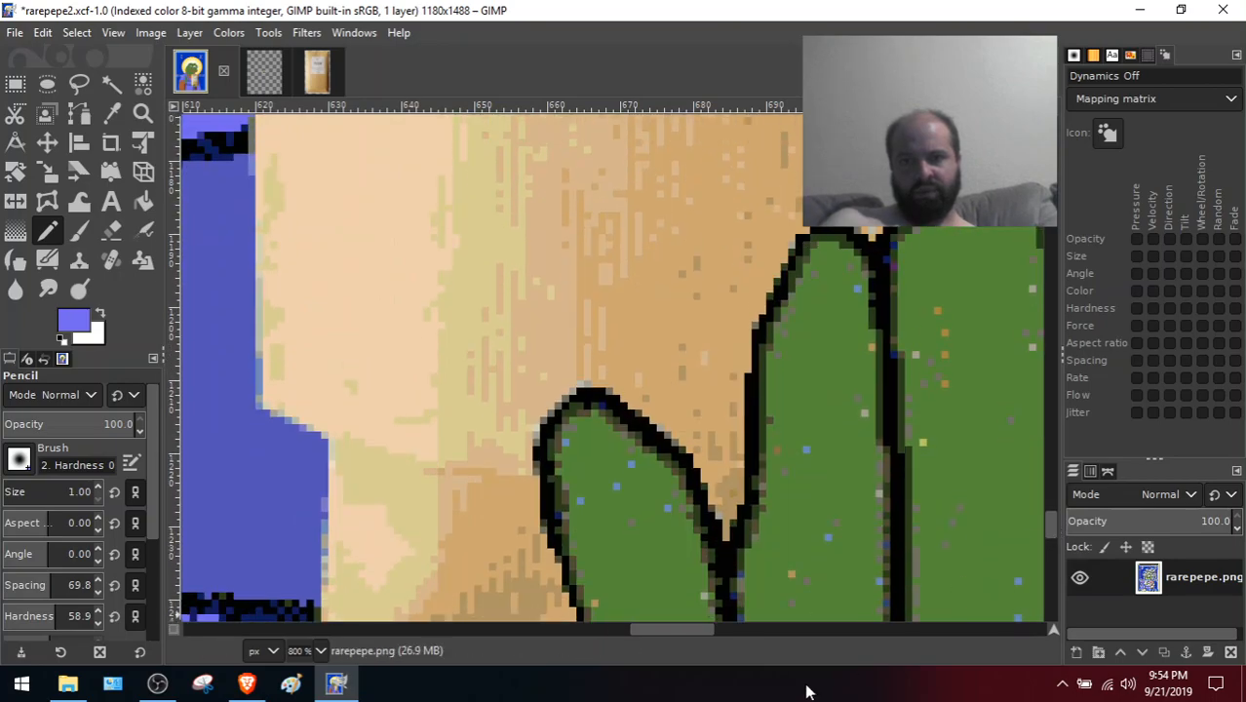
left_click_drag(656, 638, 679, 633)
left_click_drag(697, 634, 745, 635)
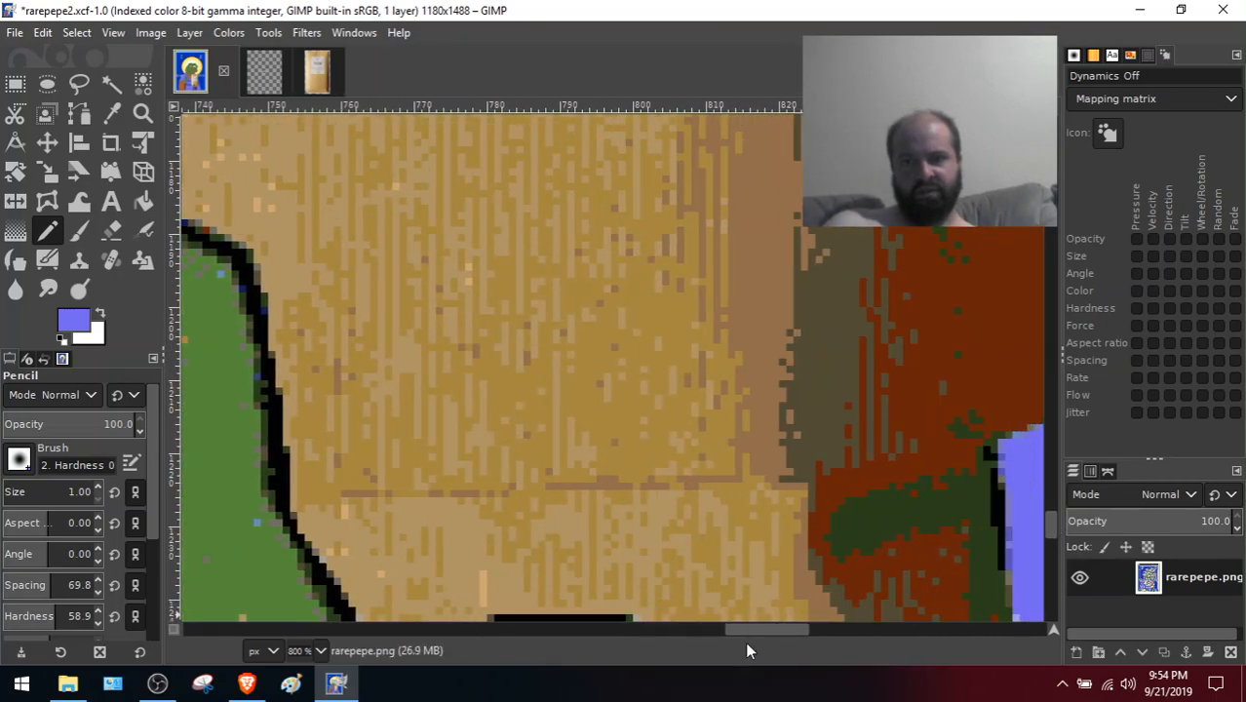
left_click_drag(1058, 528, 1071, 460)
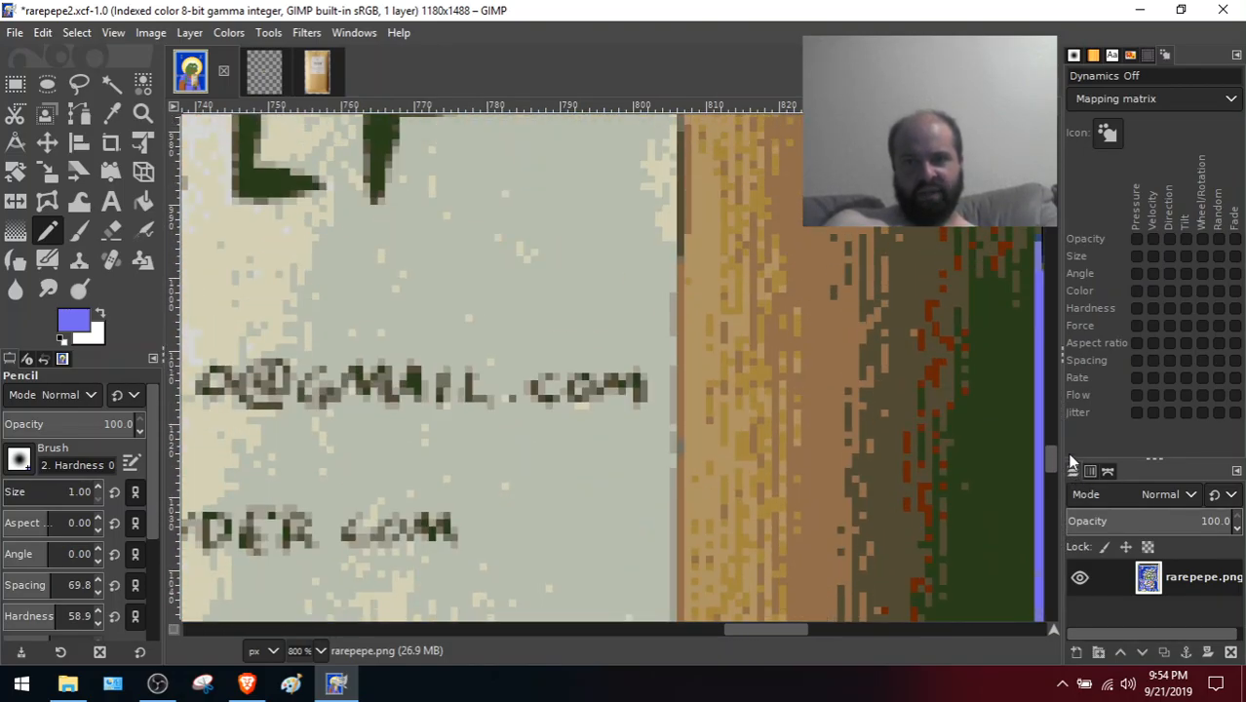
left_click_drag(754, 631, 709, 606)
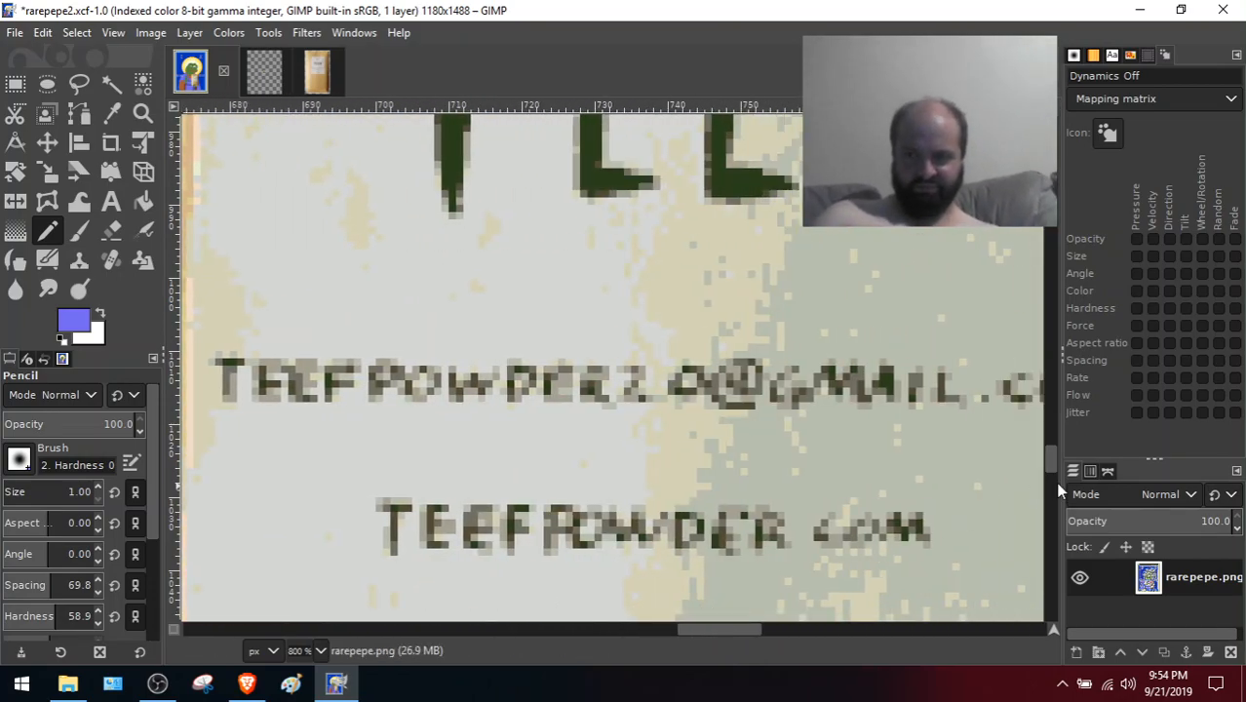
mouse_move(1052, 463)
left_mouse_down()
mouse_move(1051, 423)
mouse_move(1086, 549)
left_mouse_up()
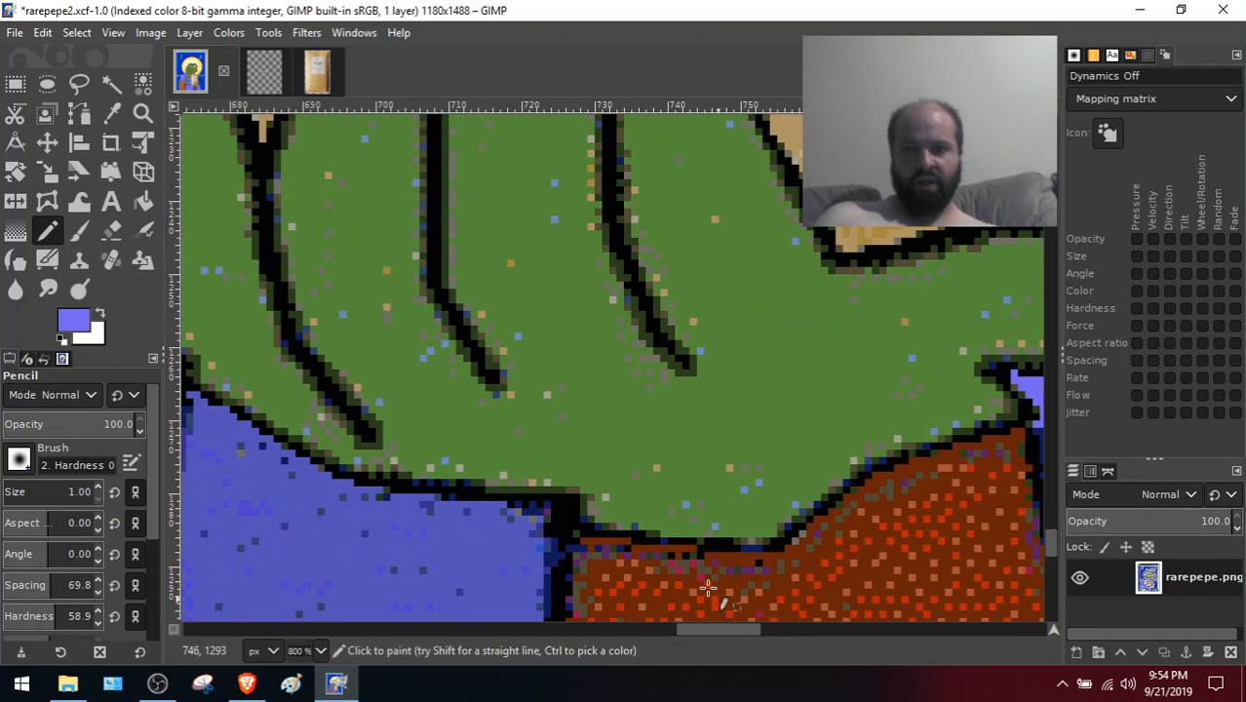
Sample the dark reddish brown and pencil over stray off-color pixels just below the palm's outline in the brown area
left_click(110, 113)
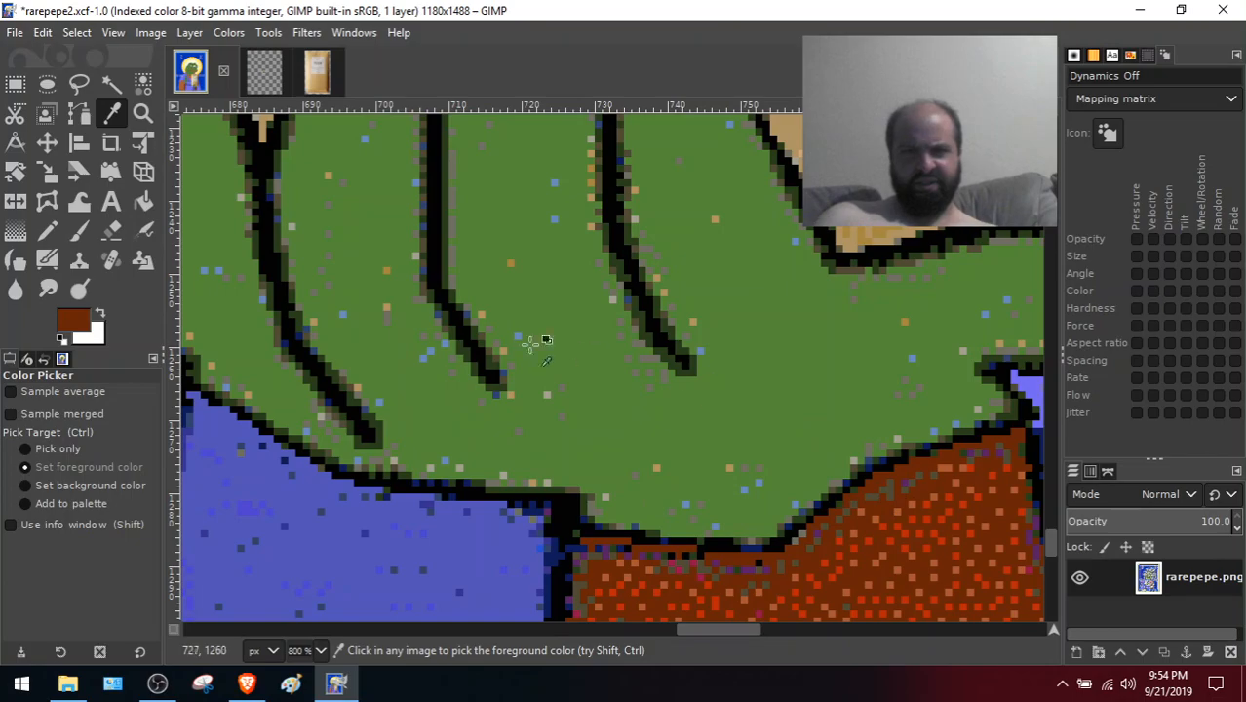
left_click(47, 231)
left_click(604, 553)
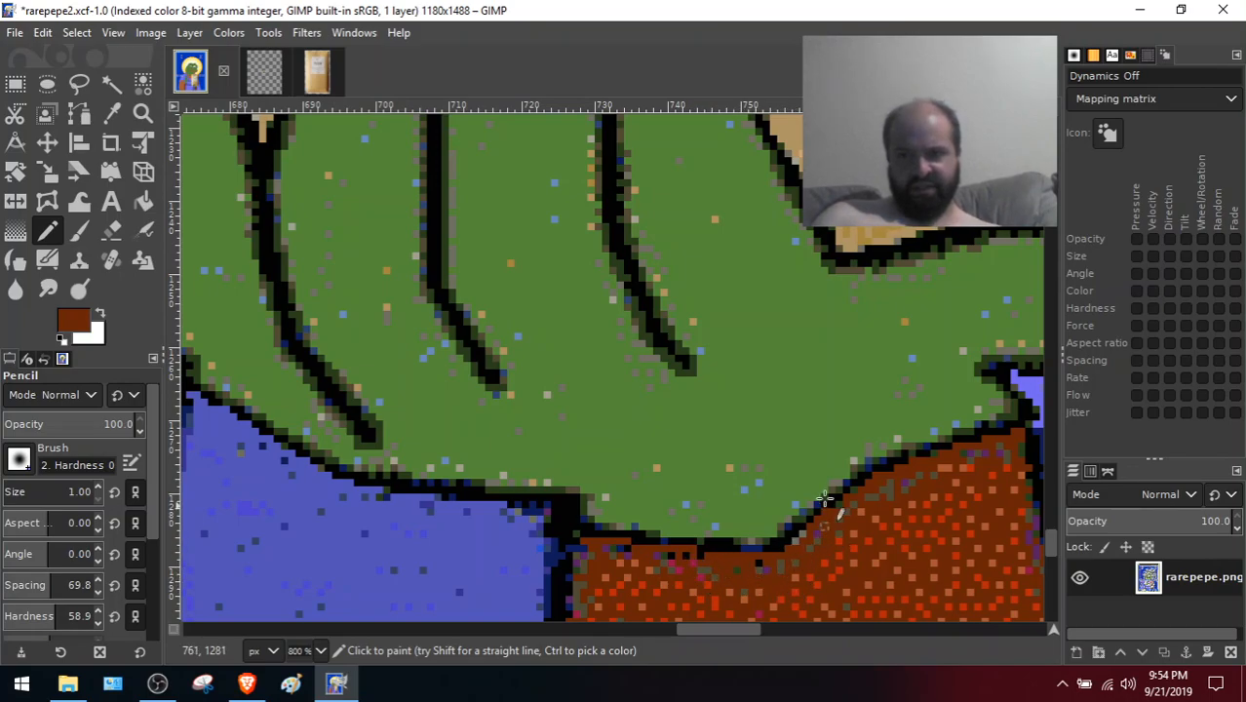
key("ctrl")
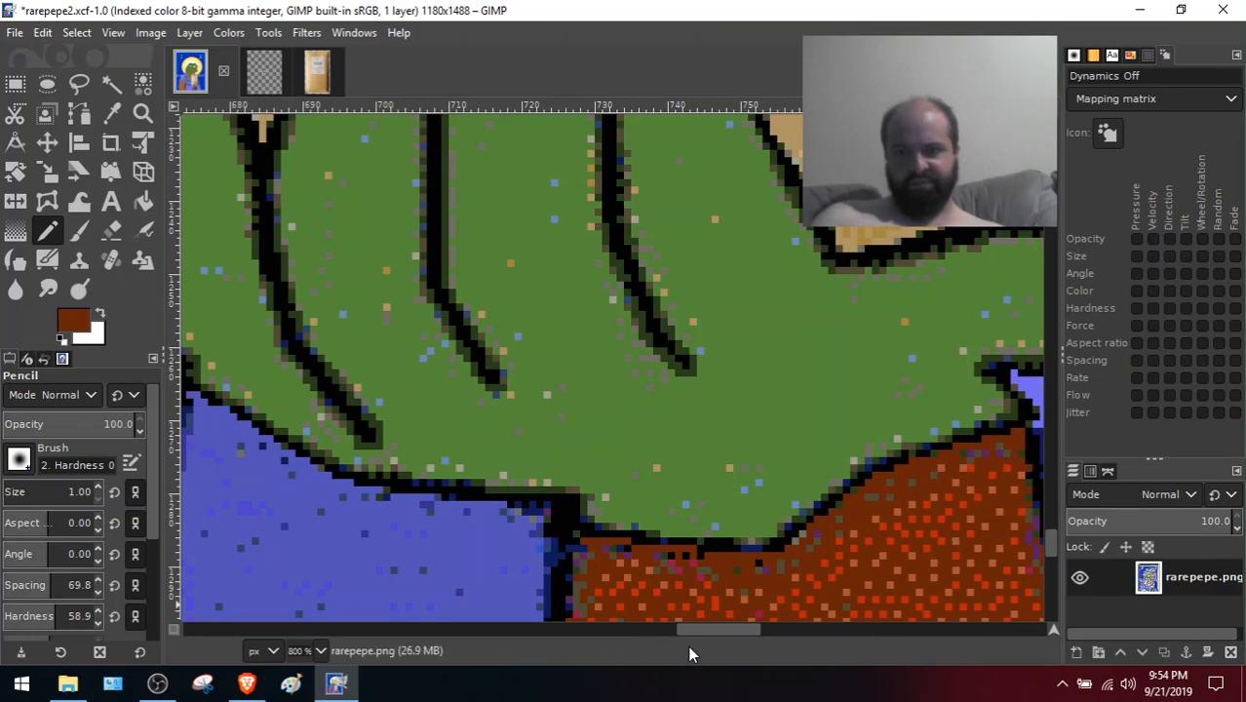
left_click_drag(710, 631, 743, 641)
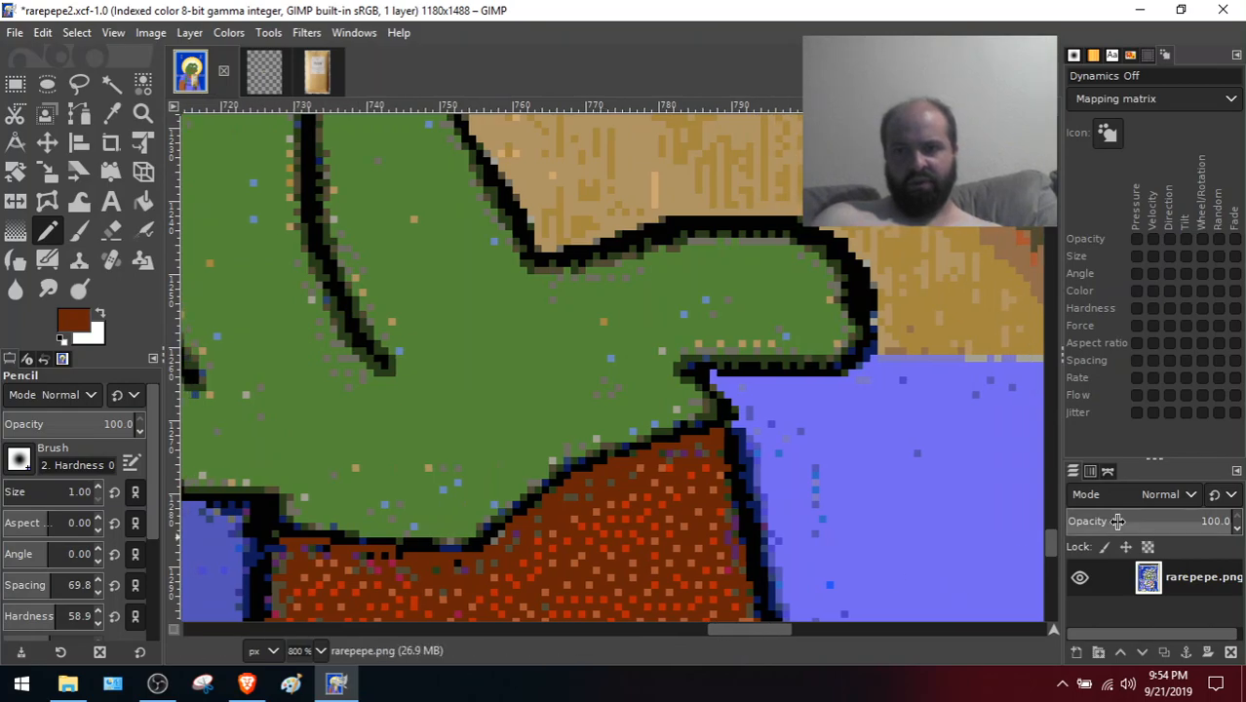
mouse_move(1047, 548)
left_mouse_down()
mouse_move(1044, 523)
mouse_move(1055, 547)
left_mouse_up()
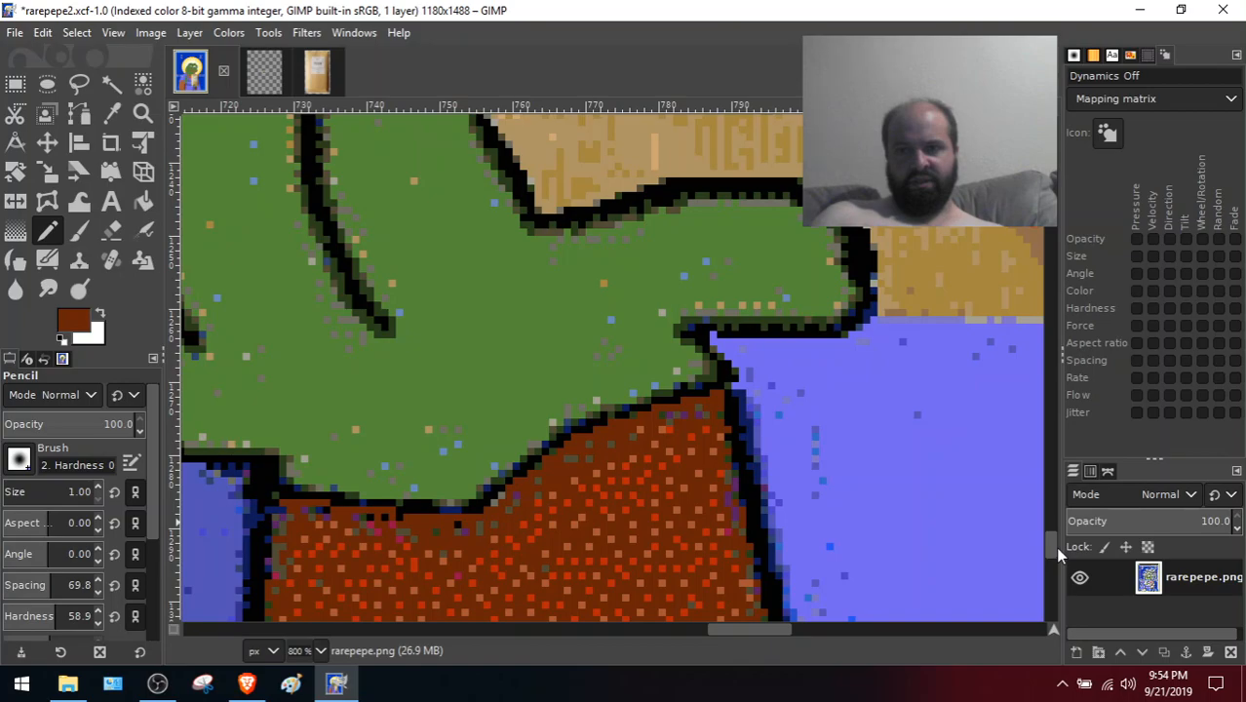
Set up the Smudge tool with a brush size of 7.66 and a flow of 2.0
left_click_drag(756, 624, 706, 624)
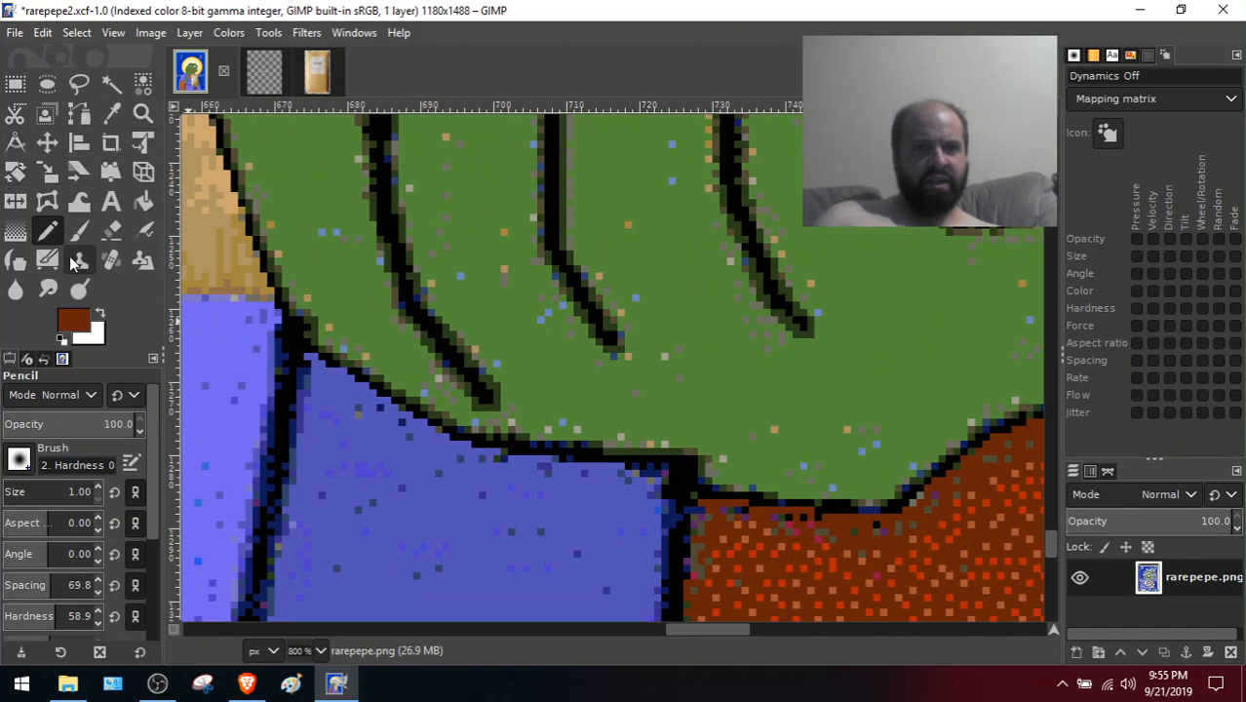
left_click(47, 289)
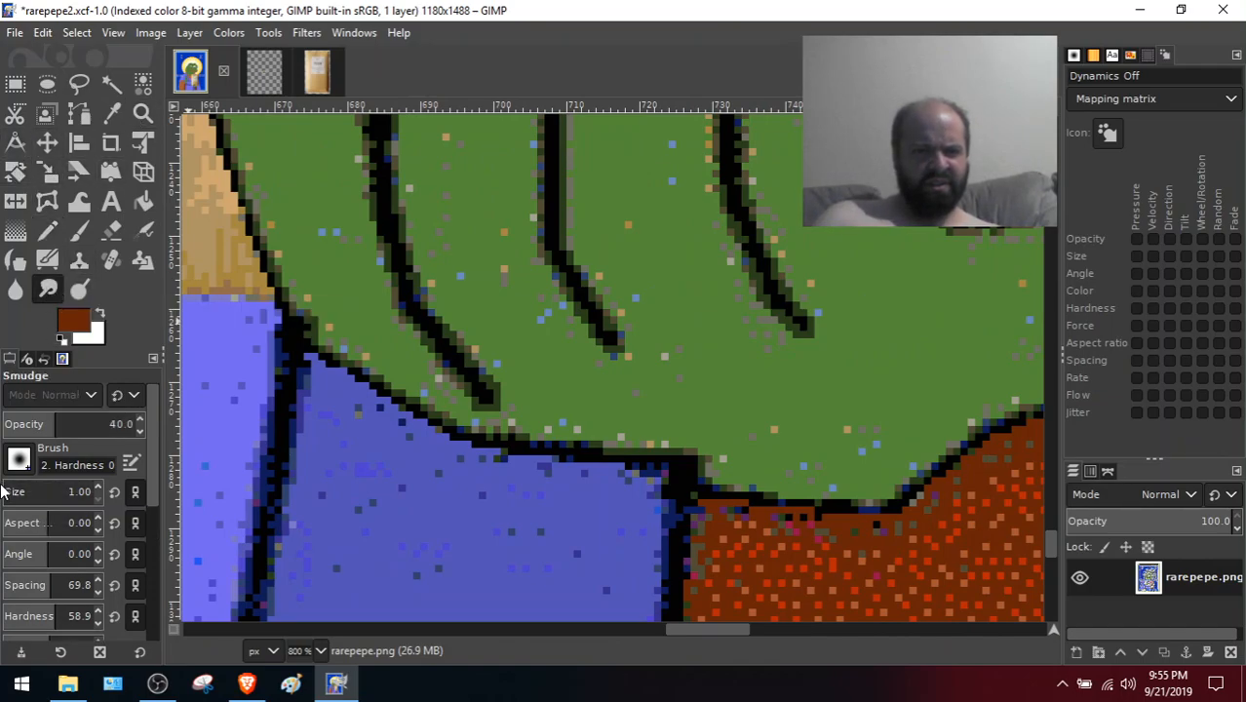
left_click_drag(3, 492, 5, 493)
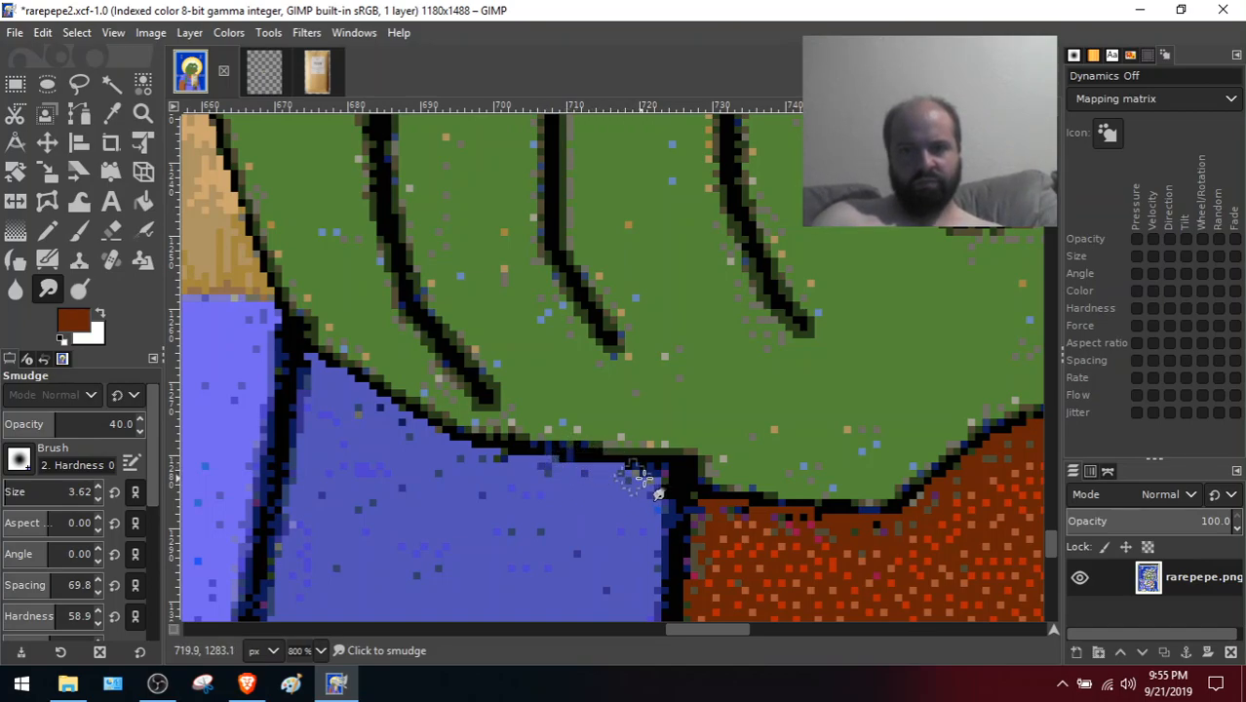
left_click(509, 450)
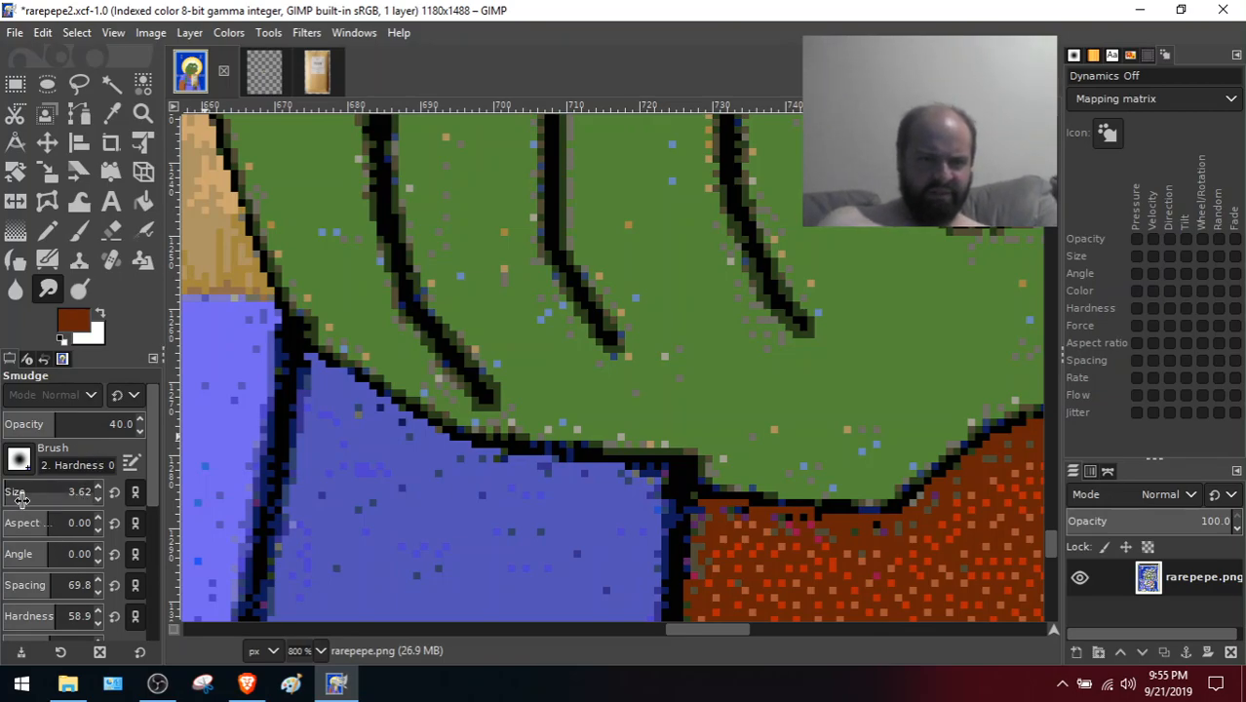
scroll(7, 493, "up", 2)
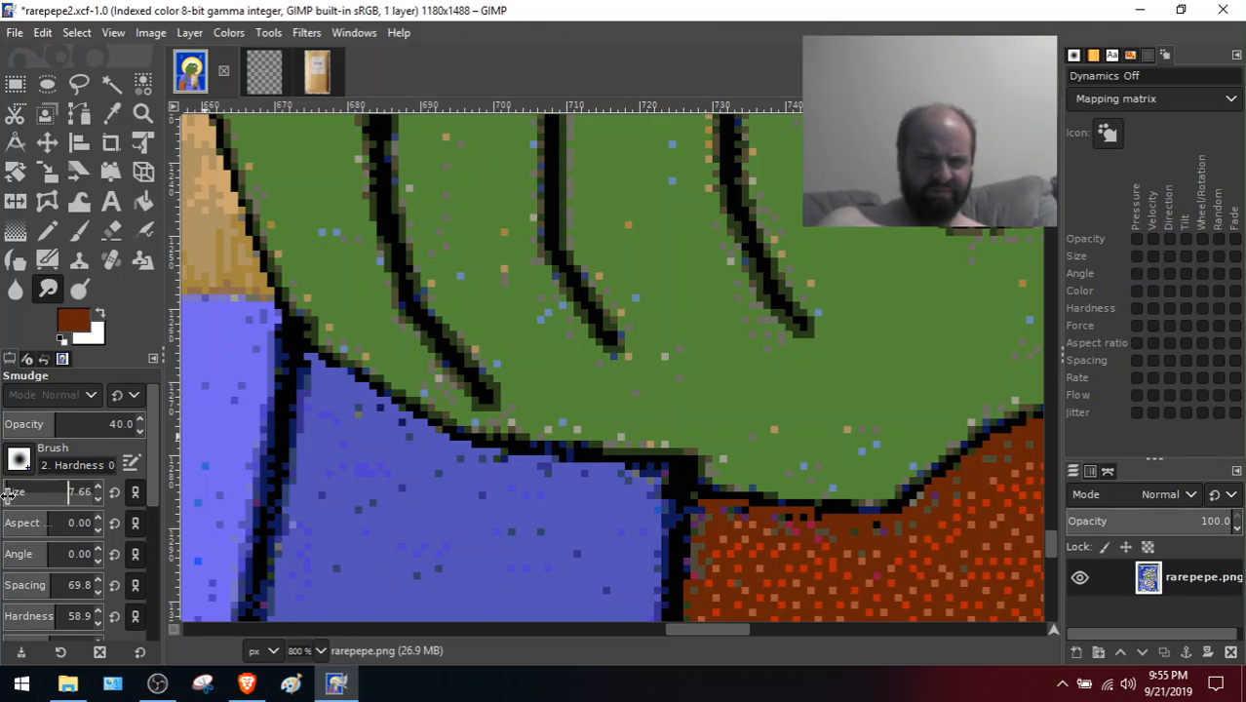
left_click_drag(157, 410, 168, 556)
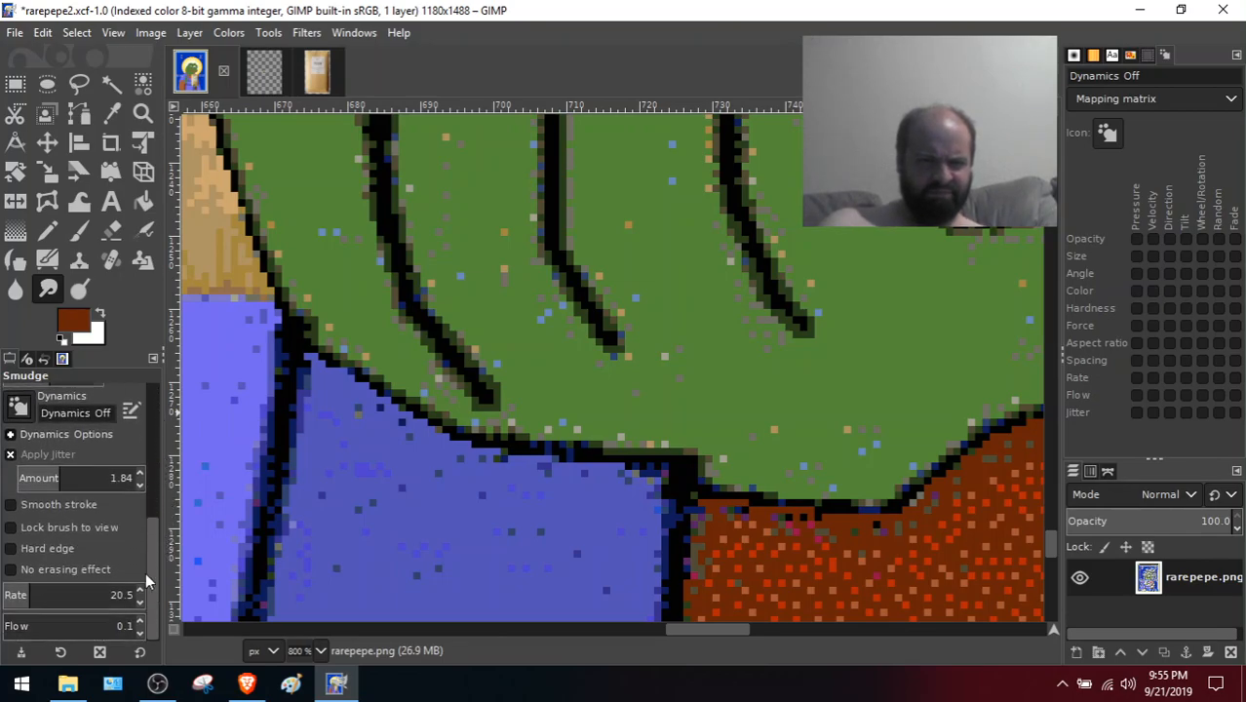
scroll(5, 629, "up", 1)
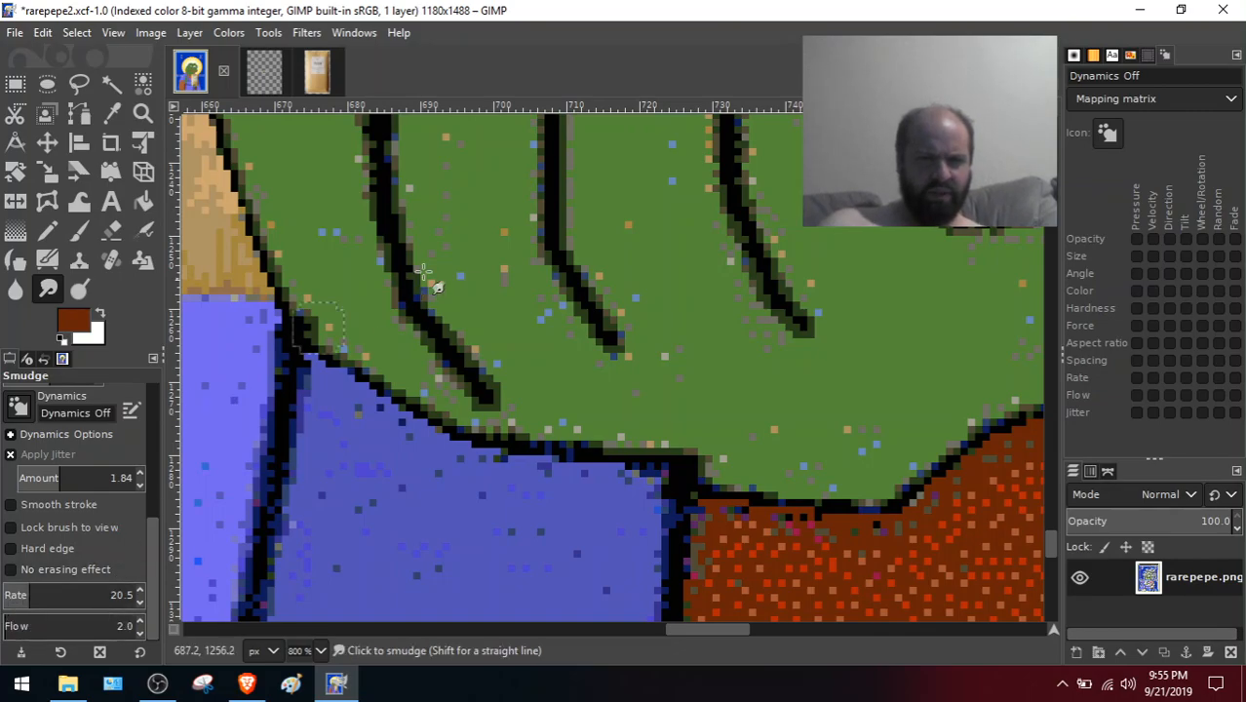
Smudge the hand's black outline along the palm's lower edge and around the little finger to soften it
mouse_move(416, 426)
left_mouse_down()
mouse_move(553, 481)
mouse_move(465, 447)
mouse_move(538, 461)
mouse_move(451, 452)
mouse_move(583, 476)
mouse_move(496, 448)
mouse_move(629, 484)
mouse_move(555, 443)
mouse_move(557, 459)
mouse_move(636, 506)
mouse_move(558, 441)
mouse_move(646, 510)
mouse_move(612, 487)
mouse_move(586, 443)
mouse_move(644, 487)
mouse_move(503, 445)
left_mouse_up()
mouse_move(286, 337)
left_mouse_down()
mouse_move(364, 424)
mouse_move(313, 357)
mouse_move(402, 407)
mouse_move(364, 414)
mouse_move(330, 354)
mouse_move(429, 431)
mouse_move(349, 383)
mouse_move(340, 363)
mouse_move(439, 444)
mouse_move(302, 353)
left_mouse_up()
left_click_drag(730, 633, 714, 629)
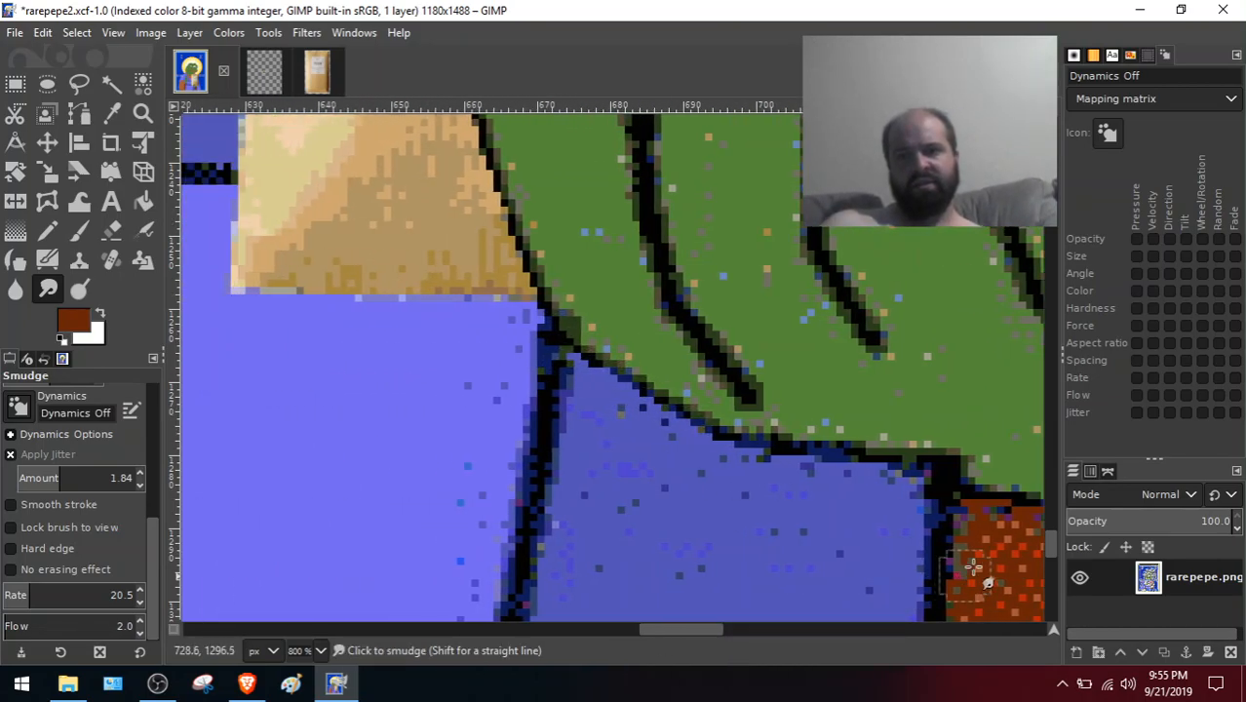
scroll(926, 546, "up", 5)
mouse_move(478, 449)
left_mouse_down()
mouse_move(540, 597)
mouse_move(480, 448)
mouse_move(503, 560)
mouse_move(462, 415)
mouse_move(539, 588)
left_mouse_up()
mouse_move(458, 344)
left_mouse_down()
mouse_move(434, 406)
mouse_move(431, 269)
mouse_move(446, 341)
mouse_move(447, 265)
mouse_move(459, 280)
mouse_move(439, 349)
left_mouse_up()
mouse_move(550, 178)
left_mouse_down()
mouse_move(526, 258)
mouse_move(585, 275)
mouse_move(477, 183)
mouse_move(632, 341)
mouse_move(547, 185)
mouse_move(672, 323)
mouse_move(574, 200)
mouse_move(651, 180)
left_mouse_up()
mouse_move(606, 293)
left_mouse_down()
mouse_move(659, 291)
mouse_move(671, 244)
left_mouse_up()
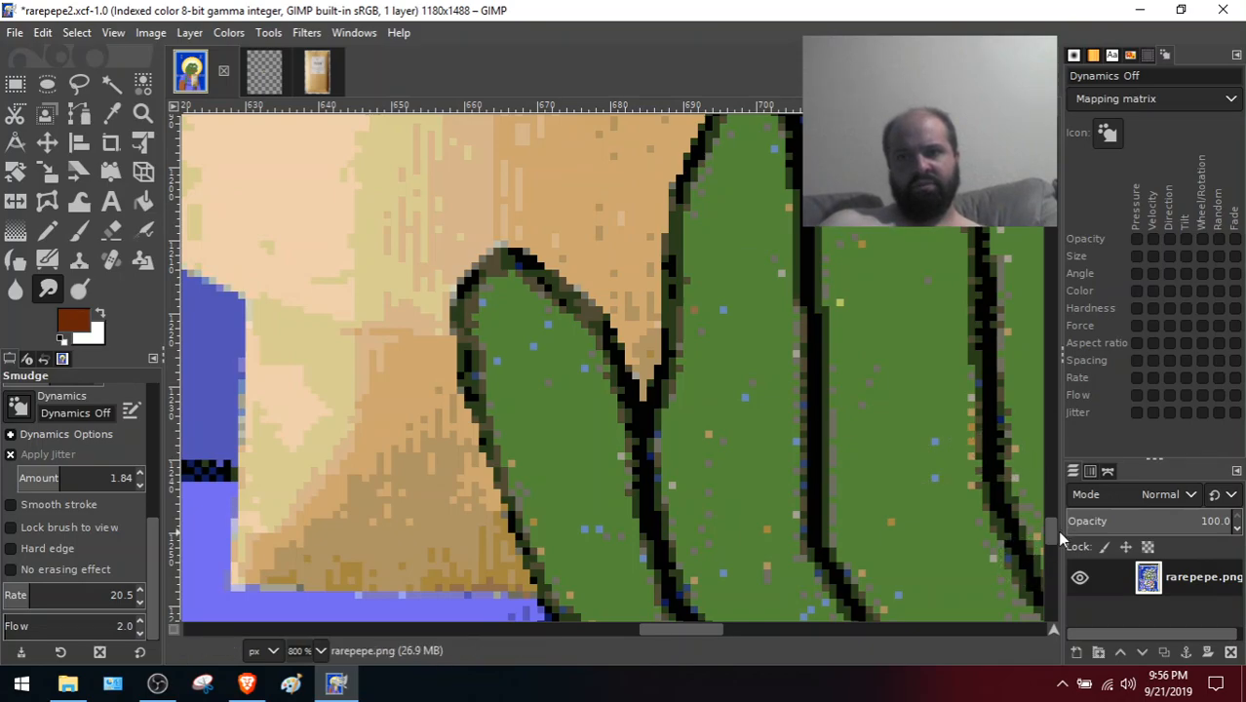
Smudge the black outlines over the tips of the three longer fingers against the bag
left_click_drag(1052, 528, 1050, 515)
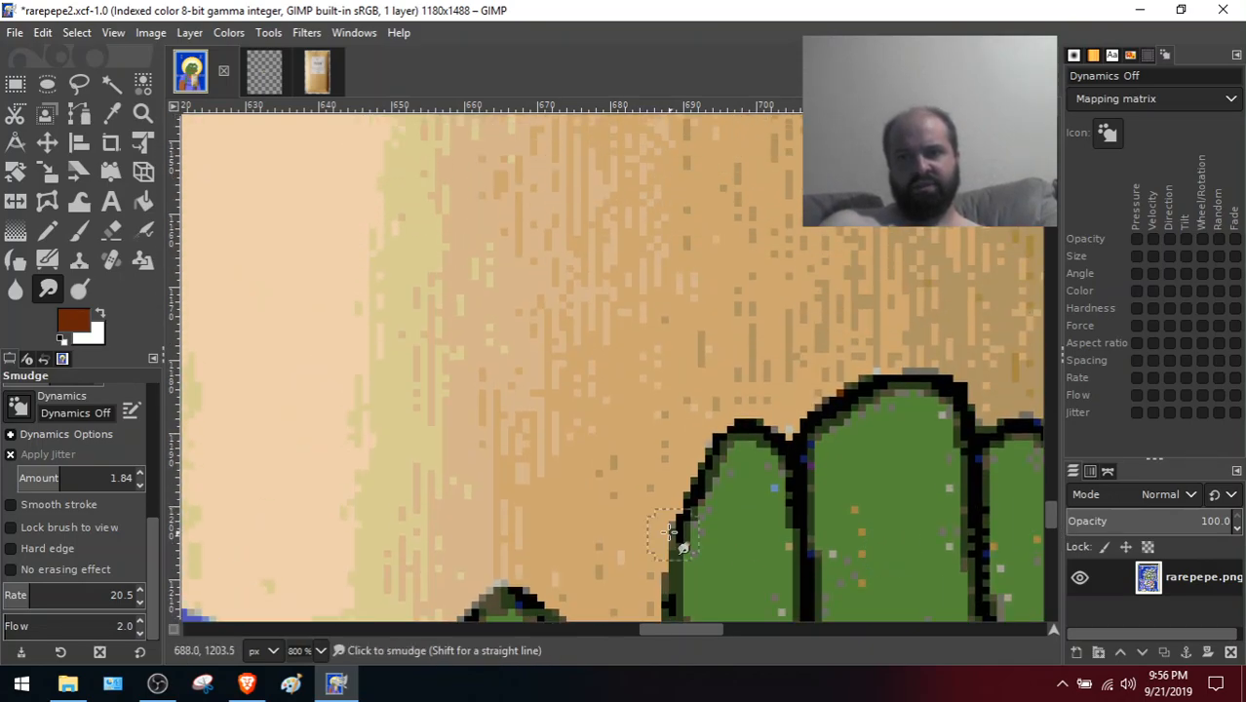
mouse_move(625, 483)
left_mouse_down()
mouse_move(723, 461)
mouse_move(598, 543)
mouse_move(671, 521)
mouse_move(568, 459)
mouse_move(691, 489)
mouse_move(654, 413)
mouse_move(681, 367)
mouse_move(739, 391)
mouse_move(769, 459)
mouse_move(771, 395)
mouse_move(716, 388)
mouse_move(790, 436)
mouse_move(762, 432)
mouse_move(803, 360)
mouse_move(843, 379)
mouse_move(768, 352)
mouse_move(793, 380)
left_mouse_up()
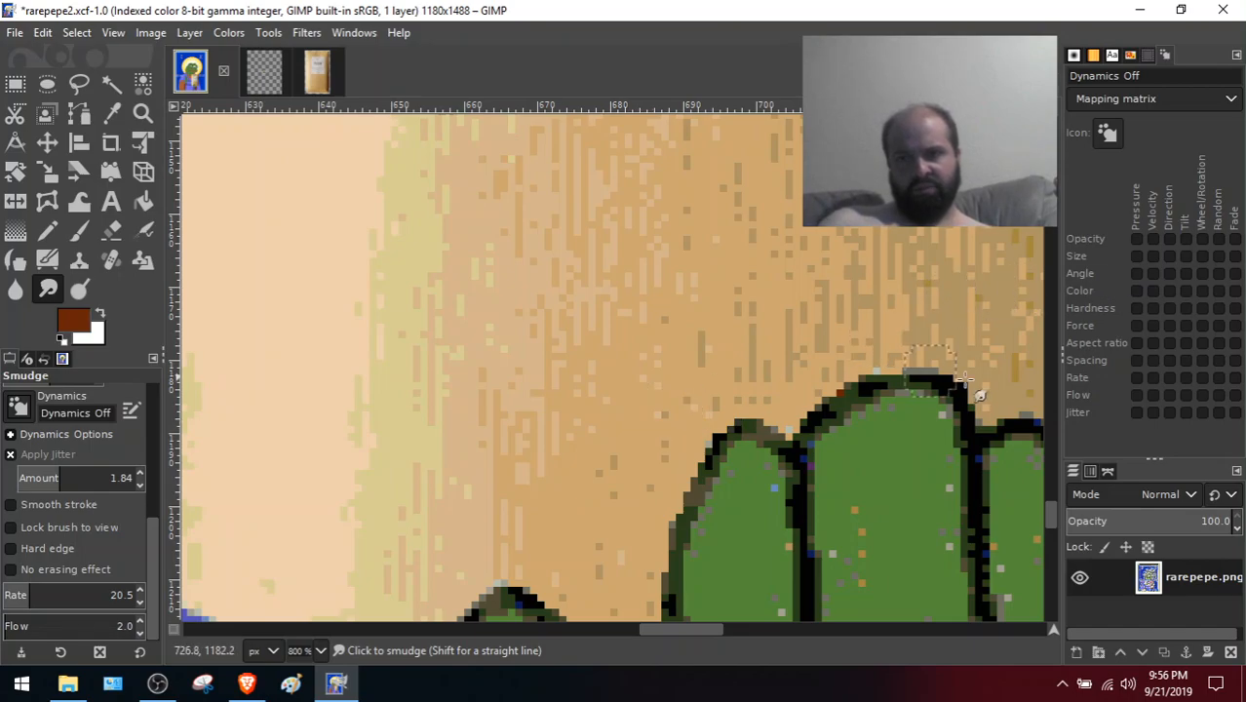
left_click_drag(679, 631, 726, 628)
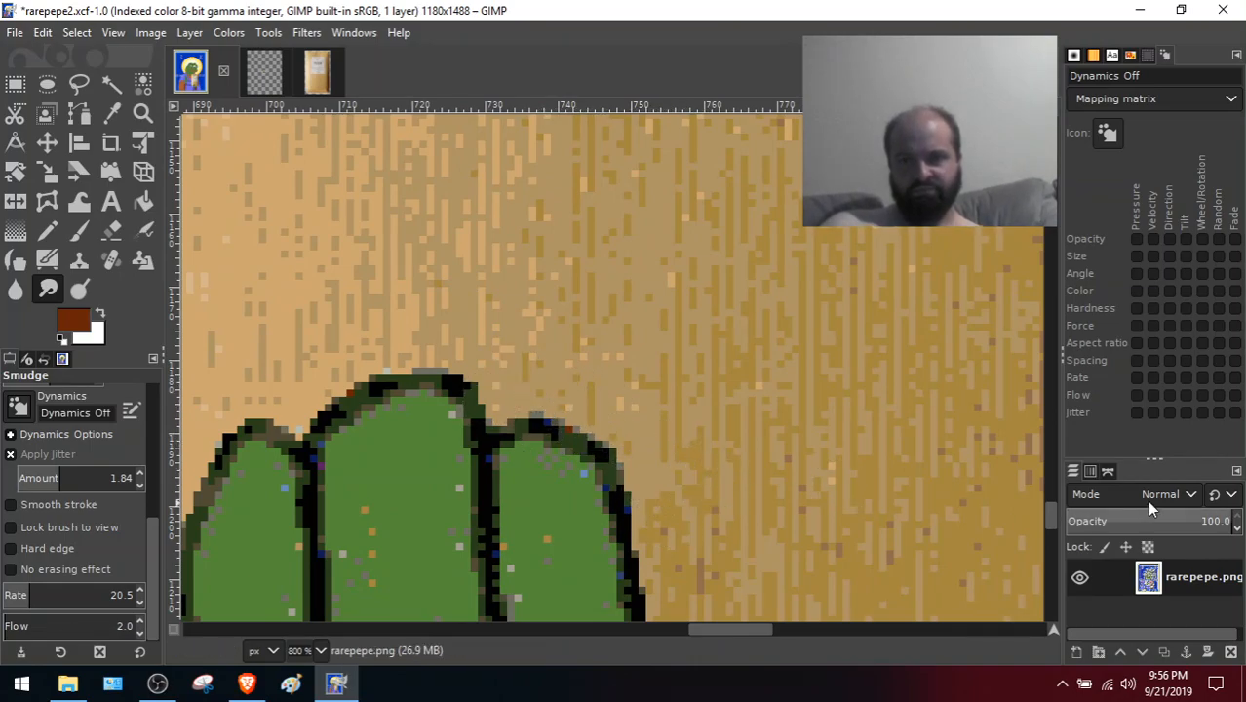
Smudge the outline down the index finger's outer side and around the thumb's upper edge, tip and underside
mouse_move(1052, 522)
left_mouse_down()
mouse_move(1055, 548)
mouse_move(1051, 525)
left_mouse_up()
mouse_move(612, 332)
left_mouse_down()
mouse_move(660, 431)
mouse_move(649, 313)
mouse_move(655, 475)
mouse_move(650, 376)
mouse_move(731, 605)
left_mouse_up()
left_click_drag(1050, 523, 1053, 535)
mouse_move(681, 181)
left_mouse_down()
mouse_move(668, 245)
mouse_move(678, 123)
mouse_move(709, 392)
mouse_move(794, 409)
mouse_move(917, 375)
mouse_move(970, 376)
mouse_move(896, 325)
left_mouse_up()
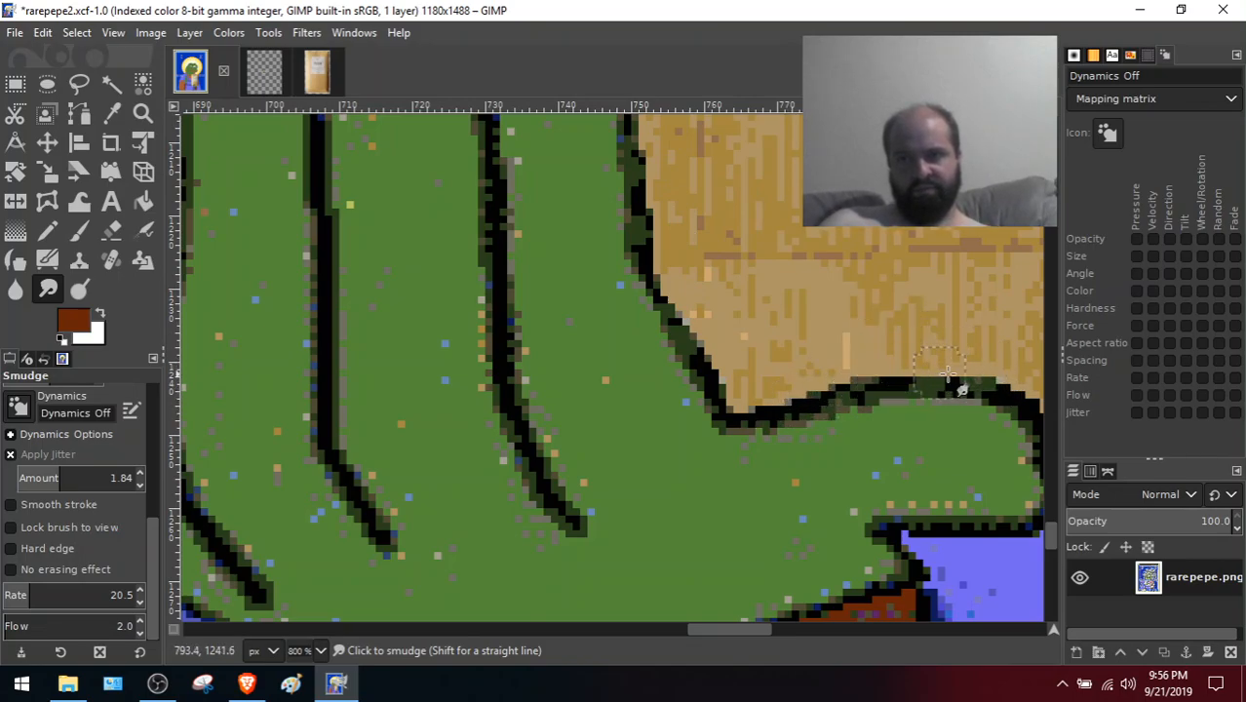
left_click_drag(735, 633, 758, 634)
mouse_move(833, 492)
left_mouse_down()
mouse_move(825, 445)
mouse_move(876, 431)
mouse_move(840, 395)
mouse_move(824, 419)
mouse_move(838, 389)
mouse_move(826, 443)
left_mouse_up()
mouse_move(861, 499)
left_mouse_down()
mouse_move(823, 576)
mouse_move(740, 555)
mouse_move(825, 561)
mouse_move(707, 541)
mouse_move(786, 552)
mouse_move(715, 553)
mouse_move(807, 565)
mouse_move(685, 556)
mouse_move(806, 571)
left_mouse_up()
left_click_drag(753, 632, 790, 625)
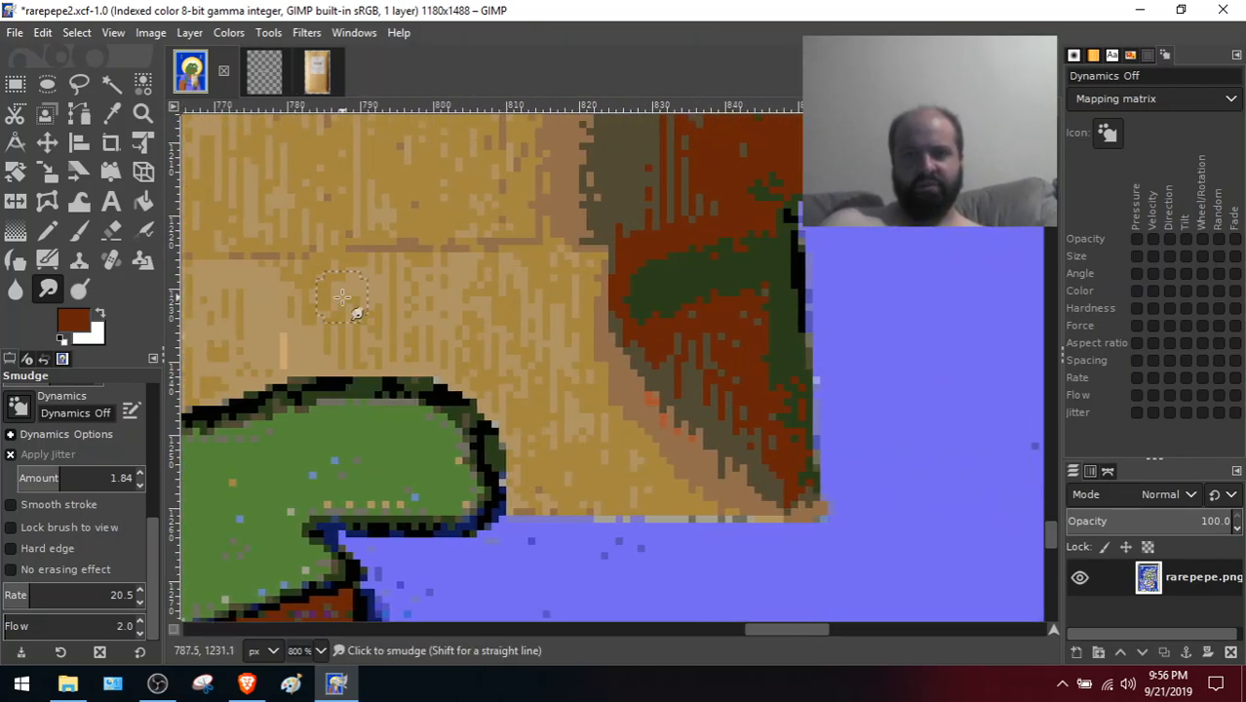
Examine the painting at 100% zoom, checking the smudged hand, the bag and the raised hand for leftover flaws
left_click(75, 34)
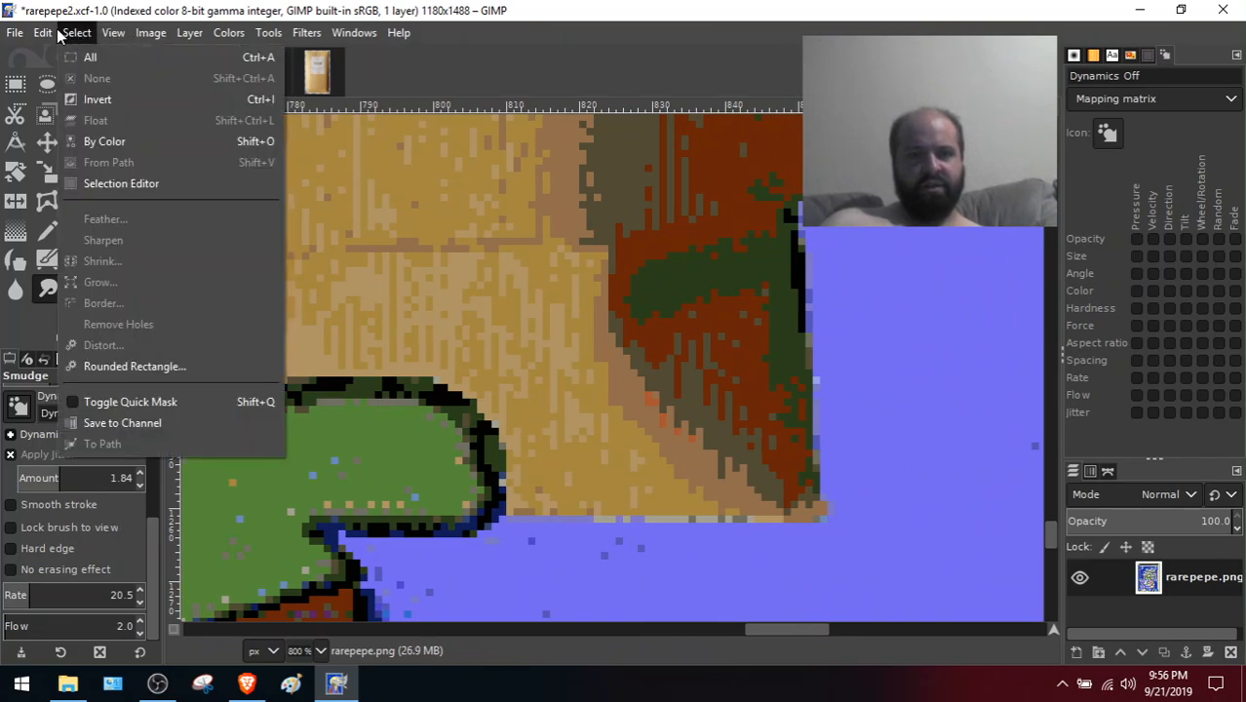
mouse_move(54, 34)
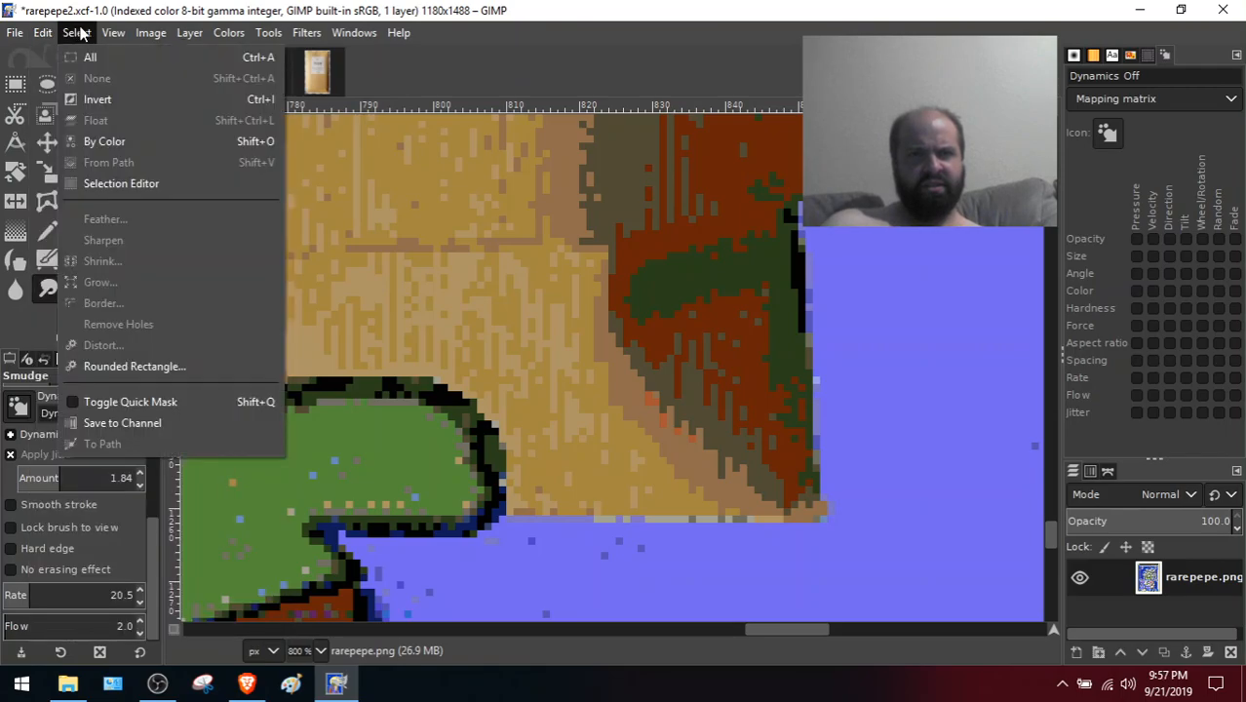
mouse_move(109, 33)
mouse_move(168, 104)
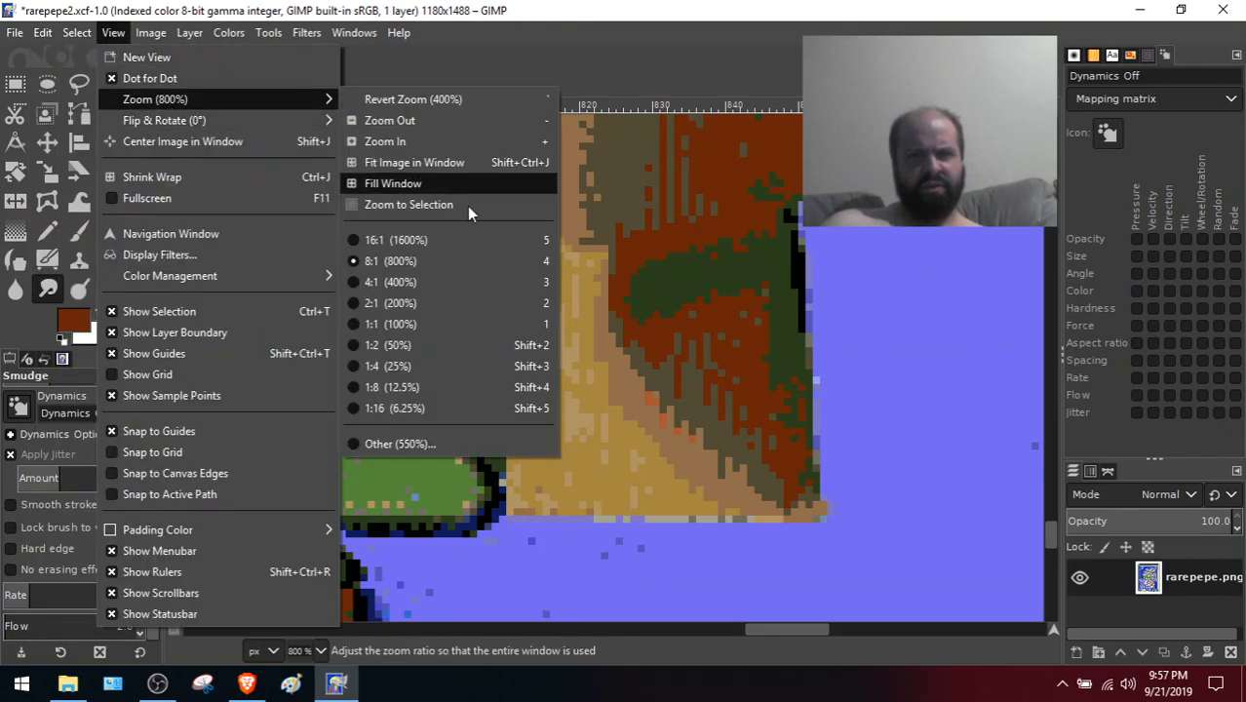
left_click(422, 324)
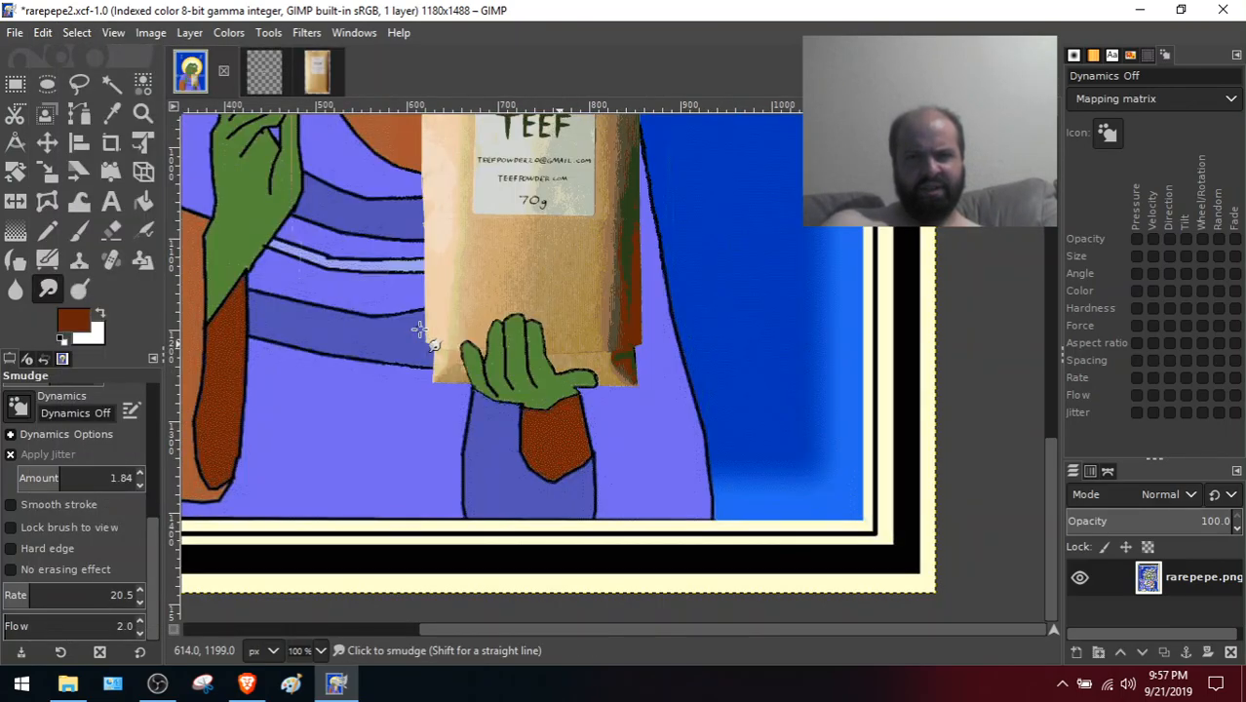
left_click_drag(1052, 523, 1029, 401)
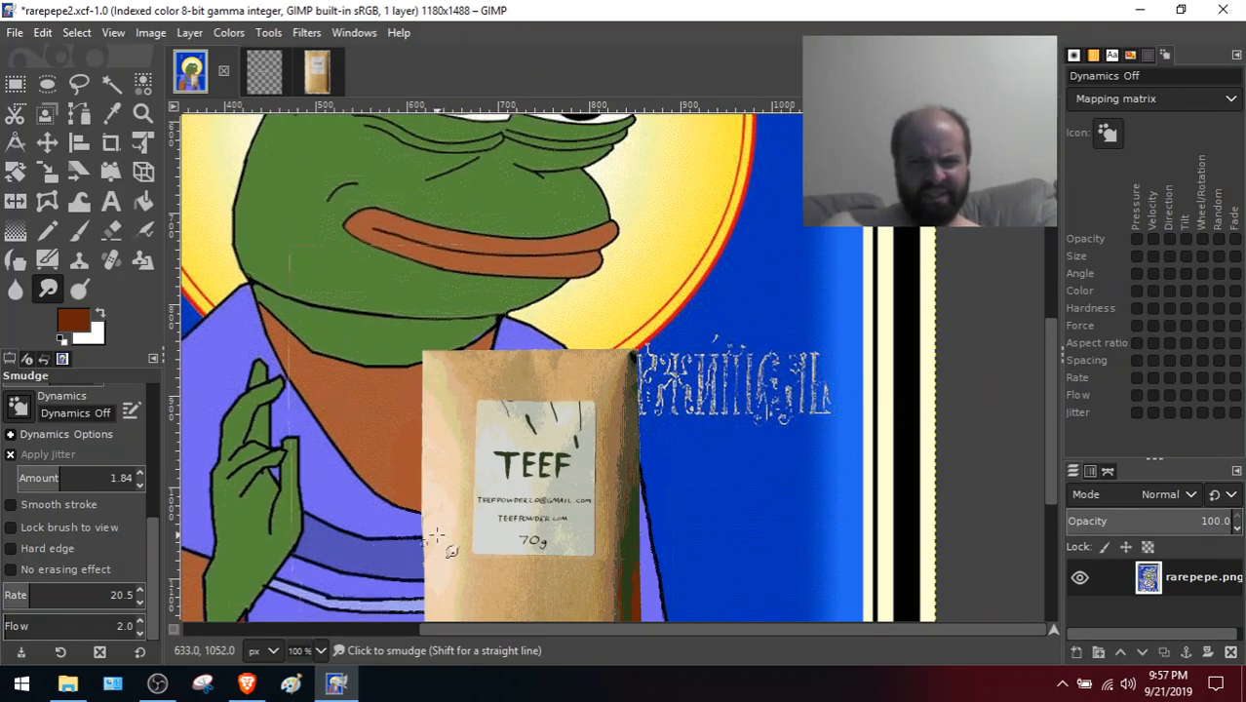
left_click_drag(498, 631, 253, 613)
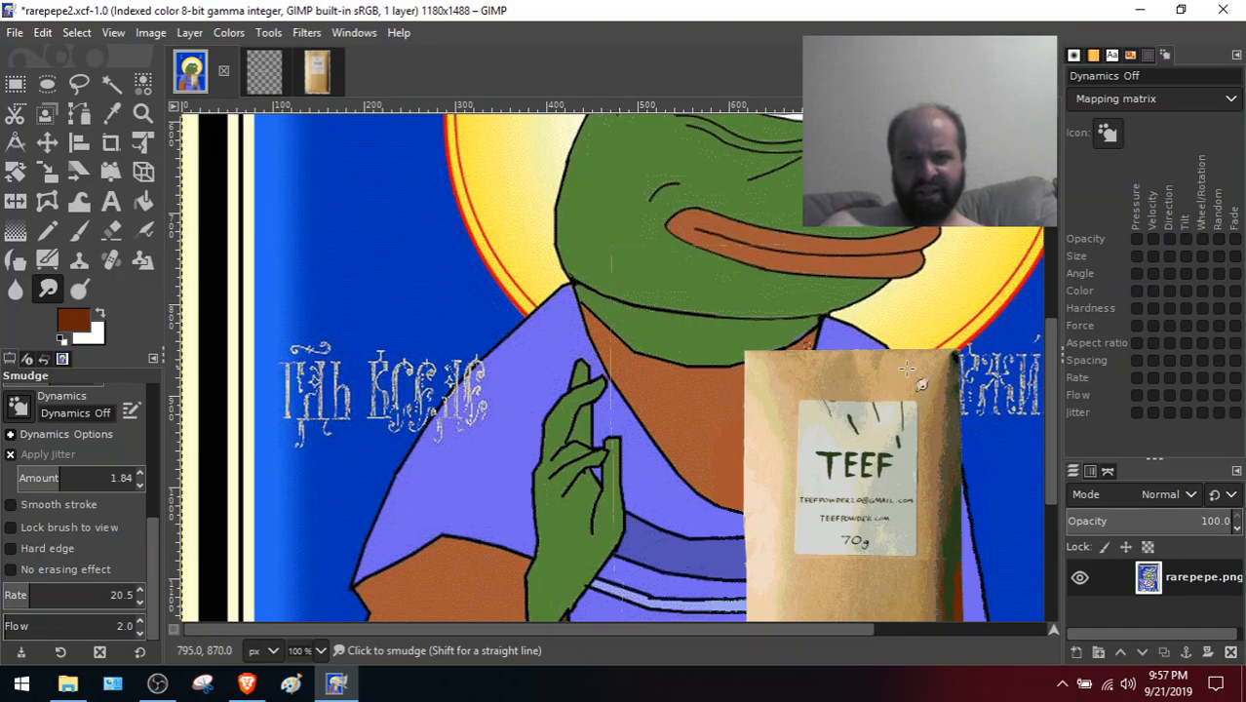
left_click_drag(1054, 412, 1130, 557)
left_click_drag(1137, 610, 1118, 465)
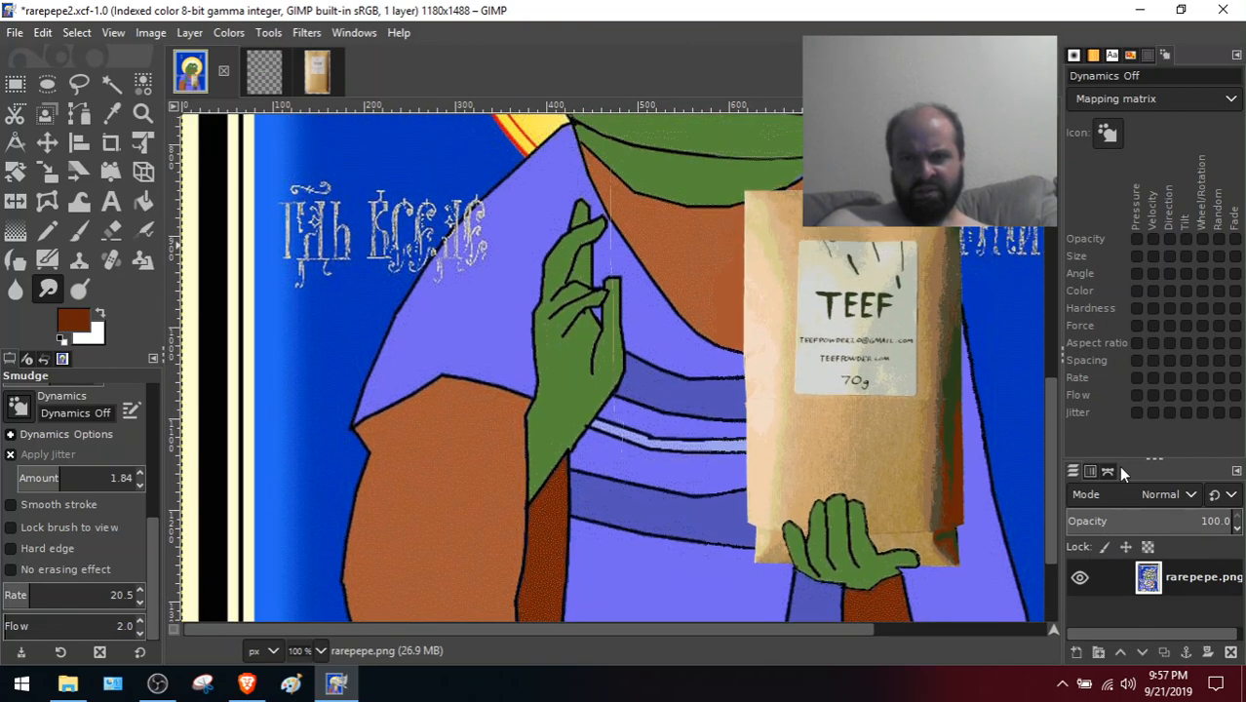
Sample the robe's violet-blue beside the raised hand's wrist and pencil over the stray light line below the pale stripe
left_click(112, 33)
left_click(112, 35)
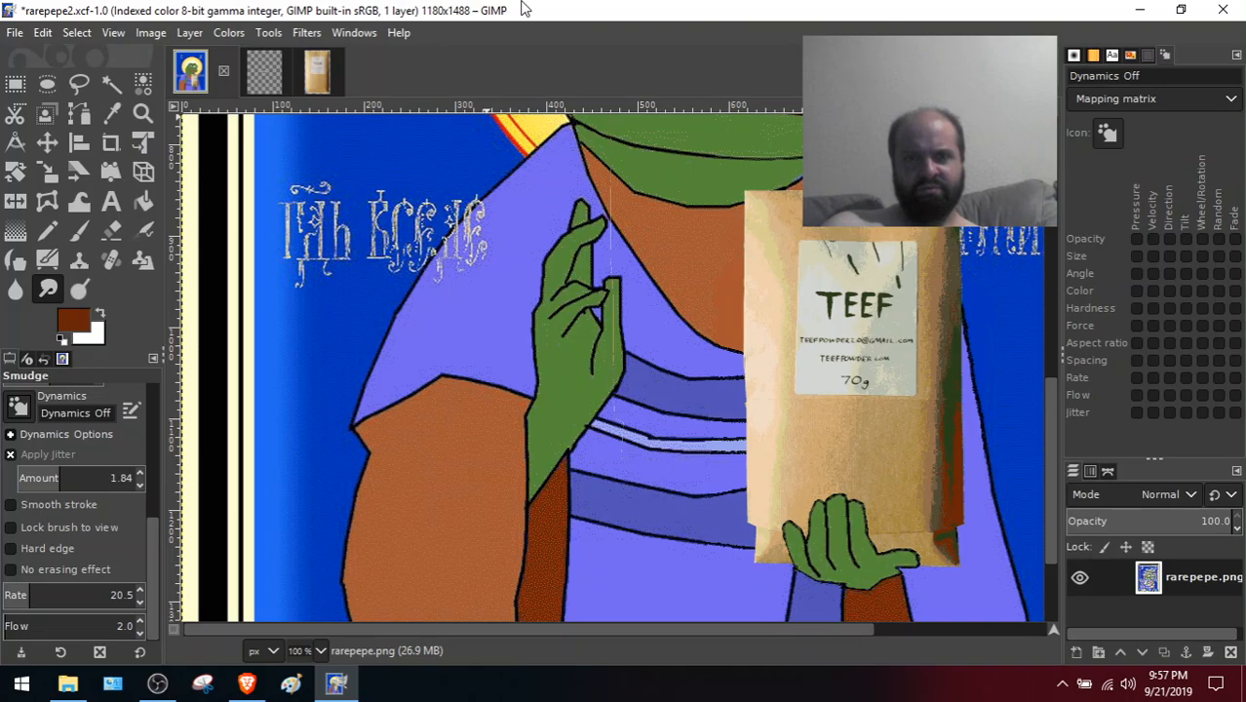
key("plus")
key("plus")
key("plus")
key("plus")
key("plus")
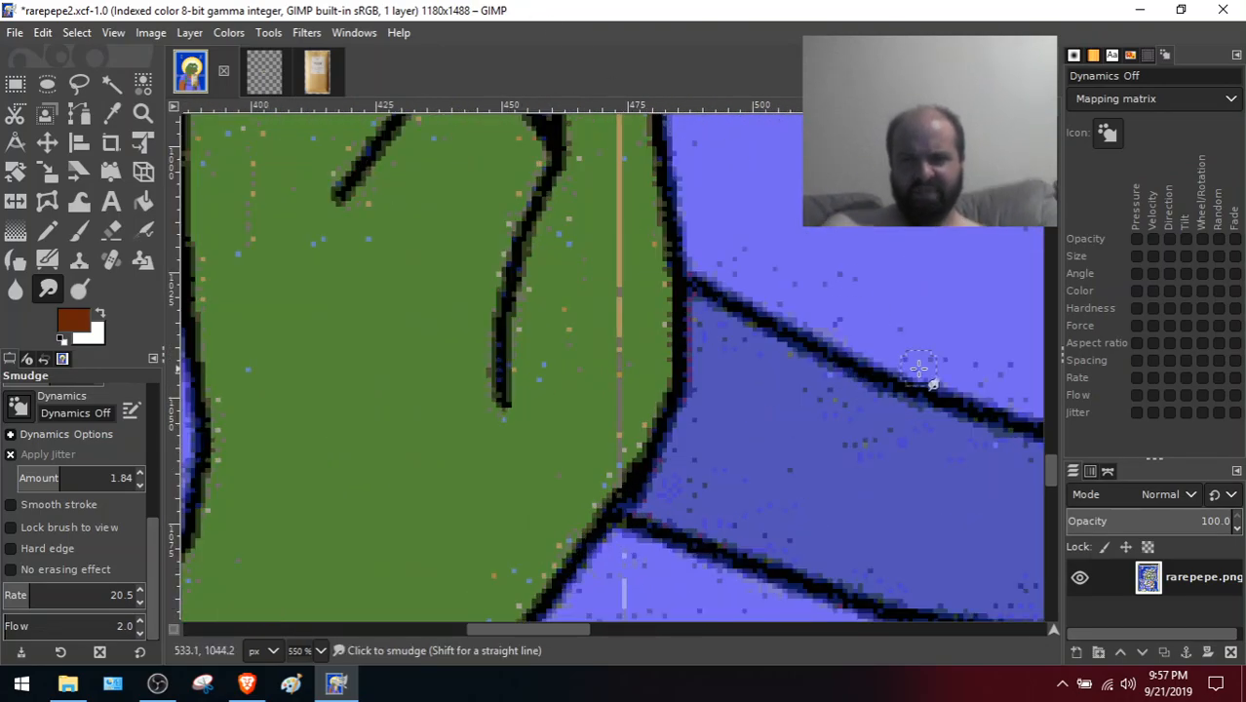
left_click_drag(1050, 464, 1054, 494)
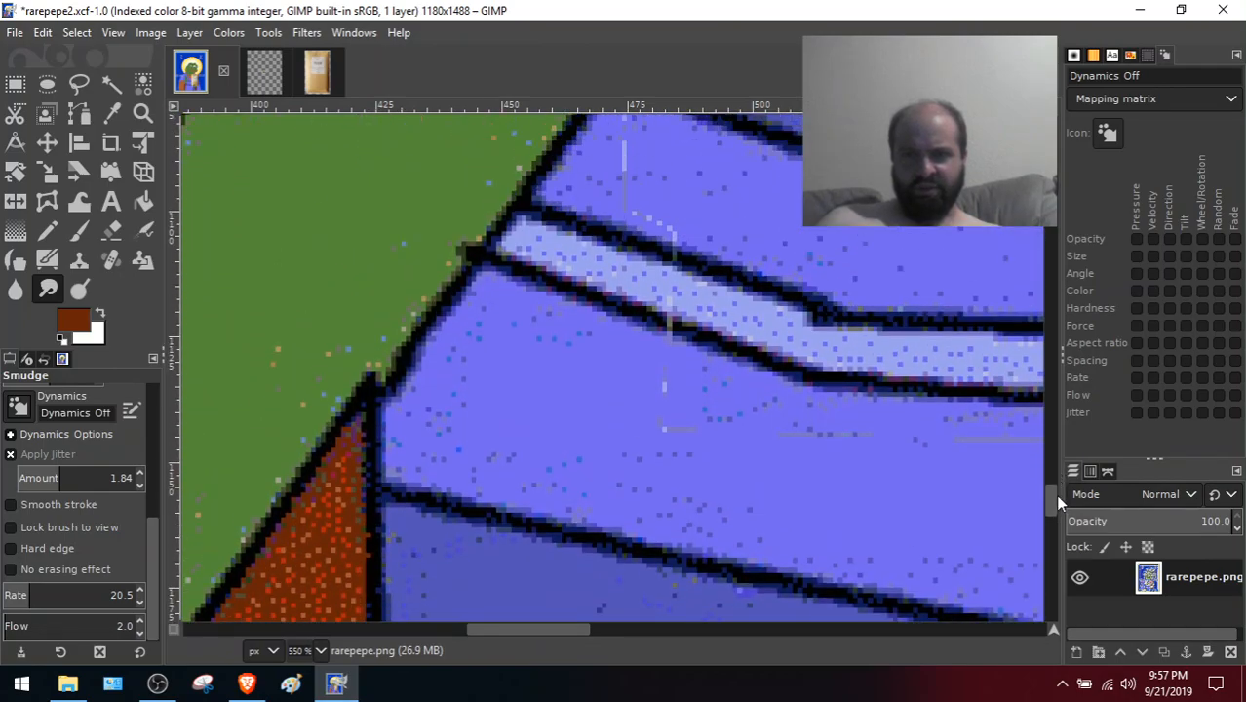
left_click(109, 115)
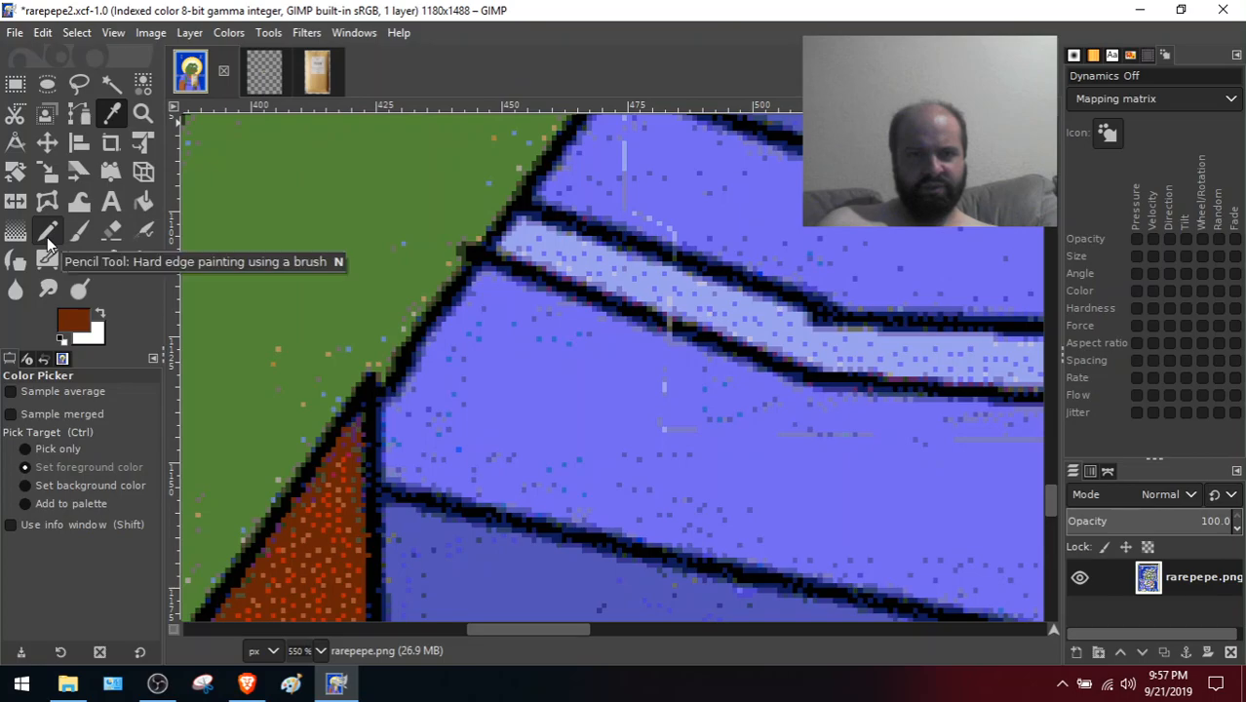
left_click(571, 387)
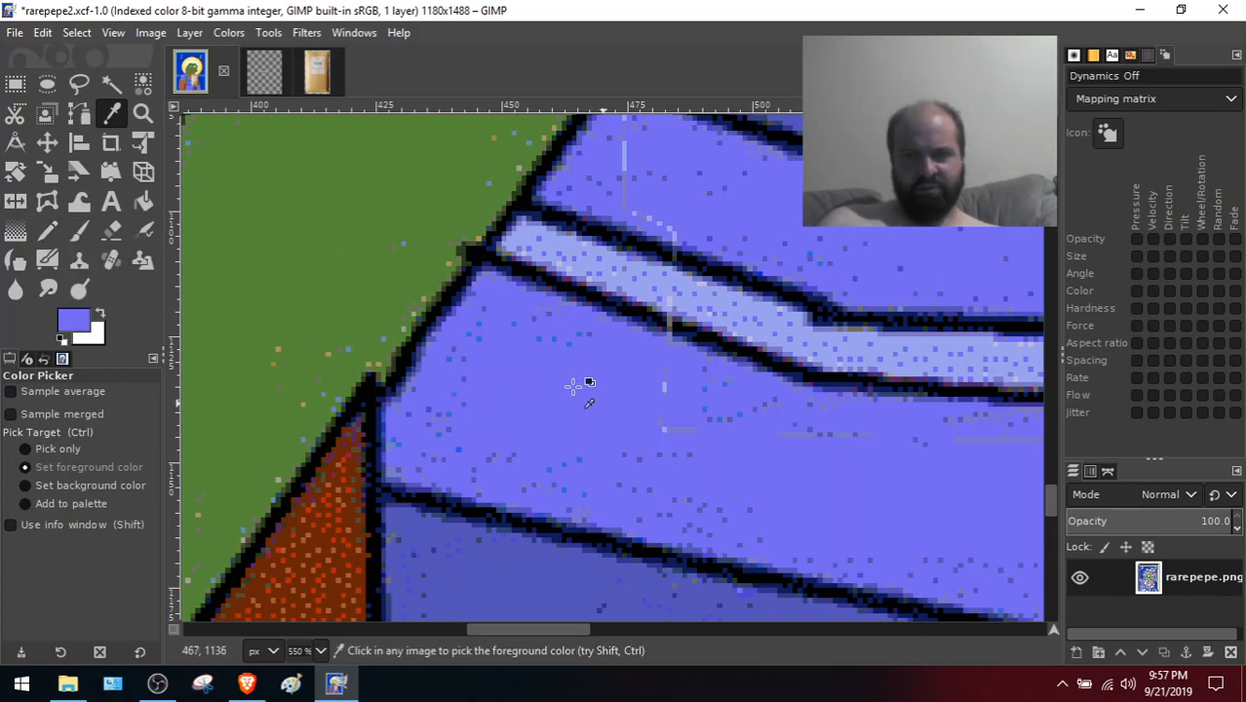
left_click(47, 231)
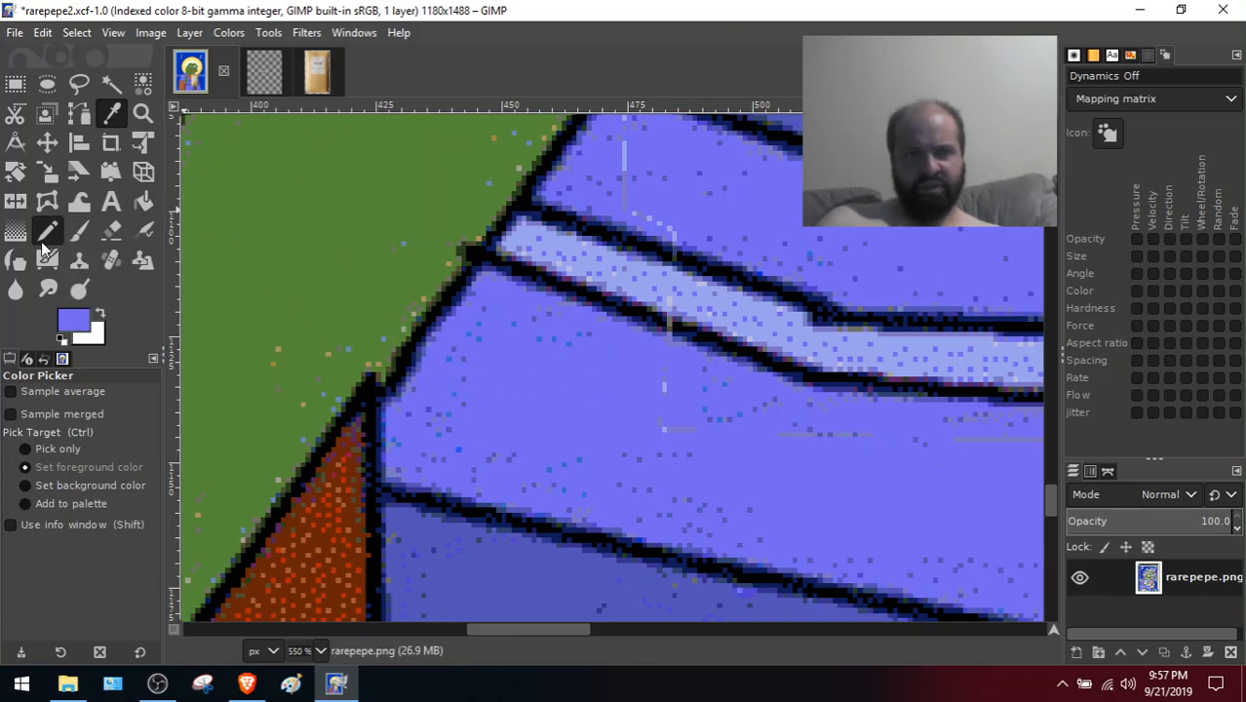
left_click(668, 422)
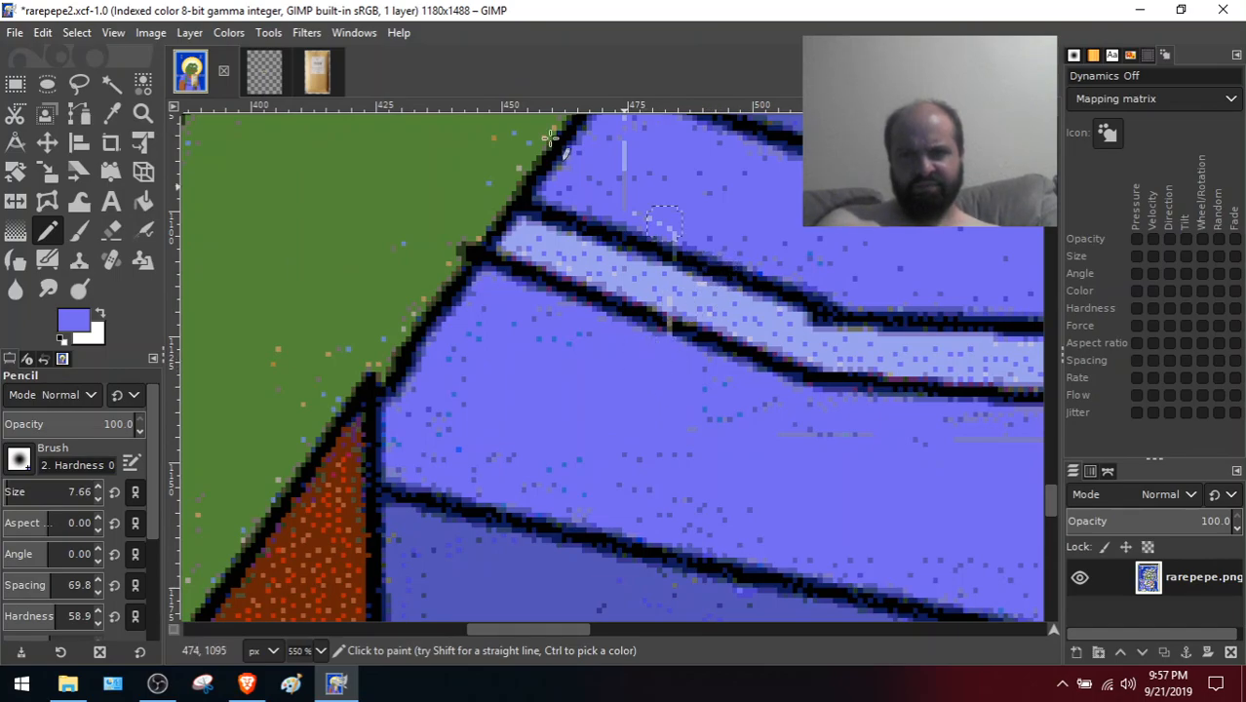
Pencil over the stray light line above the pale stripe with the same violet-blue
left_click(112, 113)
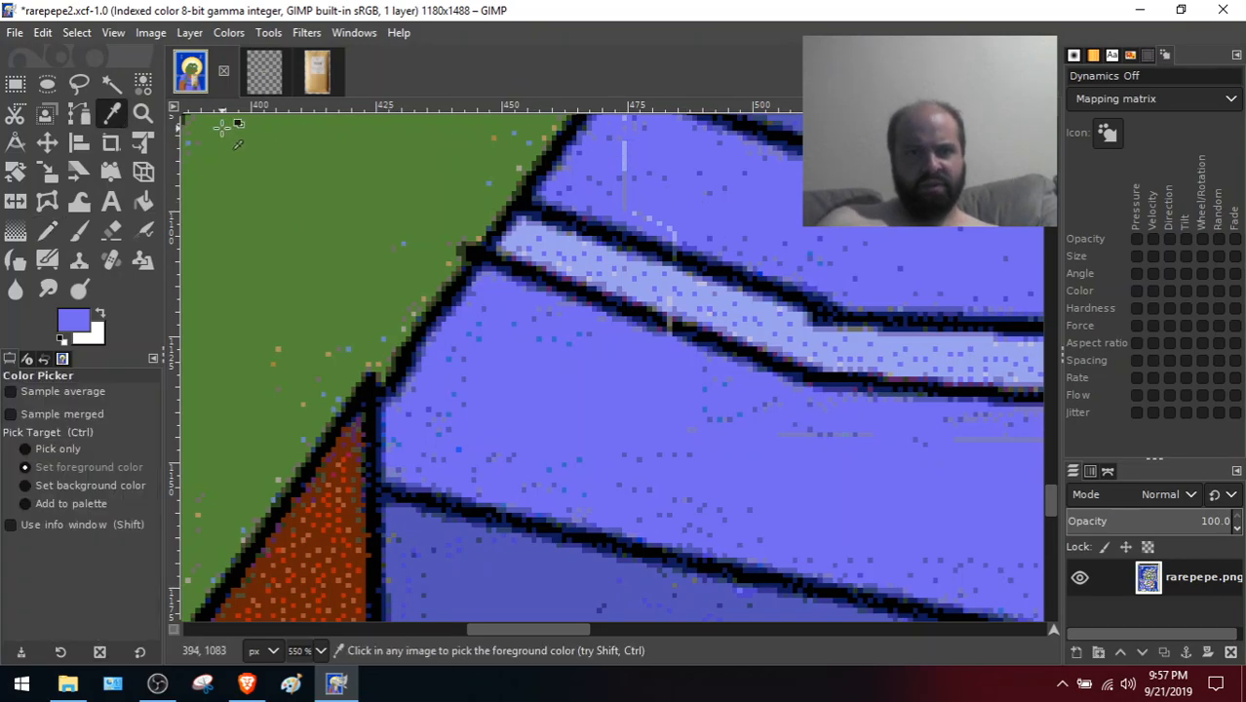
left_click(48, 231)
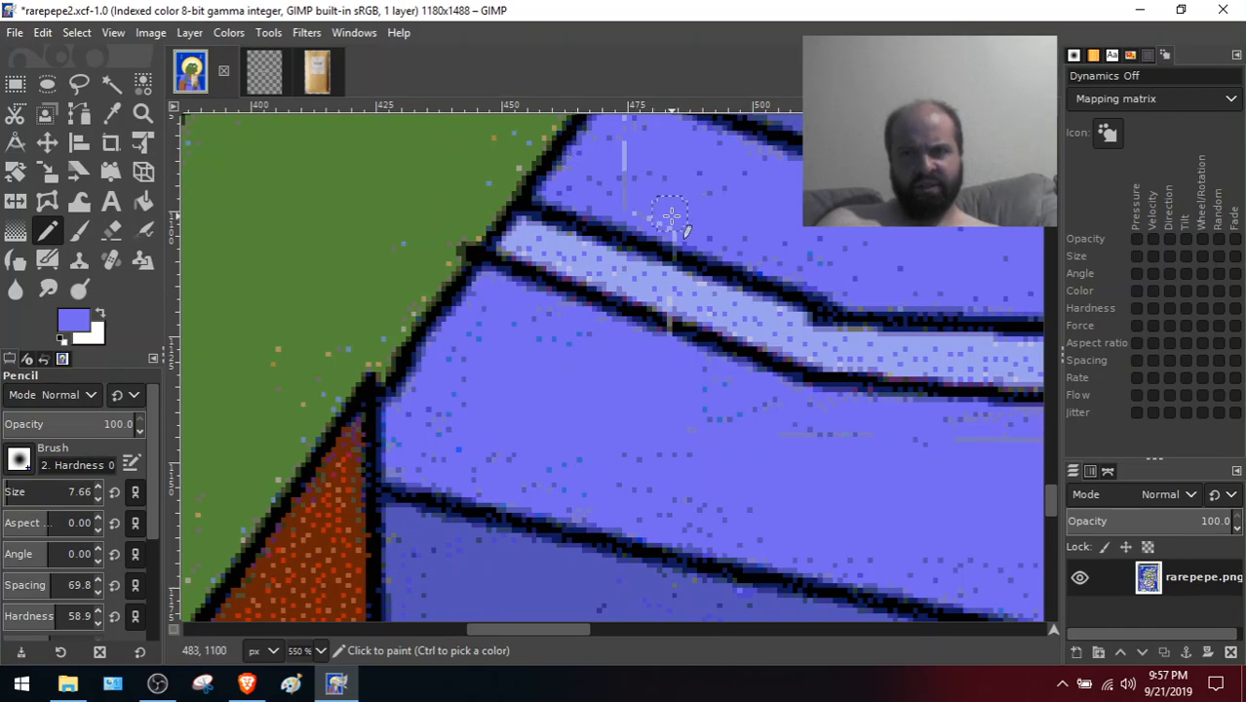
left_click(671, 224)
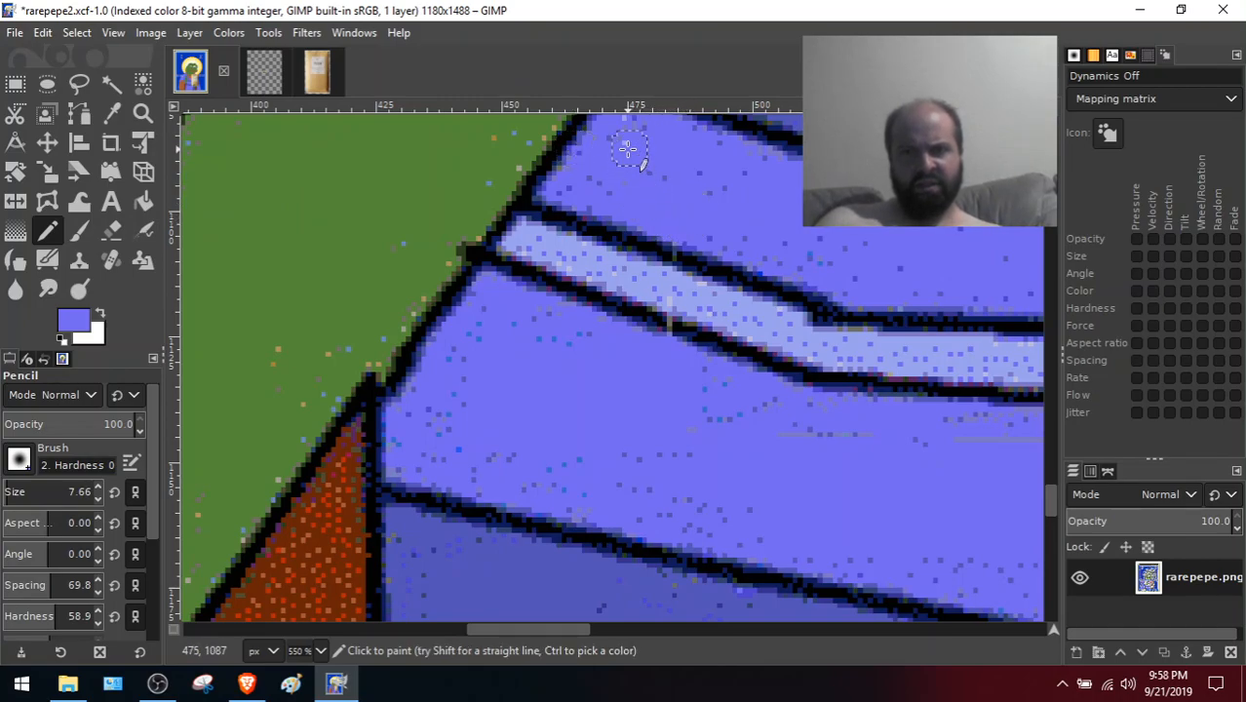
With the pencil at size 1.40, sample the pale stripe's light blue and paint over the stray light line crossing it
scroll(676, 359, "up", 5)
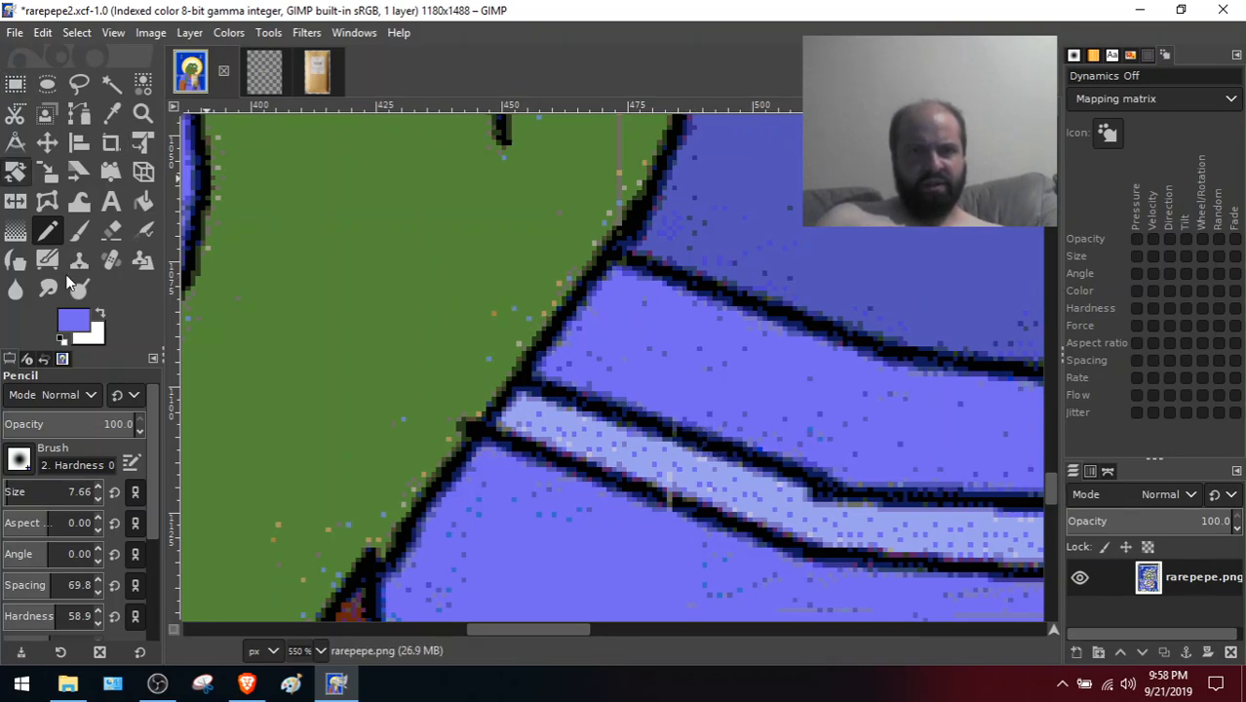
left_click_drag(20, 495, 6, 495)
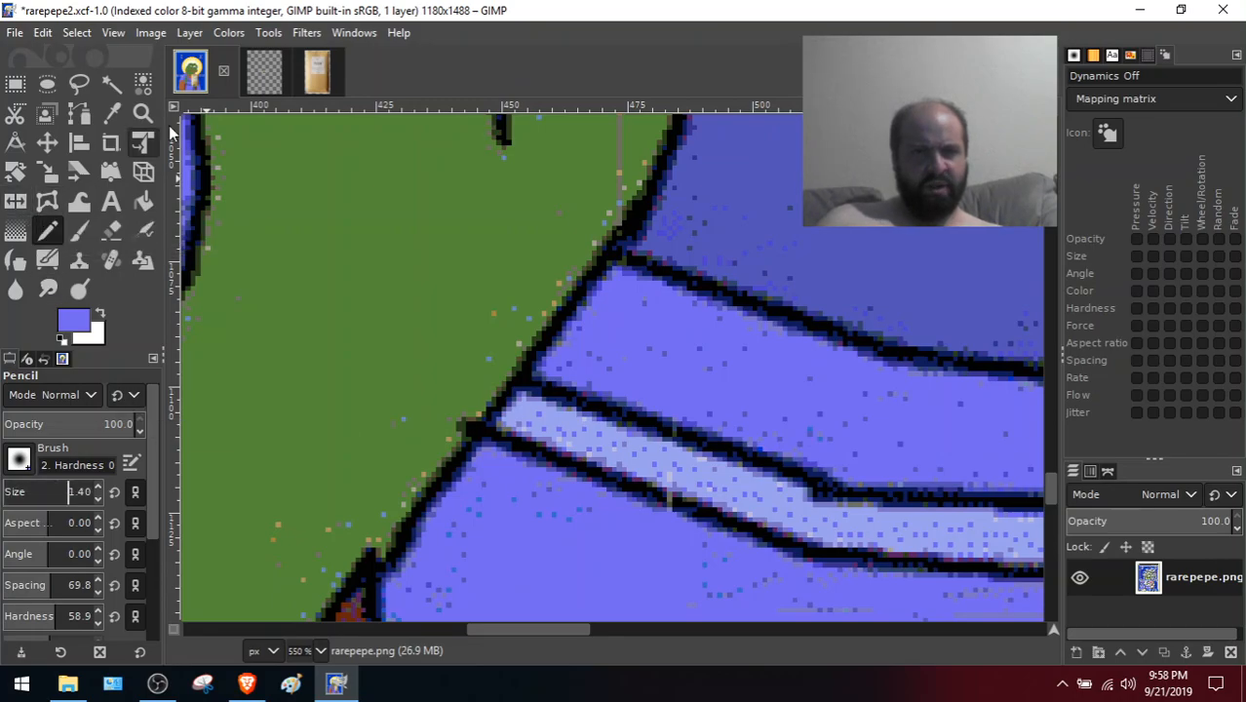
left_click(112, 113)
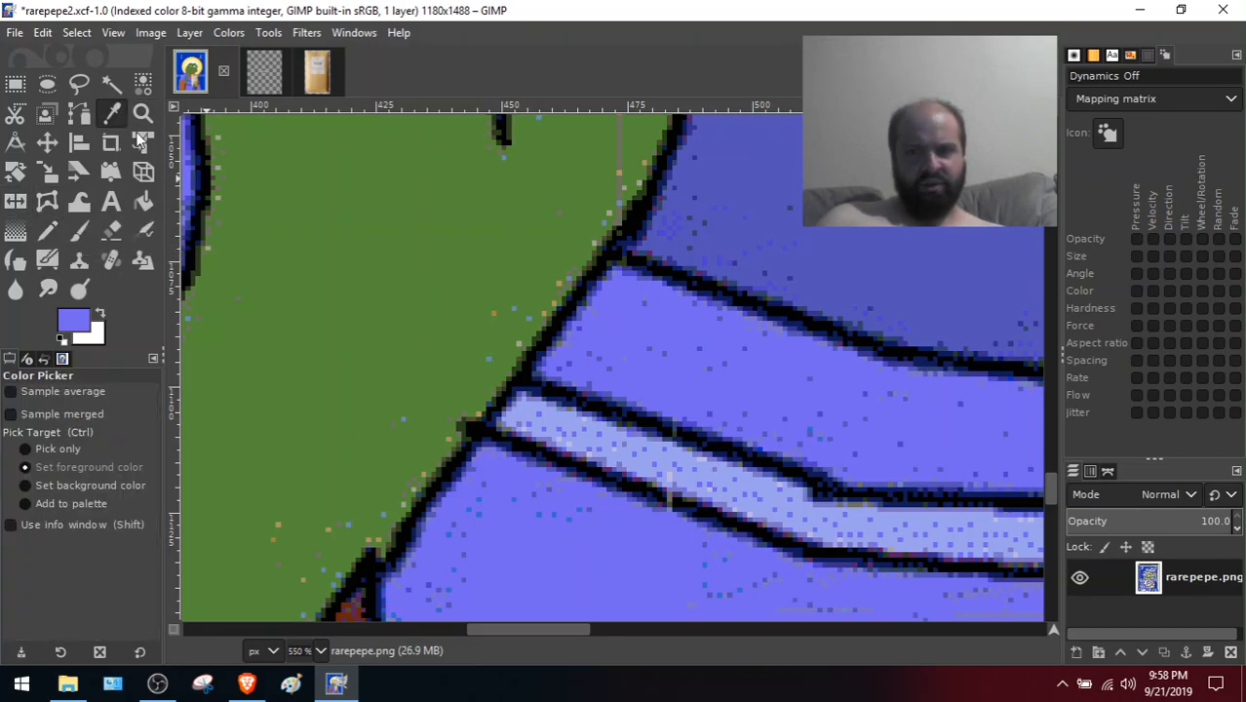
left_click(643, 463)
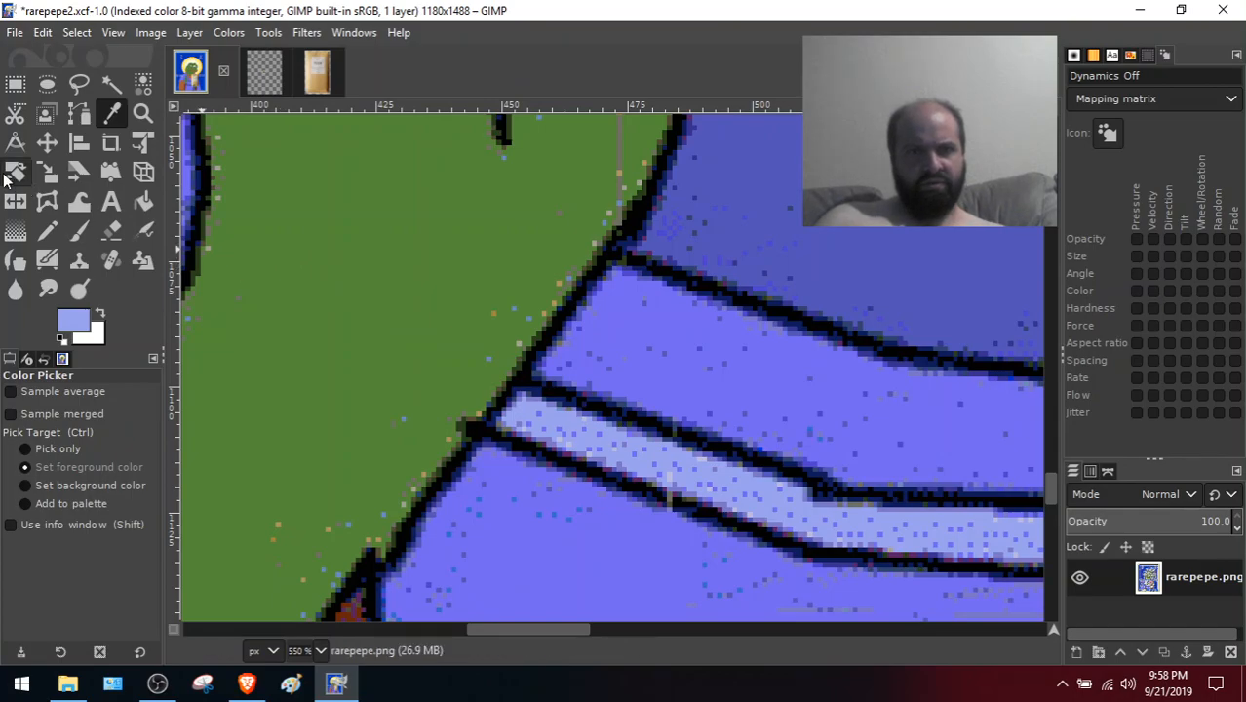
left_click(51, 237)
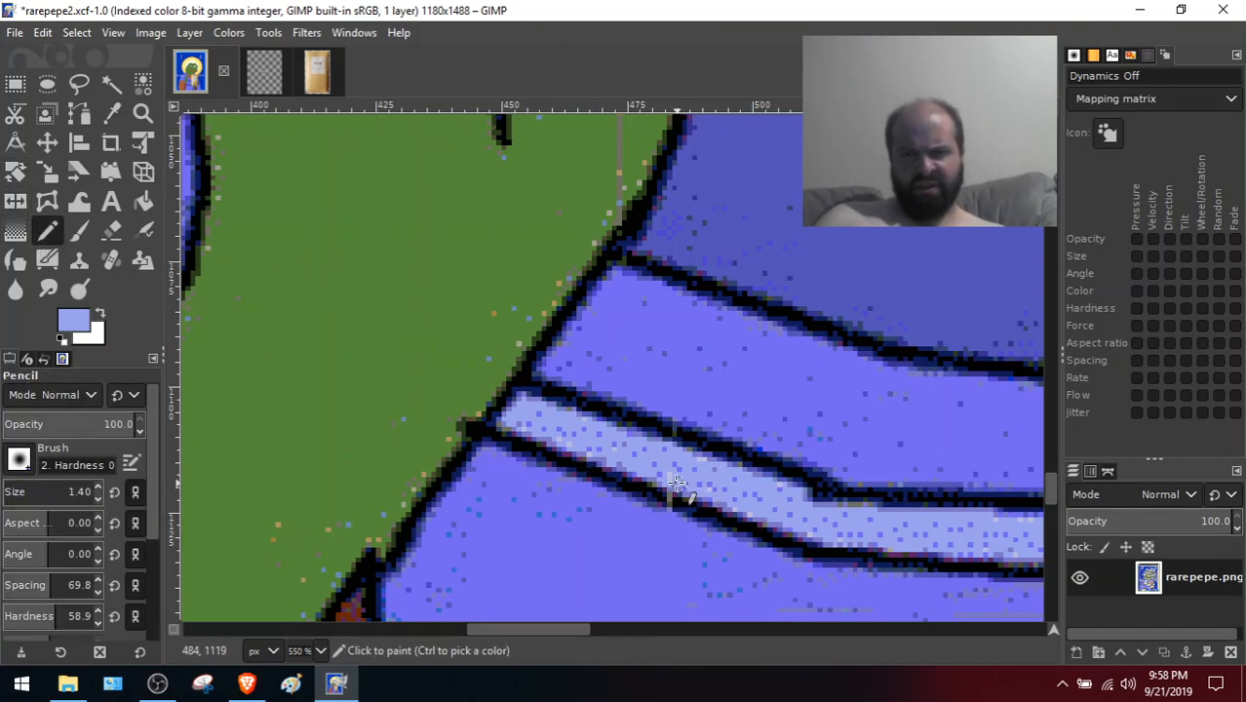
Sample black and pencil over the light break in the pale stripe's lower outline
left_click(112, 115)
left_click(649, 490)
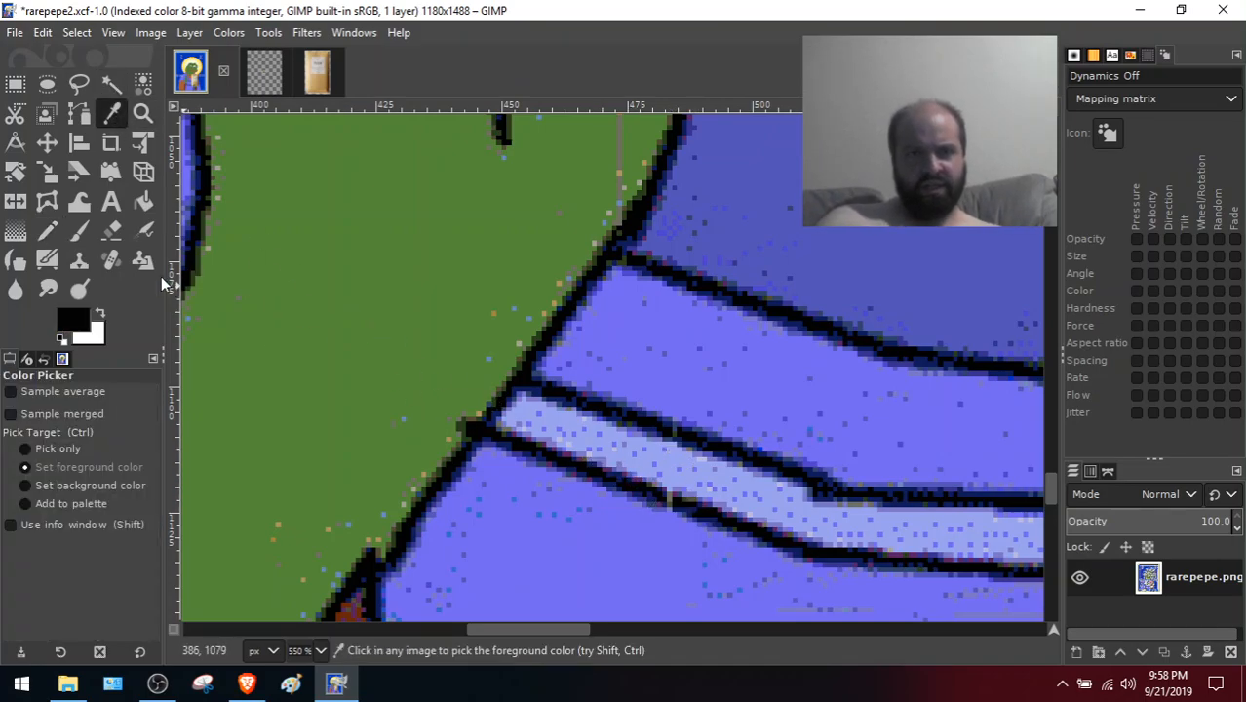
left_click(47, 231)
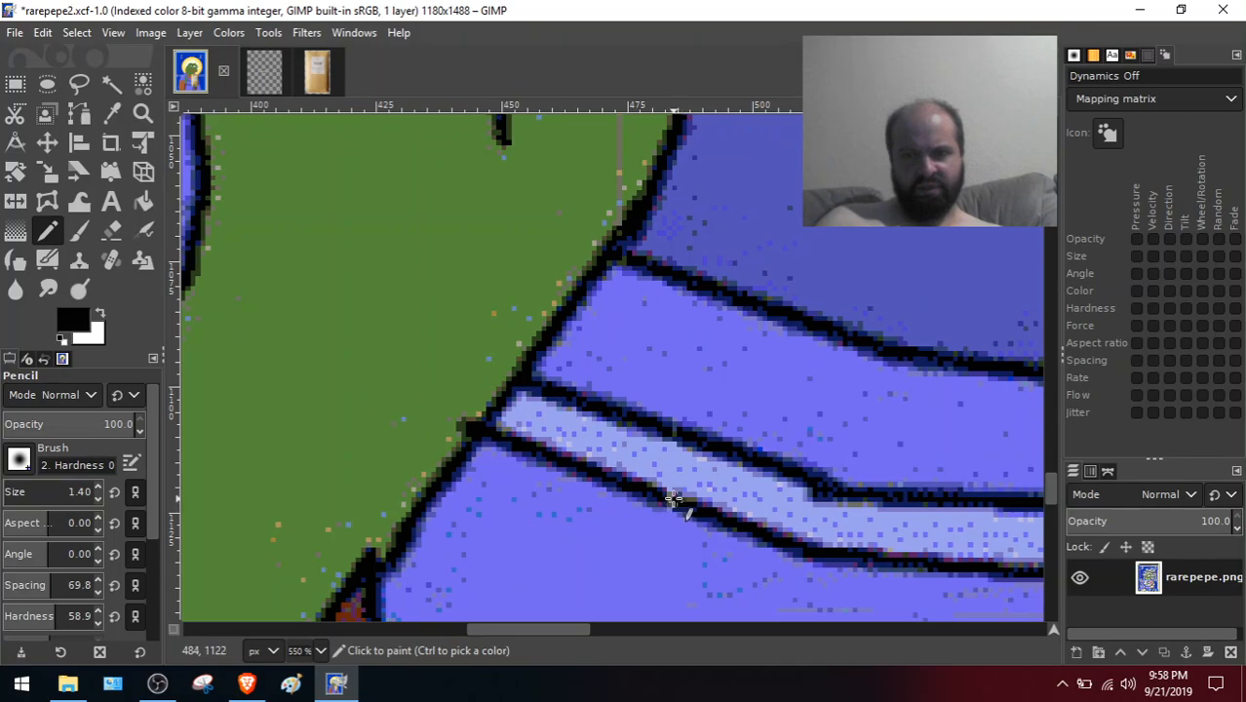
left_click(669, 495)
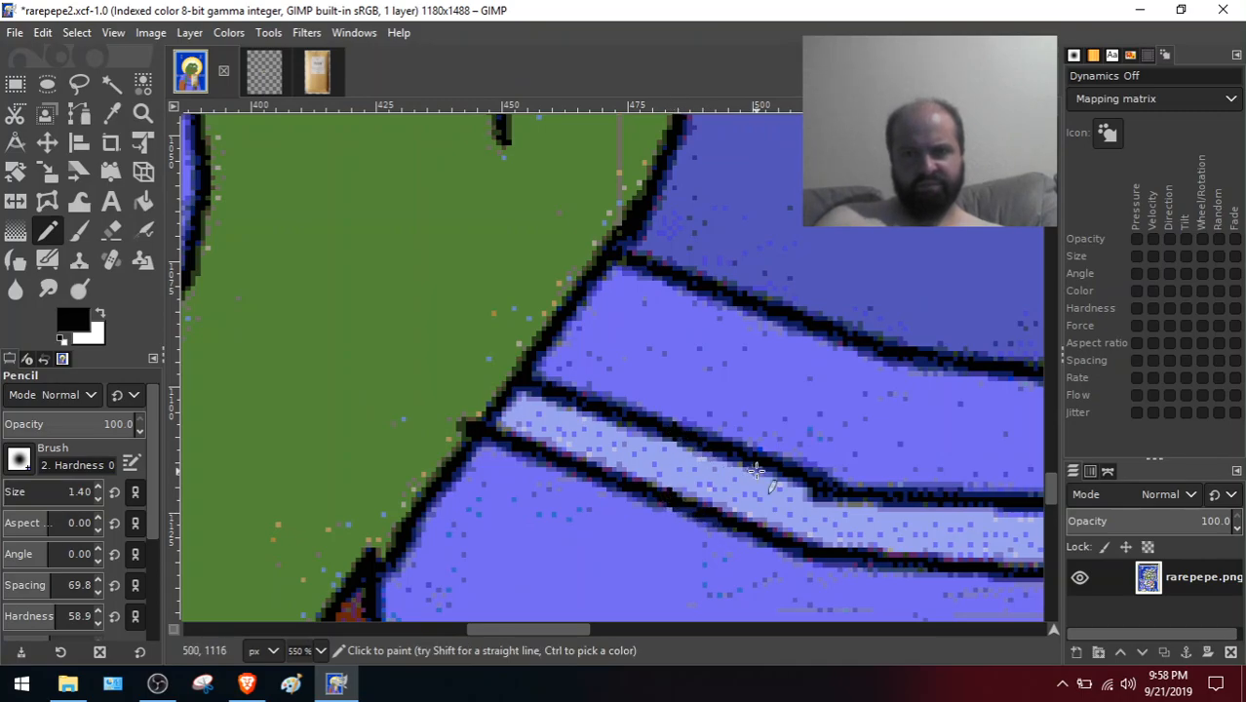
Set the pencil size to 1.00, sample the orange, and pencil over the stray vertical line in the orange area above the fingertip
left_click_drag(1050, 494, 1034, 435)
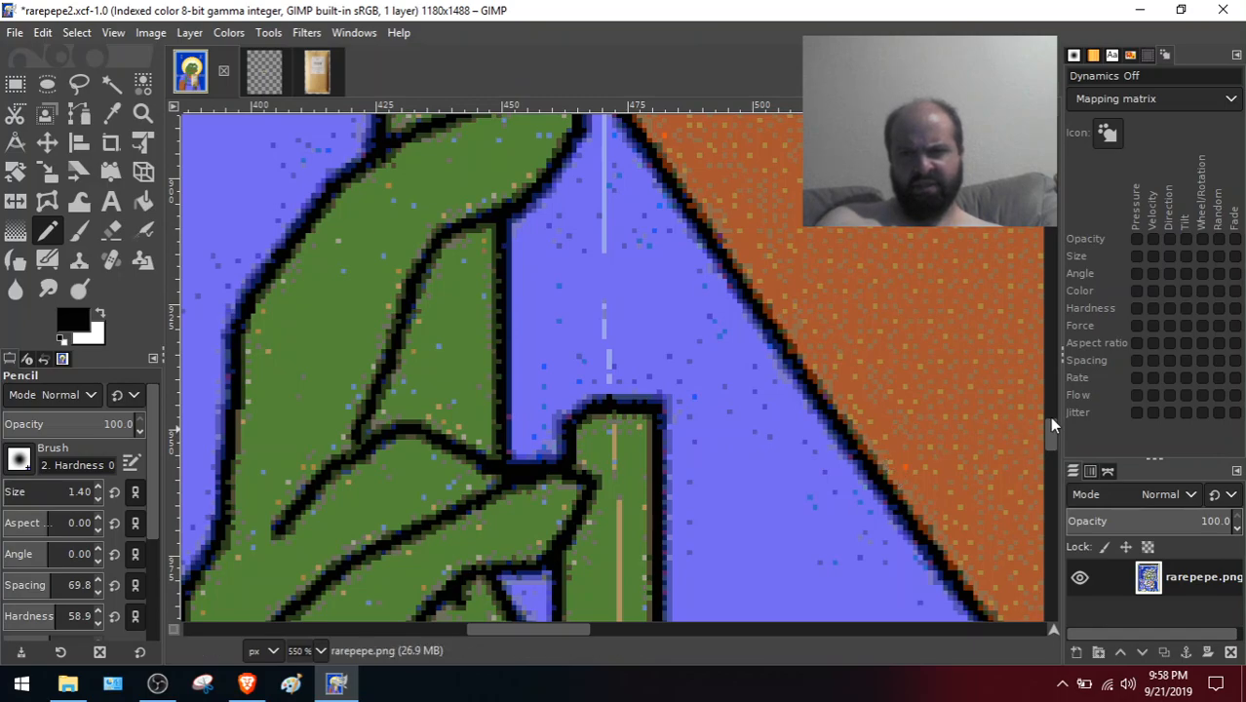
left_click_drag(1047, 432, 1049, 418)
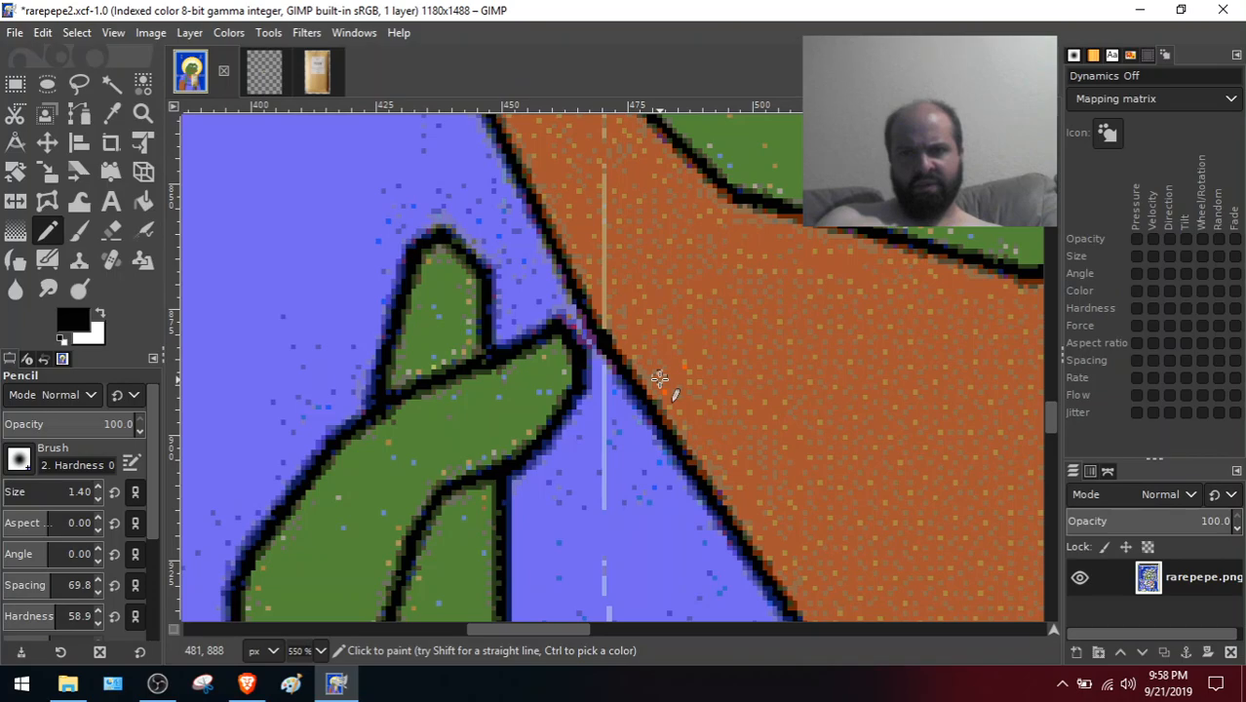
left_click_drag(78, 491, 19, 491)
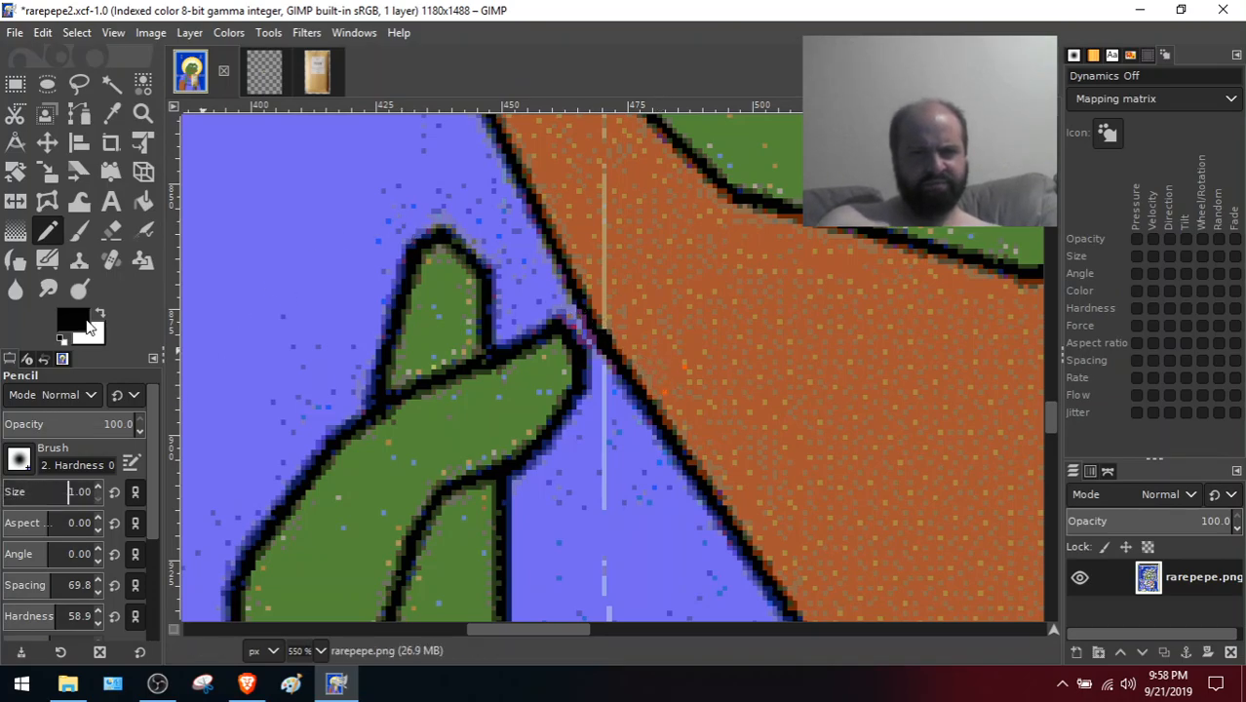
left_click(111, 114)
left_click(675, 368)
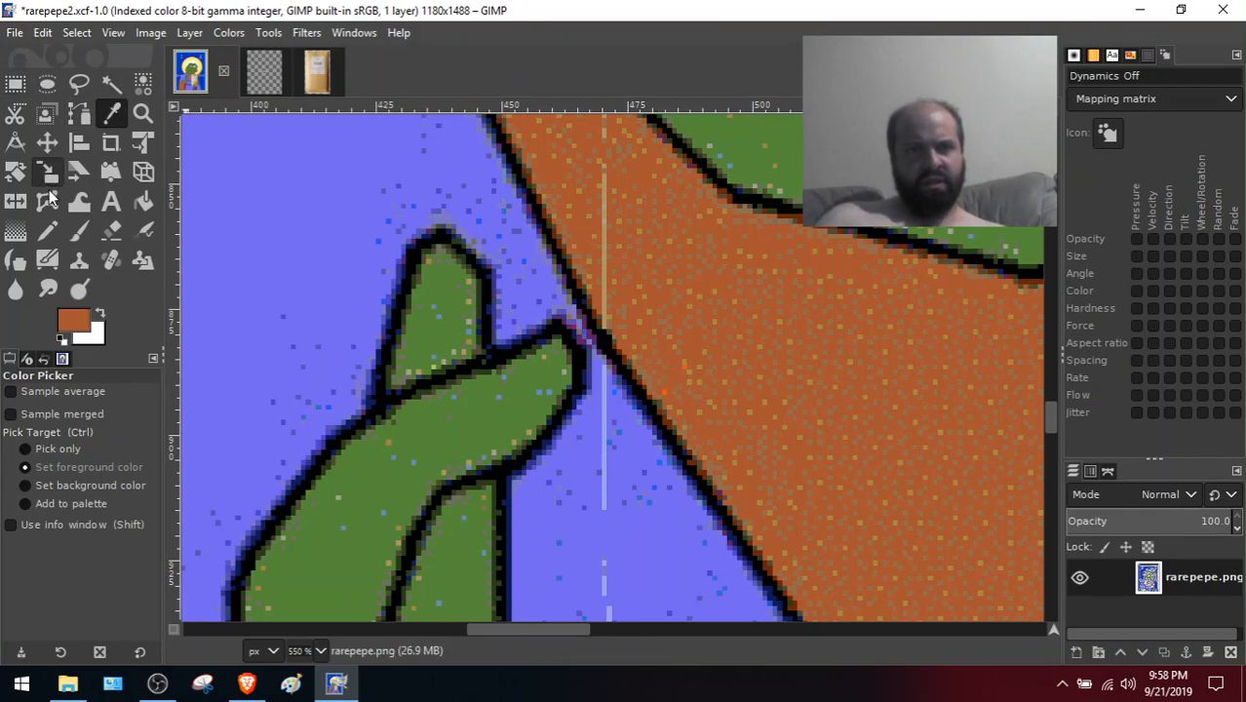
left_click(48, 231)
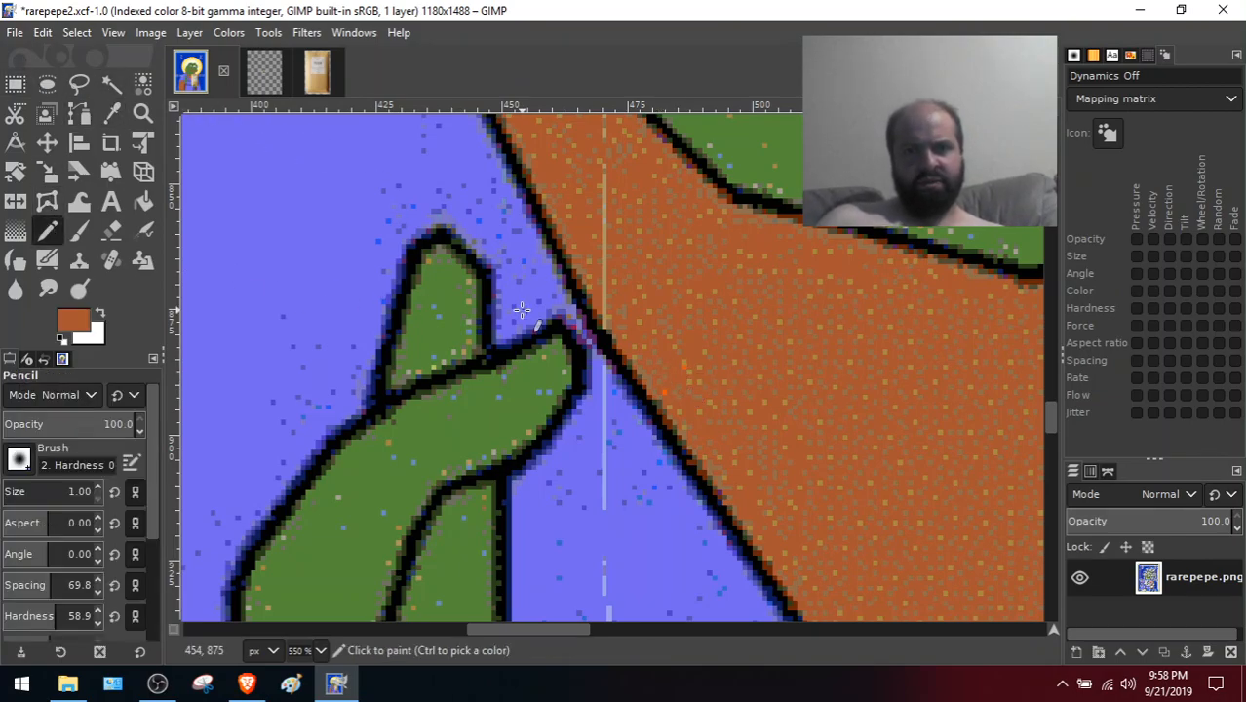
left_click(615, 340)
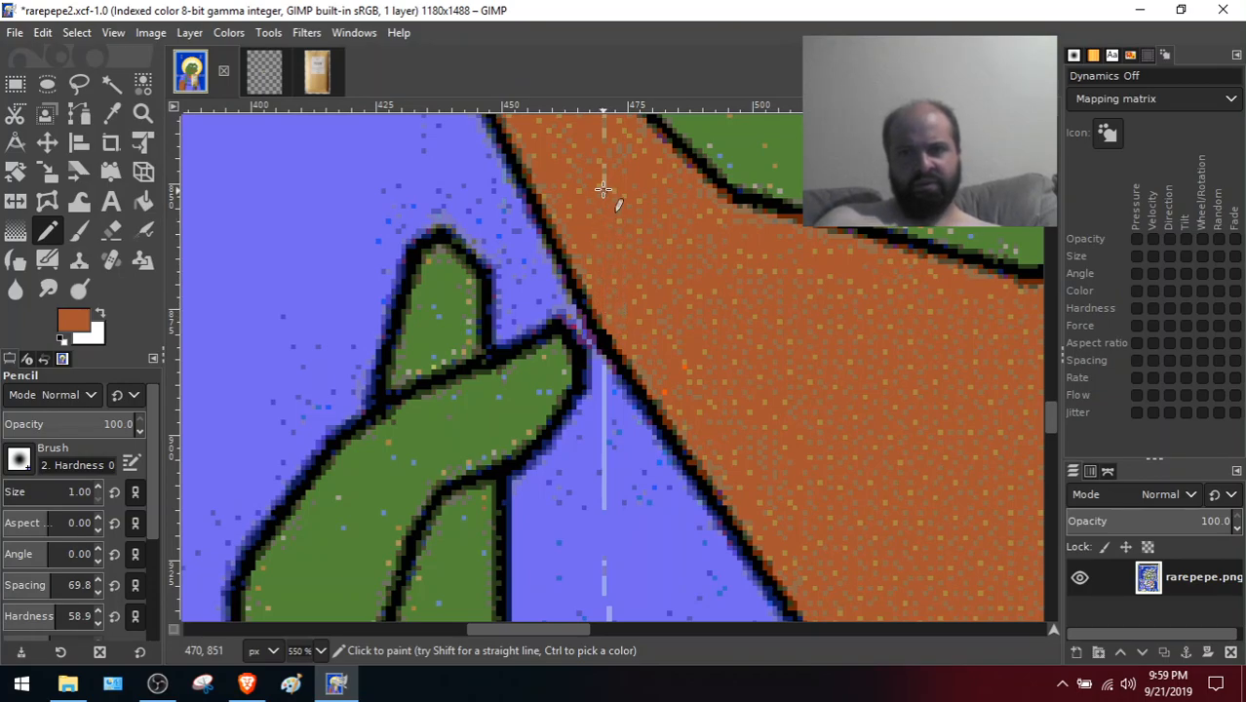
left_click_drag(1051, 410, 1045, 399)
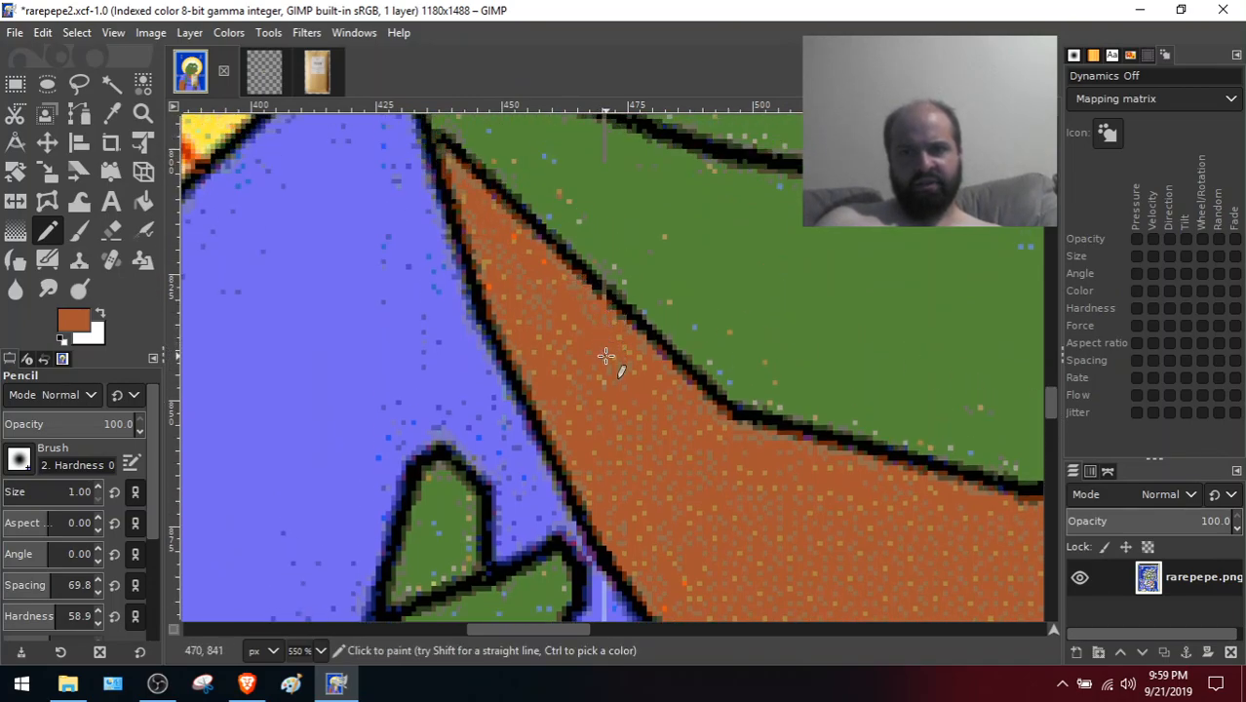
Sample the robe's violet-blue and pencil over the stray vertical line between the curled fingertip and the thumb
left_click_drag(1045, 396, 1055, 417)
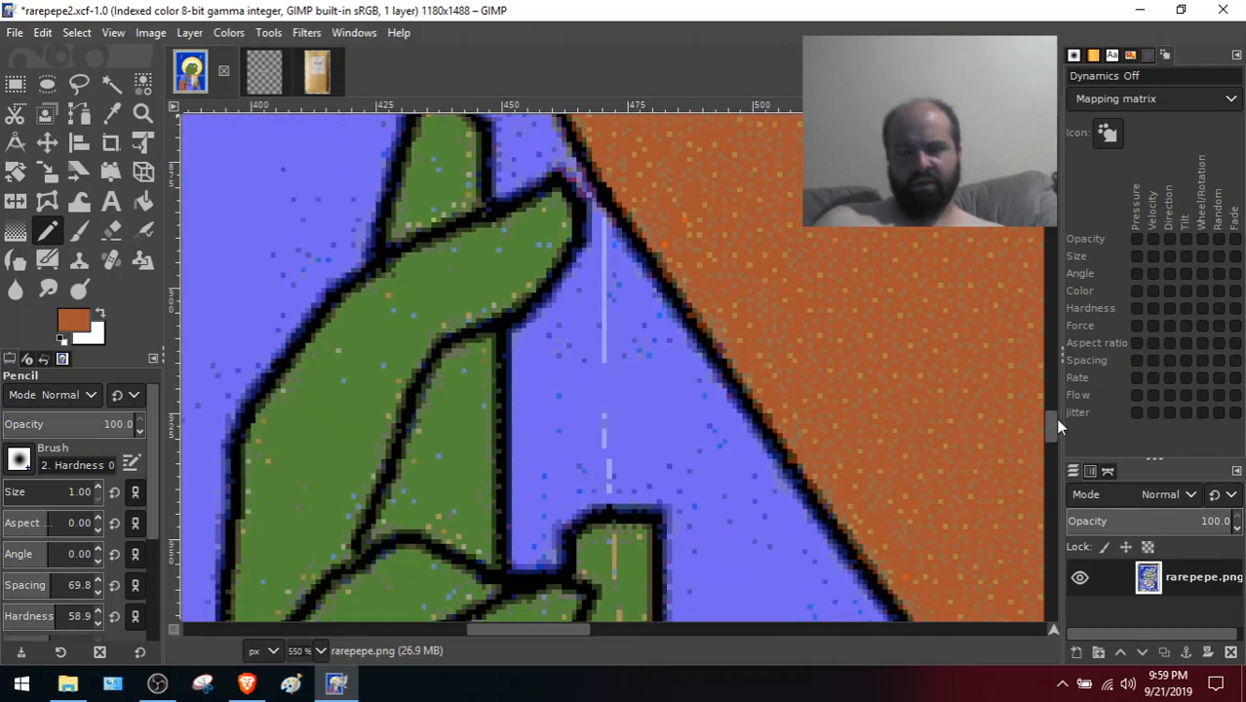
left_click(111, 114)
left_click(639, 417)
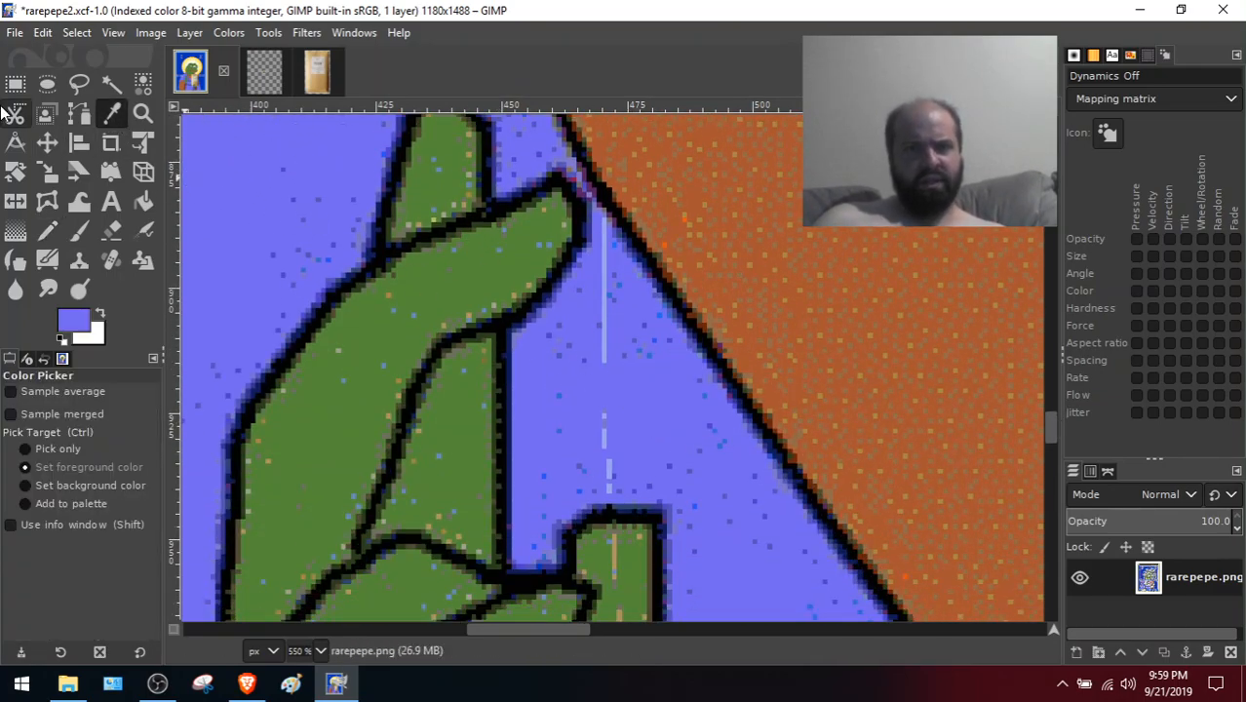
left_click(46, 231)
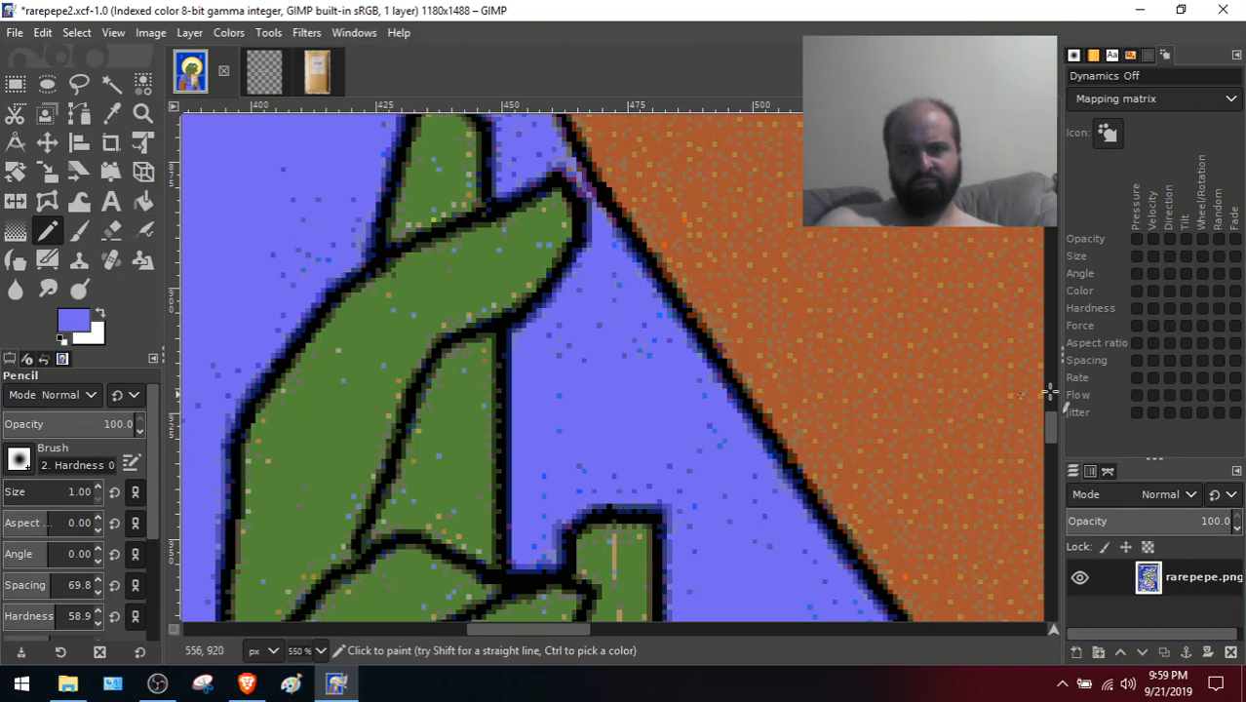
Sample black and pencil over the faded spot in the outline between the orange area and the green skin
left_click_drag(1051, 425, 1045, 400)
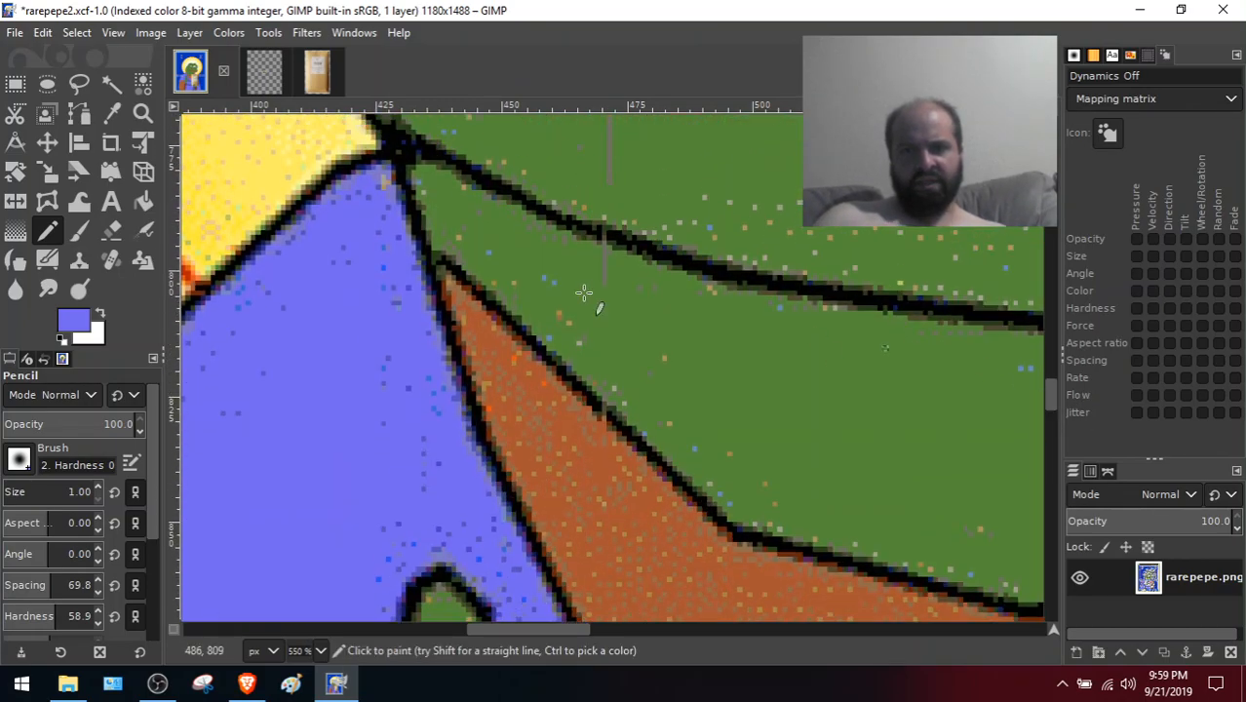
left_click(111, 113)
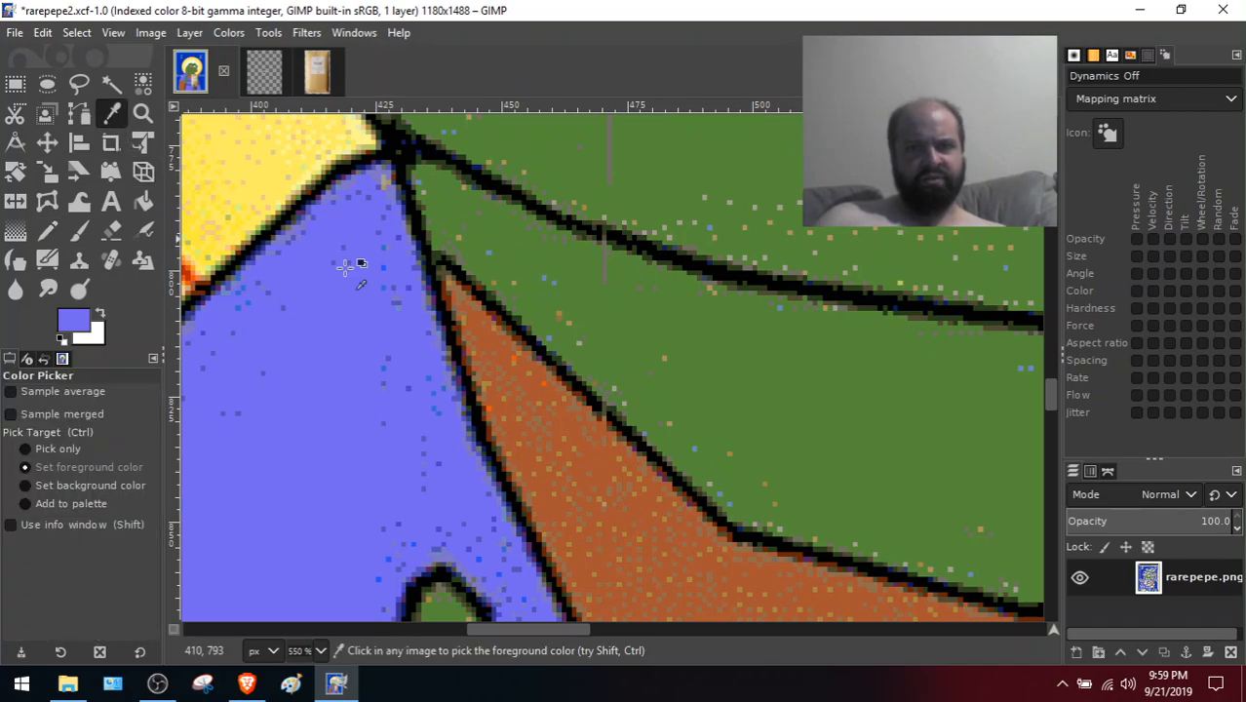
left_click(594, 402)
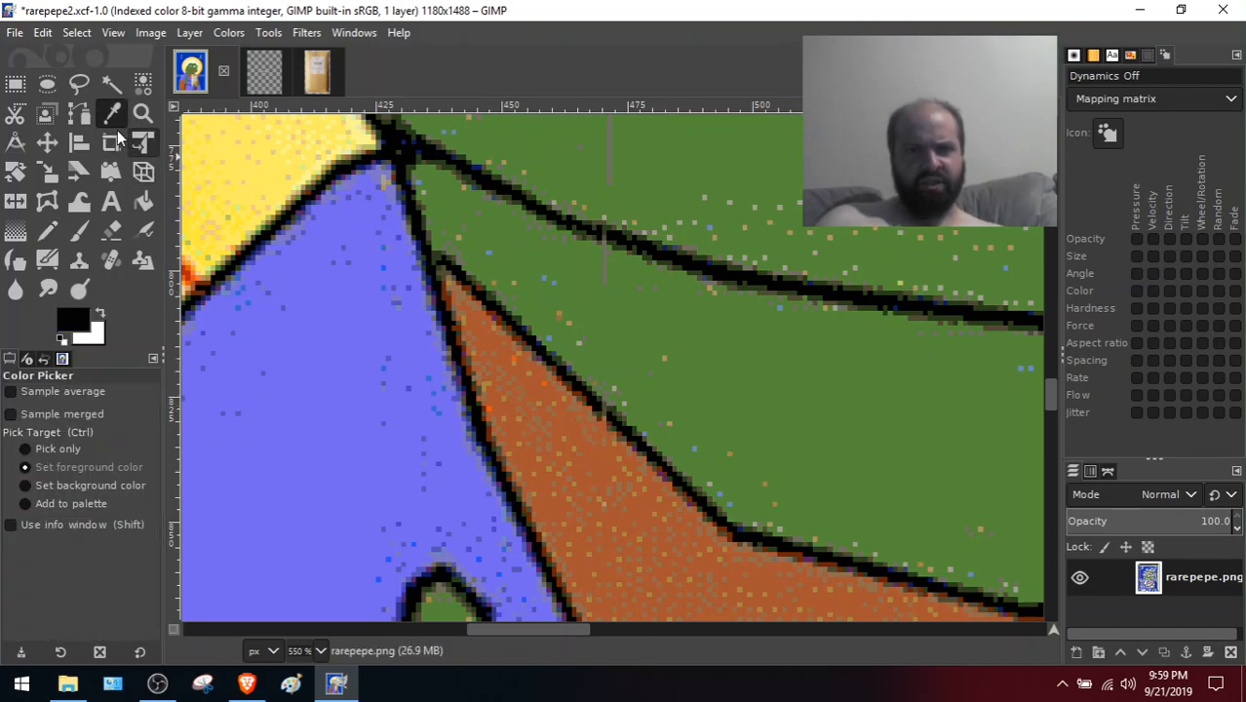
left_click(47, 234)
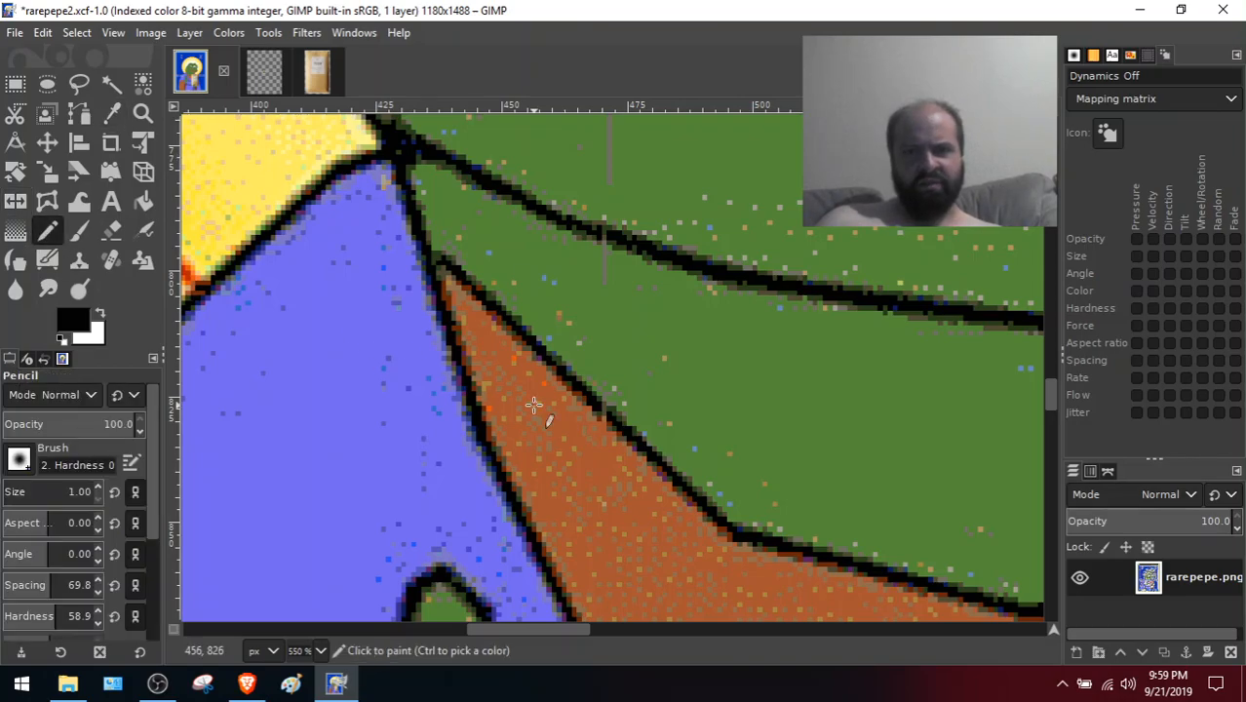
left_click(602, 409)
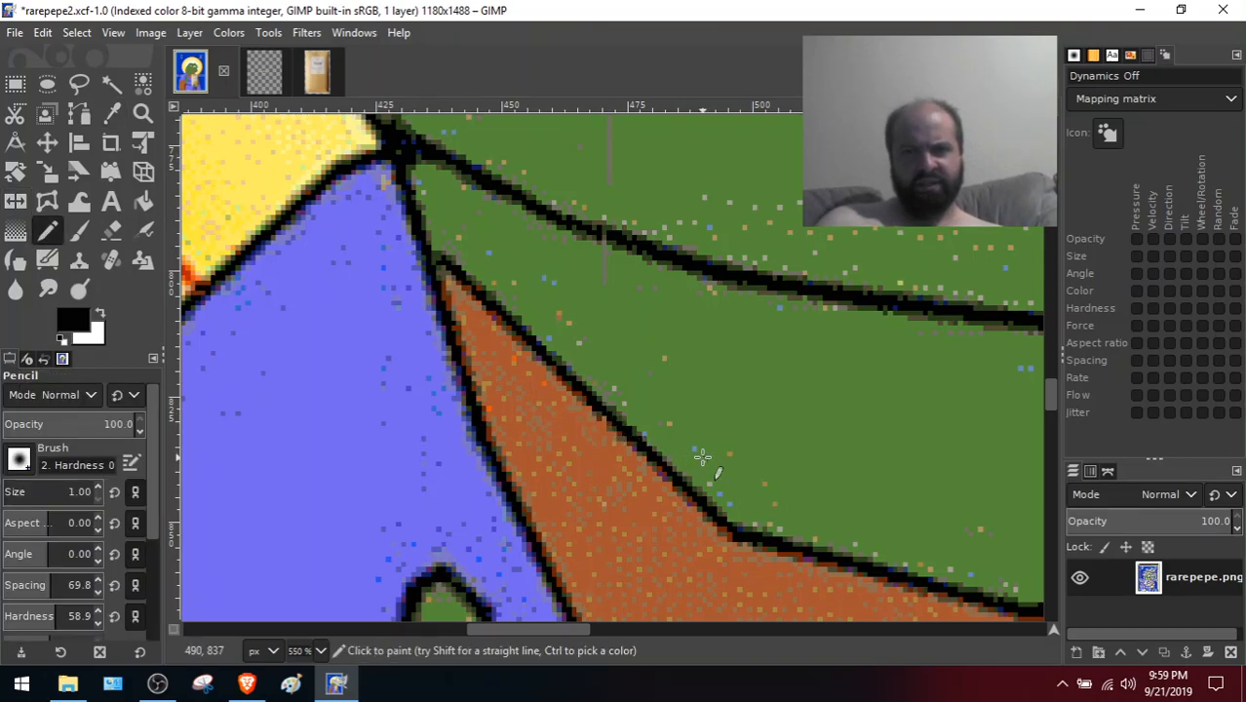
Sample the skin green and pencil over the stray vertical lines just below and above the black jaw outline
key("o")
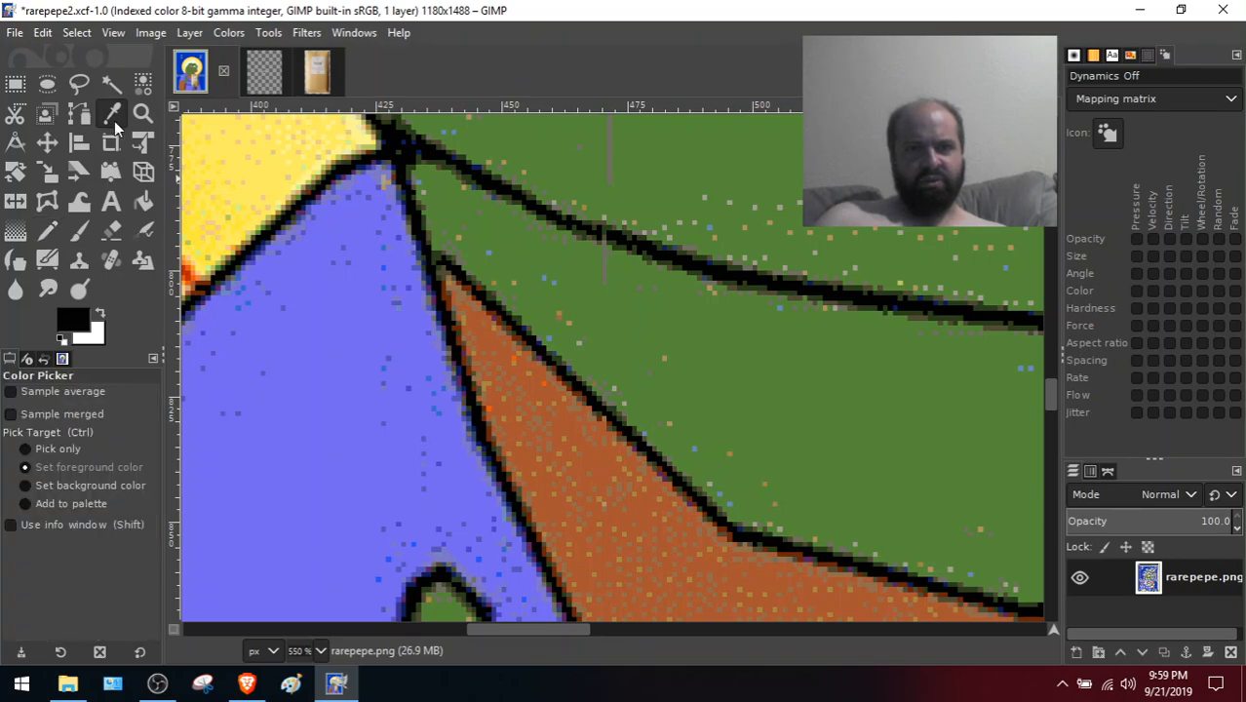
left_click(658, 304)
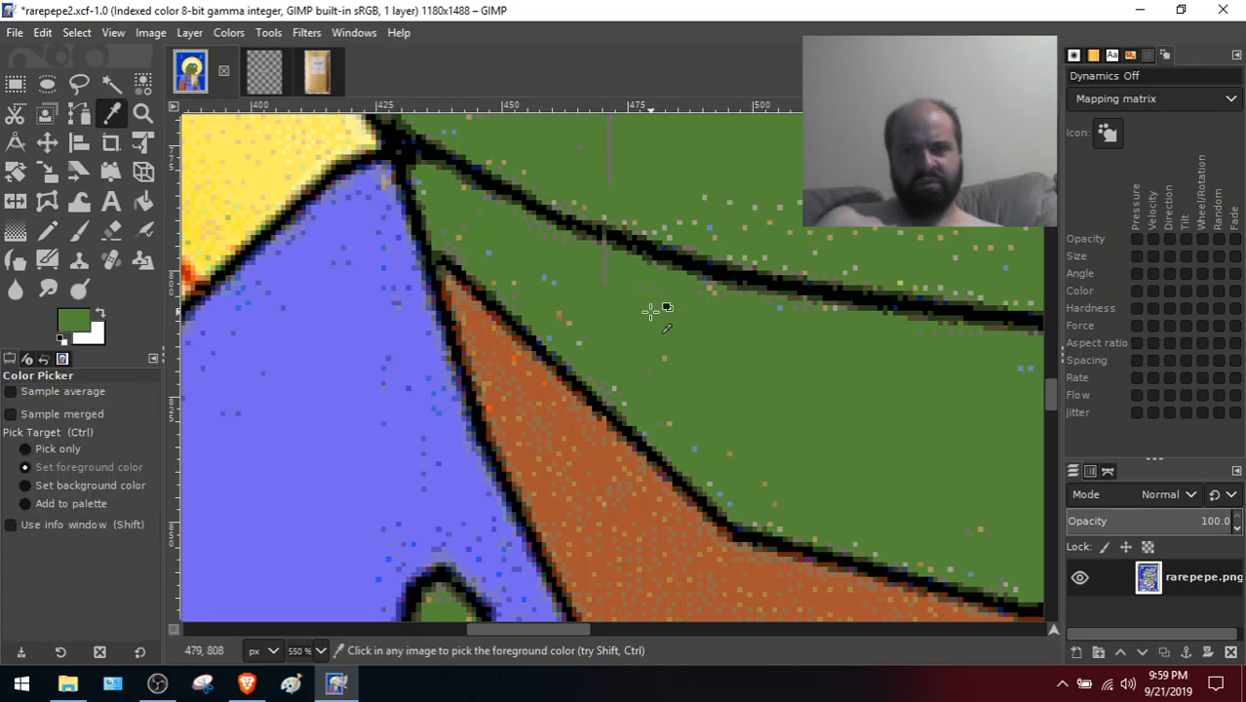
left_click(47, 234)
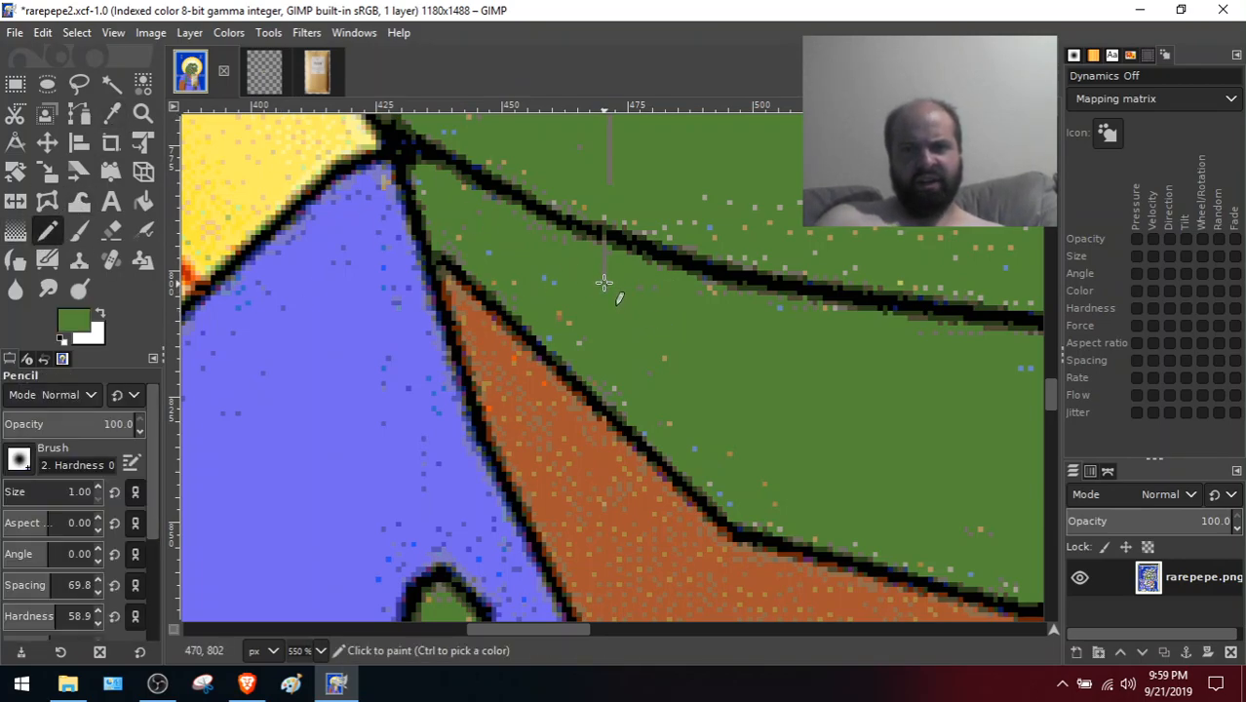
left_click(603, 248)
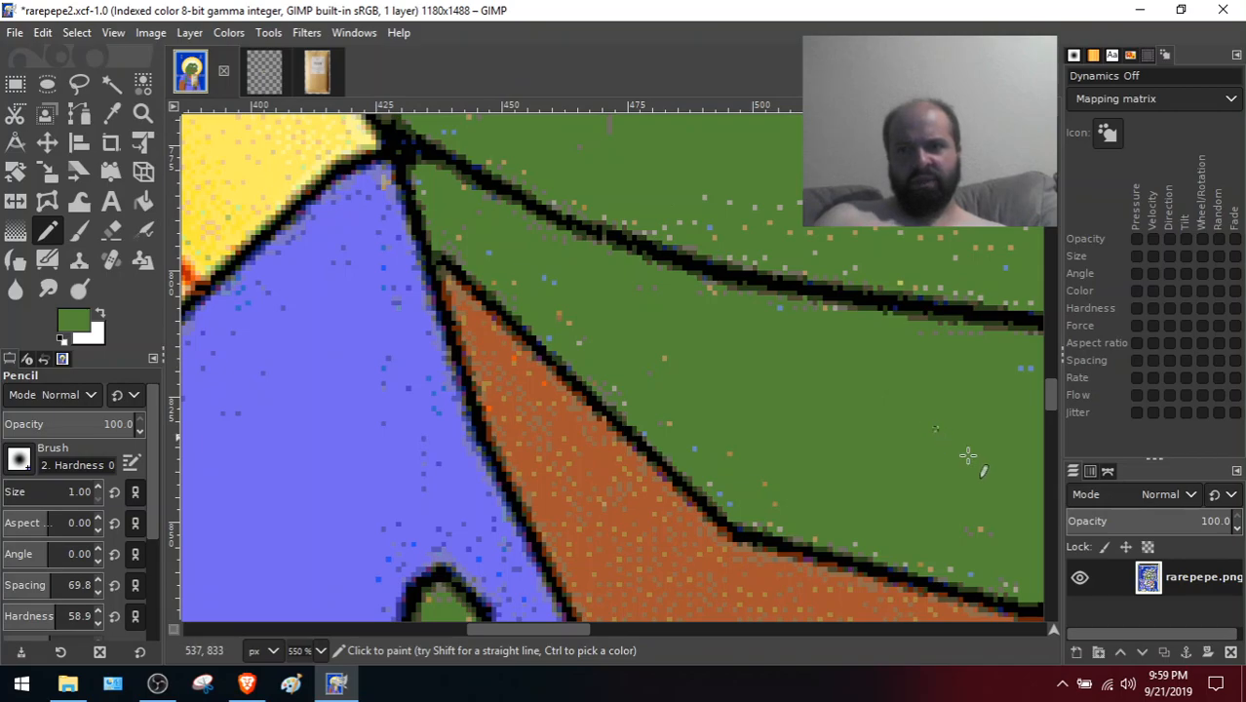
Pencil over the stray L-shaped line on the frog's face with the same green
left_click_drag(1050, 390, 1049, 372)
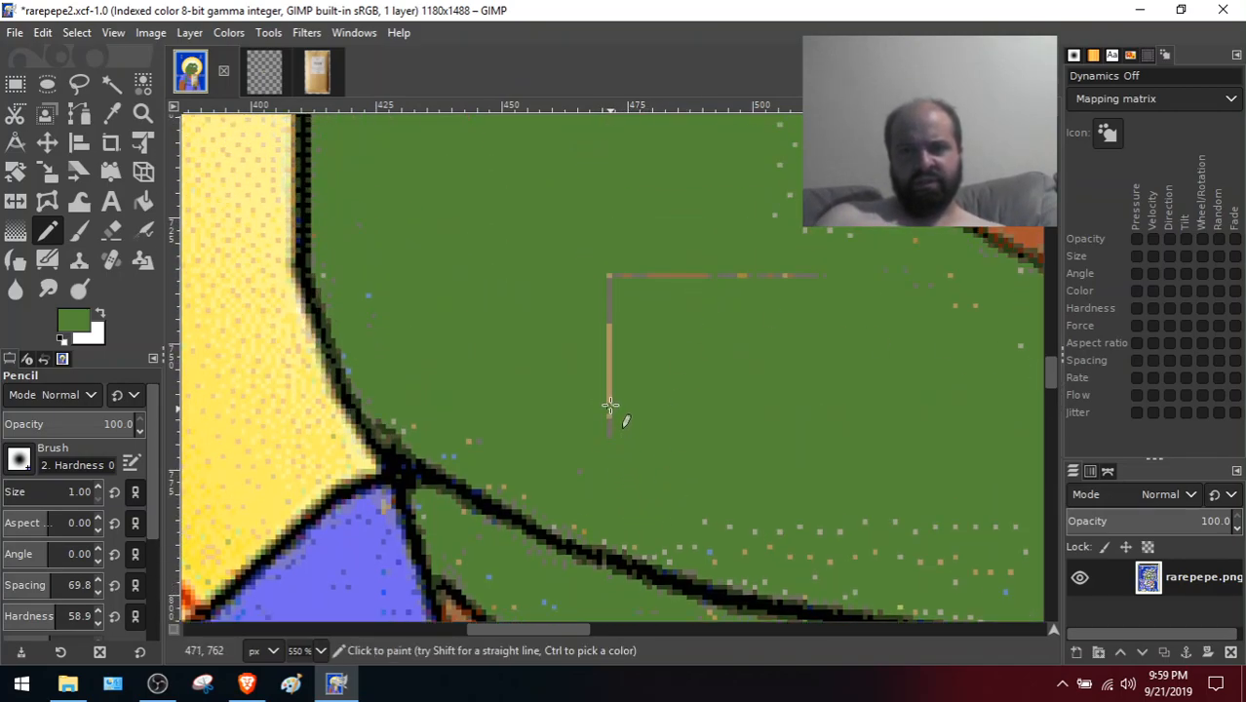
left_click_drag(609, 450, 607, 336)
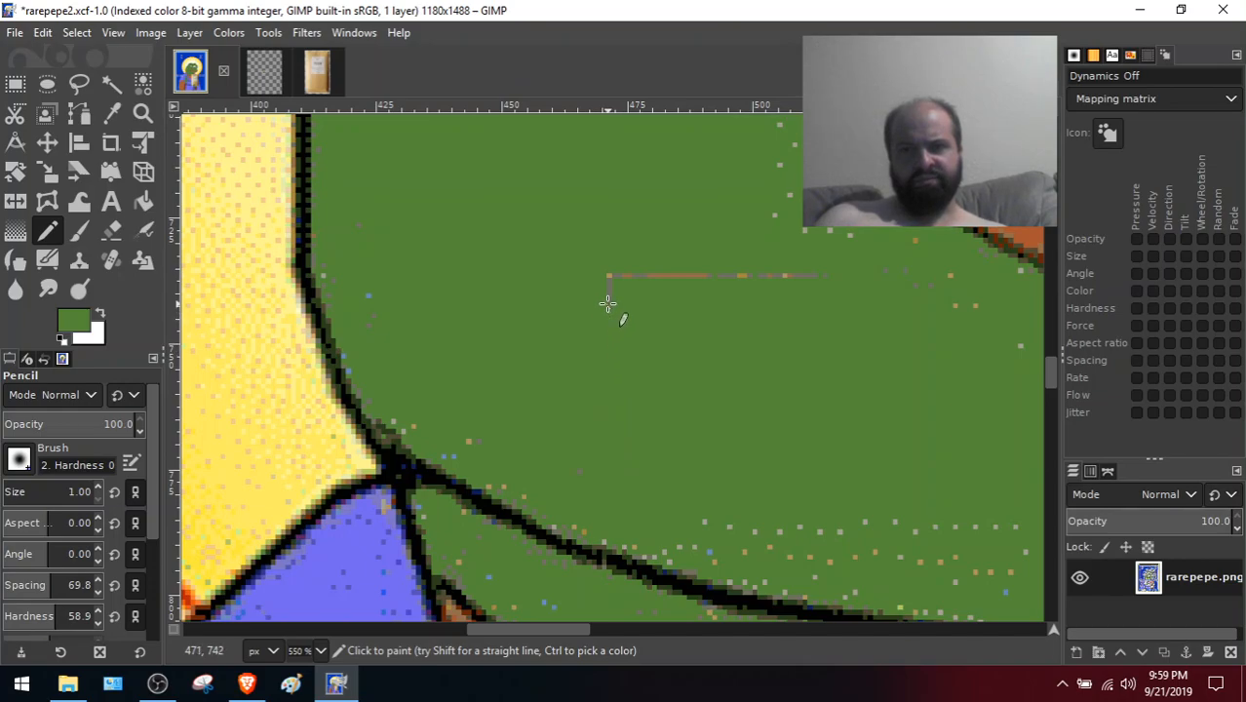
left_click_drag(622, 274, 666, 276)
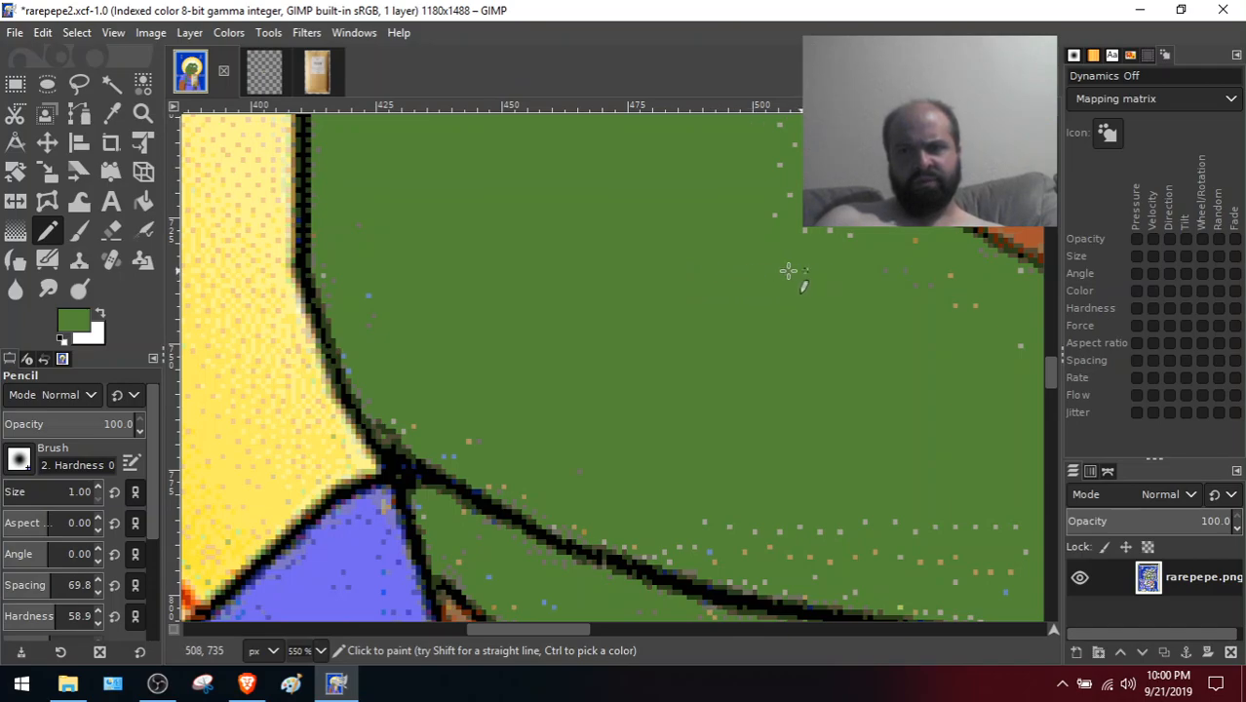
Sample black and pencil over the faded spot in the jaw outline where the stray line crossed it
mouse_move(1045, 372)
left_mouse_down()
mouse_move(1048, 326)
mouse_move(1066, 414)
mouse_move(1062, 389)
left_mouse_up()
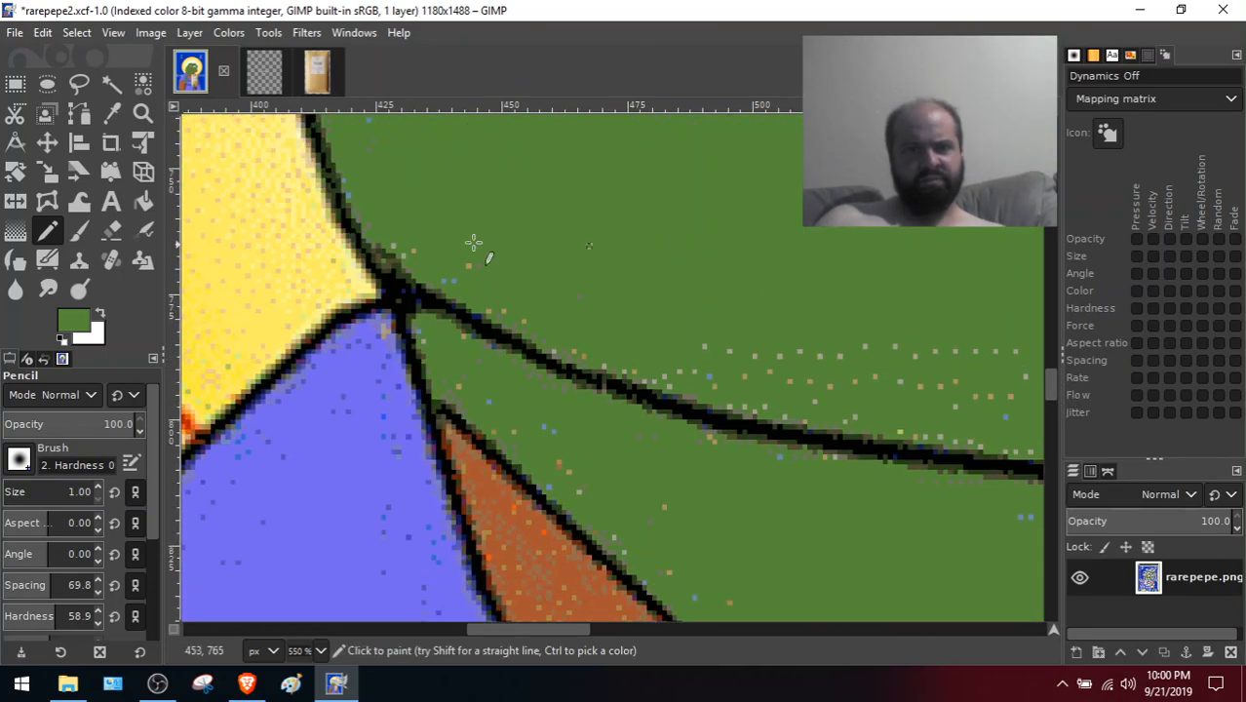
left_click(111, 113)
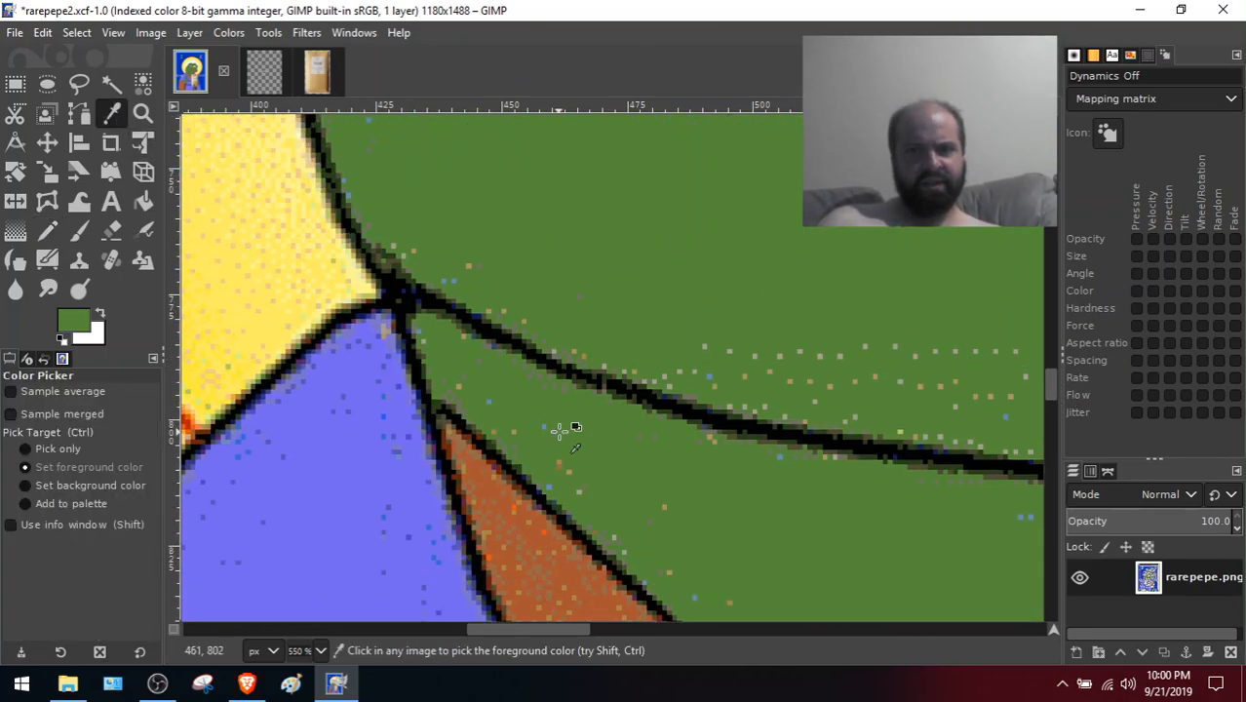
left_click(533, 353)
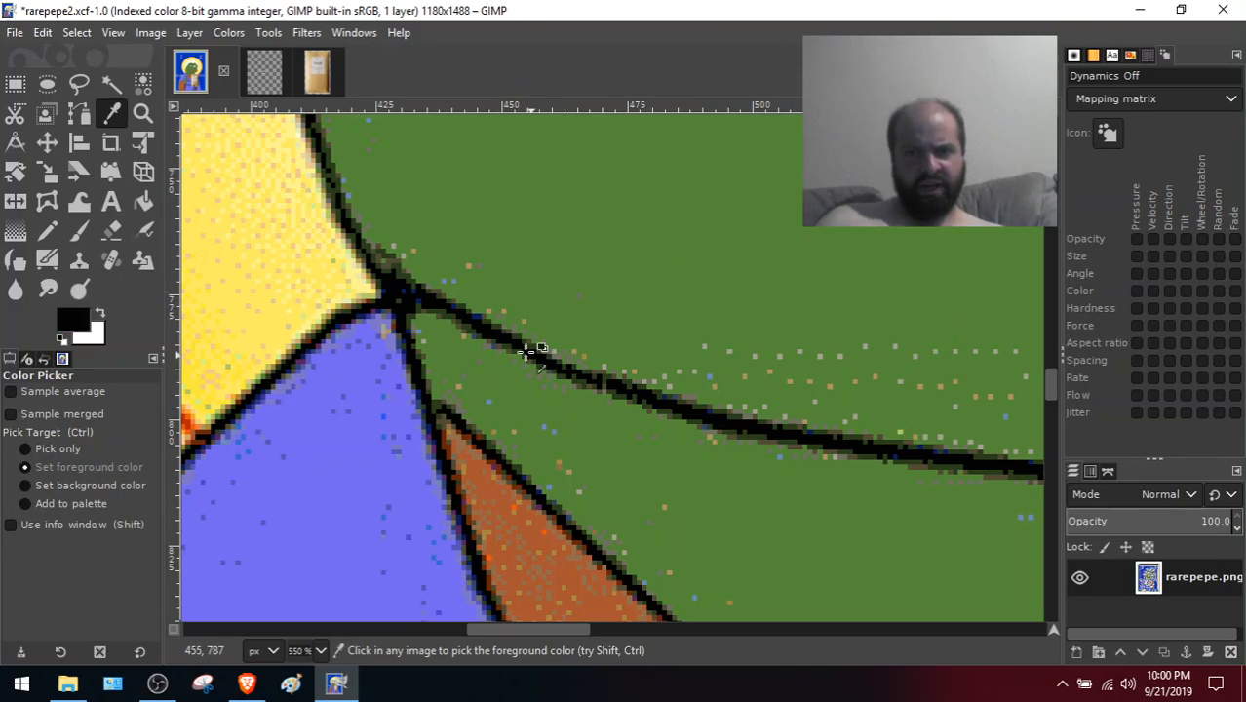
left_click(46, 231)
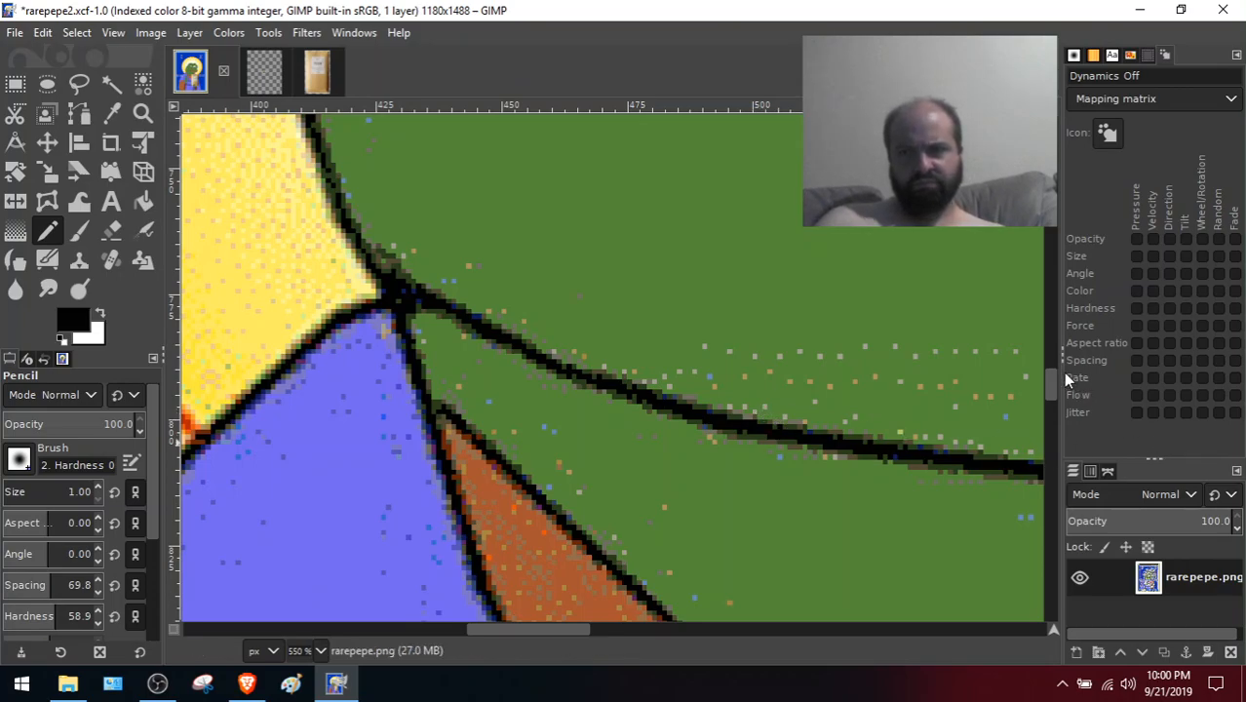
Sample the skin green and pencil over the stray tan vertical line running down the raised hand's upright finger and palm
left_click_drag(1050, 375, 1068, 440)
left_click(118, 119)
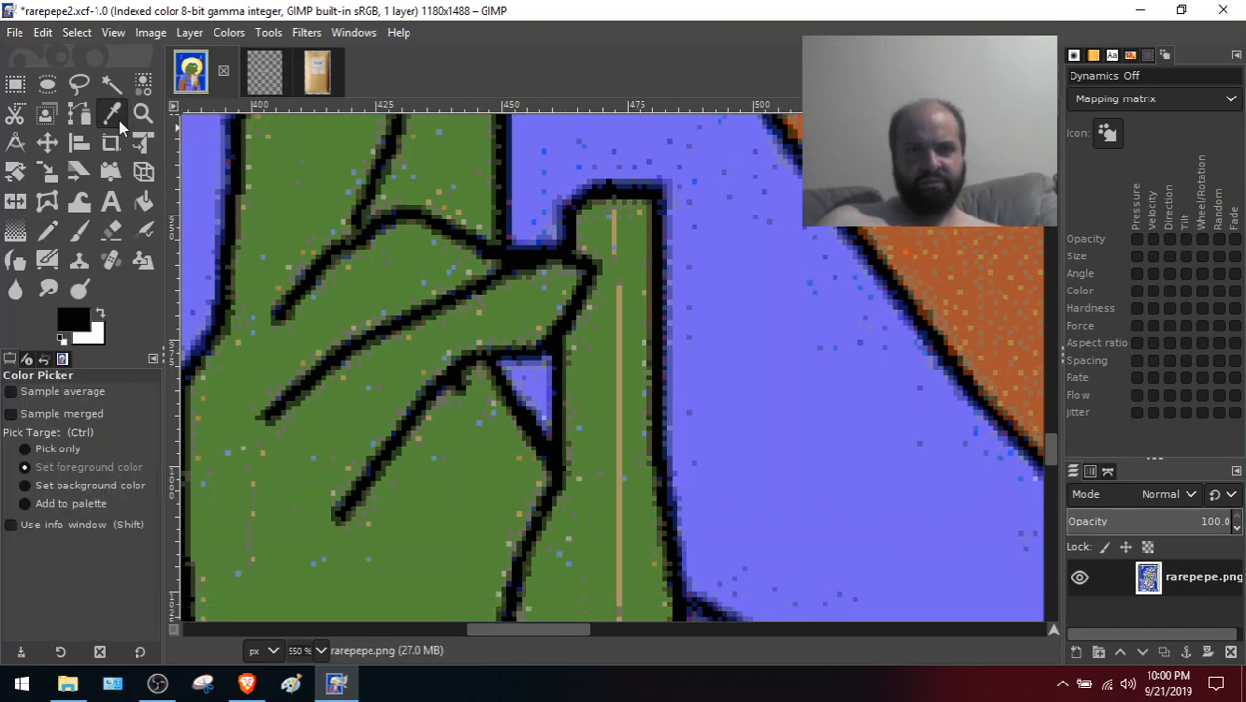
left_click(598, 368)
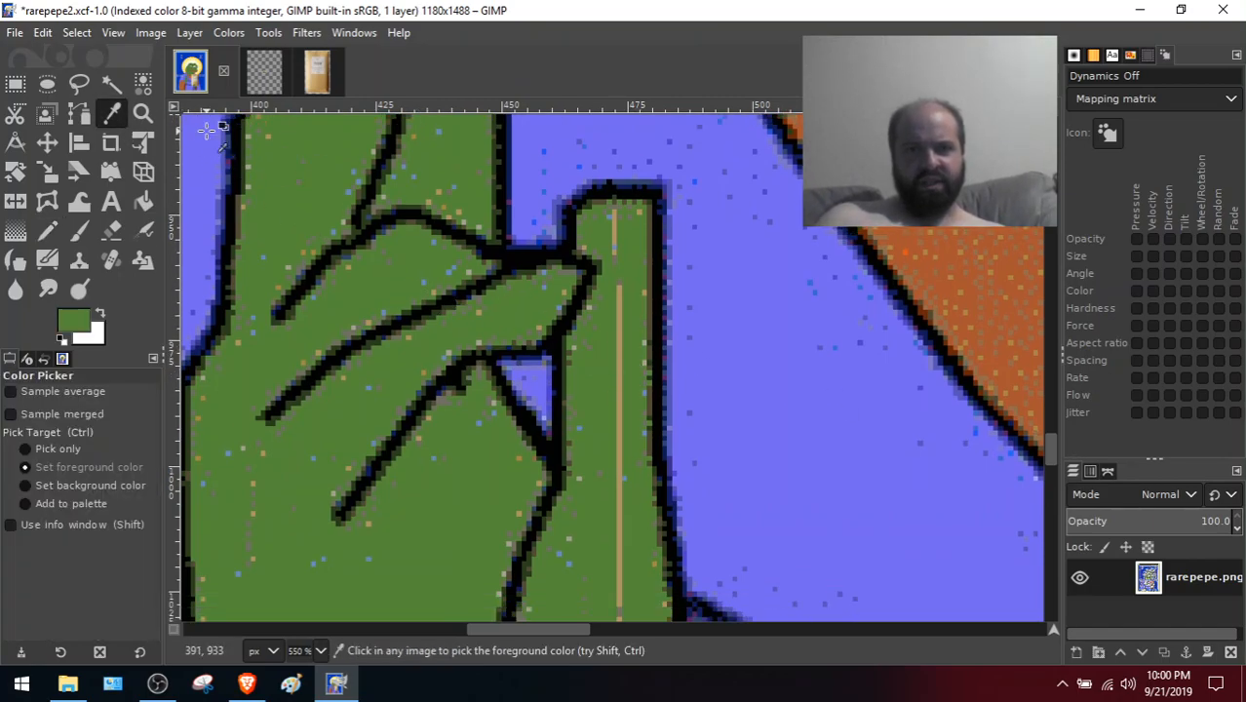
left_click(47, 231)
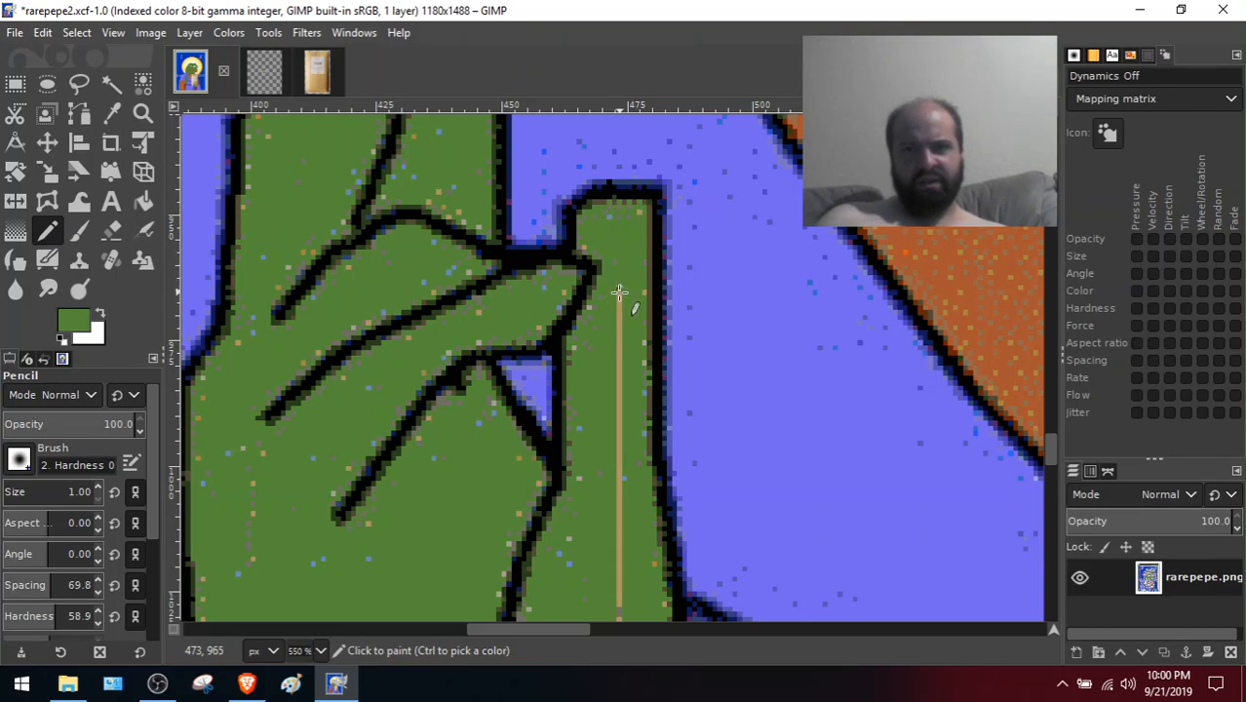
left_click_drag(617, 359, 619, 412)
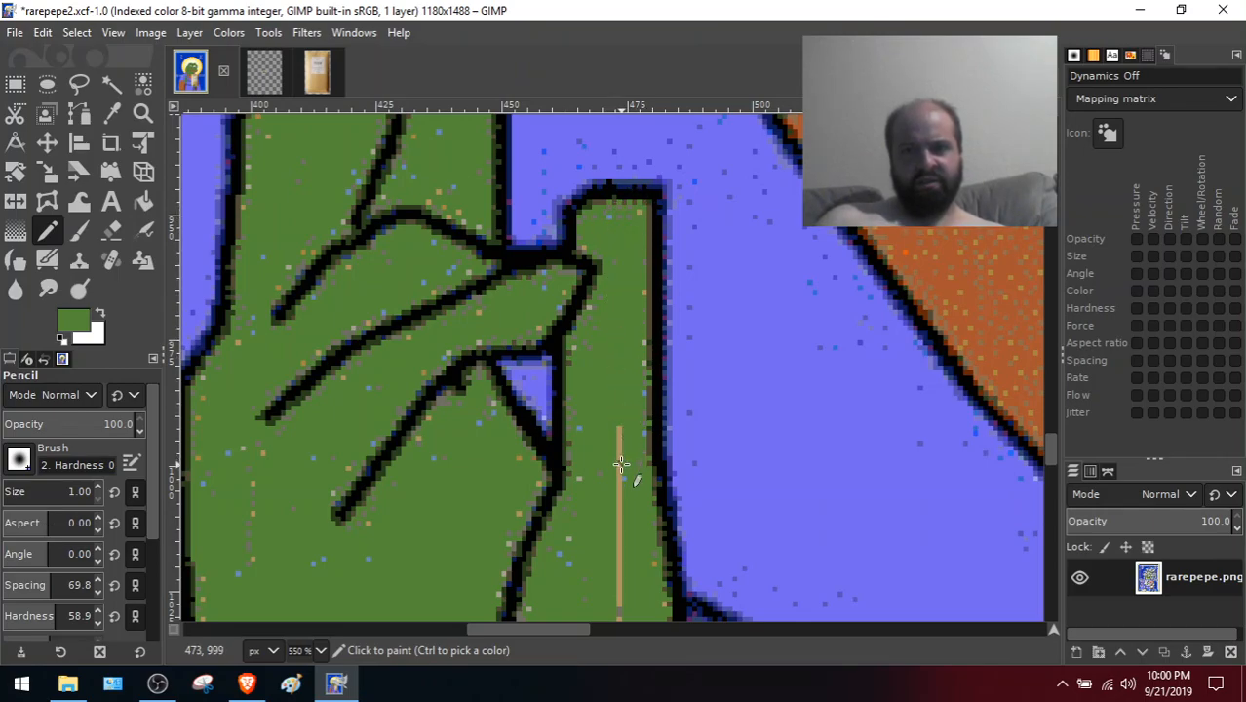
mouse_move(617, 461)
left_mouse_down()
mouse_move(620, 540)
mouse_move(619, 505)
left_mouse_up()
left_click_drag(619, 569, 623, 607)
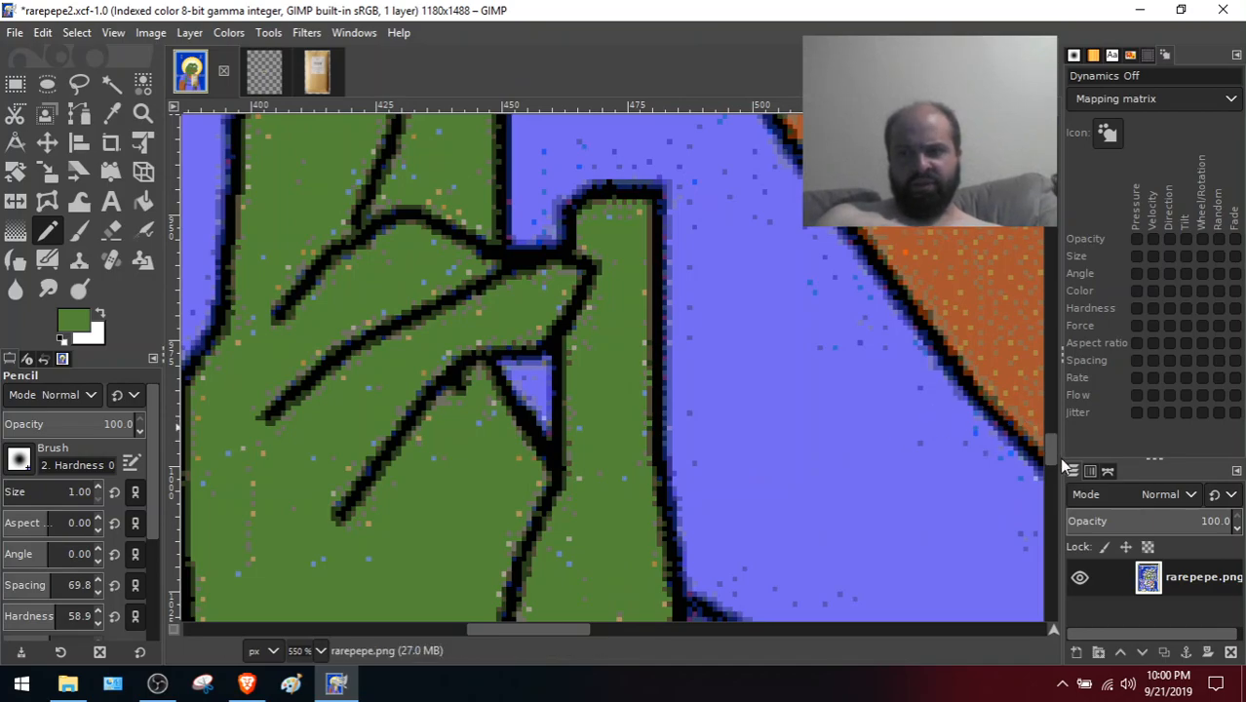
scroll(1050, 448, "down", 5)
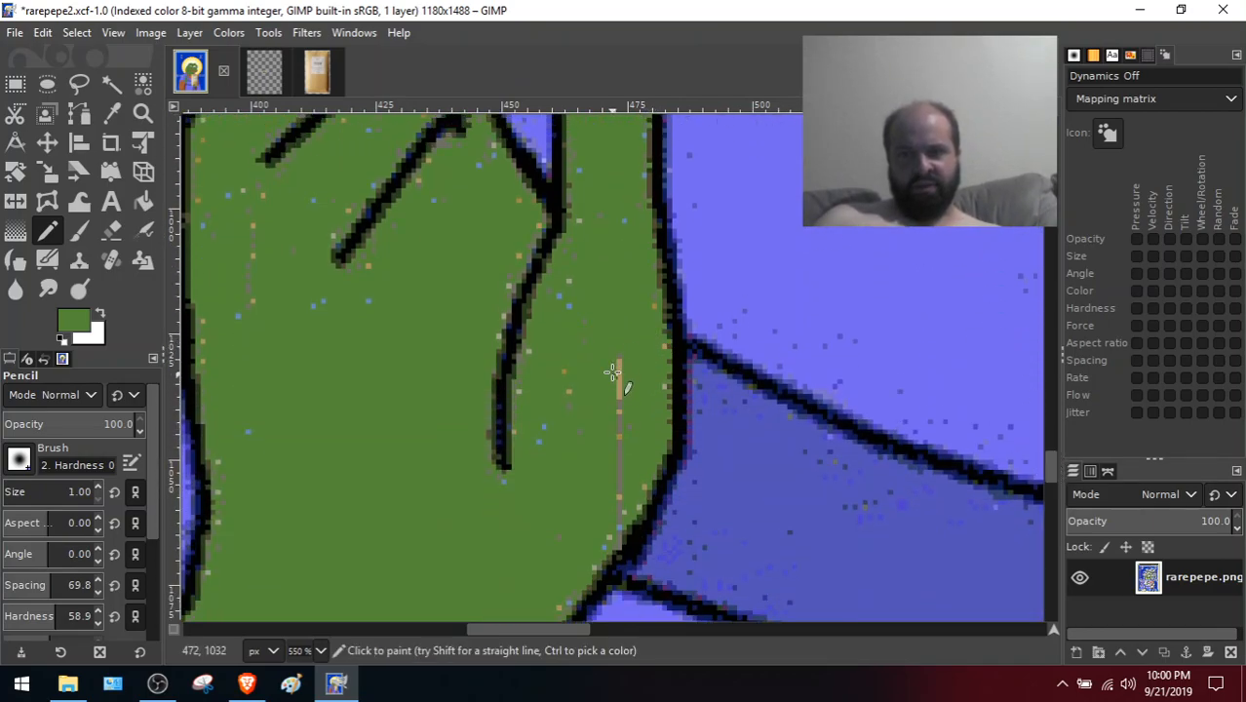
left_click_drag(618, 355, 618, 423)
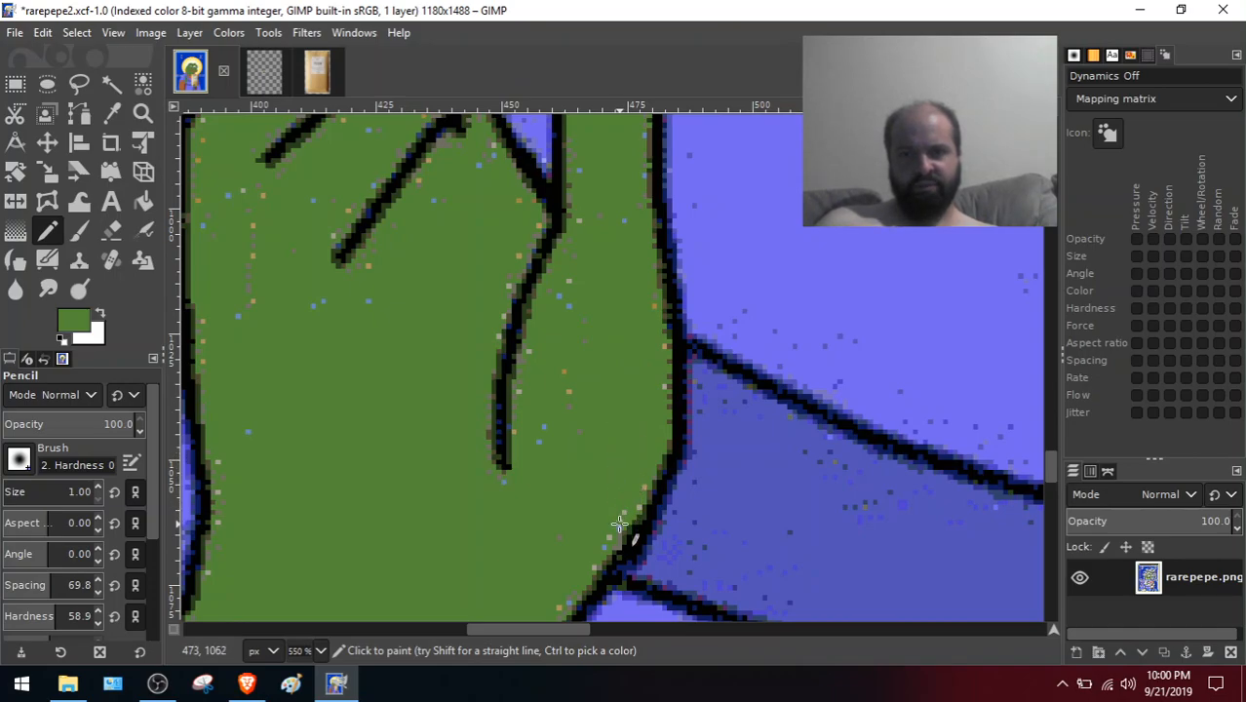
Save a new version of the project as rarepepe3.xcf in the TEEF memes folder
left_click_drag(1053, 456, 1054, 468)
left_click_drag(1066, 490, 1069, 414)
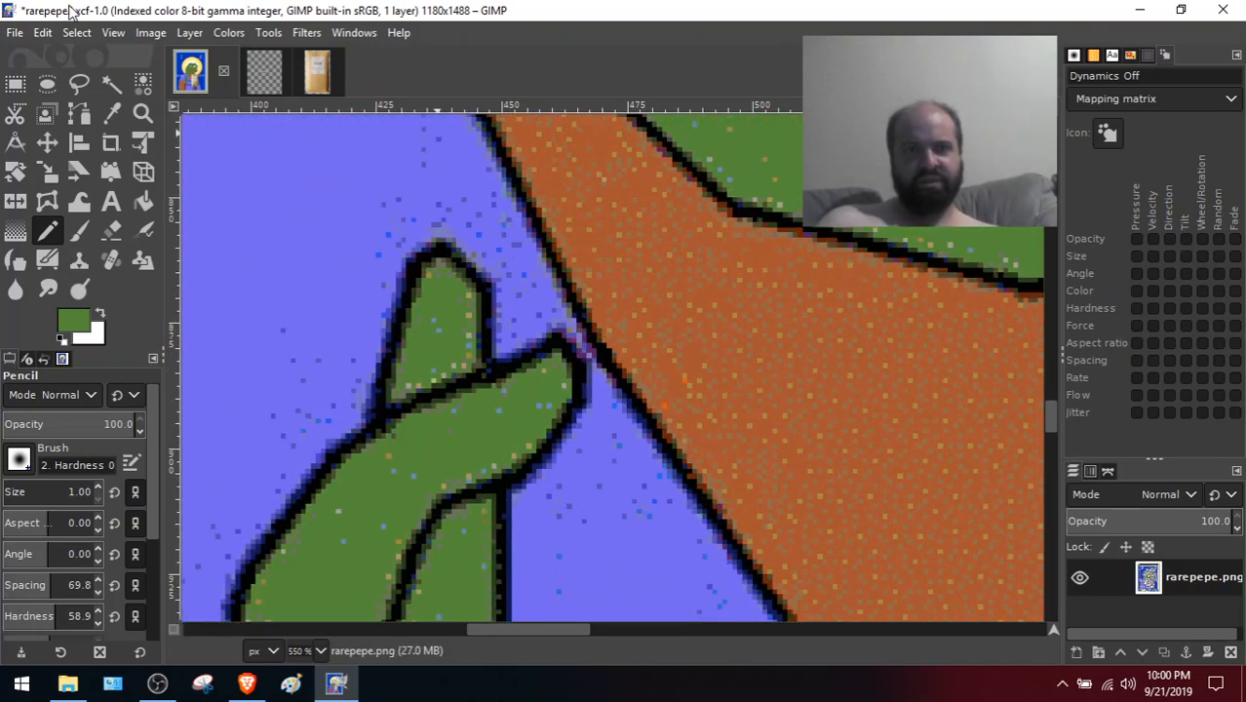
left_click(13, 33)
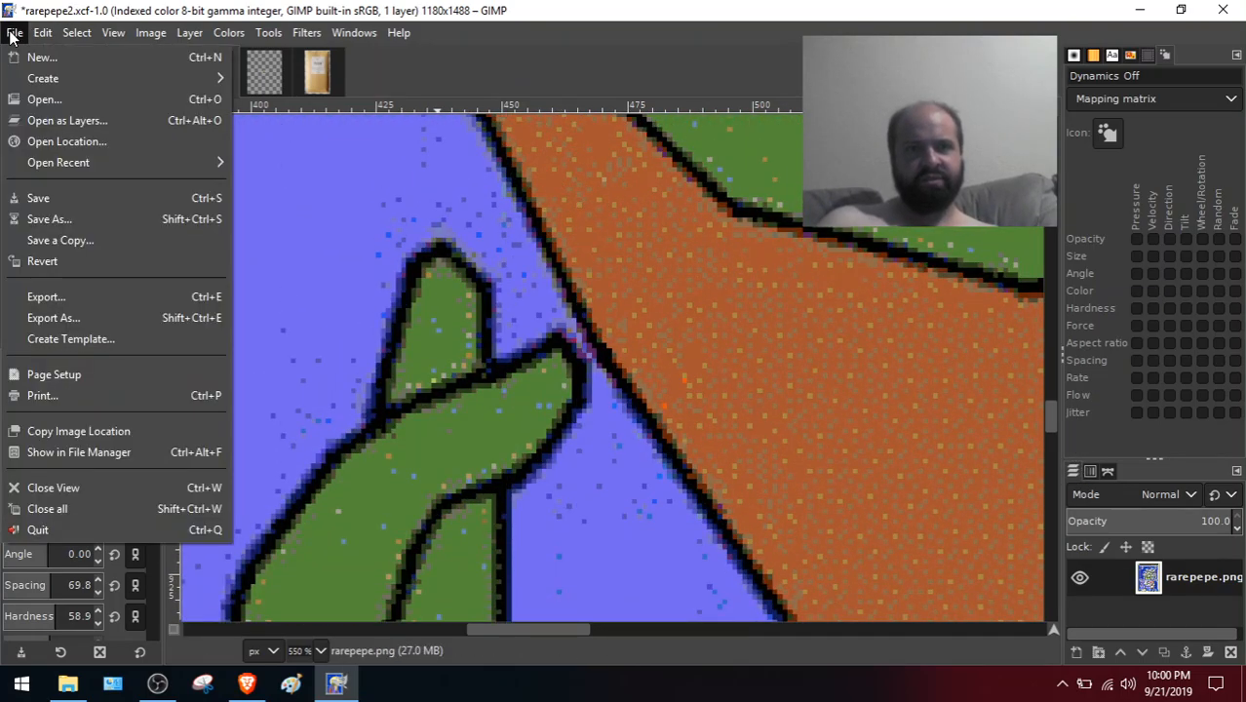
left_click(70, 217)
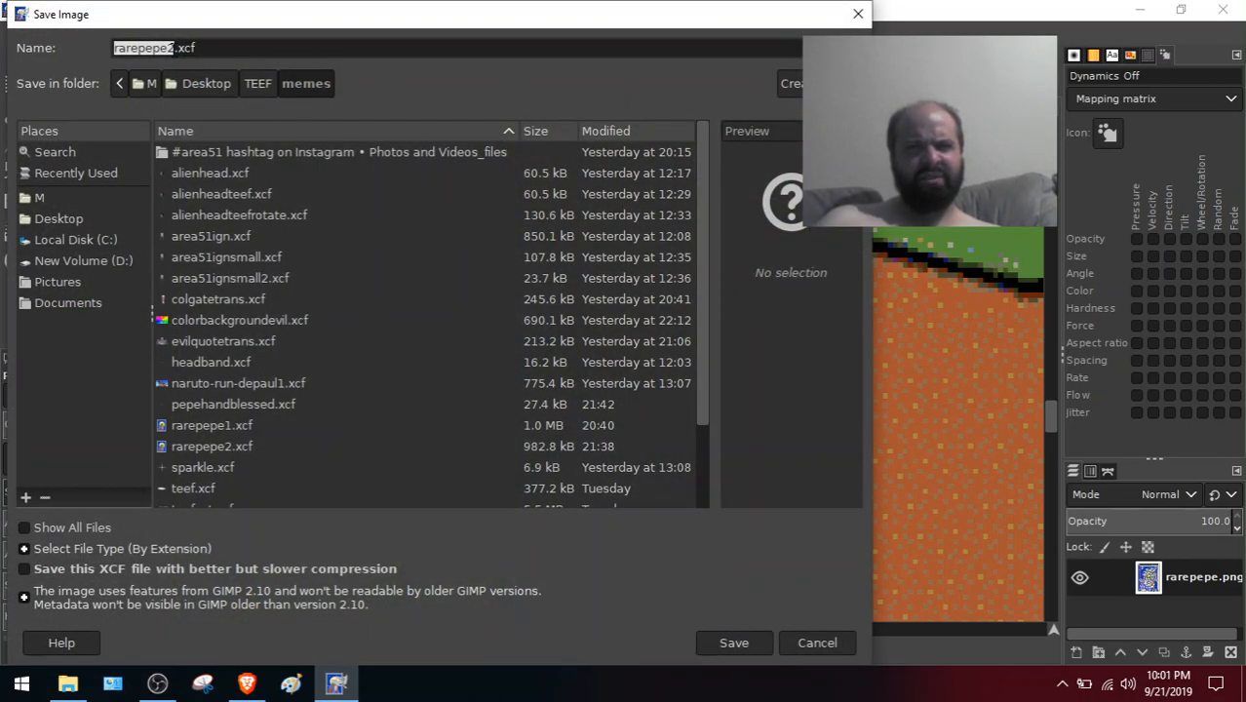
left_click(173, 48)
key("BackSpace")
type("3")
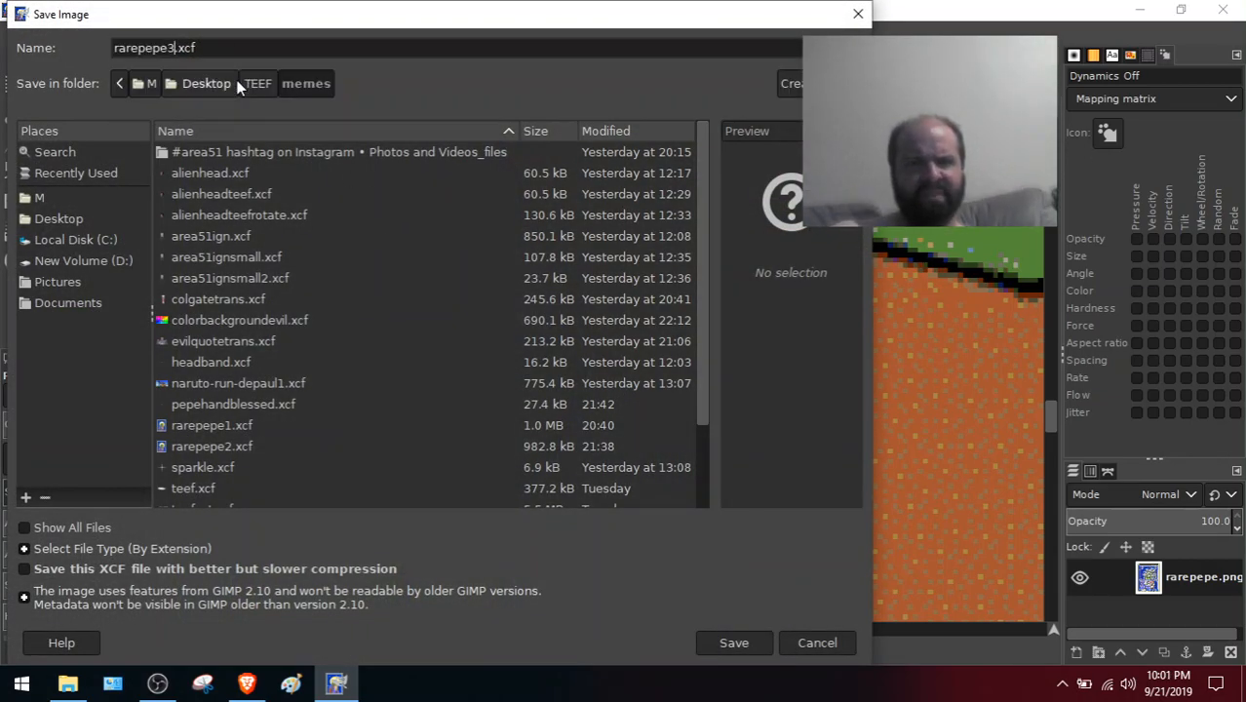
left_click(736, 643)
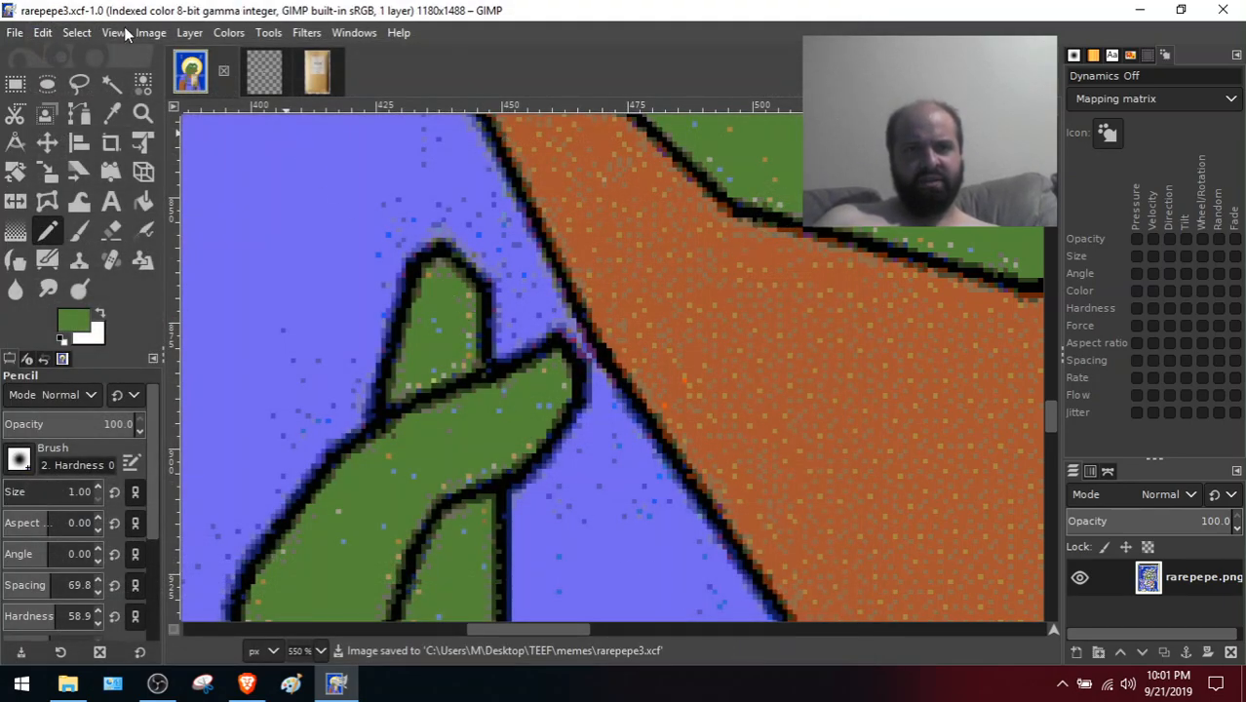
Examine the retouched hands, TEEF bag, face and halo at 100% zoom for leftover flaws
left_click(115, 32)
mouse_move(172, 98)
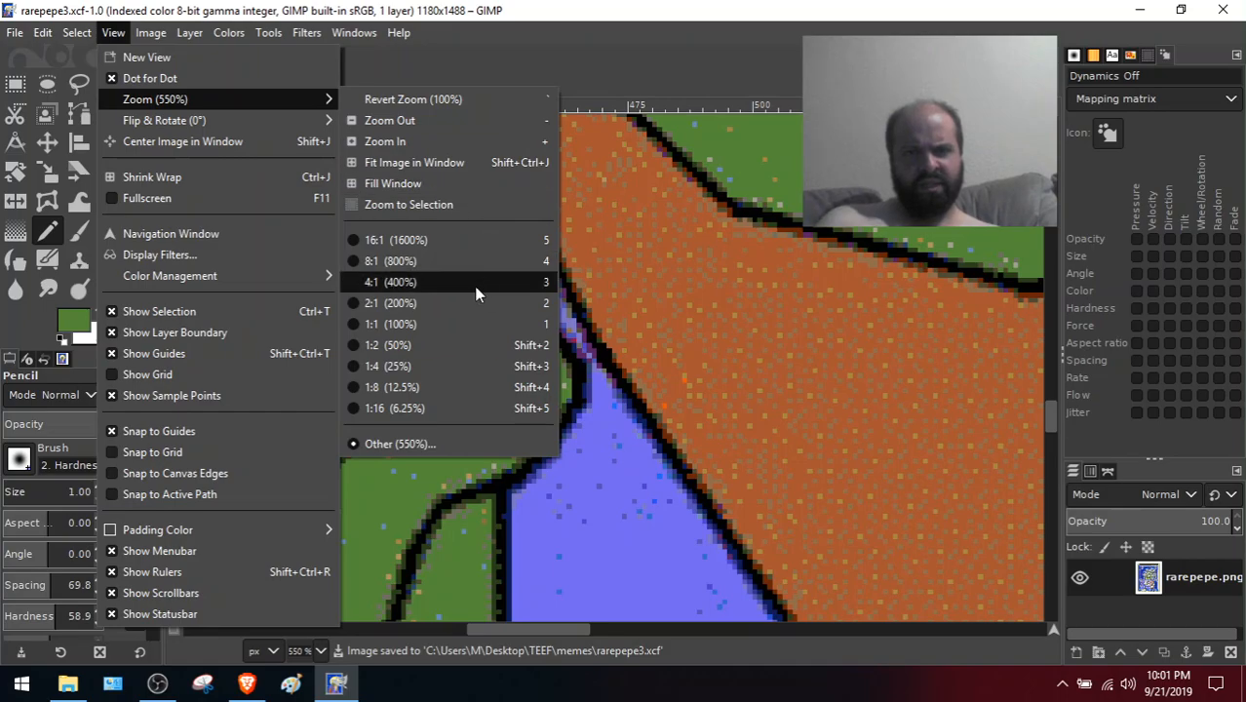
left_click(400, 324)
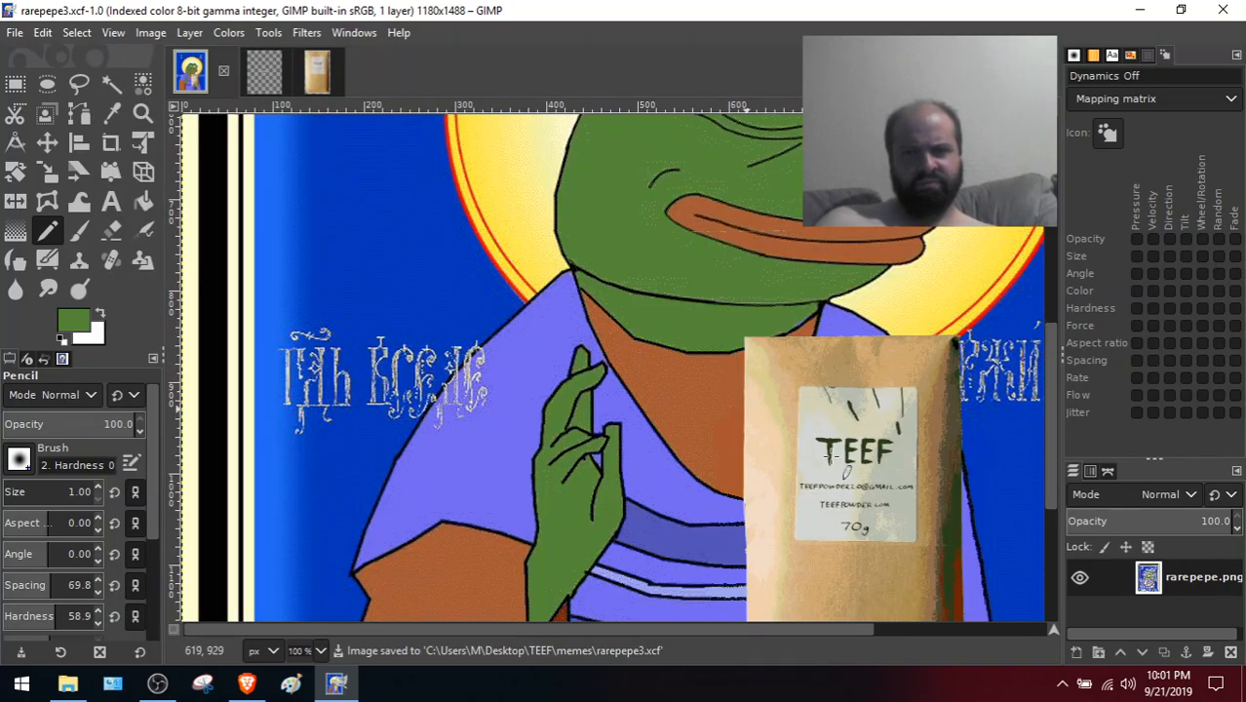
left_click_drag(631, 629, 808, 639)
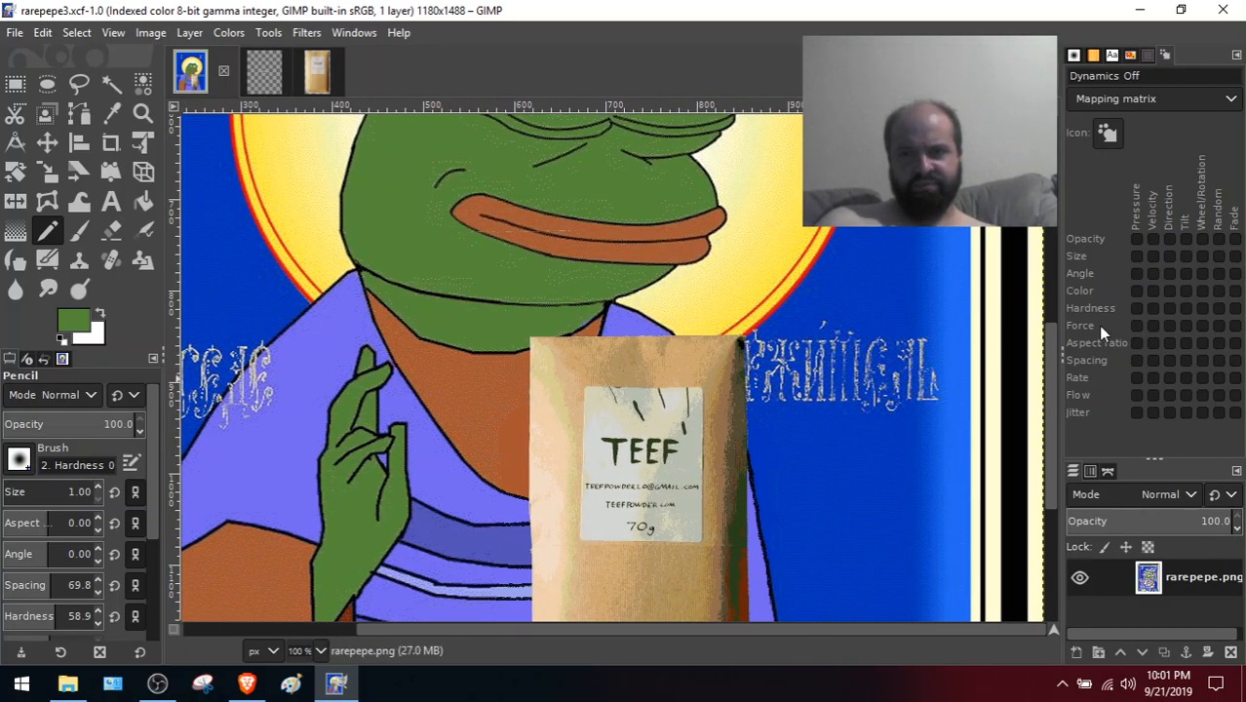
left_click_drag(1046, 352, 1067, 414)
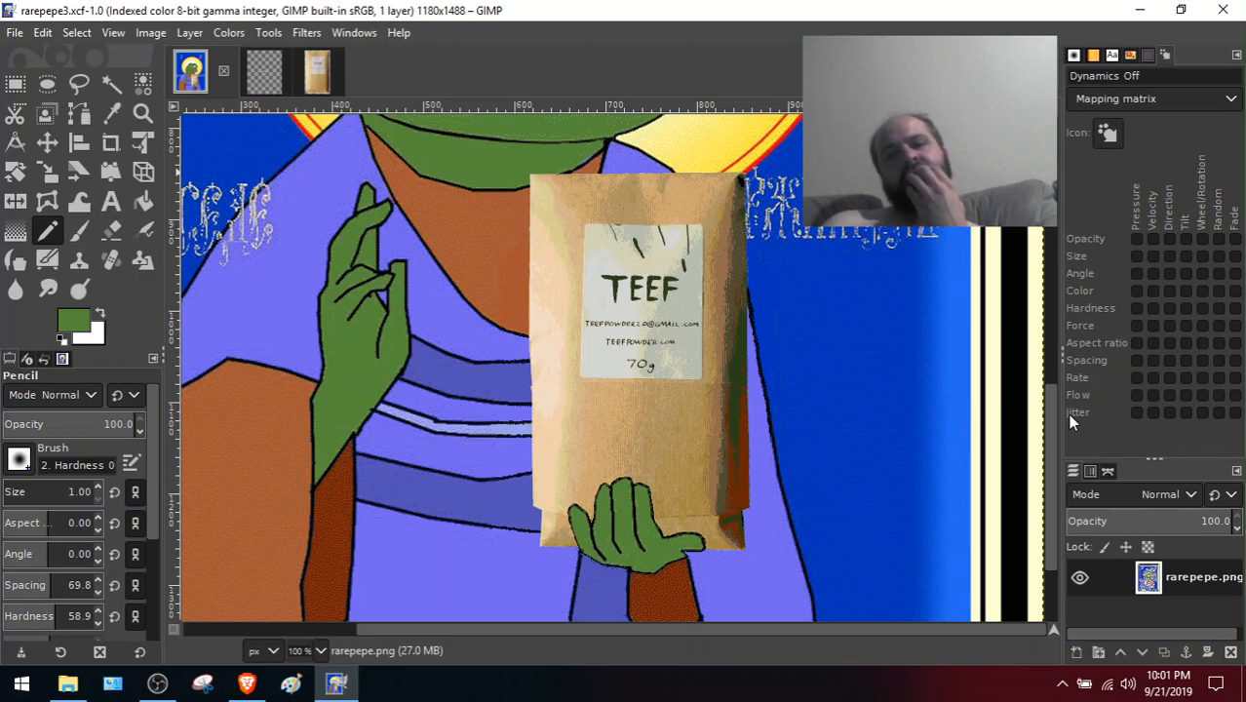
left_click_drag(1049, 409, 1045, 260)
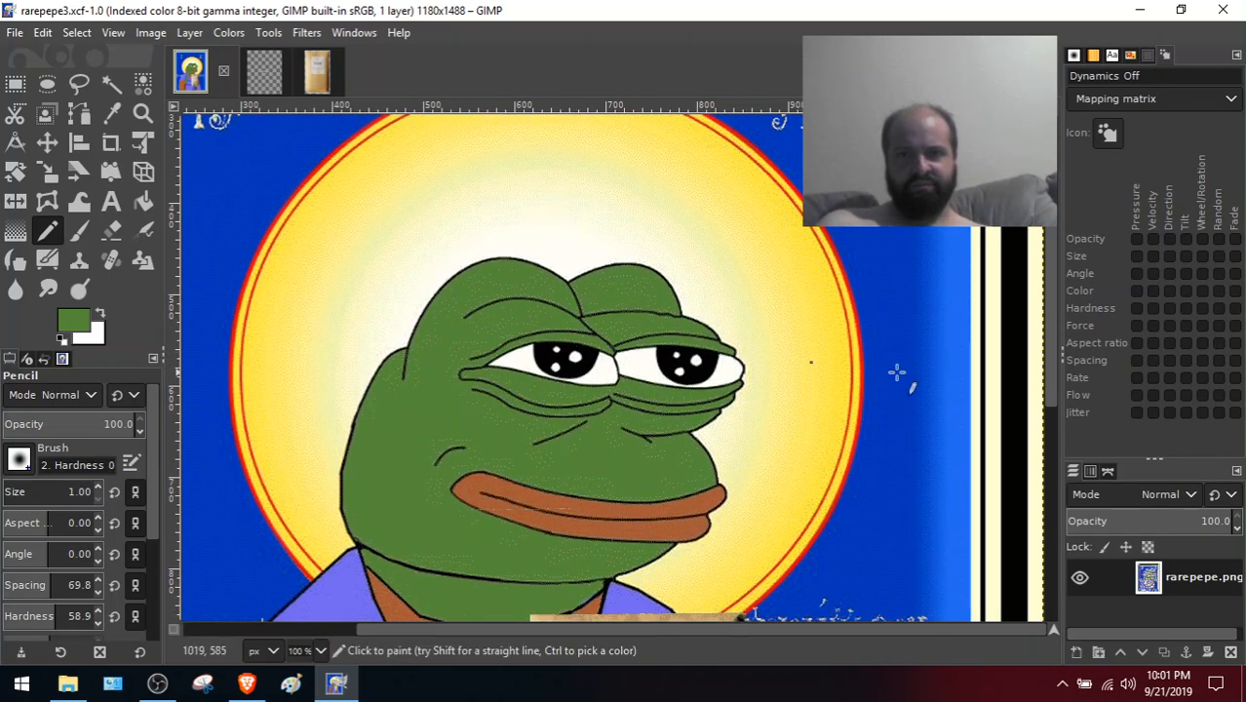
left_click_drag(1047, 340, 1067, 278)
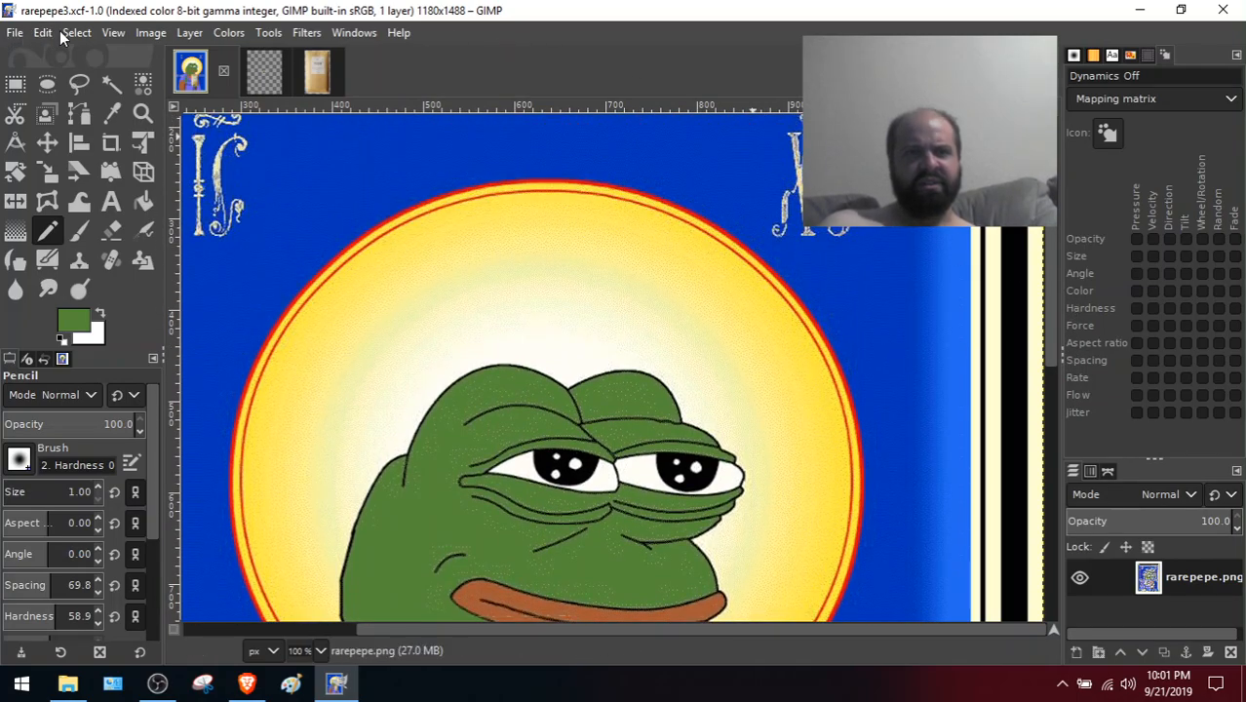
Review the overall composition at 50% zoom, from the upper border down to the bag and robe
left_click(102, 33)
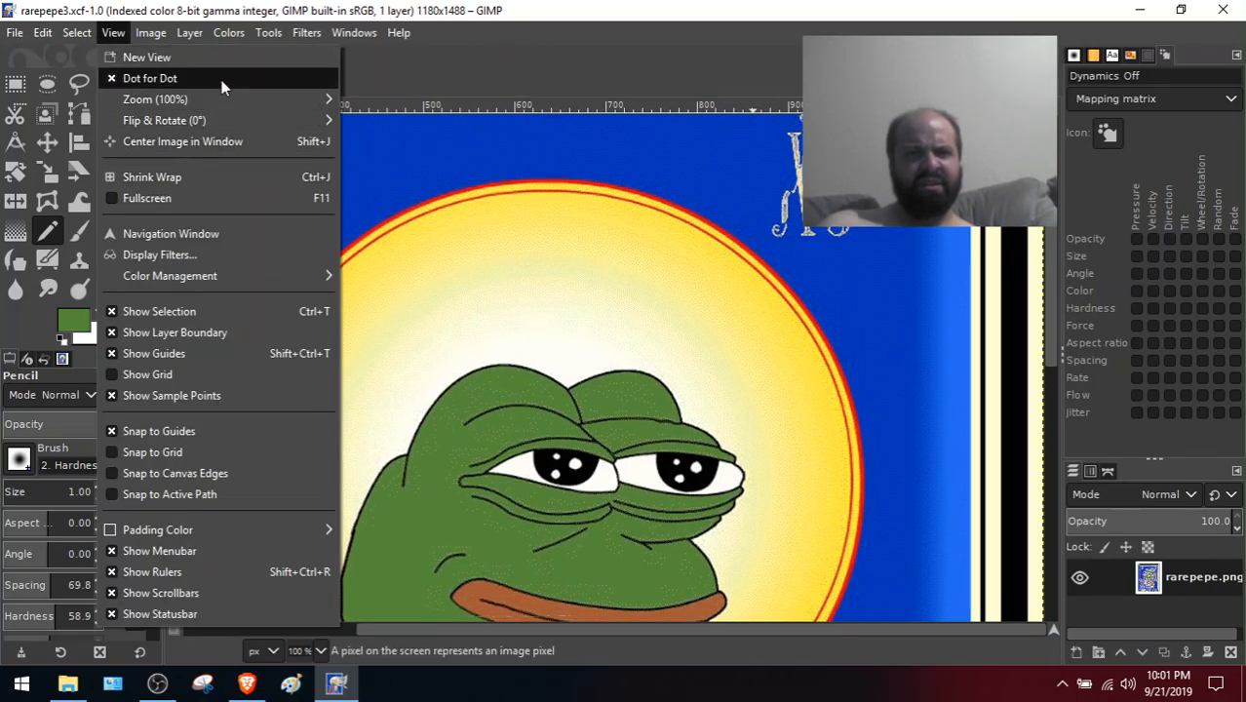
mouse_move(216, 95)
left_click(447, 347)
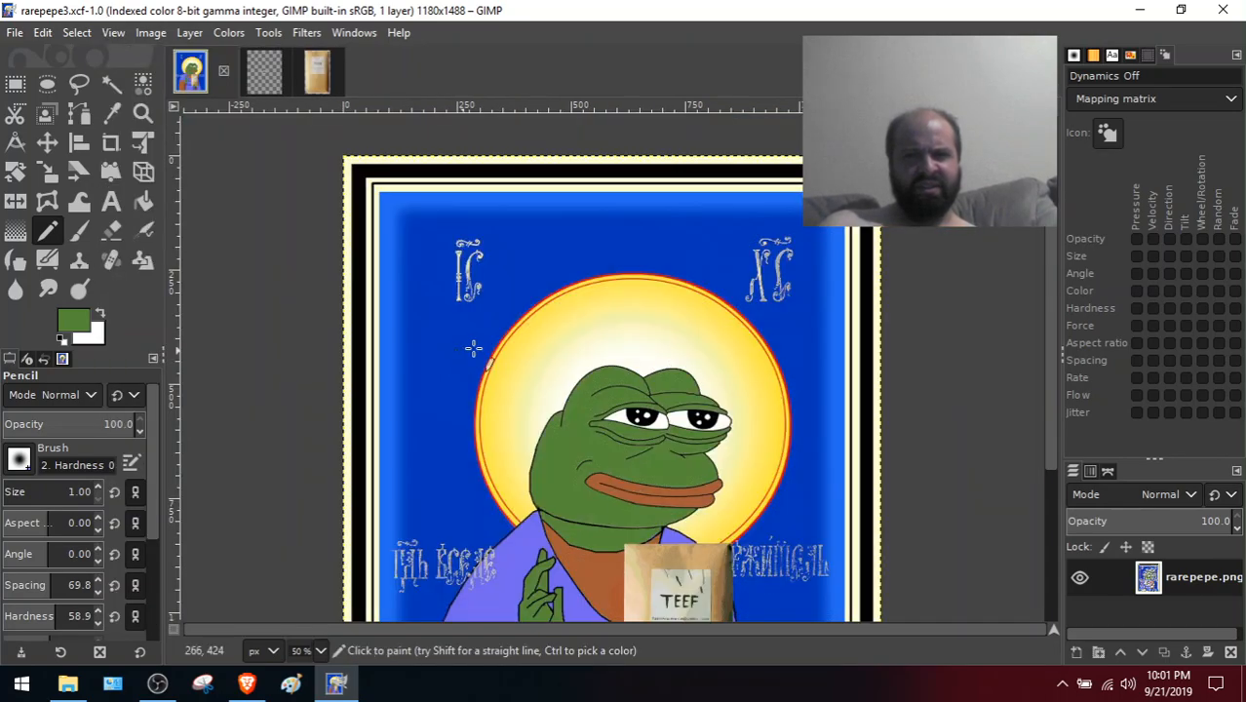
left_click_drag(1053, 228, 1102, 301)
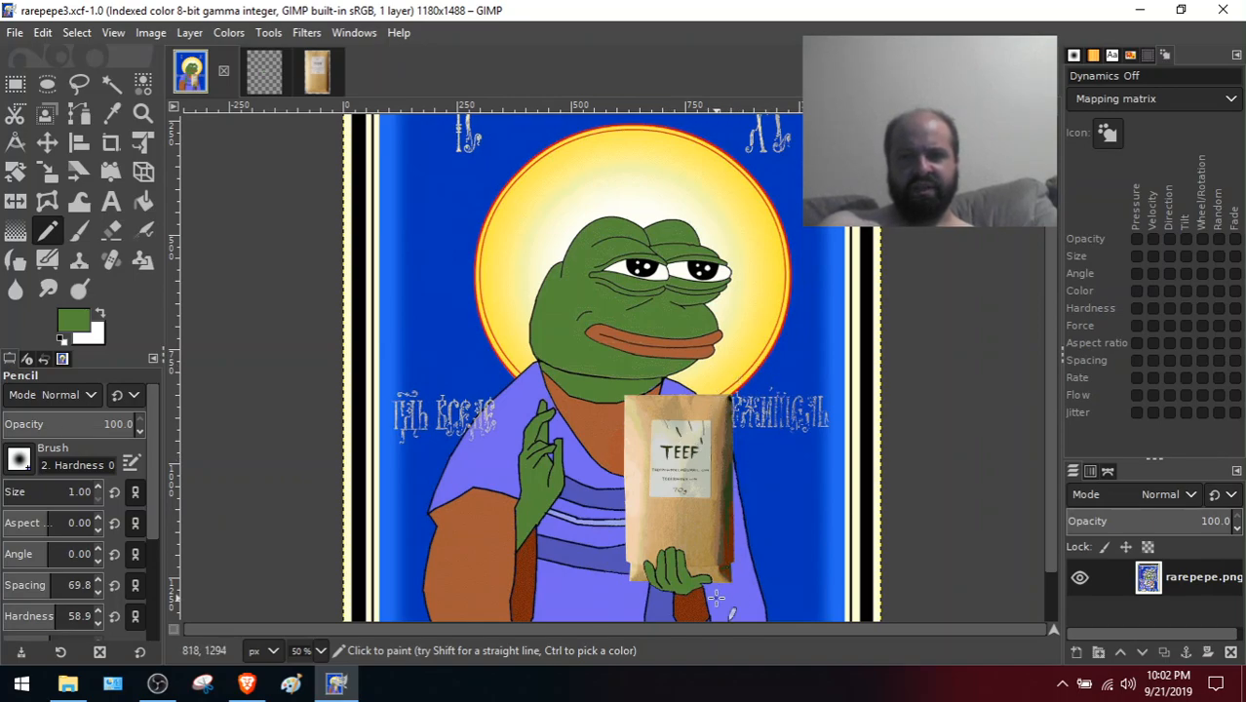
left_click_drag(1052, 247, 1054, 287)
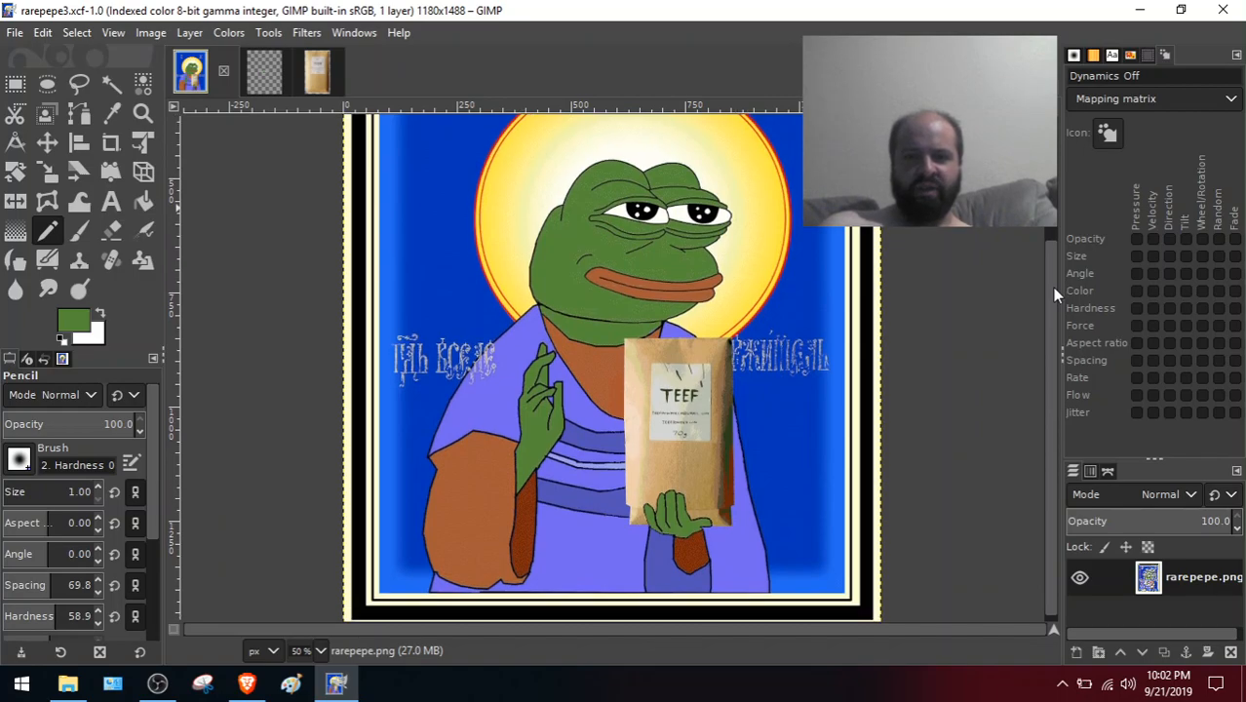
left_click(157, 683)
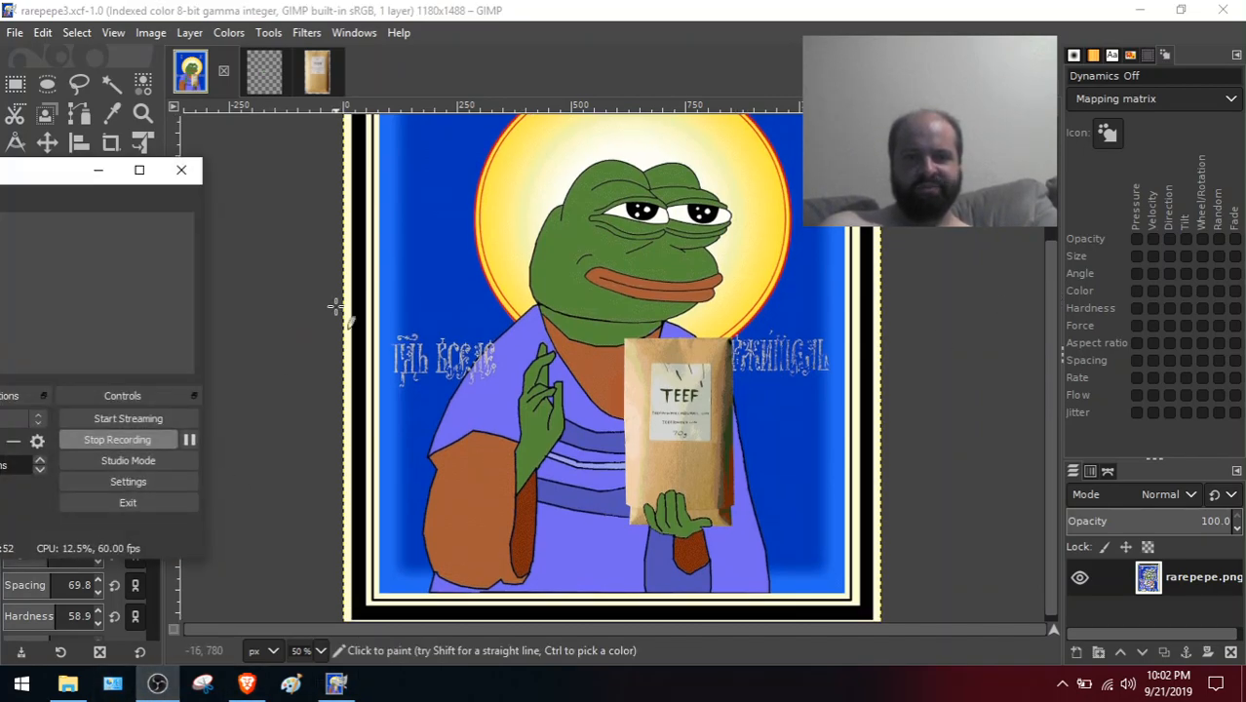